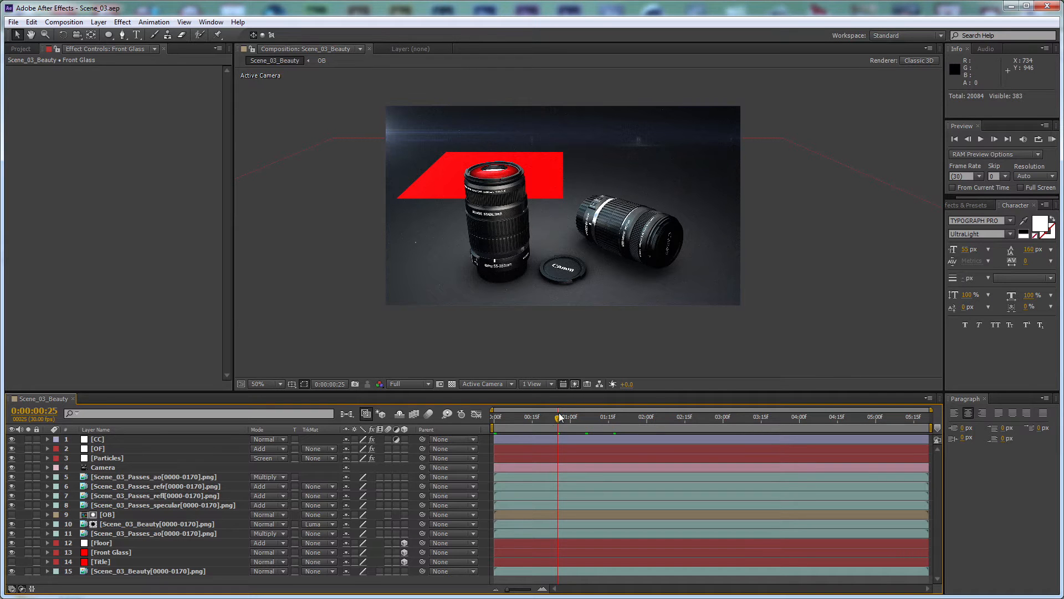
Step: At frame 15, add an elliptical mask filling the Front Glass layer
{"action": "left_click", "coordinate": [533, 423]}
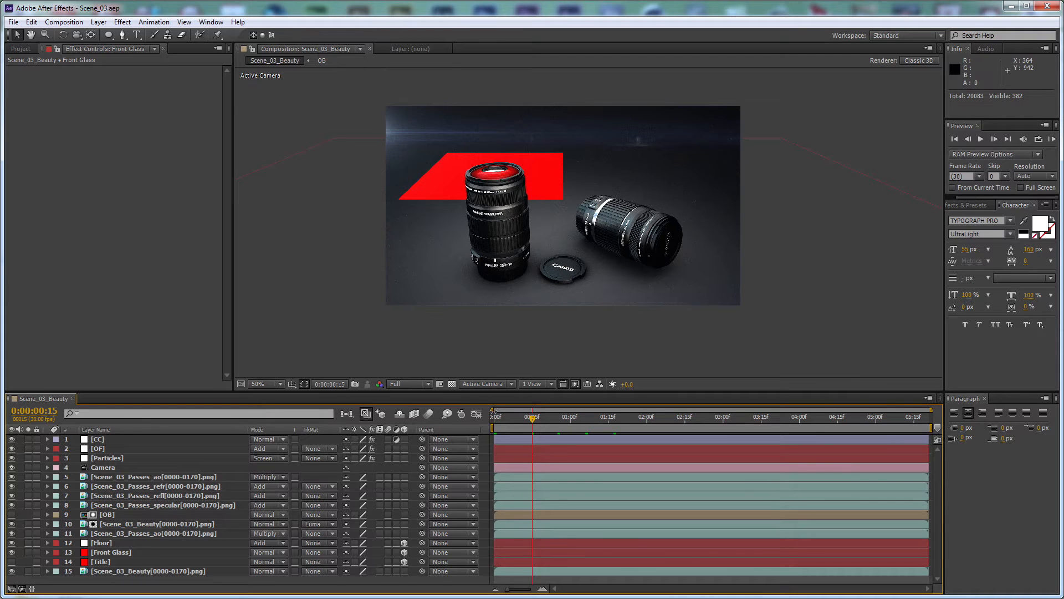
{"action": "left_click", "coordinate": [118, 553]}
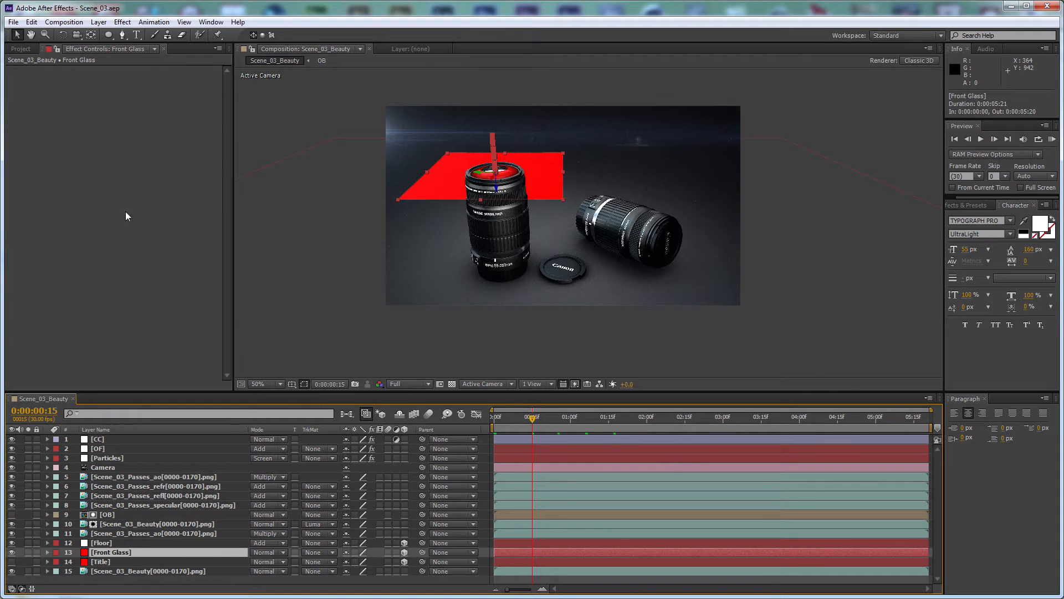
{"action": "double_click", "coordinate": [109, 35]}
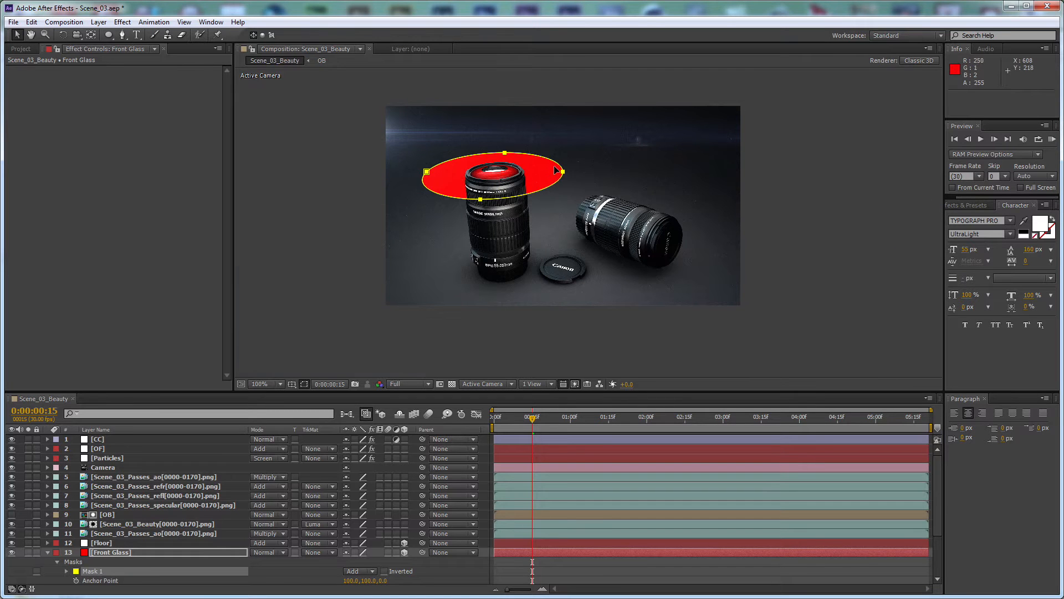
Step: Scale the Front Glass layer's elliptical mask to about 63.5% around its centre so it closely surrounds the upright lens
{"action": "key", "text": "period"}
{"action": "key", "text": "s"}
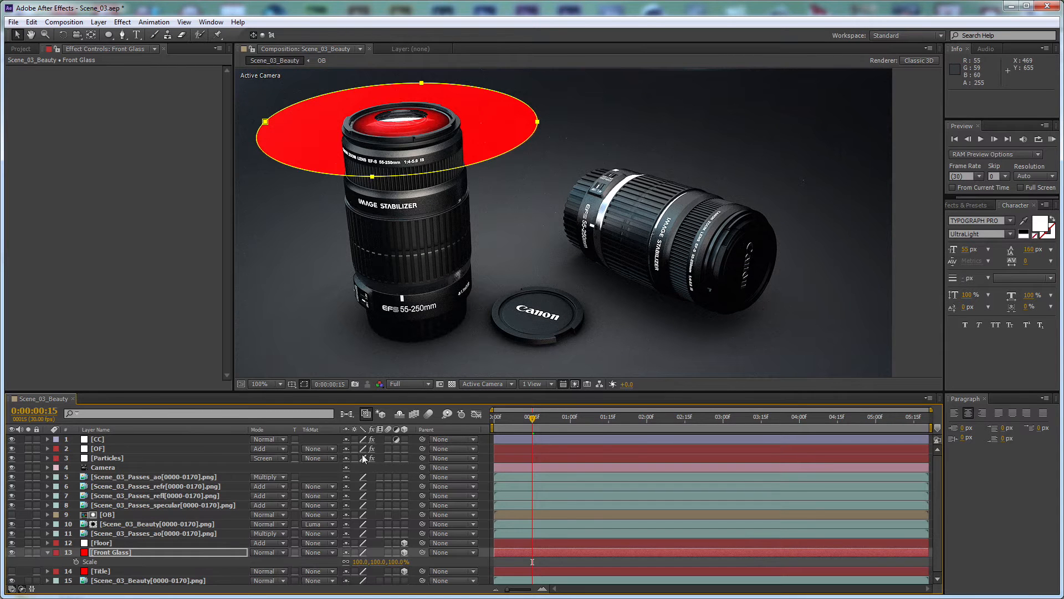
{"action": "double_click", "coordinate": [538, 124]}
{"action": "left_click_drag", "start_coordinate": [537, 177], "coordinate": [479, 169]}
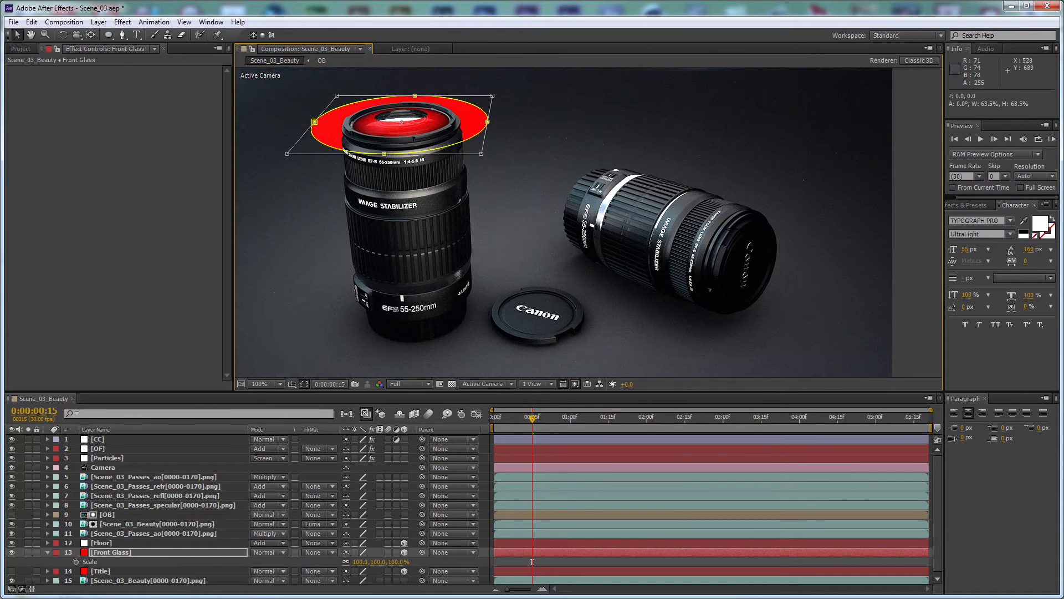
Step: Rename the Front Glass solid to First Line in its solid settings
{"action": "left_click", "coordinate": [207, 552]}
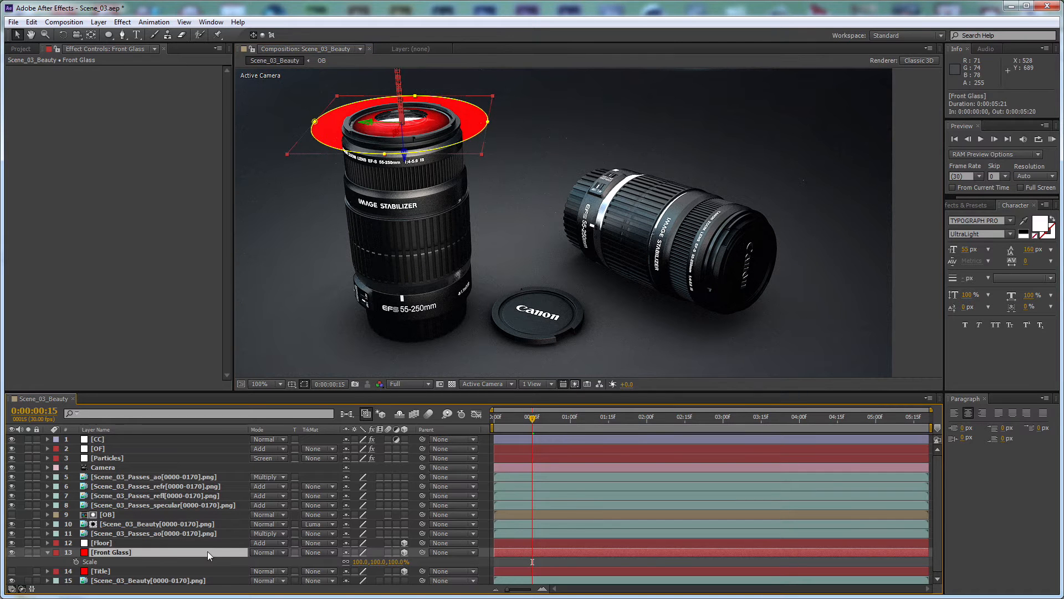
{"action": "key", "text": "ctrl+shift+y"}
{"action": "type", "text": "First Line"}
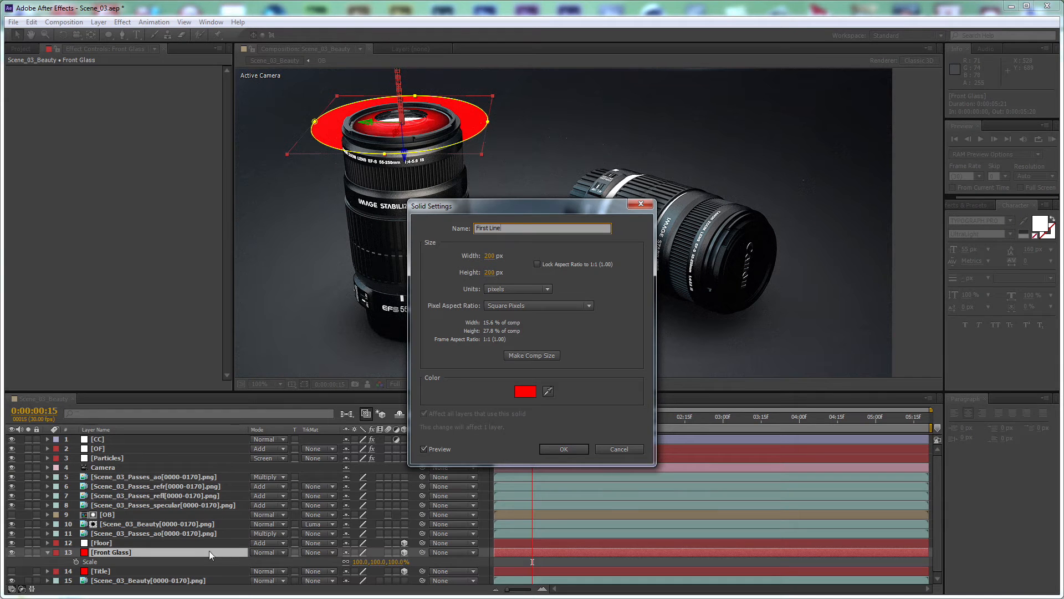
{"action": "left_click", "coordinate": [561, 449]}
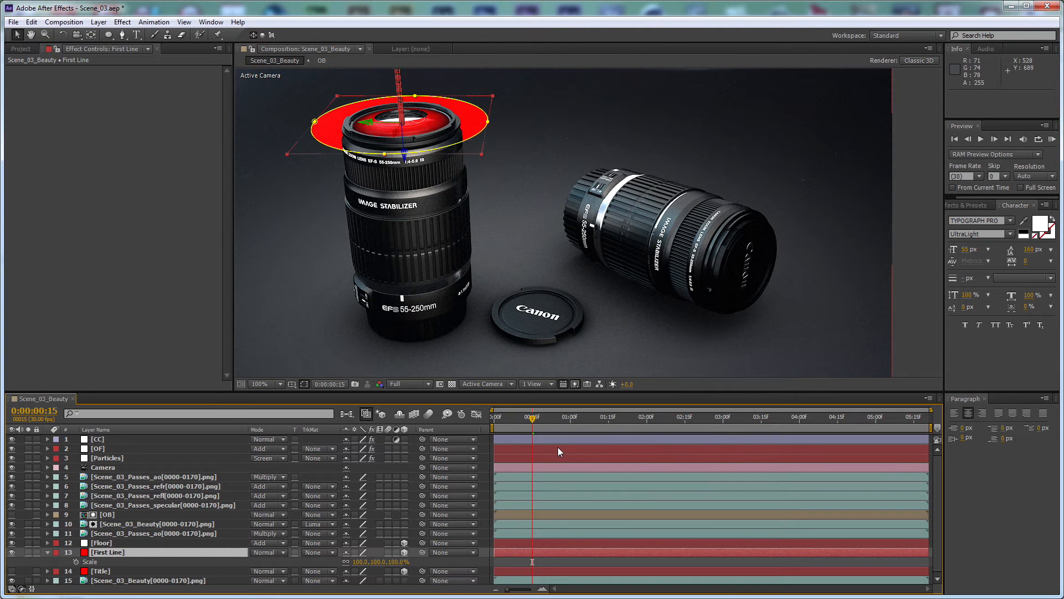
Step: Apply the Stroke effect from the Generate category to the First Line layer
{"action": "left_click", "coordinate": [122, 22]}
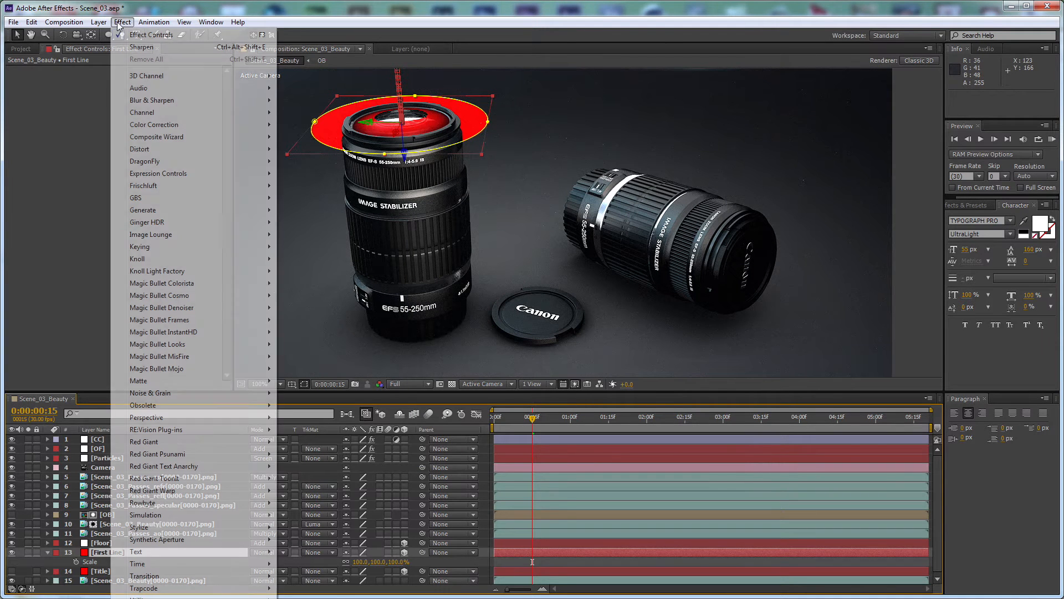
{"action": "mouse_move", "coordinate": [166, 212]}
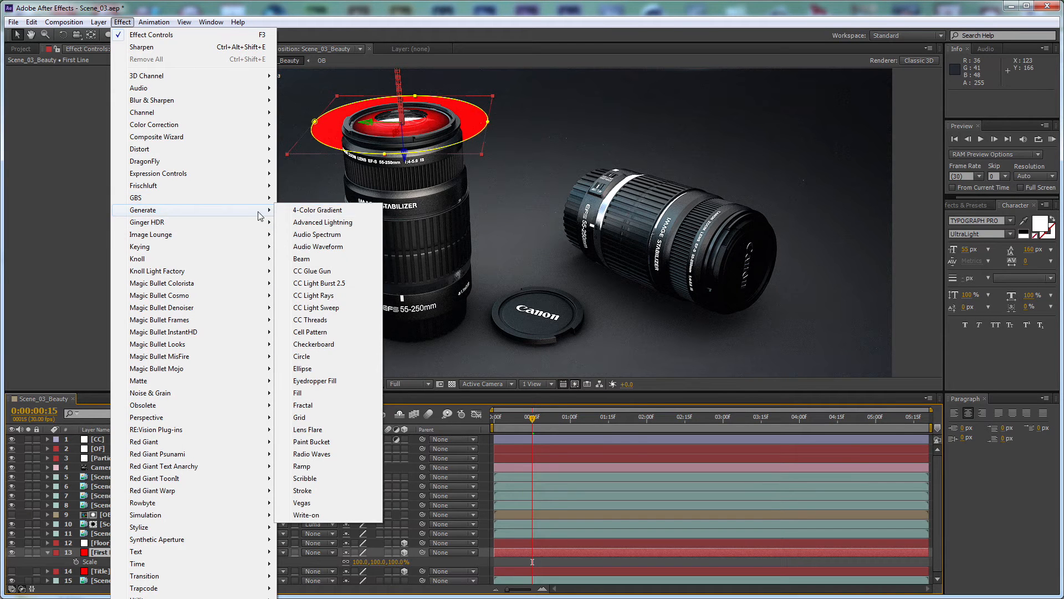
{"action": "left_click", "coordinate": [325, 489]}
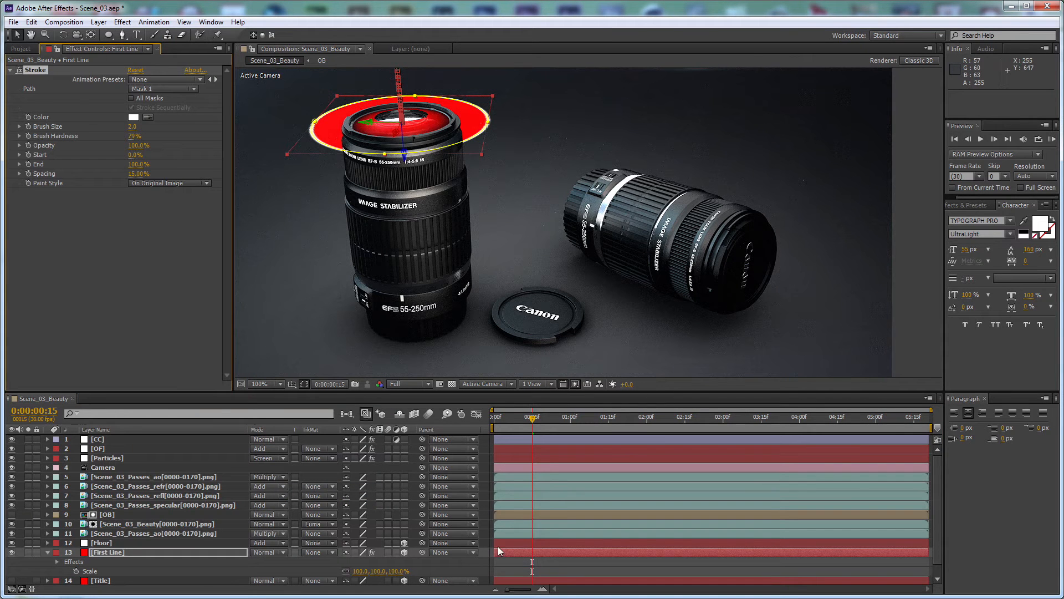
{"action": "left_click", "coordinate": [477, 566]}
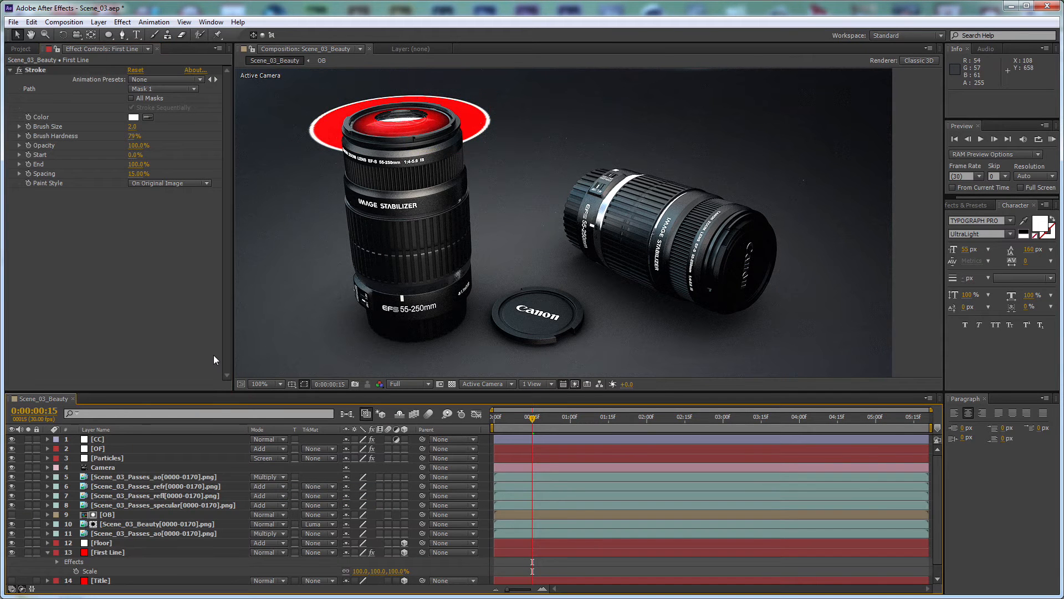
Step: Set the stroke's Brush Size to 0.9 and its Paint Style to On Transparent
{"action": "left_click", "coordinate": [132, 127]}
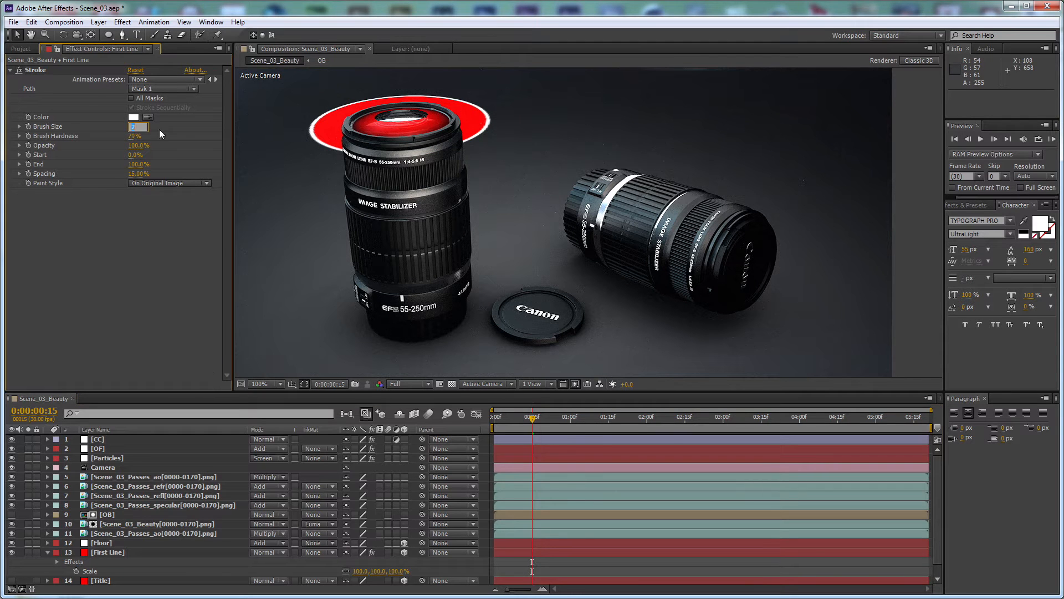
{"action": "key", "text": "Return"}
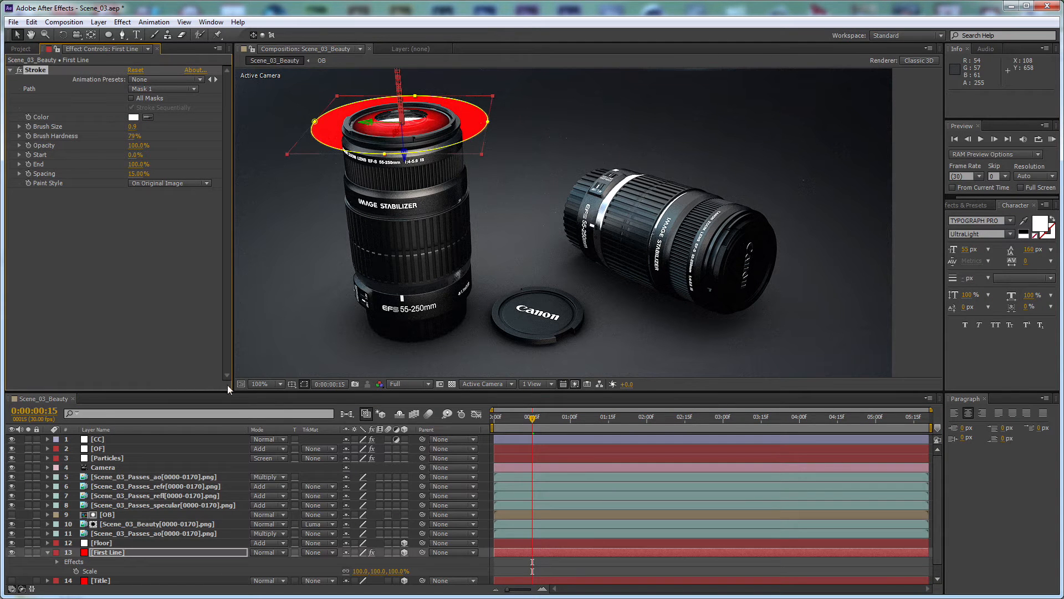
{"action": "left_click", "coordinate": [180, 183]}
{"action": "left_click", "coordinate": [167, 207]}
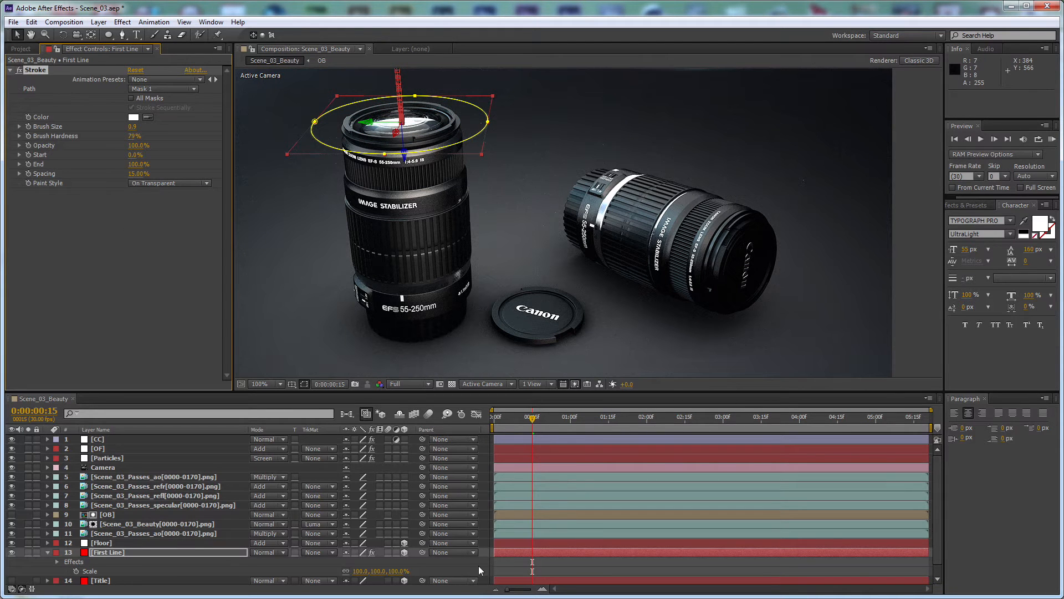
{"action": "left_click", "coordinate": [401, 75]}
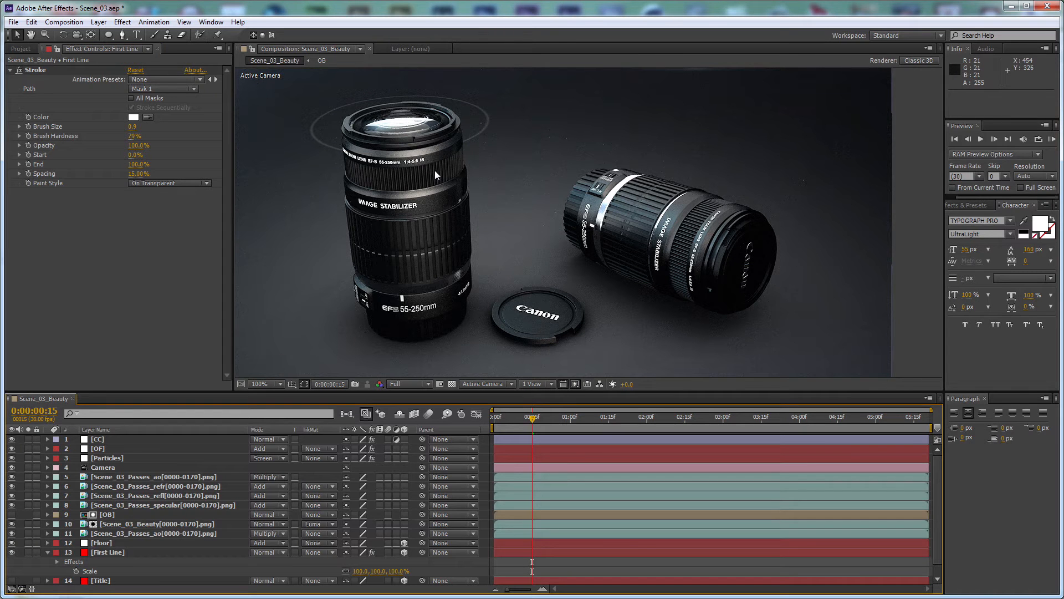
Step: Set the stroke's Brush Hardness to 0% and its Spacing to 0%
{"action": "left_click", "coordinate": [133, 139]}
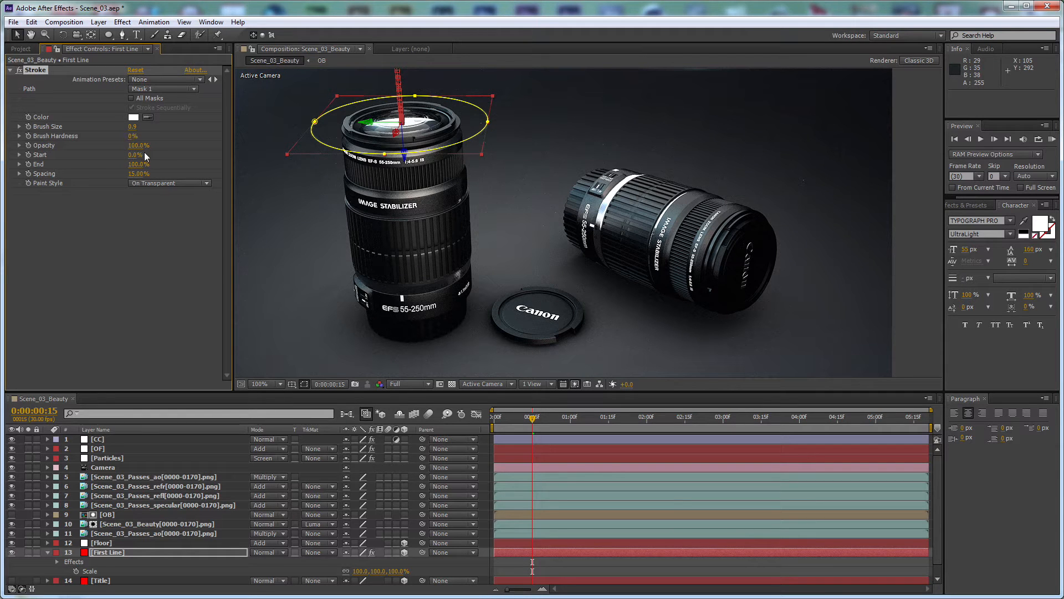
{"action": "left_click", "coordinate": [138, 174]}
{"action": "type", "text": "0"}
{"action": "key", "text": "Return"}
{"action": "left_click", "coordinate": [482, 564]}
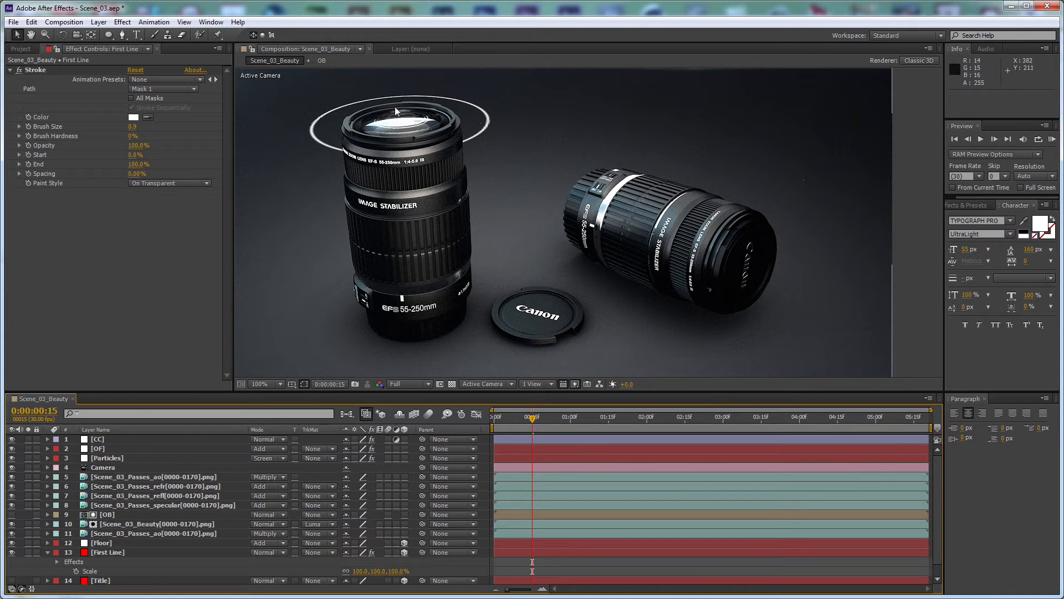
Step: Move the First Line layer directly below the Camera layer and return to the first frame
{"action": "left_click_drag", "start_coordinate": [115, 553], "coordinate": [204, 473]}
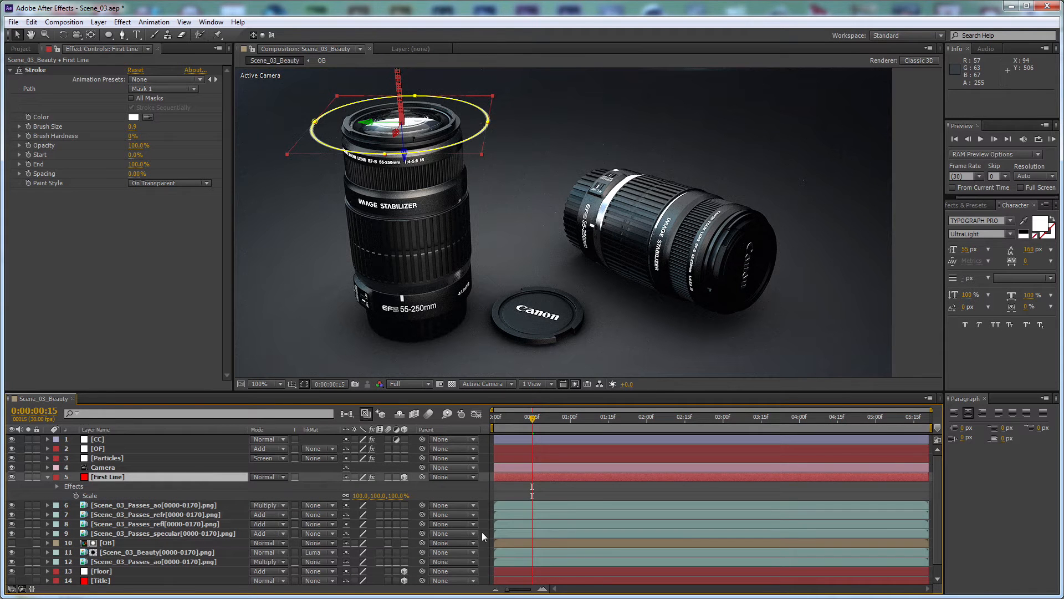
{"action": "left_click", "coordinate": [483, 491]}
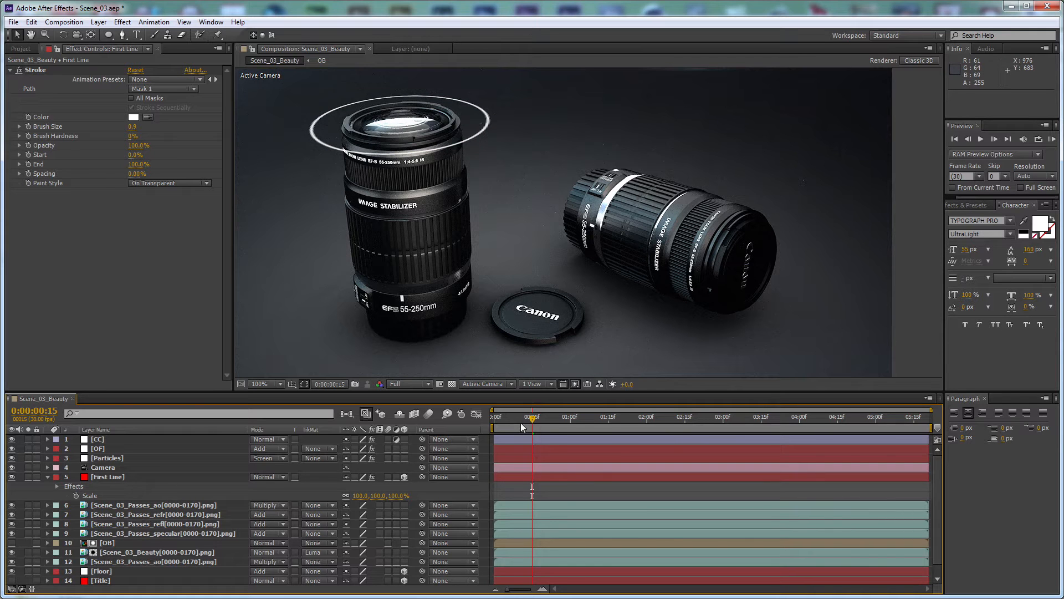
{"action": "key", "text": "Home"}
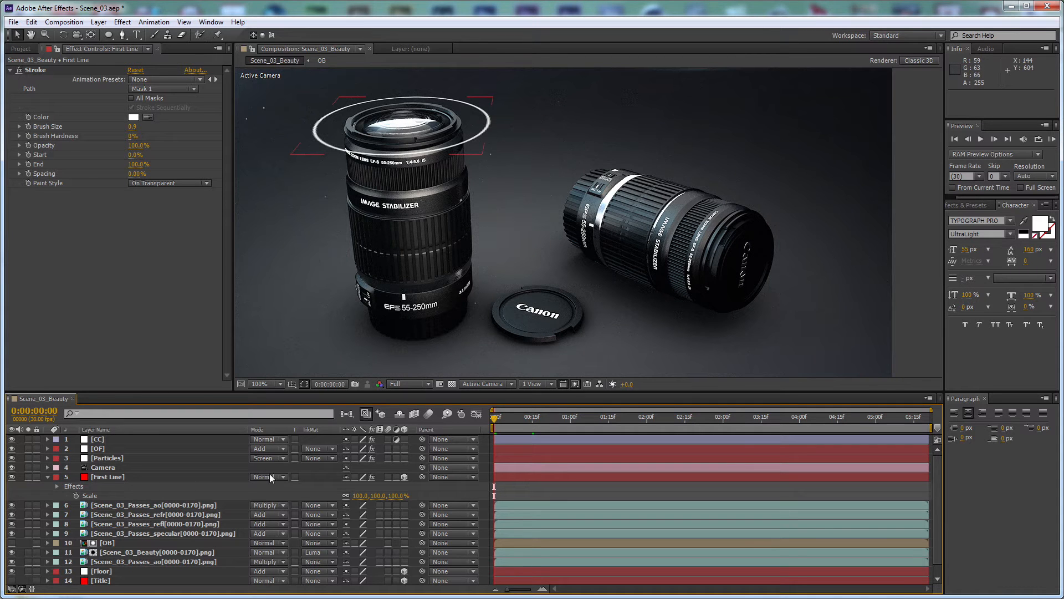
Step: Enable continuous rasterization on the First Line layer, comparing the ring's edge quality with the switch off and on
{"action": "left_click", "coordinate": [353, 476]}
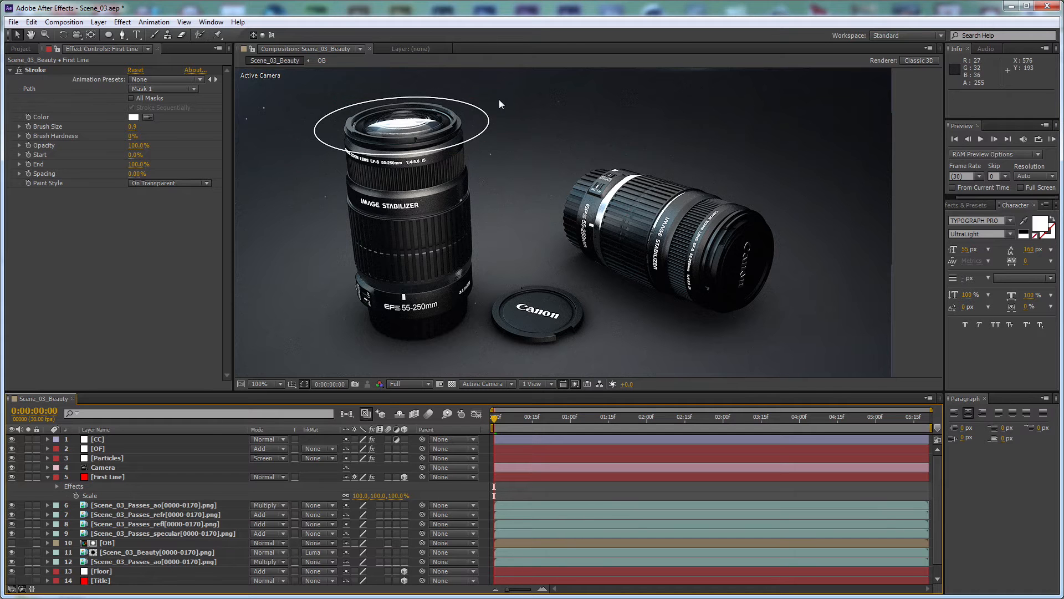
{"action": "scroll", "coordinate": [358, 68], "scroll_direction": "up", "scroll_amount": 2}
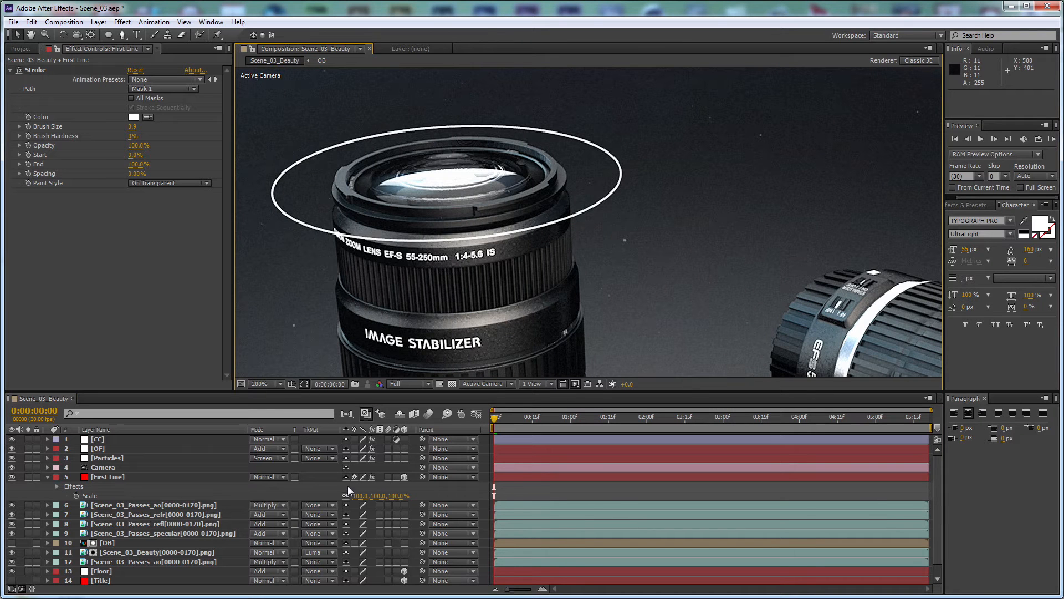
{"action": "left_click", "coordinate": [354, 477]}
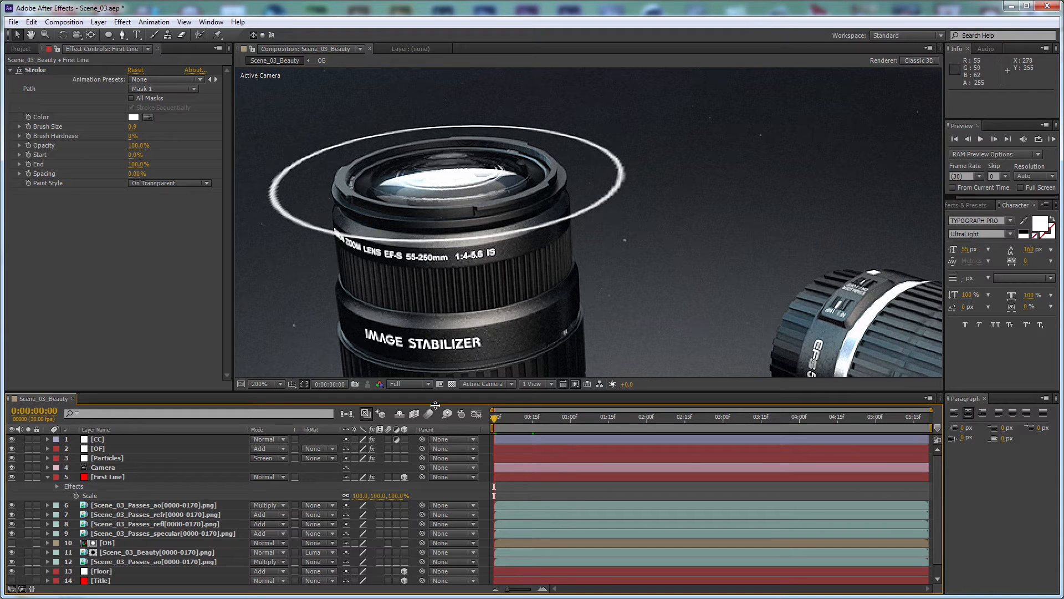
{"action": "left_click", "coordinate": [355, 477]}
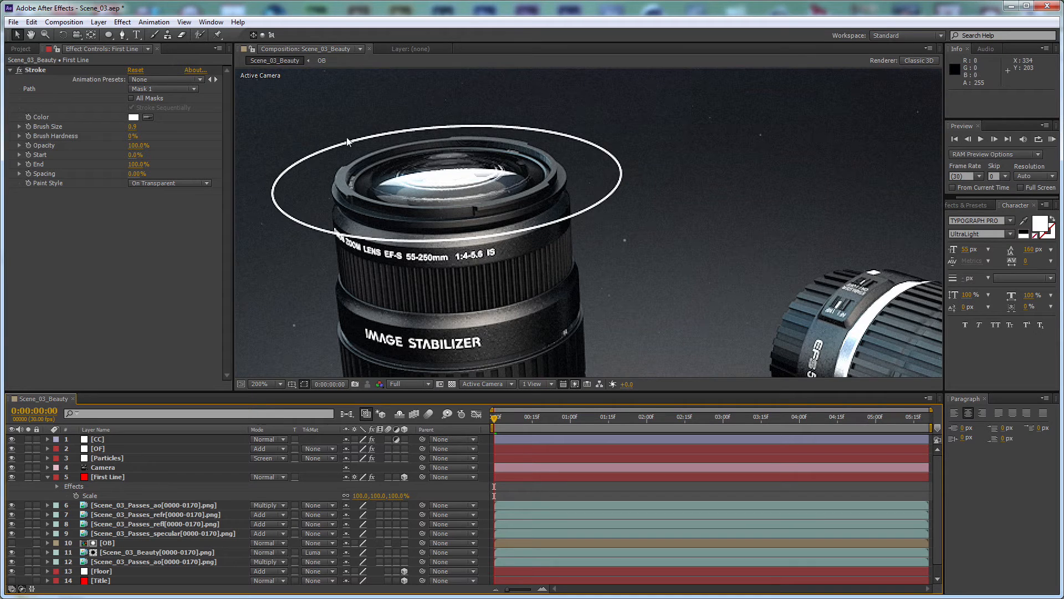
{"action": "scroll", "coordinate": [621, 210], "scroll_direction": "down", "scroll_amount": 1}
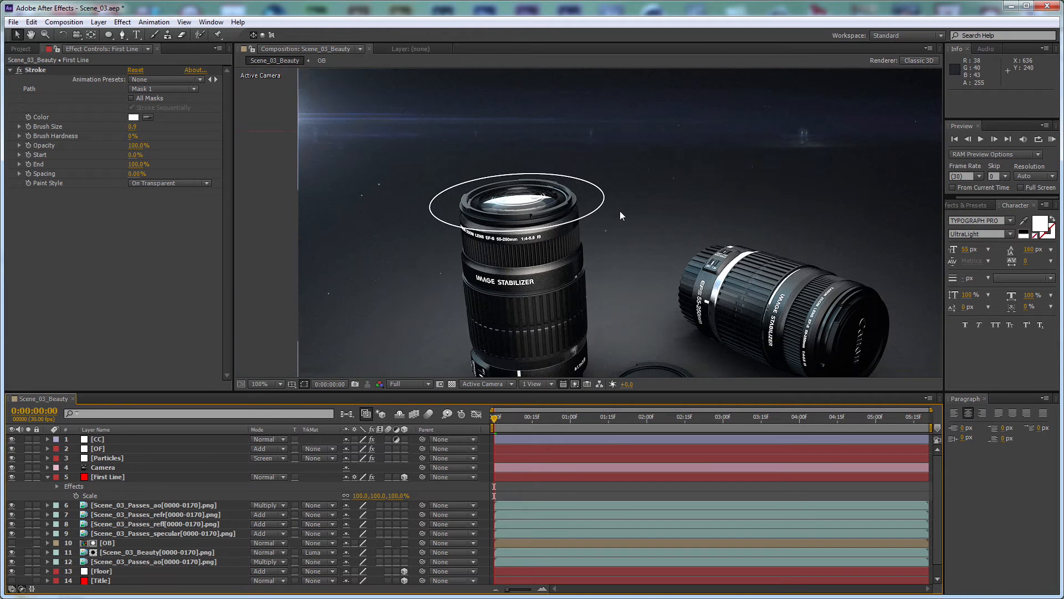
Step: Shrink the First Line mask to about 87.8% around the lens rim, enlarge it again by about 105.4%, and finish the mask transform
{"action": "left_click", "coordinate": [119, 477]}
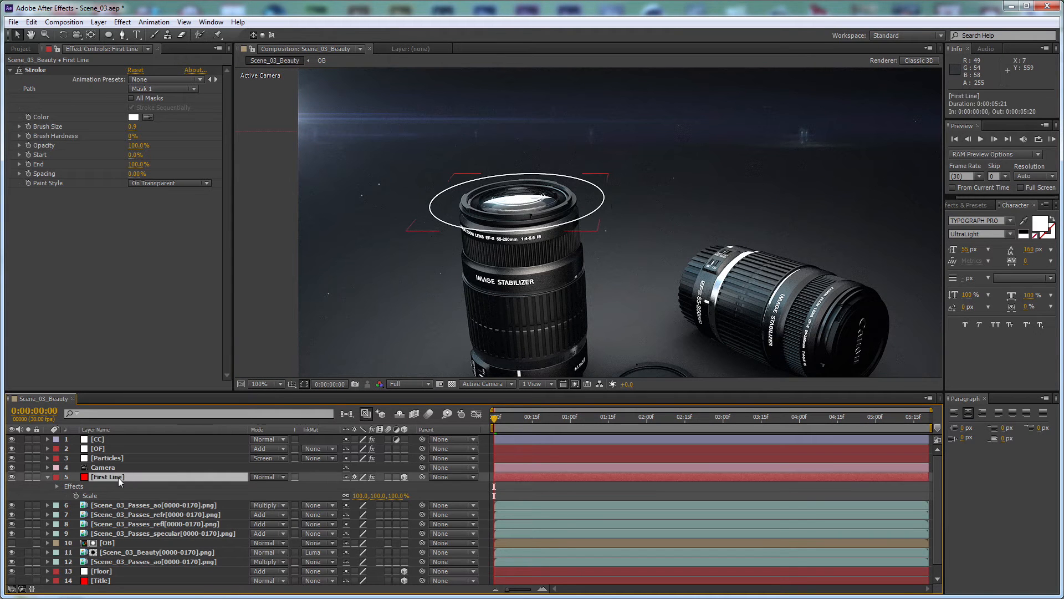
{"action": "double_click", "coordinate": [604, 198]}
{"action": "scroll", "coordinate": [589, 219], "scroll_direction": "up", "scroll_amount": 1}
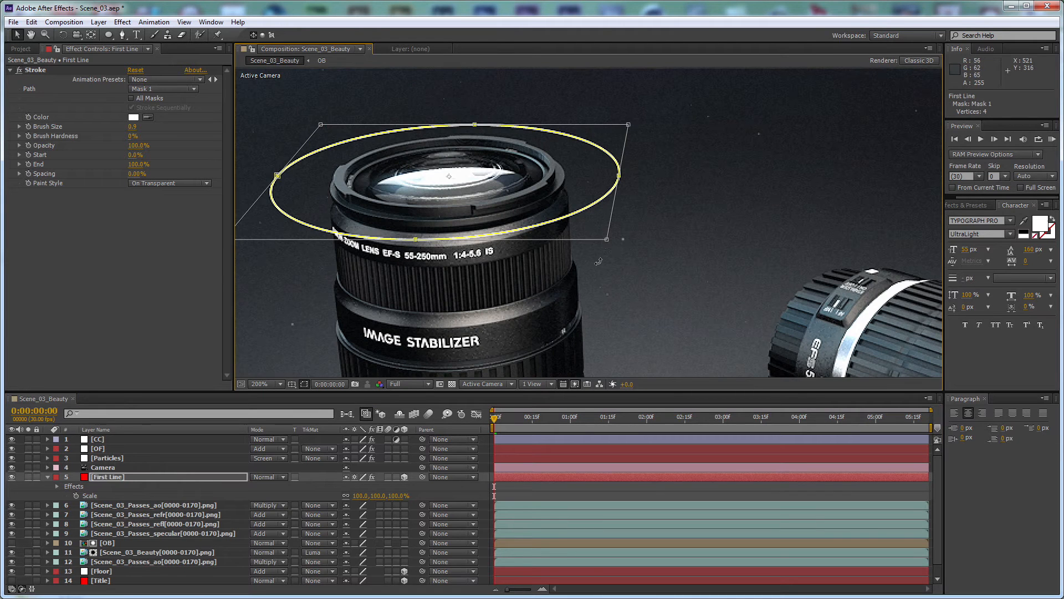
{"action": "left_click_drag", "start_coordinate": [606, 239], "coordinate": [586, 239]}
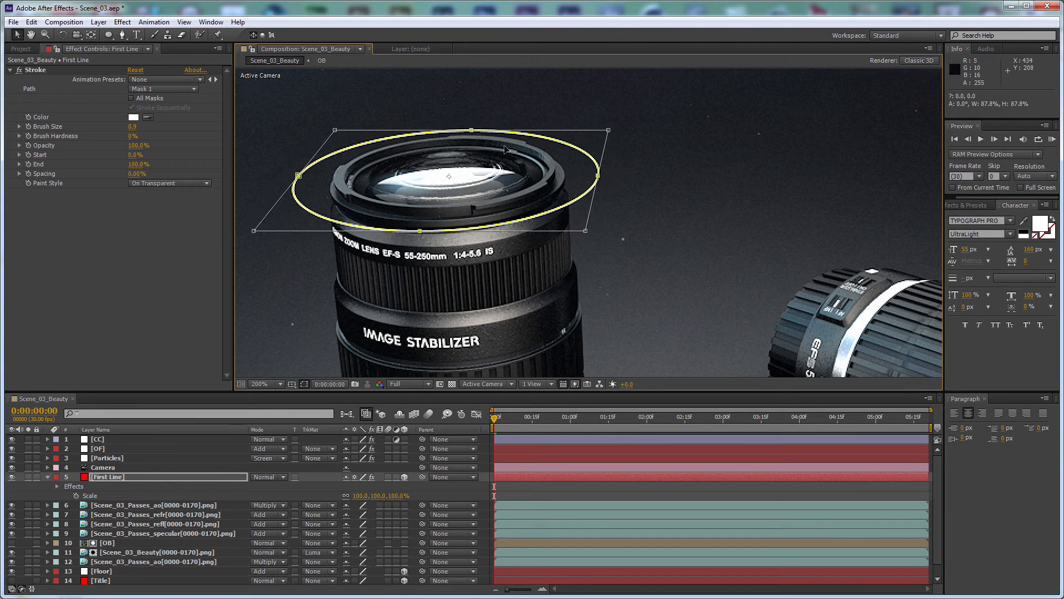
{"action": "left_click_drag", "start_coordinate": [585, 231], "coordinate": [593, 235]}
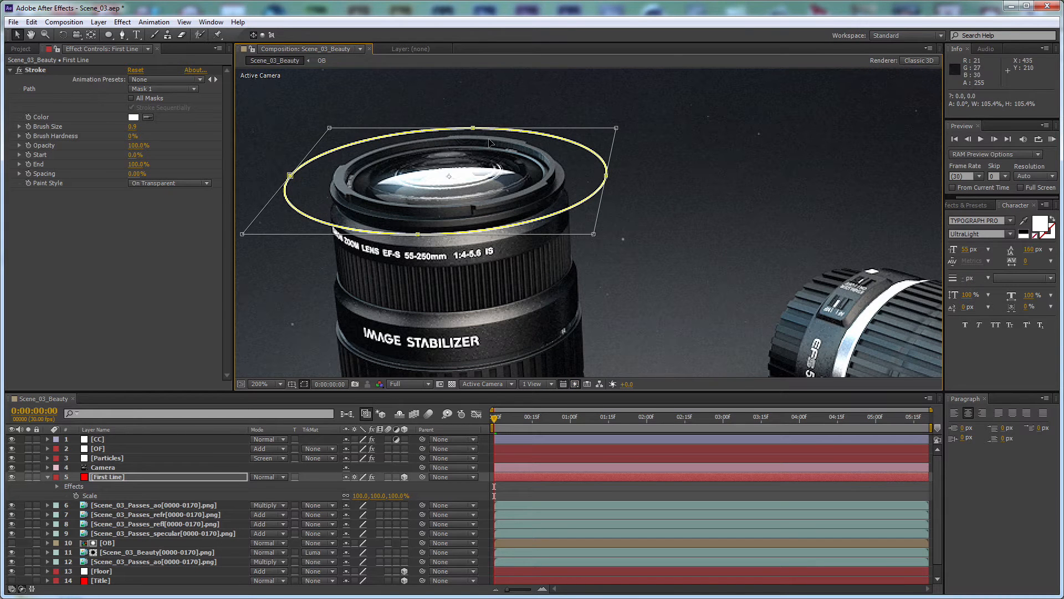
{"action": "key", "text": "Return"}
{"action": "left_click", "coordinate": [466, 486]}
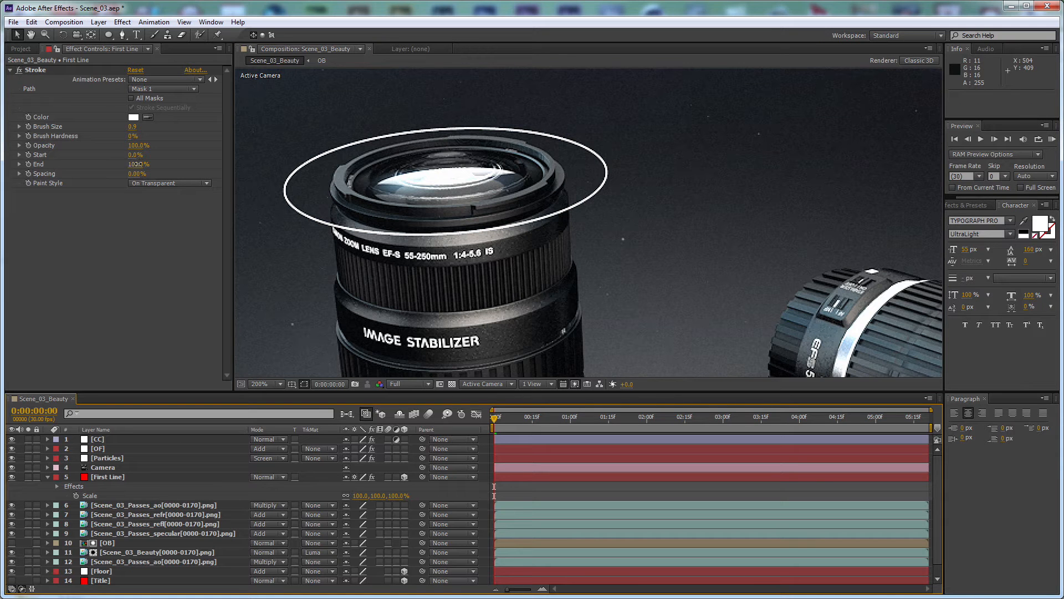
Step: Try revealing the stroke with Start at 100% and End at 0%, and set Start back to 0%
{"action": "mouse_move", "coordinate": [134, 156]}
{"action": "left_mouse_down"}
{"action": "mouse_move", "coordinate": [182, 161]}
{"action": "mouse_move", "coordinate": [56, 166]}
{"action": "left_mouse_up"}
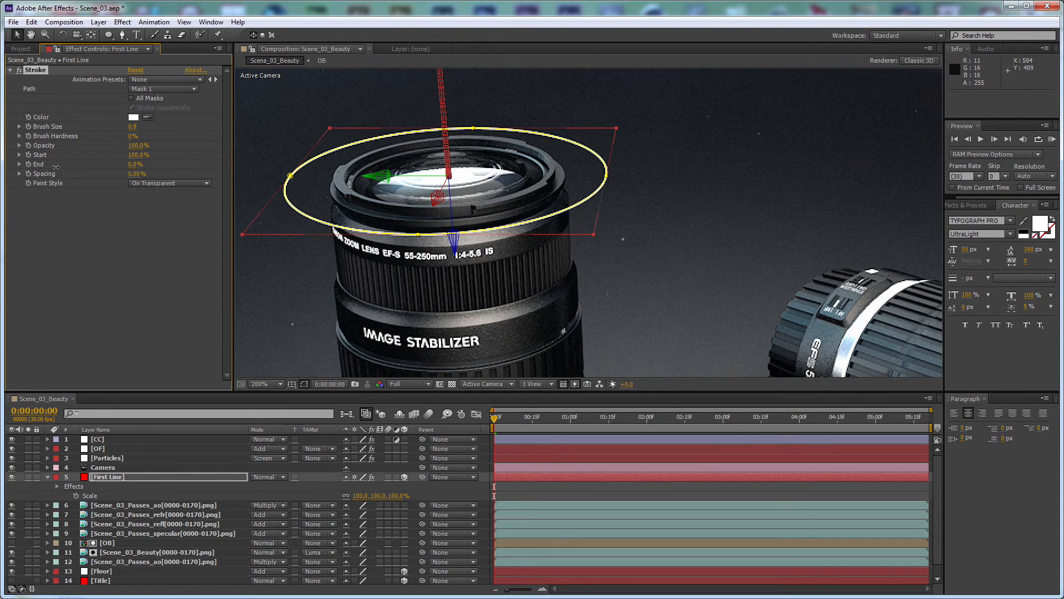
{"action": "left_click", "coordinate": [138, 155]}
{"action": "type", "text": "0"}
{"action": "key", "text": "Return"}
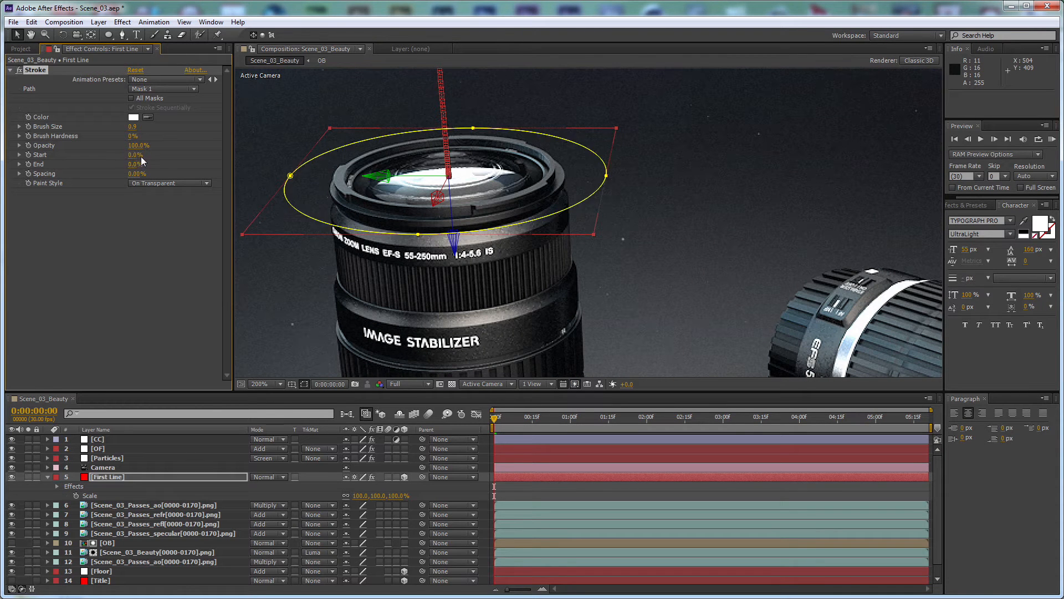
{"action": "mouse_move", "coordinate": [136, 164]}
{"action": "left_mouse_down"}
{"action": "mouse_move", "coordinate": [188, 164]}
{"action": "mouse_move", "coordinate": [102, 166]}
{"action": "left_mouse_up"}
Step: Set both the Start and End values of the First Line stroke to 100%
{"action": "left_click", "coordinate": [133, 155]}
{"action": "type", "text": "100"}
{"action": "key", "text": "Tab"}
{"action": "type", "text": "100"}
{"action": "key", "text": "Return"}
{"action": "left_click", "coordinate": [136, 165]}
{"action": "type", "text": "0"}
{"action": "key", "text": "Return"}
{"action": "key", "text": "ctrl+z"}
Step: Keyframe the First Line stroke's End value at 0% at 0:00:01:00
{"action": "key", "text": "shift+Page_Down"}
{"action": "key", "text": "shift+Page_Down"}
{"action": "key", "text": "shift+Page_Down"}
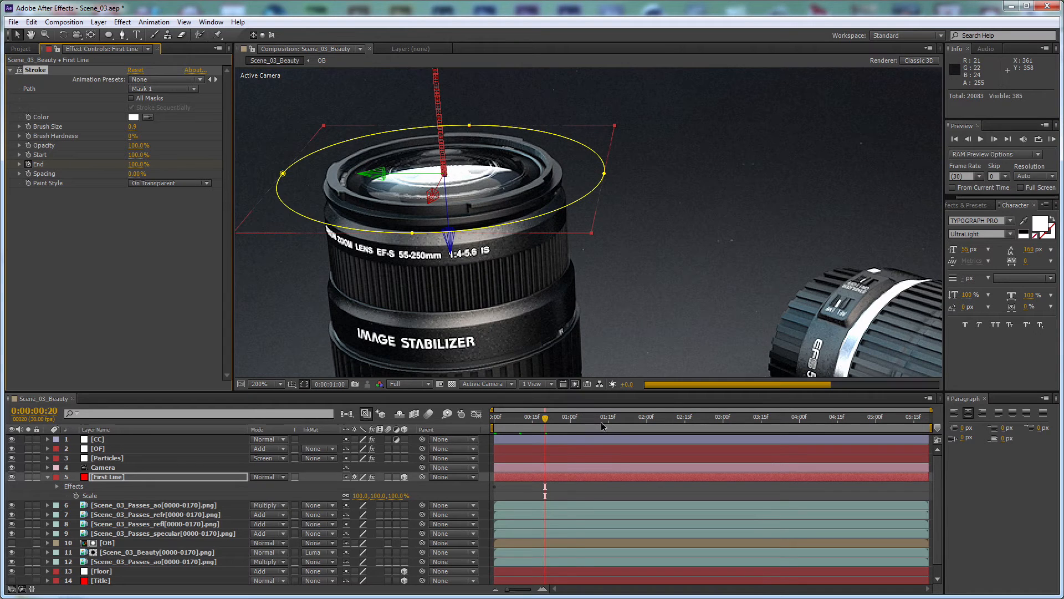
{"action": "left_click", "coordinate": [138, 164]}
{"action": "type", "text": "0"}
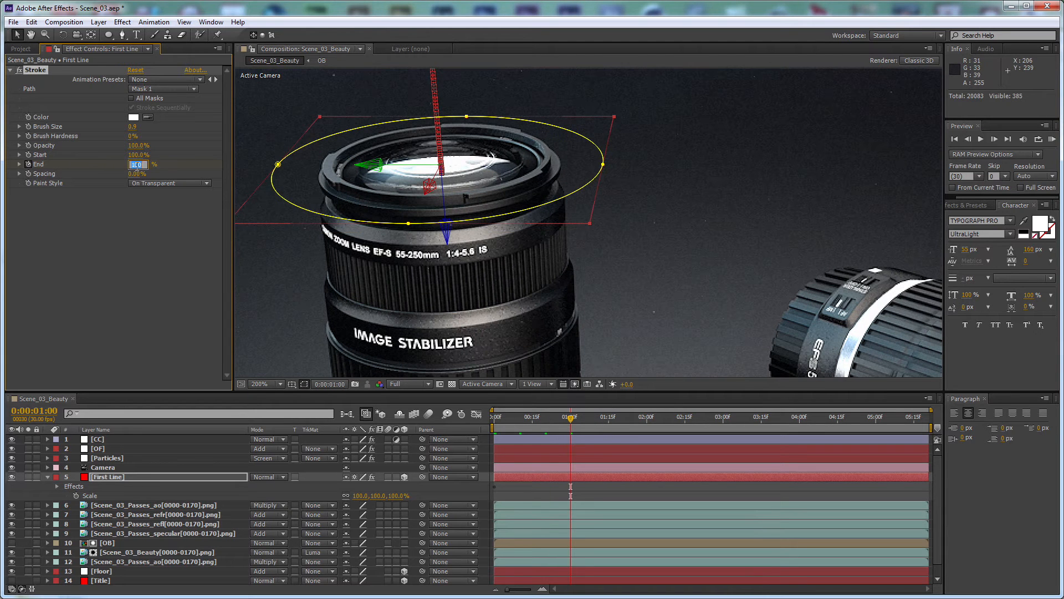
{"action": "key", "text": "Return"}
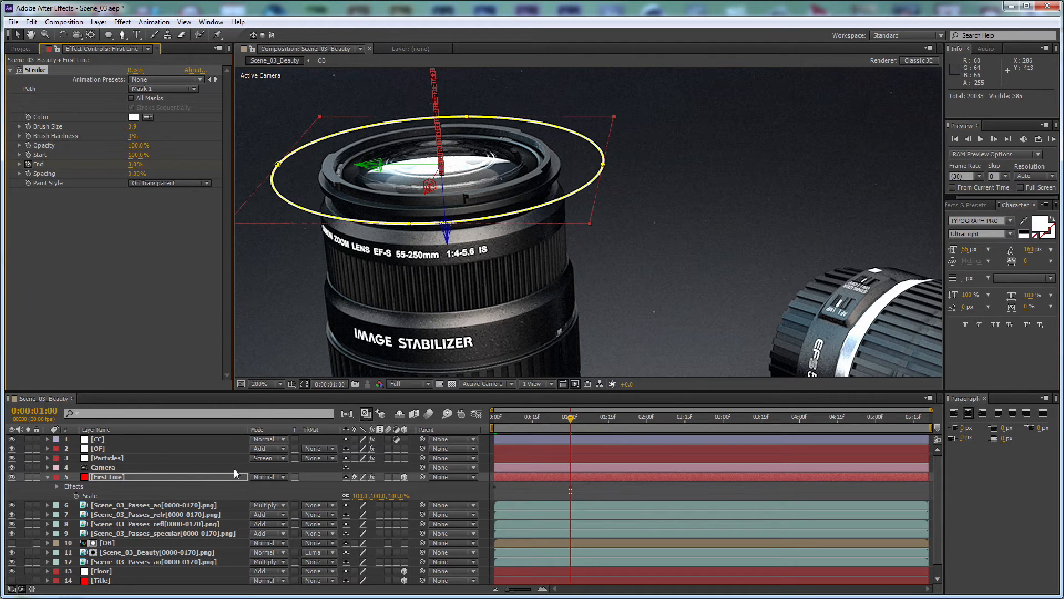
Step: Apply Easy Ease to the First Line stroke's End keyframes and scrub back through the reveal to check it
{"action": "key", "text": "u"}
{"action": "left_click_drag", "start_coordinate": [637, 391], "coordinate": [637, 309]}
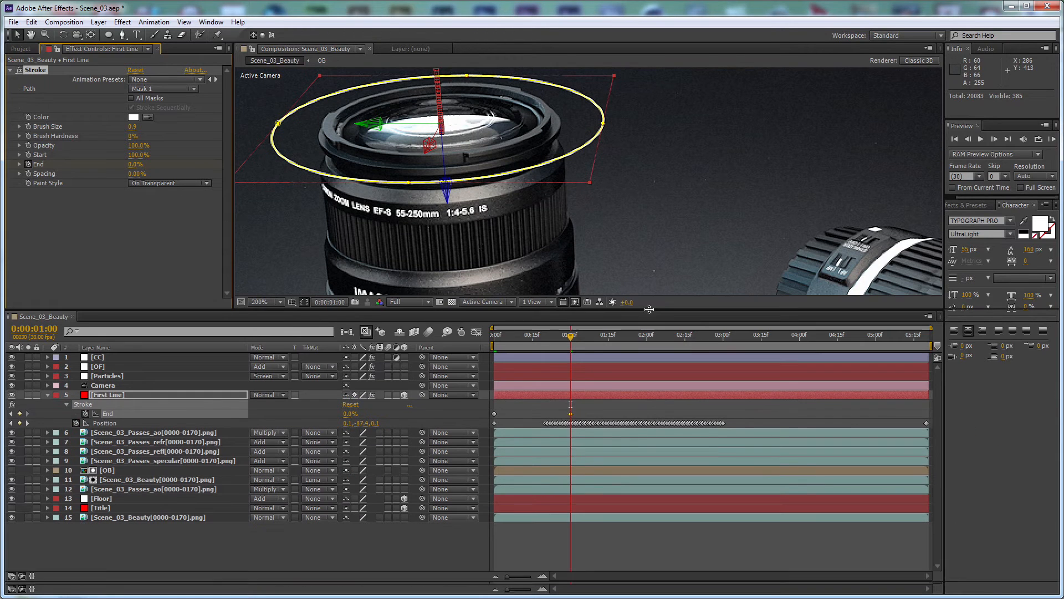
{"action": "right_click", "coordinate": [494, 414]}
{"action": "mouse_move", "coordinate": [582, 540]}
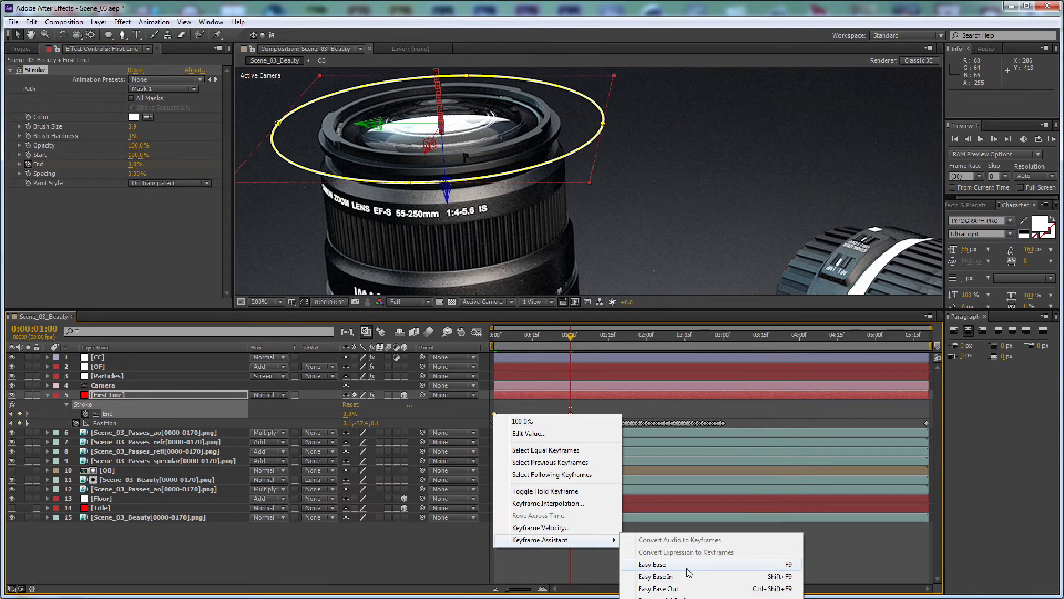
{"action": "left_click", "coordinate": [677, 564]}
{"action": "left_click", "coordinate": [418, 559]}
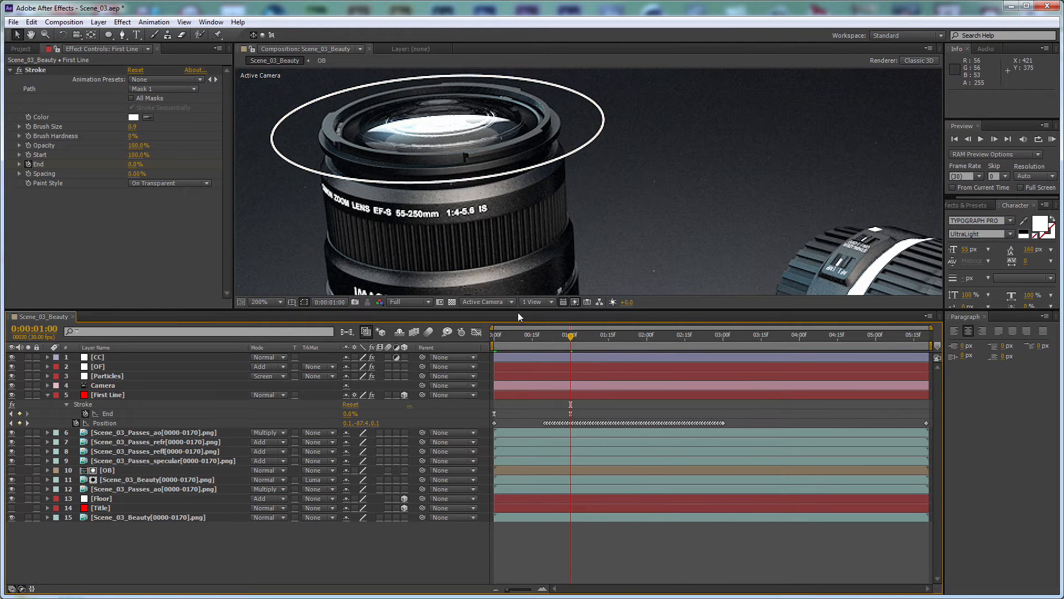
{"action": "mouse_move", "coordinate": [571, 336]}
{"action": "left_mouse_down"}
{"action": "mouse_move", "coordinate": [517, 348]}
{"action": "mouse_move", "coordinate": [538, 332]}
{"action": "mouse_move", "coordinate": [541, 352]}
{"action": "left_mouse_up"}
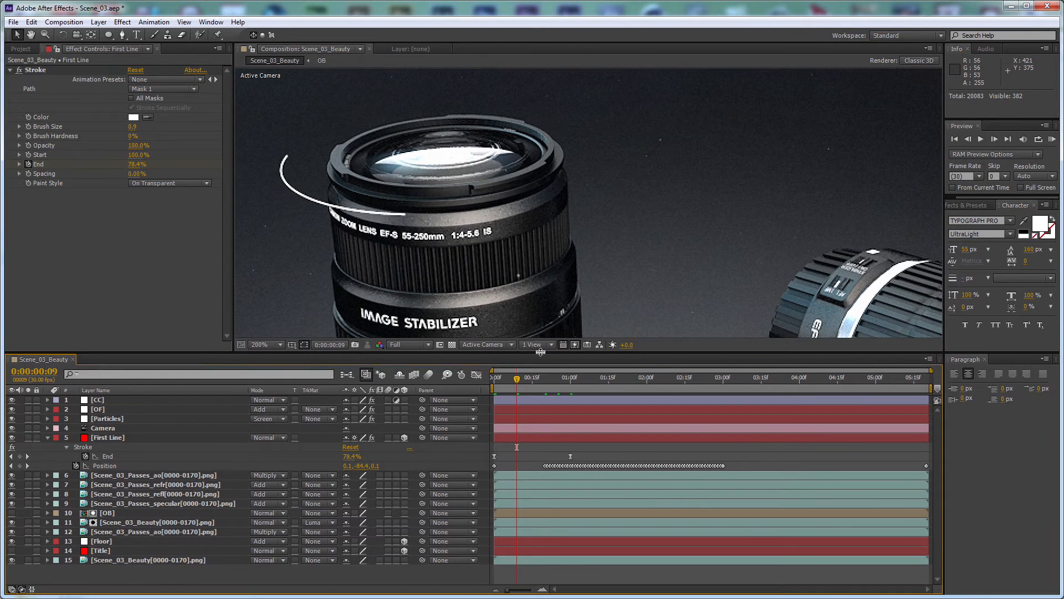
Step: Duplicate the First Line layer and rename the copy's solid to Second Line
{"action": "left_click", "coordinate": [101, 439]}
{"action": "key", "text": "ctrl+d"}
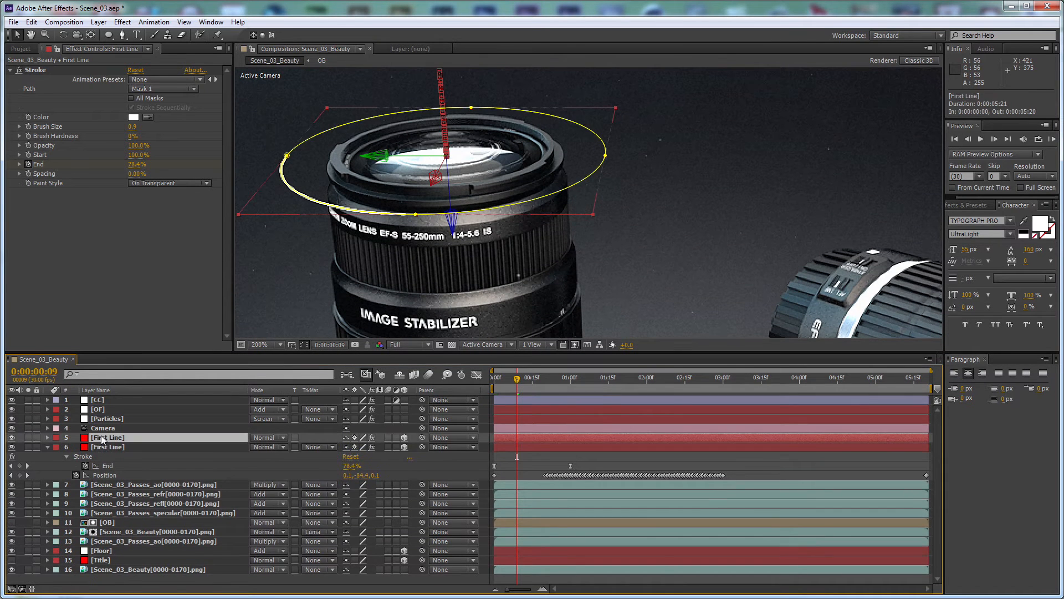
{"action": "key", "text": "ctrl+shift+y"}
{"action": "type", "text": "Second Line"}
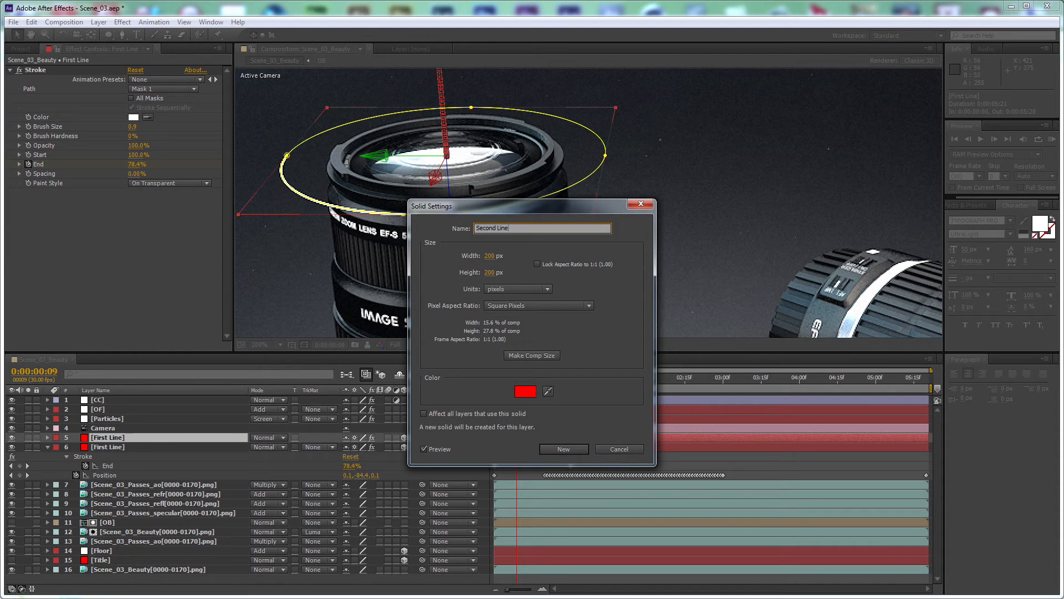
{"action": "key", "text": "Return"}
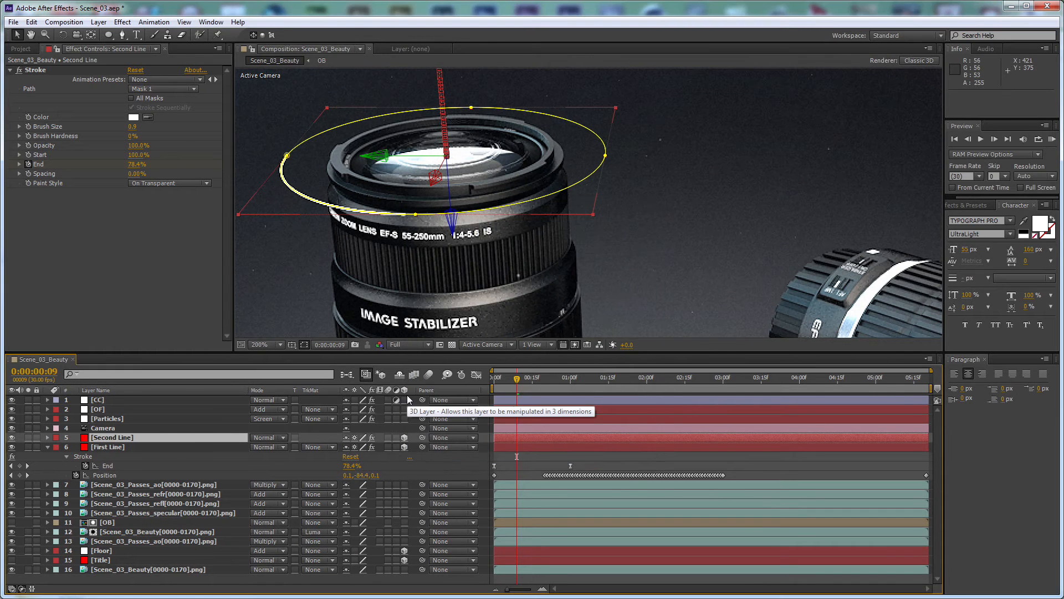
Step: Delay the Second Line layer by three frames and show its keyframed properties
{"action": "key", "text": "alt+Page_Down"}
{"action": "key", "text": "alt+Page_Down"}
{"action": "key", "text": "alt+Page_Down"}
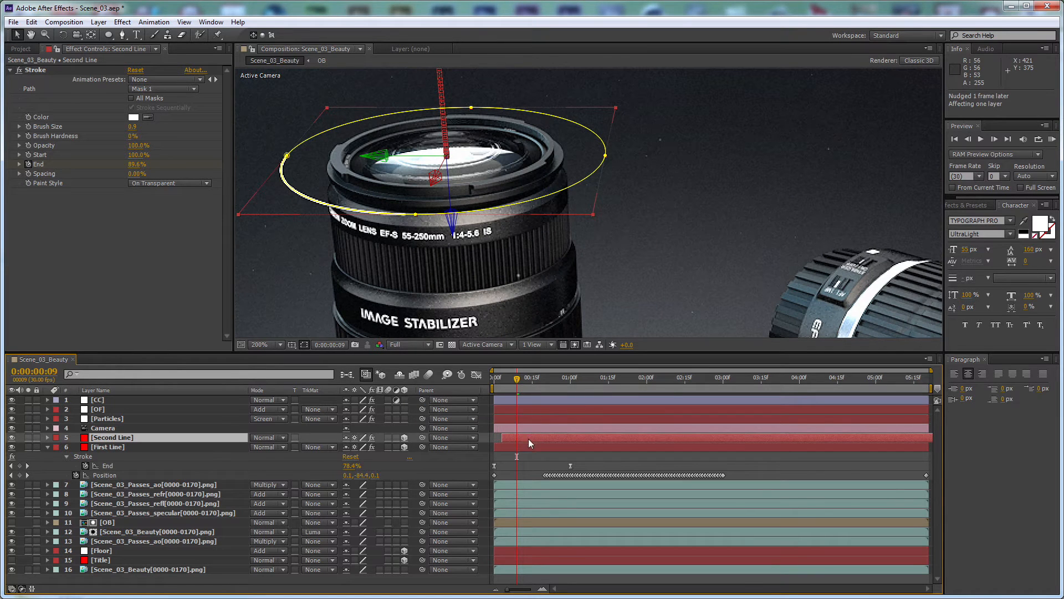
{"action": "key", "text": "u"}
Step: At 0:00:01:10, enlarge the Second Line mask evenly to about 114.4% around the lens rim
{"action": "left_click", "coordinate": [597, 380]}
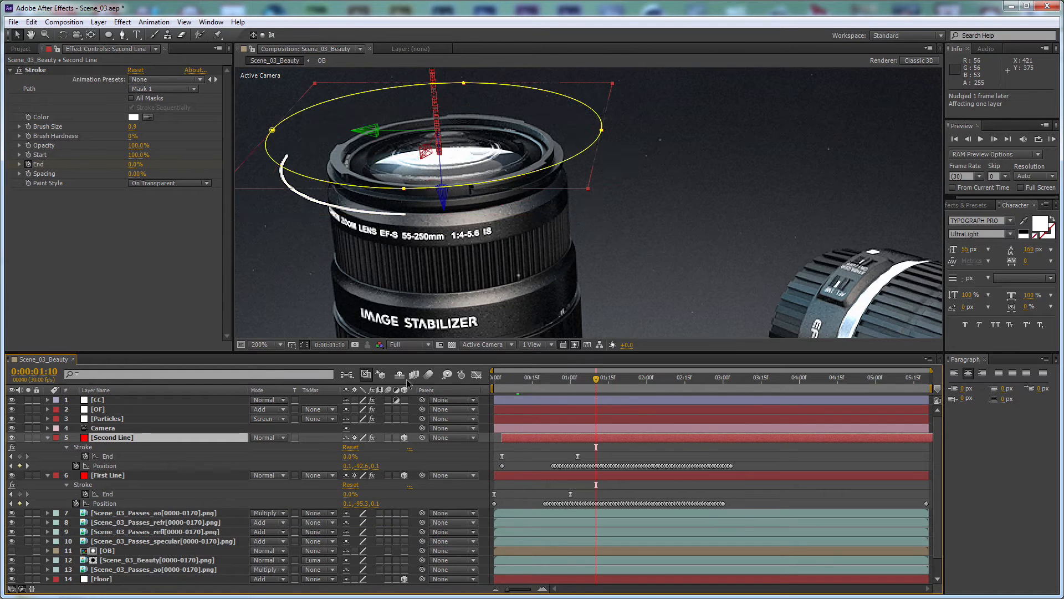
{"action": "left_click", "coordinate": [602, 131]}
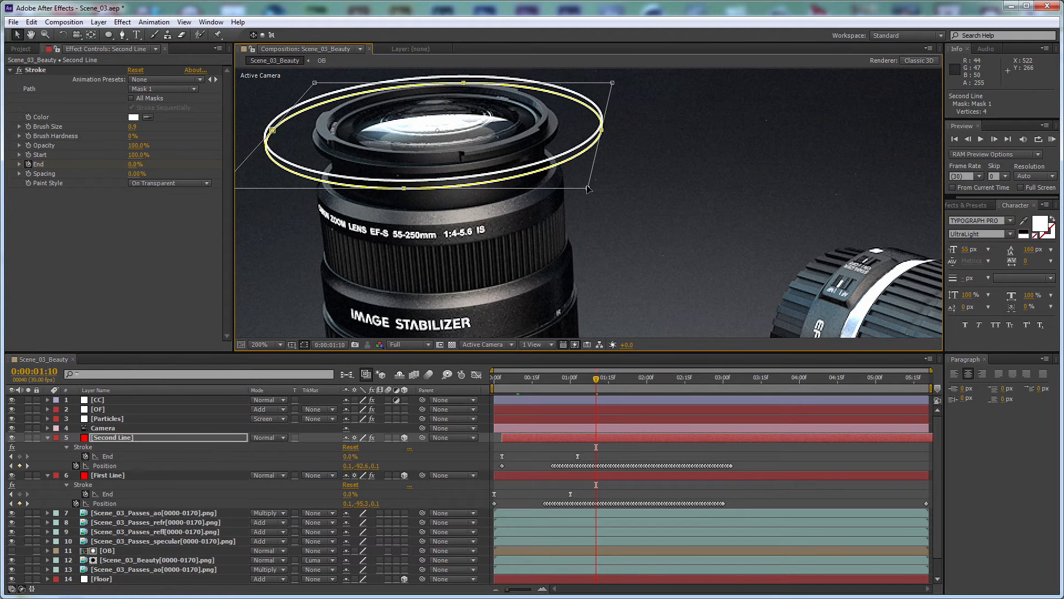
{"action": "left_click_drag", "start_coordinate": [588, 189], "coordinate": [612, 202]}
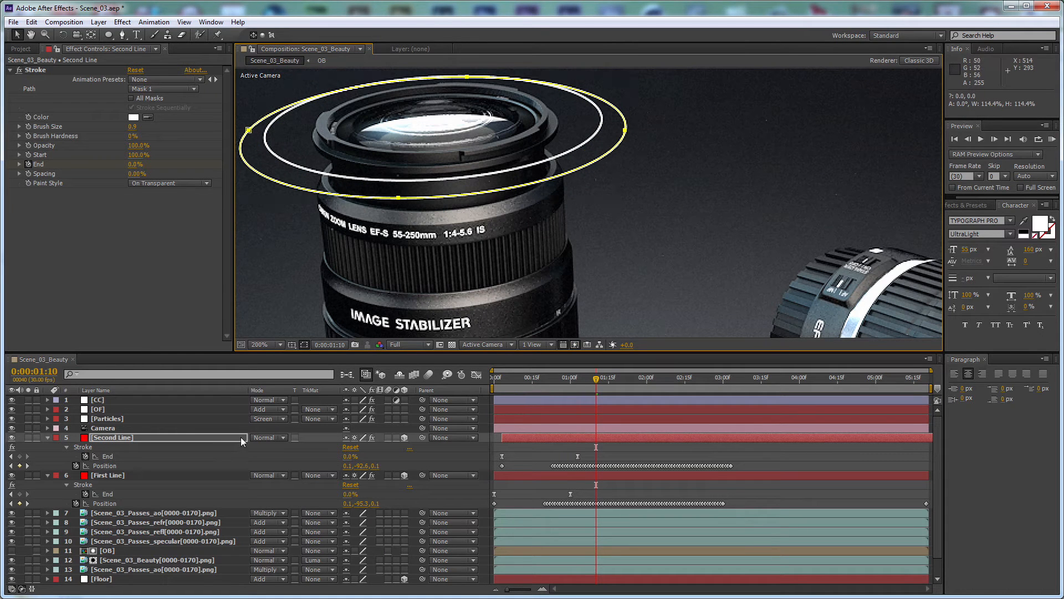
{"action": "left_click", "coordinate": [446, 454]}
Step: Create a null object, place it directly above Second Line, and parent Second Line to it
{"action": "left_click", "coordinate": [99, 21]}
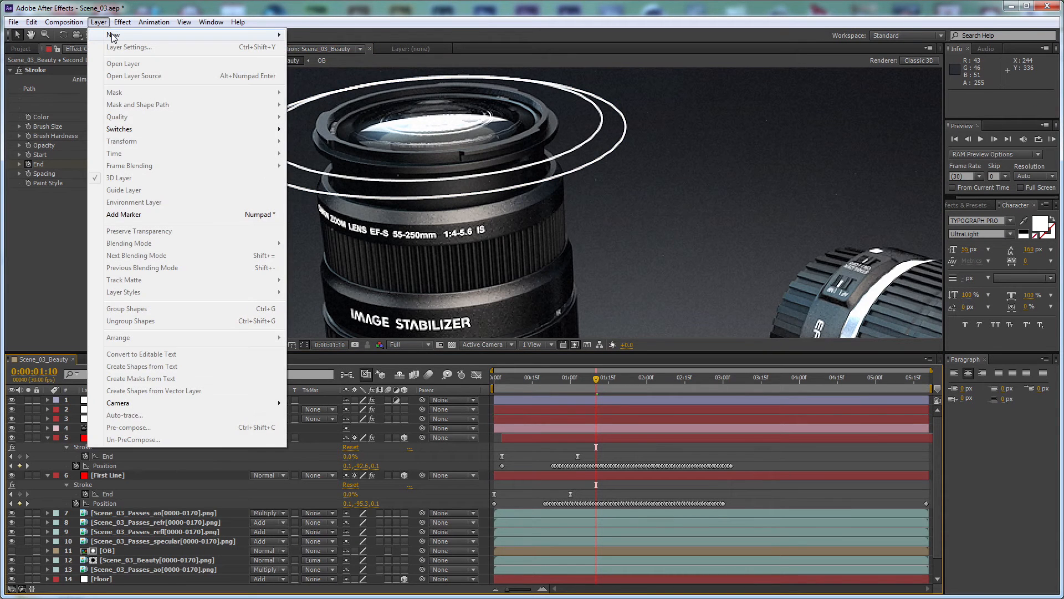
{"action": "mouse_move", "coordinate": [113, 36]}
{"action": "left_click", "coordinate": [332, 84]}
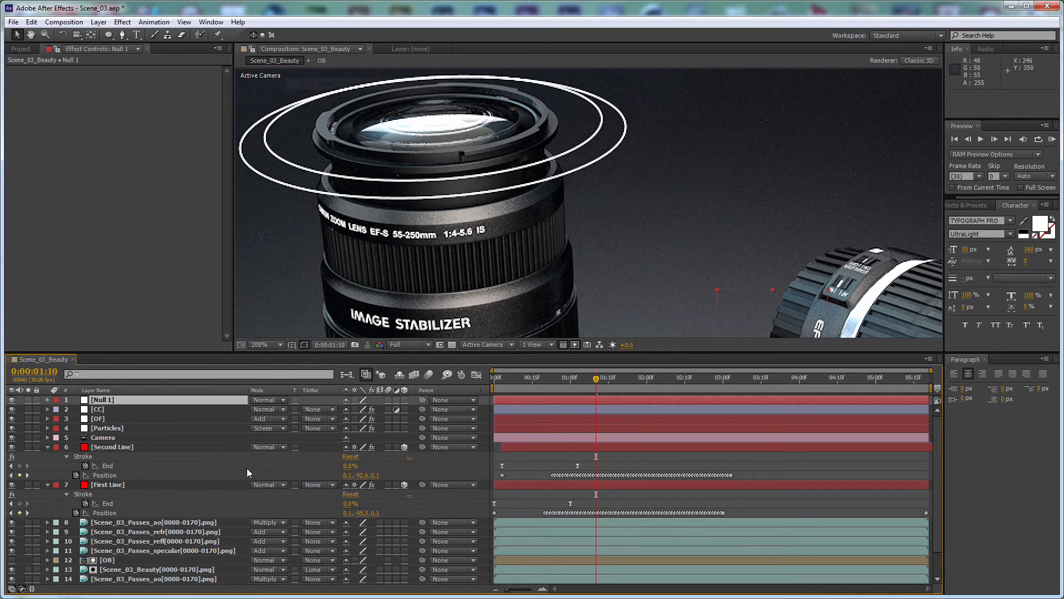
{"action": "left_click_drag", "start_coordinate": [116, 402], "coordinate": [123, 439]}
{"action": "left_click_drag", "start_coordinate": [423, 446], "coordinate": [141, 437]}
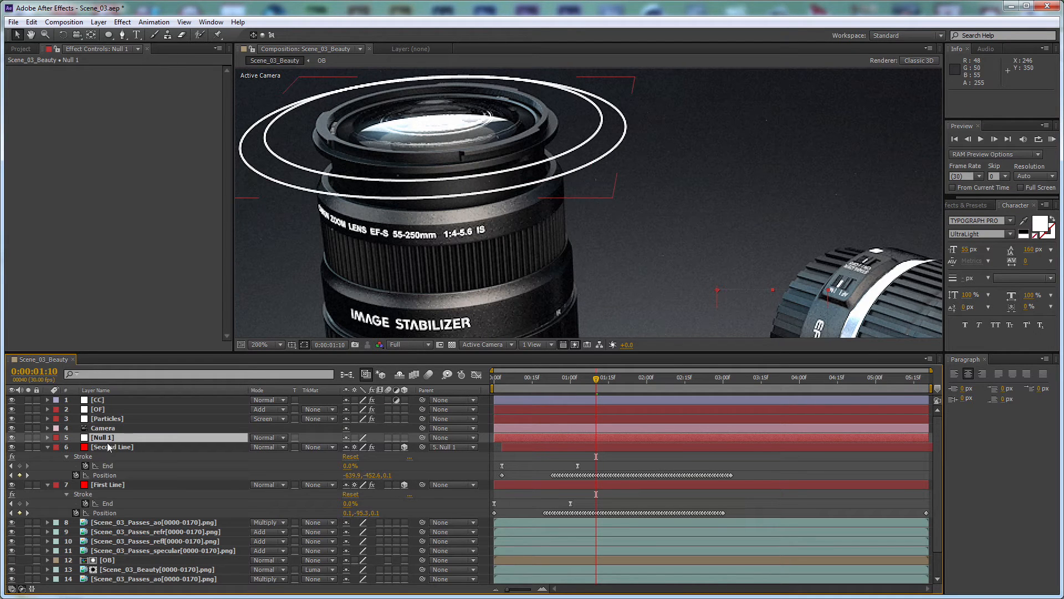
Step: Make the Null 1 layer 3D and set its Y position to 355
{"action": "key", "text": "p"}
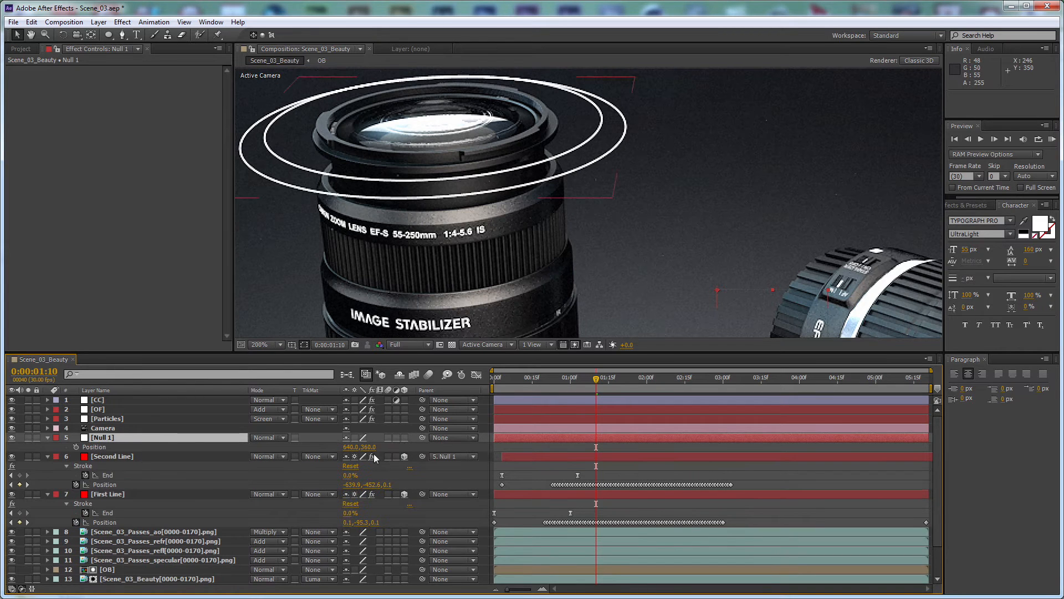
{"action": "left_click", "coordinate": [404, 437]}
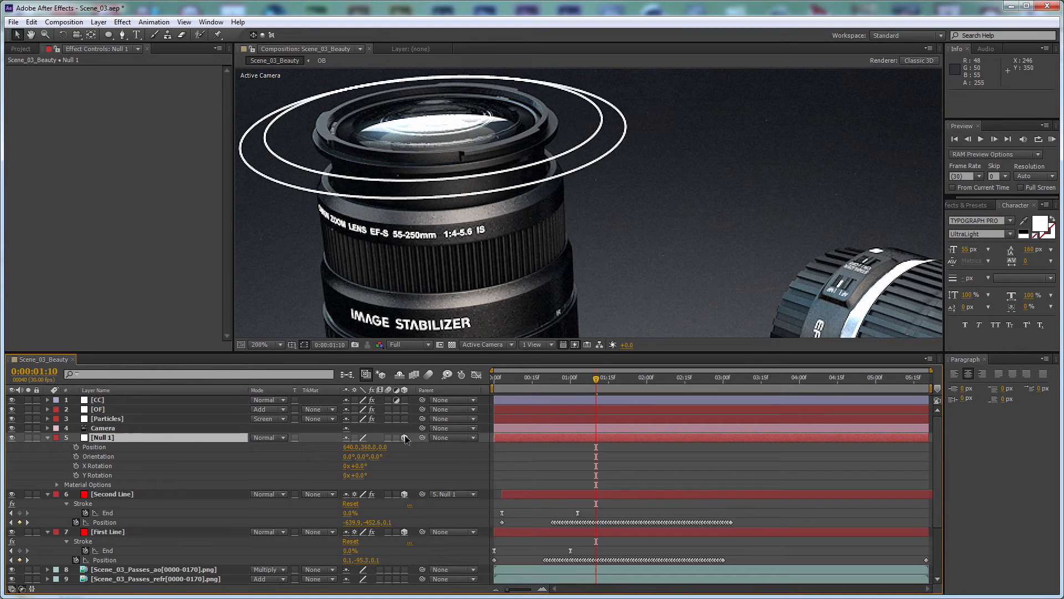
{"action": "left_click", "coordinate": [225, 439]}
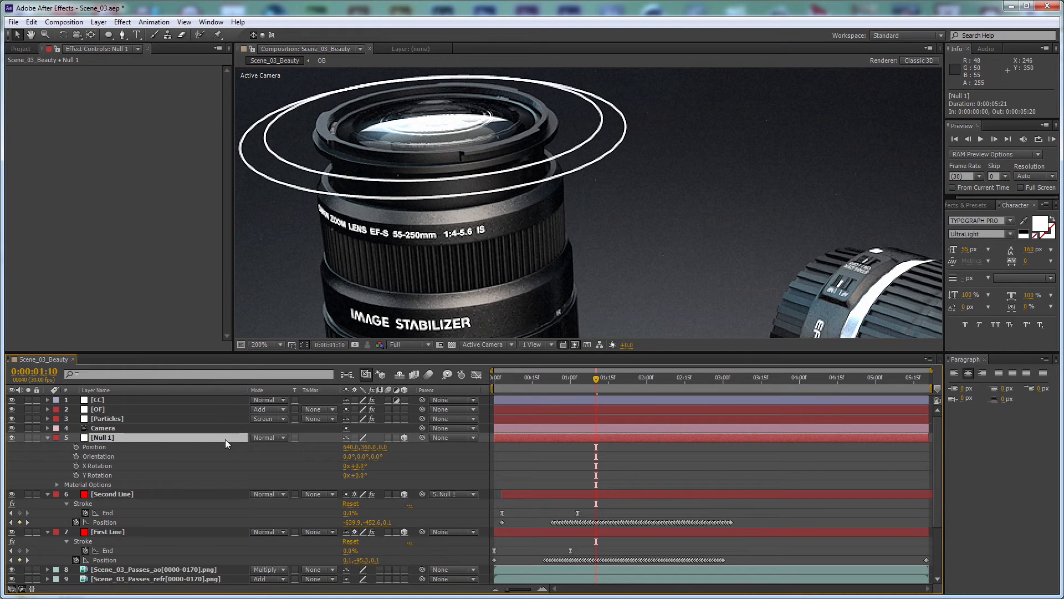
{"action": "left_click", "coordinate": [369, 447]}
{"action": "key", "text": "Return"}
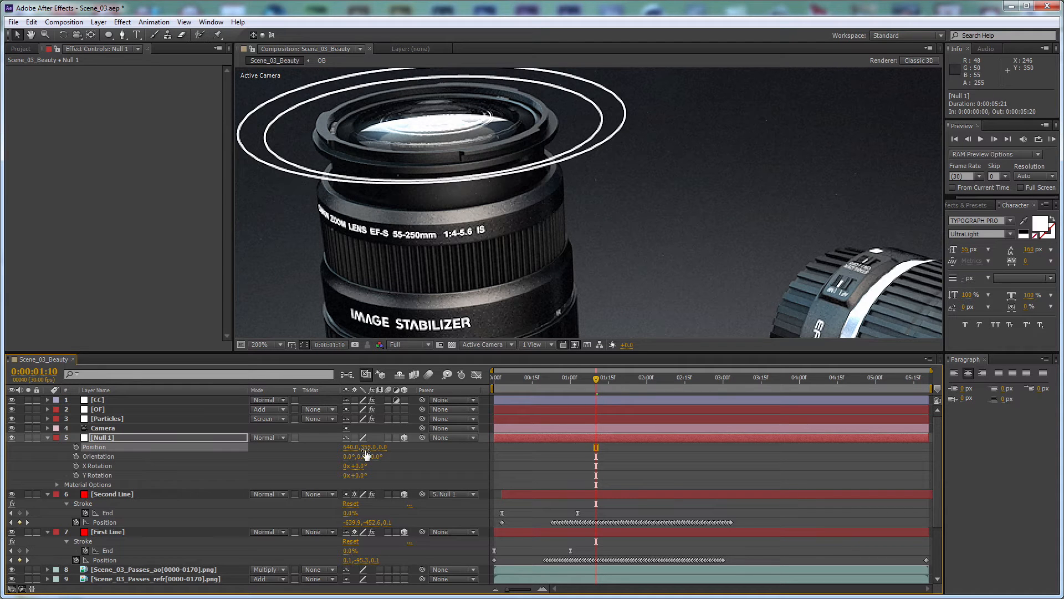
Step: Set the Second Line stroke's Brush Size to 1.5
{"action": "key", "text": "comma"}
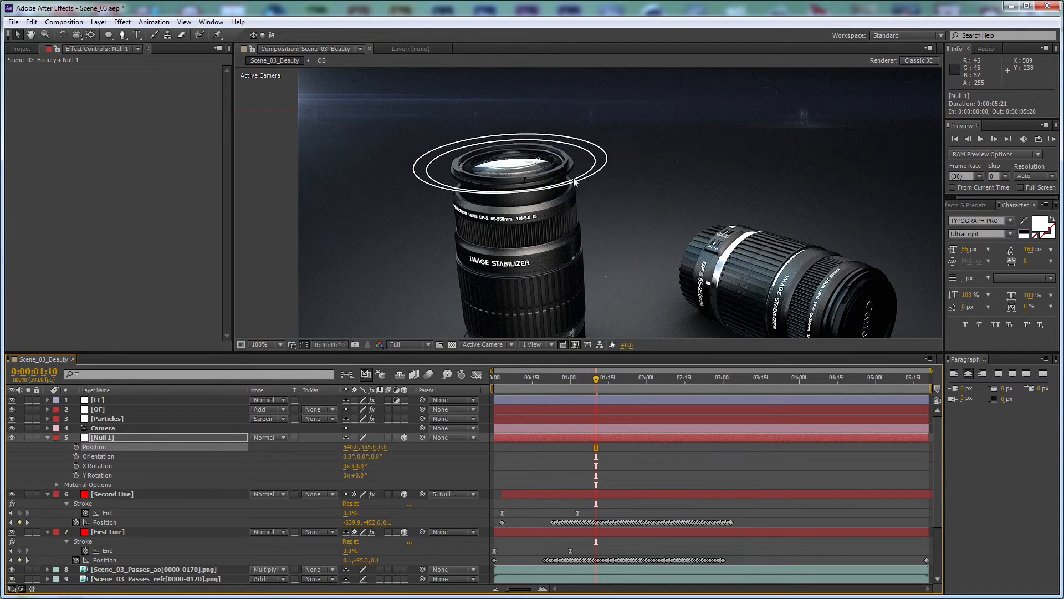
{"action": "left_click", "coordinate": [144, 494]}
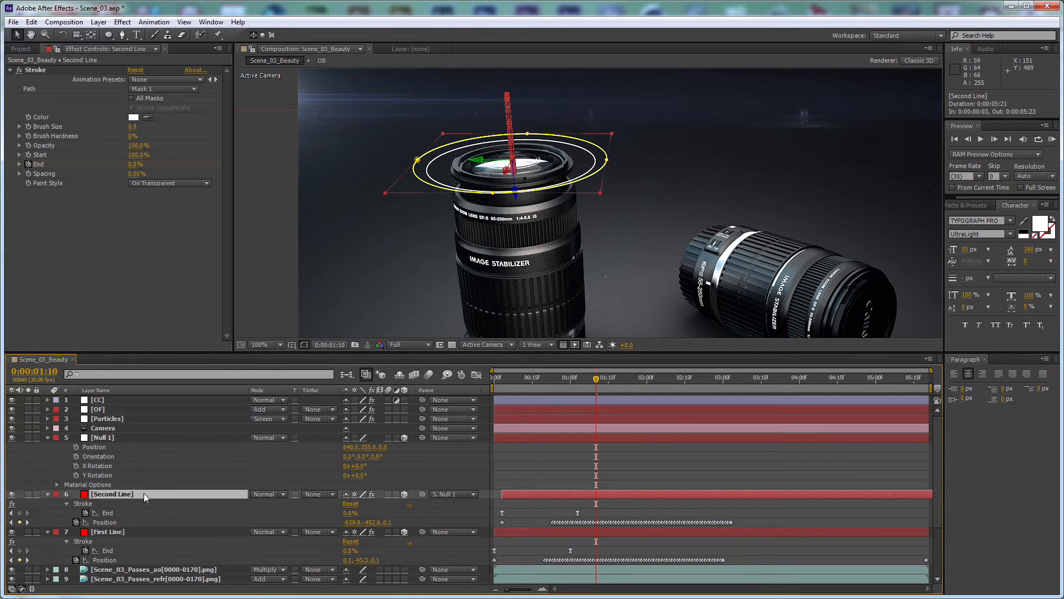
{"action": "left_click", "coordinate": [133, 126]}
{"action": "type", "text": "1.5"}
{"action": "key", "text": "Return"}
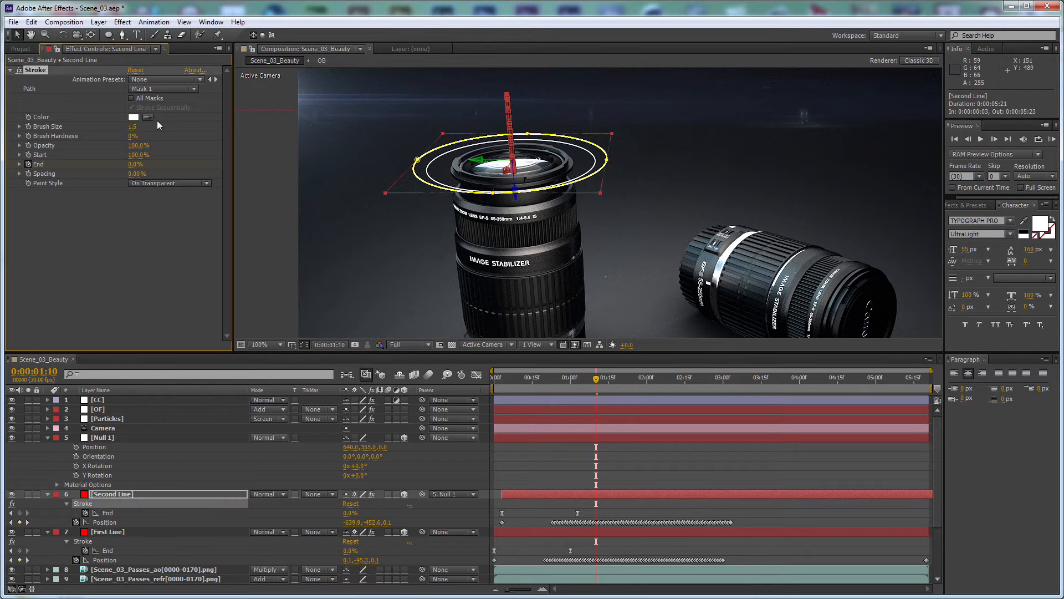
{"action": "left_click", "coordinate": [450, 471]}
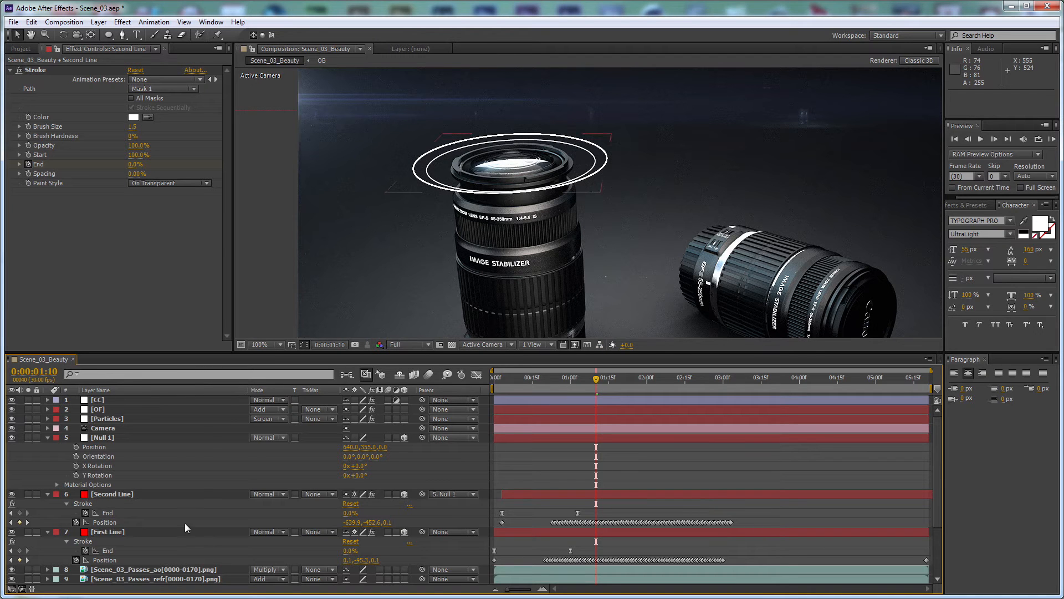
Step: Set the layer opacity of both First Line and Second Line to 70%
{"action": "left_click", "coordinate": [131, 494]}
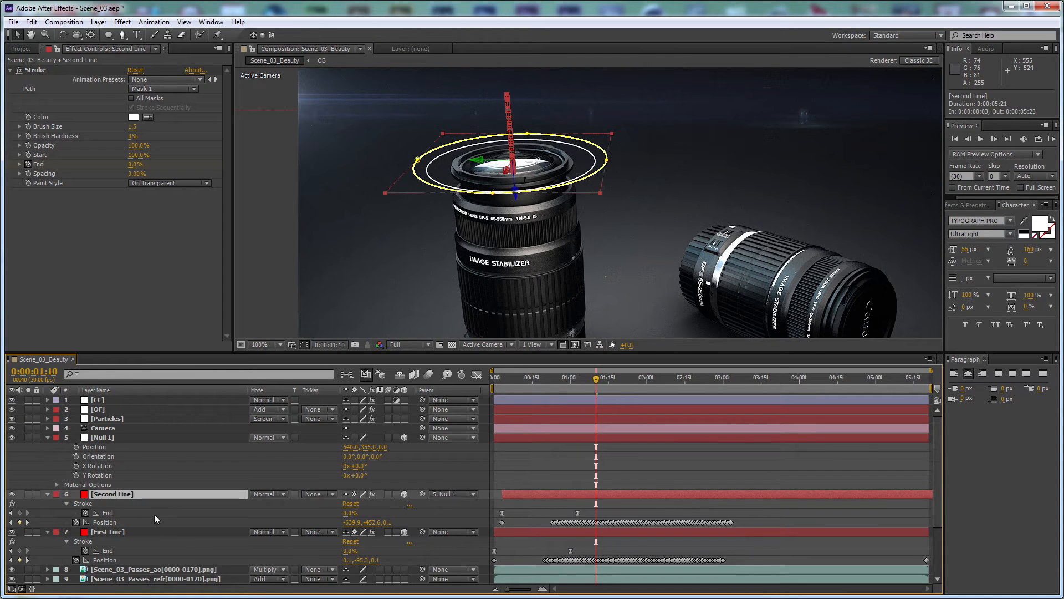
{"action": "left_click", "coordinate": [155, 525]}
{"action": "left_click", "coordinate": [161, 533]}
{"action": "left_click", "coordinate": [162, 493], "text": "shift"}
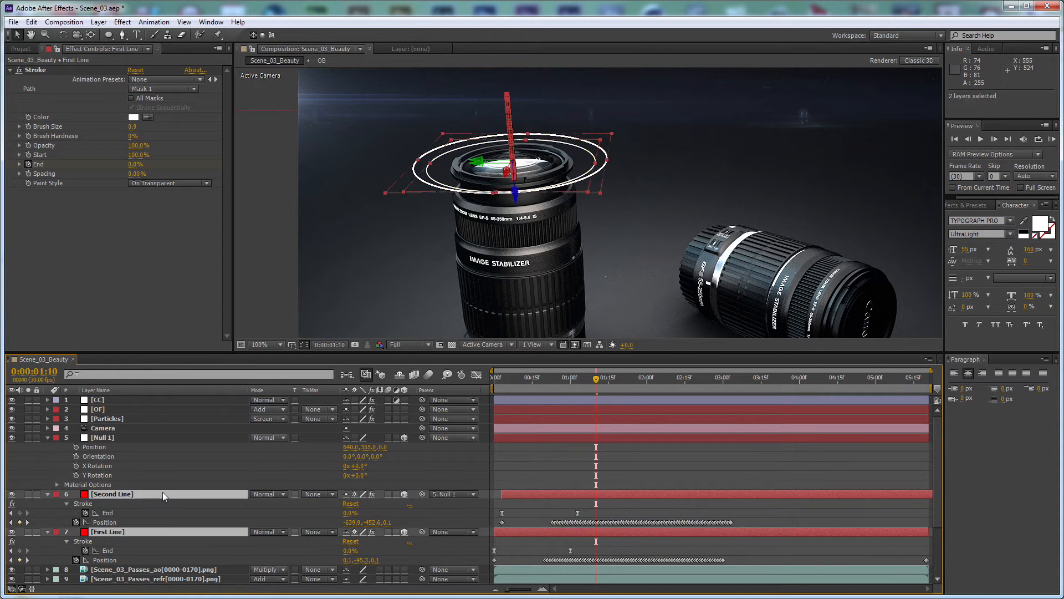
{"action": "key", "text": "t"}
{"action": "left_click", "coordinate": [351, 503]}
{"action": "type", "text": "70"}
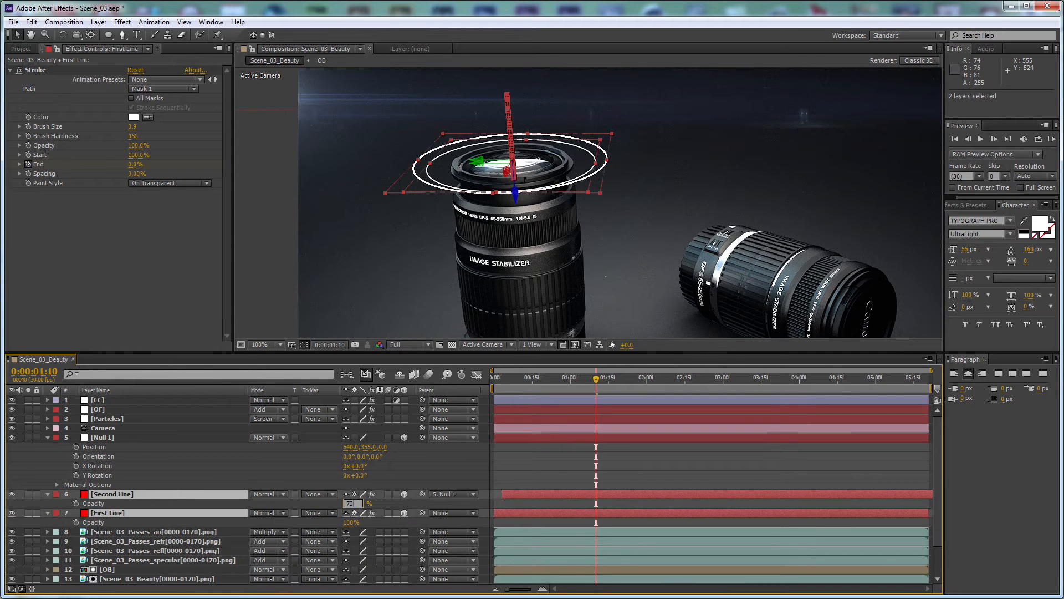
{"action": "key", "text": "Return"}
{"action": "left_click", "coordinate": [613, 298]}
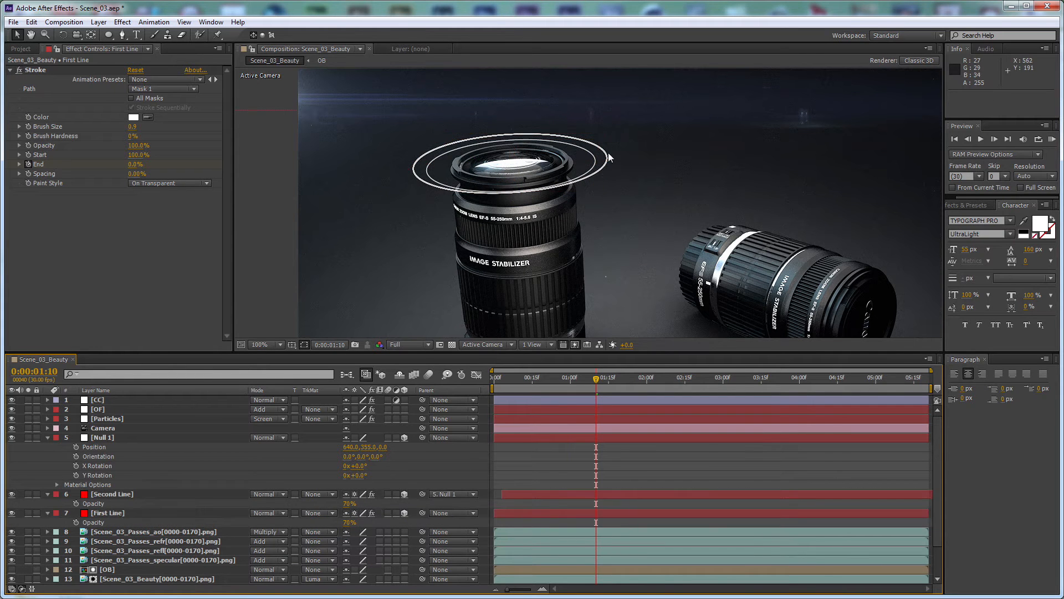
Step: Collapse the expanded properties of the Null 1, Second Line and First Line layers
{"action": "scroll", "coordinate": [644, 153], "scroll_direction": "up", "scroll_amount": 1}
{"action": "scroll", "coordinate": [610, 134], "scroll_direction": "down", "scroll_amount": 1}
{"action": "left_click", "coordinate": [48, 437]}
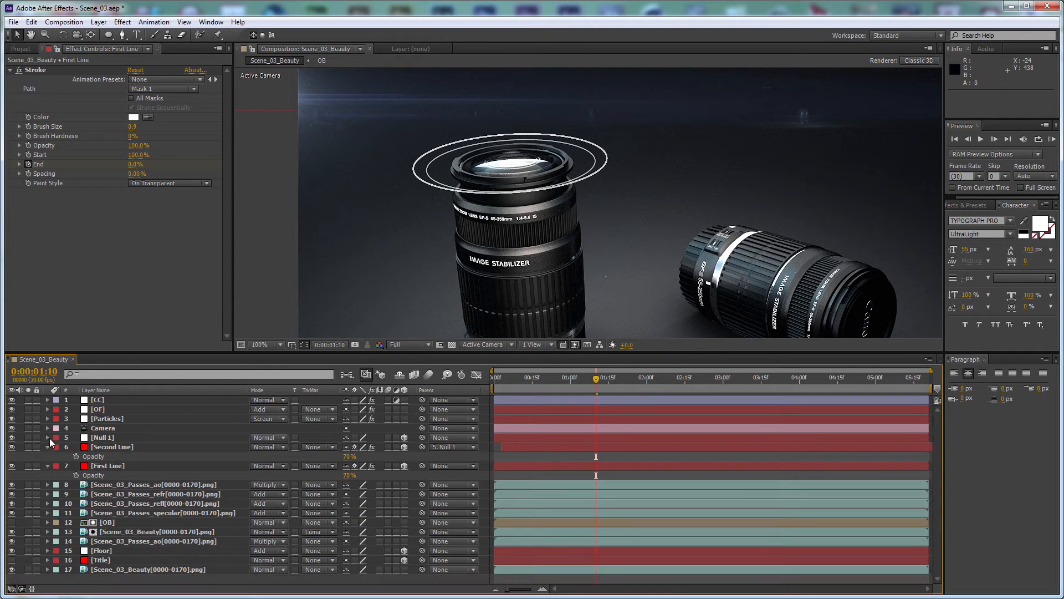
{"action": "left_click", "coordinate": [48, 447]}
{"action": "left_click", "coordinate": [48, 456]}
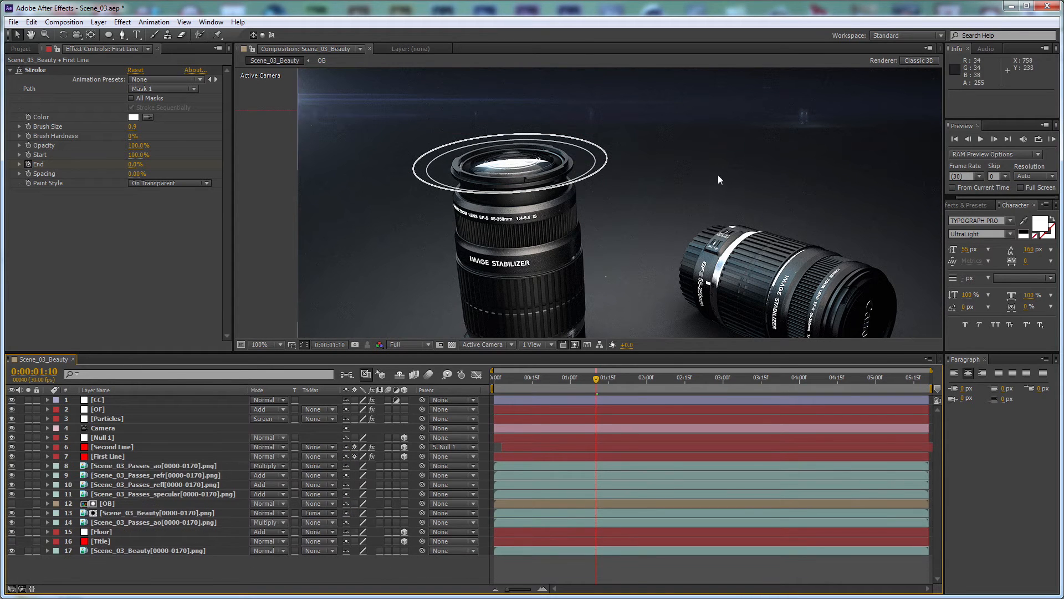
Step: At 0:00:00:15, set the First Line layer's Z Rotation to 45° to offset where its stroke begins
{"action": "left_click_drag", "start_coordinate": [591, 385], "coordinate": [533, 390]}
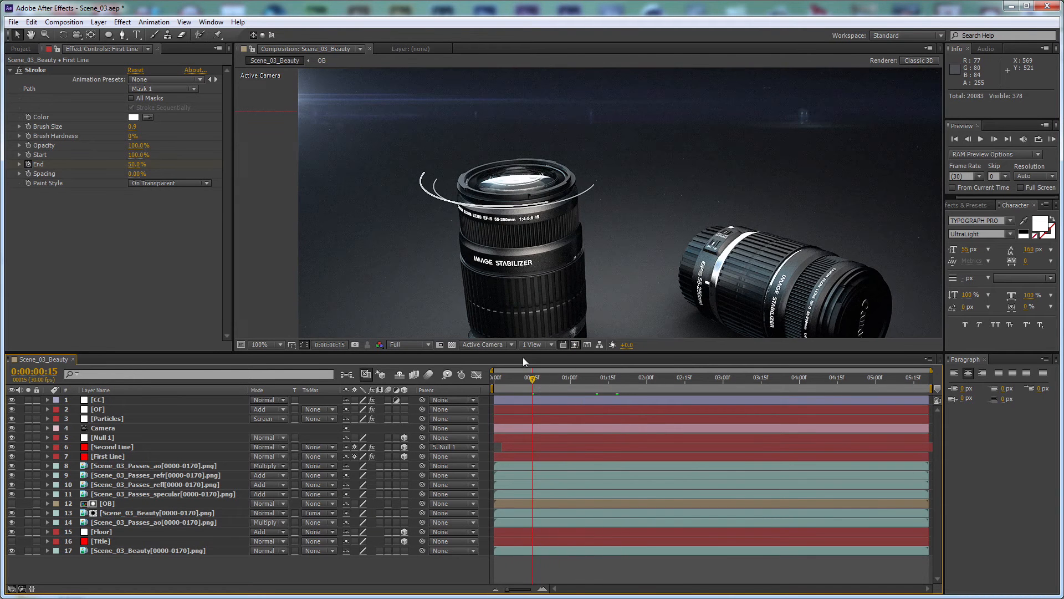
{"action": "left_click", "coordinate": [132, 455]}
{"action": "key", "text": "r"}
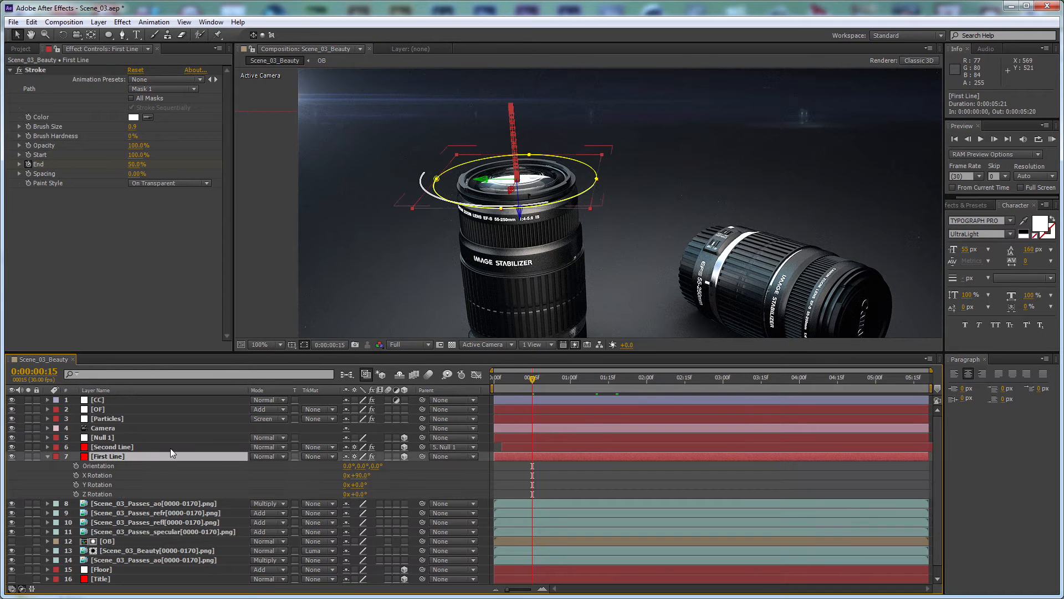
{"action": "left_click_drag", "start_coordinate": [360, 494], "coordinate": [389, 489]}
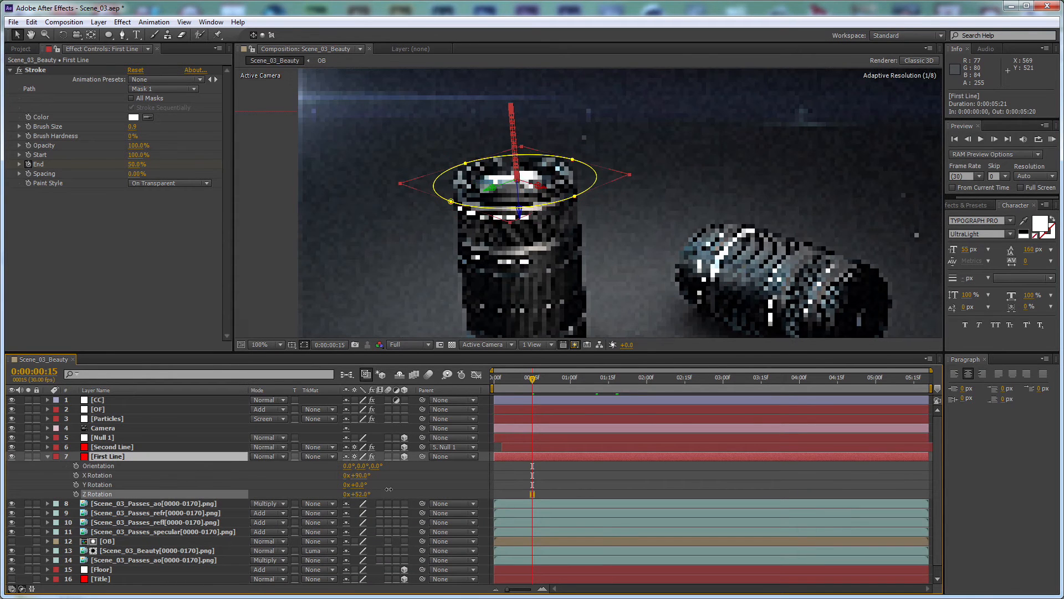
{"action": "left_click", "coordinate": [362, 494]}
{"action": "type", "text": "45"}
{"action": "left_click", "coordinate": [406, 487]}
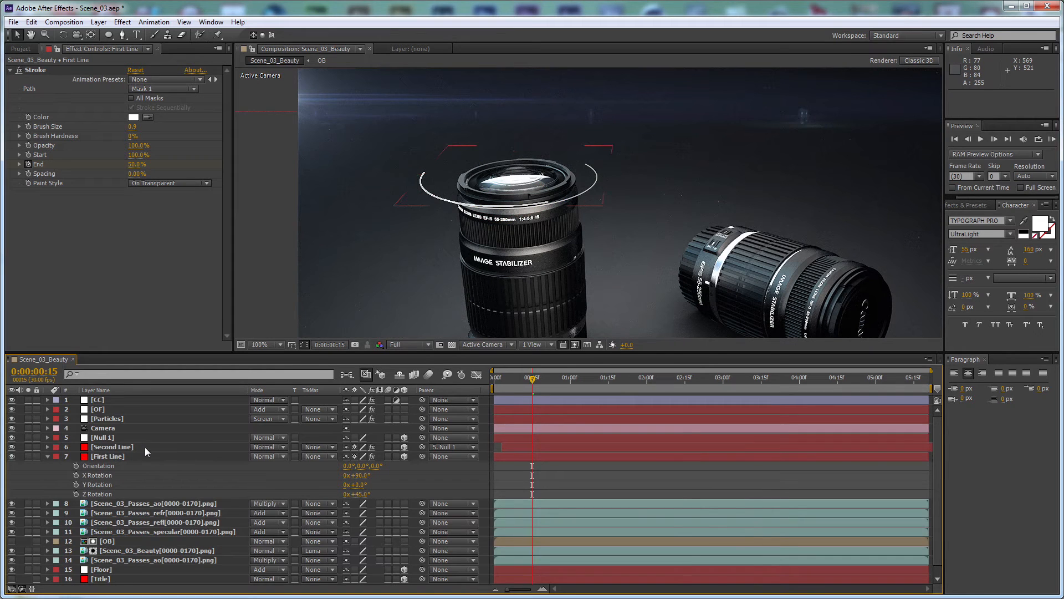
Step: Set the Second Line layer's Z Rotation to 118° to offset where its stroke begins
{"action": "left_click", "coordinate": [144, 447]}
{"action": "key", "text": "r"}
{"action": "left_click_drag", "start_coordinate": [354, 485], "coordinate": [436, 484]}
{"action": "left_click", "coordinate": [480, 446]}
Step: Step through the composition from about 0:00:00:05 to 0:00:02:15 to check how both circular lines draw and follow the lens
{"action": "left_click_drag", "start_coordinate": [501, 382], "coordinate": [507, 381]}
{"action": "key", "text": "shift+Page_Down"}
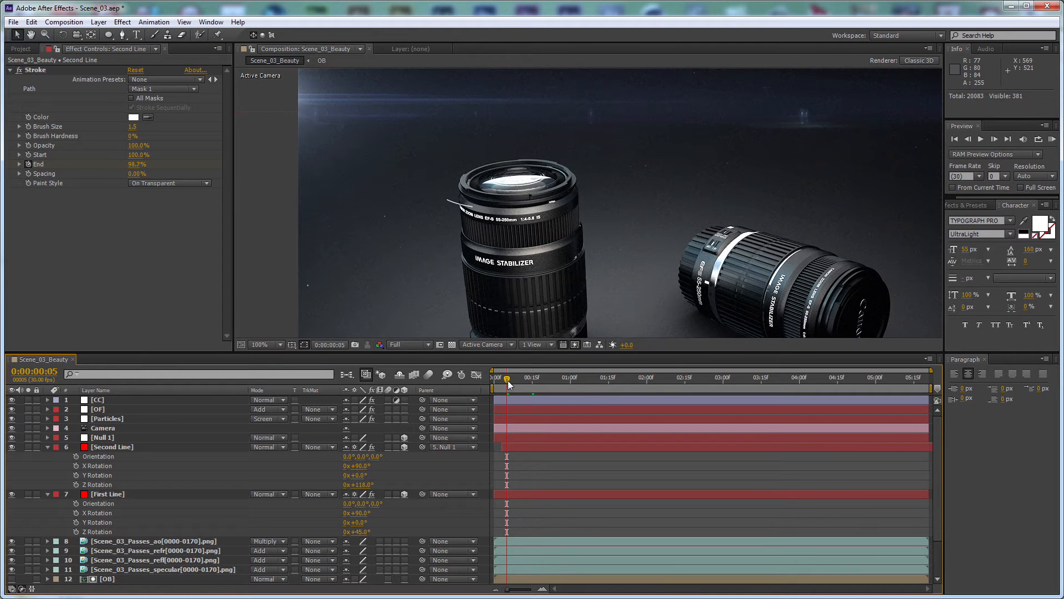
{"action": "key", "text": "shift+Page_Down"}
{"action": "key", "text": "shift+Page_Down"}
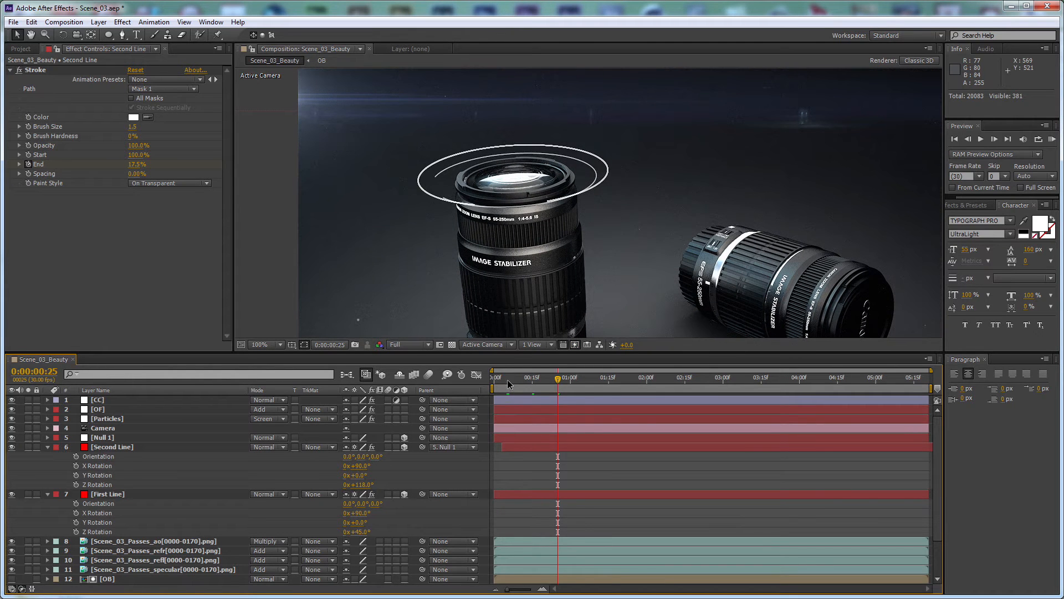
{"action": "key", "text": "shift+Page_Down"}
{"action": "key", "text": "shift+Page_Down"}
{"action": "key", "text": "shift+Page_Down"}
{"action": "key", "text": "shift+Page_Down"}
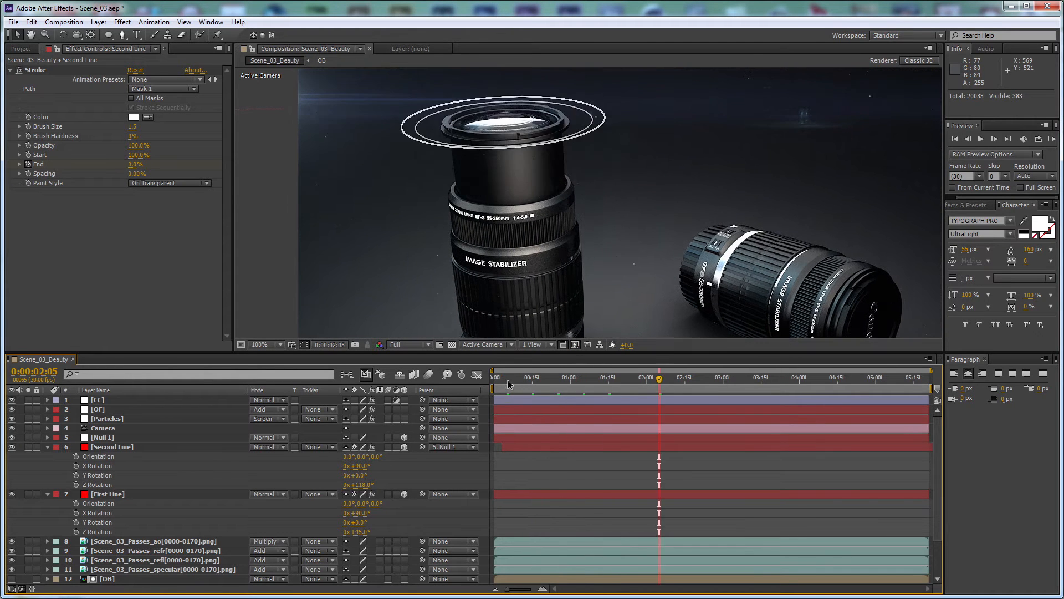
{"action": "key", "text": "comma"}
{"action": "key", "text": "comma"}
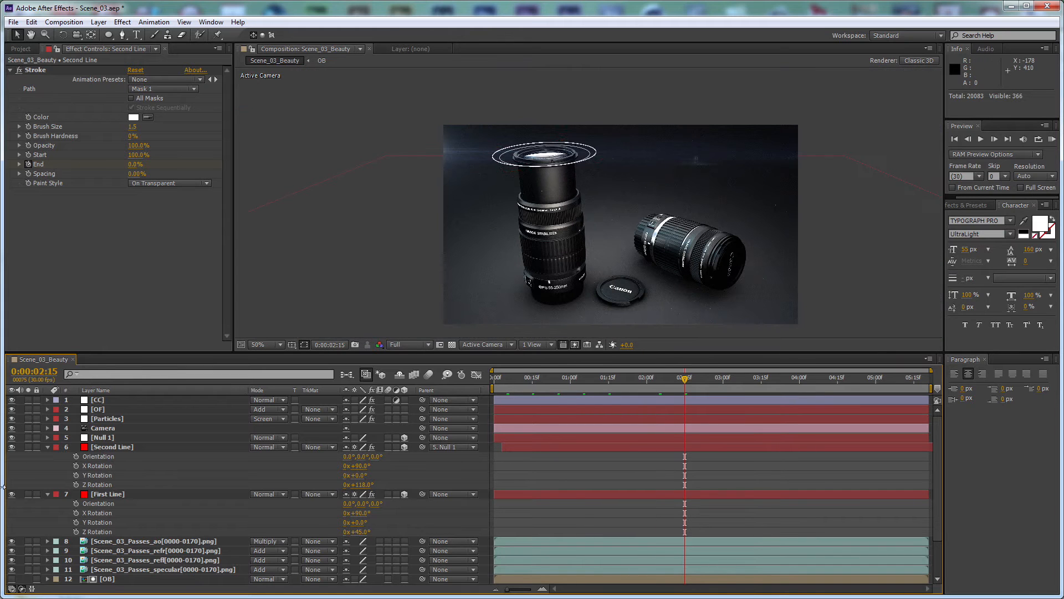
Step: Collapse the rotation properties of the Second Line and First Line layers
{"action": "left_click", "coordinate": [48, 447]}
{"action": "left_click", "coordinate": [48, 456]}
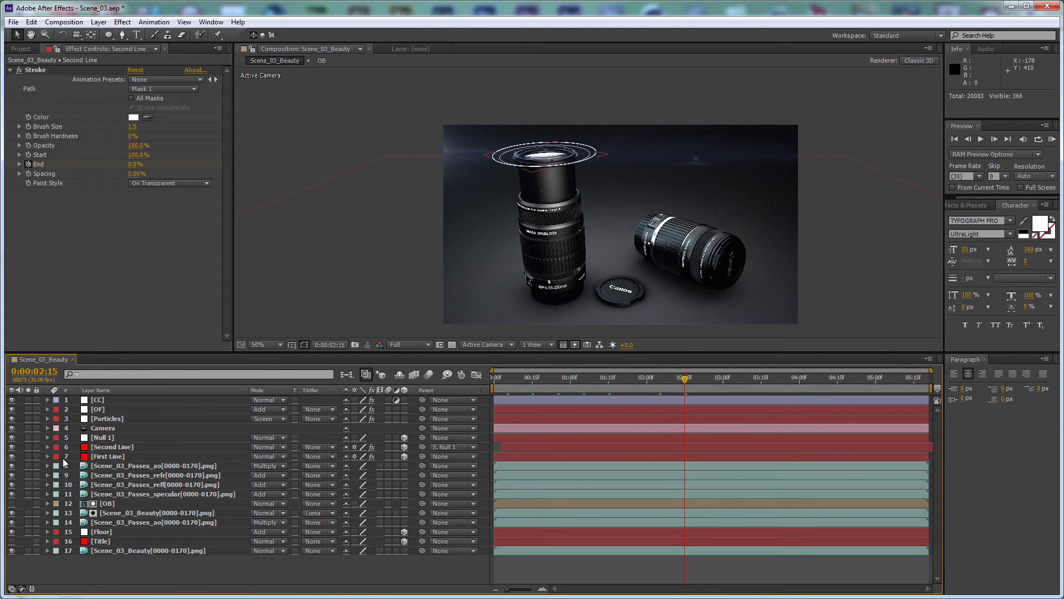
{"action": "scroll", "coordinate": [592, 160], "scroll_direction": "down", "scroll_amount": 2}
{"action": "key", "text": "slash"}
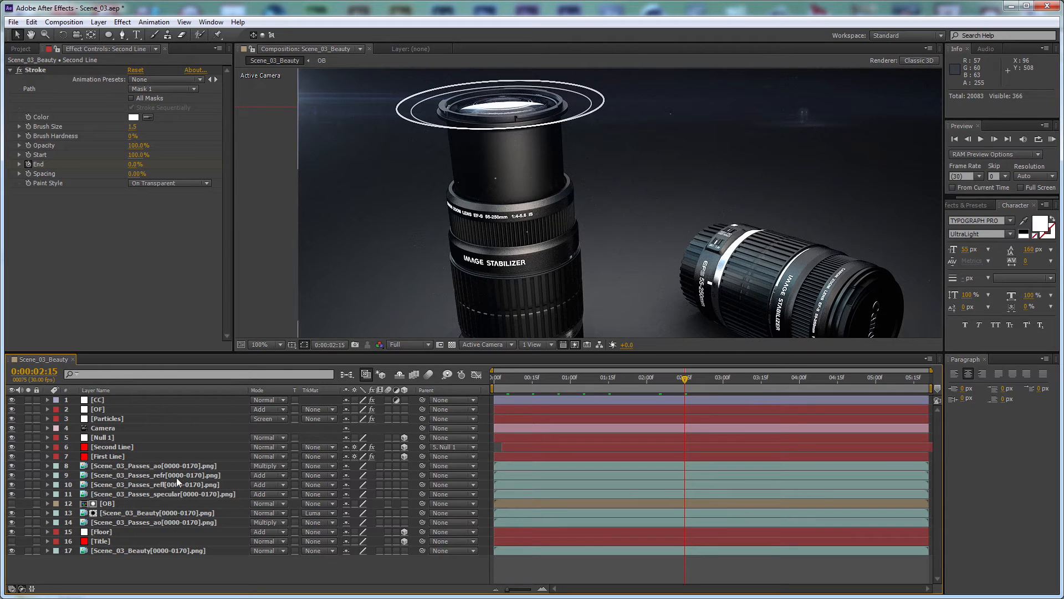
Step: Make the Title layer visible and remove all keyframes from its Anchor Point, Position, Orientation and X, Y and Z Rotation
{"action": "left_click", "coordinate": [12, 541]}
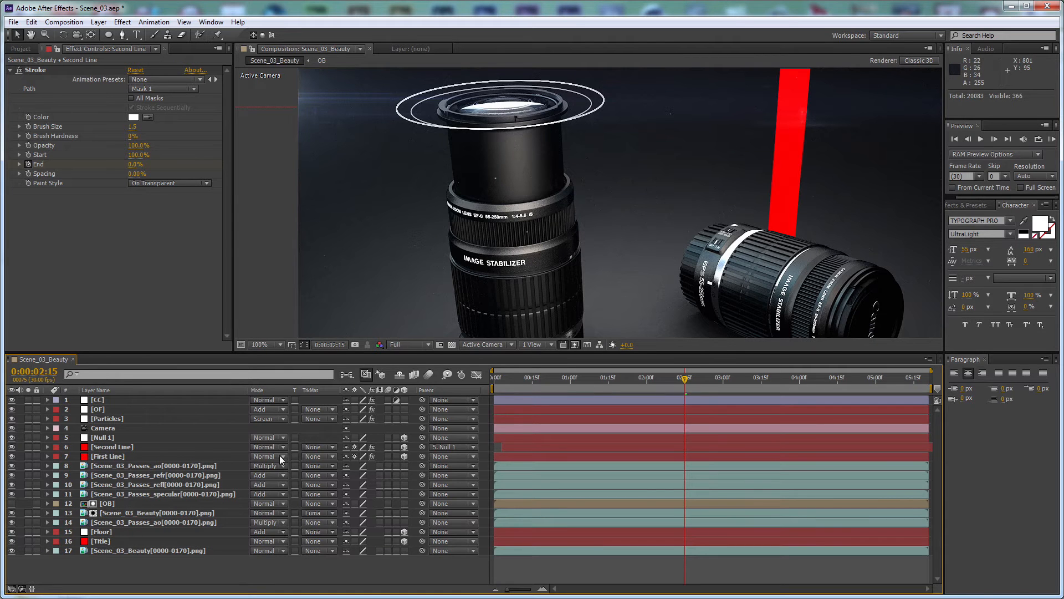
{"action": "left_click", "coordinate": [129, 541]}
{"action": "key", "text": "u"}
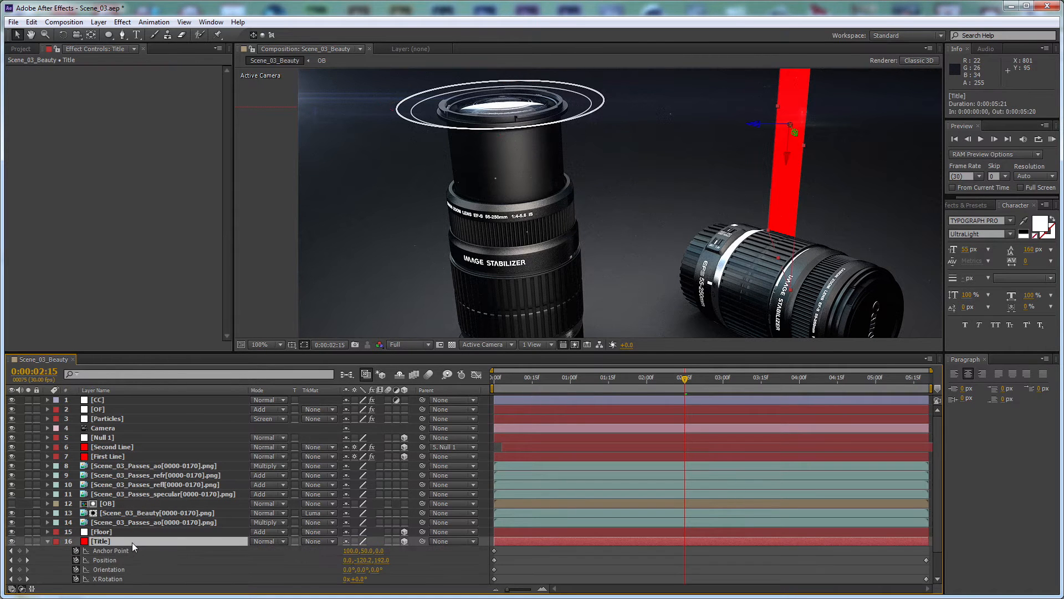
{"action": "scroll", "coordinate": [138, 543], "scroll_direction": "down", "scroll_amount": 1}
{"action": "left_click_drag", "start_coordinate": [76, 569], "coordinate": [76, 527]}
{"action": "left_click", "coordinate": [451, 540]}
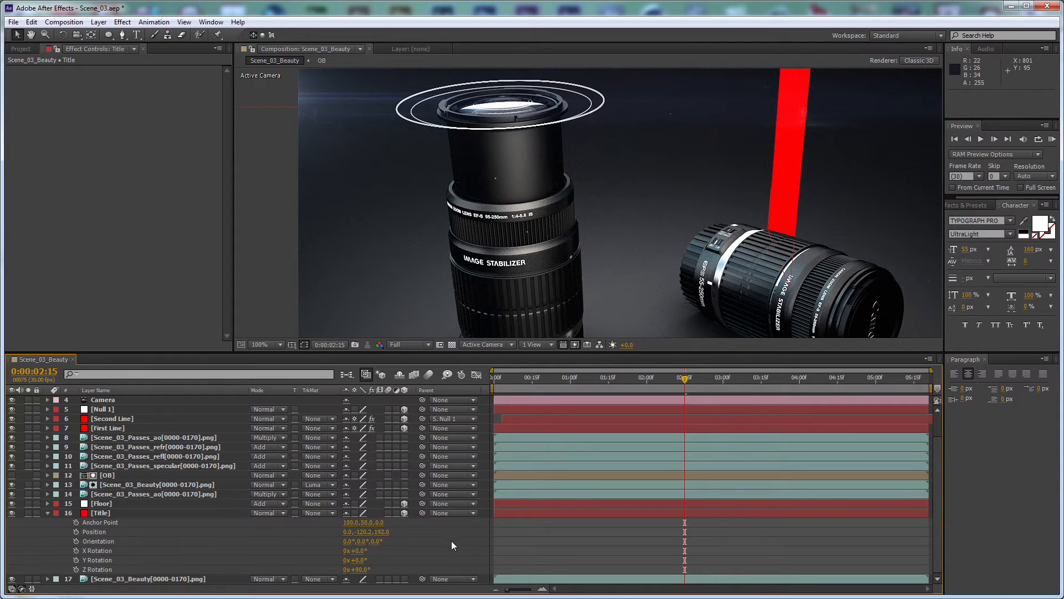
Step: Set the Title layer's Z Rotation to 0° and its Y Rotation to -90°
{"action": "left_click", "coordinate": [76, 569]}
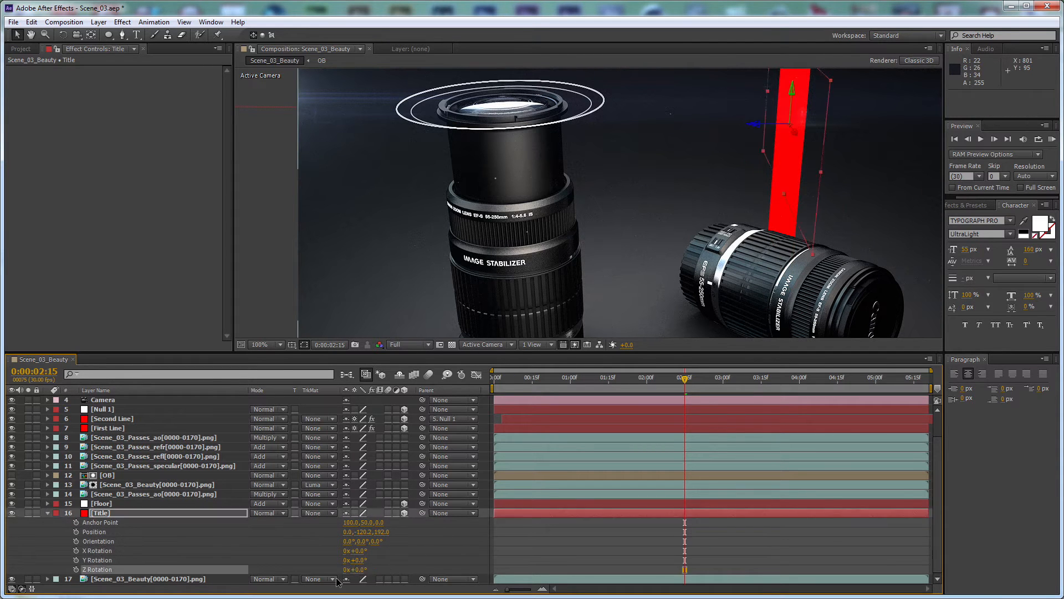
{"action": "mouse_move", "coordinate": [359, 559]}
{"action": "left_mouse_down"}
{"action": "mouse_move", "coordinate": [421, 559]}
{"action": "mouse_move", "coordinate": [357, 566]}
{"action": "left_mouse_up"}
{"action": "left_click", "coordinate": [358, 560]}
{"action": "type", "text": "-90"}
{"action": "key", "text": "Return"}
Step: Move the red Title plane vertically to Position 0.0, -88.7, 192.0 and deselect the layer
{"action": "key", "text": "comma"}
{"action": "key", "text": "comma"}
{"action": "scroll", "coordinate": [715, 135], "scroll_direction": "up", "scroll_amount": 2}
{"action": "scroll", "coordinate": [720, 135], "scroll_direction": "down", "scroll_amount": 2}
{"action": "mouse_move", "coordinate": [692, 150]}
{"action": "left_mouse_down"}
{"action": "mouse_move", "coordinate": [691, 173]}
{"action": "mouse_move", "coordinate": [692, 152]}
{"action": "left_mouse_up"}
{"action": "key", "text": "ctrl+shift+a"}
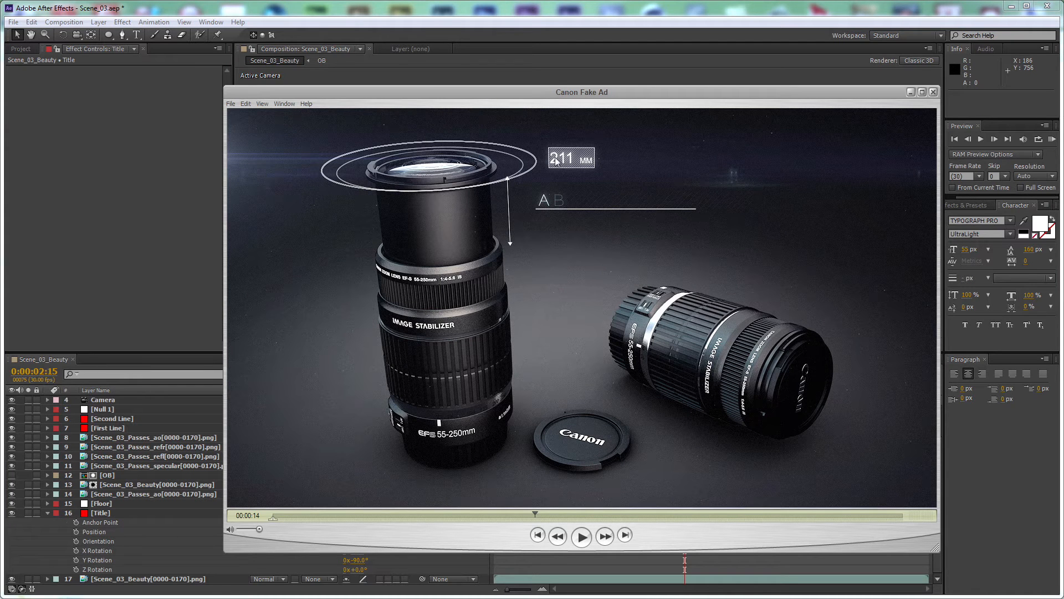
Step: Minimize the Canon Fake Ad reference video and move the current time to 0:00:05:20 with the Pen tool active
{"action": "left_click", "coordinate": [910, 92]}
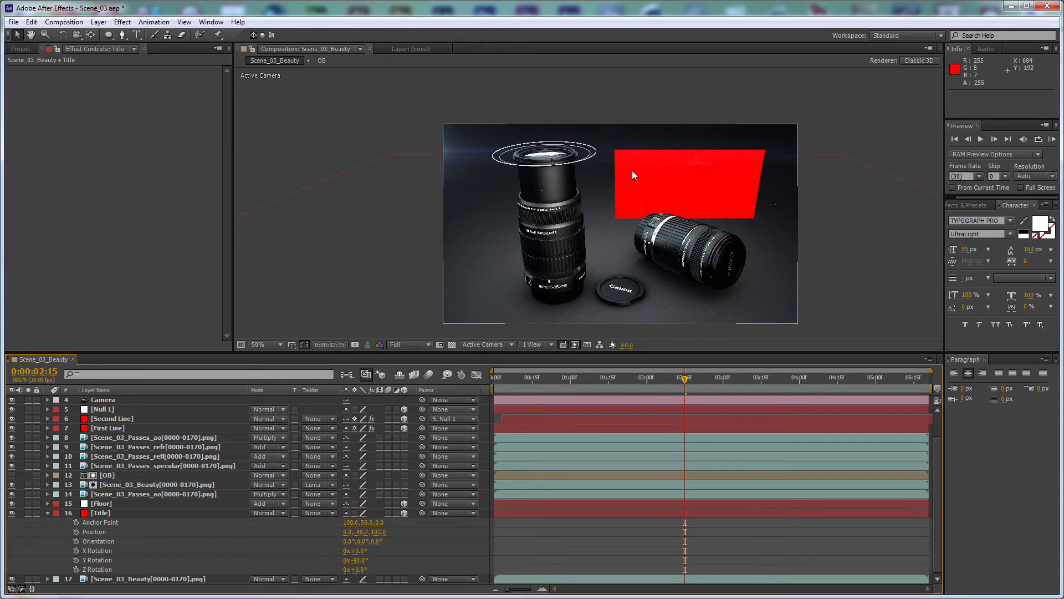
{"action": "left_click", "coordinate": [123, 35]}
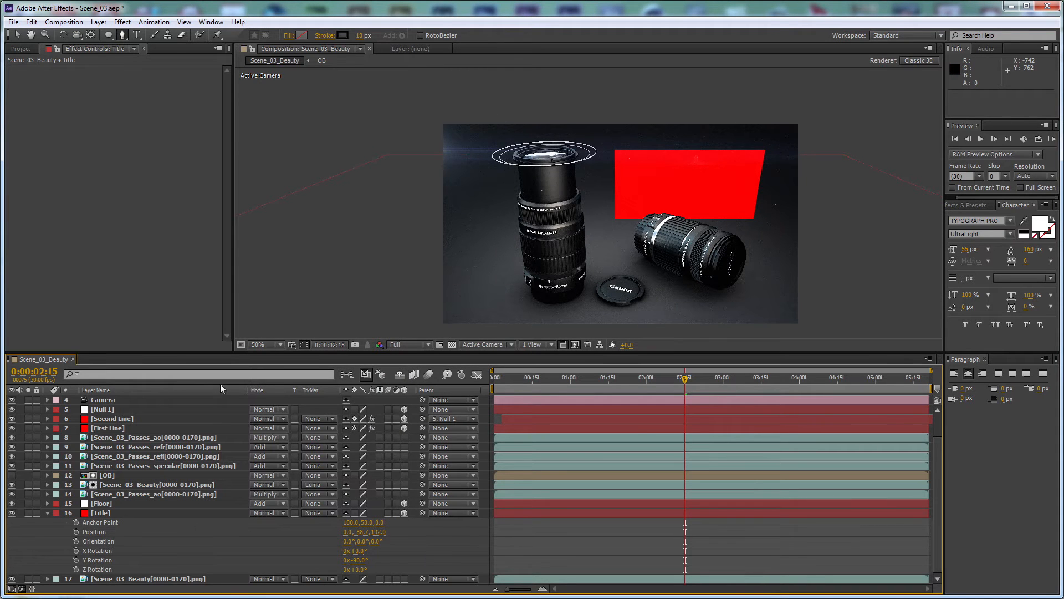
{"action": "key", "text": "slash"}
{"action": "left_click", "coordinate": [850, 381]}
{"action": "left_click_drag", "start_coordinate": [889, 380], "coordinate": [947, 381]}
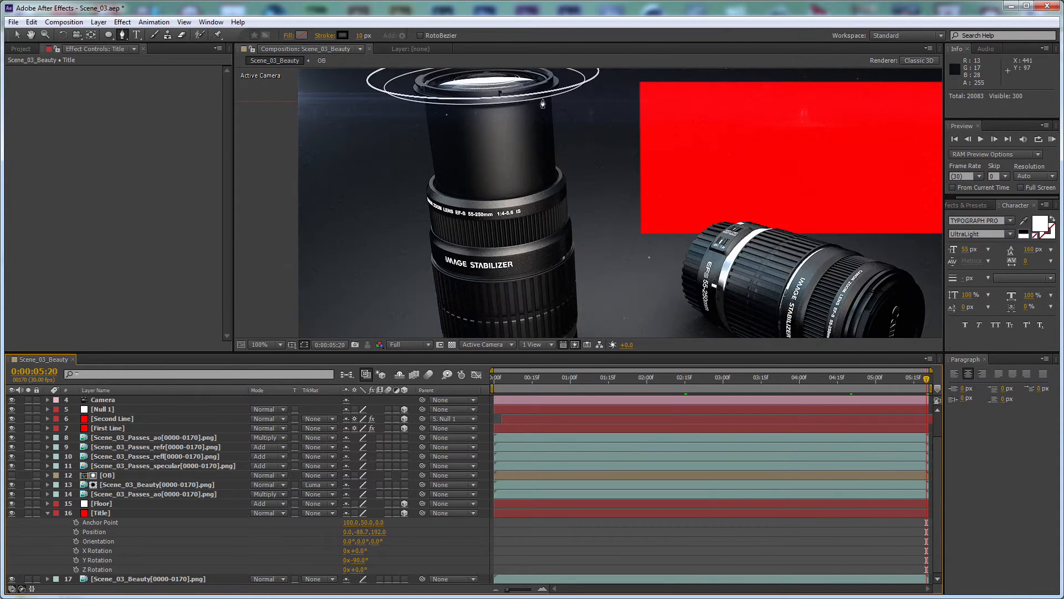
Step: Show the rulers and place horizontal guides near the top rim of the upright lens and at position 280
{"action": "scroll", "coordinate": [575, 191], "scroll_direction": "up", "scroll_amount": 5}
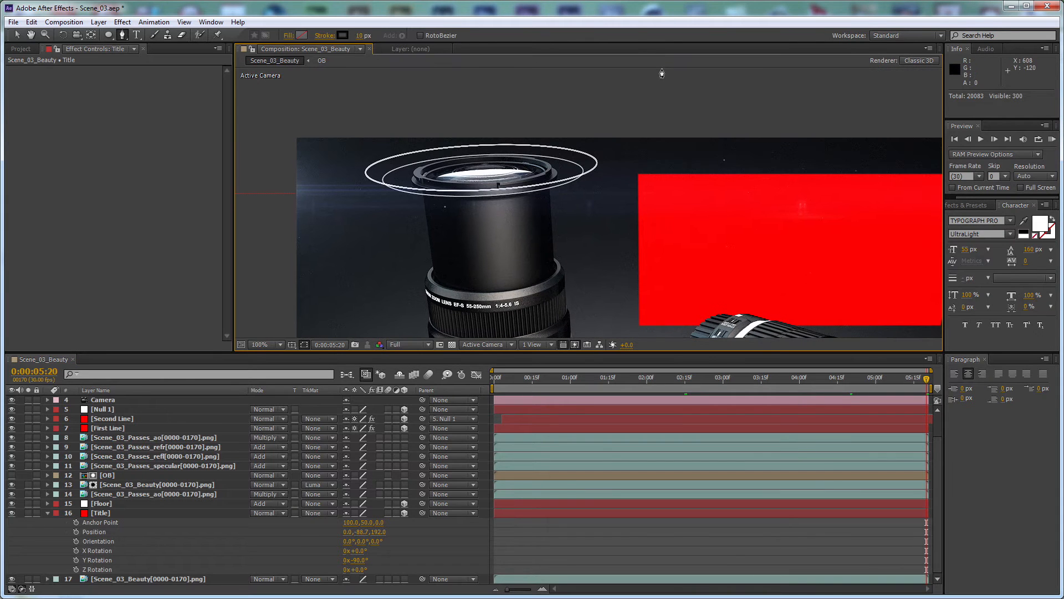
{"action": "key", "text": "ctrl+r"}
{"action": "left_click_drag", "start_coordinate": [664, 72], "coordinate": [673, 193]}
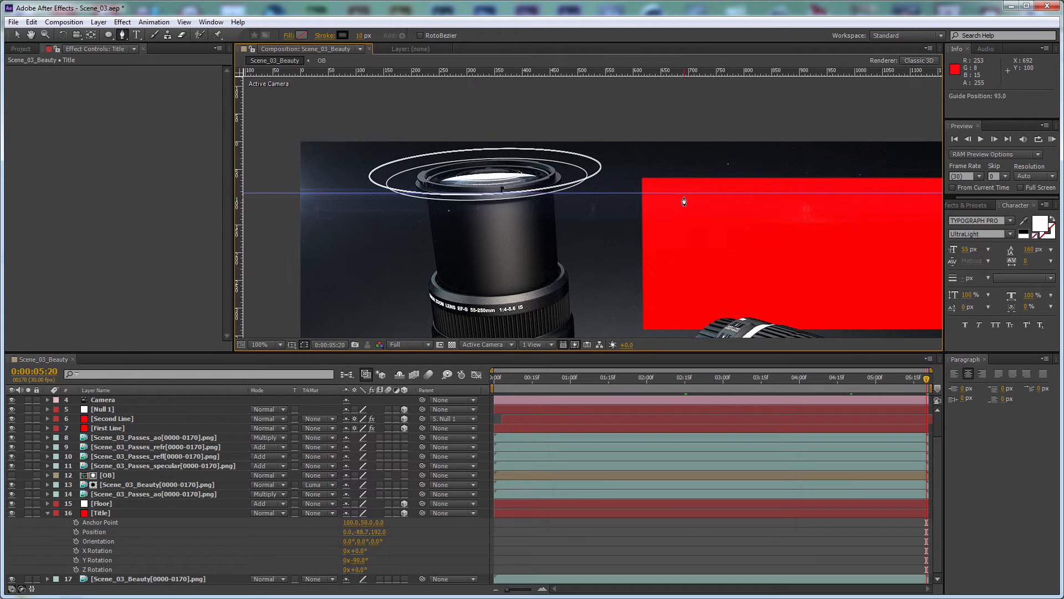
{"action": "left_click_drag", "start_coordinate": [681, 183], "coordinate": [682, 178]}
{"action": "left_click_drag", "start_coordinate": [680, 225], "coordinate": [678, 157]}
{"action": "left_click_drag", "start_coordinate": [682, 71], "coordinate": [688, 228]}
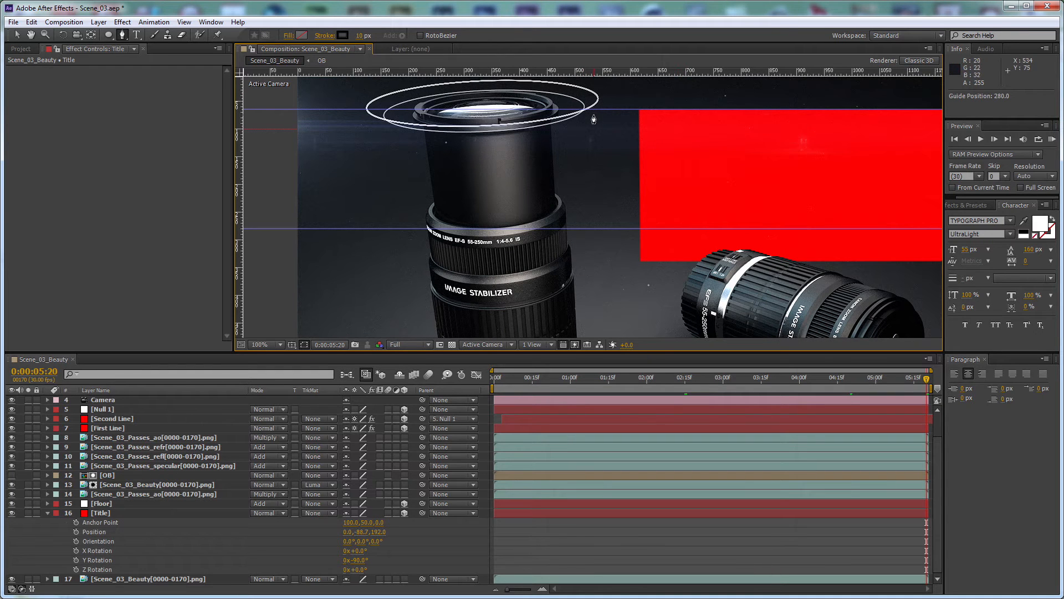
Step: With no layer selected, set the shape stroke to white with a width of 2 px
{"action": "left_click", "coordinate": [451, 530]}
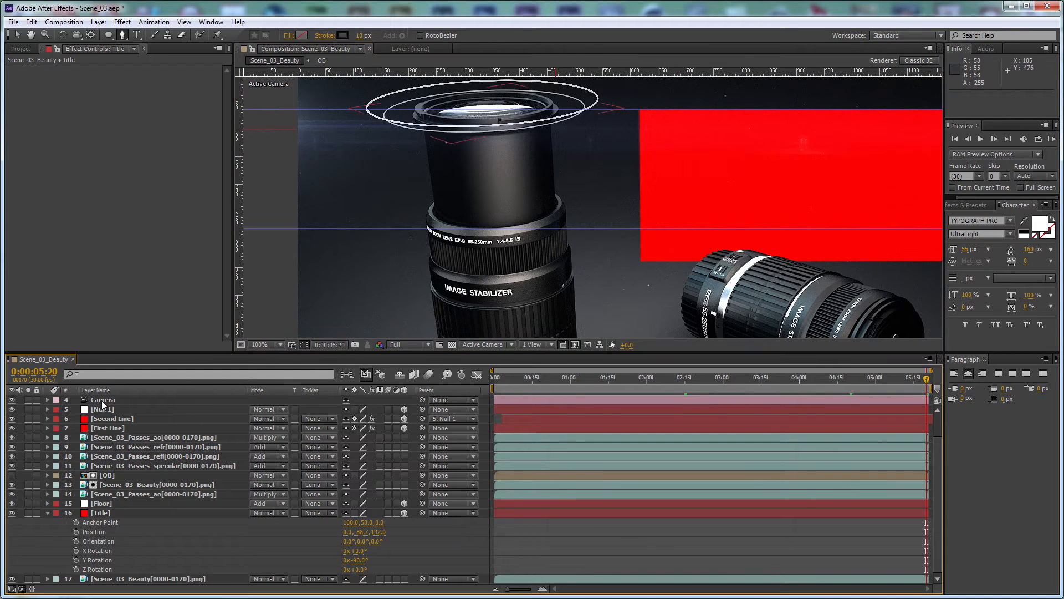
{"action": "left_click", "coordinate": [342, 35]}
{"action": "left_click_drag", "start_coordinate": [414, 310], "coordinate": [335, 206]}
{"action": "left_click", "coordinate": [650, 271]}
Step: Draw a vertical Pen line between the two guides beside the upright lens, from 545, 65 to 545, 280
{"action": "left_click", "coordinate": [599, 114]}
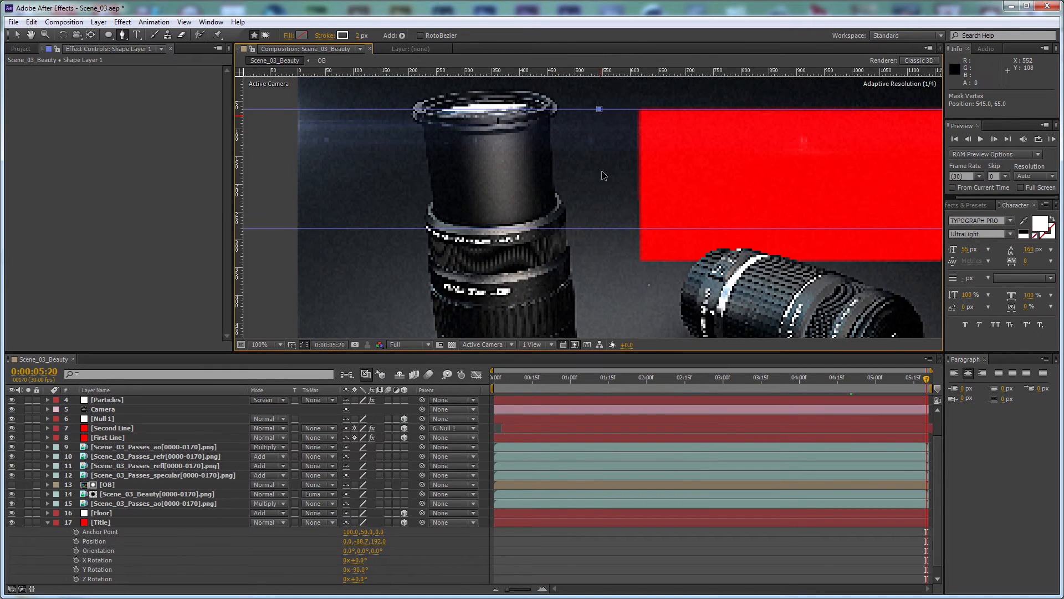
{"action": "left_click", "coordinate": [596, 218], "text": "shift"}
{"action": "scroll", "coordinate": [616, 91], "scroll_direction": "up", "scroll_amount": 1}
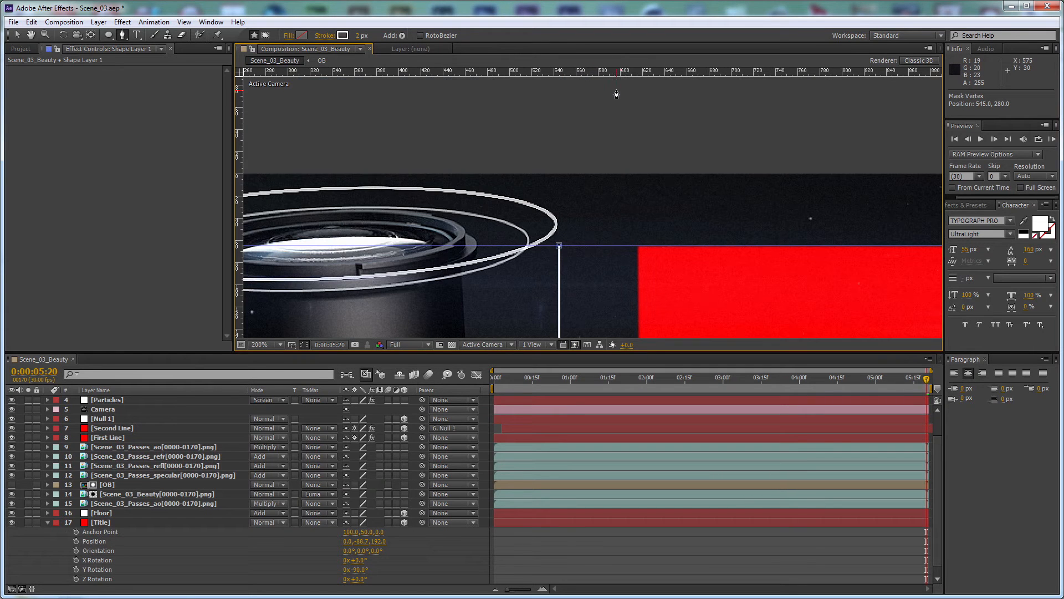
{"action": "key", "text": "space"}
{"action": "left_click_drag", "start_coordinate": [604, 272], "coordinate": [593, 139]}
{"action": "scroll", "coordinate": [588, 128], "scroll_direction": "down", "scroll_amount": 1}
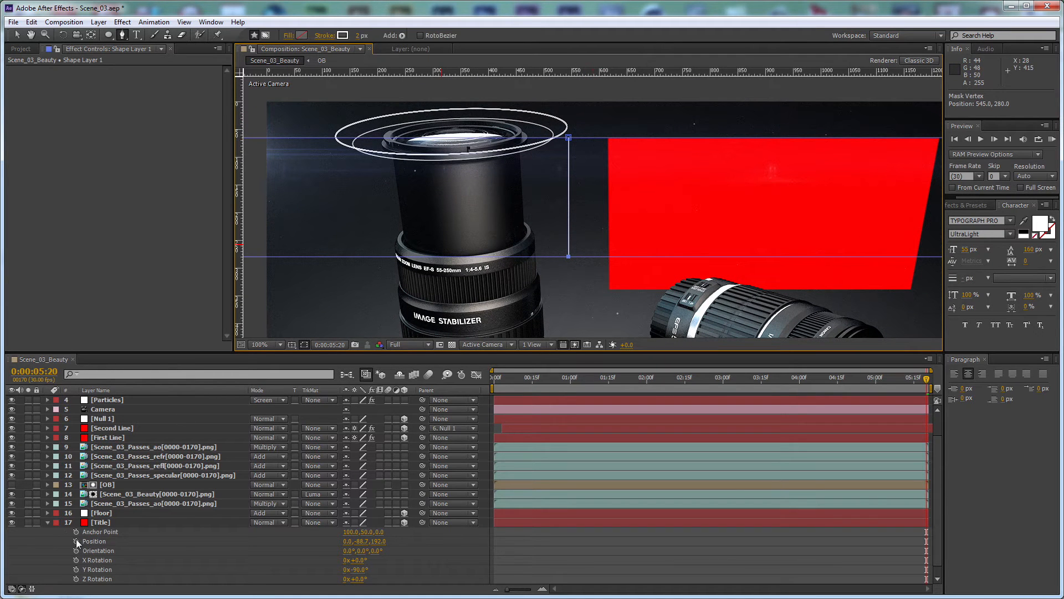
Step: Step through the frames from 0:00:00:18 and stop at 0:00:01:00 for the start of the line's animation
{"action": "left_click", "coordinate": [540, 379]}
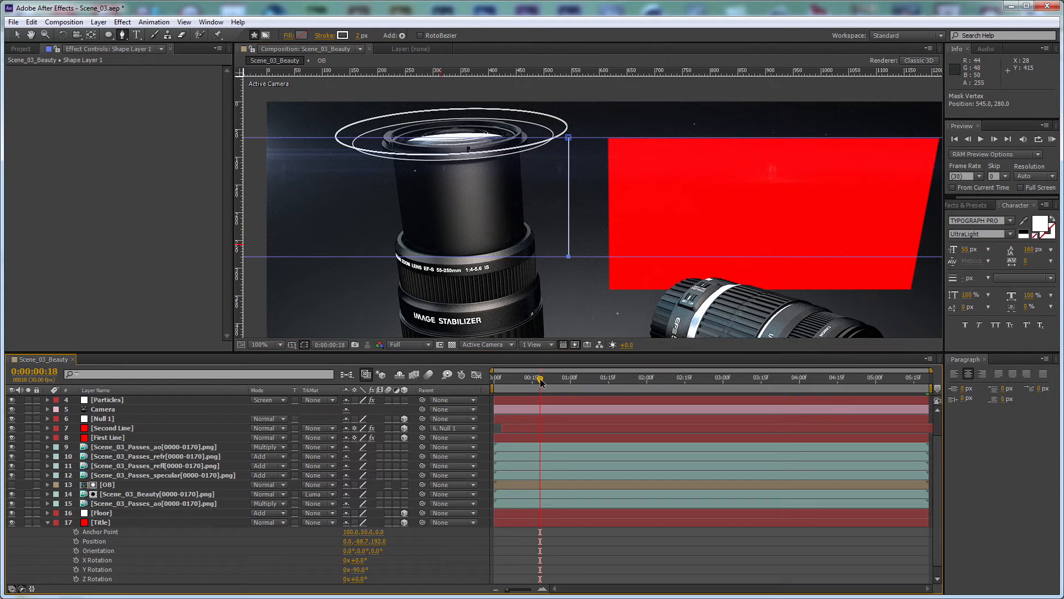
{"action": "key", "text": "Page_Down"}
{"action": "key", "text": "Page_Down"}
{"action": "key", "text": "Page_Down"}
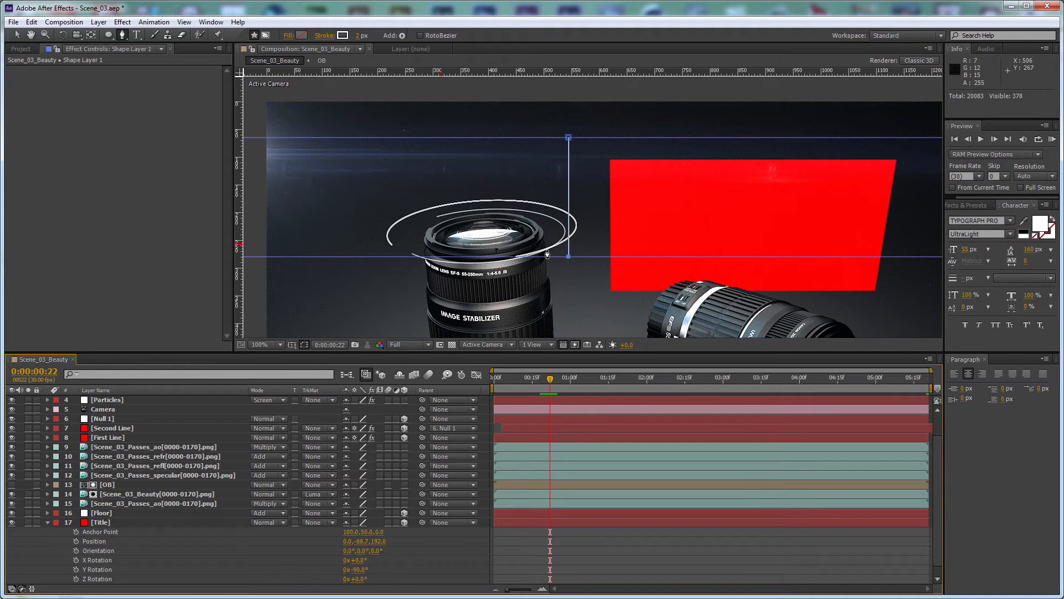
{"action": "key", "text": "Page_Down"}
{"action": "key", "text": "Page_Down"}
{"action": "key", "text": "Page_Down"}
{"action": "key", "text": "Page_Down"}
{"action": "key", "text": "Page_Down"}
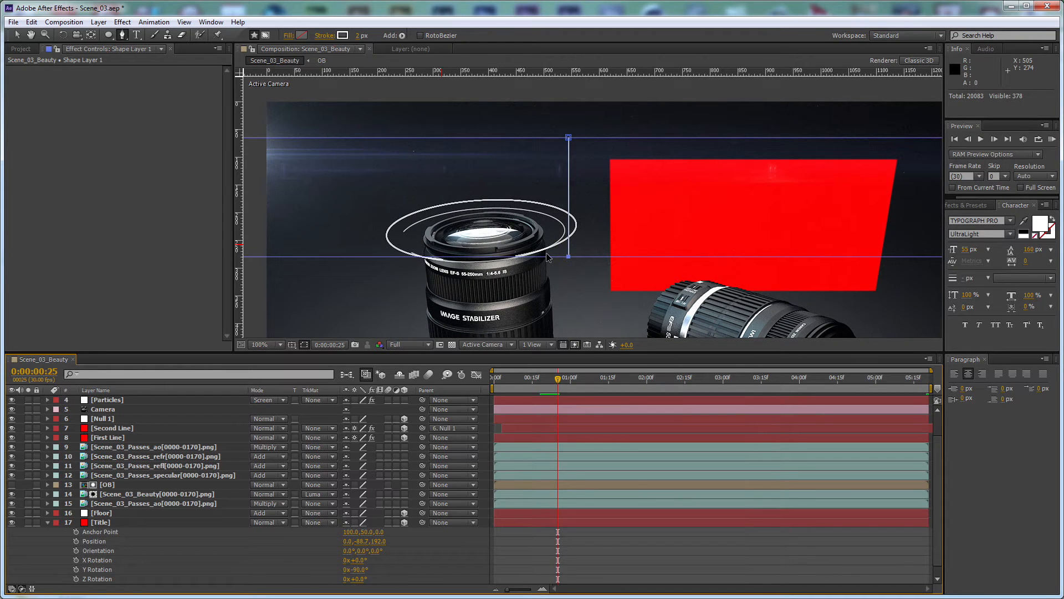
{"action": "key", "text": "Page_Down"}
{"action": "key", "text": "Page_Down"}
{"action": "key", "text": "Page_Down"}
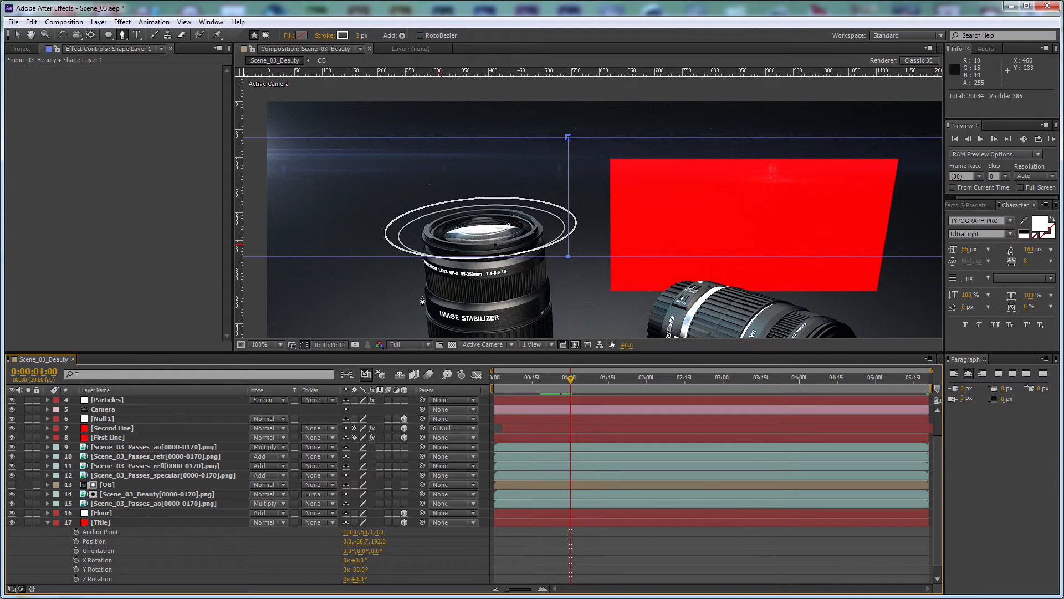
Step: Collapse the Title layer, then add Trim Paths to Shape Layer 1 and expand its properties
{"action": "left_click", "coordinate": [48, 524]}
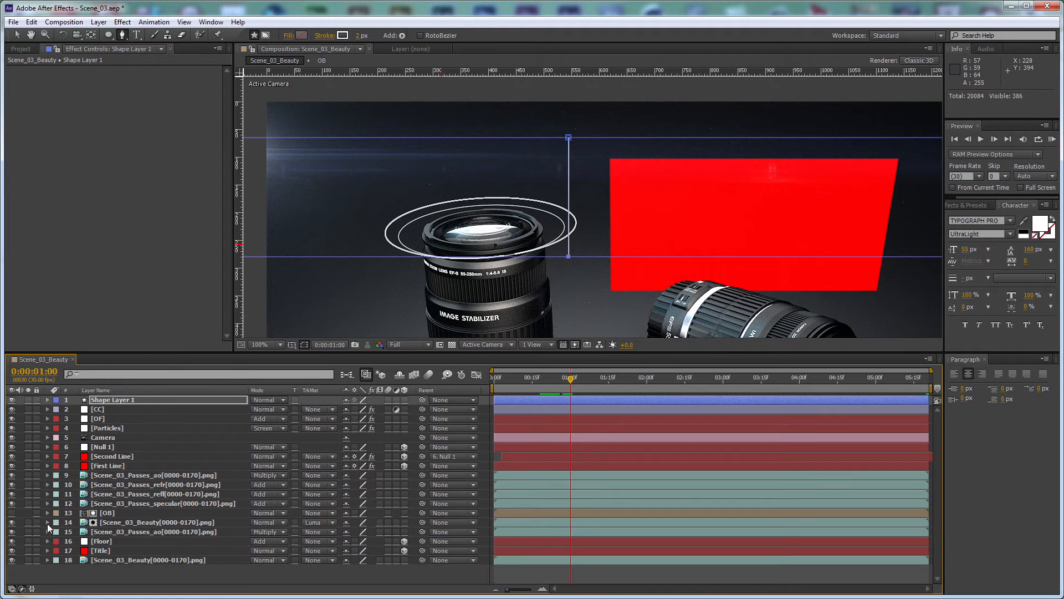
{"action": "left_click", "coordinate": [57, 399]}
{"action": "left_click", "coordinate": [46, 400]}
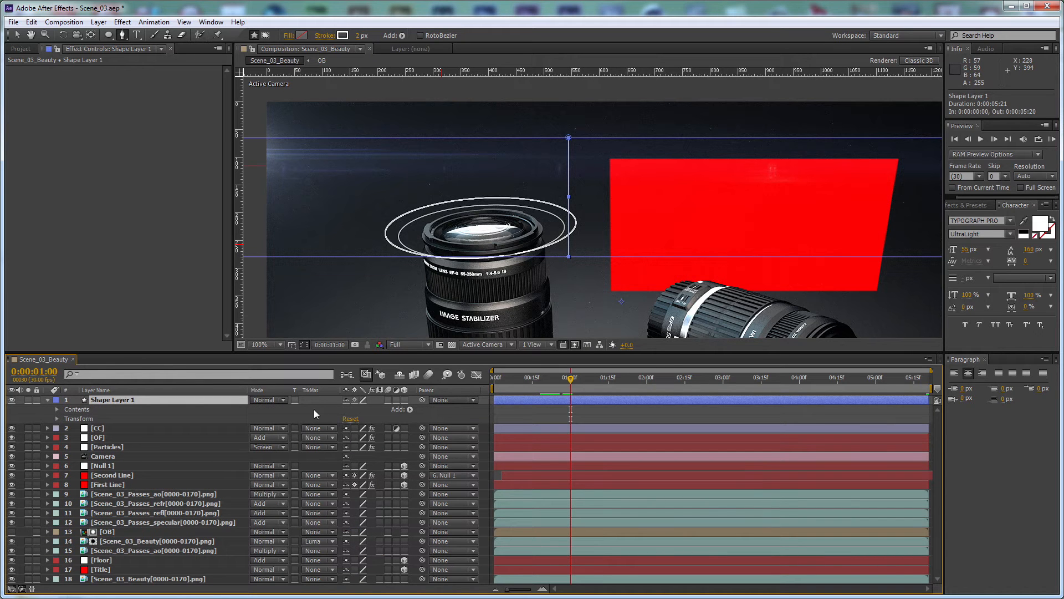
{"action": "left_click", "coordinate": [411, 410]}
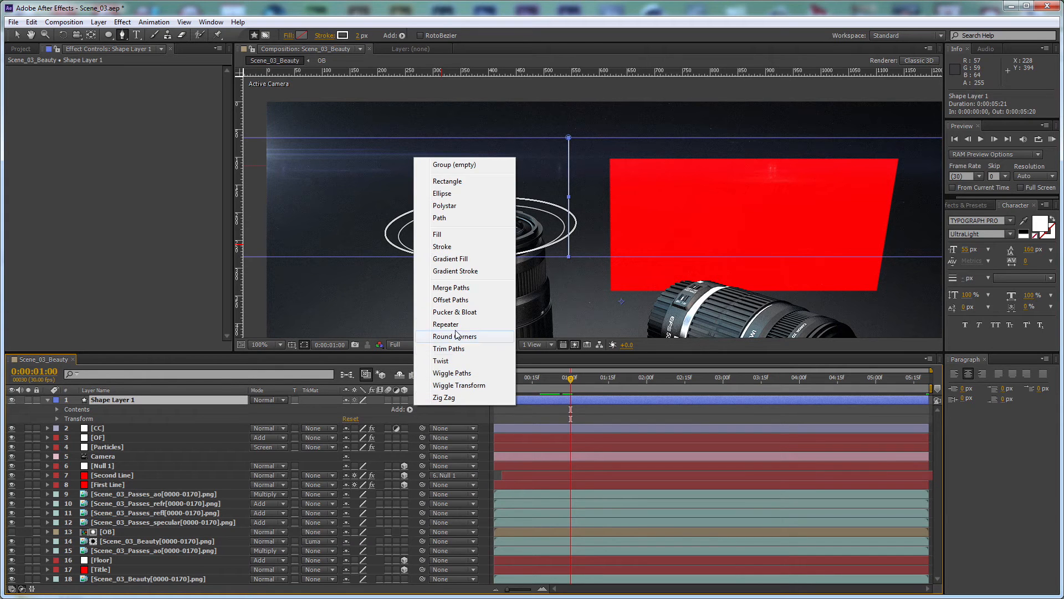
{"action": "left_click", "coordinate": [471, 348]}
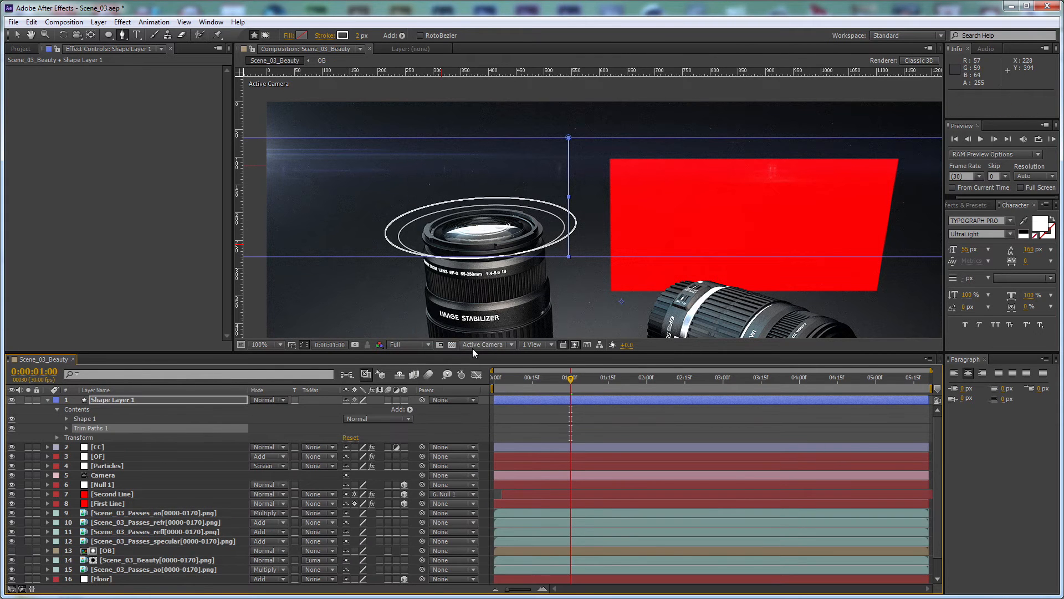
{"action": "left_click", "coordinate": [67, 428]}
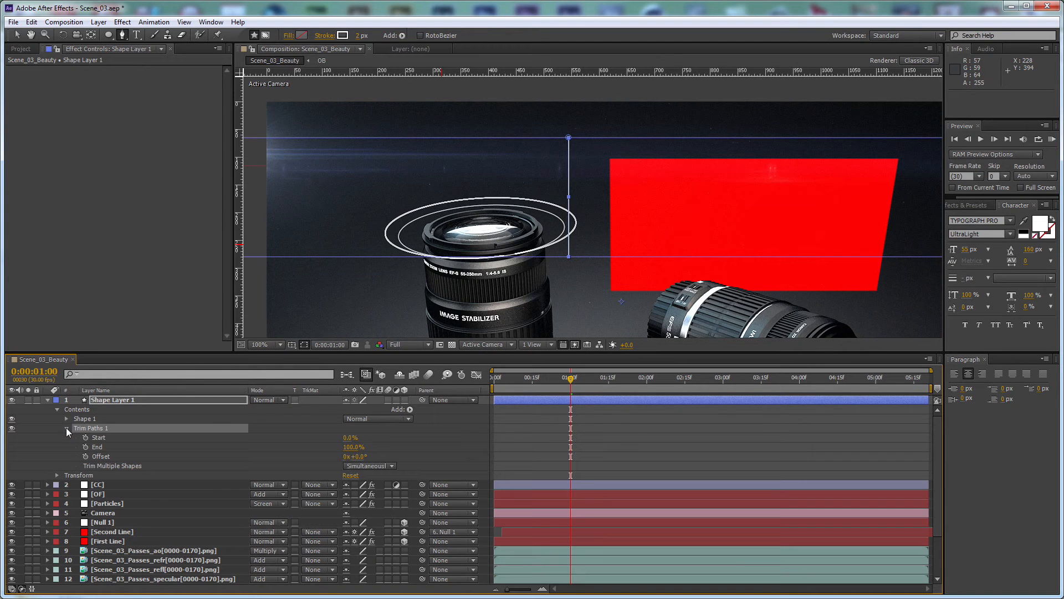
Step: Set the Trim Paths Start to 100% and keyframe it at 0:00:01:00
{"action": "left_click_drag", "start_coordinate": [353, 447], "coordinate": [345, 447]}
{"action": "key", "text": "ctrl+z"}
{"action": "left_click_drag", "start_coordinate": [348, 438], "coordinate": [394, 437]}
{"action": "left_click", "coordinate": [352, 437]}
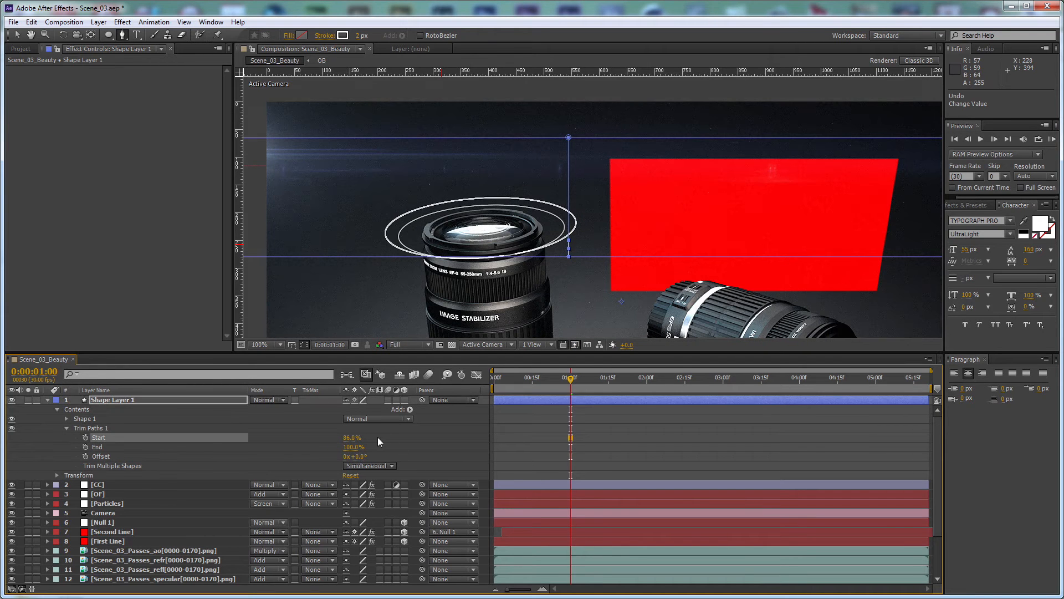
{"action": "type", "text": "100"}
{"action": "key", "text": "Return"}
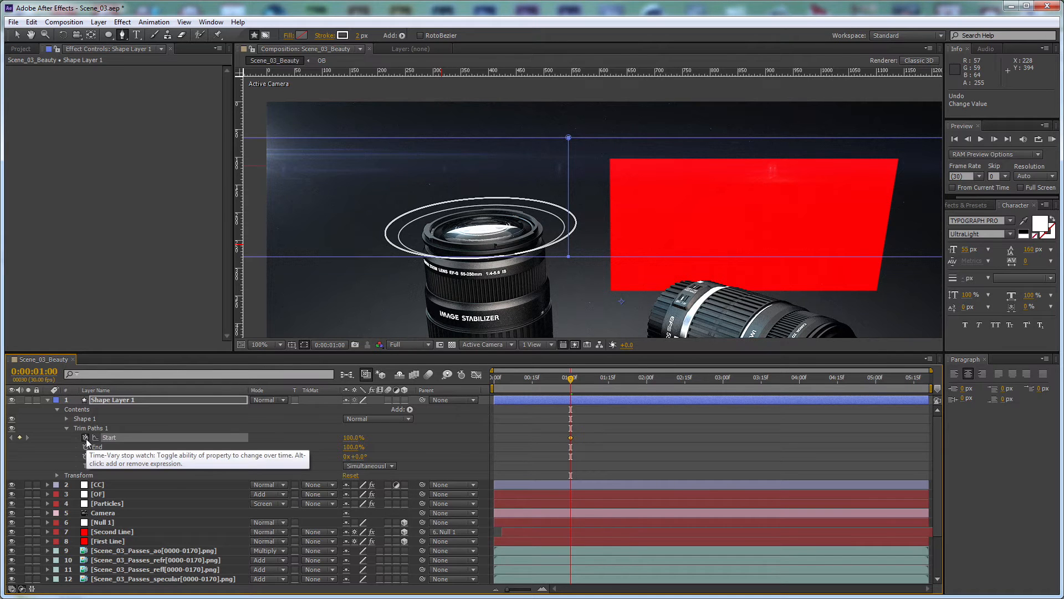
Step: At 0:00:03:05, set the Trim Paths Start to 0% to keyframe the fully drawn vertical line
{"action": "key", "text": "shift+Page_Down"}
{"action": "key", "text": "space"}
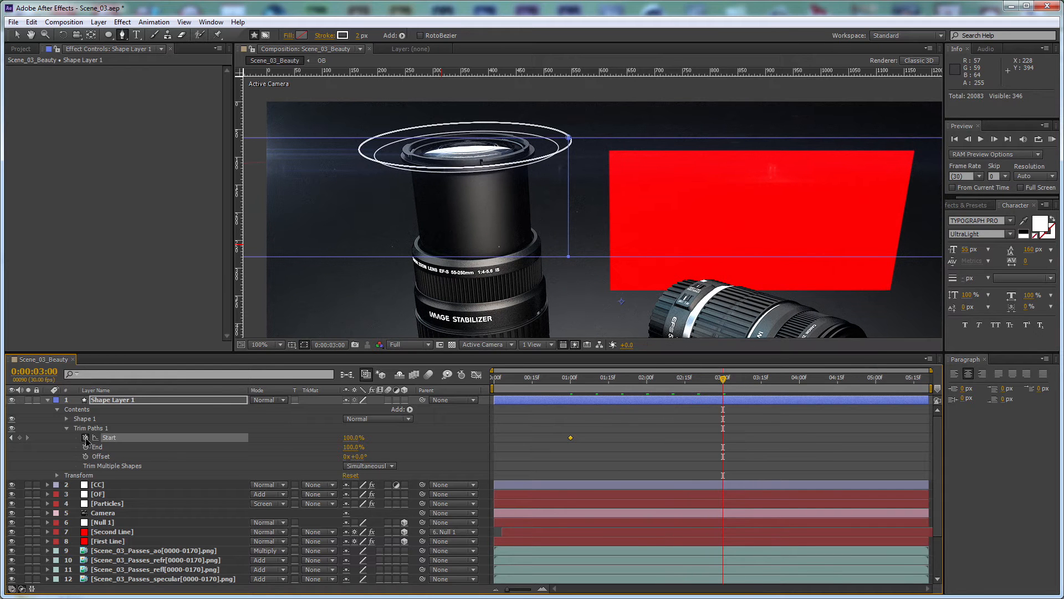
{"action": "key", "text": "shift+Page_Up"}
{"action": "key", "text": "Page_Down"}
{"action": "key", "text": "Page_Down"}
{"action": "key", "text": "Page_Down"}
{"action": "key", "text": "Page_Down"}
{"action": "key", "text": "Page_Down"}
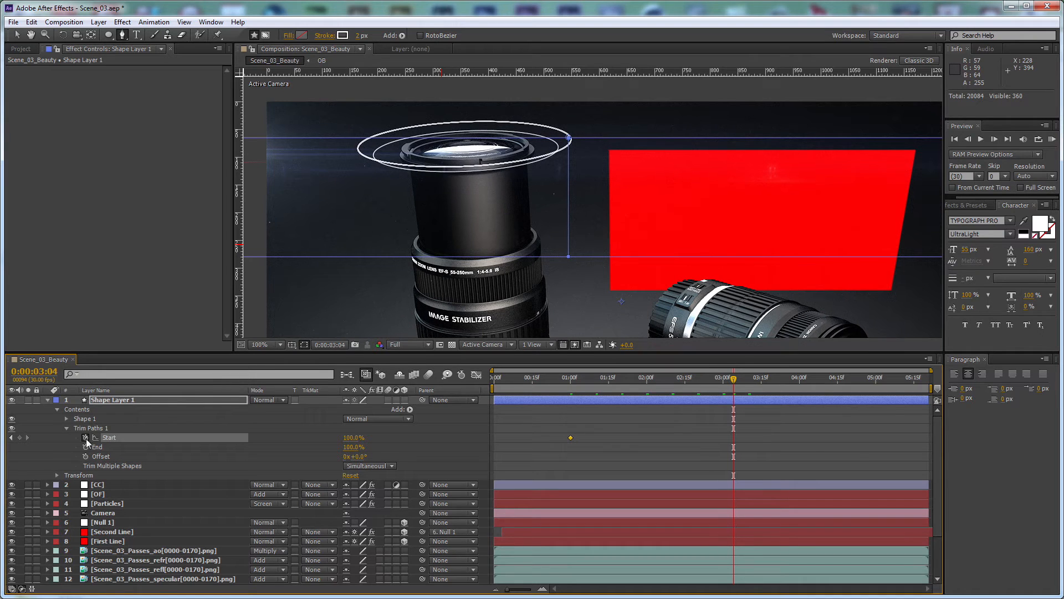
{"action": "left_click_drag", "start_coordinate": [351, 440], "coordinate": [268, 435]}
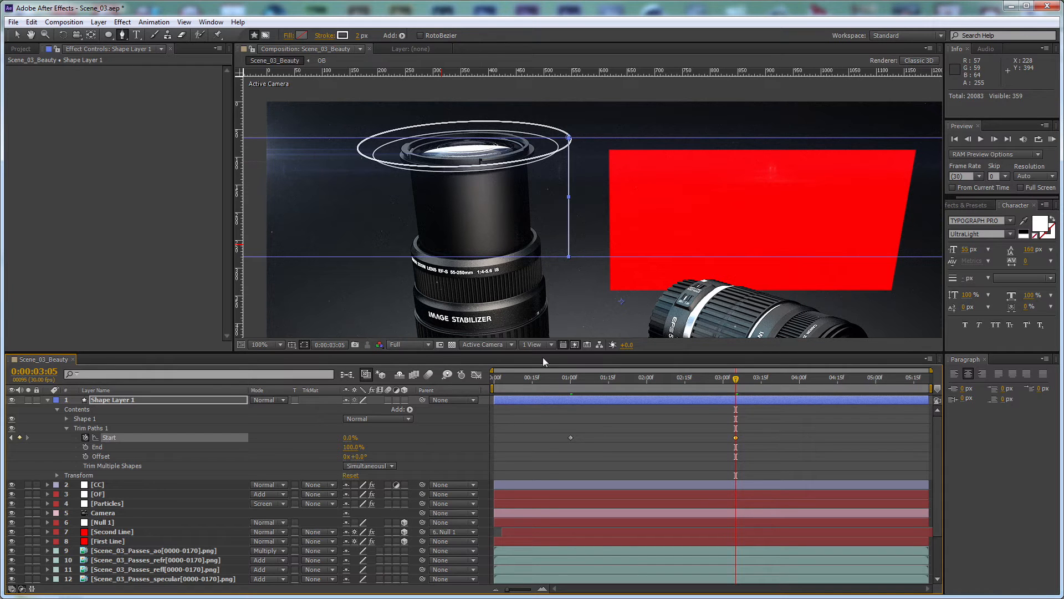
Step: Set the work area from 0:00:00:21 to 0:00:03:13 and preview the vertical line's animation
{"action": "left_click", "coordinate": [548, 377]}
{"action": "key", "text": "b"}
{"action": "left_click", "coordinate": [757, 379]}
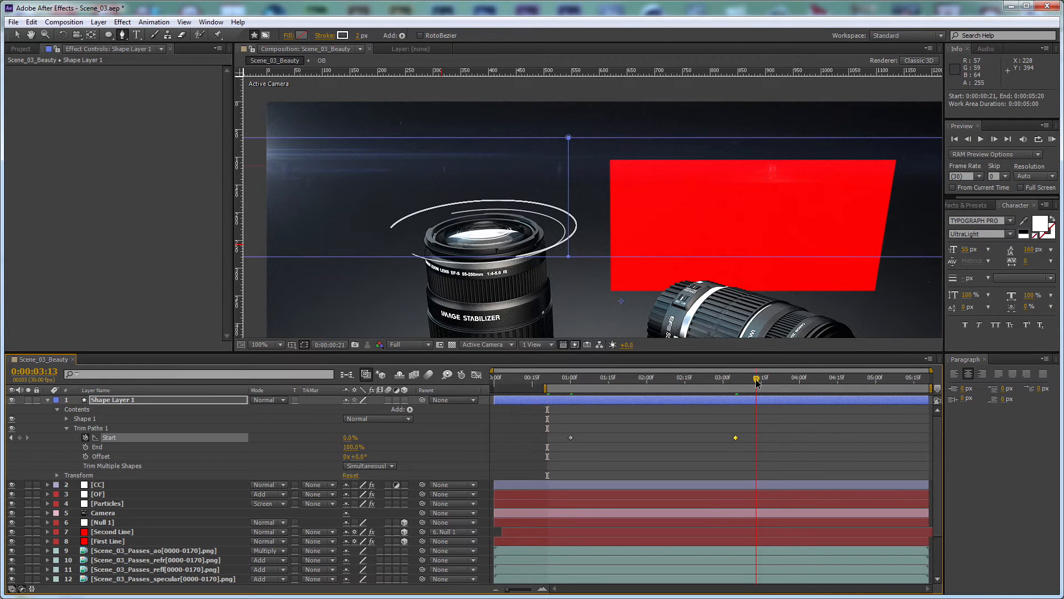
{"action": "key", "text": "n"}
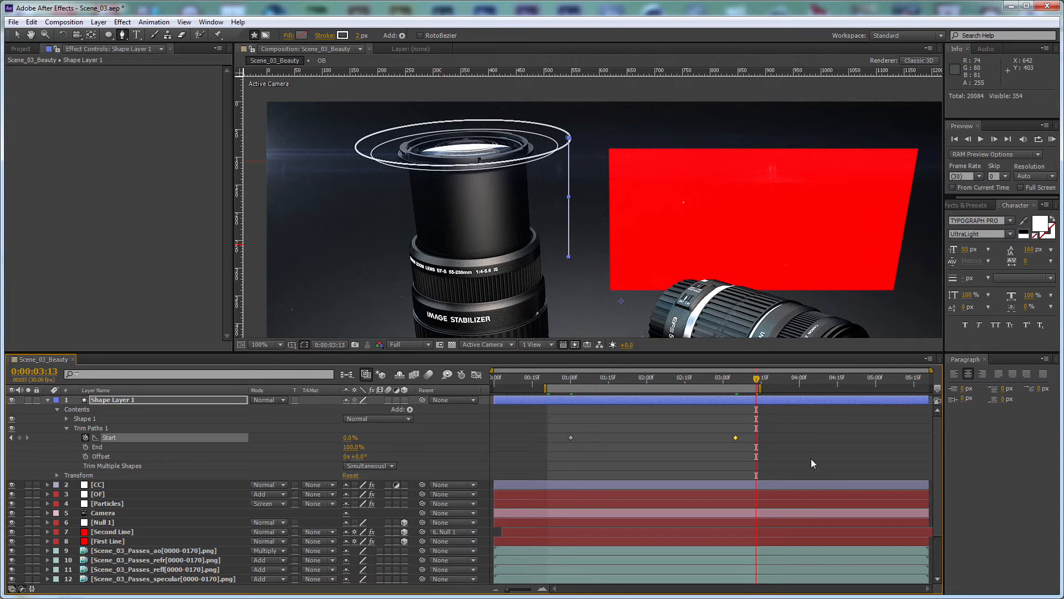
{"action": "key", "text": "KP_0"}
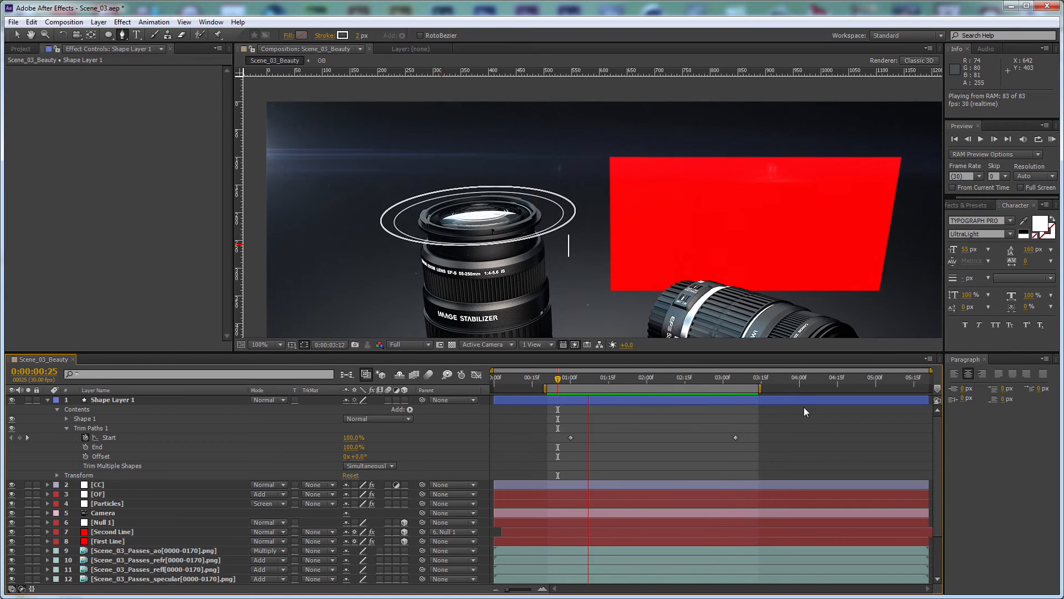
{"action": "key", "text": "space"}
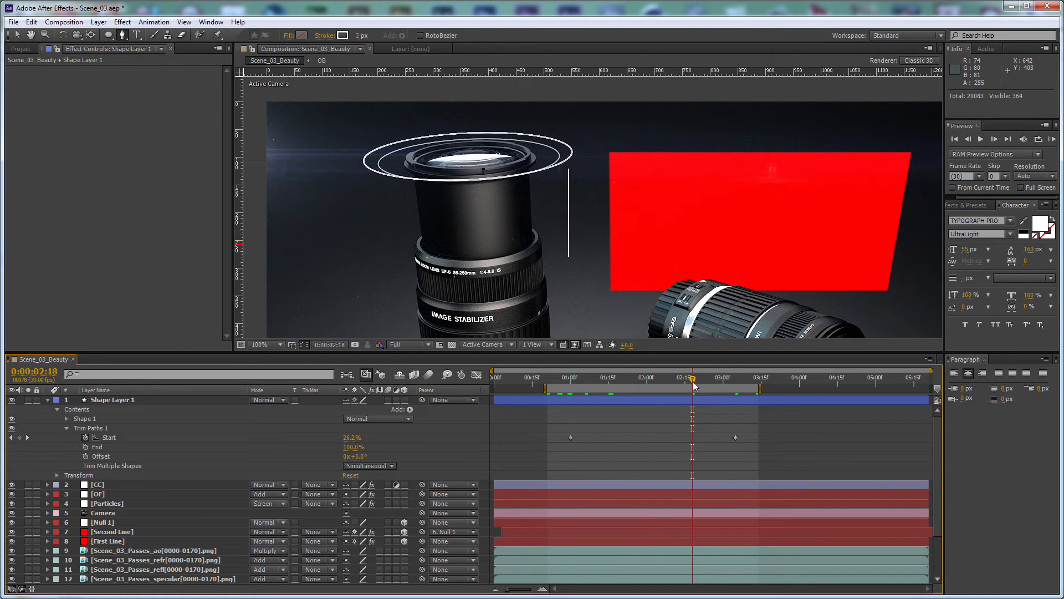
Step: Return to 0:00:03:05, expand Shape 1 in Shape Layer 1 and select its Path 1
{"action": "left_click_drag", "start_coordinate": [701, 383], "coordinate": [733, 384]}
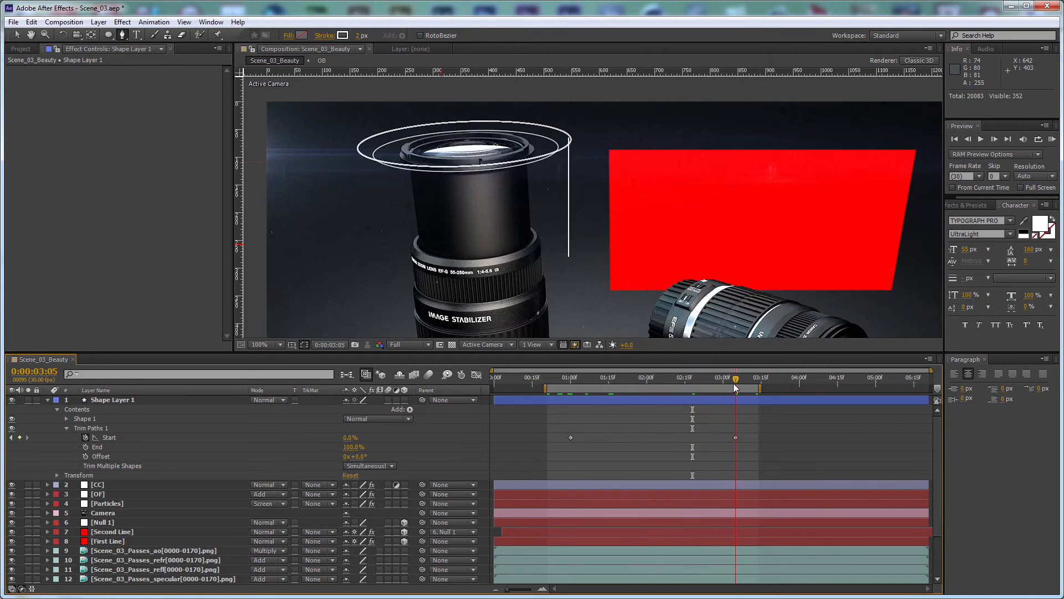
{"action": "left_click", "coordinate": [169, 399]}
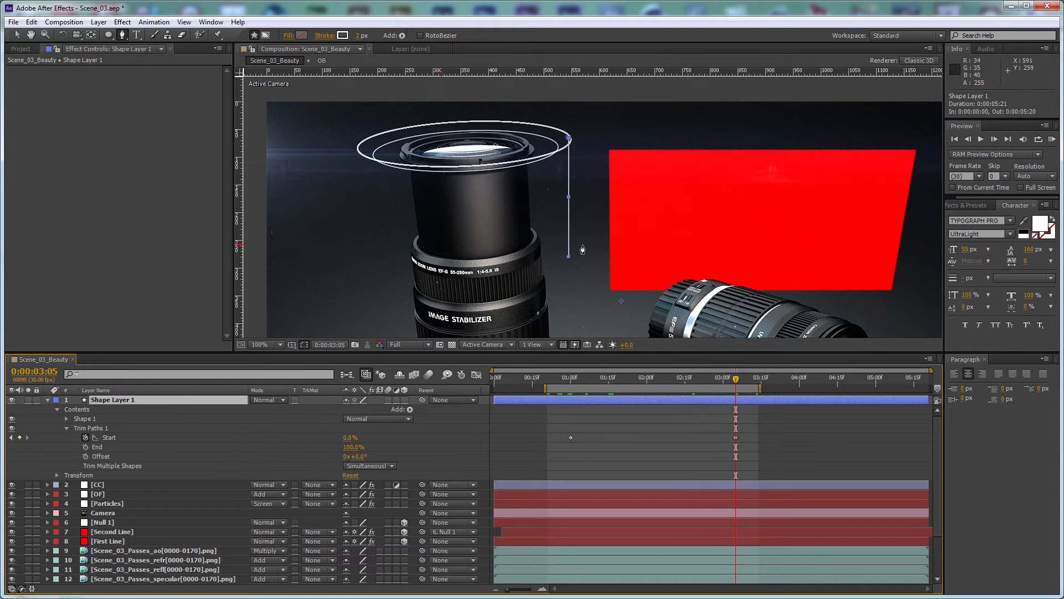
{"action": "left_click", "coordinate": [66, 419]}
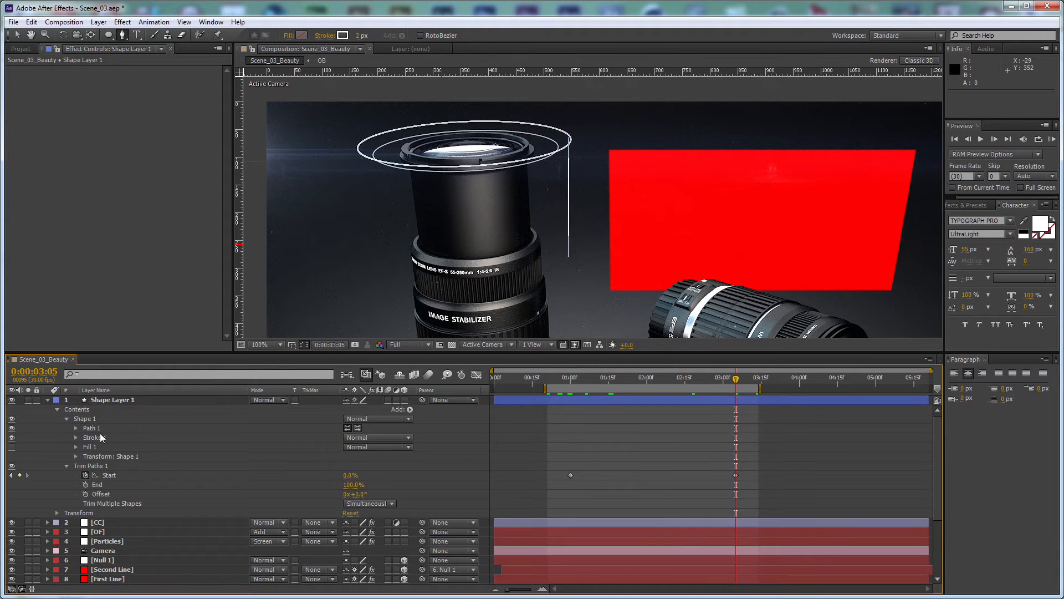
{"action": "left_click", "coordinate": [76, 428]}
{"action": "left_click", "coordinate": [108, 438]}
{"action": "left_click", "coordinate": [94, 428]}
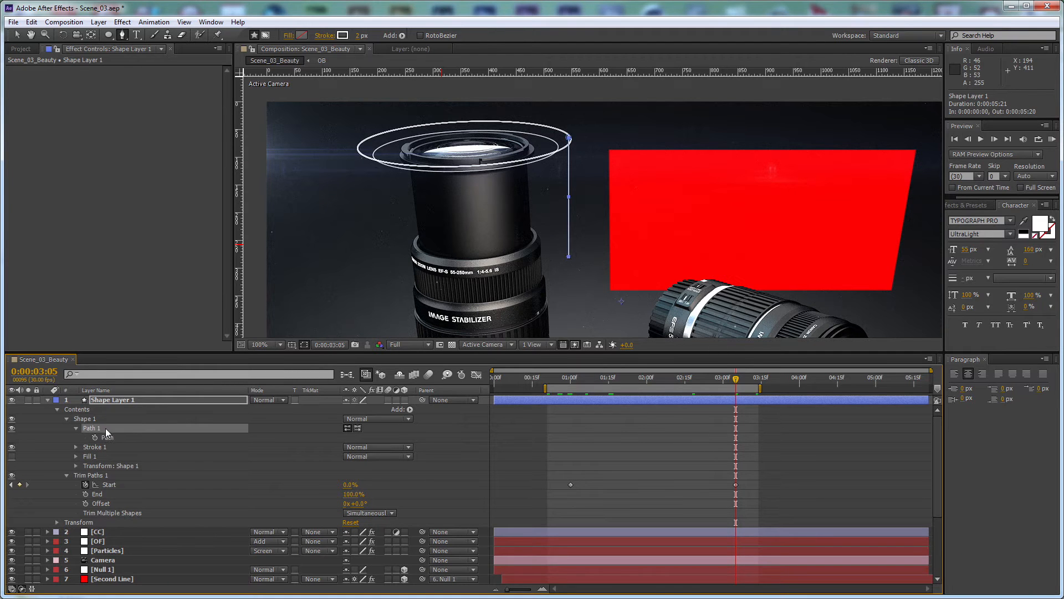
Step: Shorten the vertical line by moving its lower endpoint up 20 px and its upper endpoint down 30 px
{"action": "key", "text": "v"}
{"action": "key", "text": "shift+Up"}
{"action": "key", "text": "shift+Up"}
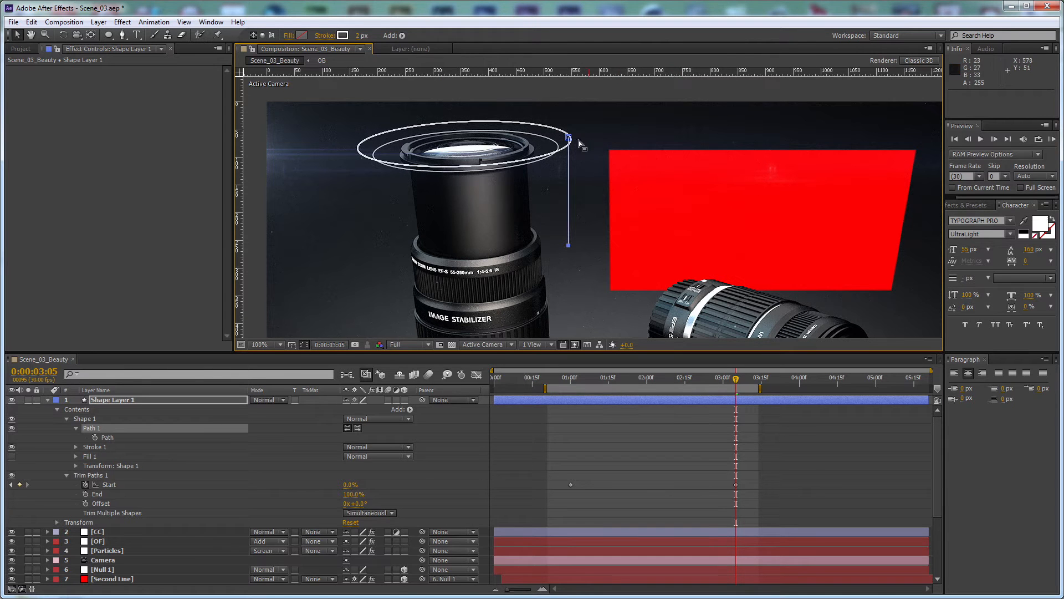
{"action": "key", "text": "shift+Down"}
{"action": "key", "text": "shift+Down"}
{"action": "key", "text": "shift+Down"}
Step: Switch to the Canon Fake Ad reference video and examine the arrowheads on the measuring line, then return to After Effects
{"action": "key", "text": "alt+Tab"}
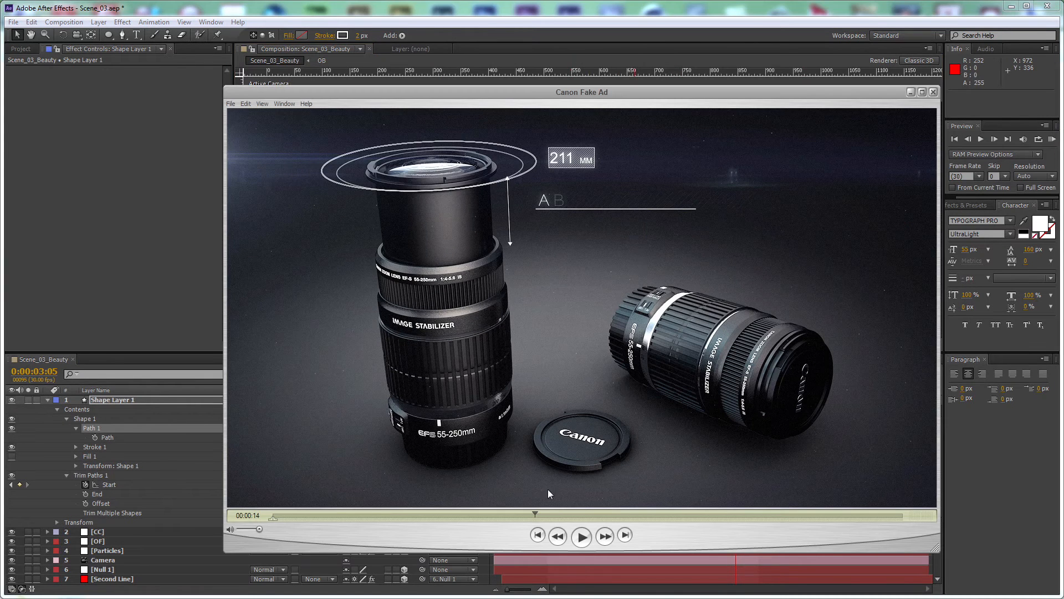
{"action": "left_click_drag", "start_coordinate": [534, 512], "coordinate": [564, 514]}
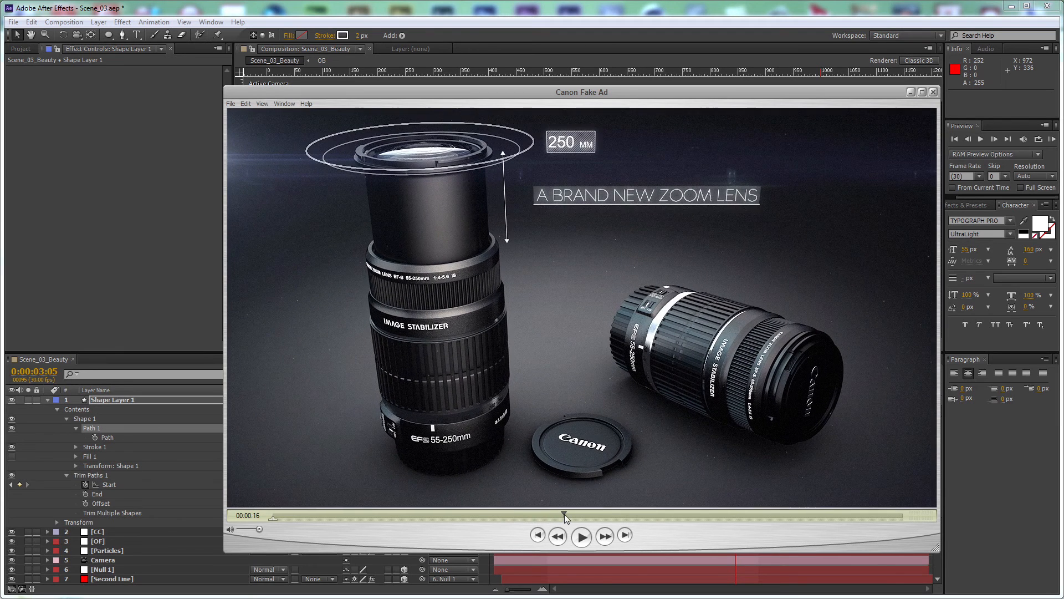
{"action": "left_click", "coordinate": [911, 92]}
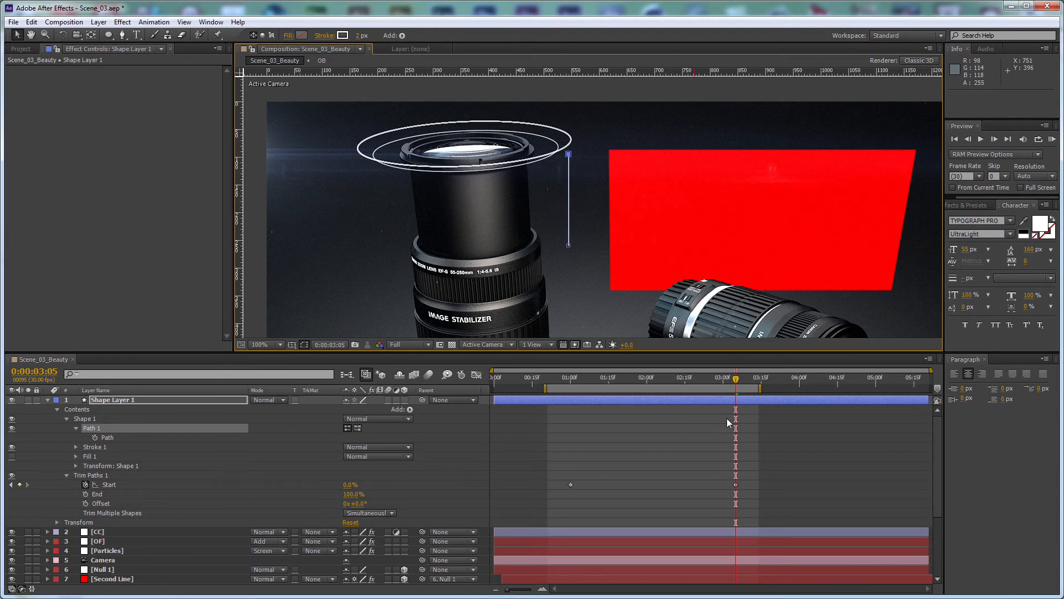
{"action": "left_click", "coordinate": [441, 437]}
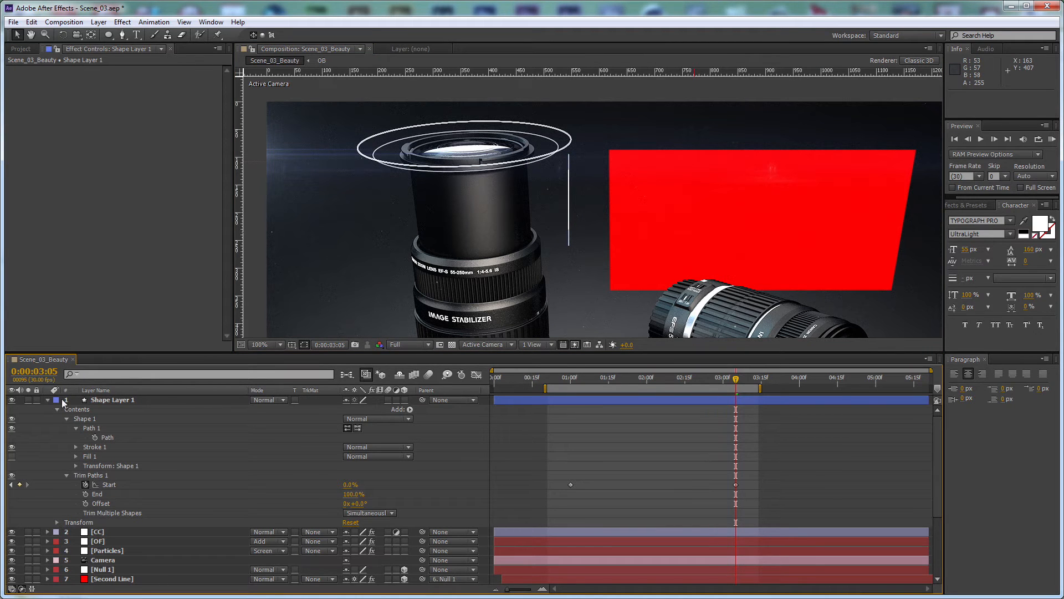
Step: Choose the Polygon tool, set the default fill to white and lower the default stroke width with no layer selected
{"action": "left_click", "coordinate": [134, 399]}
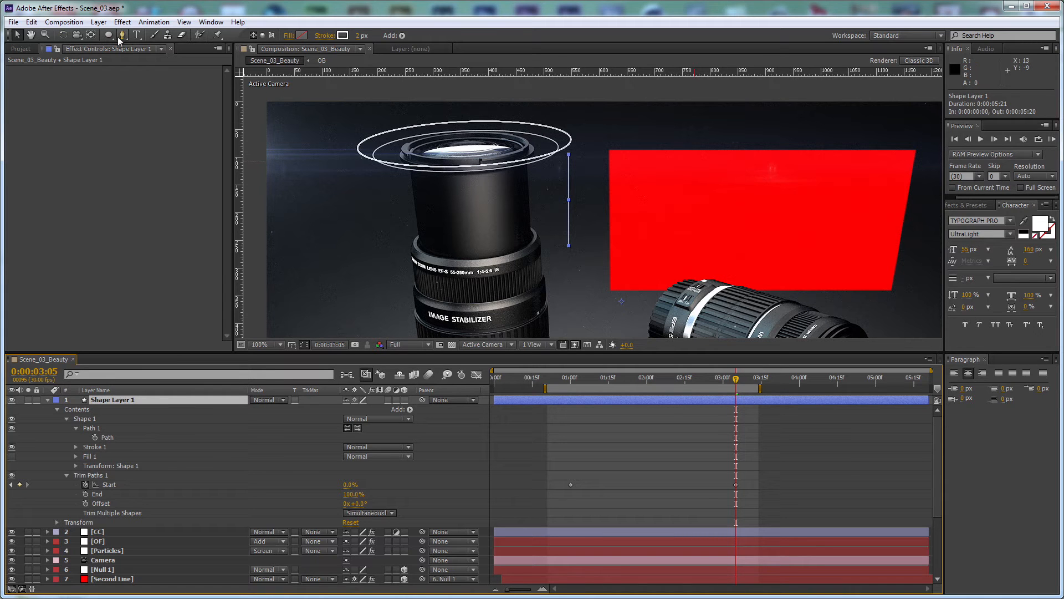
{"action": "left_click_drag", "start_coordinate": [105, 35], "coordinate": [166, 71]}
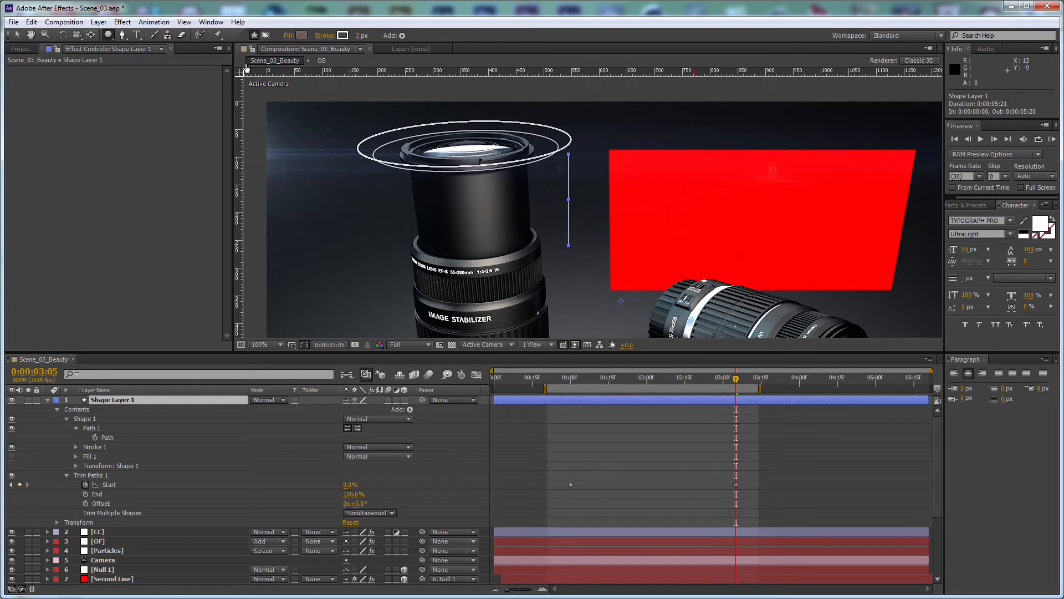
{"action": "key", "text": "F2"}
{"action": "left_click", "coordinate": [301, 36]}
{"action": "left_click", "coordinate": [642, 270]}
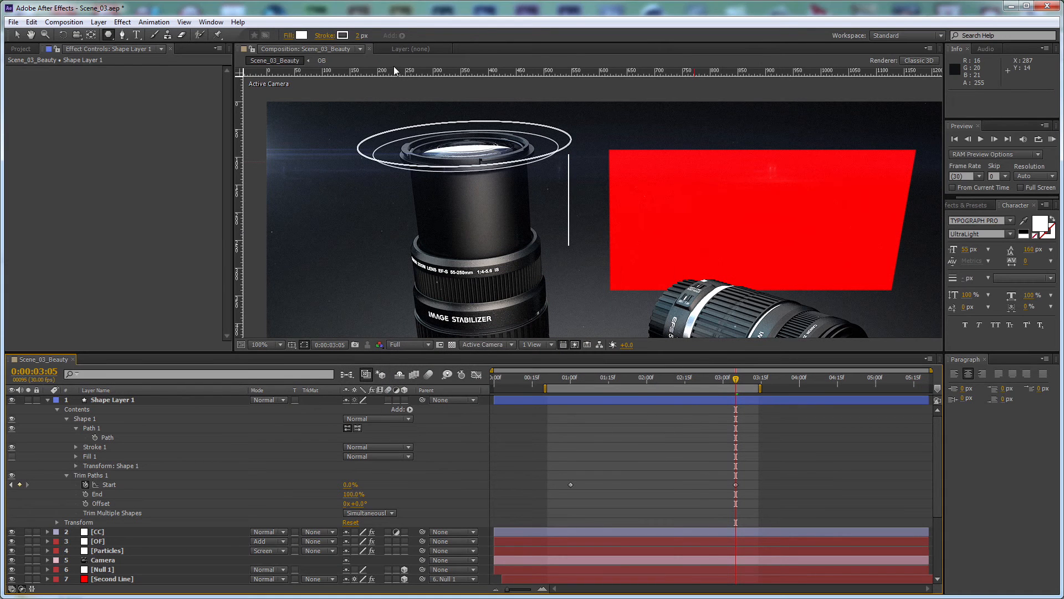
{"action": "left_click_drag", "start_coordinate": [359, 35], "coordinate": [314, 39]}
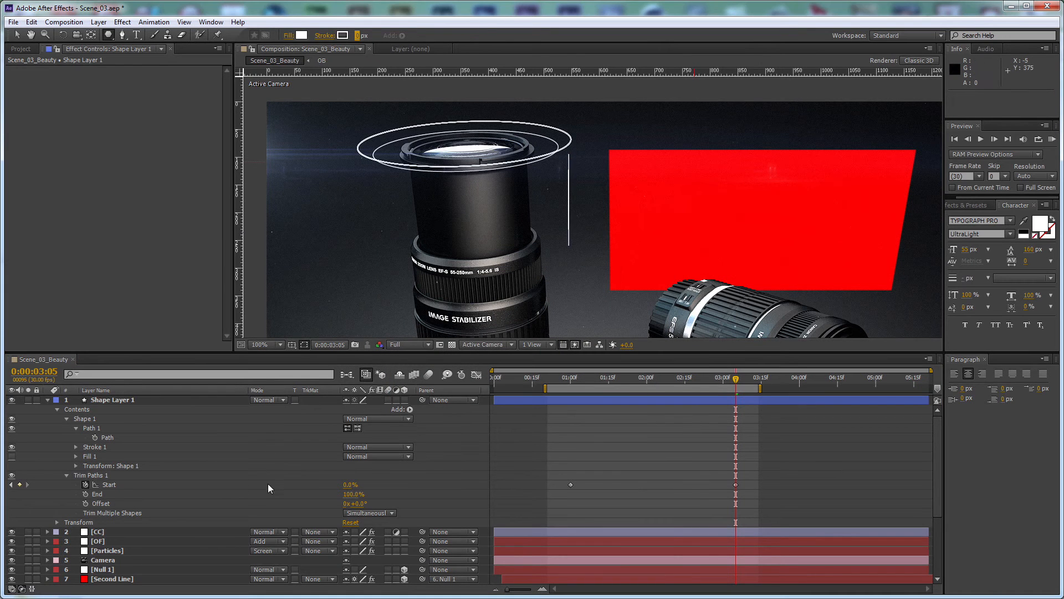
Step: Draw a small downward-pointing triangle in Shape Layer 1 at the vertical line's lower end
{"action": "left_click", "coordinate": [158, 401]}
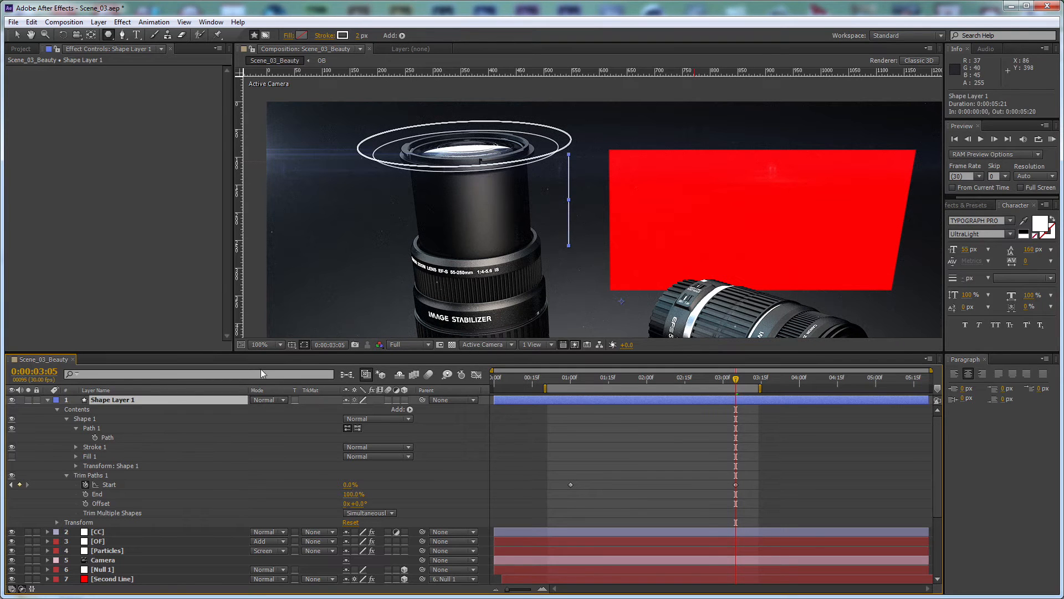
{"action": "scroll", "coordinate": [518, 173], "scroll_direction": "up", "scroll_amount": 3}
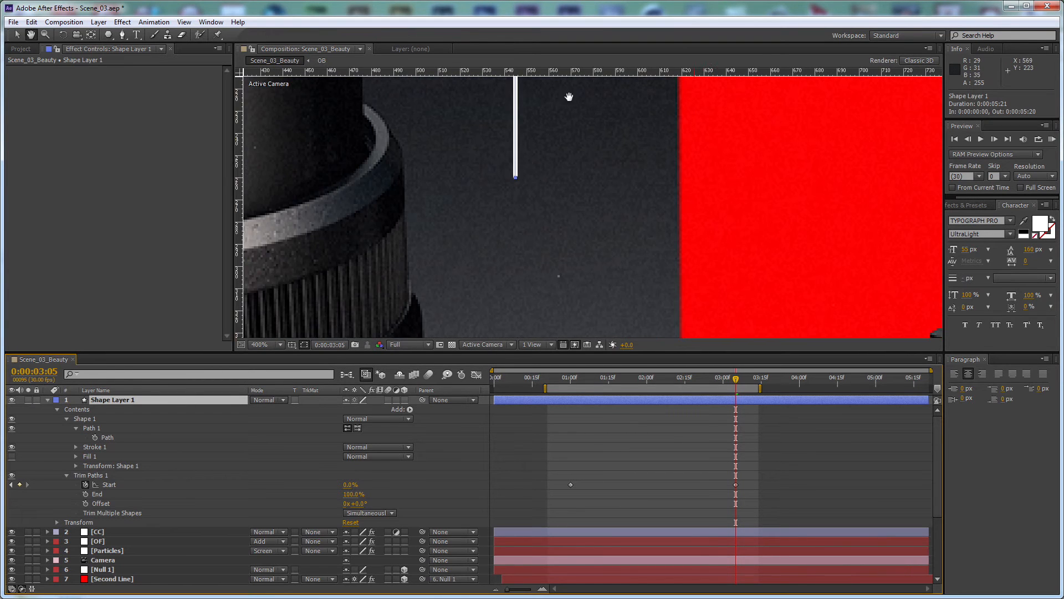
{"action": "left_click_drag", "start_coordinate": [516, 174], "coordinate": [485, 159]}
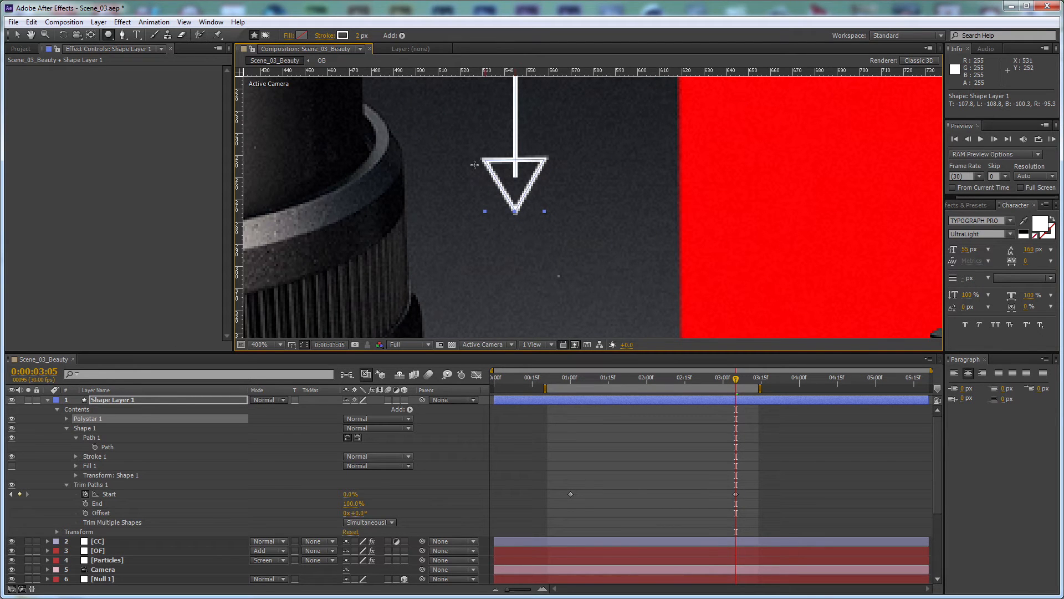
Step: Enable the fill of Polystar 1, colour it white and hide its stroke
{"action": "left_click", "coordinate": [67, 418]}
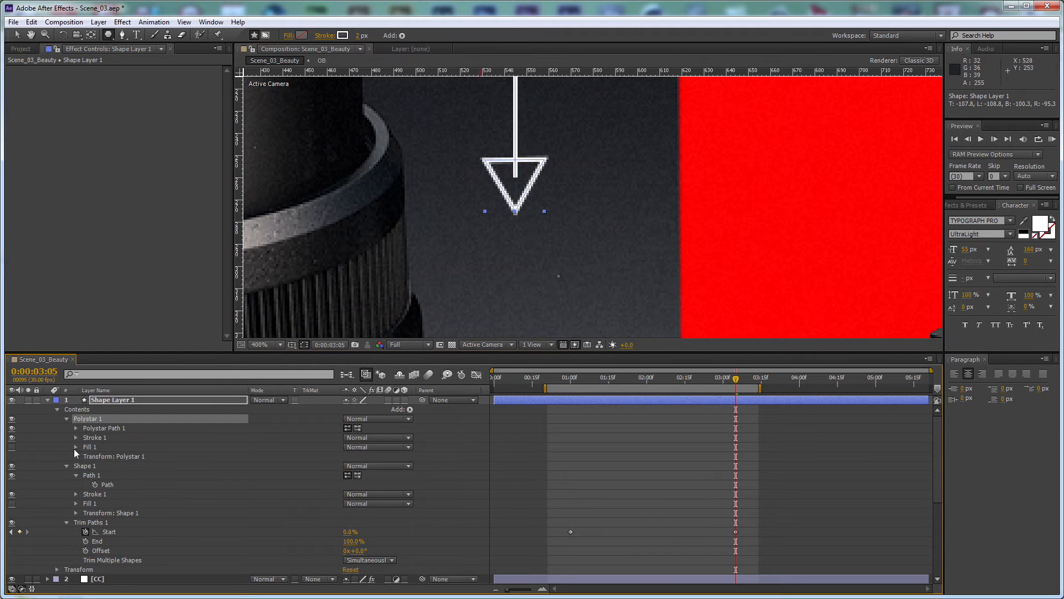
{"action": "left_click", "coordinate": [12, 447]}
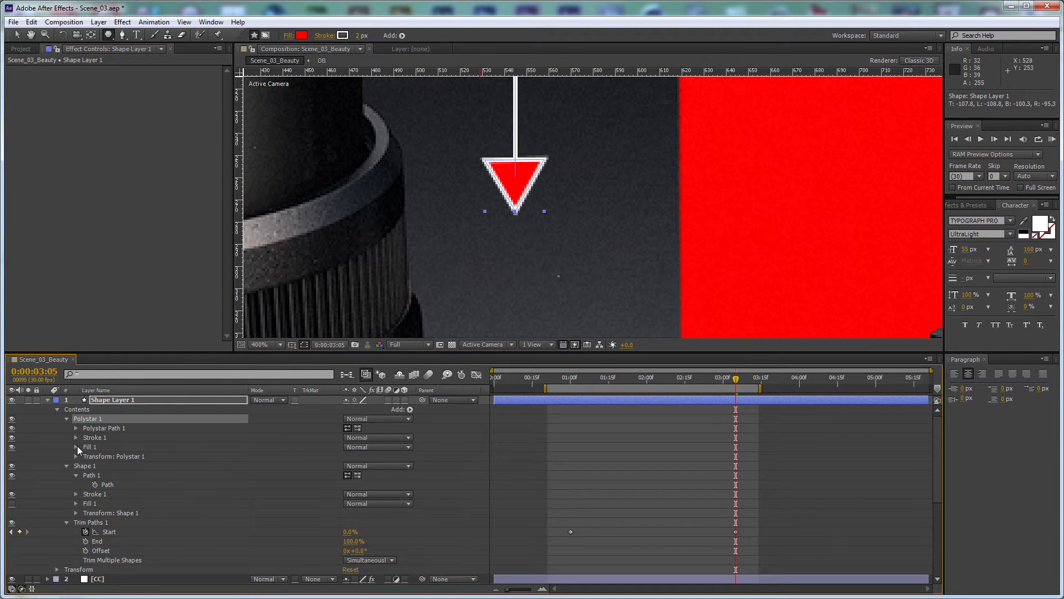
{"action": "left_click", "coordinate": [77, 447]}
{"action": "left_click", "coordinate": [349, 475]}
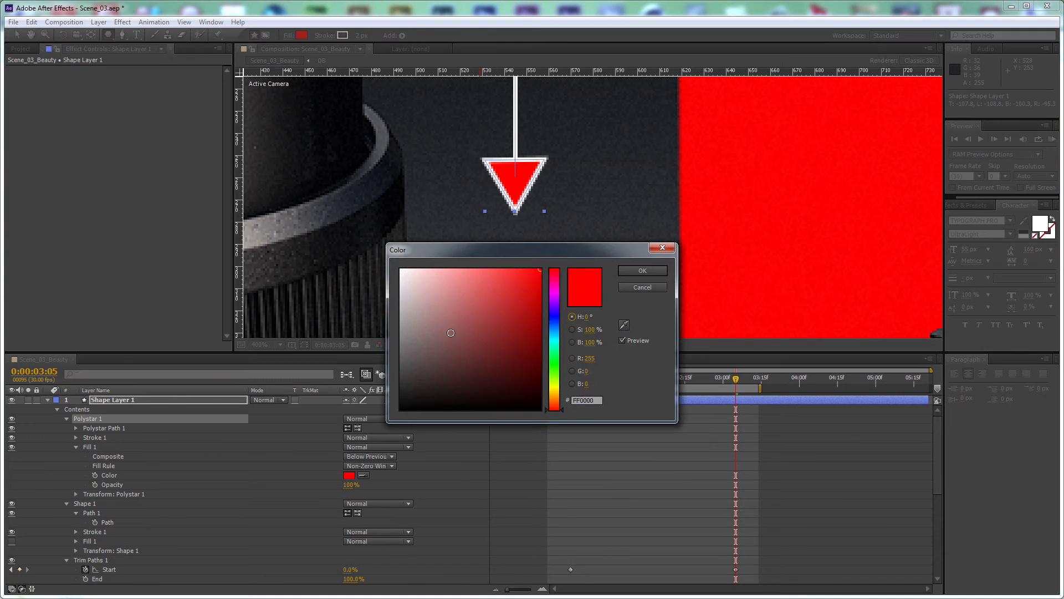
{"action": "left_click", "coordinate": [401, 270]}
{"action": "left_click", "coordinate": [643, 271]}
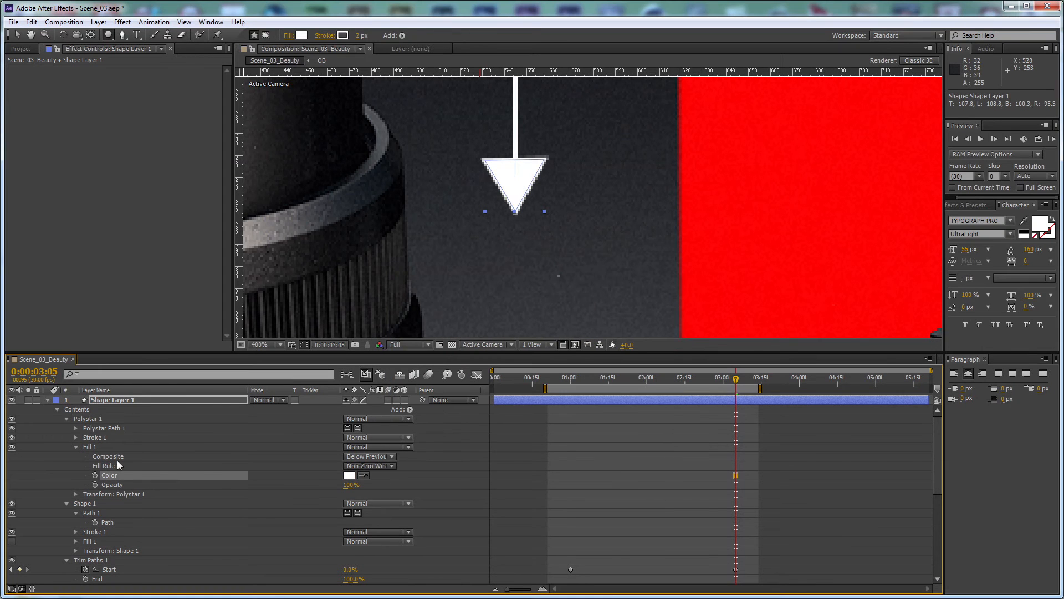
{"action": "left_click", "coordinate": [11, 437]}
{"action": "left_click", "coordinate": [76, 447]}
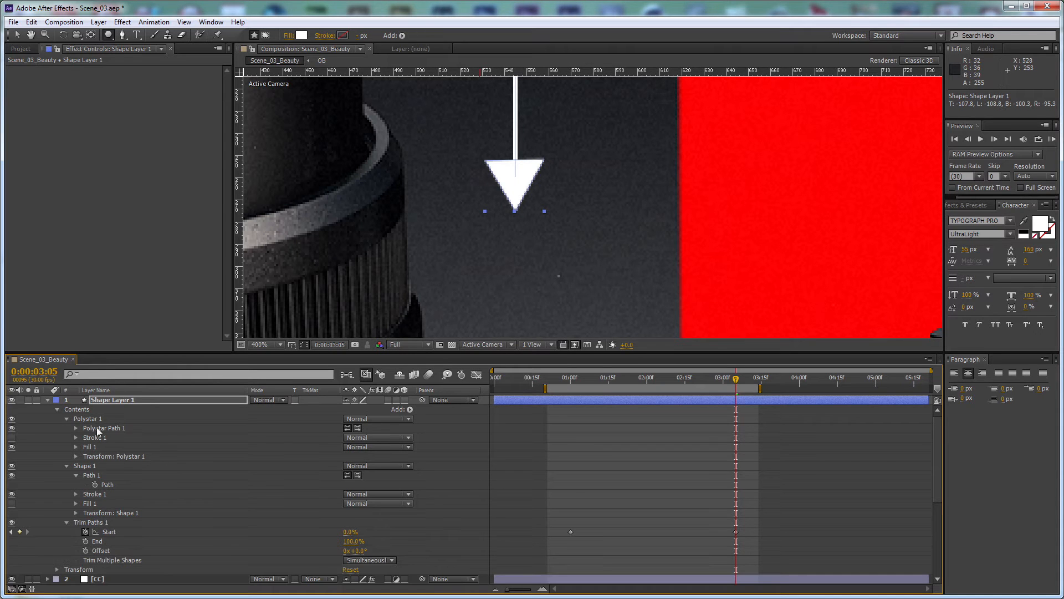
Step: Expand the transform properties of Polystar 1 and set its scale to 0%
{"action": "left_click", "coordinate": [94, 420]}
{"action": "scroll", "coordinate": [579, 115], "scroll_direction": "down", "scroll_amount": 2}
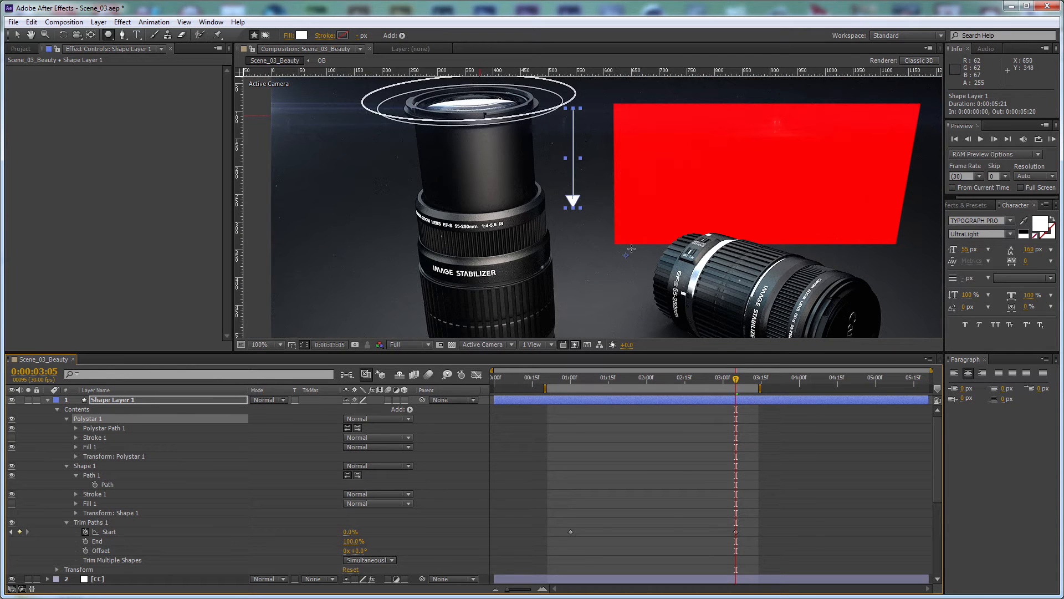
{"action": "scroll", "coordinate": [579, 202], "scroll_direction": "up", "scroll_amount": 2}
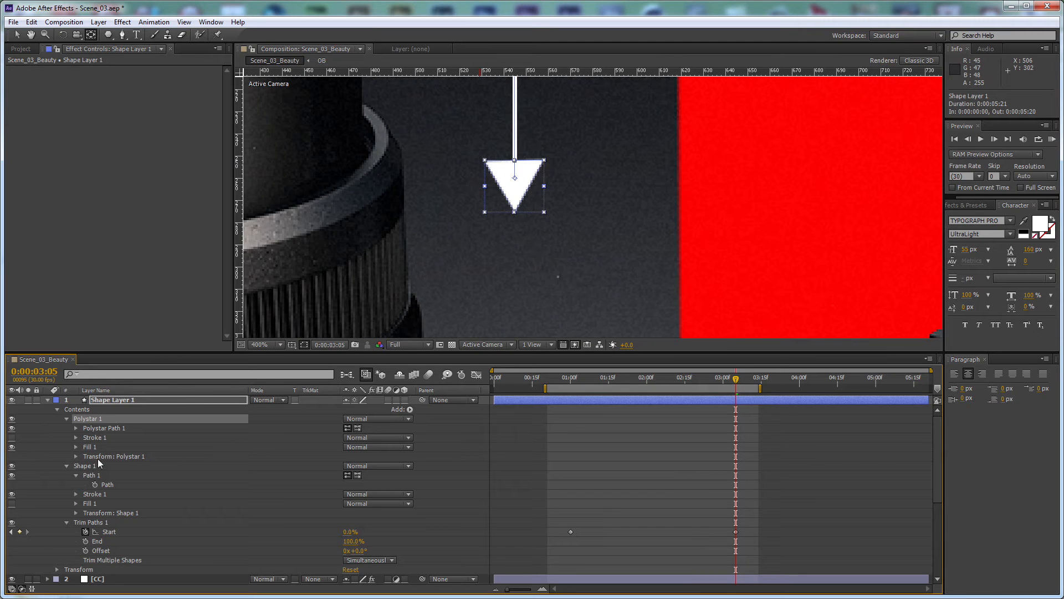
{"action": "left_click", "coordinate": [76, 456]}
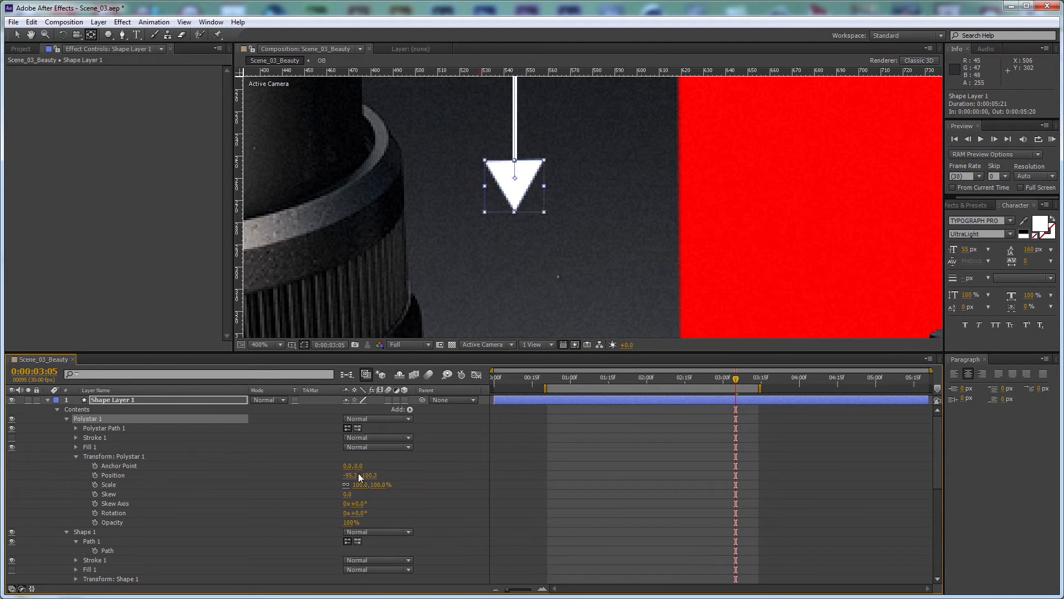
{"action": "left_click_drag", "start_coordinate": [377, 485], "coordinate": [355, 485]}
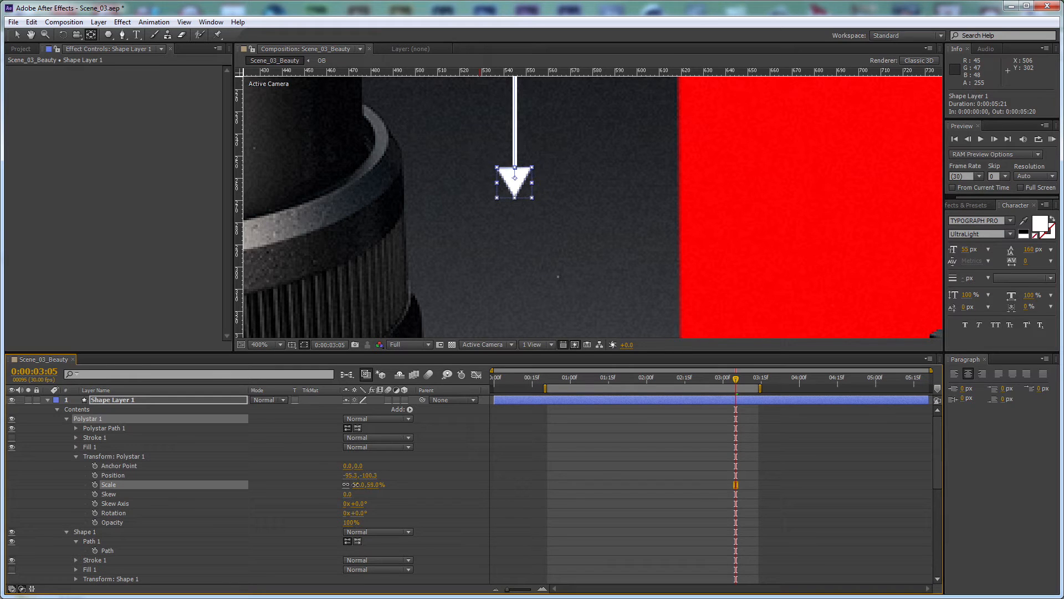
{"action": "left_click", "coordinate": [372, 485]}
{"action": "type", "text": "0"}
{"action": "key", "text": "Return"}
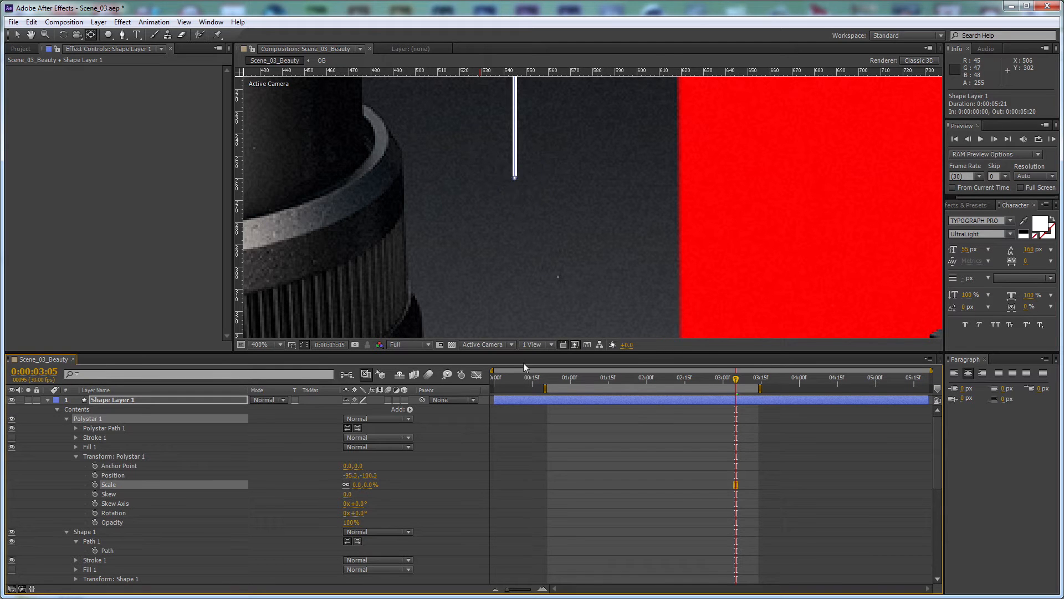
Step: Keyframe the scale of Polystar 1 at 0% at 0:00:00:21 and at 100% at 0:00:01:01
{"action": "left_click", "coordinate": [550, 380]}
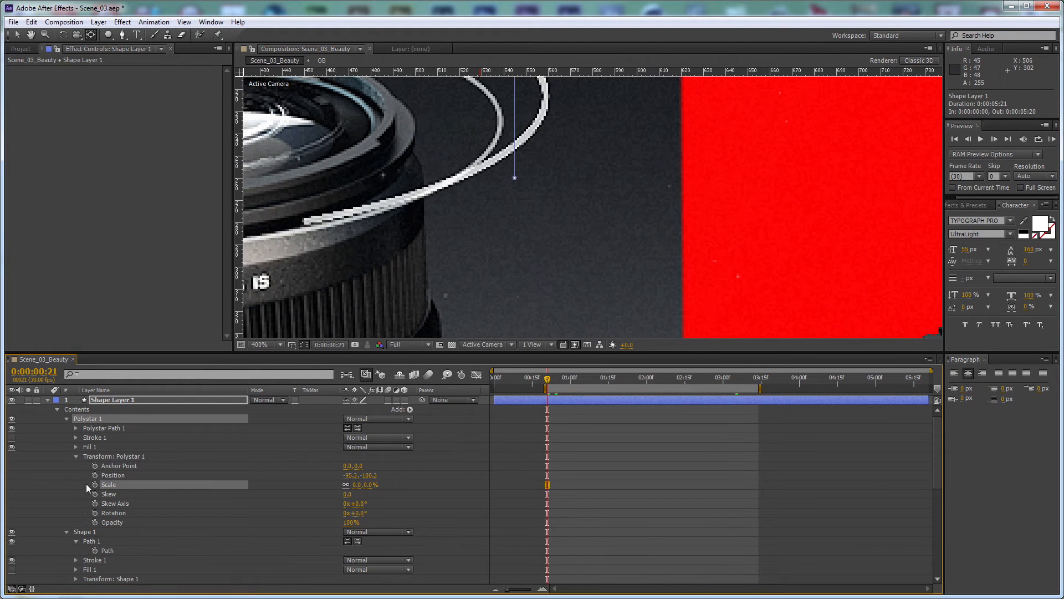
{"action": "key", "text": "shift+Page_Down"}
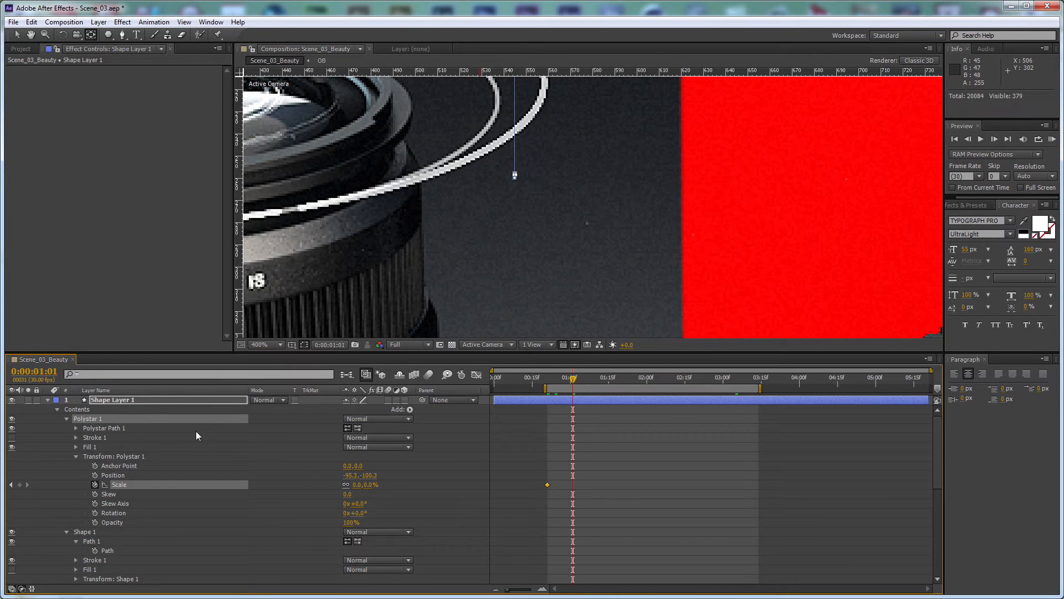
{"action": "left_click", "coordinate": [368, 486]}
{"action": "type", "text": "100"}
{"action": "key", "text": "Return"}
Step: Check the arrowhead around 0:00:01:11, then move Trim Paths 1 into the Shape 1 group so that it trims only the line
{"action": "left_click", "coordinate": [640, 378]}
{"action": "left_click_drag", "start_coordinate": [663, 380], "coordinate": [600, 380]}
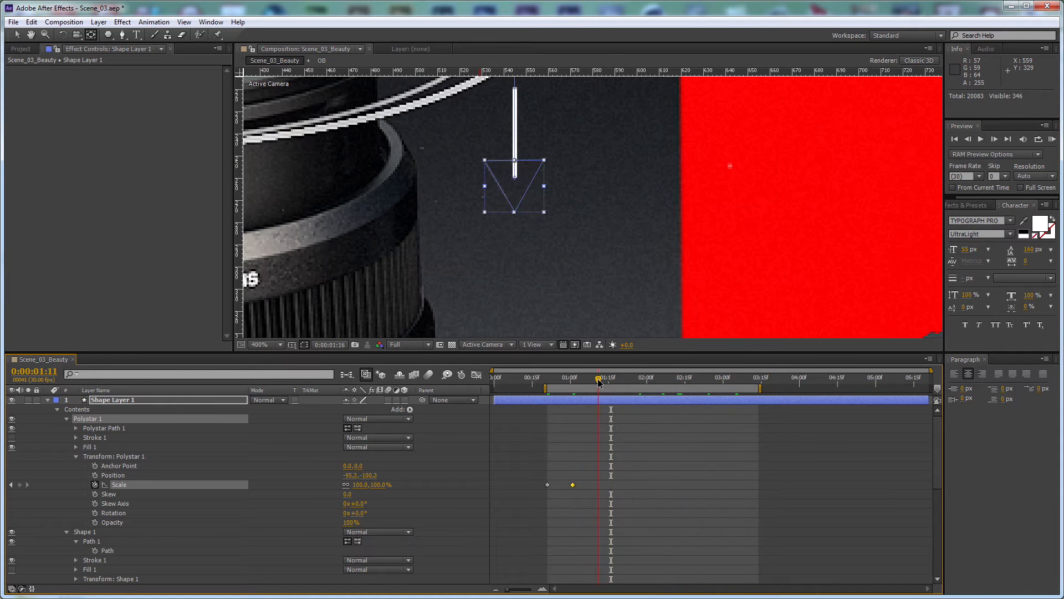
{"action": "left_click", "coordinate": [67, 419]}
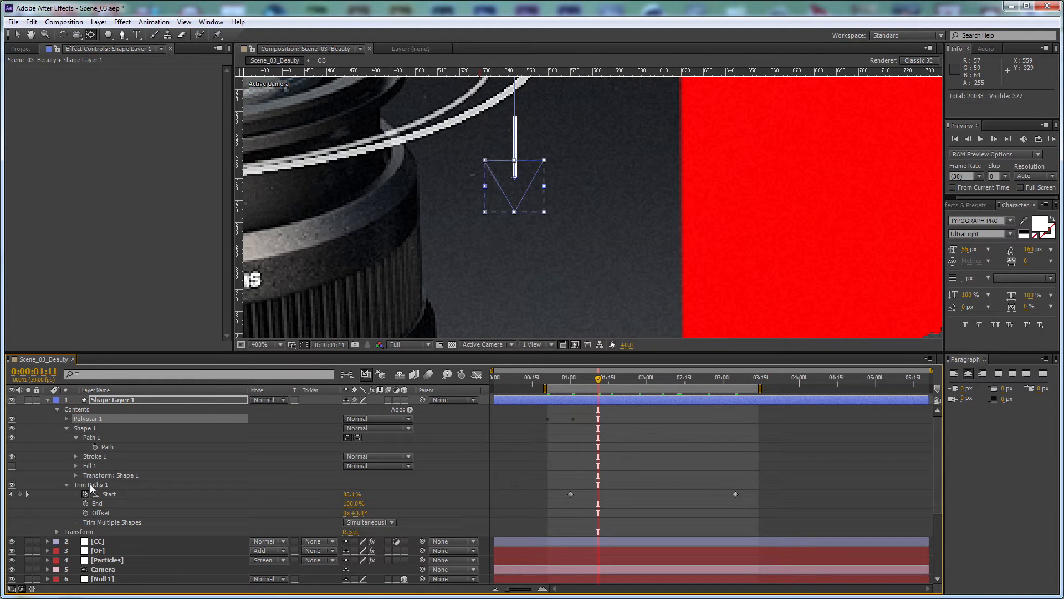
{"action": "left_click_drag", "start_coordinate": [85, 484], "coordinate": [93, 431]}
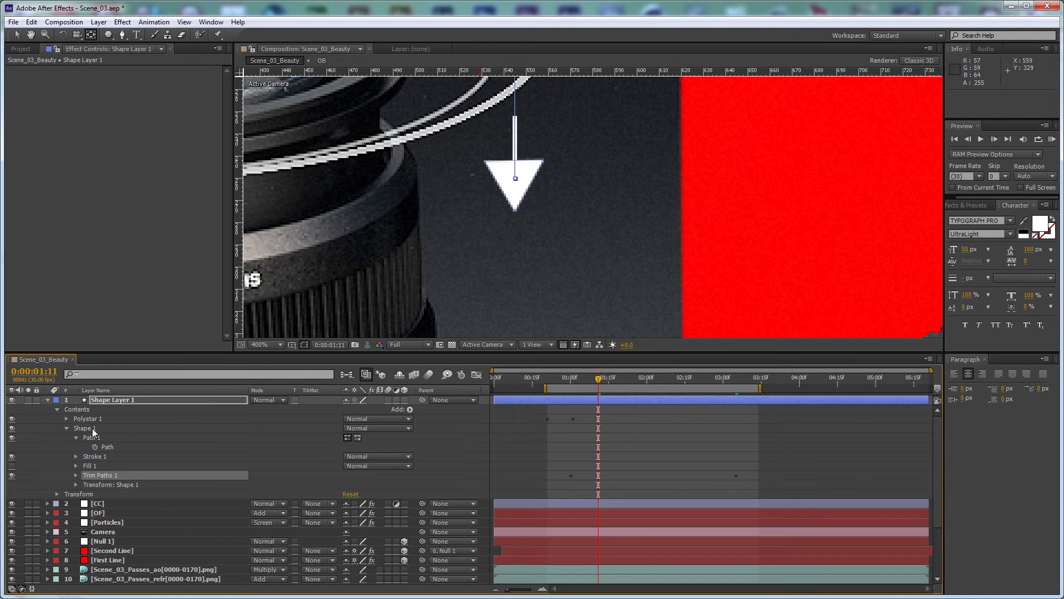
Step: Duplicate Polystar 1 at 0:00:02:04 and expand the full transform properties of the copy, Polystar 2
{"action": "left_click_drag", "start_coordinate": [562, 377], "coordinate": [603, 384]}
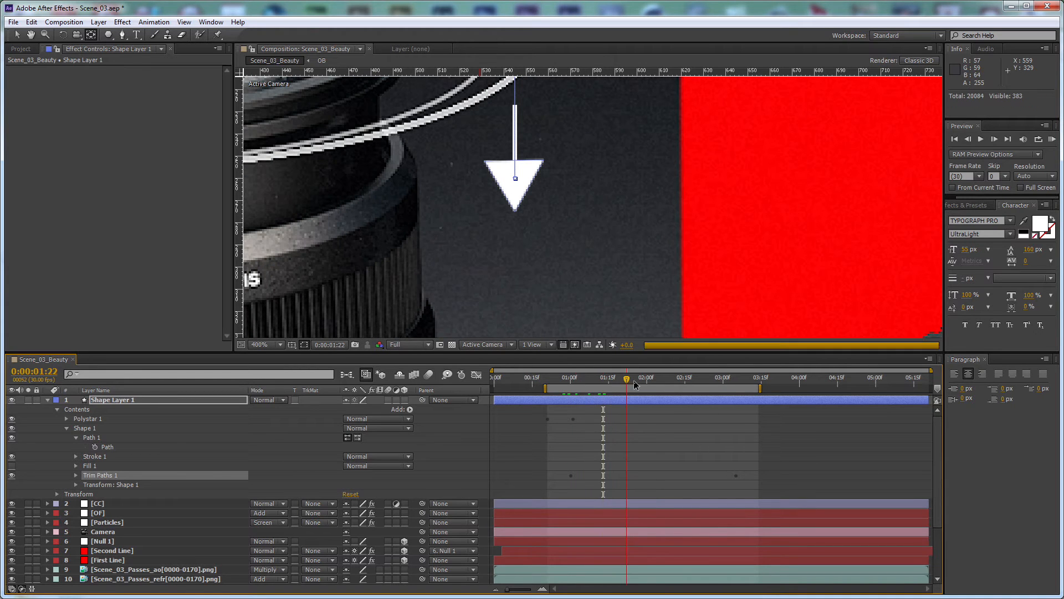
{"action": "left_click", "coordinate": [657, 382]}
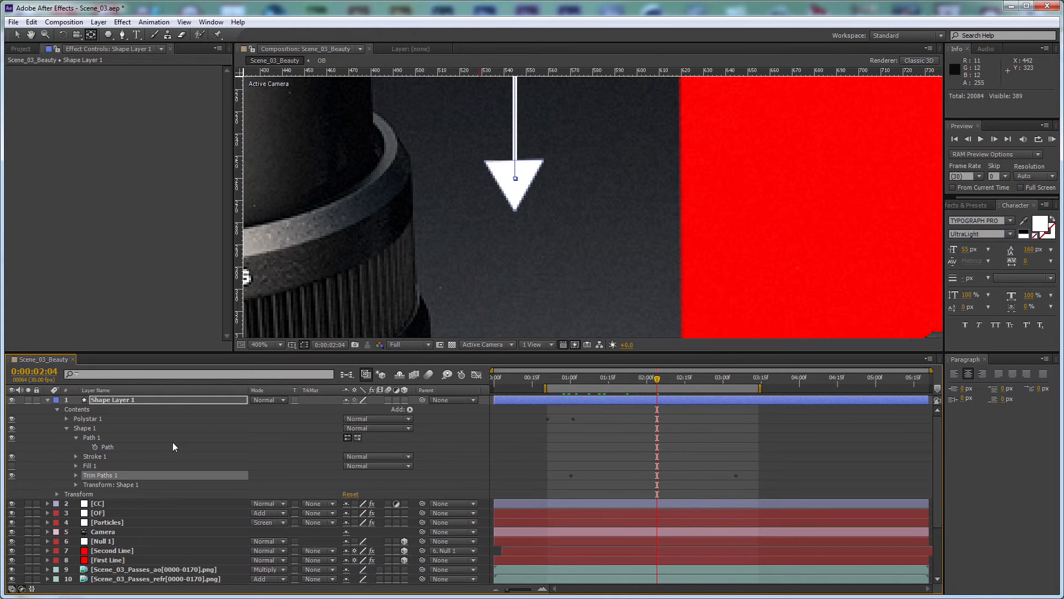
{"action": "left_click", "coordinate": [98, 418]}
{"action": "key", "text": "ctrl+d"}
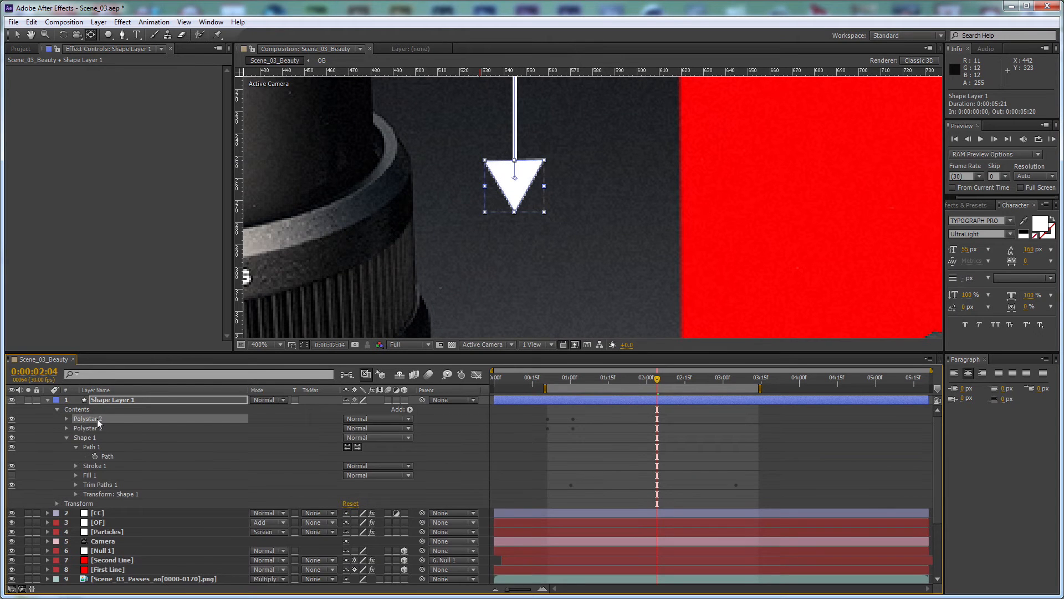
{"action": "key", "text": "u"}
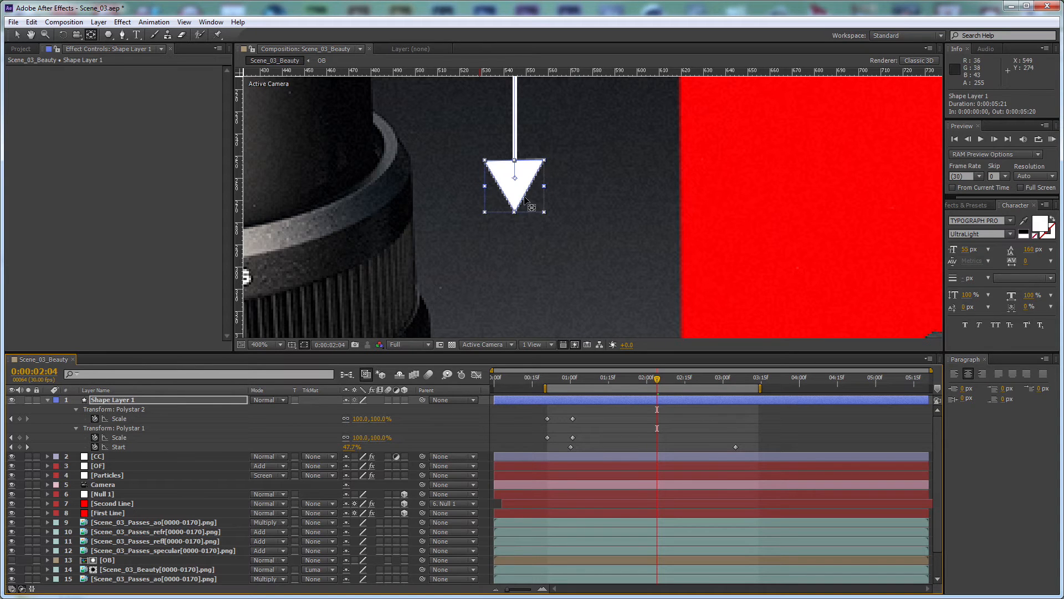
{"action": "left_click", "coordinate": [135, 411]}
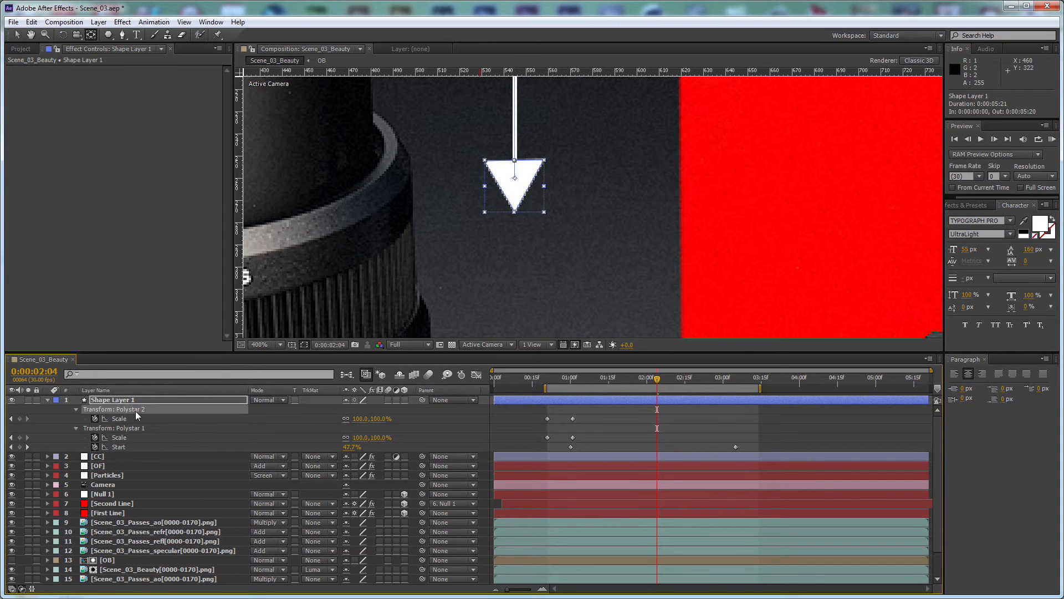
{"action": "left_click", "coordinate": [76, 409]}
{"action": "left_click", "coordinate": [76, 409]}
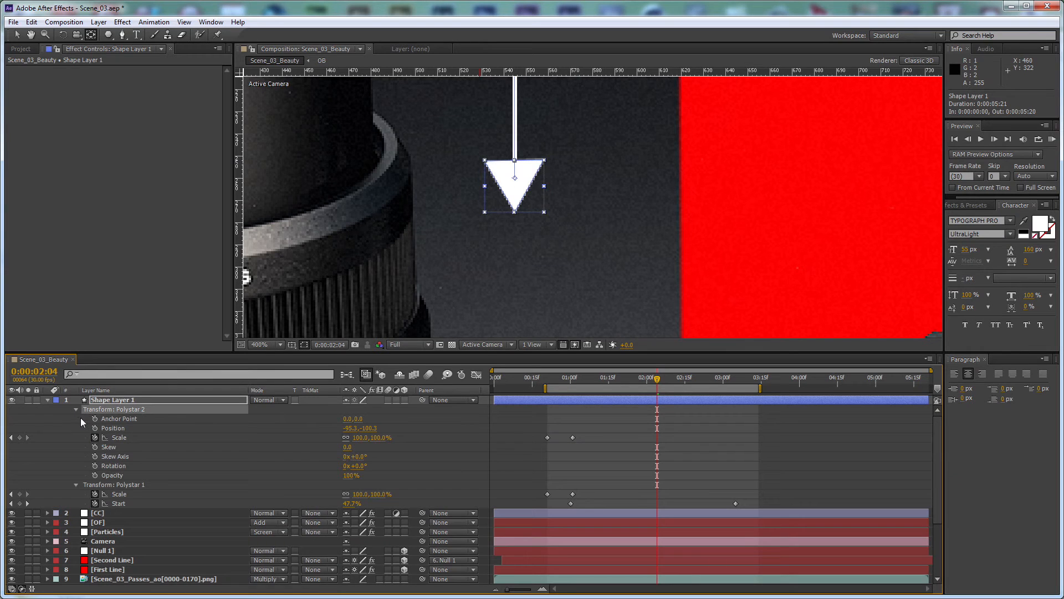
Step: Try rotating Polystar 2 to 90°
{"action": "mouse_move", "coordinate": [355, 466]}
{"action": "left_mouse_down"}
{"action": "mouse_move", "coordinate": [388, 467]}
{"action": "mouse_move", "coordinate": [372, 468]}
{"action": "left_mouse_up"}
{"action": "left_click", "coordinate": [361, 466]}
{"action": "type", "text": "90"}
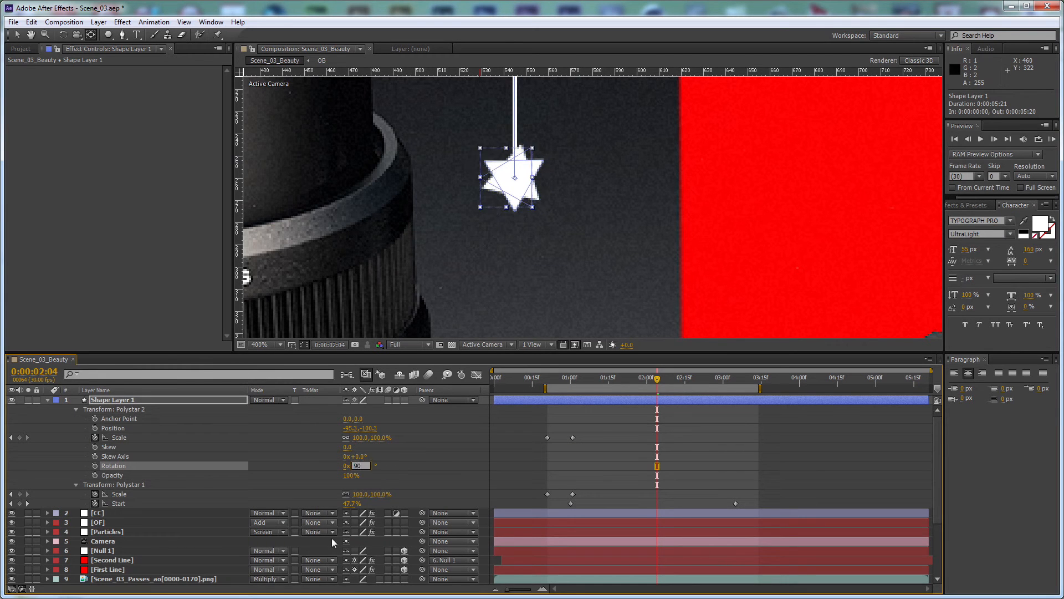
{"action": "key", "text": "Return"}
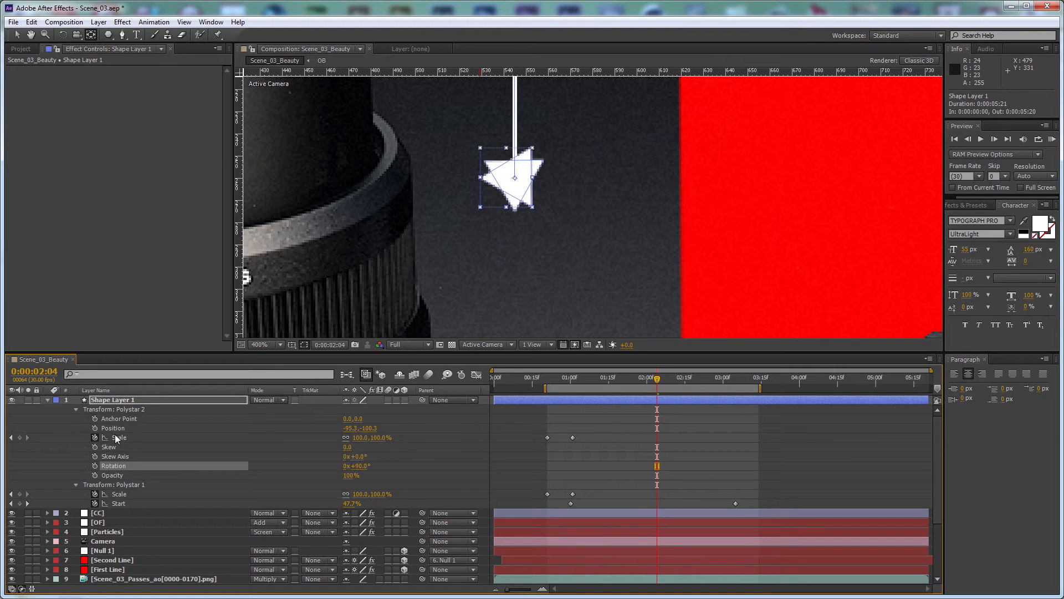
Step: Move Polystar 2 up the line to Y position -155.3 and set its rotation to 180°
{"action": "left_click_drag", "start_coordinate": [367, 428], "coordinate": [336, 428]}
{"action": "key", "text": "space"}
{"action": "left_click_drag", "start_coordinate": [530, 204], "coordinate": [521, 304]}
{"action": "left_click", "coordinate": [359, 465]}
{"action": "type", "text": "135"}
{"action": "key", "text": "Return"}
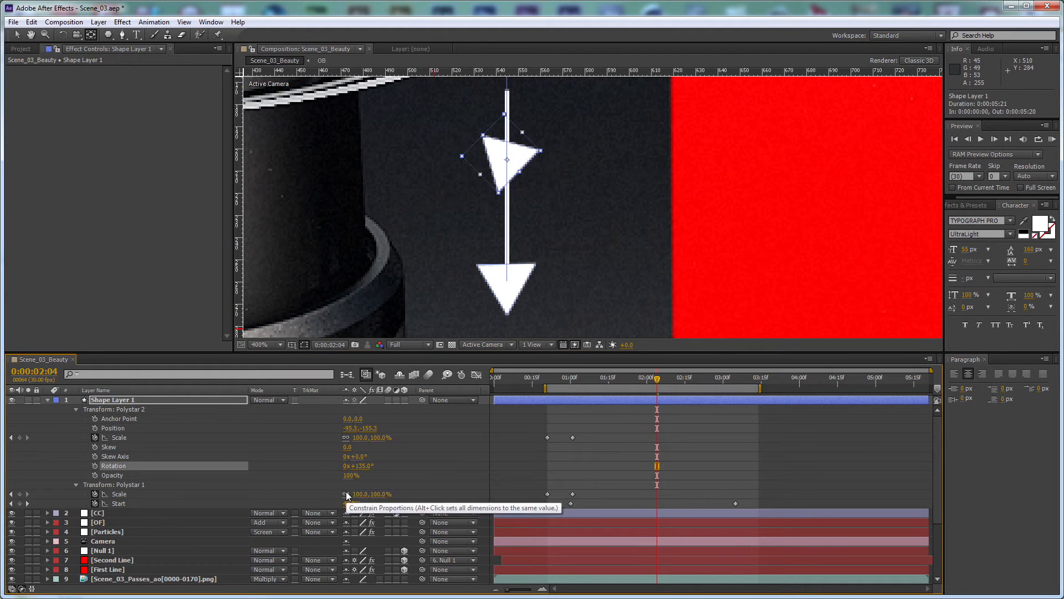
{"action": "left_click", "coordinate": [358, 466]}
{"action": "type", "text": "180"}
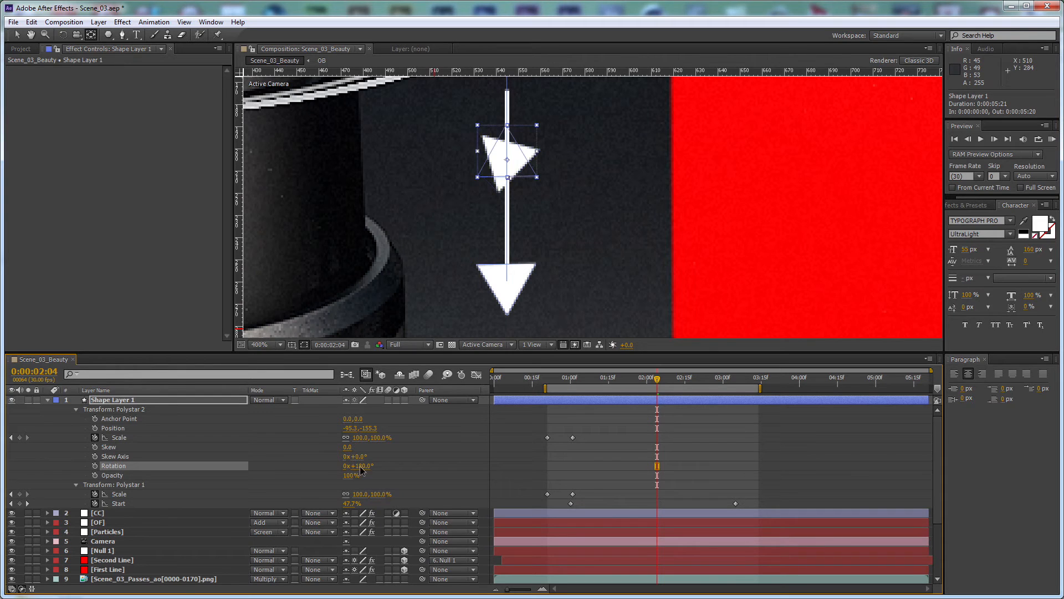
{"action": "key", "text": "Return"}
Step: Shift the scale keyframes of both polystars so that their 0% keyframes sit at 0:00:01:01
{"action": "left_click_drag", "start_coordinate": [503, 87], "coordinate": [519, 197]}
{"action": "key", "text": "comma"}
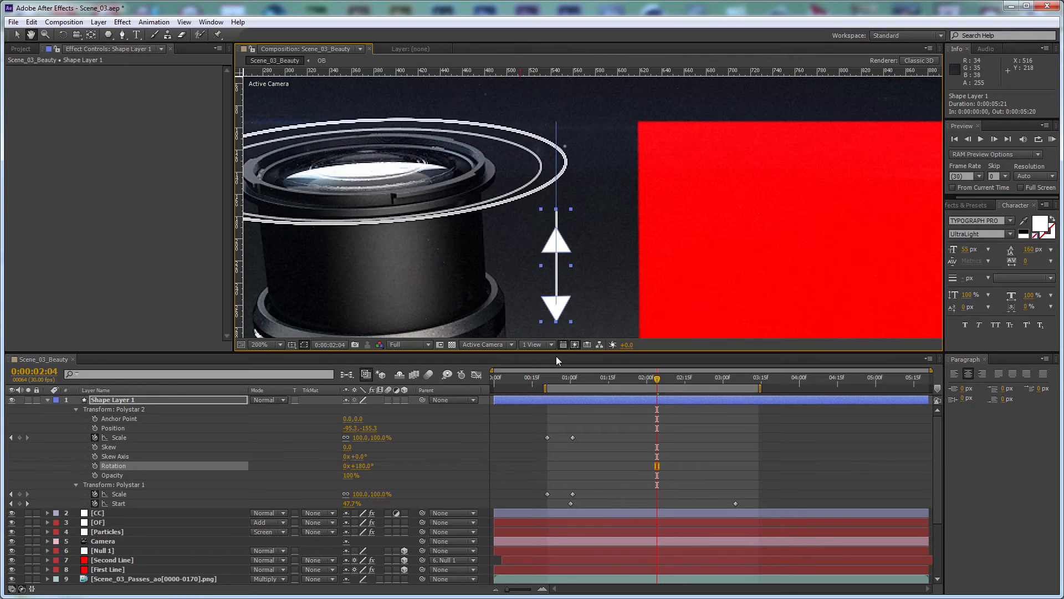
{"action": "left_click", "coordinate": [571, 380]}
{"action": "left_click_drag", "start_coordinate": [574, 385], "coordinate": [542, 391]}
{"action": "key", "text": "space"}
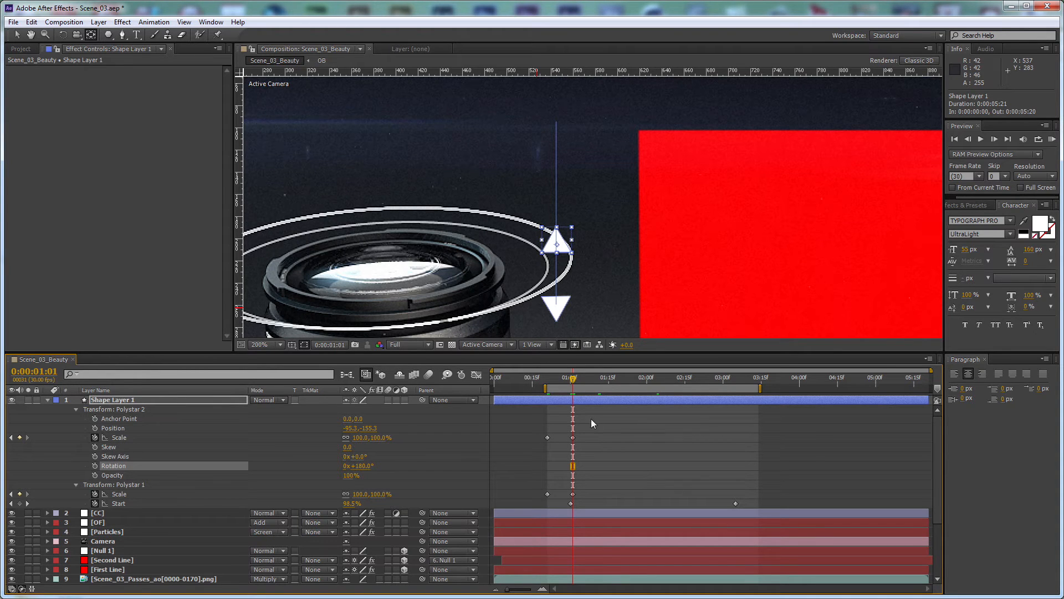
{"action": "left_click_drag", "start_coordinate": [584, 425], "coordinate": [573, 499]}
{"action": "left_click", "coordinate": [587, 473]}
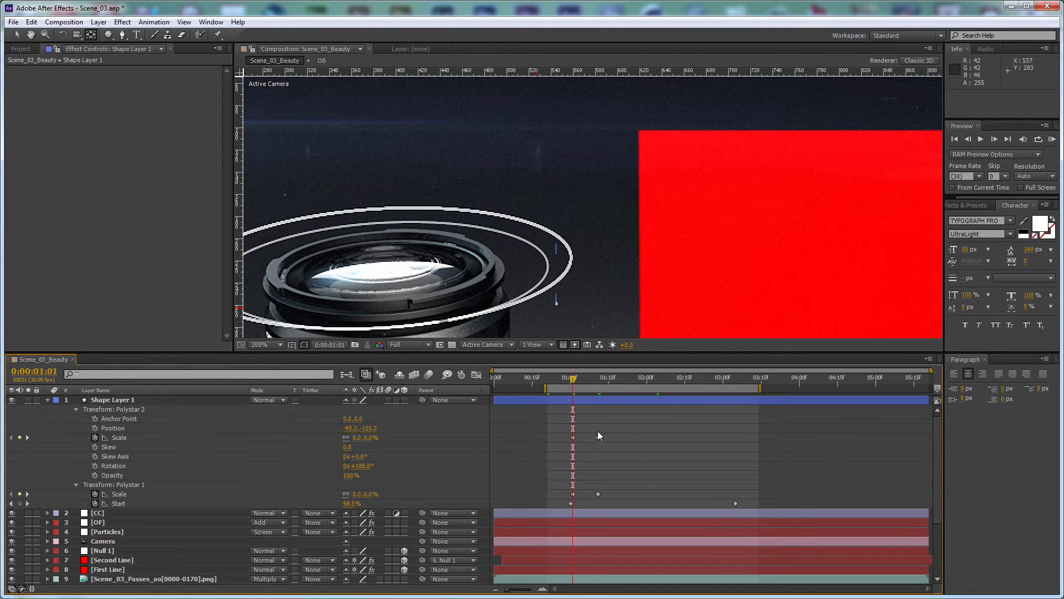
Step: At 0:00:01:02, set Polystar 2's Y position to -103.3 at the start of the line and keyframe its position
{"action": "key", "text": "Page_Down"}
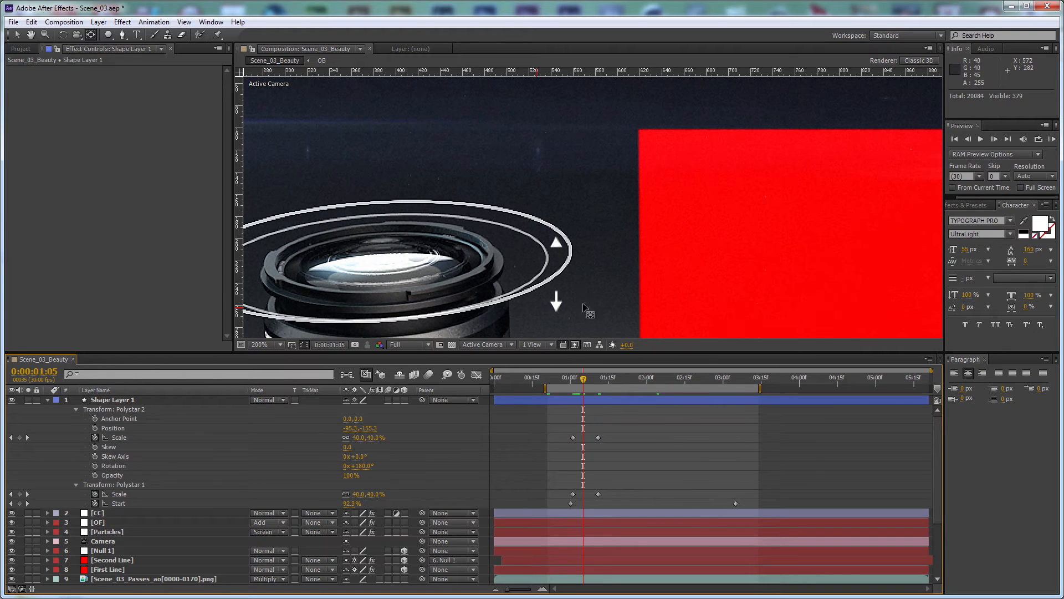
{"action": "key", "text": "Page_Down"}
{"action": "key", "text": "Page_Up"}
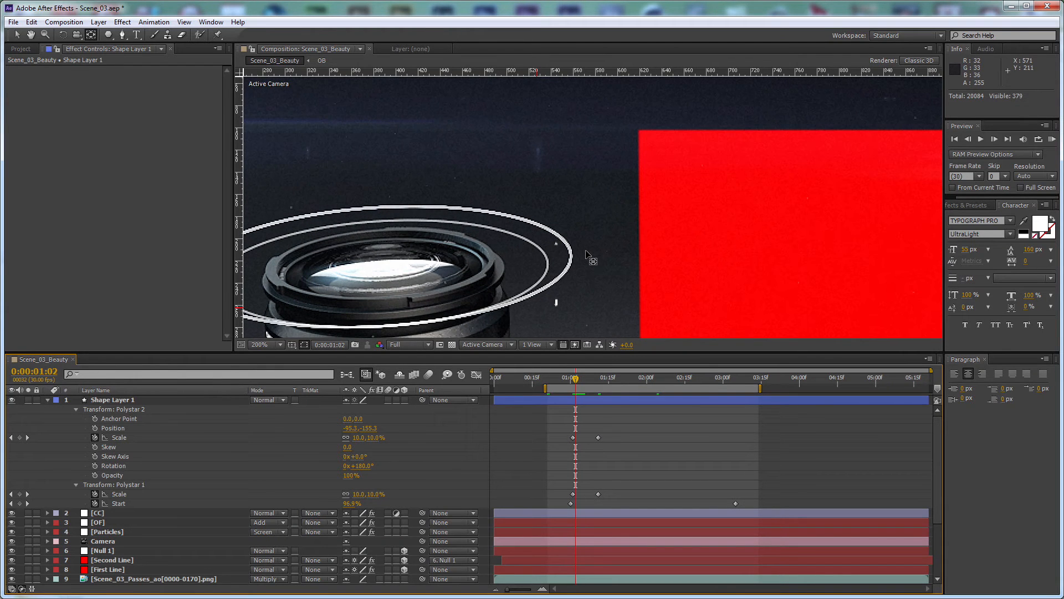
{"action": "scroll", "coordinate": [590, 259], "scroll_direction": "up", "scroll_amount": 1}
{"action": "left_click_drag", "start_coordinate": [563, 283], "coordinate": [571, 157]}
{"action": "left_click_drag", "start_coordinate": [373, 429], "coordinate": [393, 428]}
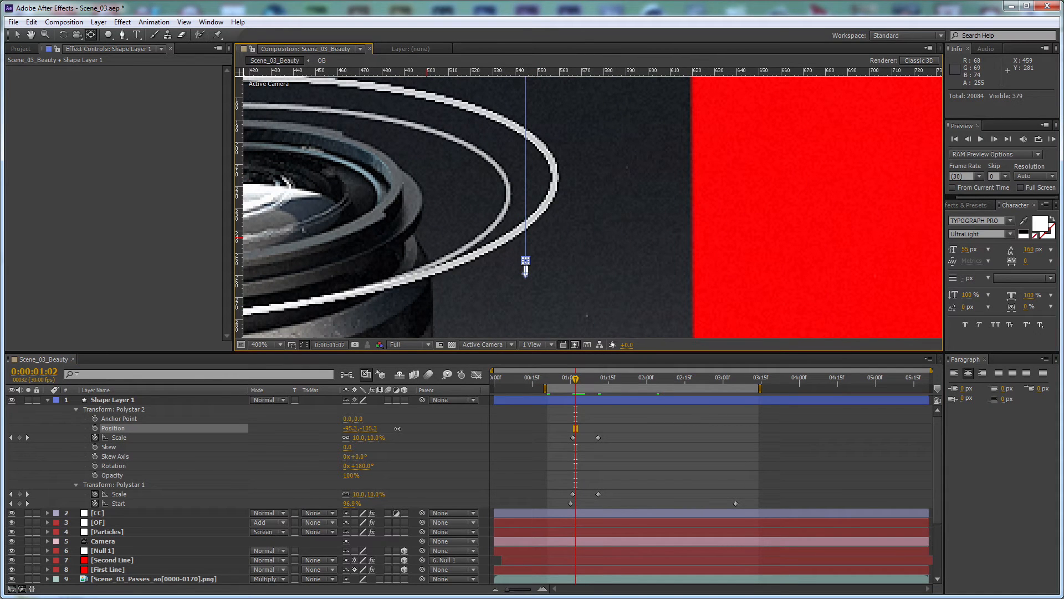
{"action": "left_click", "coordinate": [95, 428]}
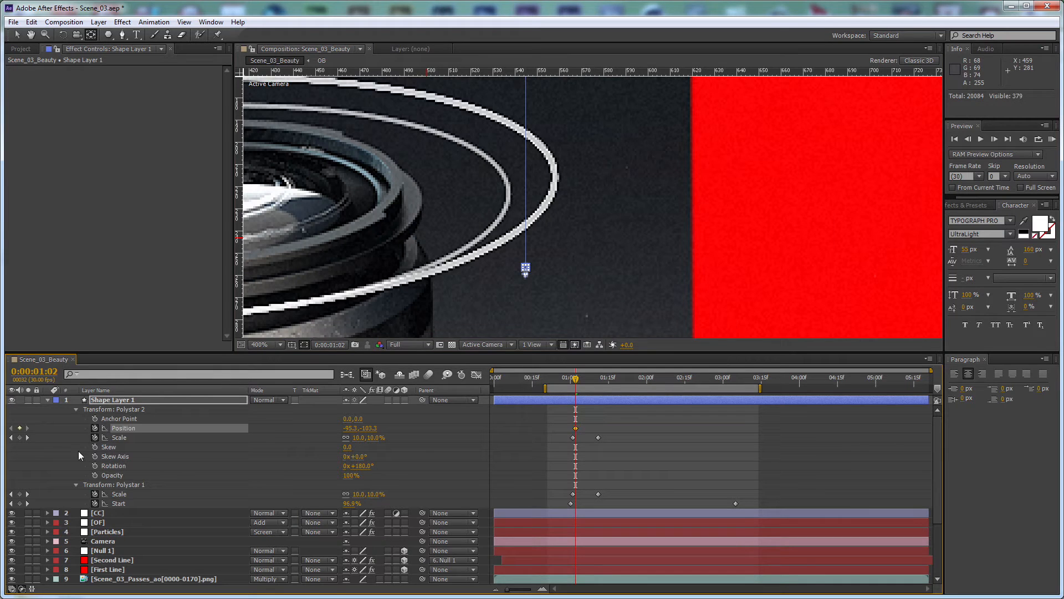
Step: Keyframe Polystar 2's Y position at -136.3 at 0:00:01:12, -161.3 at 0:00:01:22 and -189.3 at 0:00:02:02
{"action": "key", "text": "shift+Page_Down"}
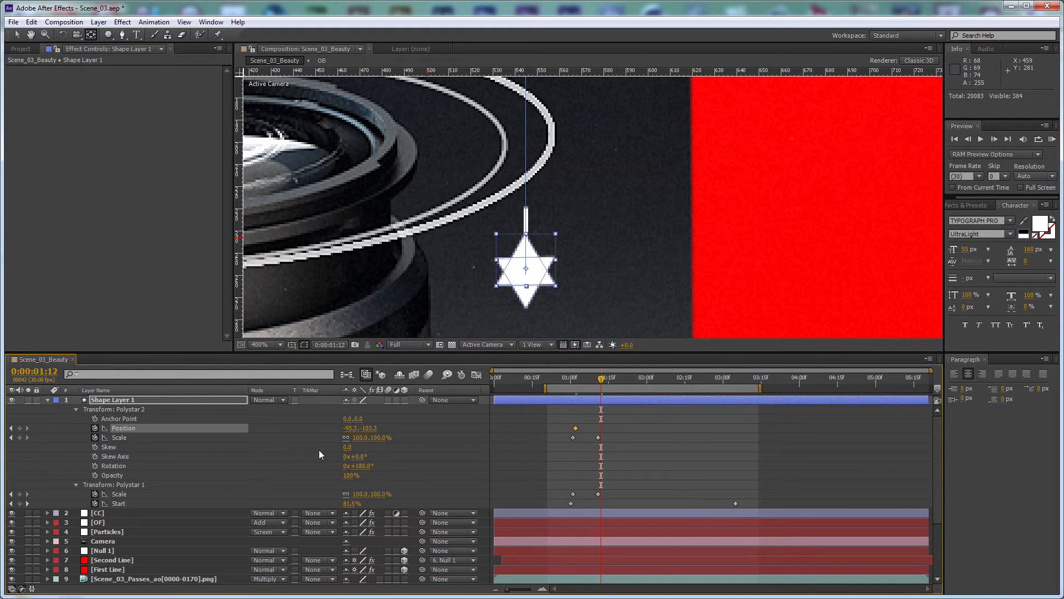
{"action": "left_click_drag", "start_coordinate": [366, 428], "coordinate": [353, 428]}
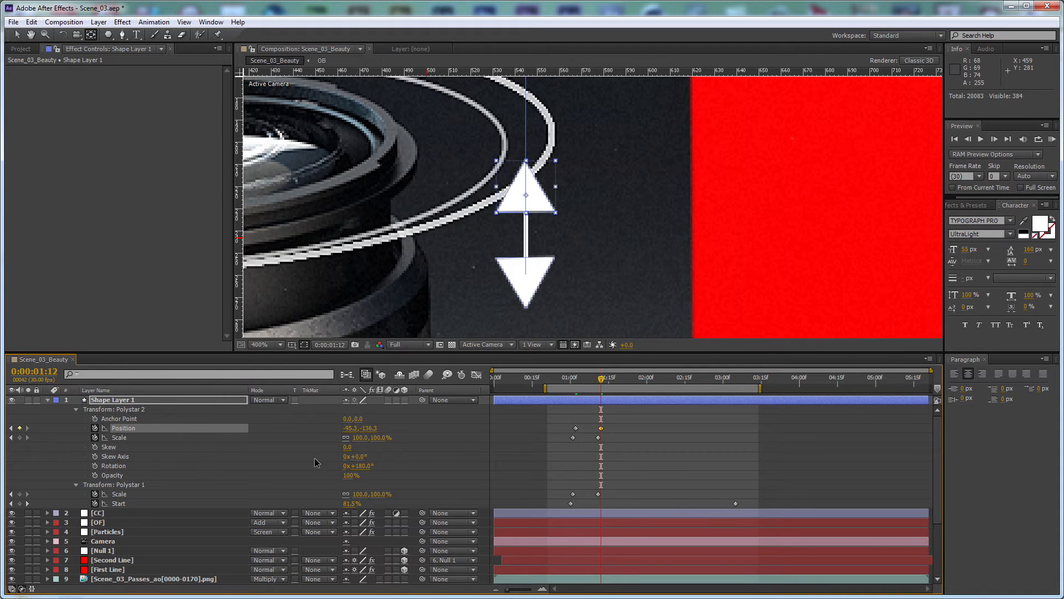
{"action": "key", "text": "shift+Page_Down"}
{"action": "left_click_drag", "start_coordinate": [367, 428], "coordinate": [351, 428]}
{"action": "key", "text": "shift+Page_Down"}
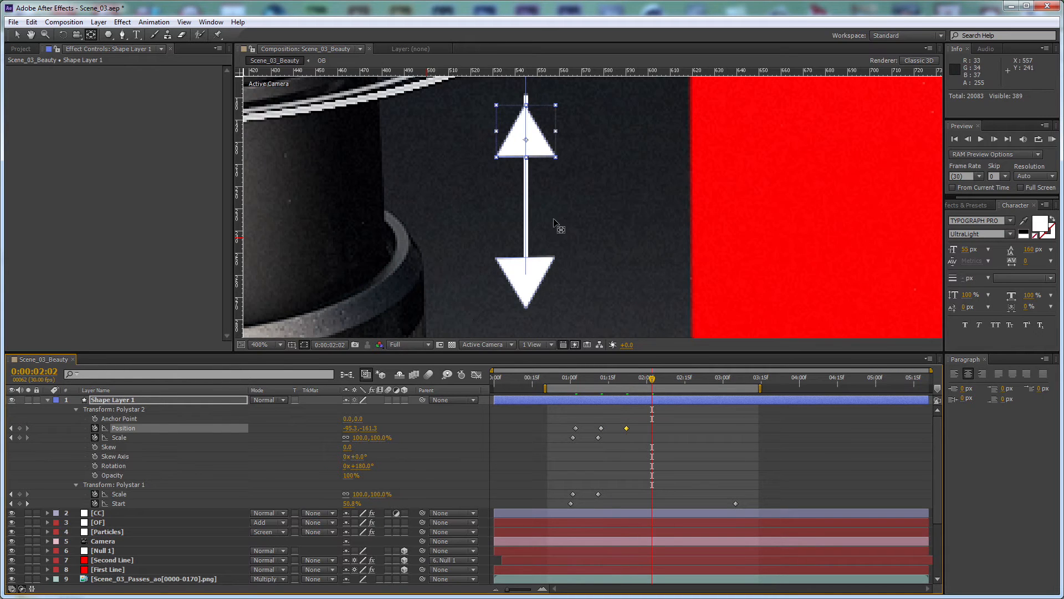
{"action": "left_click_drag", "start_coordinate": [372, 434], "coordinate": [355, 432]}
Step: At 0:00:03:05, keyframe Polystar 2's Y position at -270.0 so it reaches the upper end of the line
{"action": "key", "text": "shift+Page_Down"}
{"action": "key", "text": "shift+Page_Down"}
{"action": "key", "text": "shift+Page_Down"}
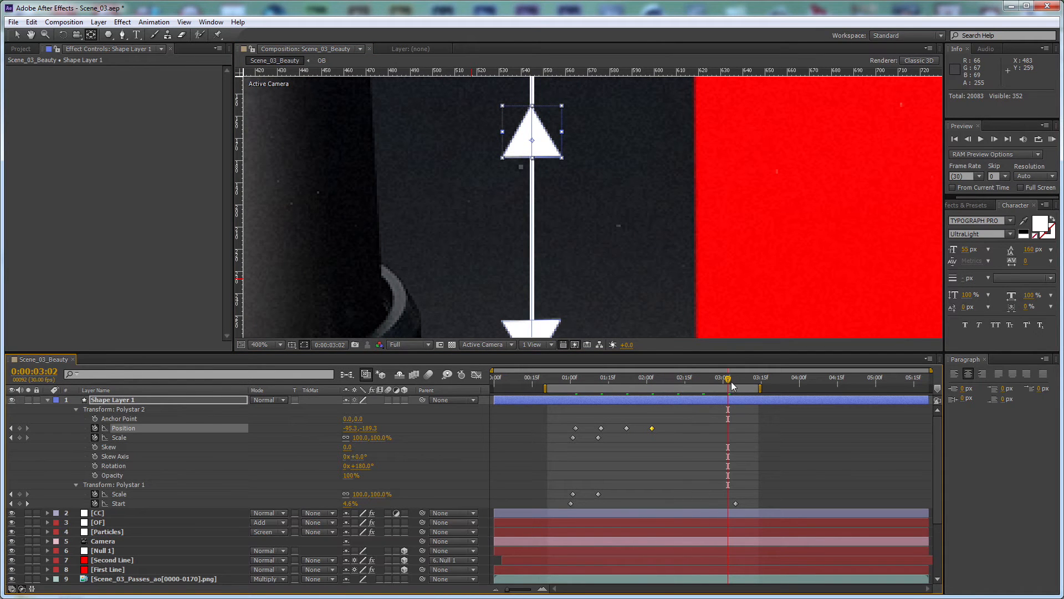
{"action": "left_click_drag", "start_coordinate": [731, 380], "coordinate": [736, 380]}
{"action": "key", "text": "space"}
{"action": "left_click_drag", "start_coordinate": [588, 151], "coordinate": [557, 136]}
{"action": "key", "text": "y"}
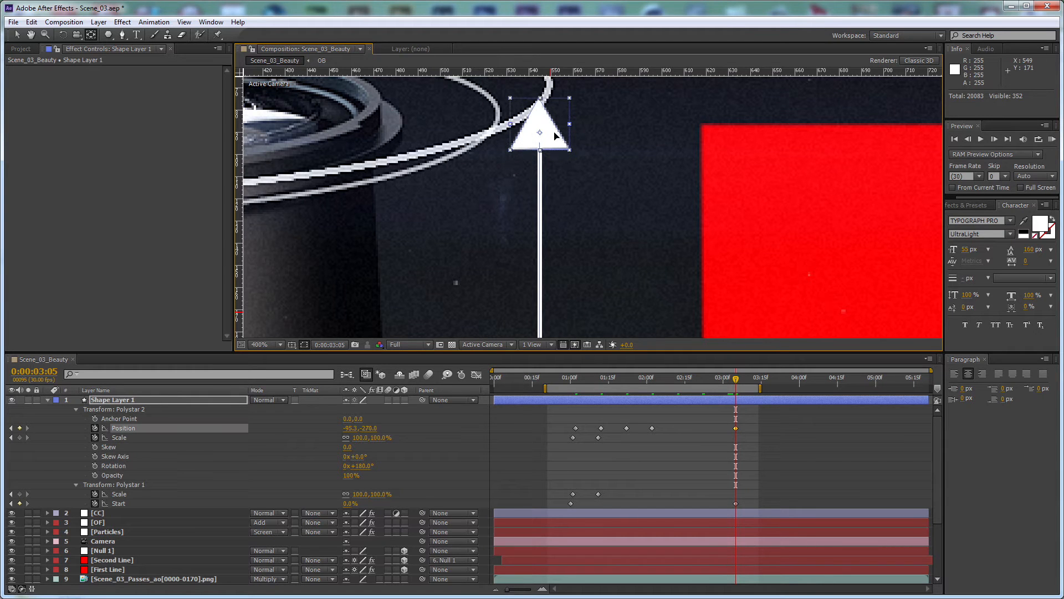
{"action": "left_click", "coordinate": [753, 410]}
{"action": "scroll", "coordinate": [627, 135], "scroll_direction": "down", "scroll_amount": 2}
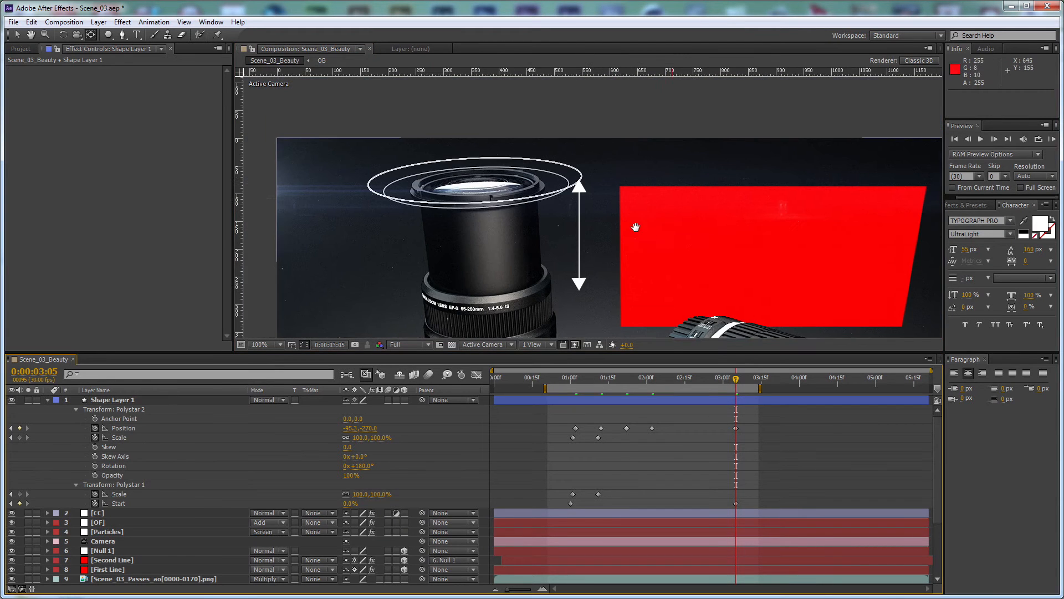
{"action": "left_click_drag", "start_coordinate": [659, 250], "coordinate": [647, 198]}
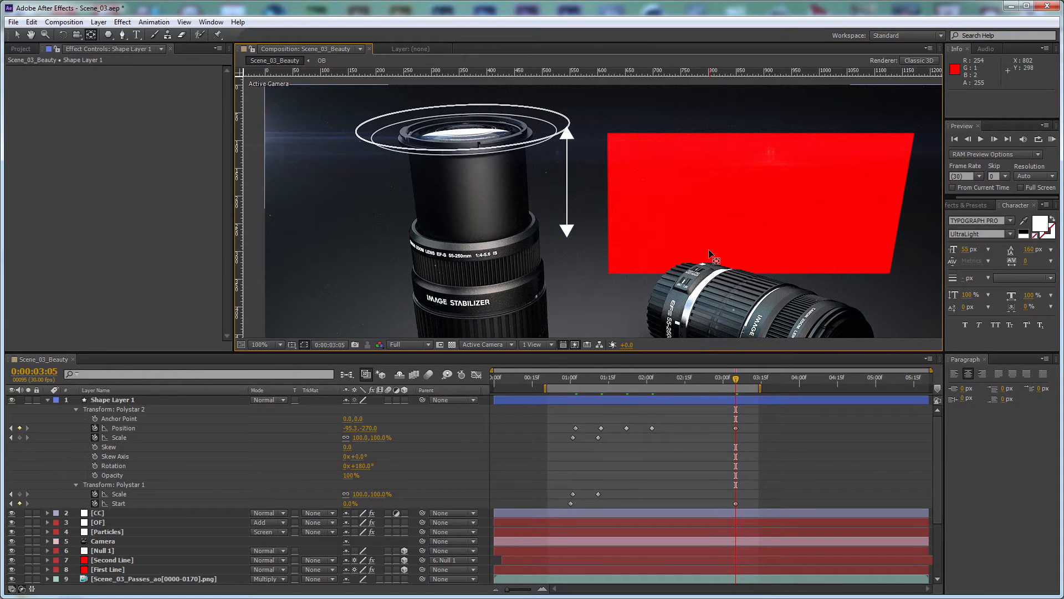
Step: Turn Shape Layer 1 into a 3D layer
{"action": "left_click", "coordinate": [129, 400]}
{"action": "key", "text": "ctrl+shift+c"}
{"action": "key", "text": "Escape"}
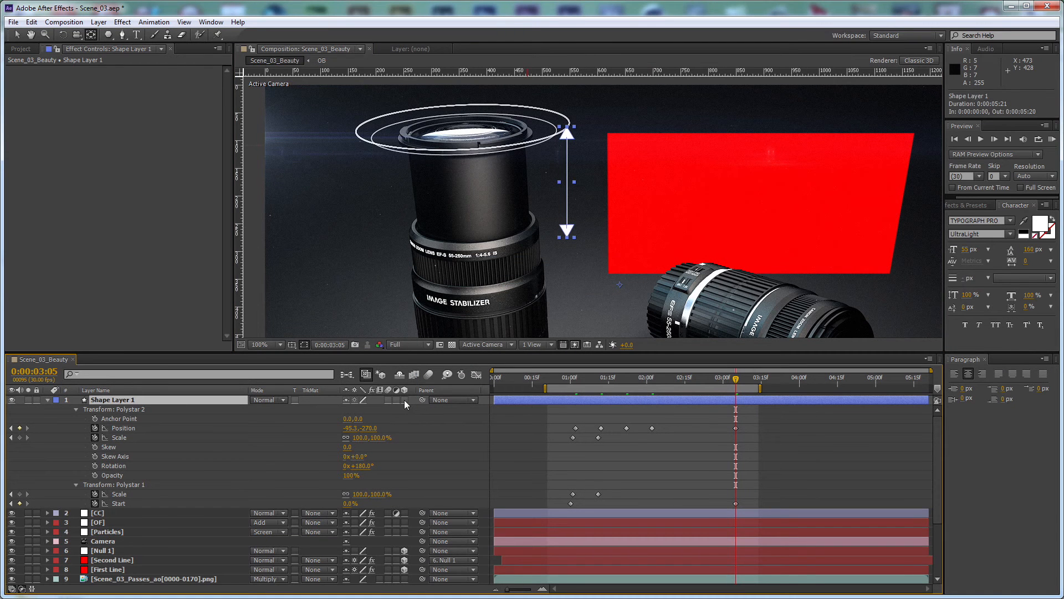
{"action": "left_click", "coordinate": [405, 399]}
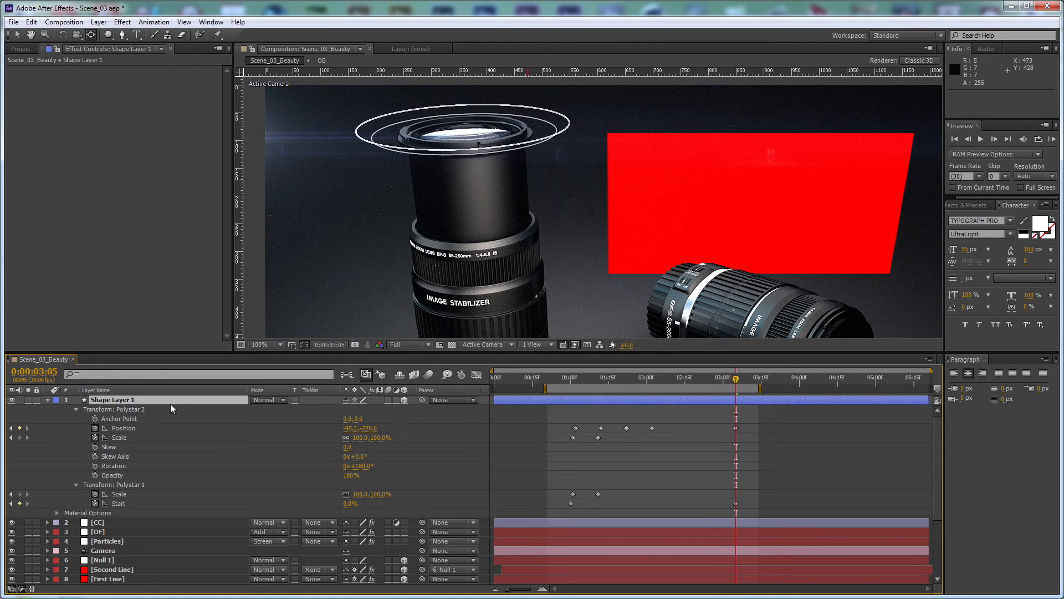
Step: Copy the position of the Title layer onto Shape Layer 1
{"action": "key", "text": "p"}
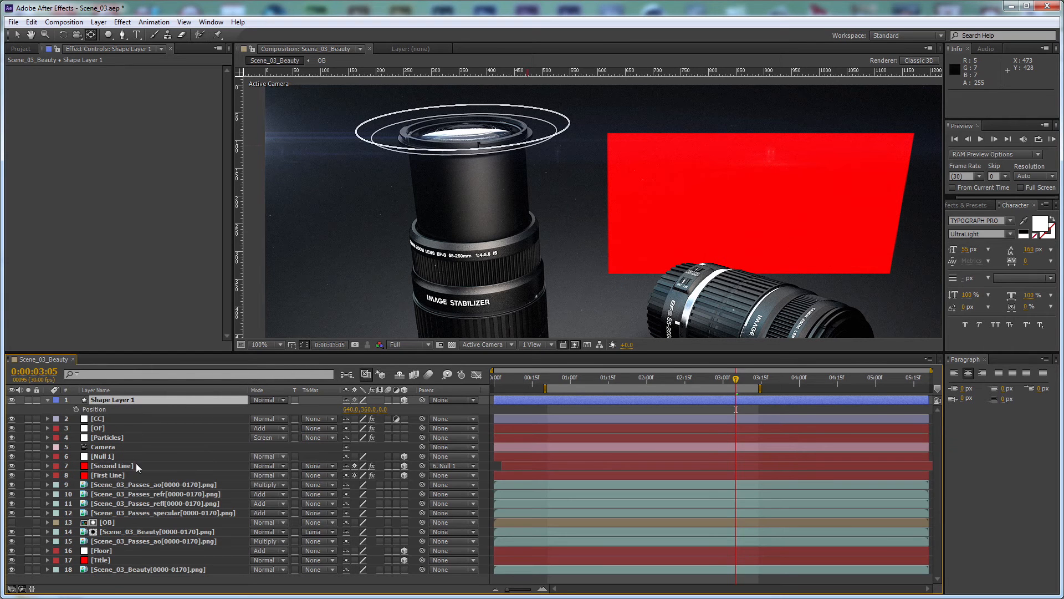
{"action": "left_click", "coordinate": [114, 561]}
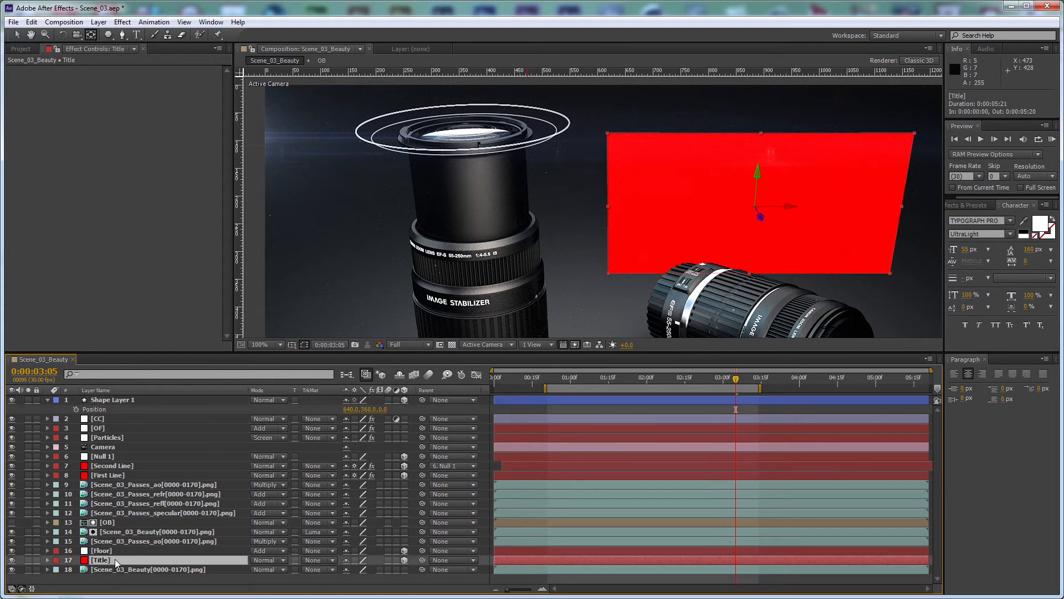
{"action": "key", "text": "p"}
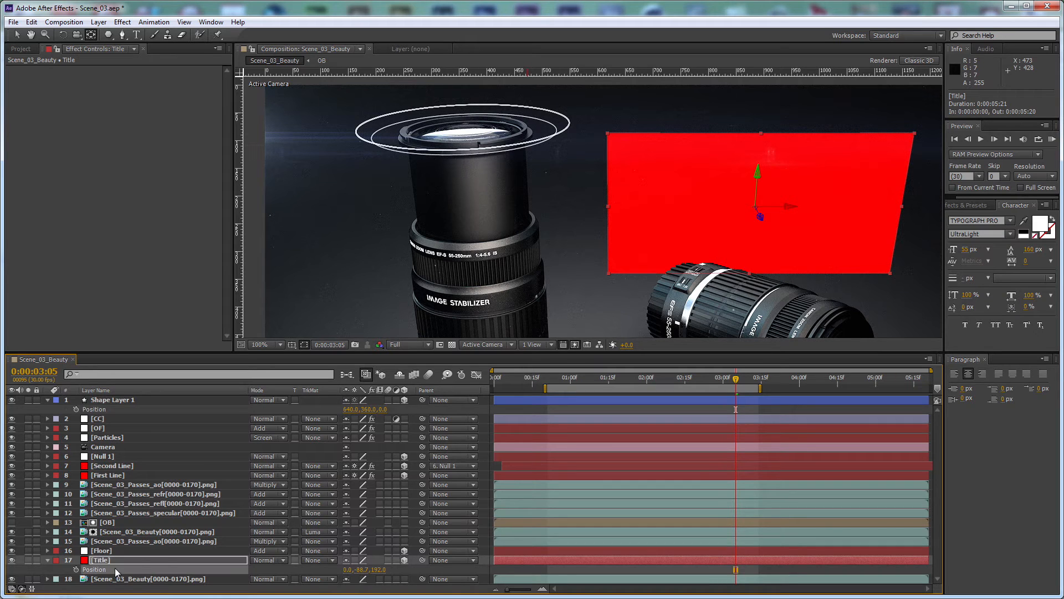
{"action": "left_click", "coordinate": [114, 399]}
{"action": "key", "text": "ctrl+v"}
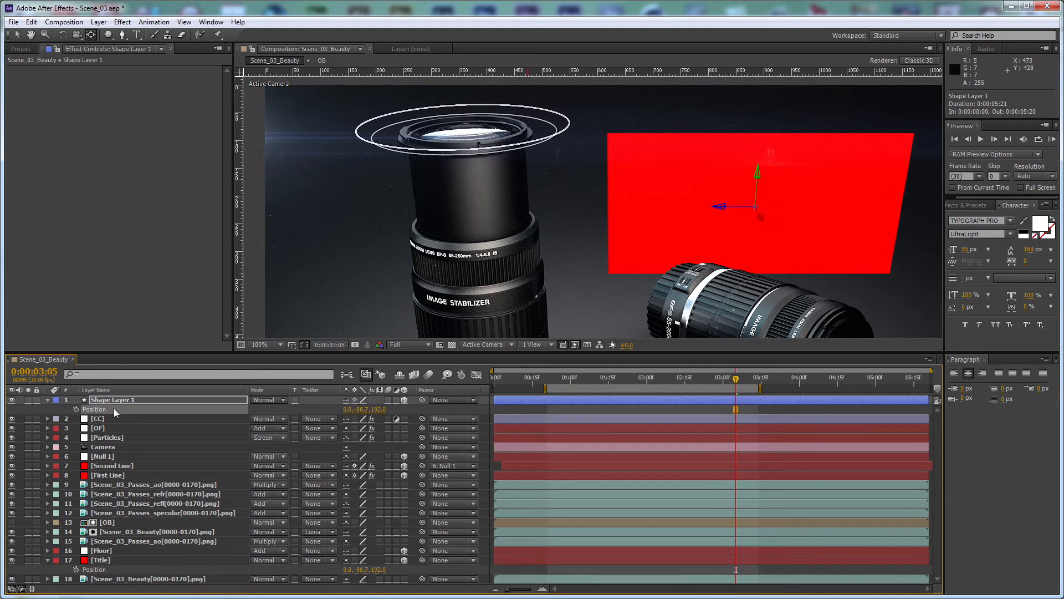
{"action": "left_click", "coordinate": [417, 411]}
Step: Solo Shape Layer 1 and increase its Y position until the arrow lies inside the frame
{"action": "left_click", "coordinate": [30, 402]}
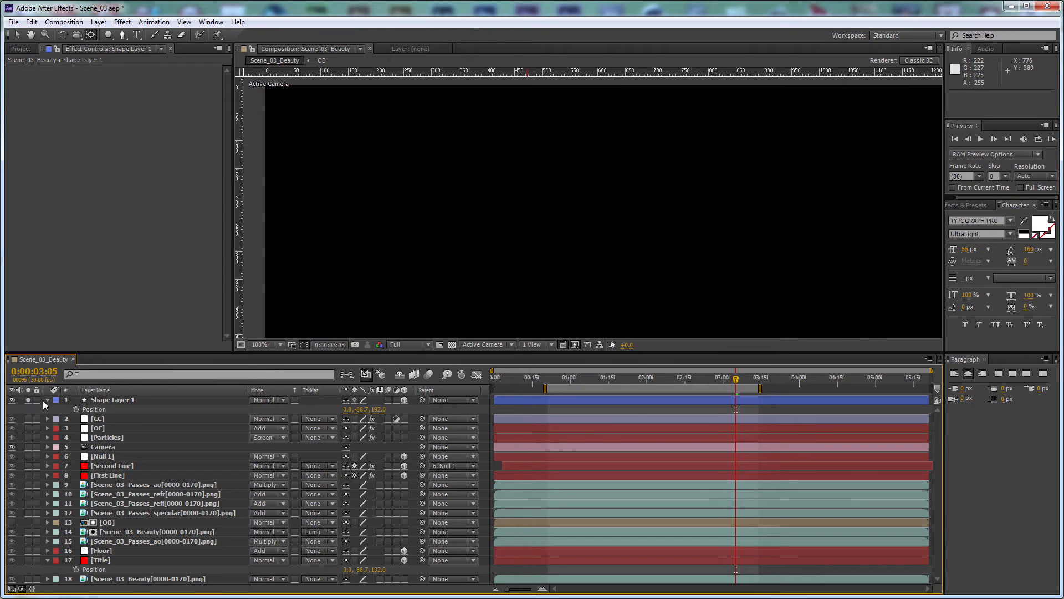
{"action": "left_click", "coordinate": [236, 399]}
{"action": "scroll", "coordinate": [635, 223], "scroll_direction": "down", "scroll_amount": 3}
{"action": "scroll", "coordinate": [634, 222], "scroll_direction": "up", "scroll_amount": 2}
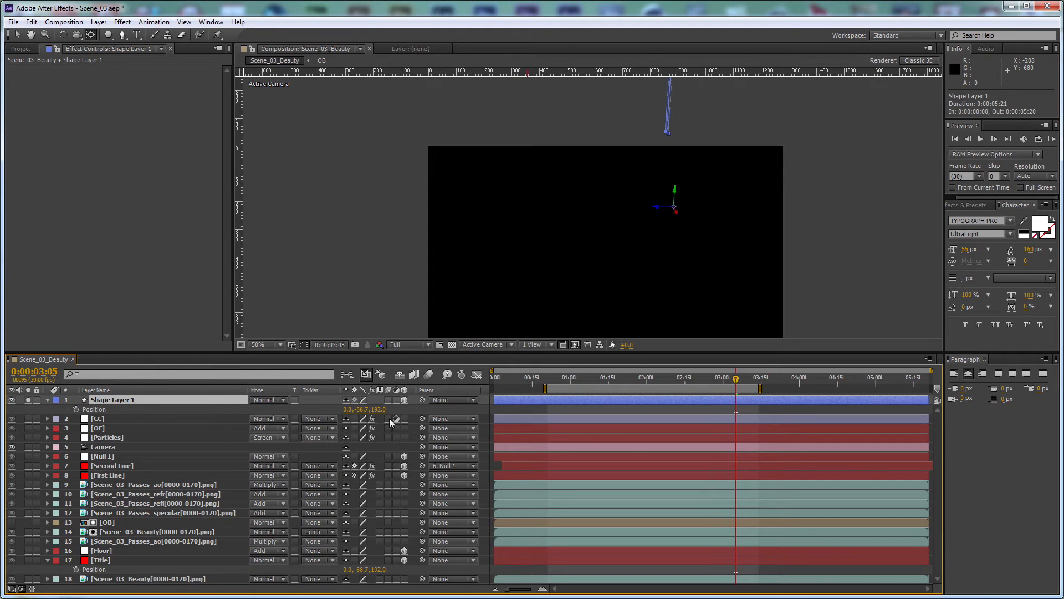
{"action": "left_click_drag", "start_coordinate": [362, 410], "coordinate": [492, 411]}
Step: Set the Y Rotation of Shape Layer 1 to 90° so that the arrow faces the camera
{"action": "key", "text": "r"}
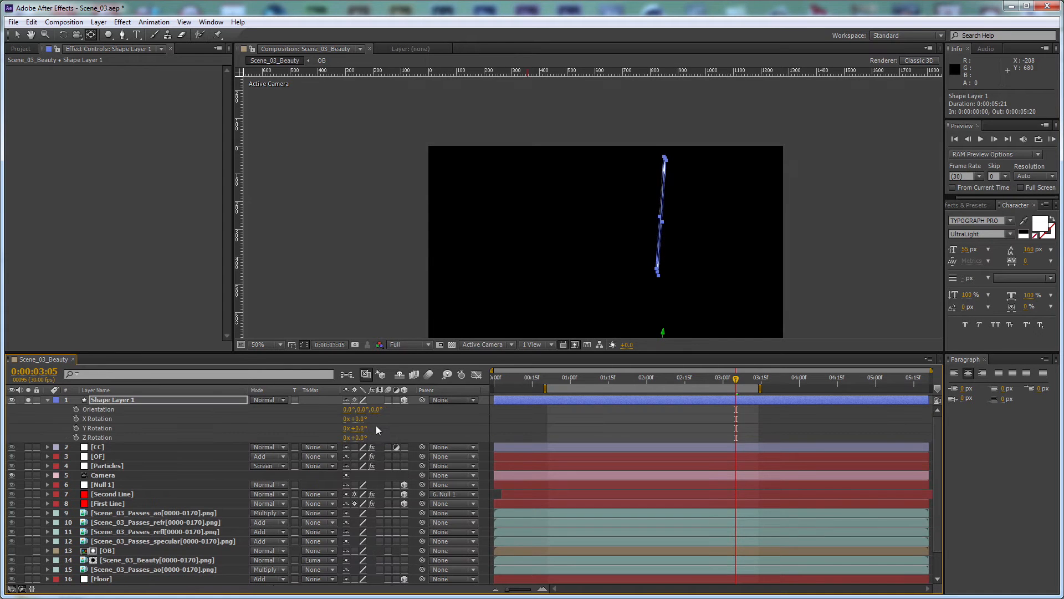
{"action": "left_click_drag", "start_coordinate": [360, 420], "coordinate": [414, 427]}
{"action": "key", "text": "ctrl+z"}
{"action": "key", "text": "ctrl+z"}
{"action": "key", "text": "ctrl+z"}
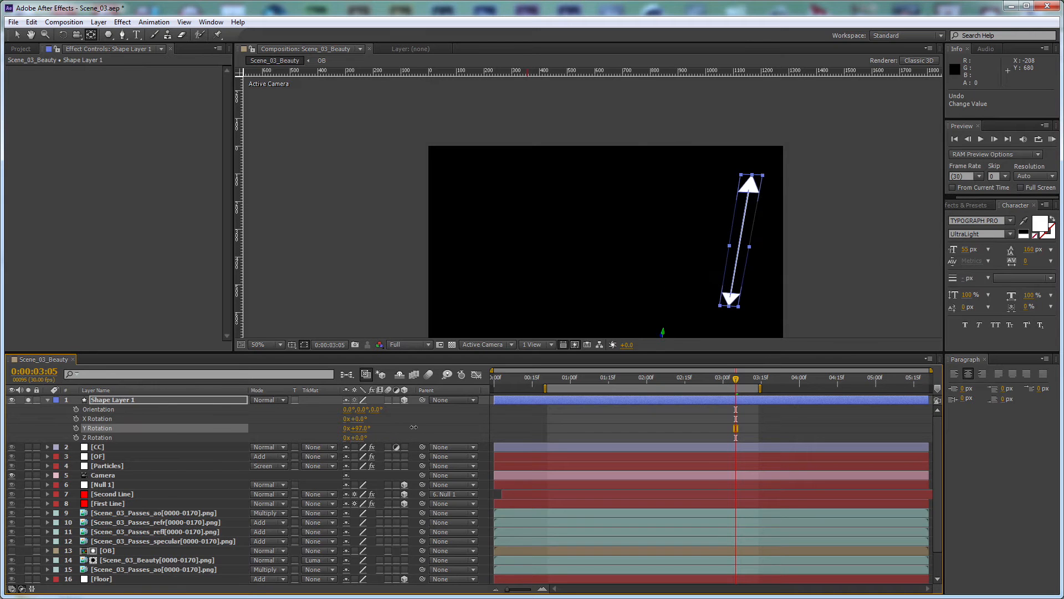
{"action": "left_click", "coordinate": [364, 429]}
{"action": "type", "text": "90"}
{"action": "key", "text": "Return"}
Step: Move Shape Layer 1 in front of the lenses, setting its position to about -72, 148.3, -6
{"action": "key", "text": "p"}
{"action": "left_click_drag", "start_coordinate": [347, 409], "coordinate": [290, 413]}
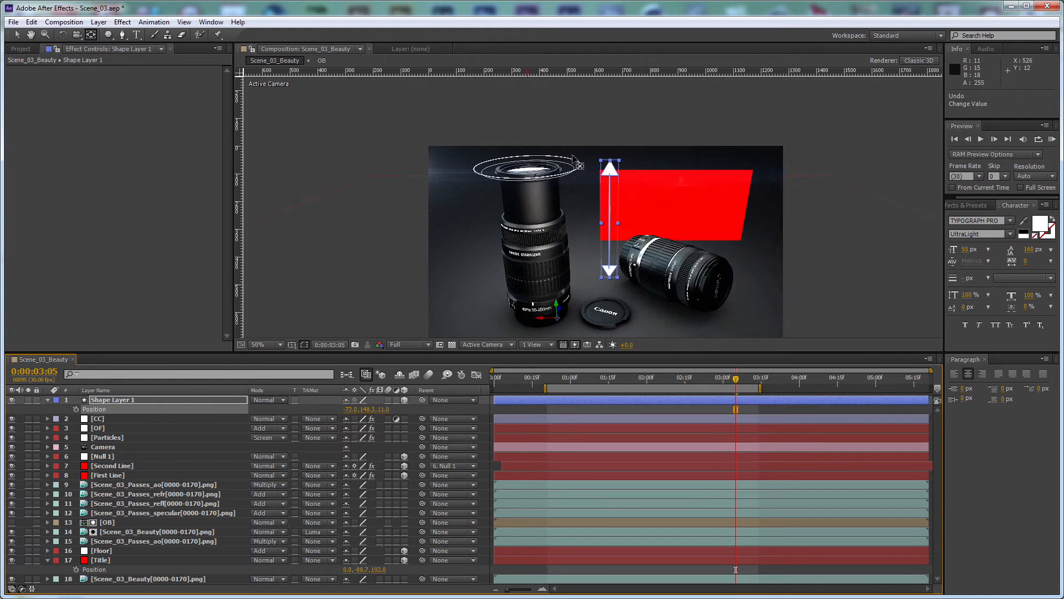
{"action": "key", "text": "slash"}
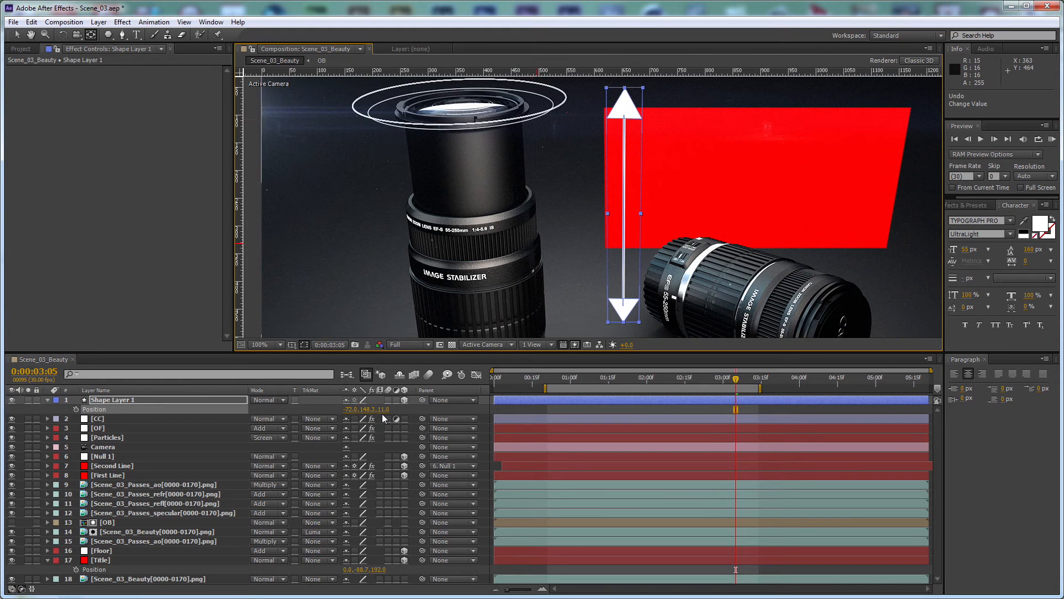
{"action": "mouse_move", "coordinate": [379, 409]}
{"action": "left_mouse_down"}
{"action": "mouse_move", "coordinate": [363, 409]}
{"action": "mouse_move", "coordinate": [381, 409]}
{"action": "left_mouse_up"}
Step: Set the scale of Shape Layer 1 to 60%
{"action": "key", "text": "s"}
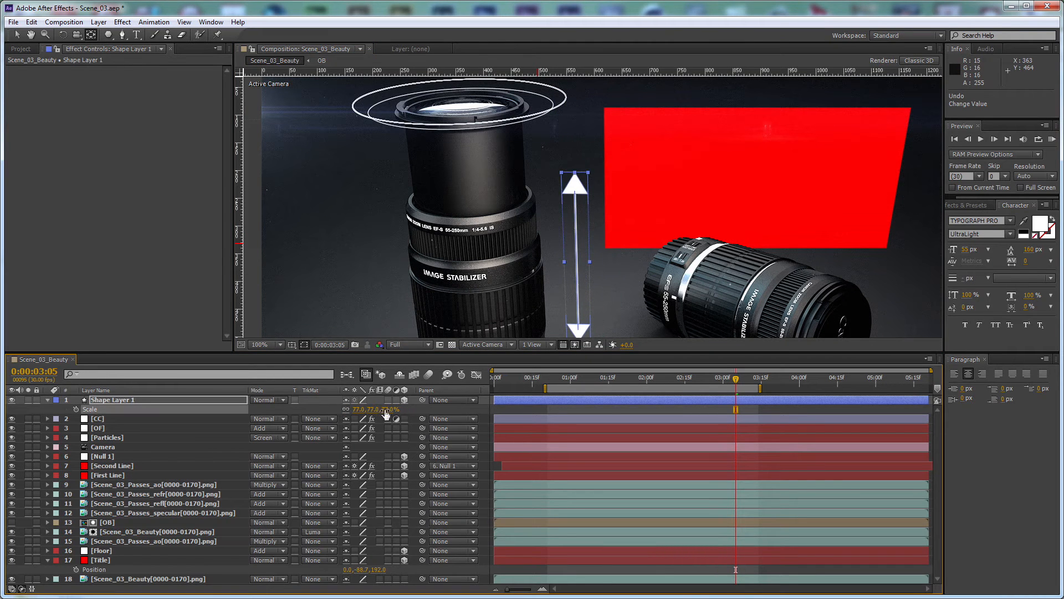
{"action": "left_click", "coordinate": [389, 409]}
{"action": "type", "text": "60"}
{"action": "key", "text": "Return"}
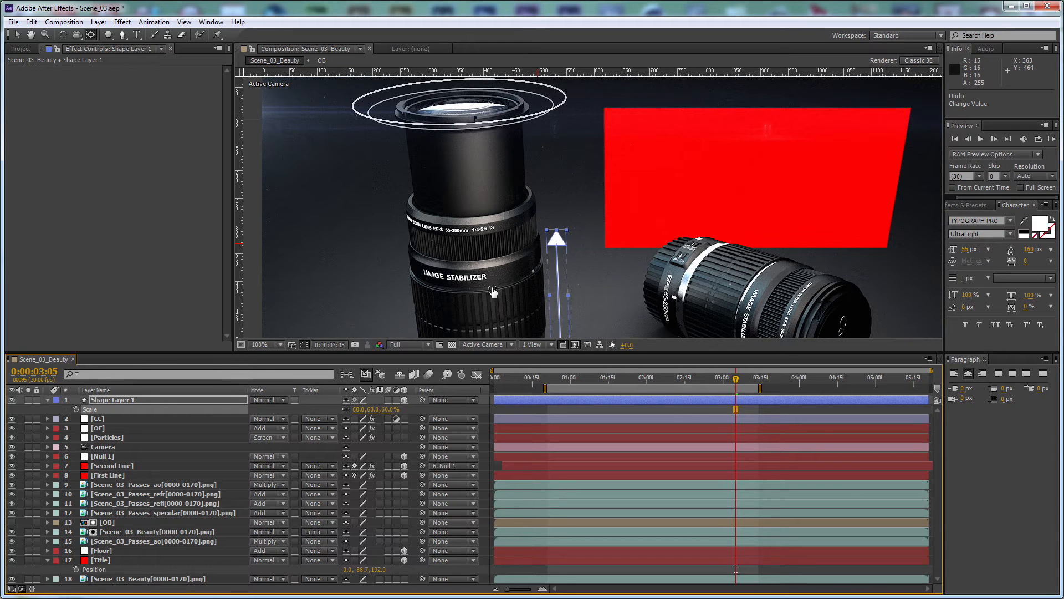
Step: Raise Shape Layer 1 beside the upright lens's extended barrel, to a position of about -129.1, -64.1, 46.5
{"action": "key", "text": "p"}
{"action": "key", "text": "space"}
{"action": "left_click_drag", "start_coordinate": [596, 278], "coordinate": [587, 225]}
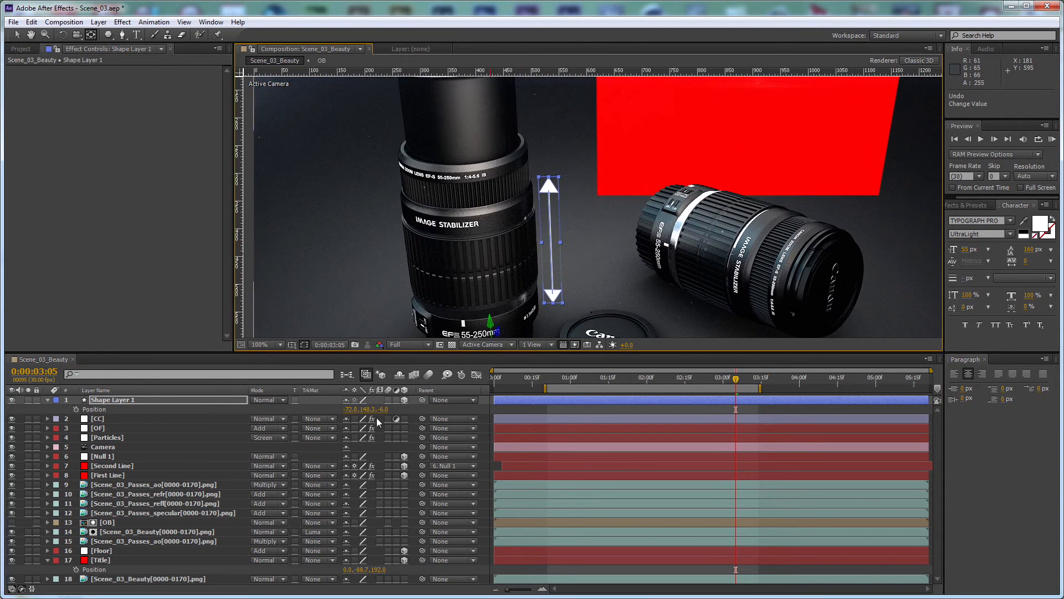
{"action": "left_click_drag", "start_coordinate": [366, 409], "coordinate": [317, 410]}
{"action": "key", "text": "space"}
{"action": "left_click_drag", "start_coordinate": [603, 115], "coordinate": [600, 143]}
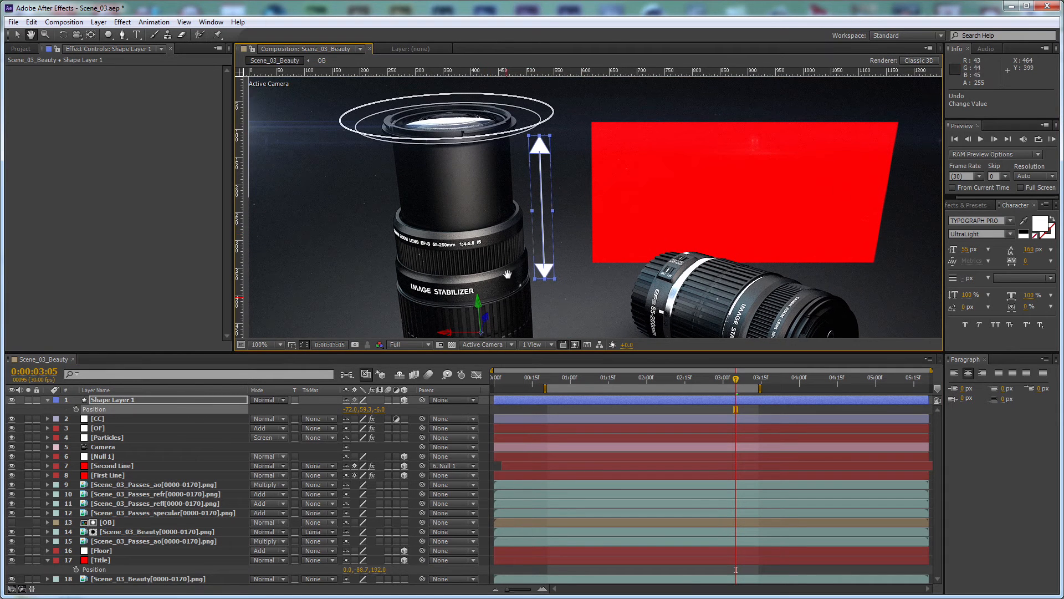
{"action": "left_click_drag", "start_coordinate": [491, 300], "coordinate": [546, 172]}
{"action": "left_click_drag", "start_coordinate": [615, 133], "coordinate": [602, 154]}
{"action": "key", "text": "shift+Up"}
{"action": "key", "text": "shift+Up"}
{"action": "key", "text": "shift+Up"}
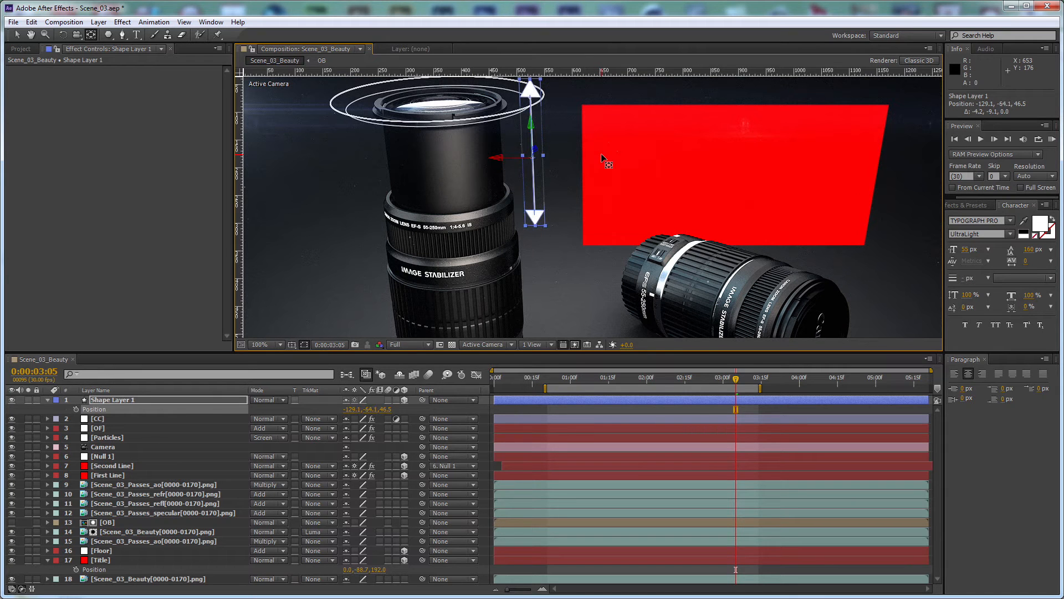
Step: Scale Shape Layer 1 down to 43% and fine-tune its position to about -131.6, -69.5, 46.5 beside the lens's top section
{"action": "key", "text": "shift+s"}
{"action": "left_click_drag", "start_coordinate": [391, 419], "coordinate": [379, 419]}
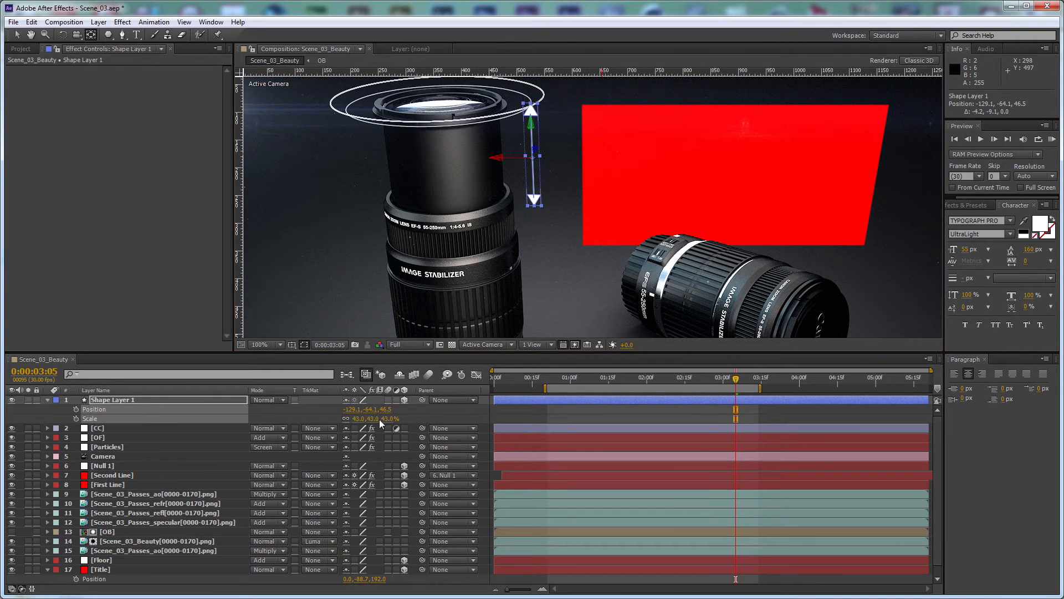
{"action": "left_click_drag", "start_coordinate": [565, 171], "coordinate": [541, 204]}
{"action": "key", "text": "shift+Up"}
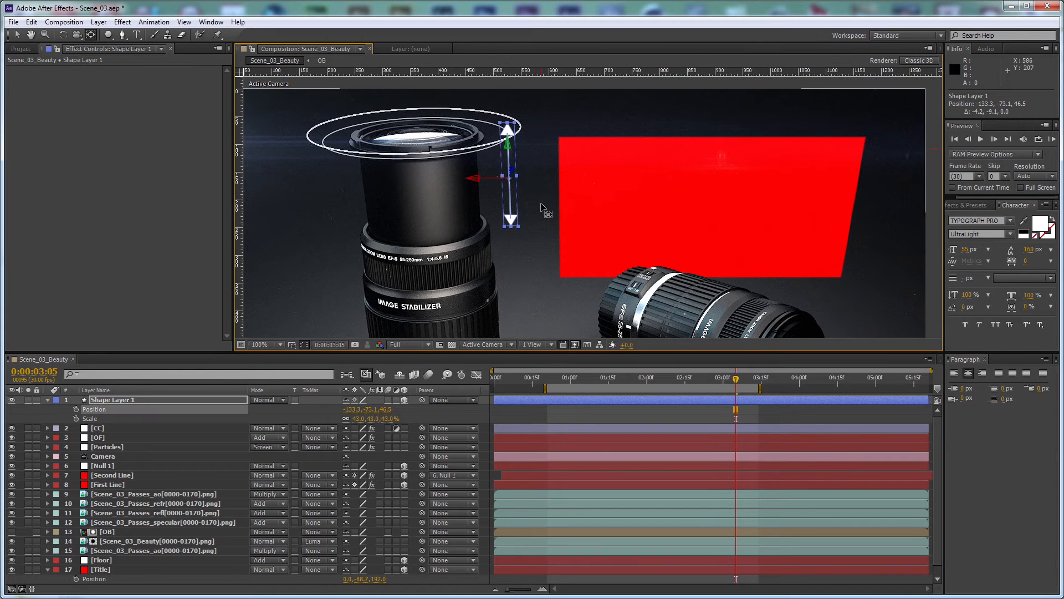
{"action": "key", "text": "Down"}
{"action": "key", "text": "Down"}
{"action": "key", "text": "Down"}
Step: Scrub through Scene_03_Beauty up to 0:00:03:18 to check how the arrow follows the lens, and collapse Shape Layer 1
{"action": "left_click", "coordinate": [553, 378]}
{"action": "left_click_drag", "start_coordinate": [552, 381], "coordinate": [769, 388]}
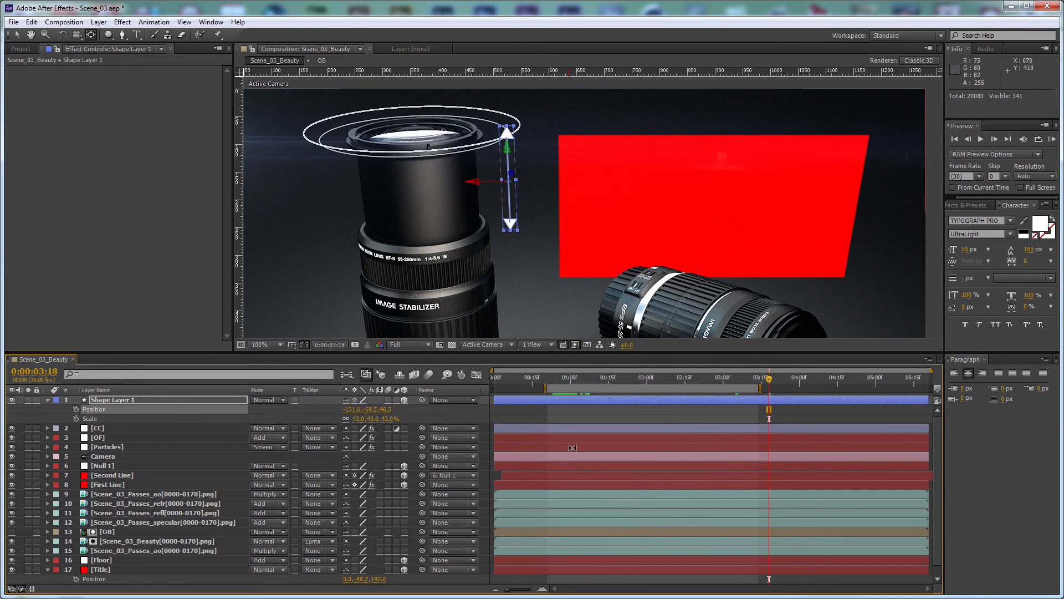
{"action": "left_click", "coordinate": [573, 412]}
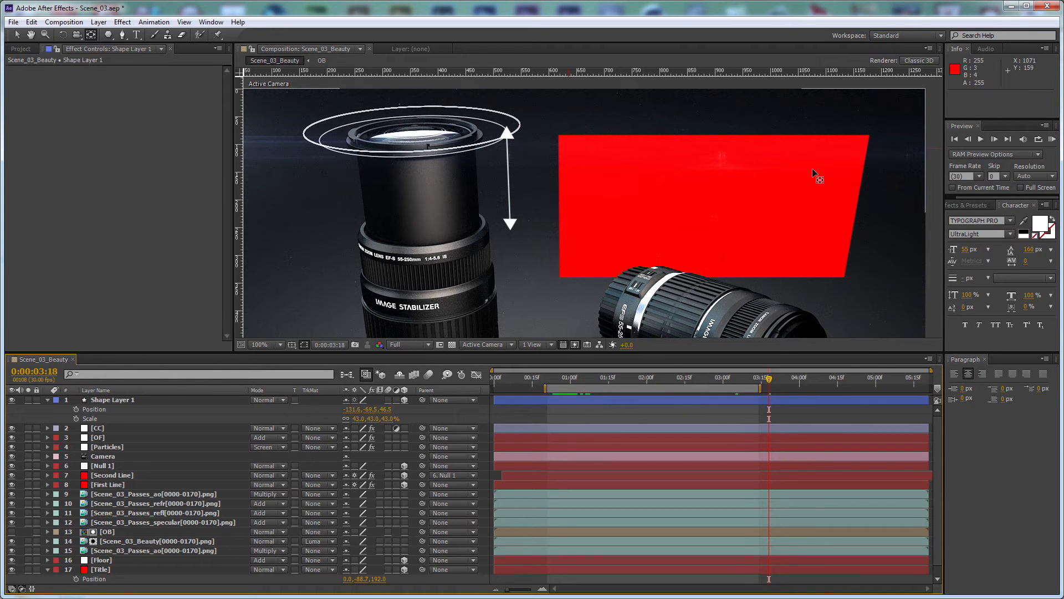
{"action": "key", "text": "h"}
{"action": "left_click_drag", "start_coordinate": [743, 147], "coordinate": [694, 167]}
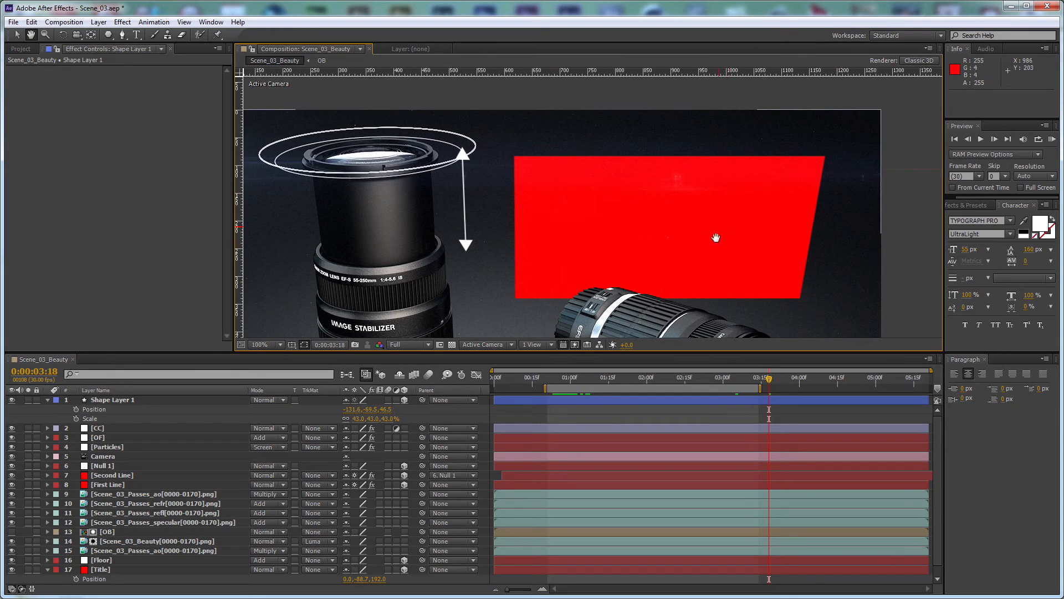
{"action": "left_click", "coordinate": [48, 399]}
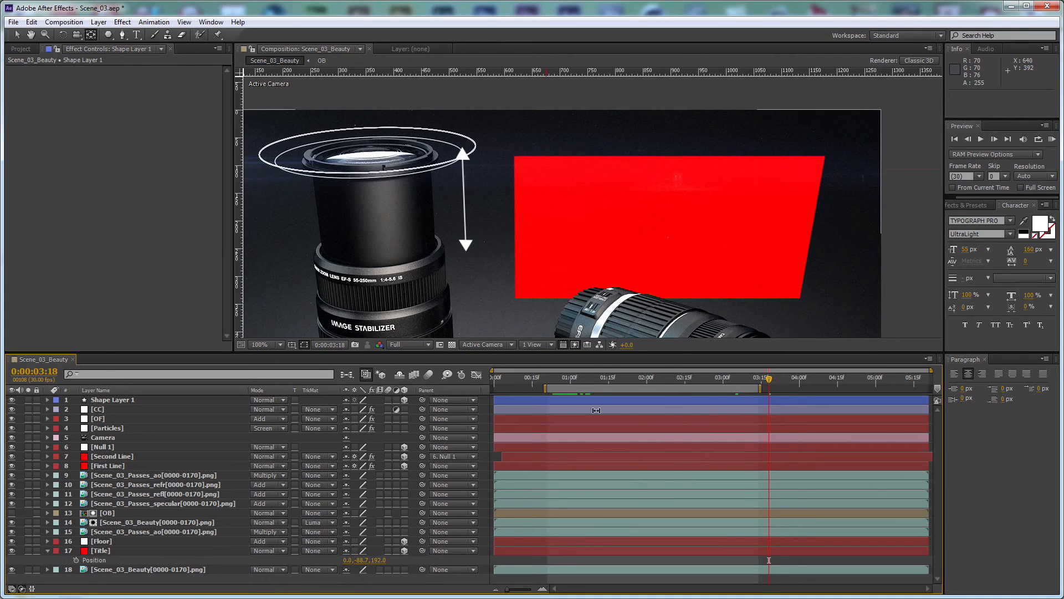
{"action": "key", "text": "ctrl+n"}
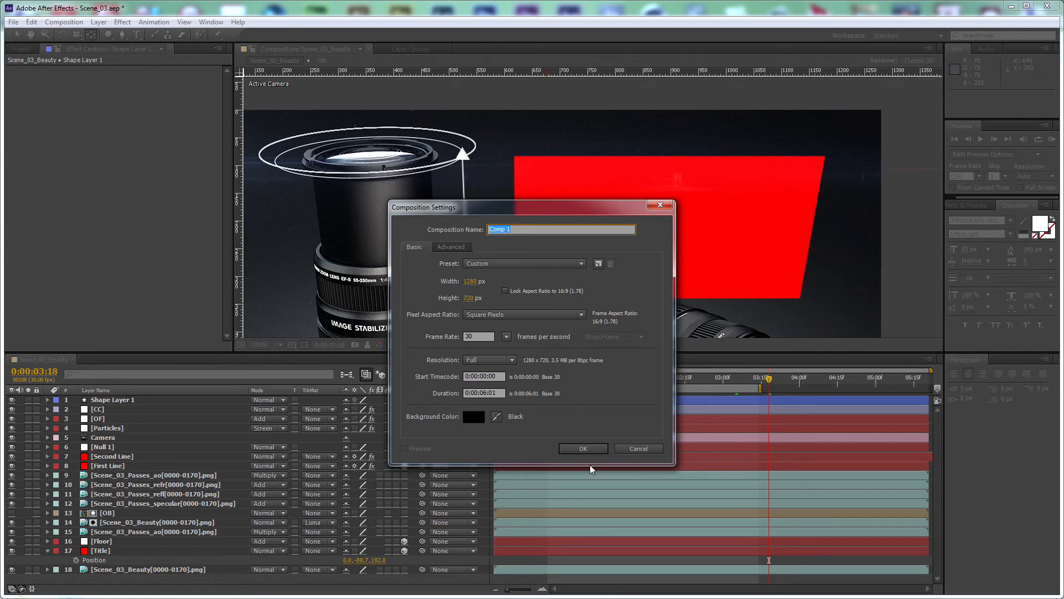
{"action": "key", "text": "Escape"}
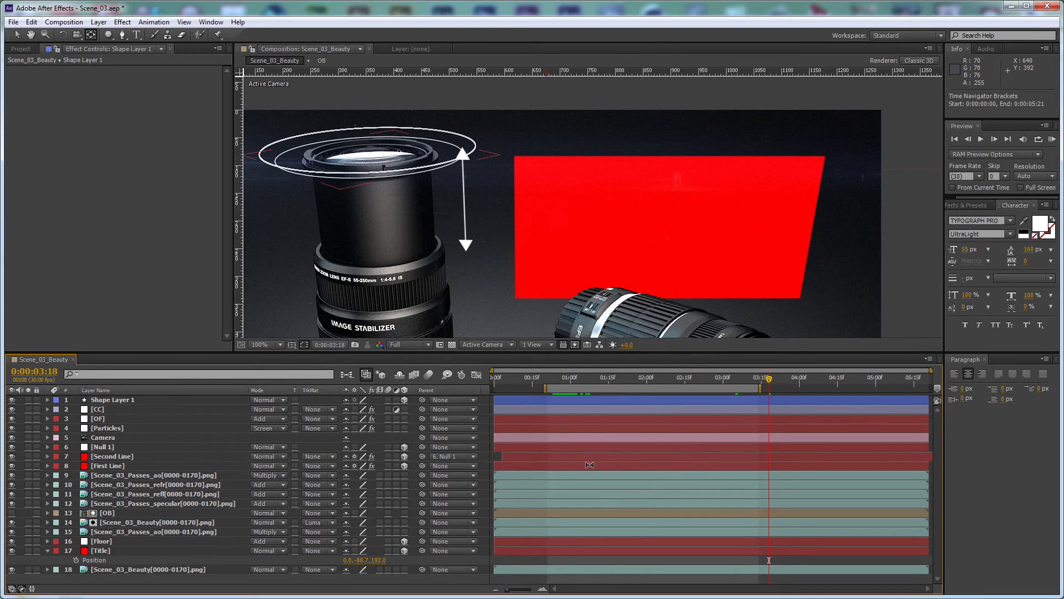
{"action": "key", "text": "End"}
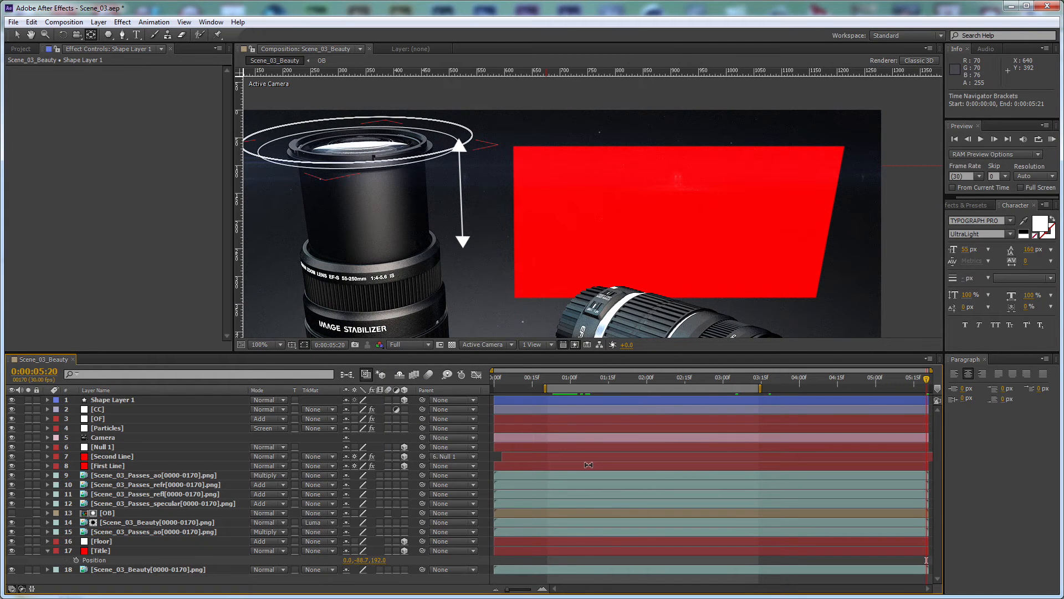
{"action": "key", "text": "ctrl+k"}
{"action": "left_click", "coordinate": [485, 392]}
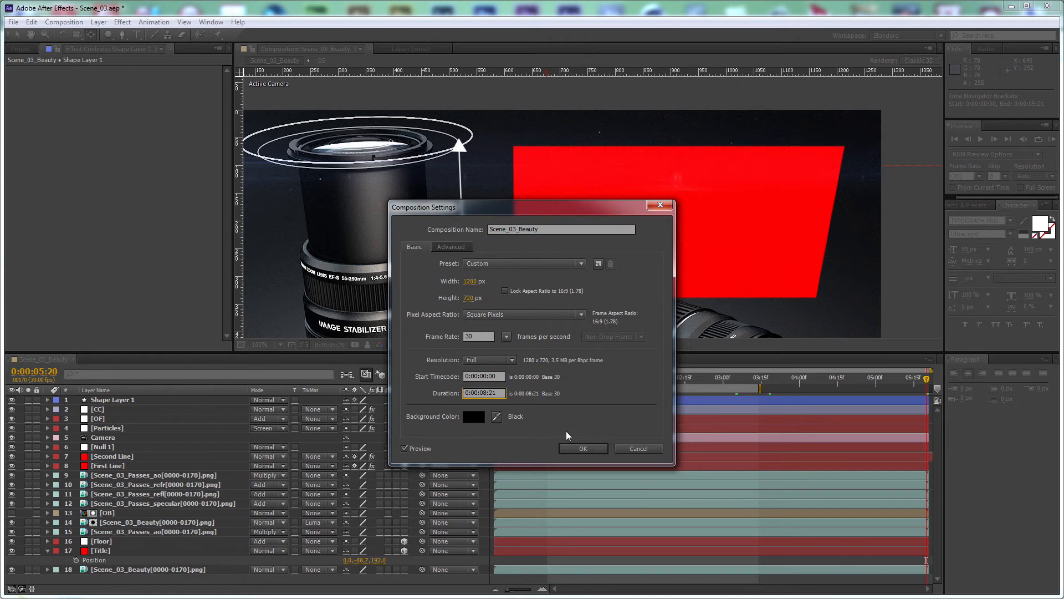
{"action": "left_click", "coordinate": [582, 232]}
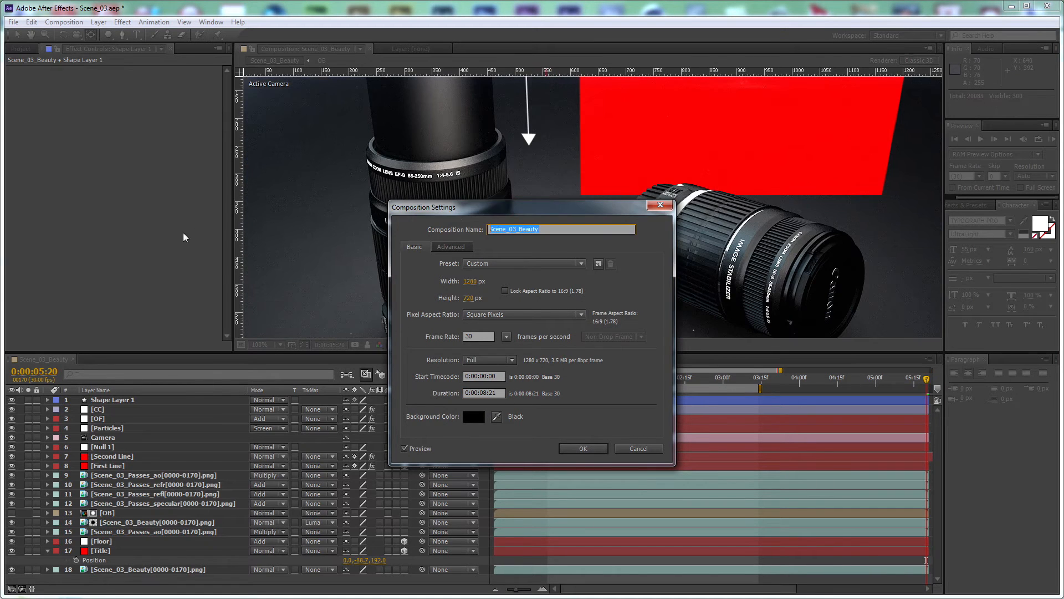
{"action": "type", "text": "Number"}
{"action": "left_click", "coordinate": [583, 449]}
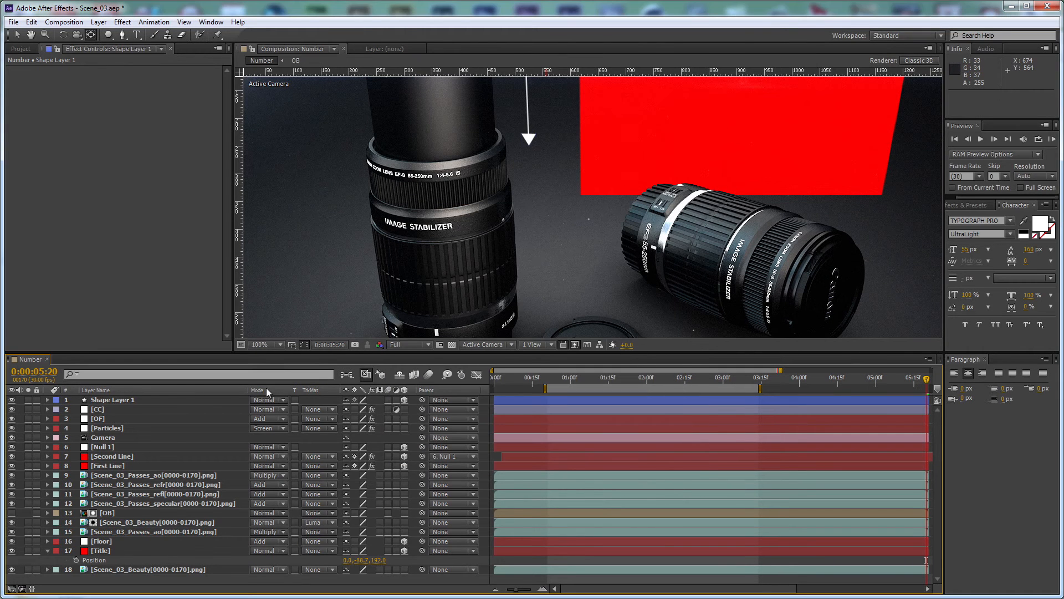
{"action": "key", "text": "ctrl+z"}
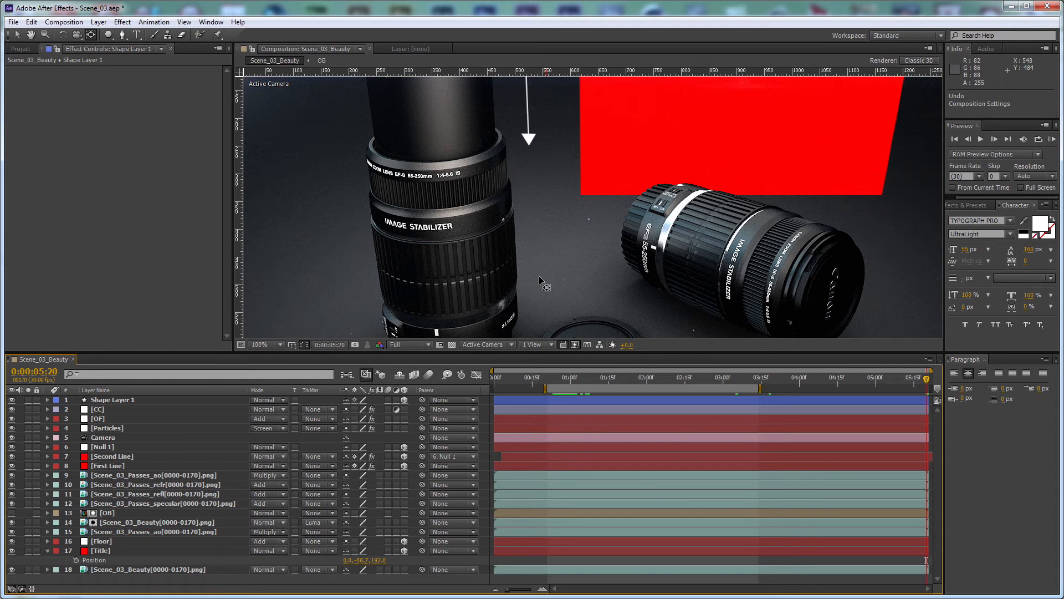
Step: Create a new 1280 × 720 composition named Numbers at 30 fps with a duration of 0:00:08:21
{"action": "key", "text": "ctrl+n"}
{"action": "type", "text": "Numbers"}
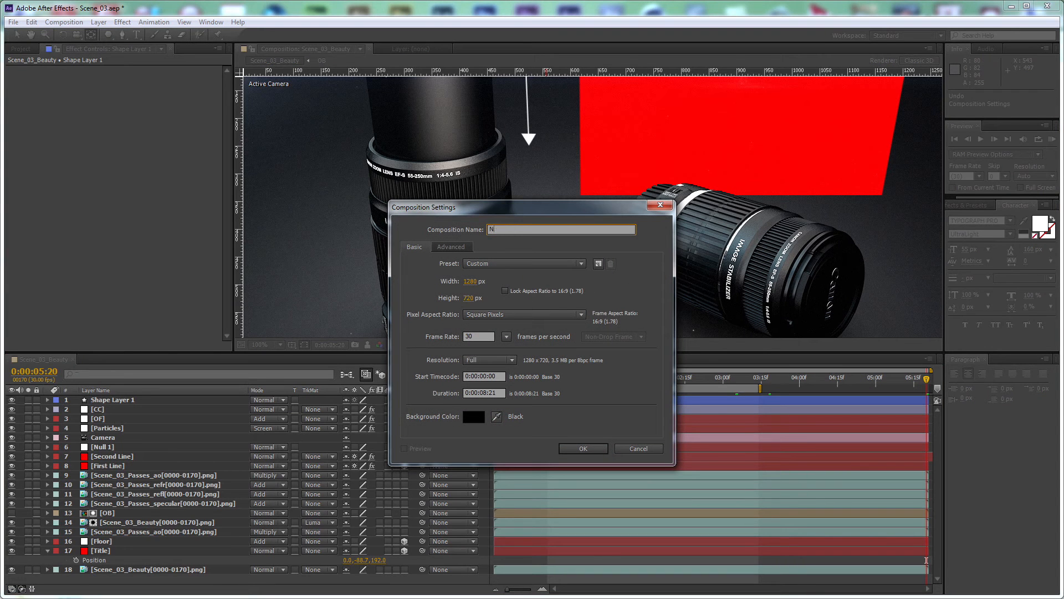
{"action": "left_click", "coordinate": [586, 447]}
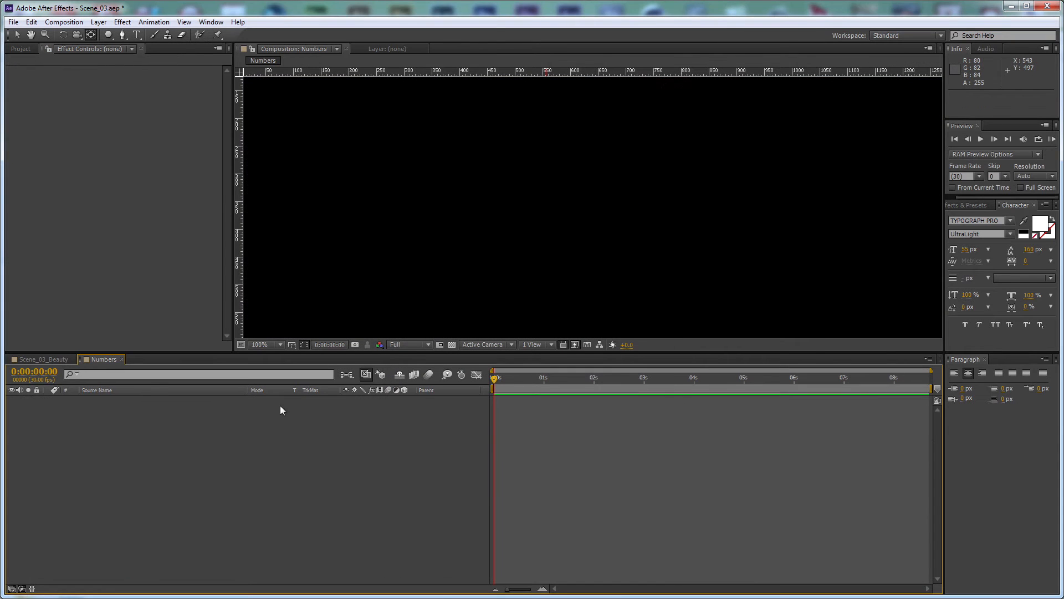
Step: Switch the time display to frames with the playhead at frame 250, and hide the rulers
{"action": "left_click", "coordinate": [32, 377], "text": "ctrl"}
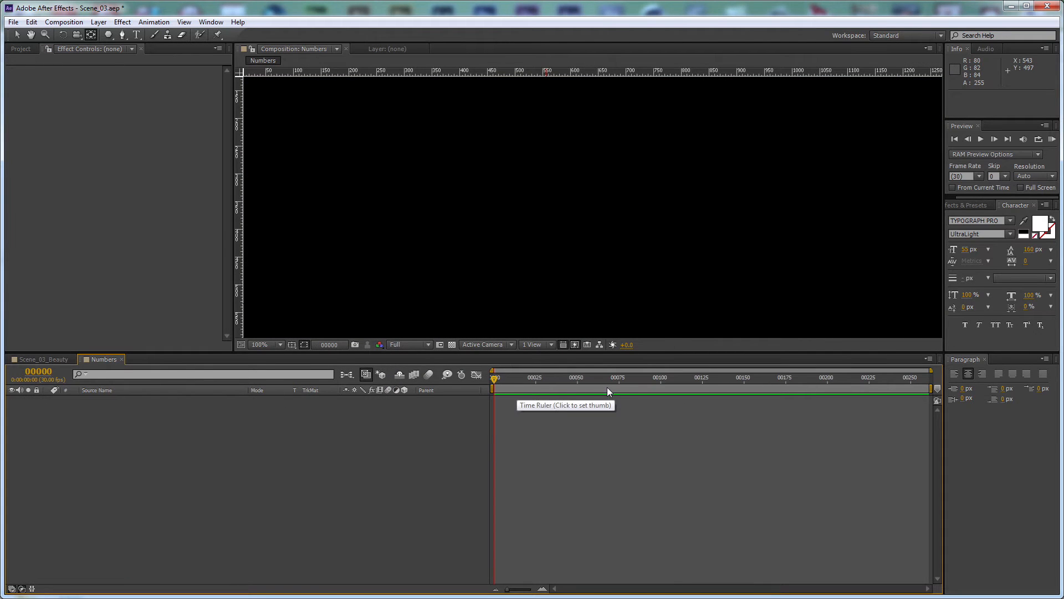
{"action": "left_click_drag", "start_coordinate": [612, 384], "coordinate": [713, 386]}
{"action": "left_click_drag", "start_coordinate": [897, 389], "coordinate": [911, 389]}
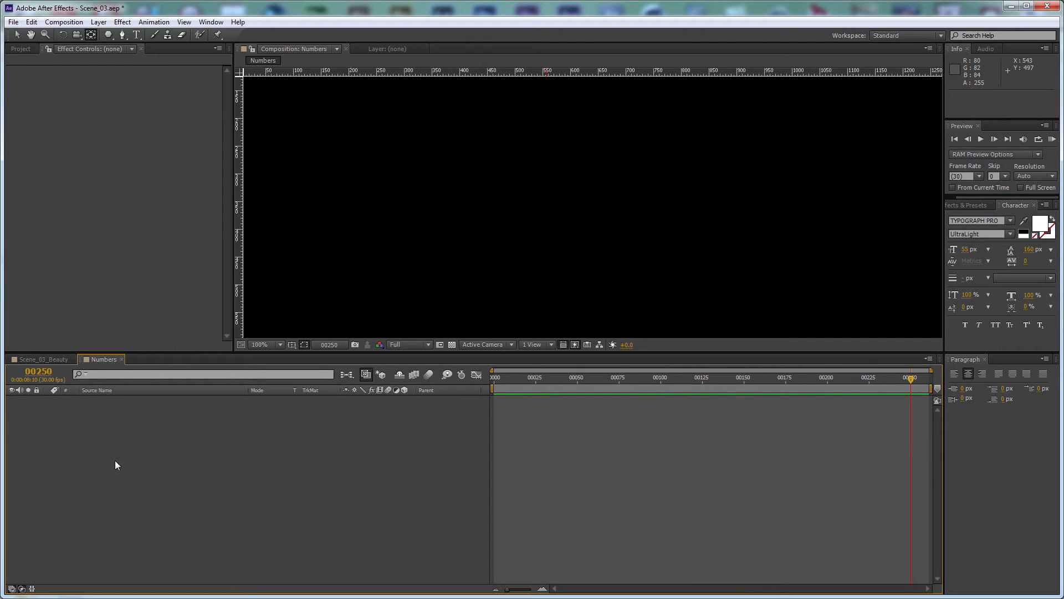
{"action": "scroll", "coordinate": [486, 214], "scroll_direction": "down", "scroll_amount": 2}
{"action": "key", "text": "ctrl+r"}
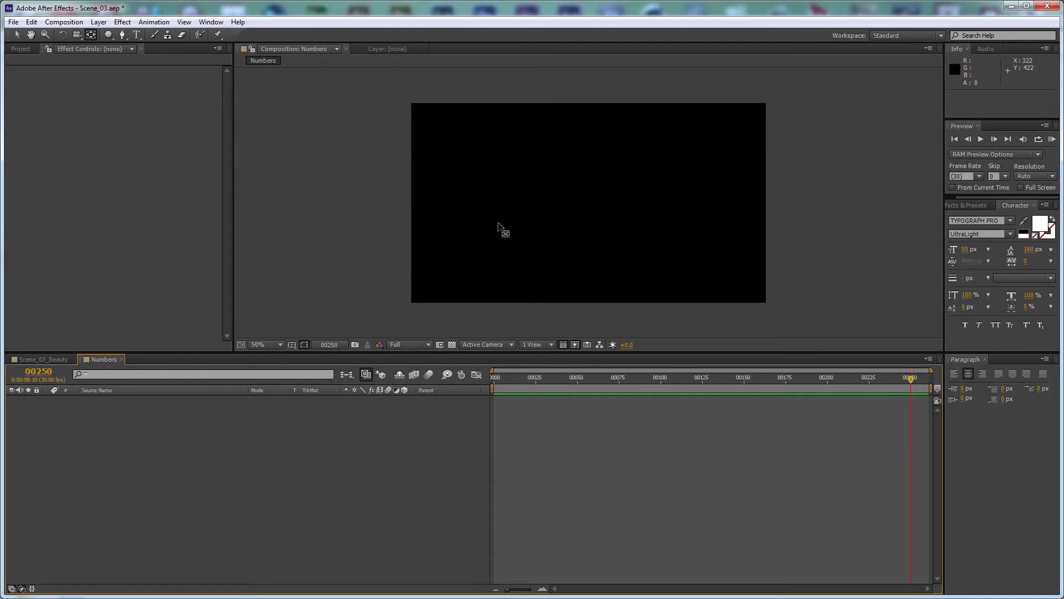
Step: Add a black solid at the full composition size of 1280 × 720 px
{"action": "key", "text": "ctrl+y"}
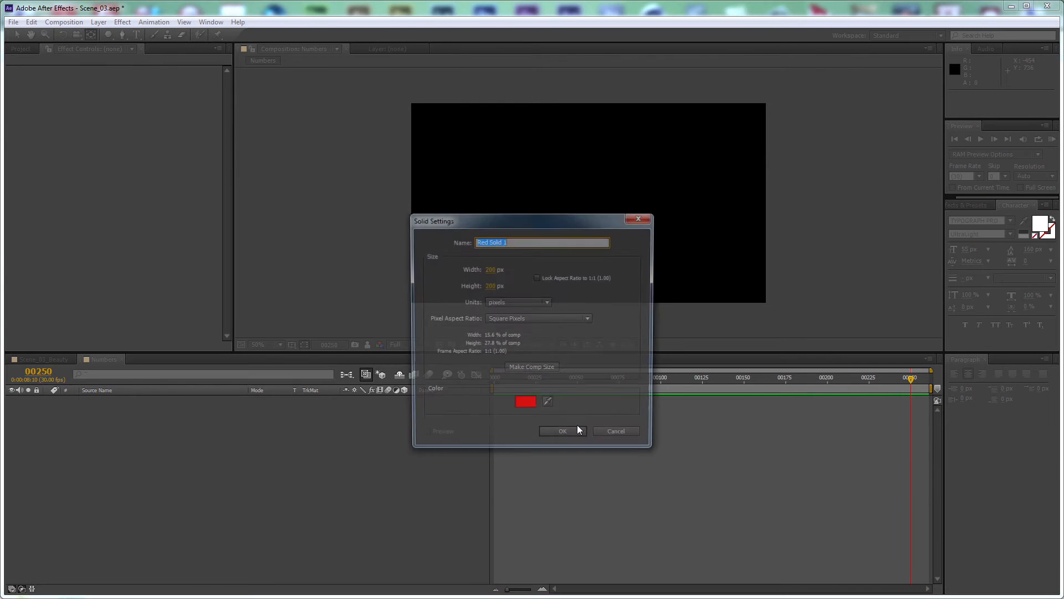
{"action": "left_click", "coordinate": [532, 407]}
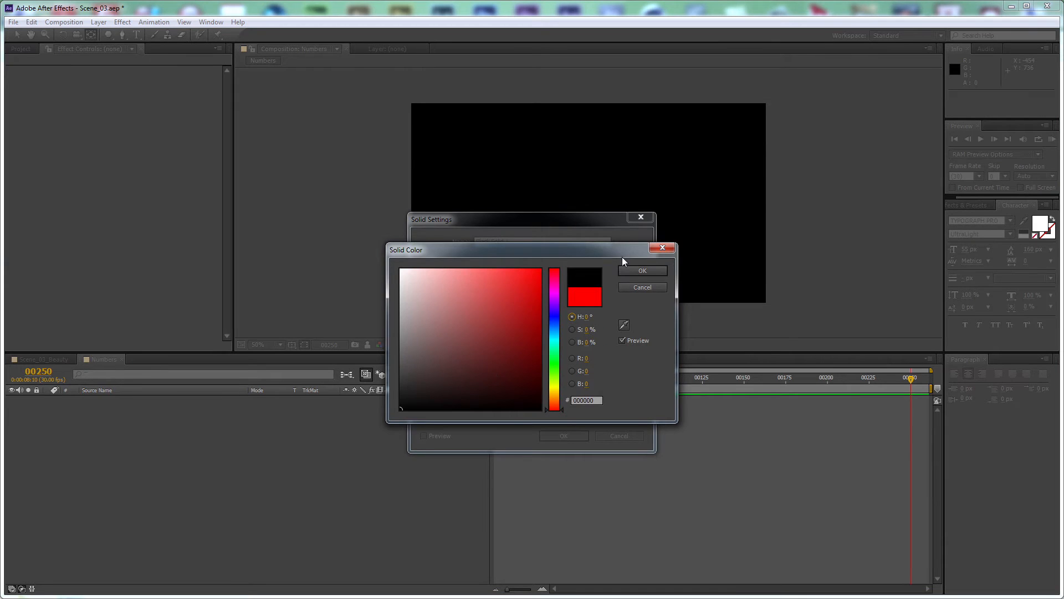
{"action": "left_click", "coordinate": [635, 271]}
{"action": "left_click", "coordinate": [544, 366]}
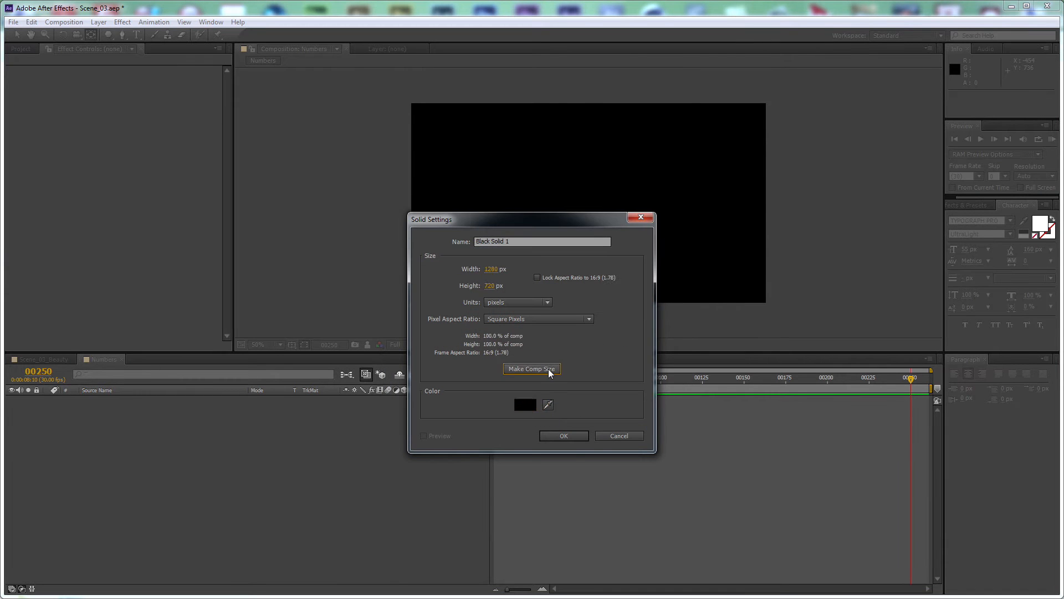
{"action": "left_click", "coordinate": [568, 436]}
Step: Apply the Timecode effect to the black solid and set its Display Format to Frame numbers
{"action": "left_click", "coordinate": [123, 21]}
{"action": "mouse_move", "coordinate": [199, 554]}
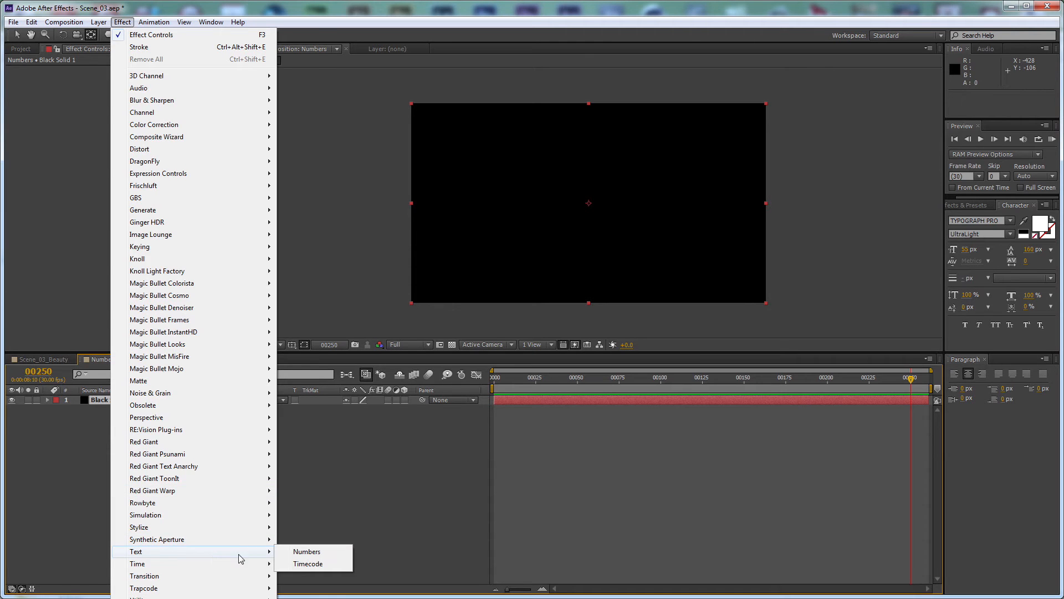
{"action": "left_click", "coordinate": [308, 563]}
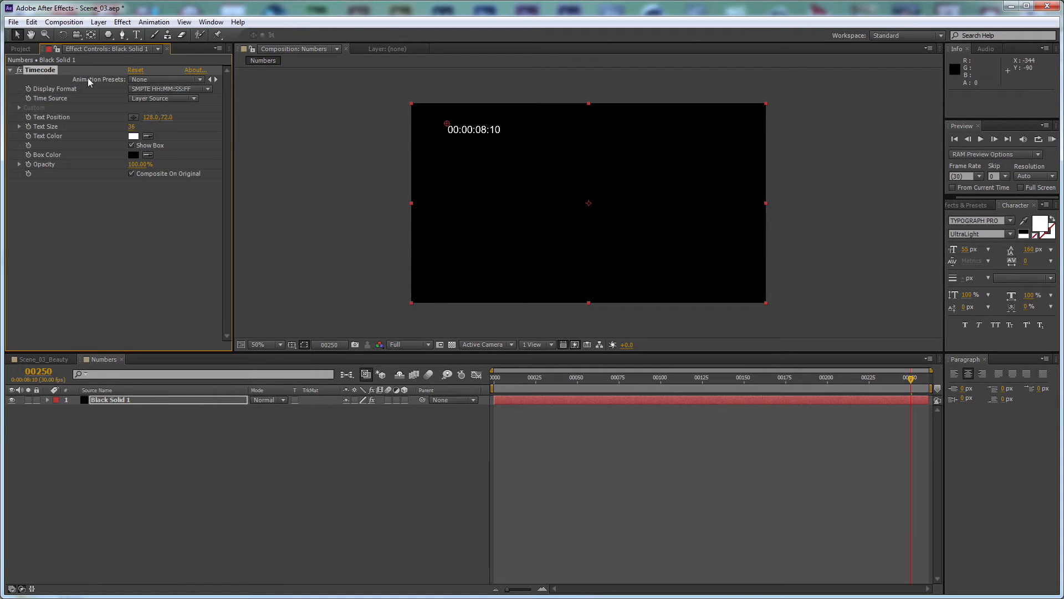
{"action": "left_click", "coordinate": [166, 88]}
{"action": "left_click", "coordinate": [183, 111]}
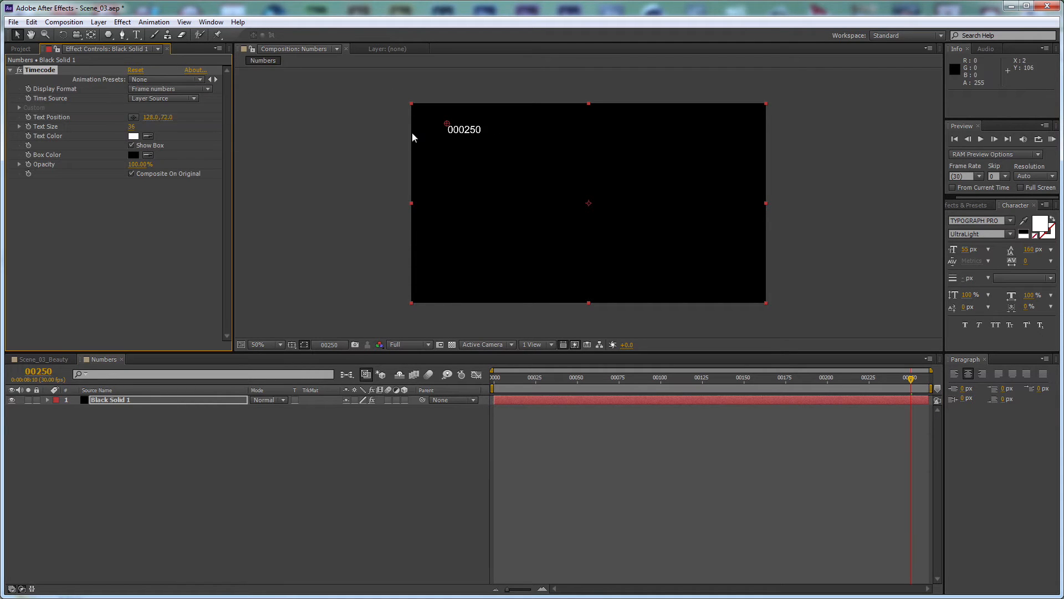
Step: Set the Timecode text size to 50 and place the number near the frame's centre at about 550, 291
{"action": "left_click_drag", "start_coordinate": [592, 379], "coordinate": [631, 379]}
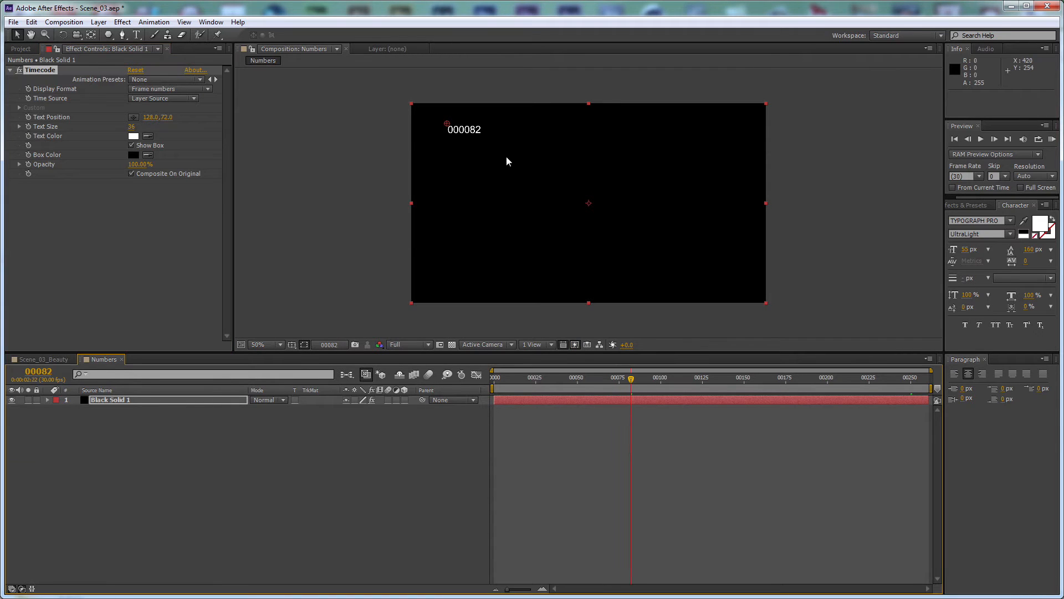
{"action": "left_click_drag", "start_coordinate": [448, 124], "coordinate": [573, 184]}
{"action": "left_click", "coordinate": [133, 126]}
{"action": "key", "text": "Return"}
{"action": "key", "text": "period"}
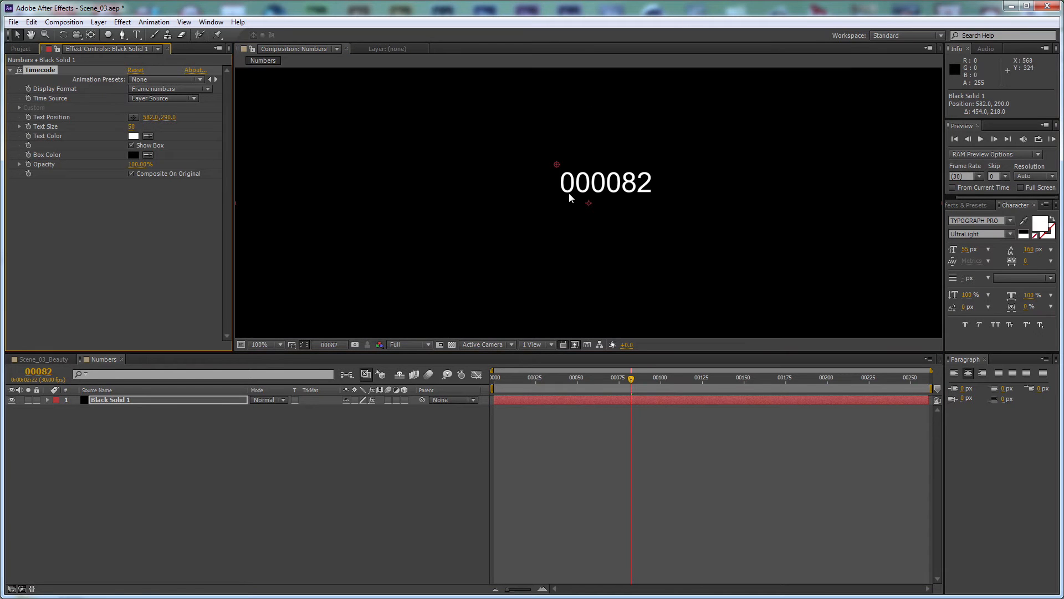
{"action": "left_click_drag", "start_coordinate": [557, 168], "coordinate": [539, 168]}
Step: Trim the Numbers composition to its work area so that it ends at frame 250
{"action": "left_click_drag", "start_coordinate": [631, 380], "coordinate": [910, 389]}
{"action": "right_click", "coordinate": [836, 389]}
{"action": "left_click", "coordinate": [870, 420]}
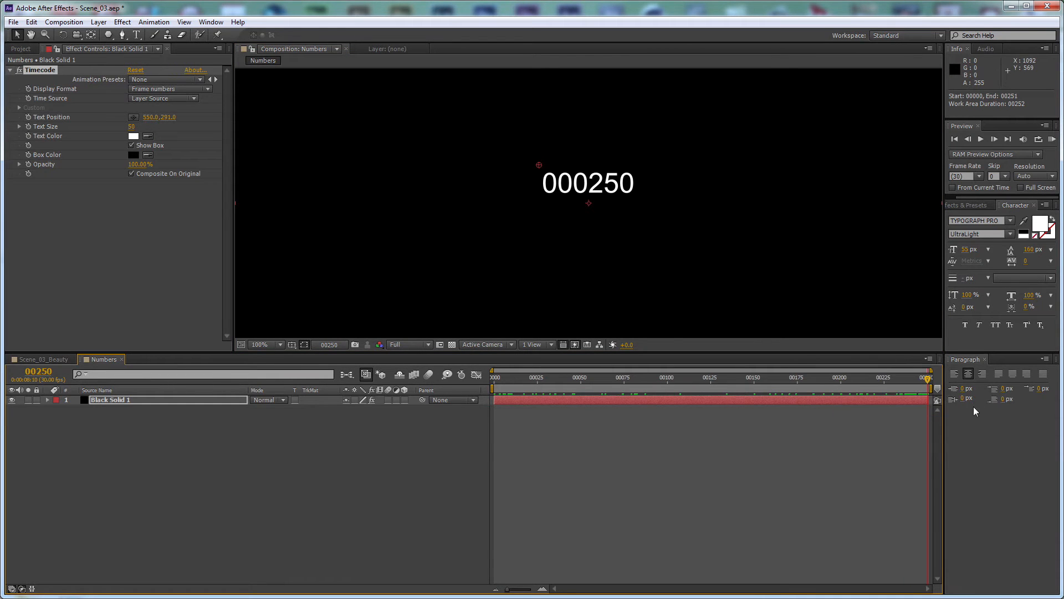
{"action": "left_click_drag", "start_coordinate": [930, 379], "coordinate": [978, 389]}
{"action": "left_click", "coordinate": [229, 397]}
{"action": "key", "text": "q"}
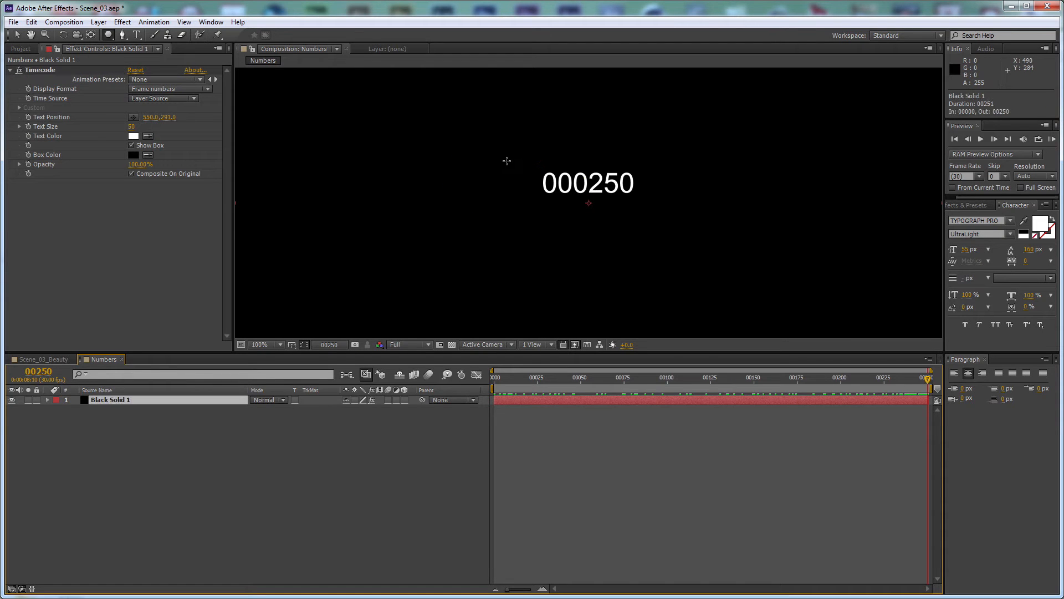
{"action": "left_click_drag", "start_coordinate": [504, 159], "coordinate": [615, 211]}
{"action": "key", "text": "ctrl+z"}
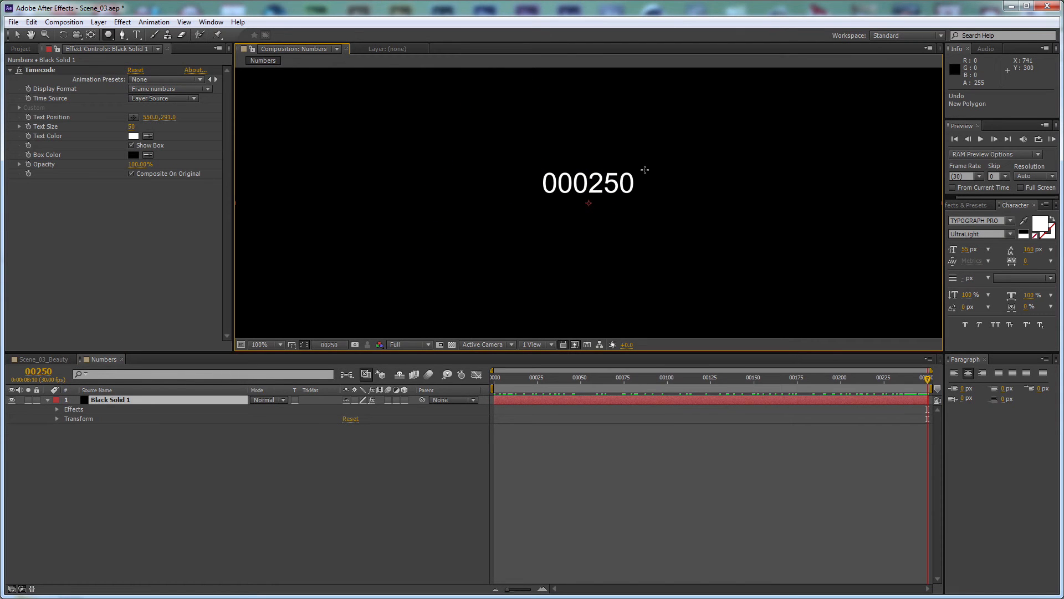
Step: Add a second black solid at composition size and move it horizontally to about -2, 360 so it covers the number's leading zeros
{"action": "key", "text": "ctrl+y"}
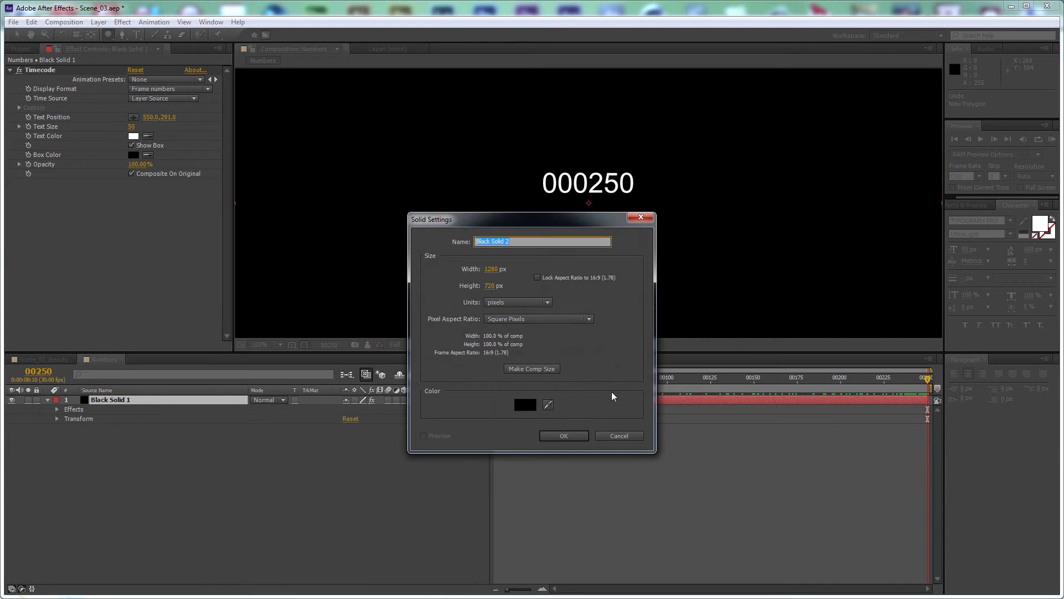
{"action": "left_click", "coordinate": [563, 435]}
{"action": "left_click_drag", "start_coordinate": [767, 214], "coordinate": [417, 216]}
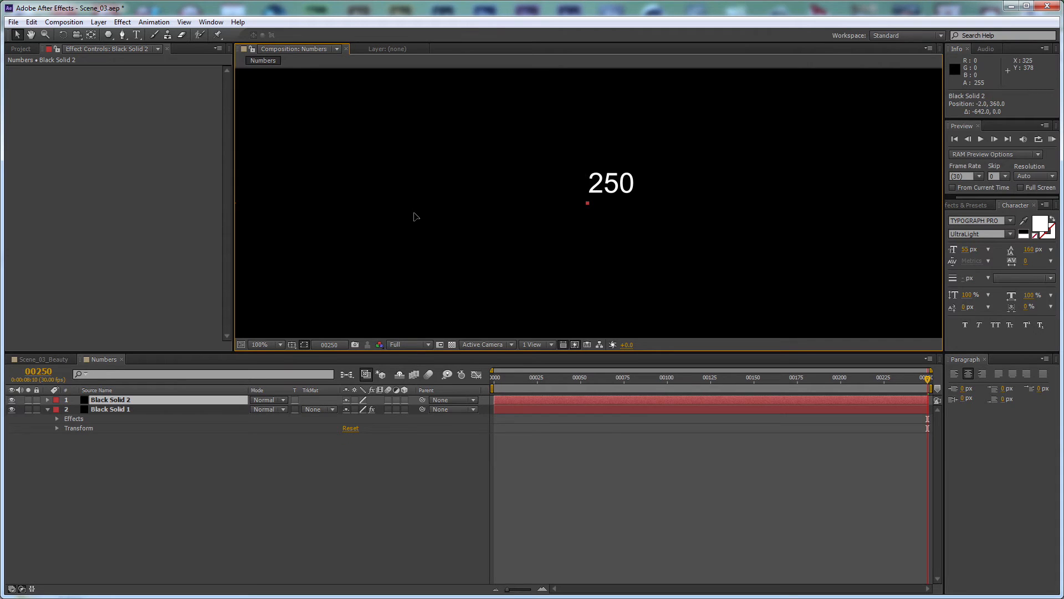
{"action": "key", "text": "Return"}
Step: Set the timecode solid's track matte to Alpha Inverted and check the counter up to frame 238
{"action": "left_click", "coordinate": [335, 411]}
{"action": "left_click", "coordinate": [341, 451]}
{"action": "left_click_drag", "start_coordinate": [593, 379], "coordinate": [906, 380]}
Step: Try nudging both black solids together to the left and back again to test how the matted number moves
{"action": "left_click_drag", "start_coordinate": [225, 531], "coordinate": [53, 397]}
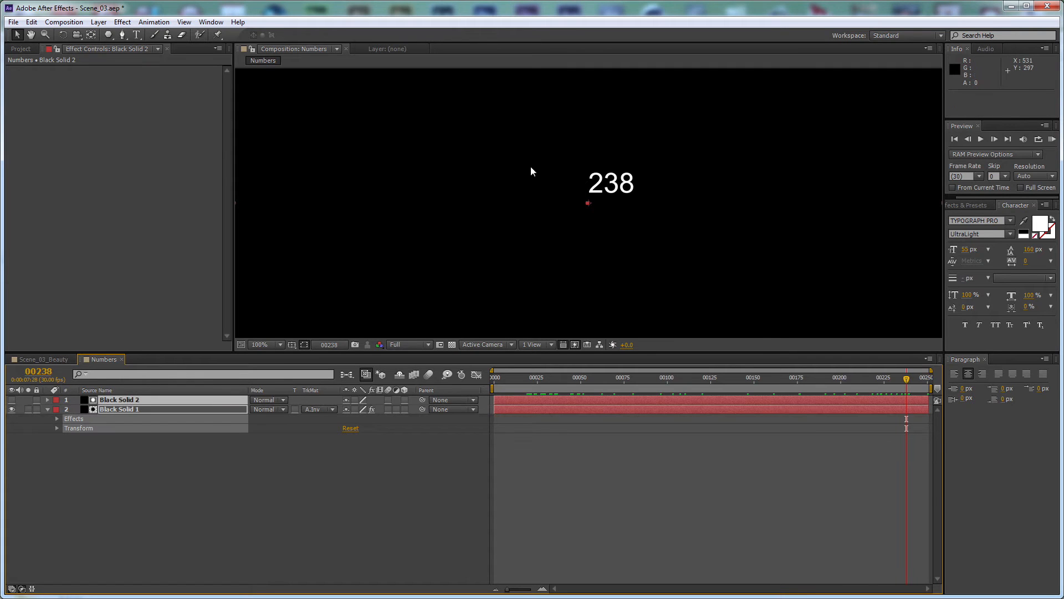
{"action": "scroll", "coordinate": [625, 164], "scroll_direction": "down", "scroll_amount": 1}
{"action": "key", "text": "shift+Left"}
{"action": "key", "text": "shift+Left"}
{"action": "key", "text": "shift+Left"}
{"action": "key", "text": "shift+Left"}
{"action": "key", "text": "shift+Left"}
{"action": "key", "text": "shift+Left"}
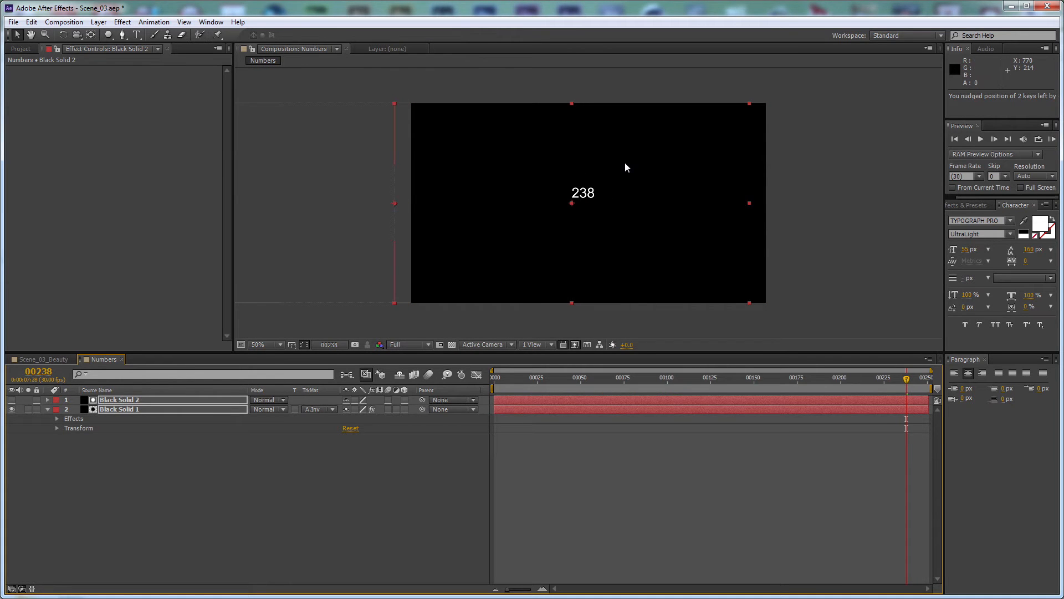
{"action": "key", "text": "shift+Right"}
{"action": "key", "text": "shift+Right"}
{"action": "key", "text": "shift+Right"}
{"action": "key", "text": "shift+Right"}
{"action": "key", "text": "shift+Right"}
{"action": "key", "text": "shift+Right"}
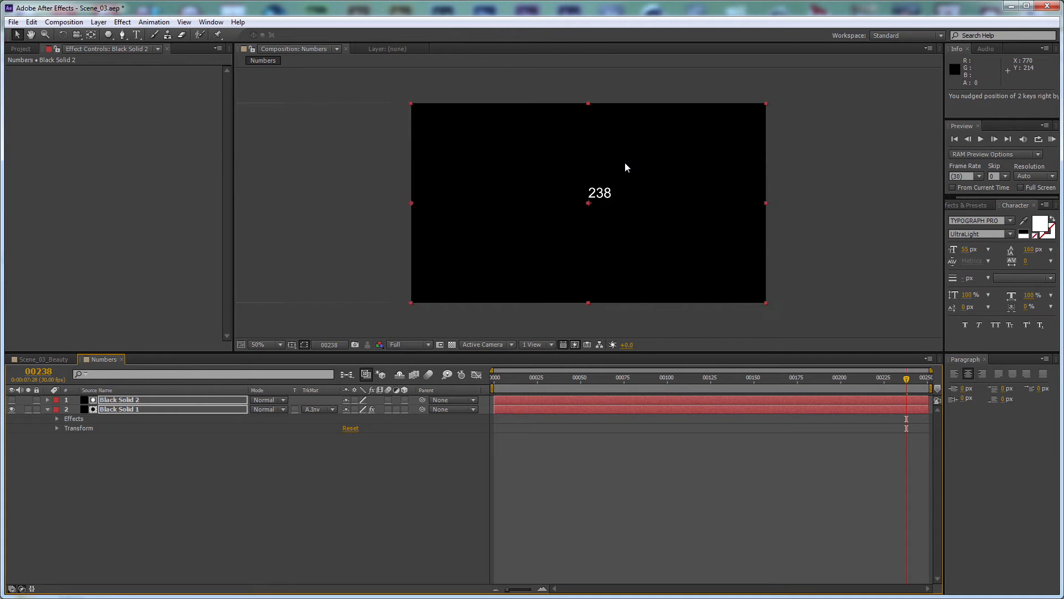
{"action": "key", "text": "period"}
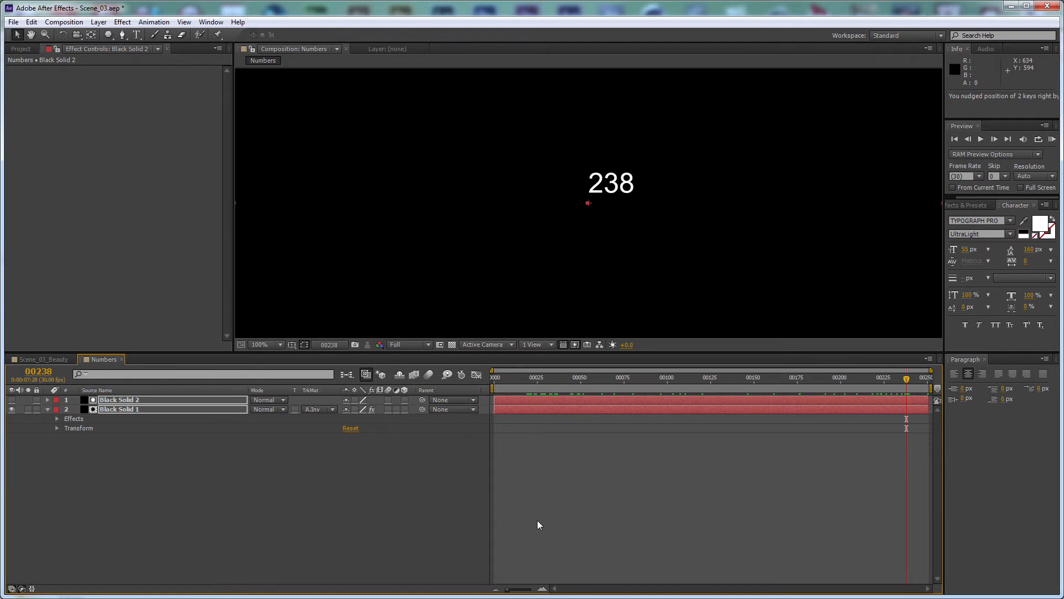
{"action": "left_click", "coordinate": [537, 527]}
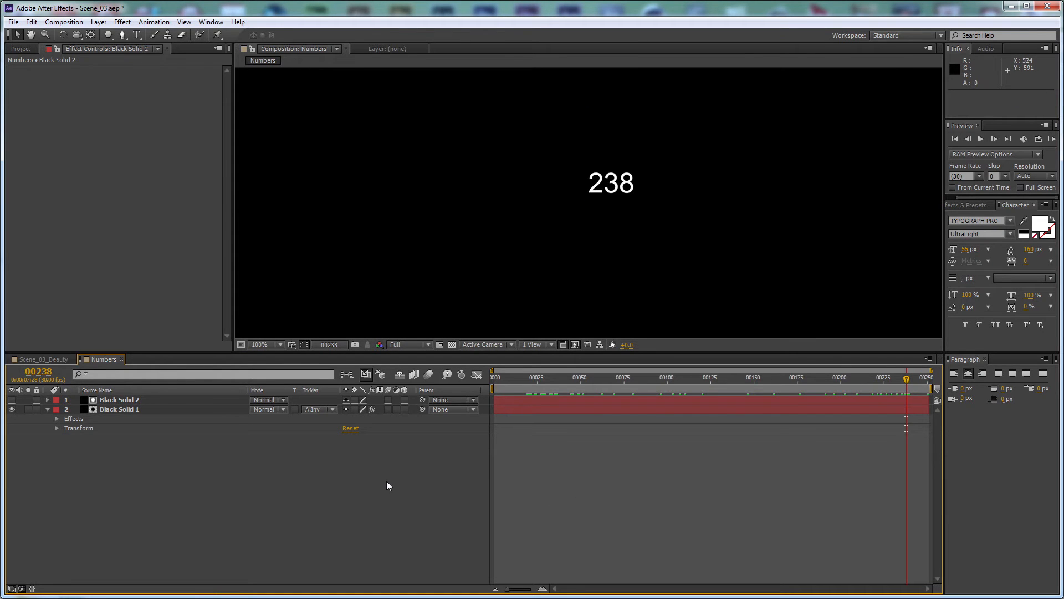
Step: Add a white (ffffff) solid at 1280 × 720 px and place it beneath both black solids
{"action": "key", "text": "ctrl+shift+y"}
{"action": "left_click", "coordinate": [518, 406]}
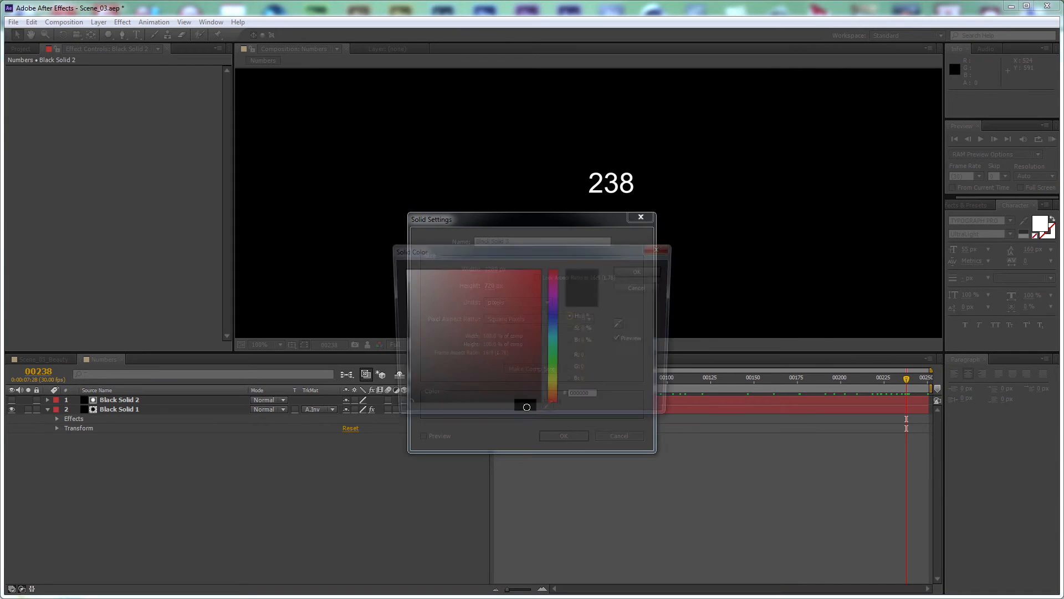
{"action": "type", "text": "ffffff"}
{"action": "left_click", "coordinate": [643, 270]}
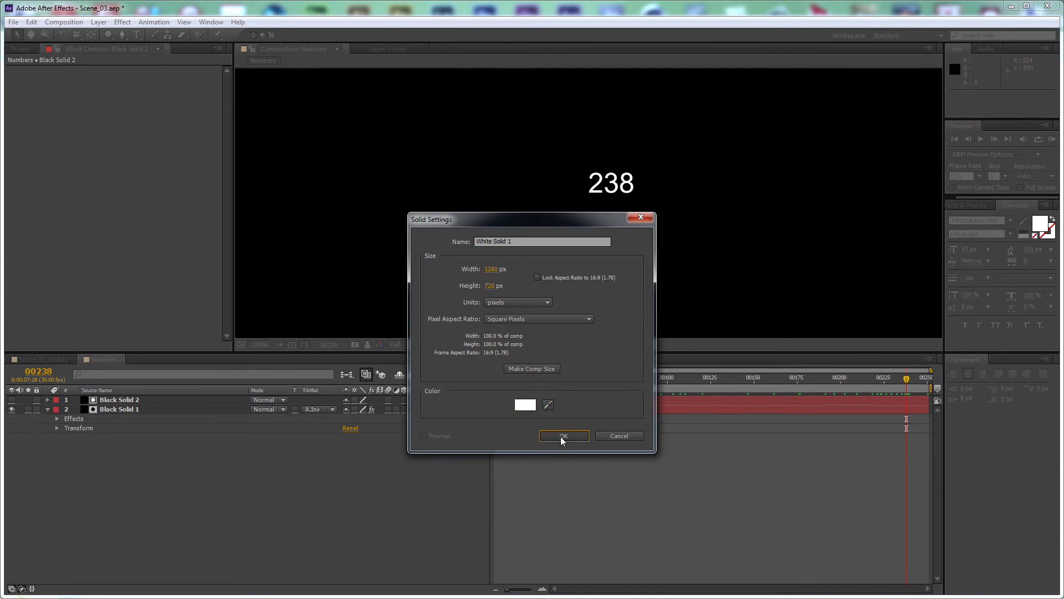
{"action": "left_click", "coordinate": [564, 436]}
{"action": "key", "text": "alt+Tab"}
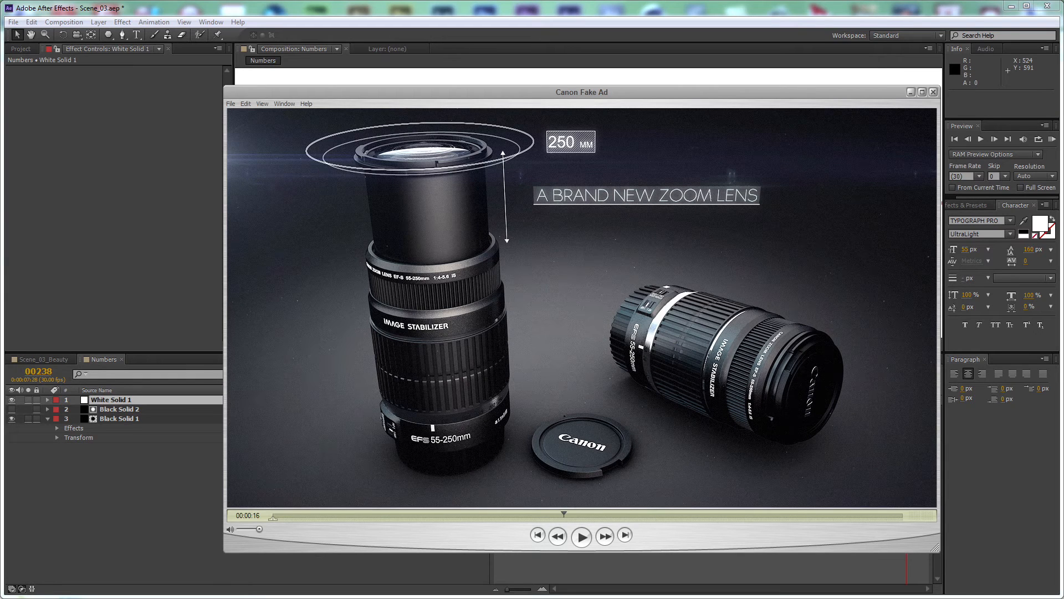
{"action": "key", "text": "alt+Tab"}
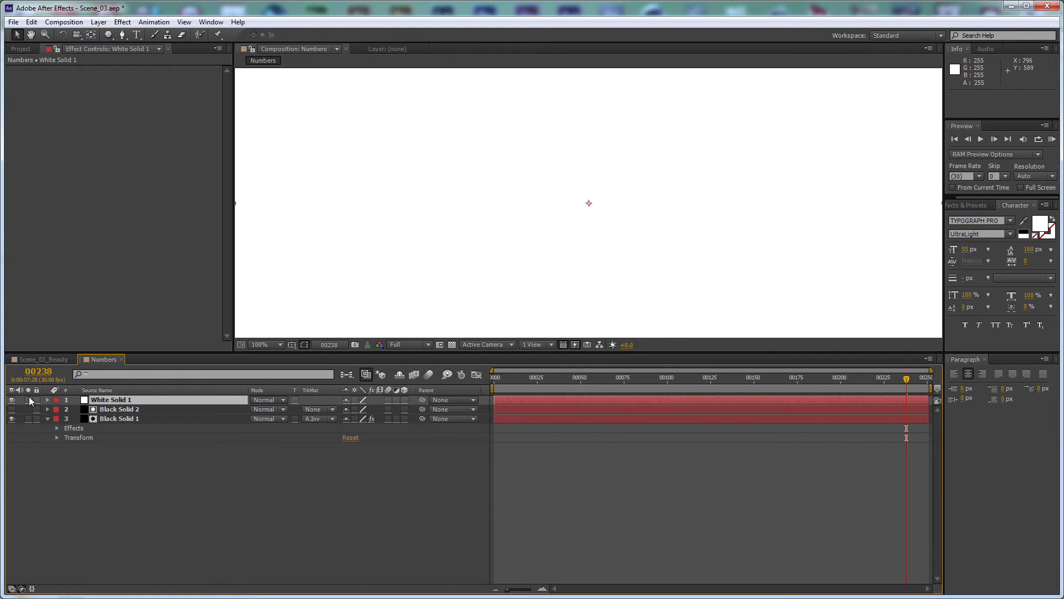
{"action": "left_click_drag", "start_coordinate": [91, 398], "coordinate": [148, 442]}
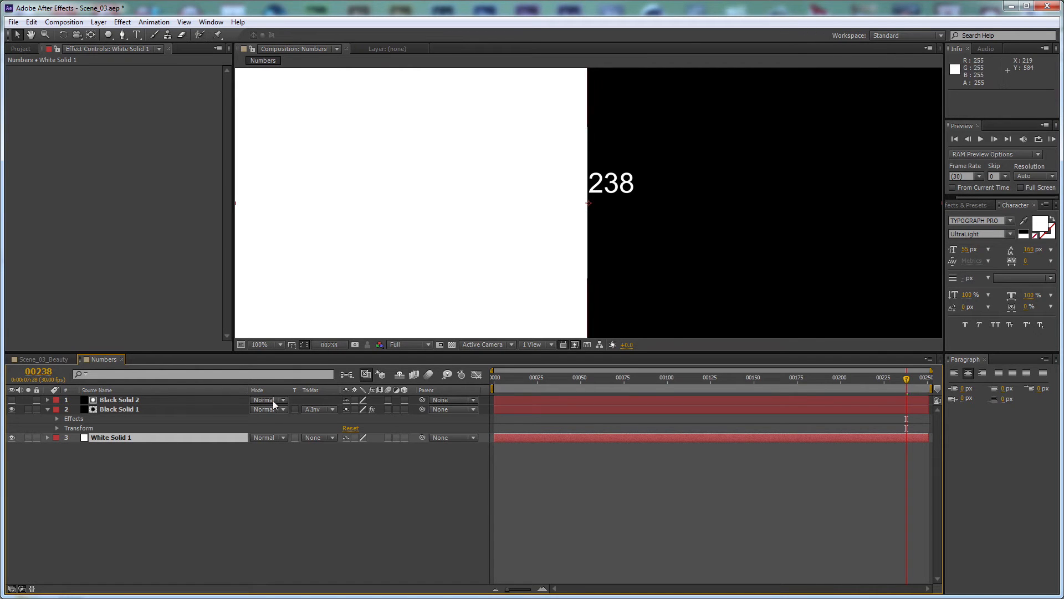
Step: Draw a rectangular mask about 108 × 58 px around the number on the white solid and bring that layer above the others
{"action": "key", "text": "q"}
{"action": "key", "text": "q"}
{"action": "key", "text": "q"}
{"action": "scroll", "coordinate": [685, 141], "scroll_direction": "up", "scroll_amount": 1}
{"action": "left_click_drag", "start_coordinate": [695, 136], "coordinate": [561, 257]}
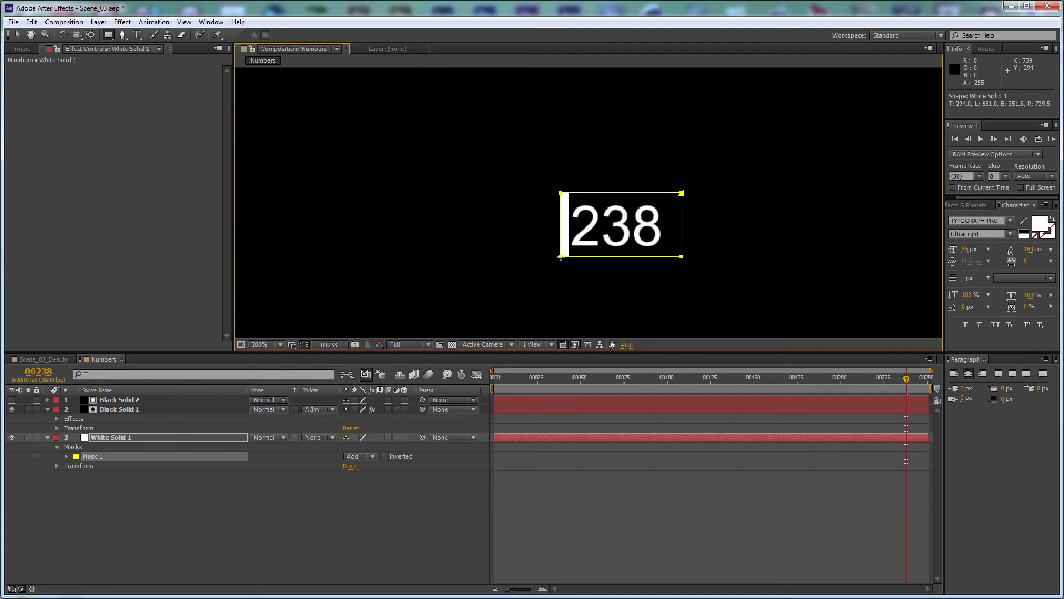
{"action": "left_click_drag", "start_coordinate": [181, 437], "coordinate": [222, 397]}
{"action": "left_click", "coordinate": [169, 400]}
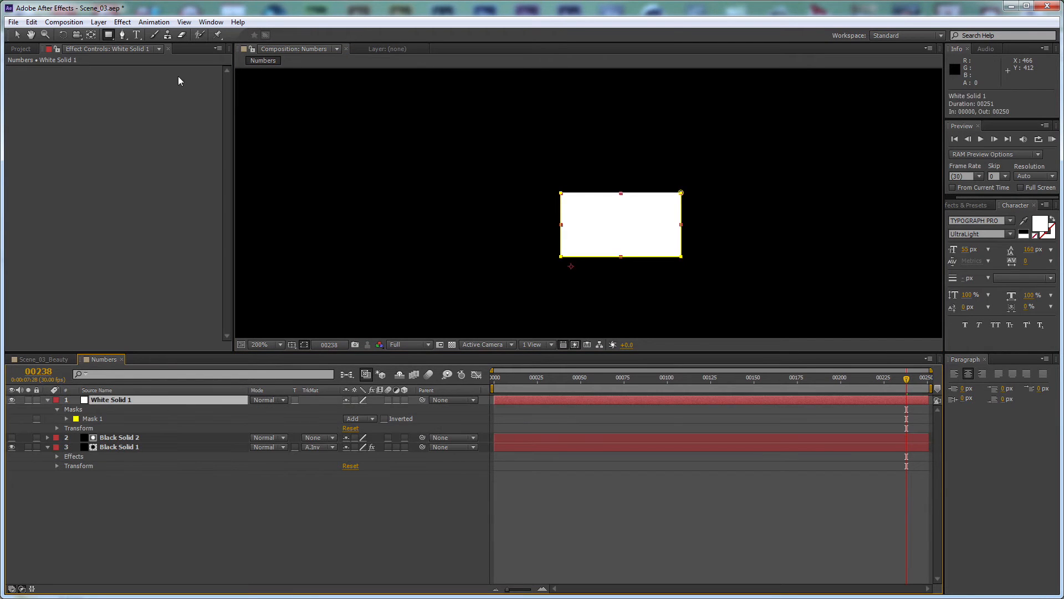
Step: Apply Venetian Blinds to the white solid with Transition Completion 50%, Direction 45° and Width 5
{"action": "left_click", "coordinate": [122, 22]}
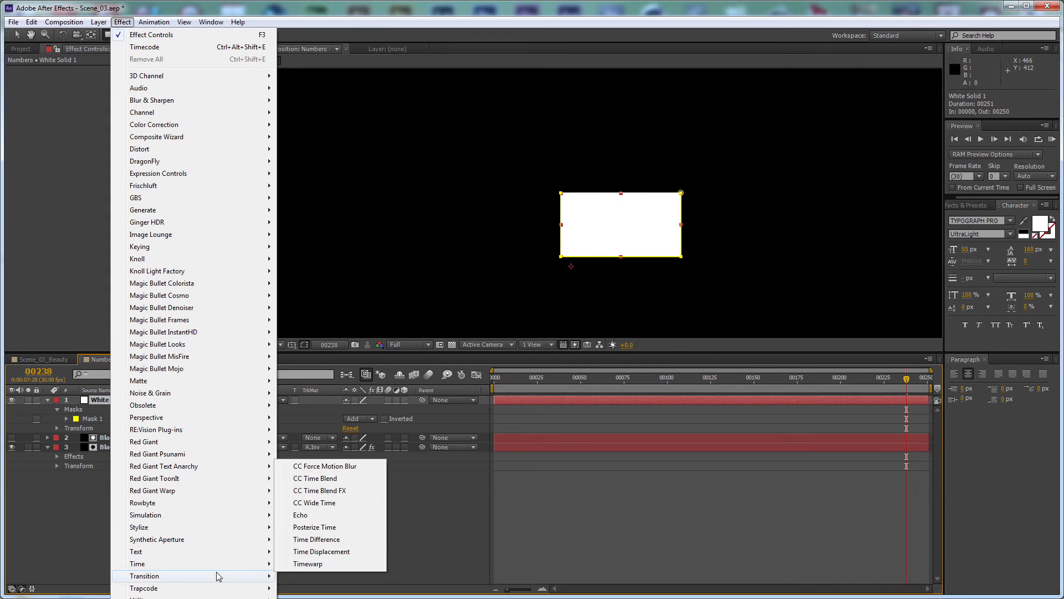
{"action": "mouse_move", "coordinate": [218, 575]}
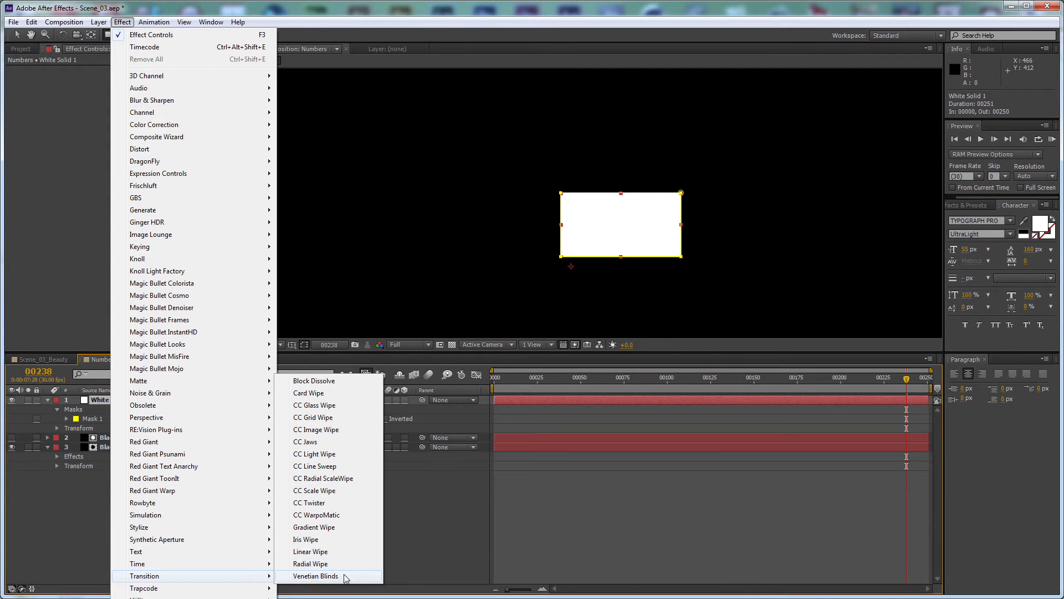
{"action": "left_click", "coordinate": [316, 576]}
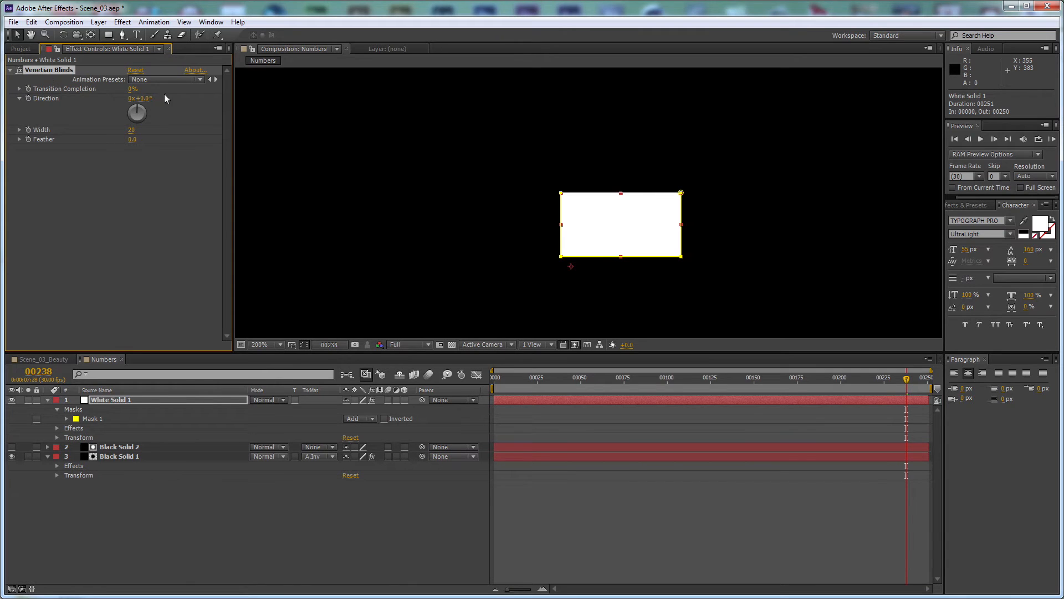
{"action": "left_click_drag", "start_coordinate": [138, 90], "coordinate": [151, 88]}
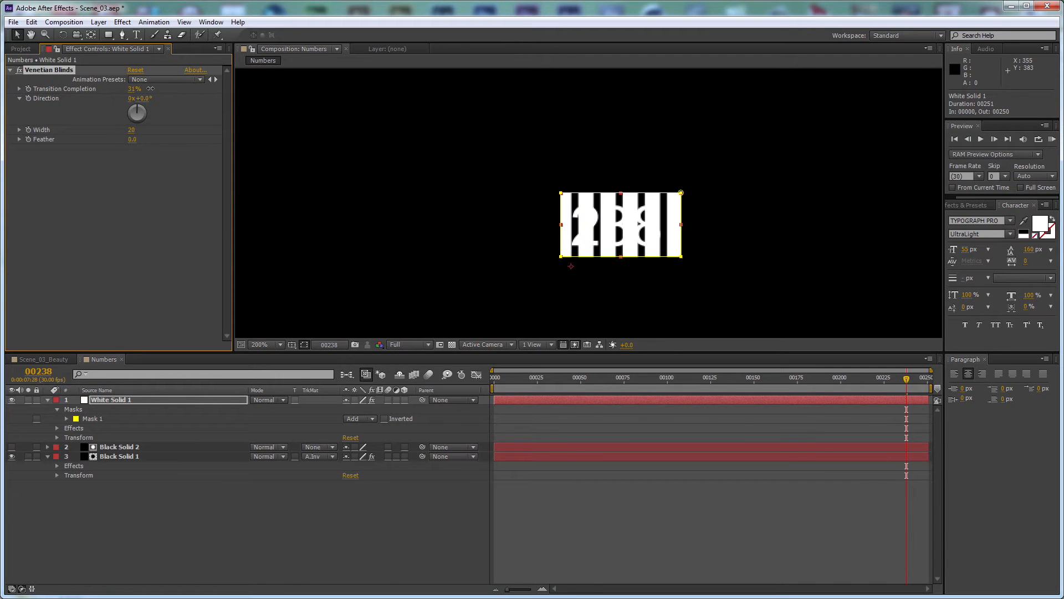
{"action": "left_click", "coordinate": [134, 89]}
{"action": "type", "text": "50"}
{"action": "key", "text": "Return"}
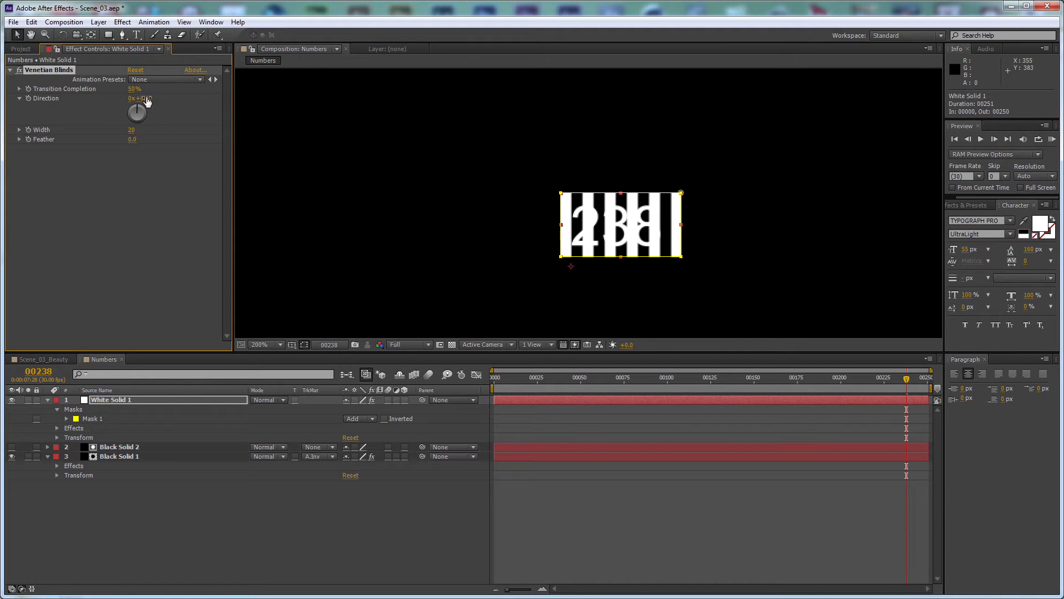
{"action": "left_click_drag", "start_coordinate": [147, 101], "coordinate": [198, 105]}
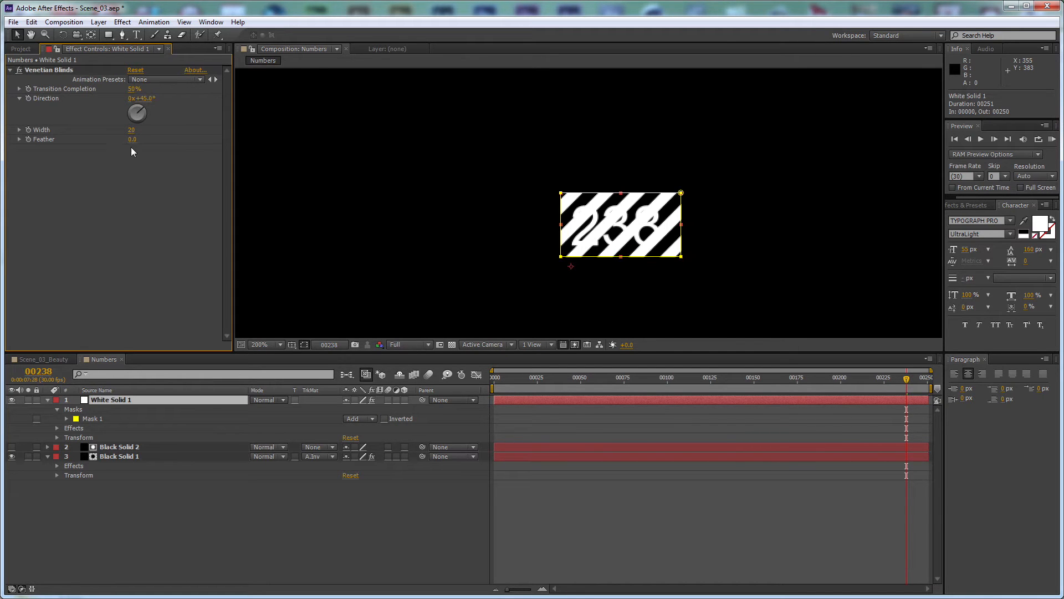
{"action": "left_click_drag", "start_coordinate": [132, 129], "coordinate": [181, 139]}
Step: Set the striped white solid's opacity to 25% and compare it with the number box in the Canon Fake Ad video
{"action": "key", "text": "t"}
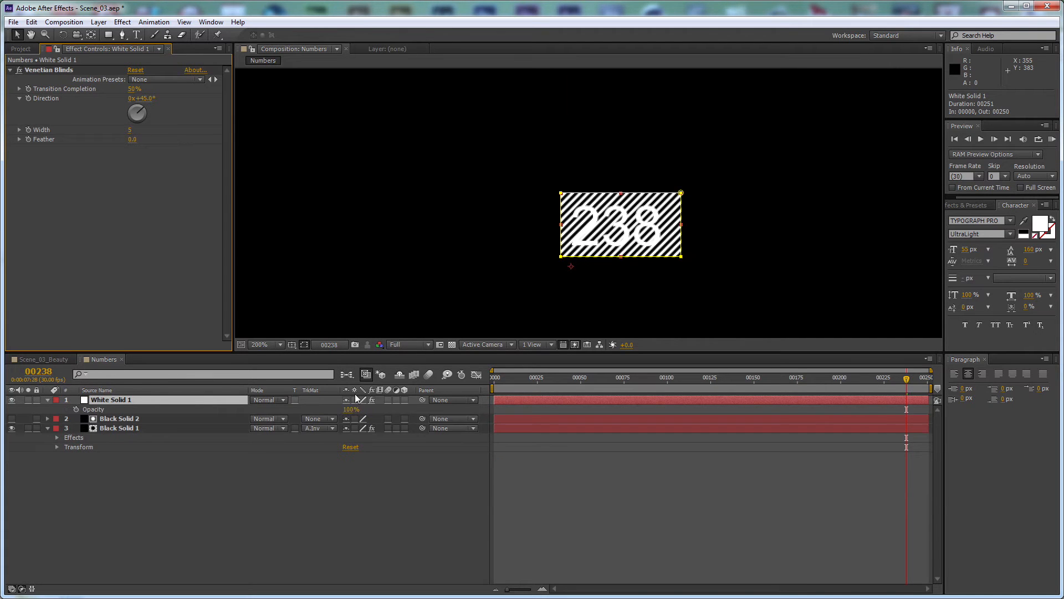
{"action": "left_click_drag", "start_coordinate": [351, 409], "coordinate": [397, 507]}
{"action": "left_click", "coordinate": [566, 493]}
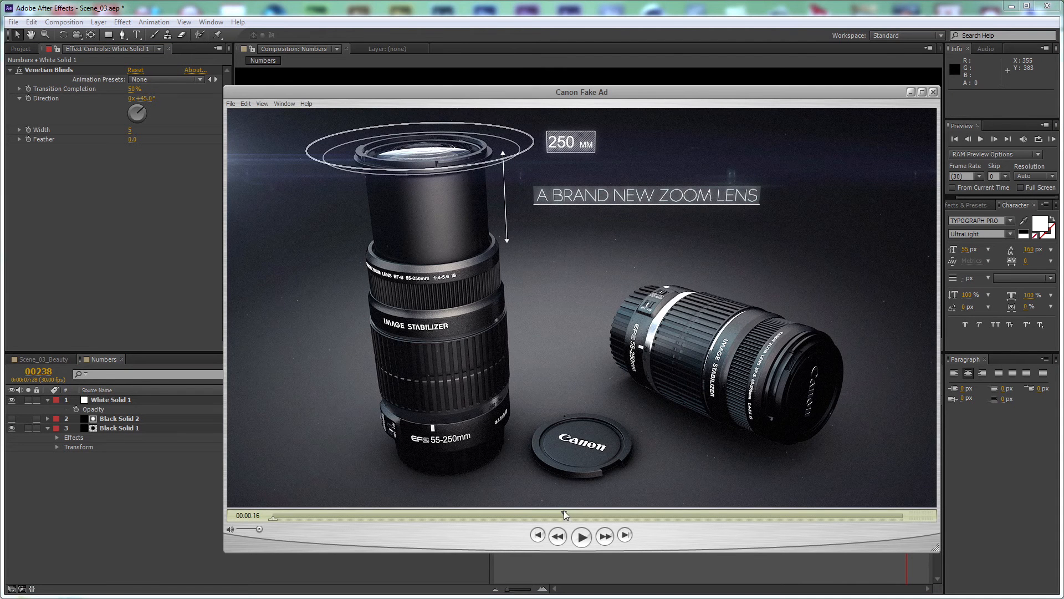
{"action": "left_click_drag", "start_coordinate": [564, 514], "coordinate": [515, 519]}
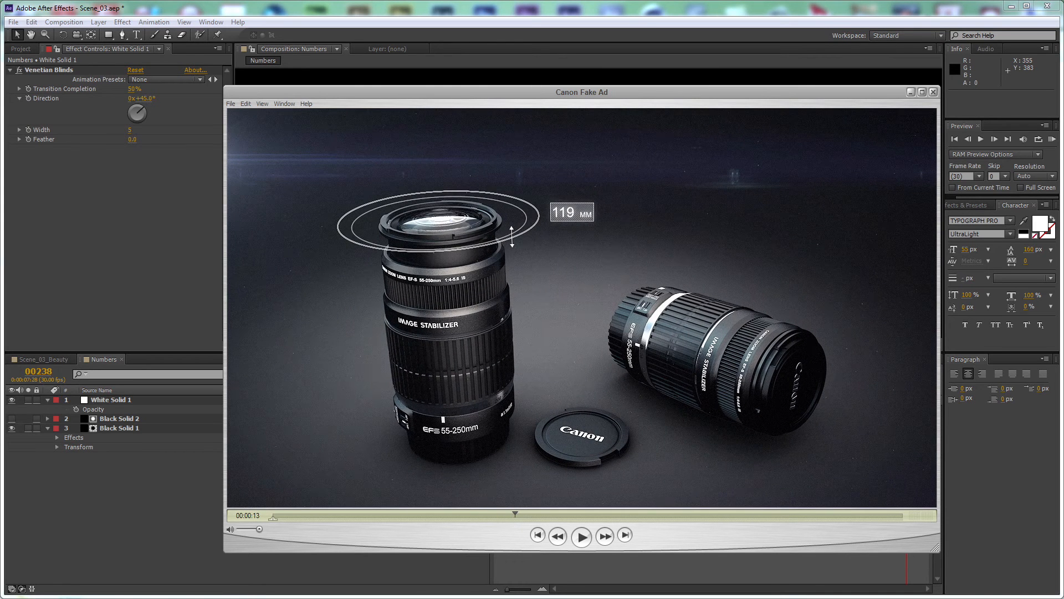
{"action": "left_click", "coordinate": [447, 596]}
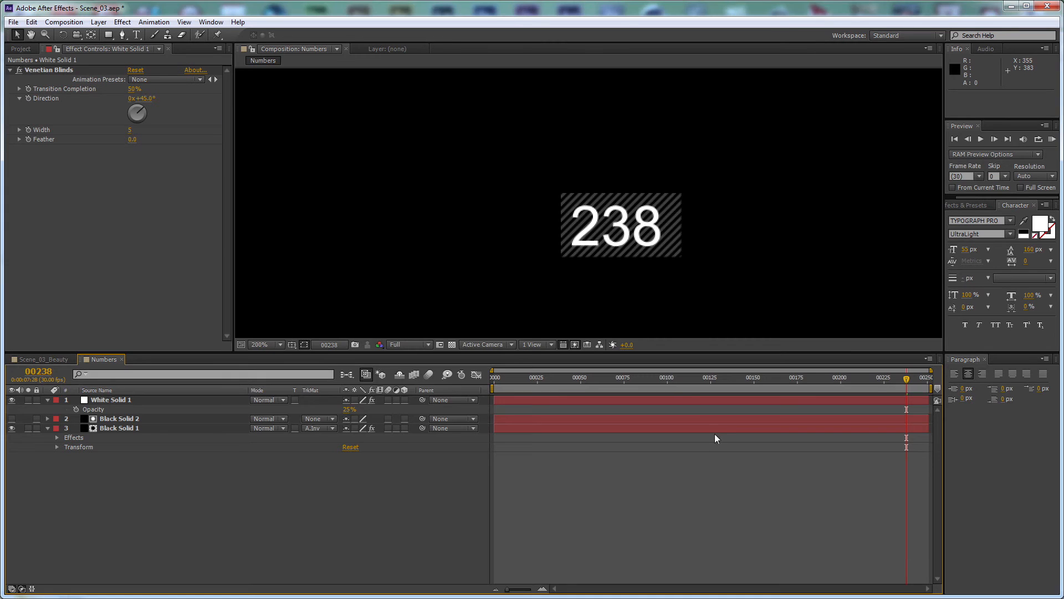
Step: Duplicate the striped white solid and apply Stroke to the copy with 100% brush hardness and Paint Style On Transparent
{"action": "left_click", "coordinate": [141, 400]}
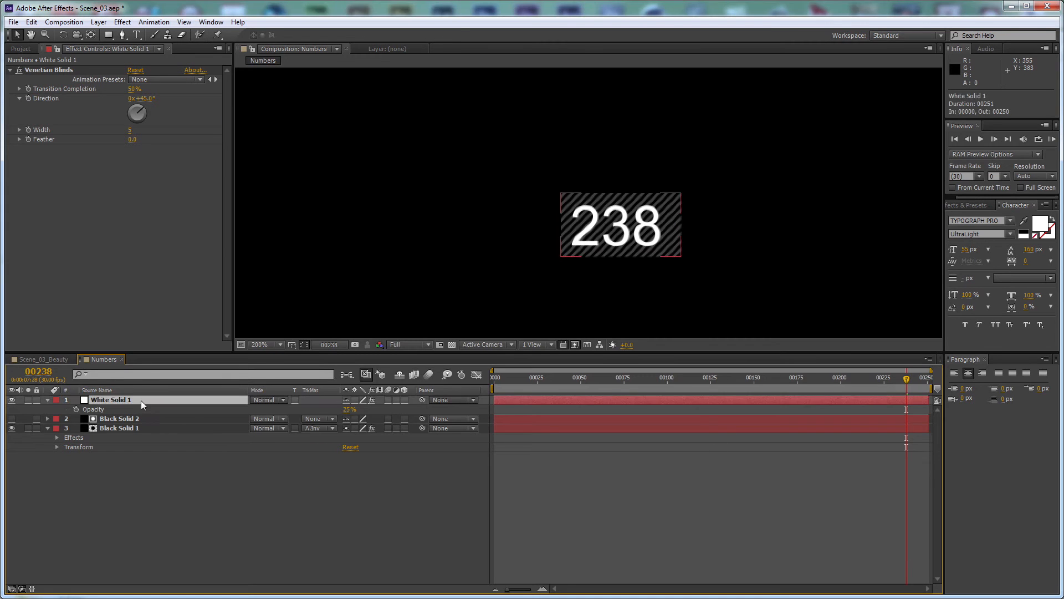
{"action": "key", "text": "ctrl+d"}
{"action": "left_click", "coordinate": [122, 22]}
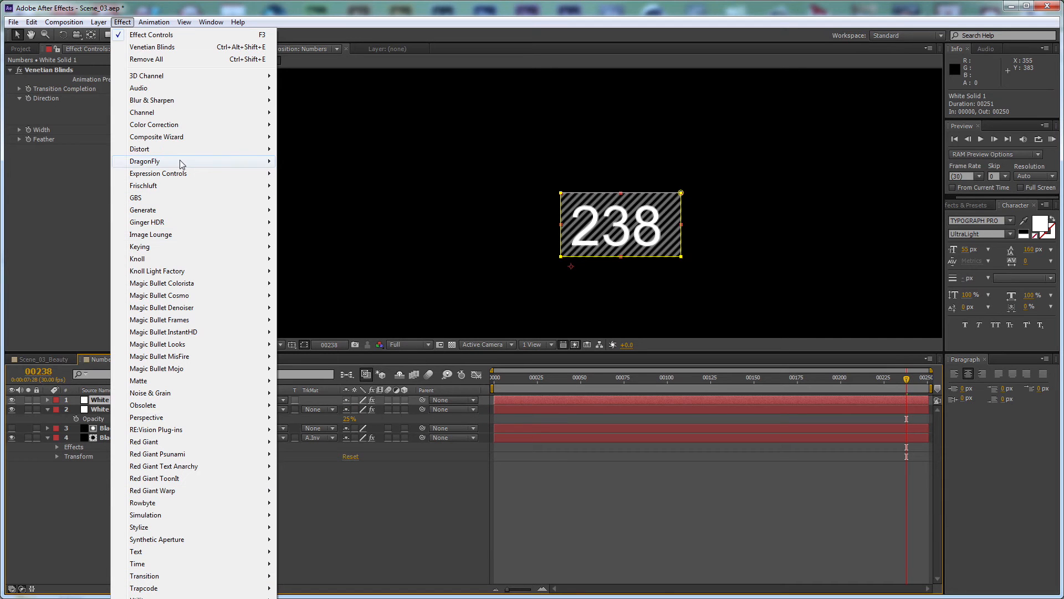
{"action": "mouse_move", "coordinate": [186, 212]}
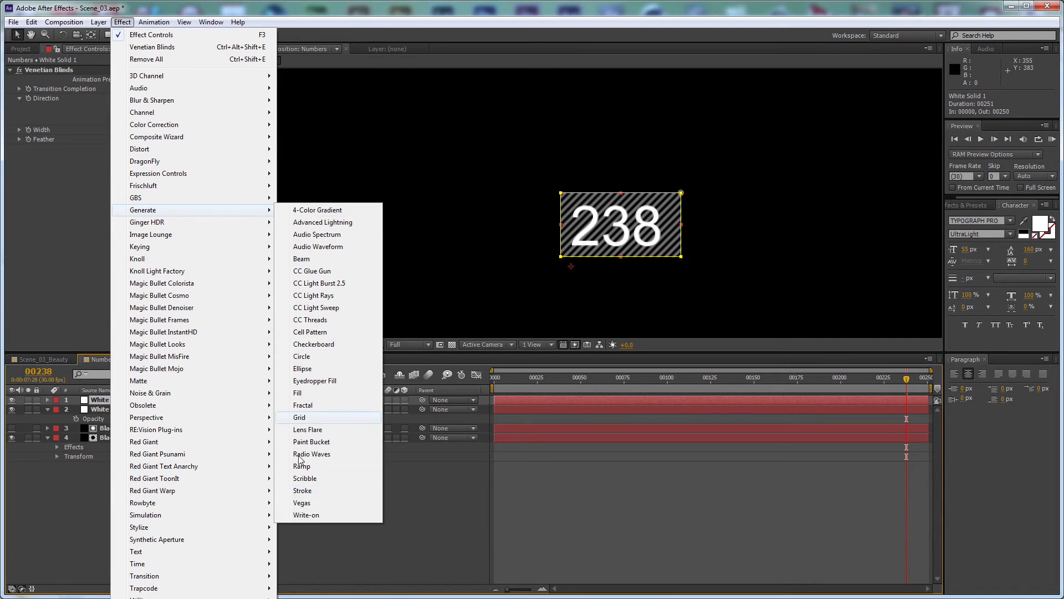
{"action": "left_click", "coordinate": [309, 491]}
{"action": "left_click", "coordinate": [165, 261]}
{"action": "left_click", "coordinate": [161, 285]}
{"action": "left_click_drag", "start_coordinate": [135, 215], "coordinate": [312, 220]}
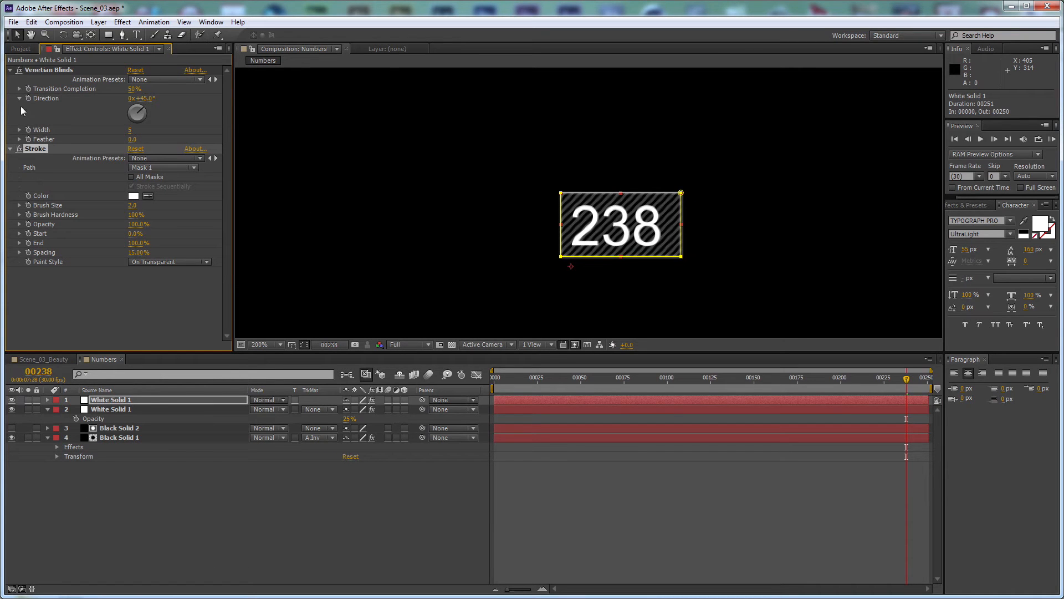
Step: Remove Venetian Blinds from the stroked copy and set its Stroke Spacing to 0%
{"action": "left_click", "coordinate": [50, 70]}
{"action": "key", "text": "Delete"}
{"action": "left_click", "coordinate": [334, 513]}
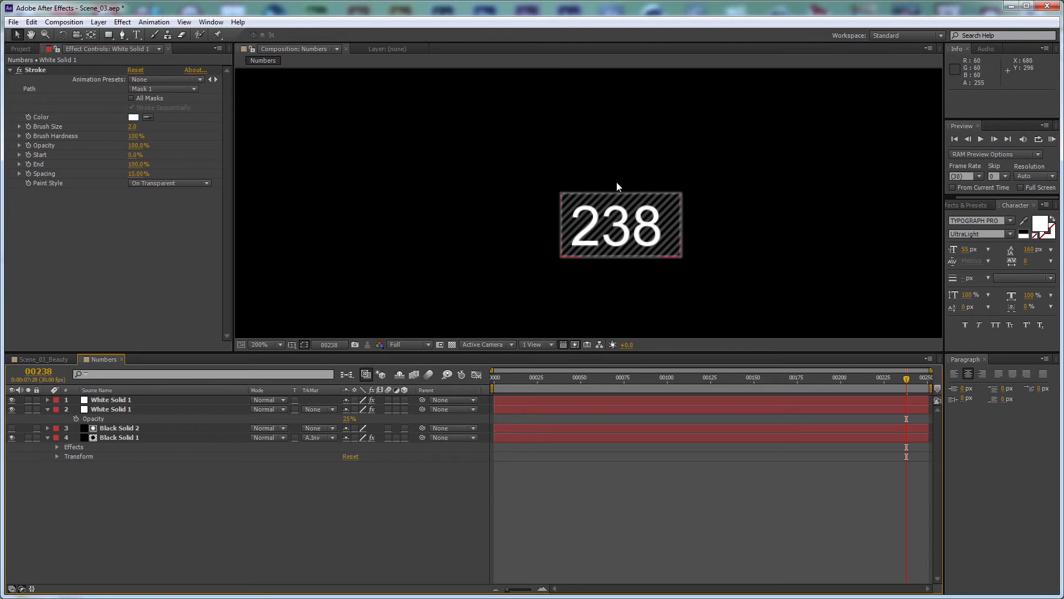
{"action": "left_click_drag", "start_coordinate": [135, 174], "coordinate": [44, 176]}
{"action": "left_click", "coordinate": [400, 488]}
Step: Set the outline layer's opacity to 100% and its Stroke Brush Size to 1
{"action": "left_click", "coordinate": [234, 398]}
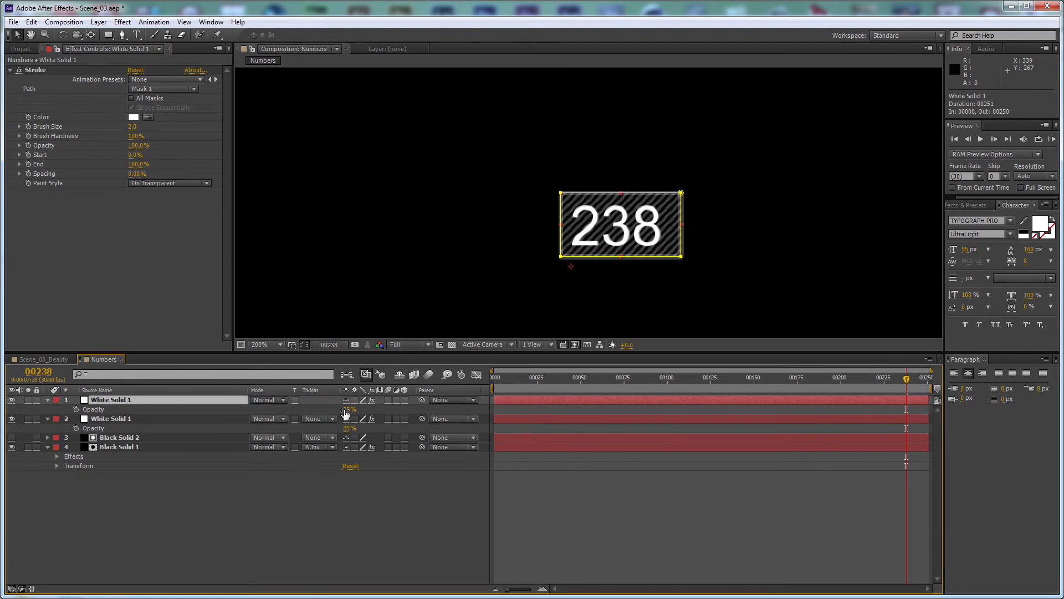
{"action": "key", "text": "t"}
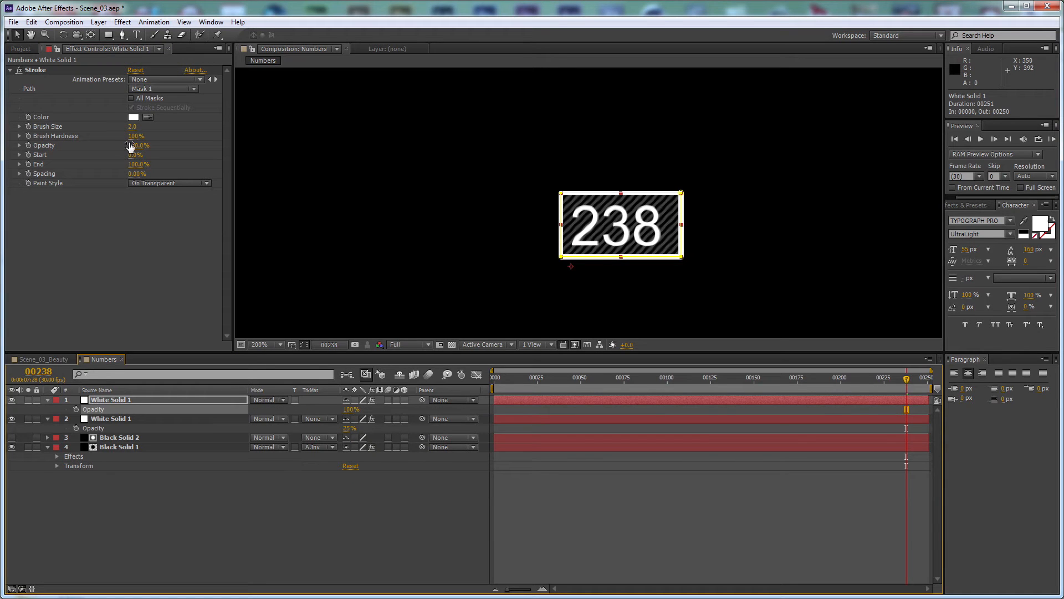
{"action": "left_click_drag", "start_coordinate": [133, 127], "coordinate": [177, 135]}
{"action": "left_click", "coordinate": [567, 560]}
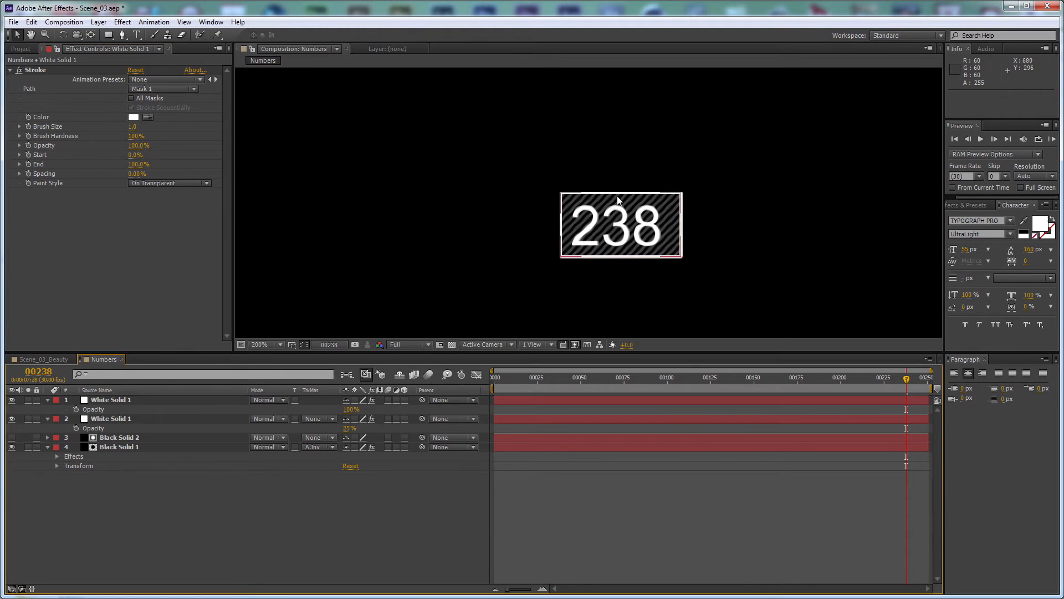
Step: Check the number box at frame 226 and set the striped white solid's opacity to 50%
{"action": "key", "text": "comma"}
{"action": "left_click_drag", "start_coordinate": [717, 383], "coordinate": [886, 383]}
{"action": "left_click", "coordinate": [349, 428]}
{"action": "type", "text": "50"}
{"action": "key", "text": "Return"}
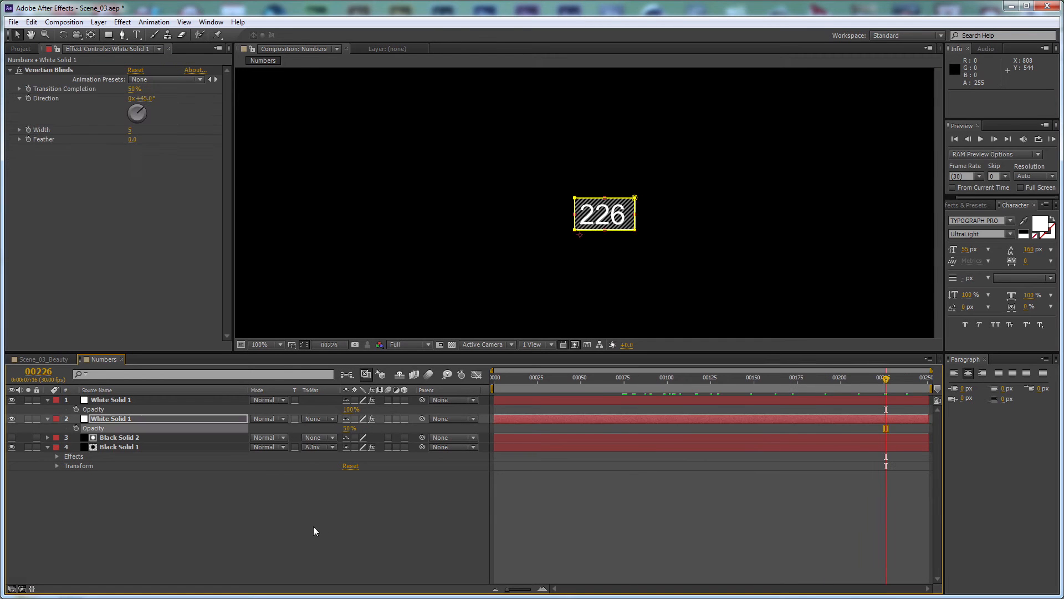
Step: Lower the striped white solid's opacity to 35% and check the number box at frame 101
{"action": "left_click", "coordinate": [677, 285]}
{"action": "left_click", "coordinate": [348, 428]}
{"action": "type", "text": "35"}
{"action": "key", "text": "Return"}
{"action": "left_click_drag", "start_coordinate": [836, 378], "coordinate": [669, 386]}
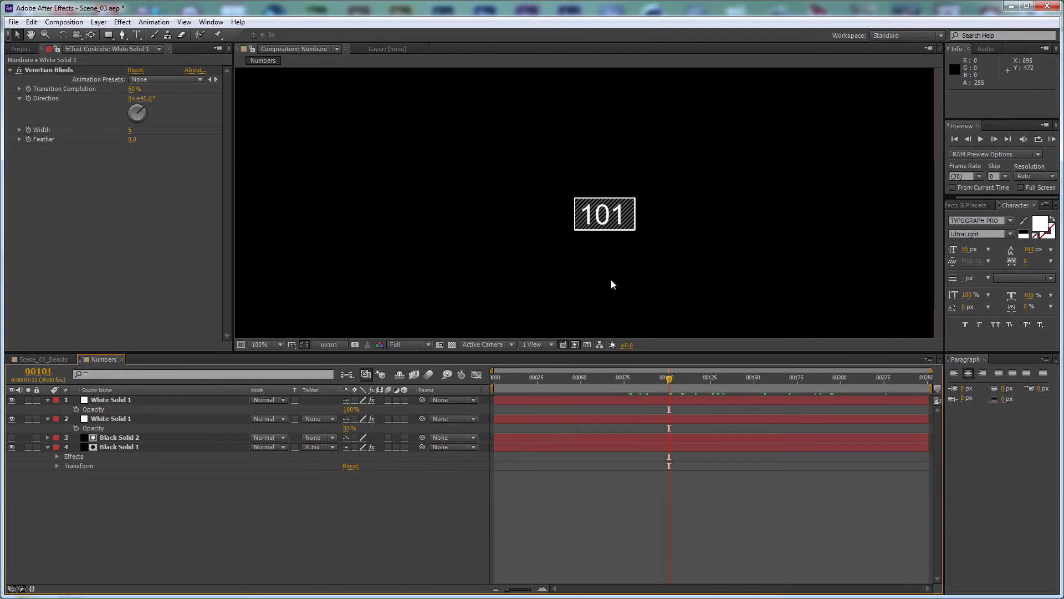
Step: Widen the striped white solid's mask by moving its right edge outward, leaving room beside the number
{"action": "left_click", "coordinate": [169, 420]}
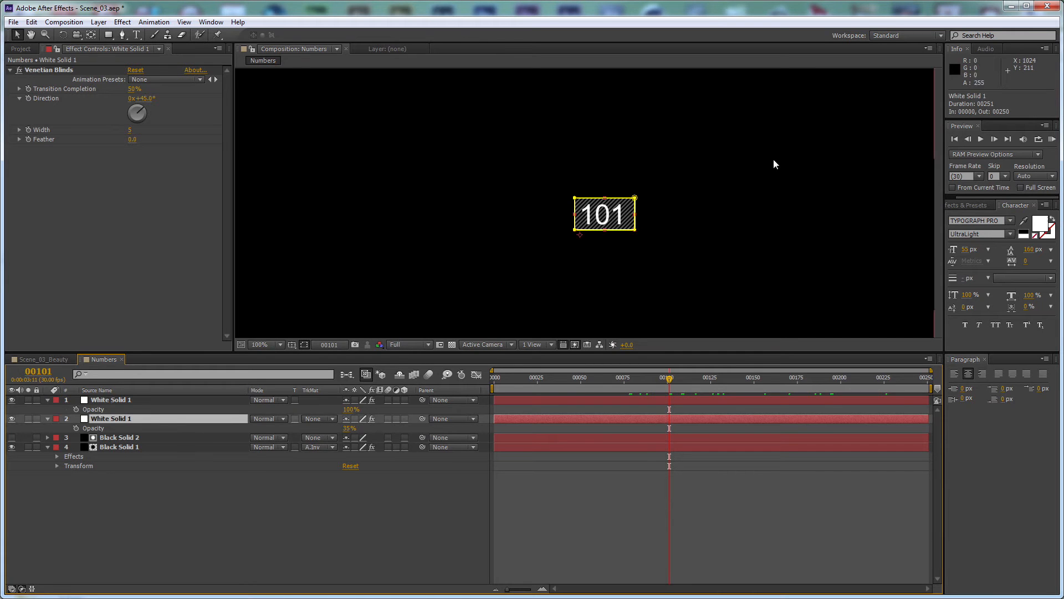
{"action": "scroll", "coordinate": [686, 208], "scroll_direction": "up", "scroll_amount": 1}
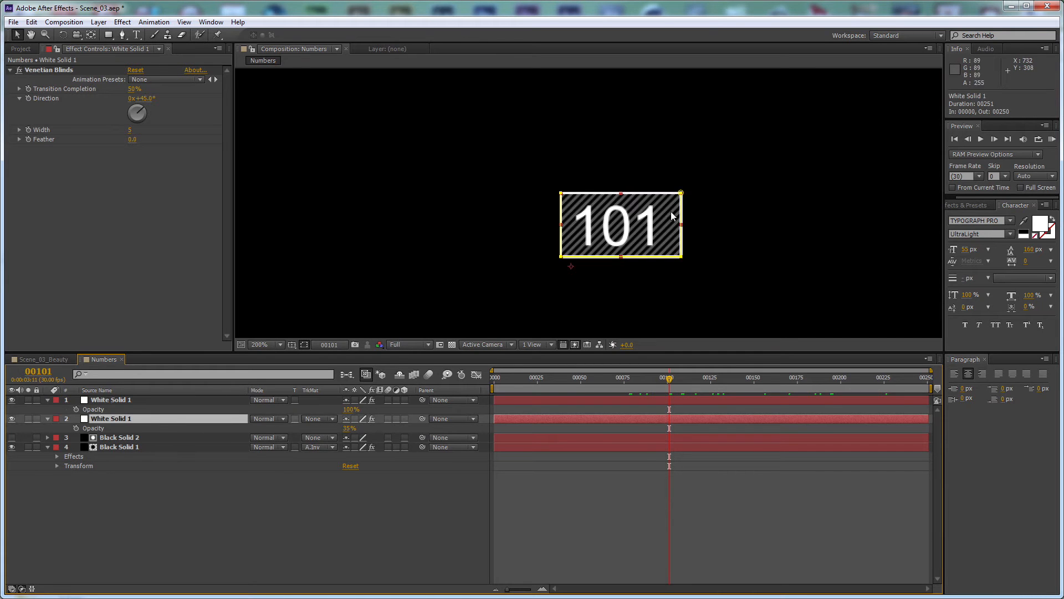
{"action": "double_click", "coordinate": [682, 256]}
{"action": "left_click_drag", "start_coordinate": [682, 225], "coordinate": [721, 225]}
{"action": "left_click", "coordinate": [719, 268]}
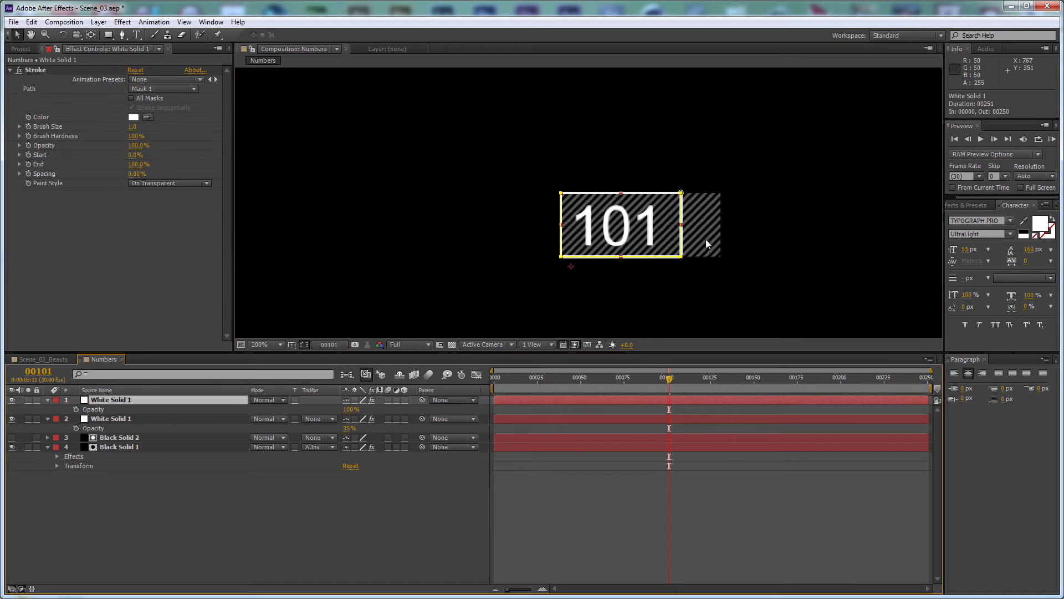
Step: Widen the stroked outline layer's mask to match the extended striped box
{"action": "double_click", "coordinate": [683, 194]}
{"action": "left_click_drag", "start_coordinate": [682, 224], "coordinate": [722, 227]}
{"action": "key", "text": "Return"}
{"action": "left_click", "coordinate": [583, 533]}
Step: Add a text layer reading MM over the number box and set its font style to SemiBold
{"action": "key", "text": "ctrl+t"}
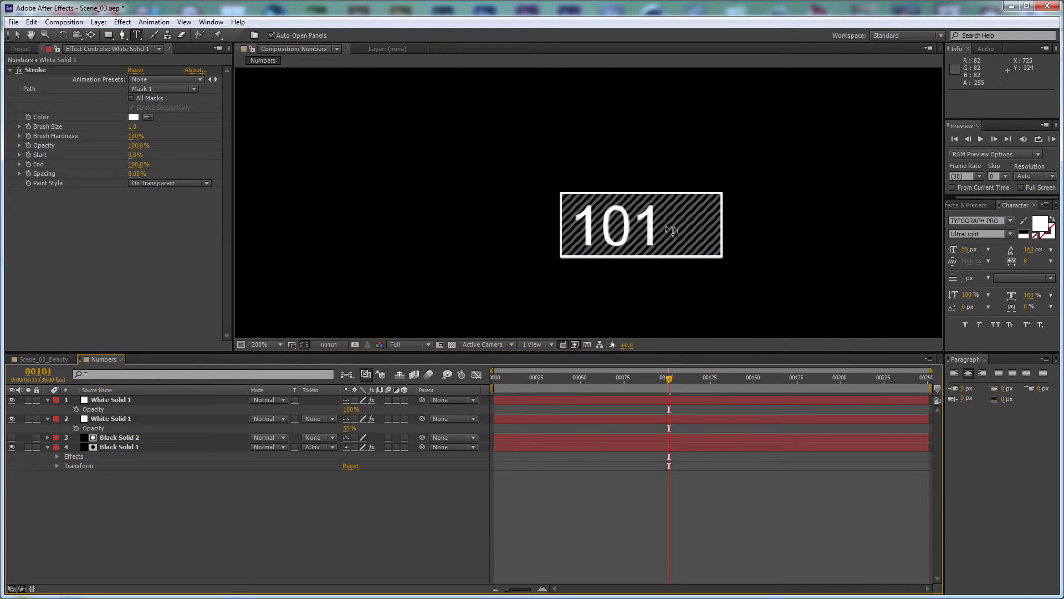
{"action": "left_click", "coordinate": [666, 232]}
{"action": "type", "text": "/\\/\\/\\/\\"}
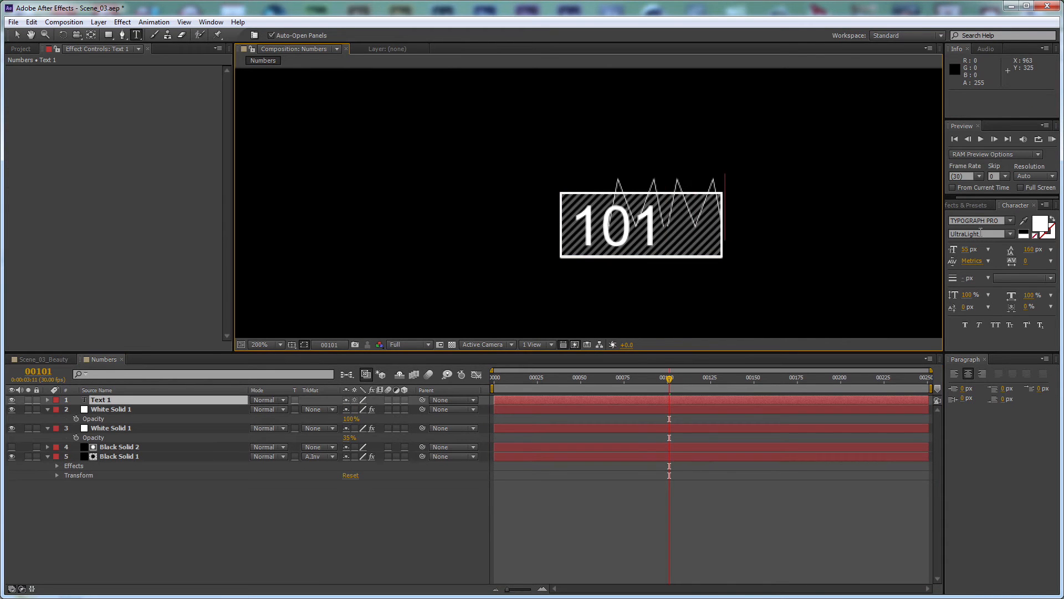
{"action": "key", "text": "ctrl+a"}
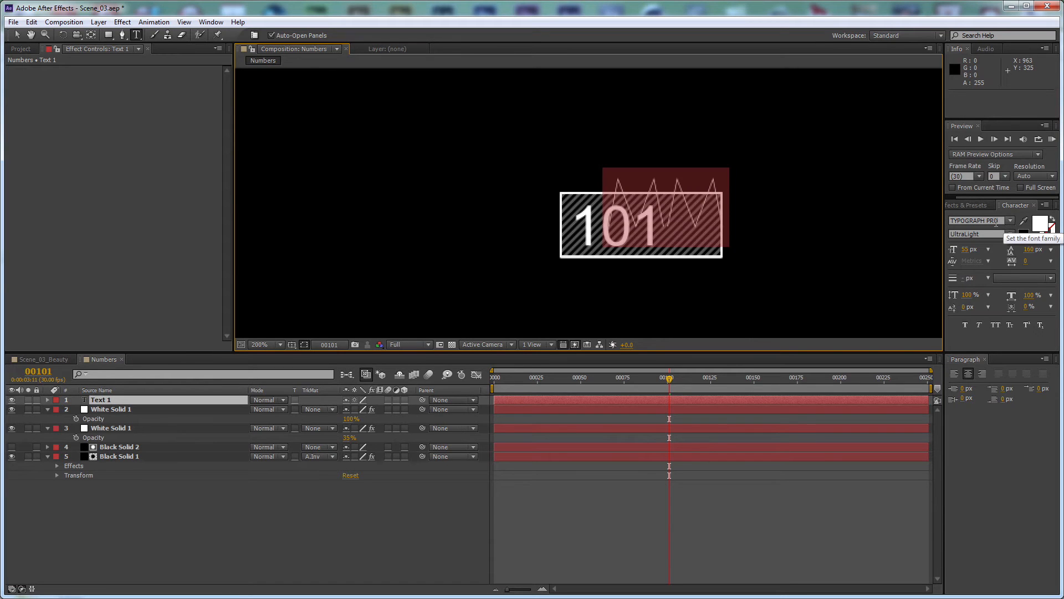
{"action": "left_click", "coordinate": [1010, 233]}
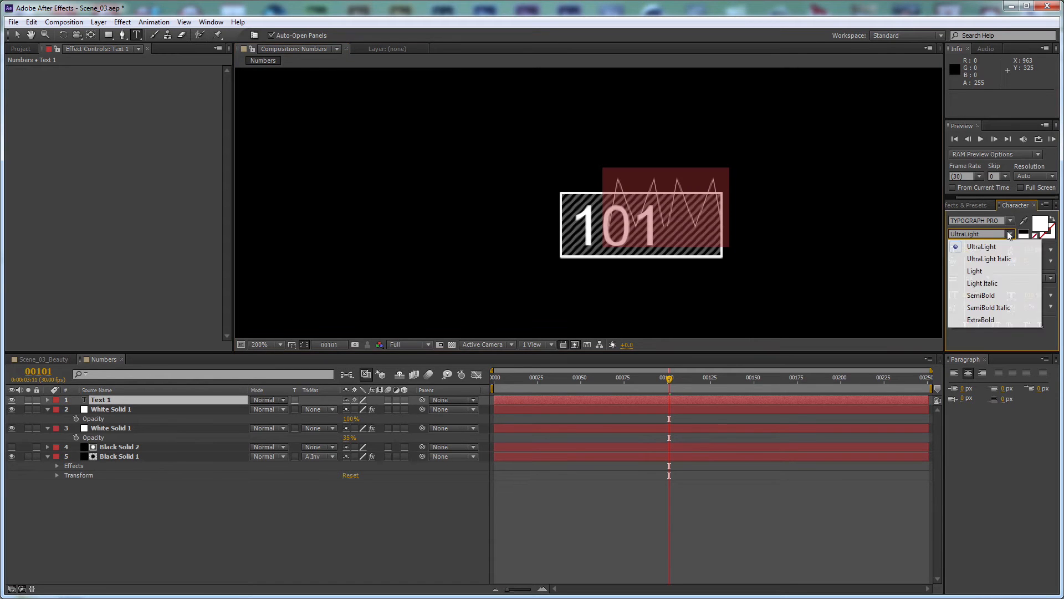
{"action": "left_click", "coordinate": [992, 298]}
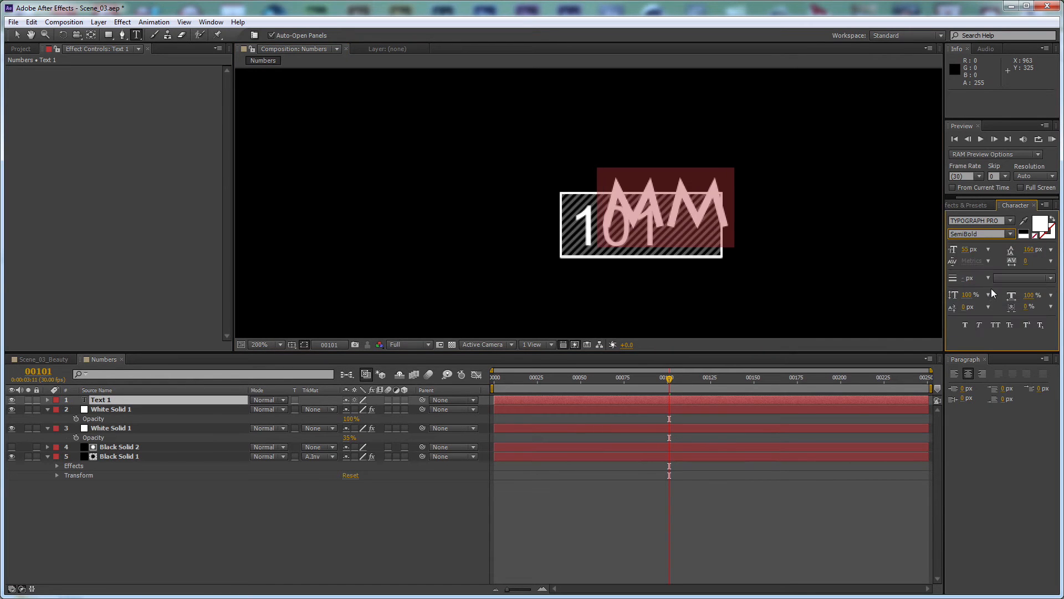
Step: Set the MM text's size to 25 px and place it directly after the number inside the box
{"action": "mouse_move", "coordinate": [969, 249]}
{"action": "left_mouse_down"}
{"action": "mouse_move", "coordinate": [953, 250]}
{"action": "mouse_move", "coordinate": [970, 249]}
{"action": "left_mouse_up"}
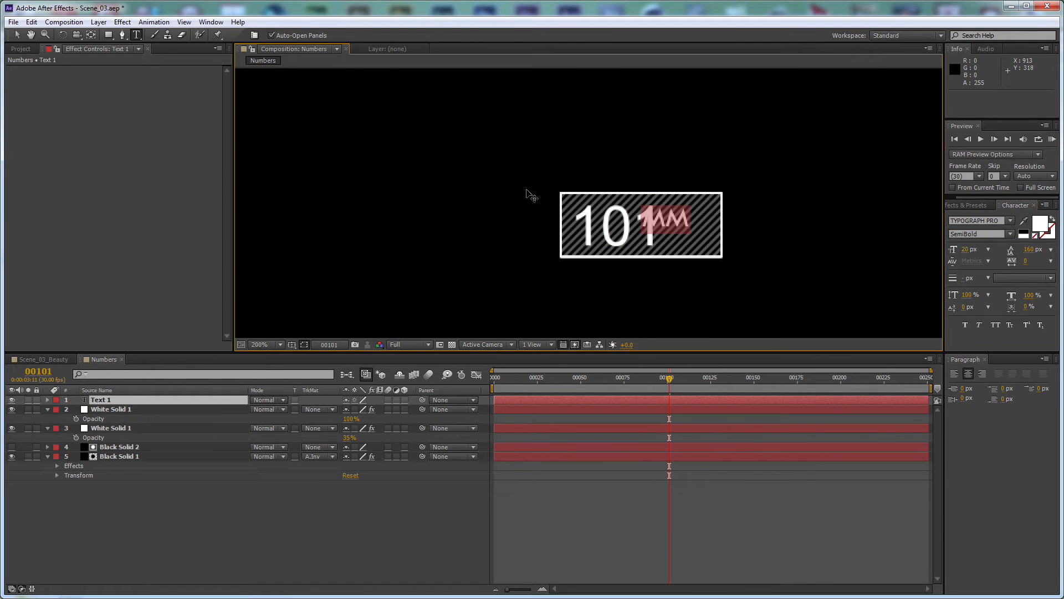
{"action": "left_click", "coordinate": [17, 34]}
{"action": "left_click_drag", "start_coordinate": [689, 227], "coordinate": [702, 236]}
{"action": "key", "text": "ctrl+z"}
{"action": "left_click", "coordinate": [966, 250]}
{"action": "type", "text": "25"}
{"action": "key", "text": "Return"}
{"action": "left_click_drag", "start_coordinate": [704, 243], "coordinate": [701, 242]}
{"action": "left_click", "coordinate": [736, 542]}
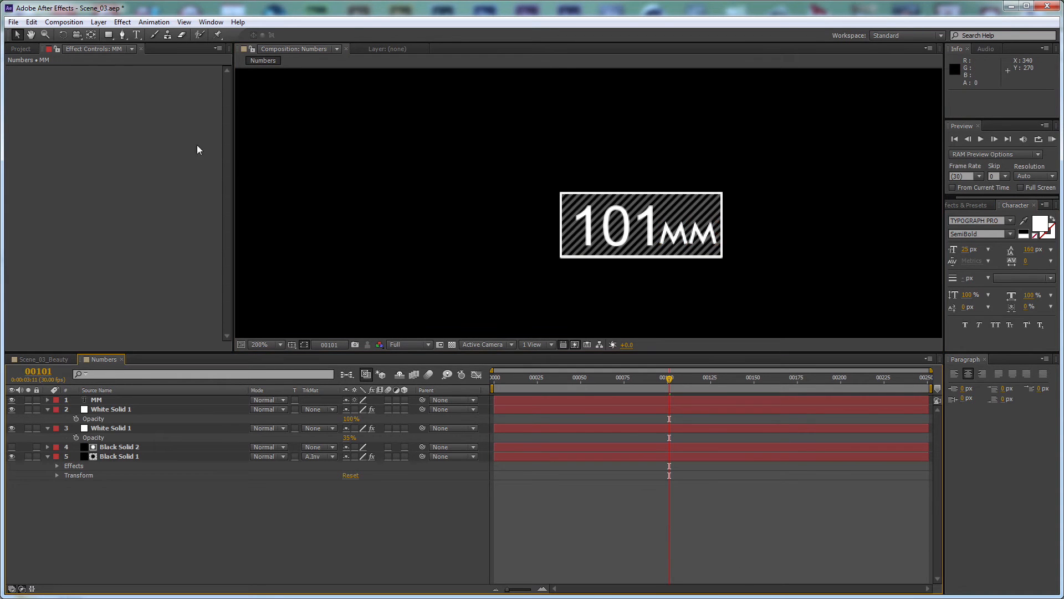
Step: Add the Numbers composition as the top layer of Scene_03_Beauty and set its blending mode to Screen
{"action": "left_click", "coordinate": [22, 49]}
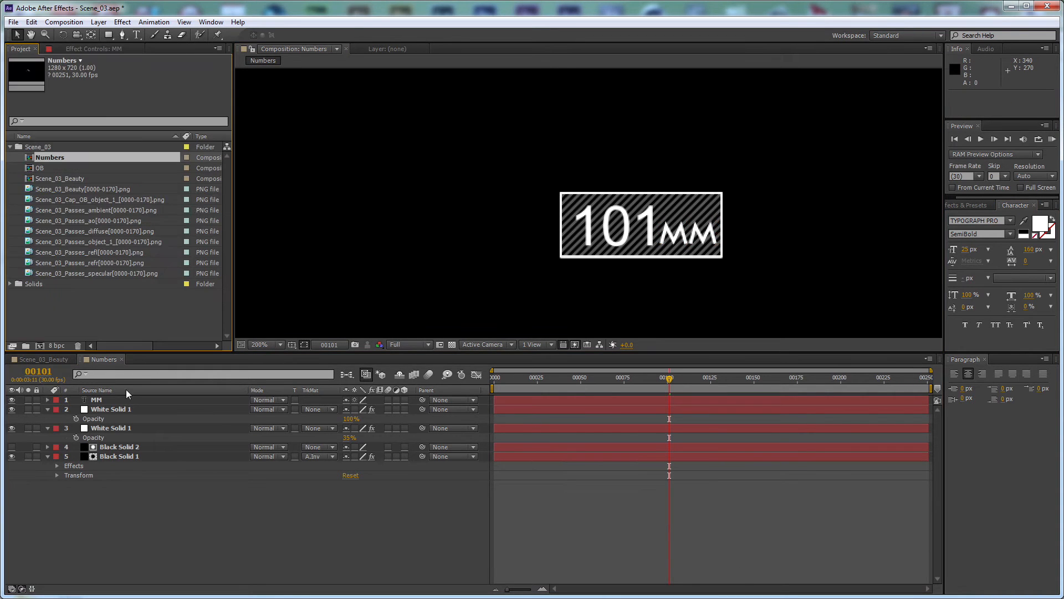
{"action": "left_click", "coordinate": [50, 358]}
{"action": "left_click_drag", "start_coordinate": [69, 156], "coordinate": [226, 397]}
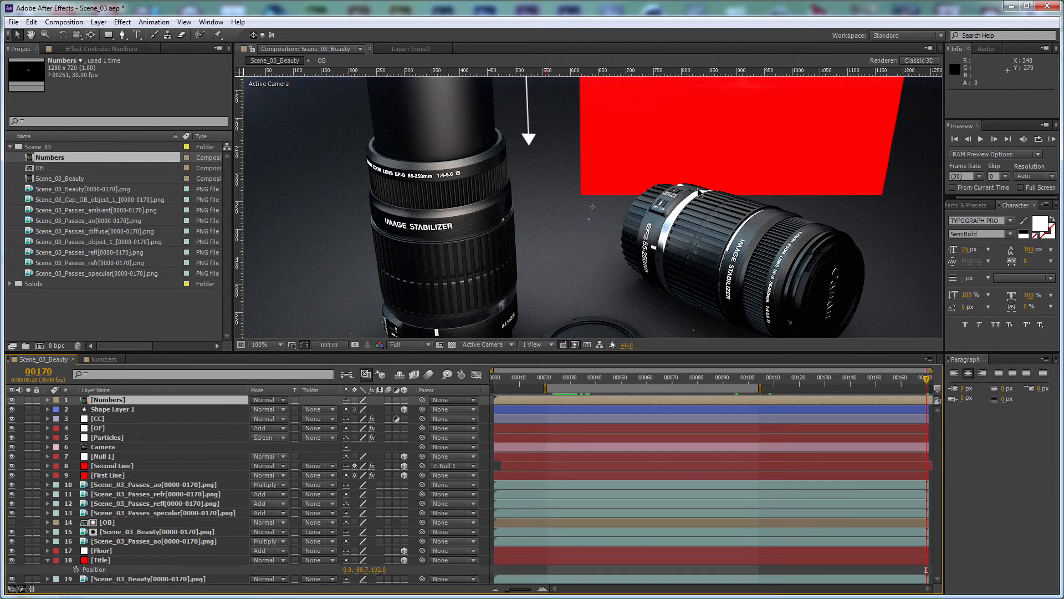
{"action": "key", "text": "comma"}
{"action": "key", "text": "comma"}
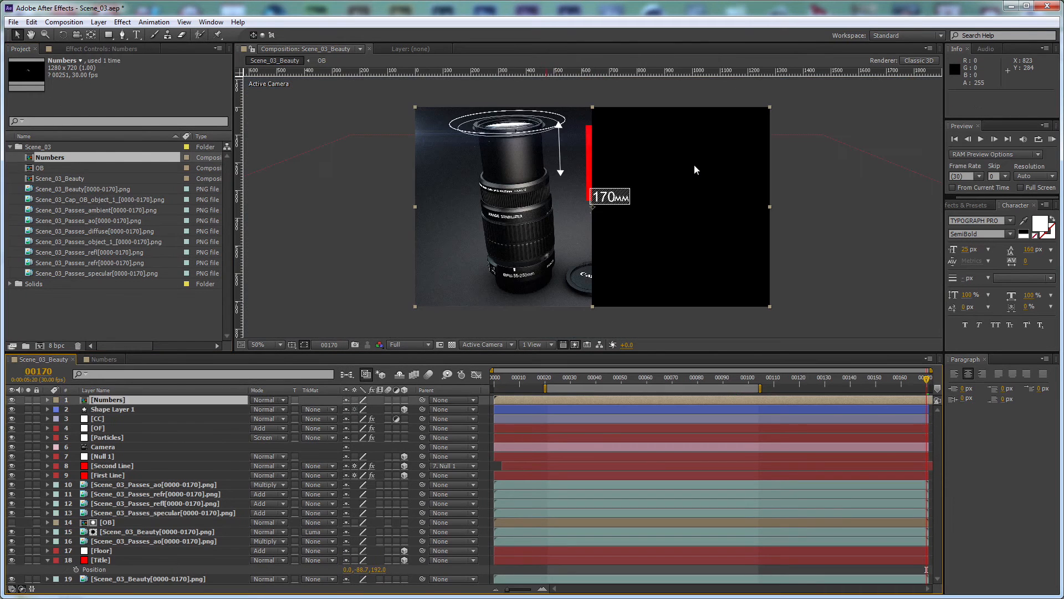
{"action": "left_click", "coordinate": [269, 400]}
{"action": "left_click", "coordinate": [322, 300]}
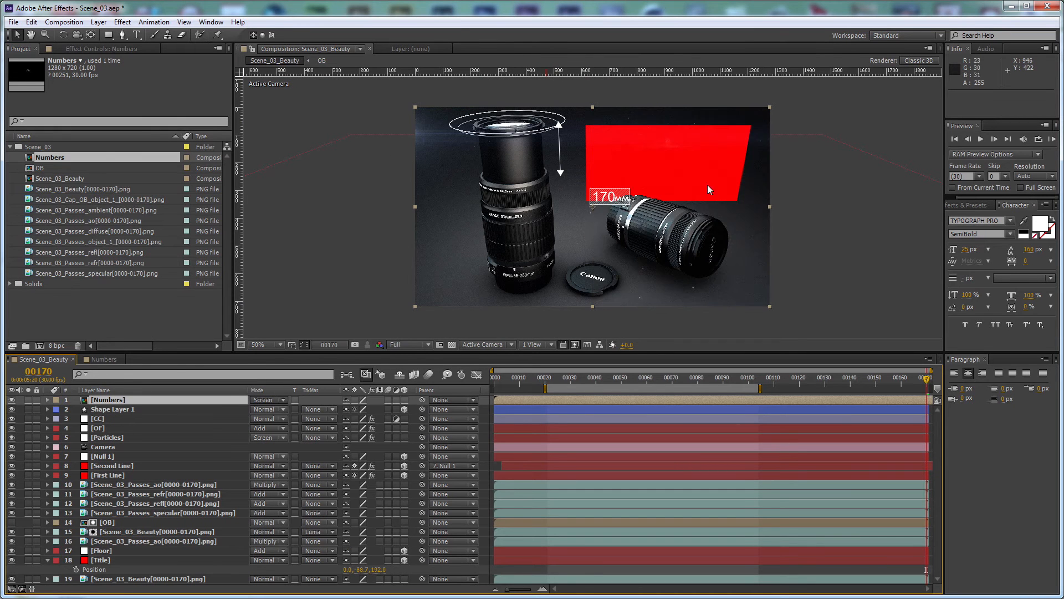
Step: Enable time remapping on the Numbers layer
{"action": "key", "text": "period"}
{"action": "key", "text": "period"}
{"action": "key", "text": "h"}
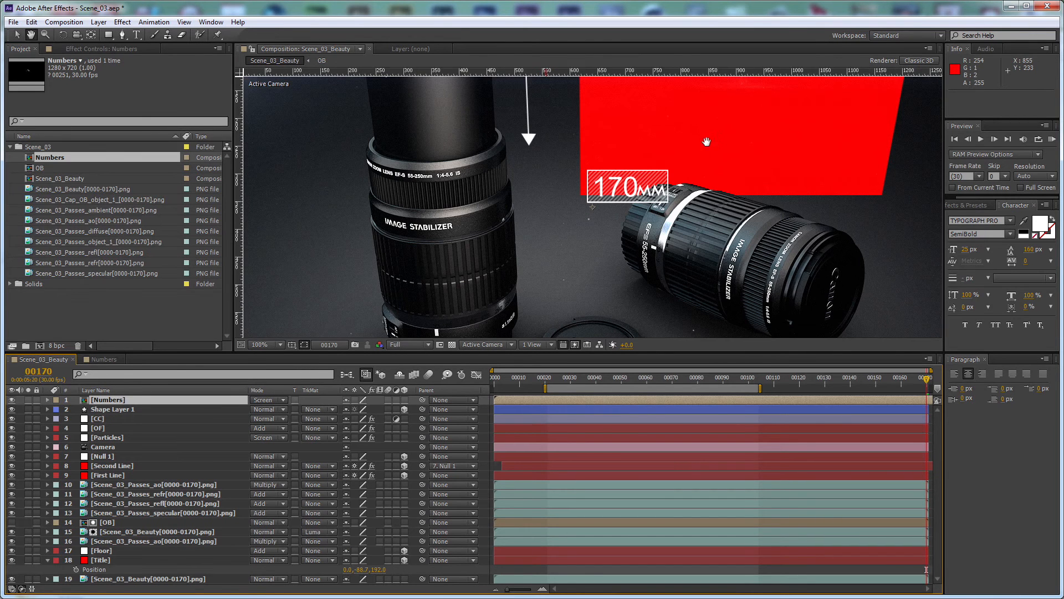
{"action": "left_click_drag", "start_coordinate": [711, 136], "coordinate": [664, 184]}
{"action": "key", "text": "v"}
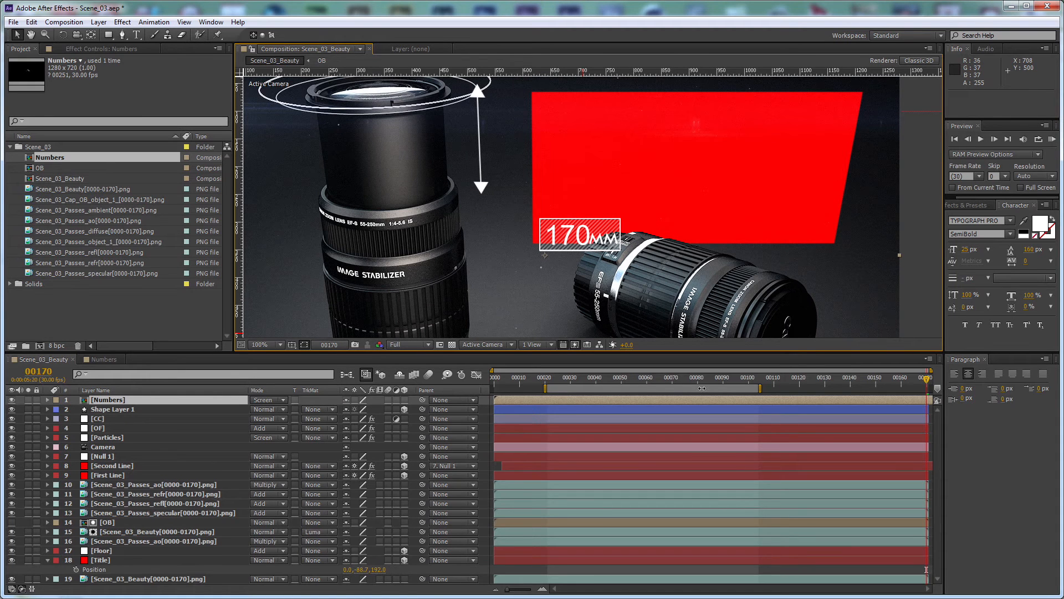
{"action": "key", "text": "ctrl+alt+t"}
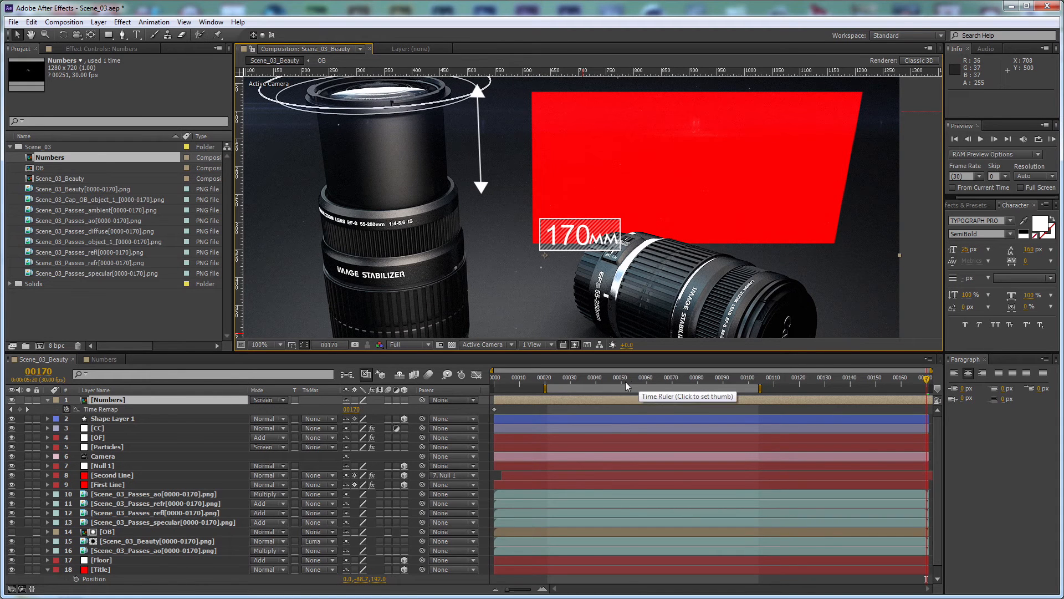
Step: Add a Time Remap keyframe to the Numbers layer at frame 55 and remove the keyframe at the first frame
{"action": "left_click", "coordinate": [625, 382]}
{"action": "key", "text": "Page_Down"}
{"action": "key", "text": "Page_Down"}
{"action": "key", "text": "Page_Down"}
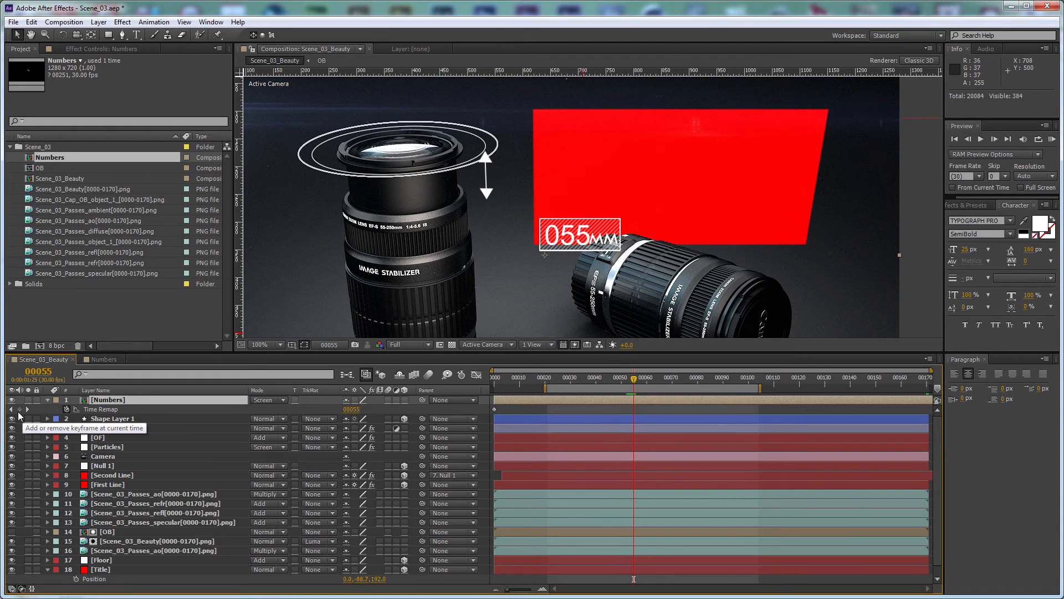
{"action": "left_click", "coordinate": [20, 410]}
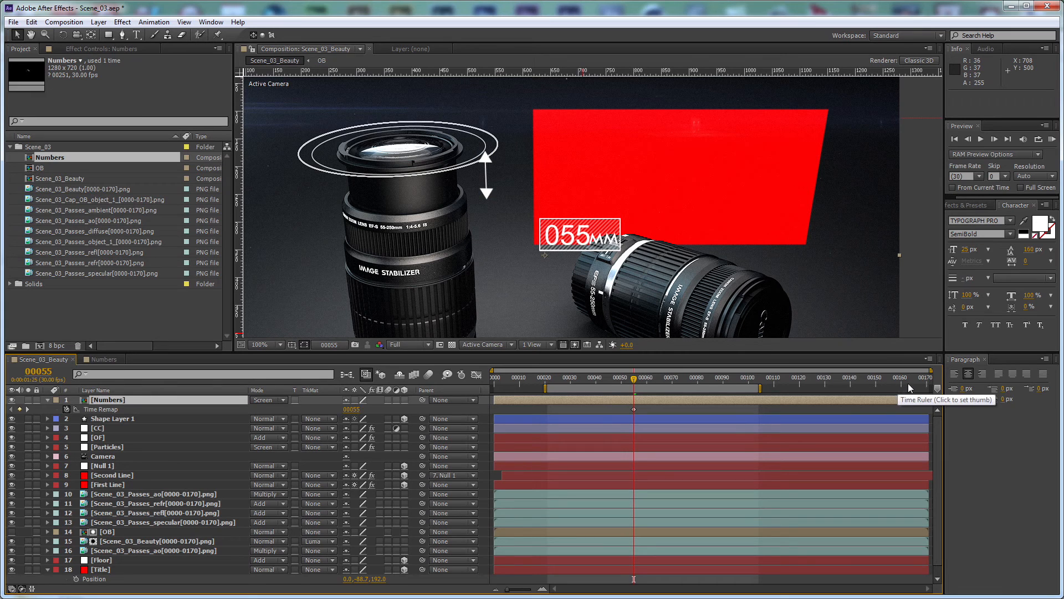
Step: Shift the Numbers layer in time so it starts at frame 19, and check the scene at that frame
{"action": "left_click_drag", "start_coordinate": [904, 402], "coordinate": [951, 400]}
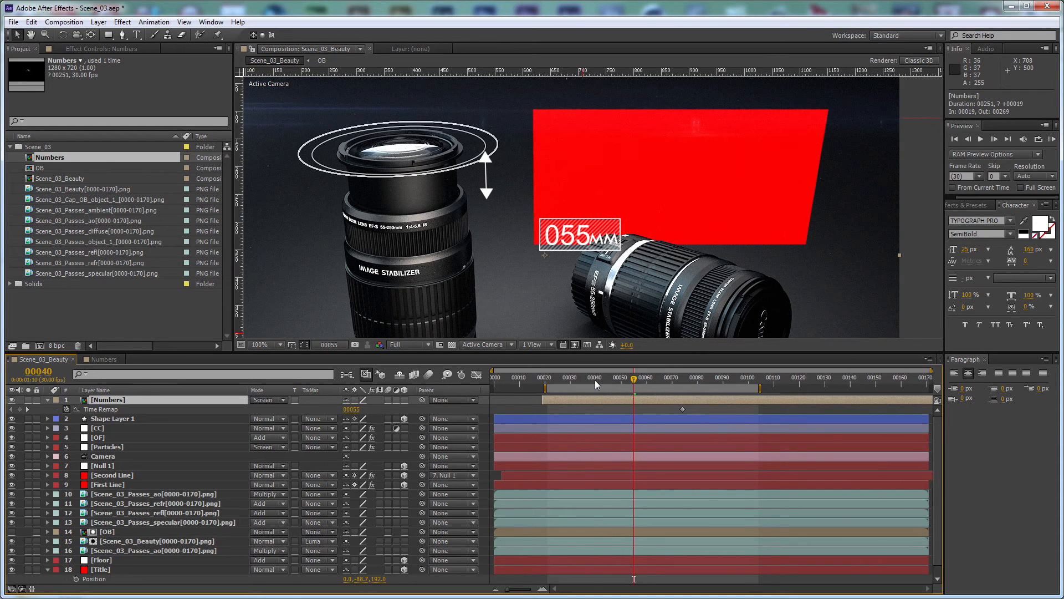
{"action": "left_click", "coordinate": [595, 382]}
{"action": "left_click", "coordinate": [568, 382]}
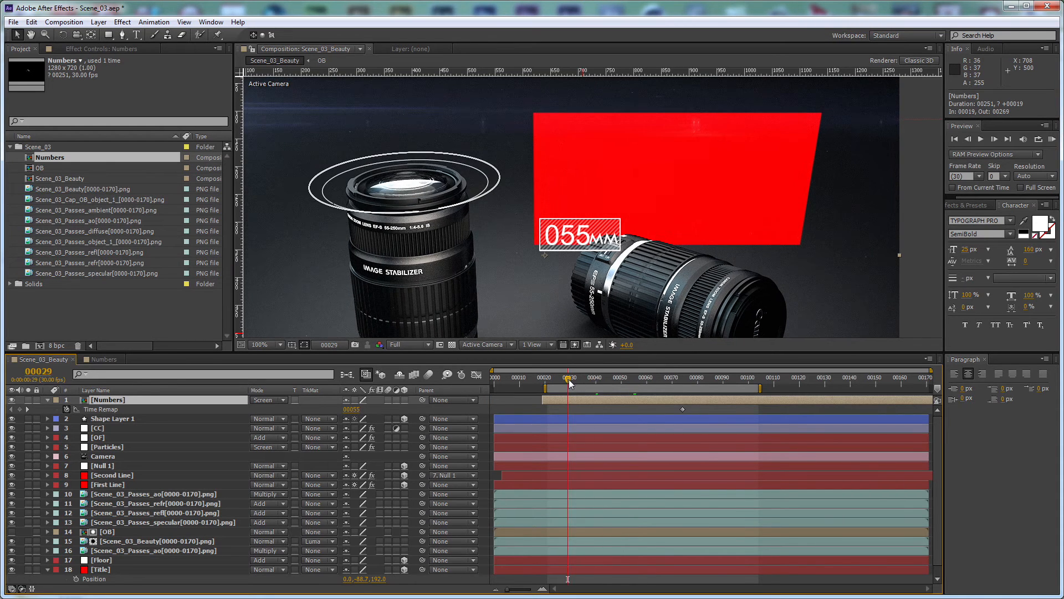
{"action": "key", "text": "Page_Up"}
{"action": "key", "text": "Page_Up"}
{"action": "key", "text": "Page_Up"}
{"action": "key", "text": "Page_Up"}
{"action": "key", "text": "Page_Up"}
{"action": "key", "text": "Page_Up"}
{"action": "key", "text": "Page_Up"}
{"action": "key", "text": "Page_Up"}
{"action": "key", "text": "Page_Up"}
{"action": "key", "text": "Page_Up"}
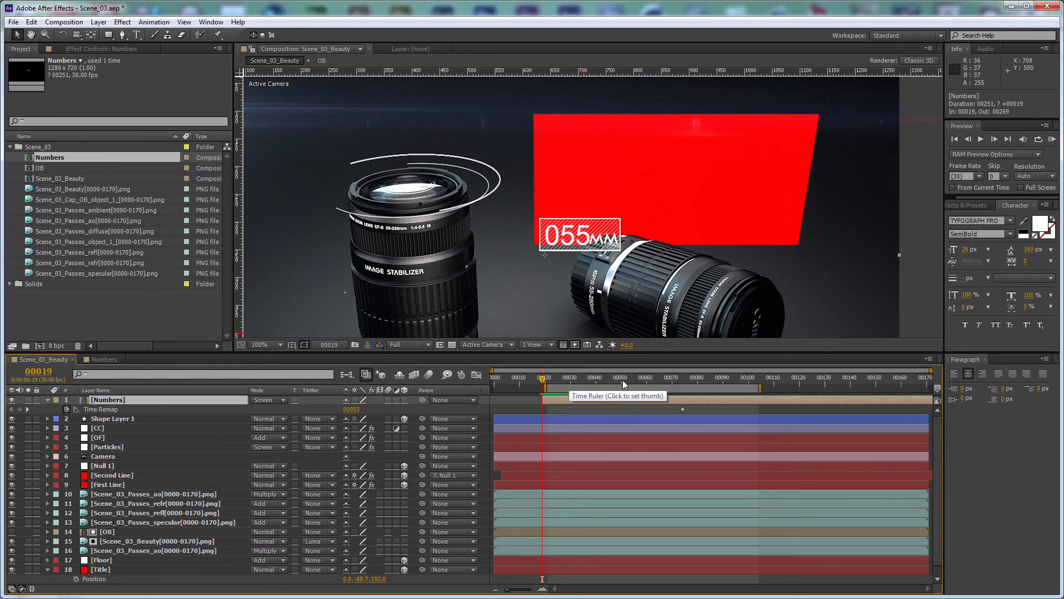
Step: Slide the Numbers layer earlier so its Time Remap keyframe sits at frame 30
{"action": "key", "text": "Page_Down"}
{"action": "key", "text": "Page_Down"}
{"action": "key", "text": "Page_Down"}
{"action": "key", "text": "Page_Down"}
{"action": "key", "text": "Page_Down"}
{"action": "key", "text": "Page_Down"}
{"action": "key", "text": "Page_Down"}
{"action": "key", "text": "Page_Down"}
{"action": "key", "text": "Page_Down"}
{"action": "key", "text": "Page_Down"}
{"action": "key", "text": "Page_Down"}
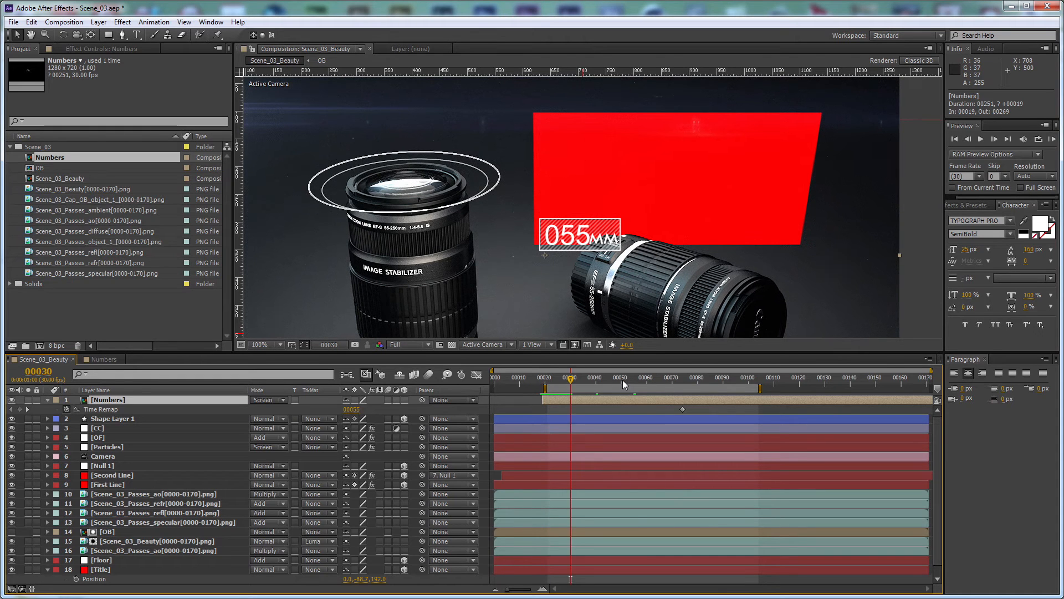
{"action": "left_click_drag", "start_coordinate": [657, 401], "coordinate": [597, 405]}
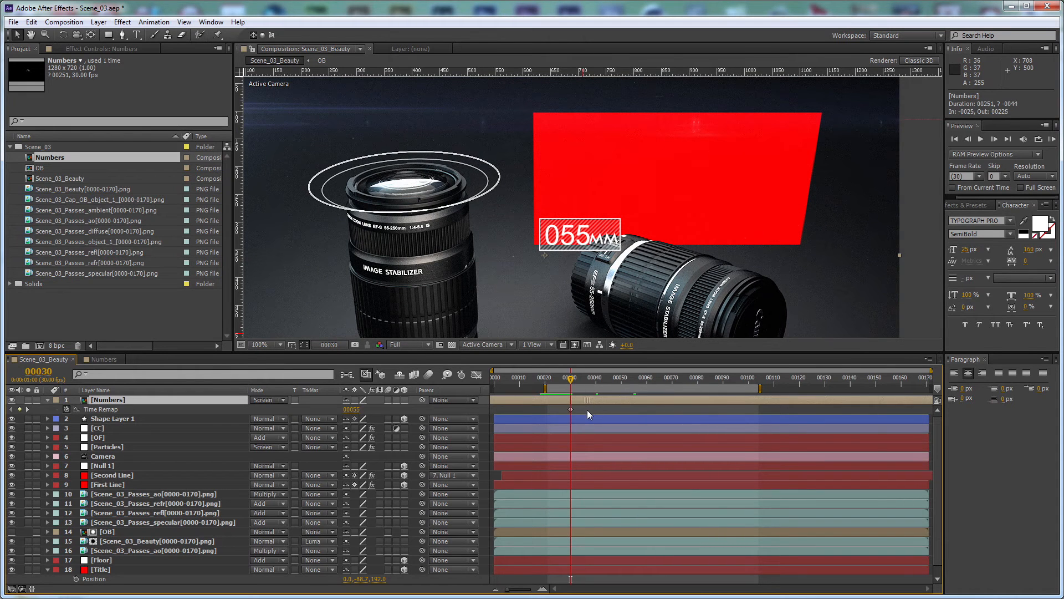
Step: Step through the start of the lens extension and slide the Numbers layer so its Time Remap keyframe sits at frame 35
{"action": "key", "text": "Page_Down"}
{"action": "key", "text": "Page_Down"}
{"action": "key", "text": "Page_Up"}
{"action": "key", "text": "Page_Up"}
{"action": "key", "text": "Page_Down"}
{"action": "key", "text": "Page_Down"}
{"action": "key", "text": "Page_Down"}
{"action": "key", "text": "Page_Down"}
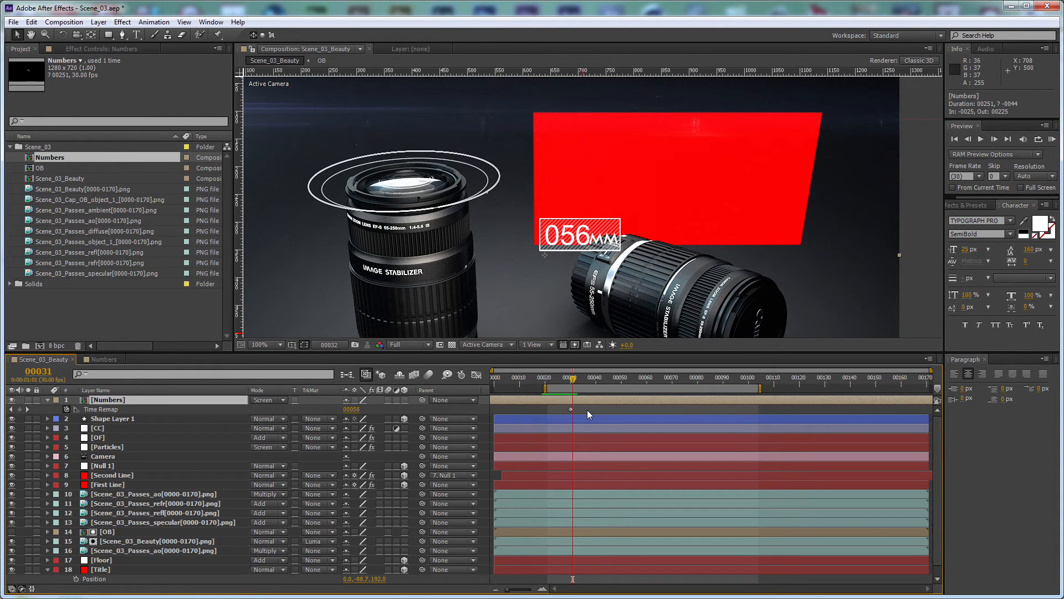
{"action": "key", "text": "Page_Down"}
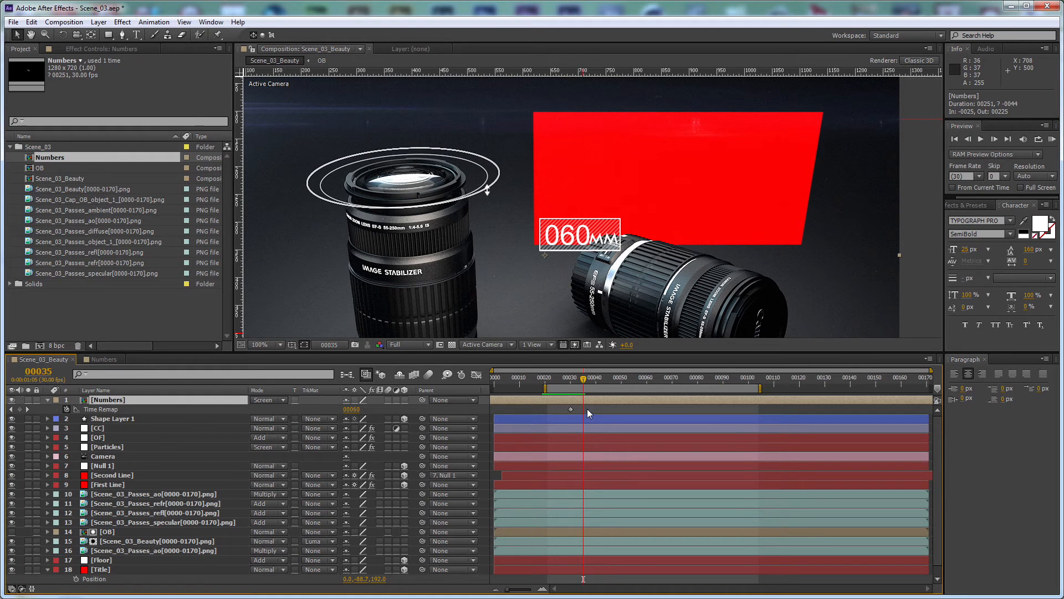
{"action": "left_click_drag", "start_coordinate": [594, 401], "coordinate": [698, 377]}
Step: Examine the lens extension frame by frame up to frame 95 to find where the lens stops moving
{"action": "key", "text": "Page_Down"}
{"action": "key", "text": "Page_Down"}
{"action": "key", "text": "Page_Down"}
{"action": "key", "text": "Page_Down"}
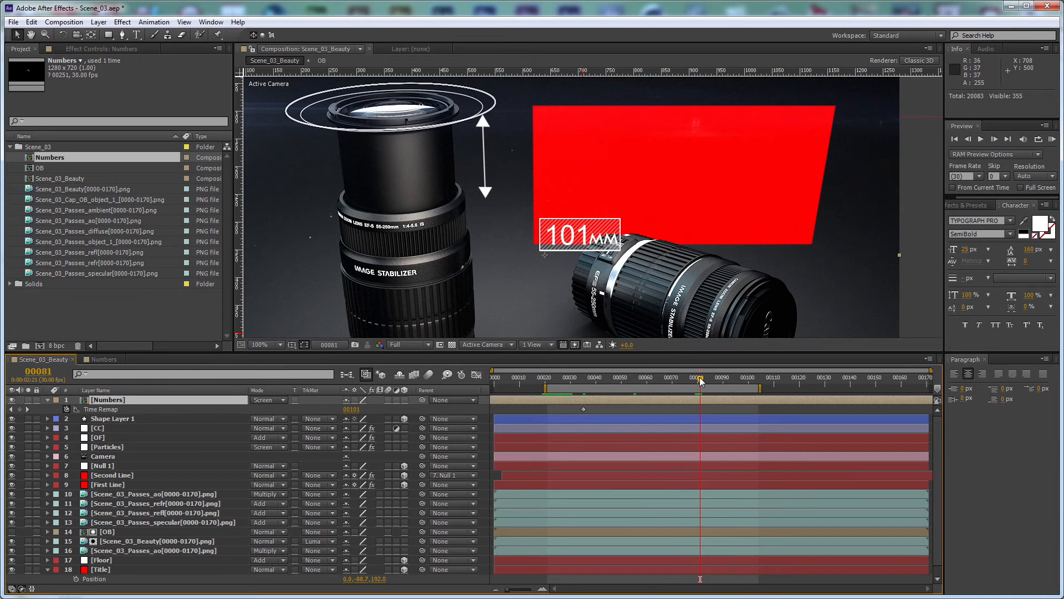
{"action": "key", "text": "Page_Down"}
{"action": "key", "text": "Page_Down"}
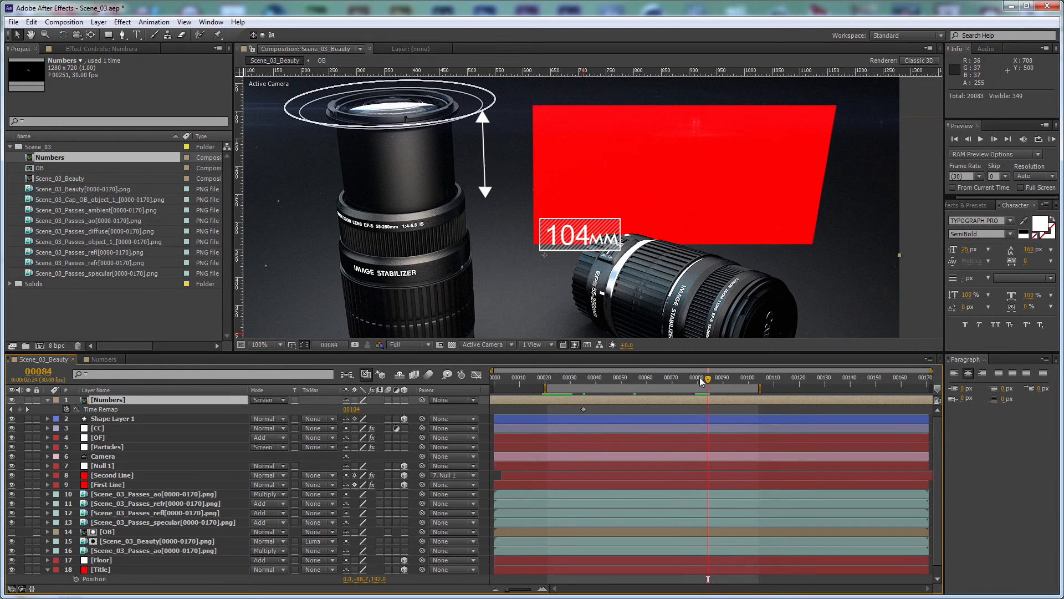
{"action": "key", "text": "Page_Down"}
{"action": "key", "text": "Page_Down"}
{"action": "key", "text": "Page_Down"}
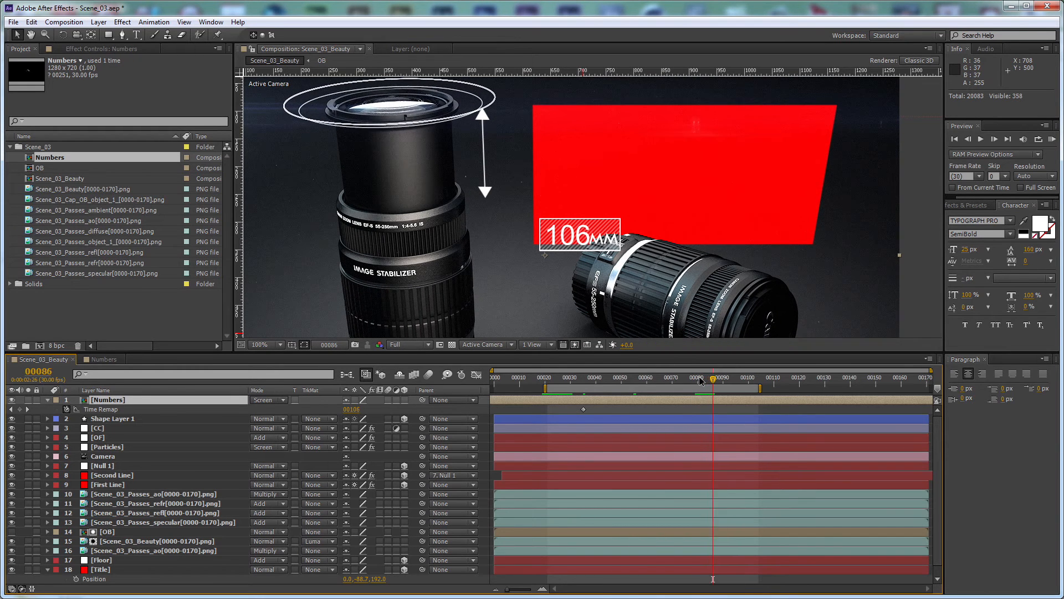
{"action": "key", "text": "Page_Down"}
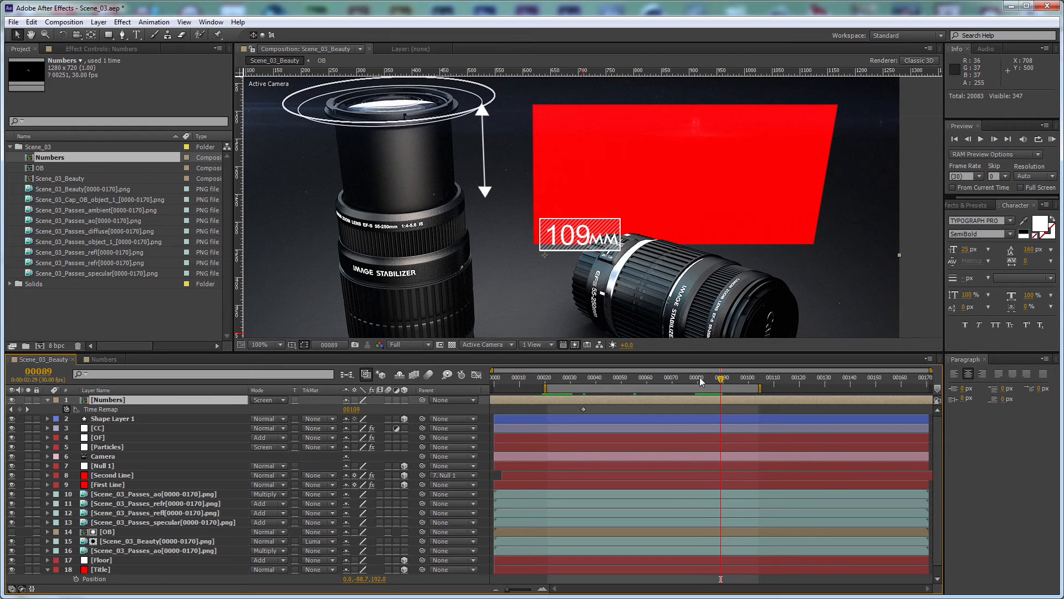
{"action": "key", "text": "Page_Down"}
{"action": "key", "text": "Page_Down"}
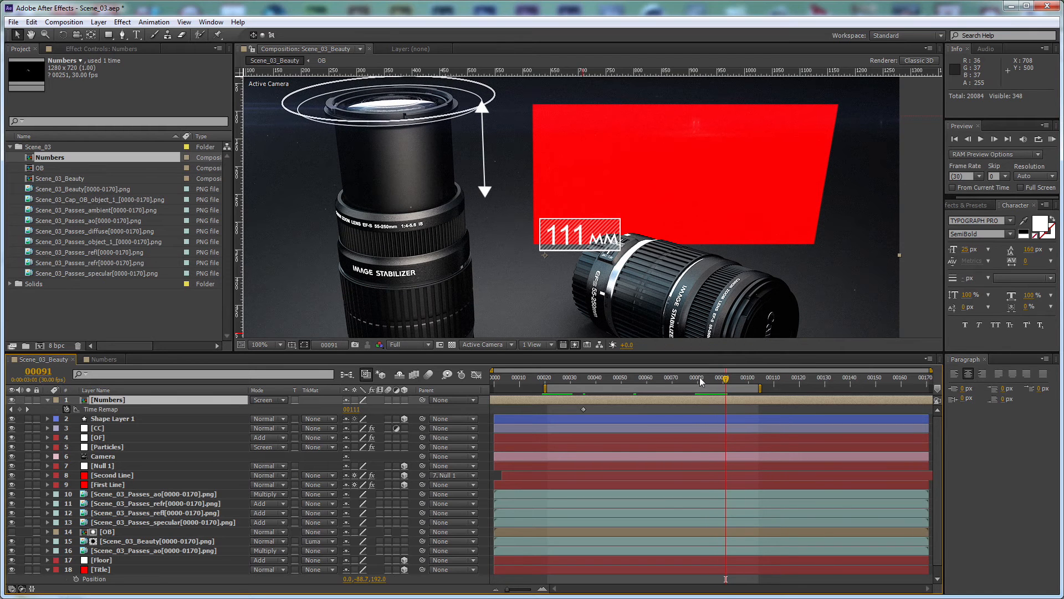
{"action": "key", "text": "Page_Down"}
{"action": "key", "text": "Page_Down"}
{"action": "key", "text": "Page_Down"}
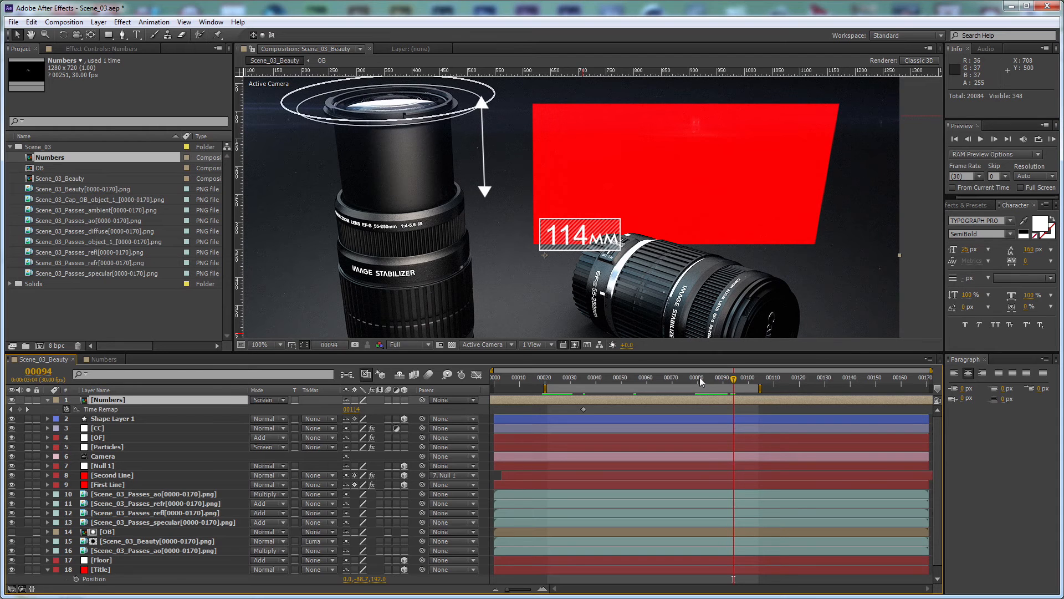
{"action": "key", "text": "Page_Down"}
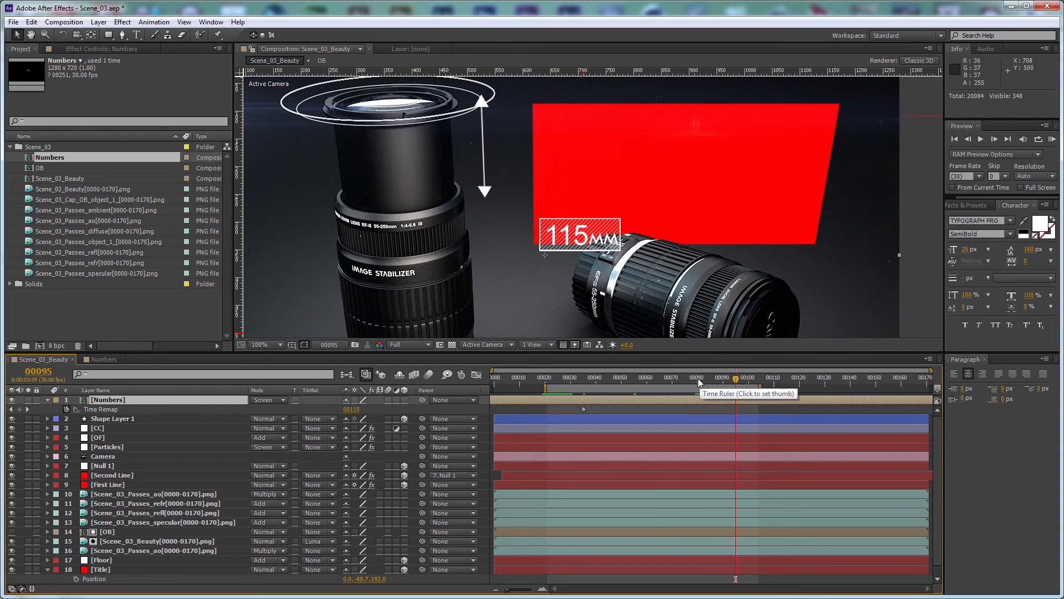
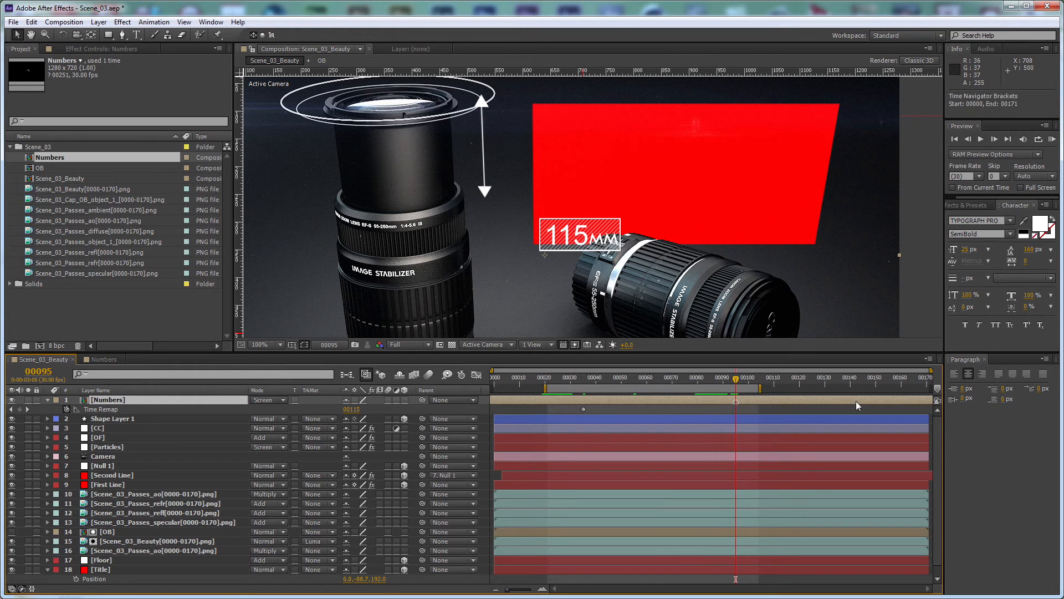
Step: Try to slide the Numbers layer so its last Time Remap keyframe sits at frame 95, and check frames 94 and 95
{"action": "left_click_drag", "start_coordinate": [869, 398], "coordinate": [667, 401]}
{"action": "left_click", "coordinate": [883, 411]}
{"action": "left_click_drag", "start_coordinate": [883, 411], "coordinate": [759, 400]}
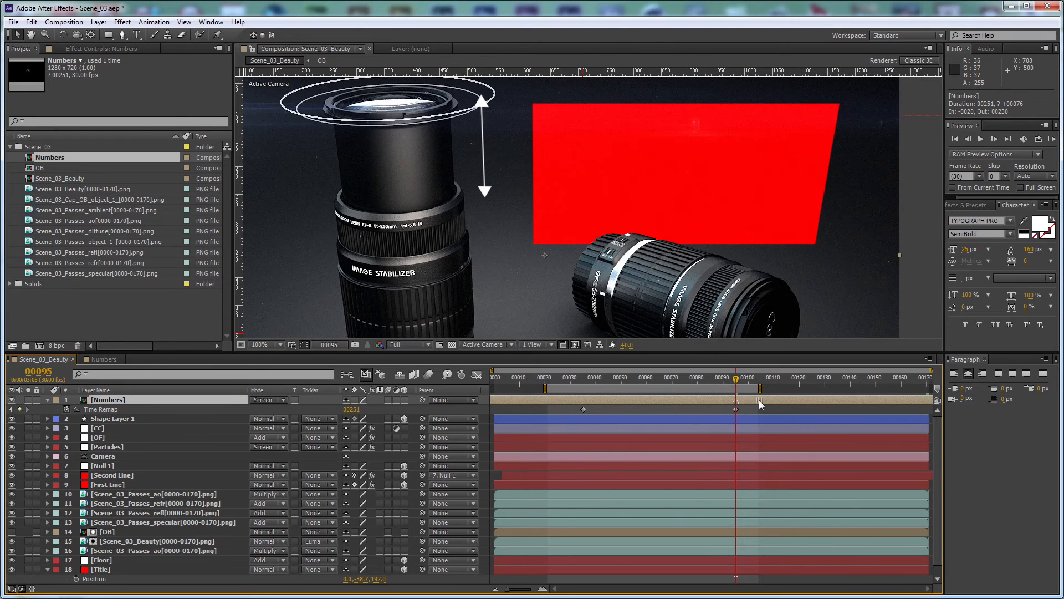
{"action": "scroll", "coordinate": [591, 130], "scroll_direction": "down", "scroll_amount": 2}
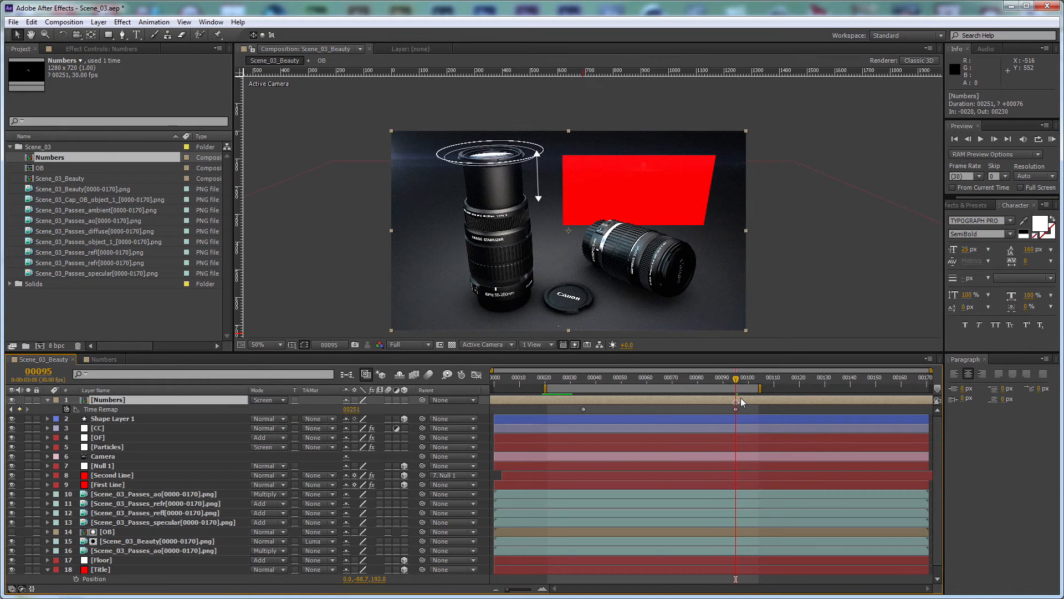
{"action": "key", "text": "equal"}
{"action": "key", "text": "Page_Up"}
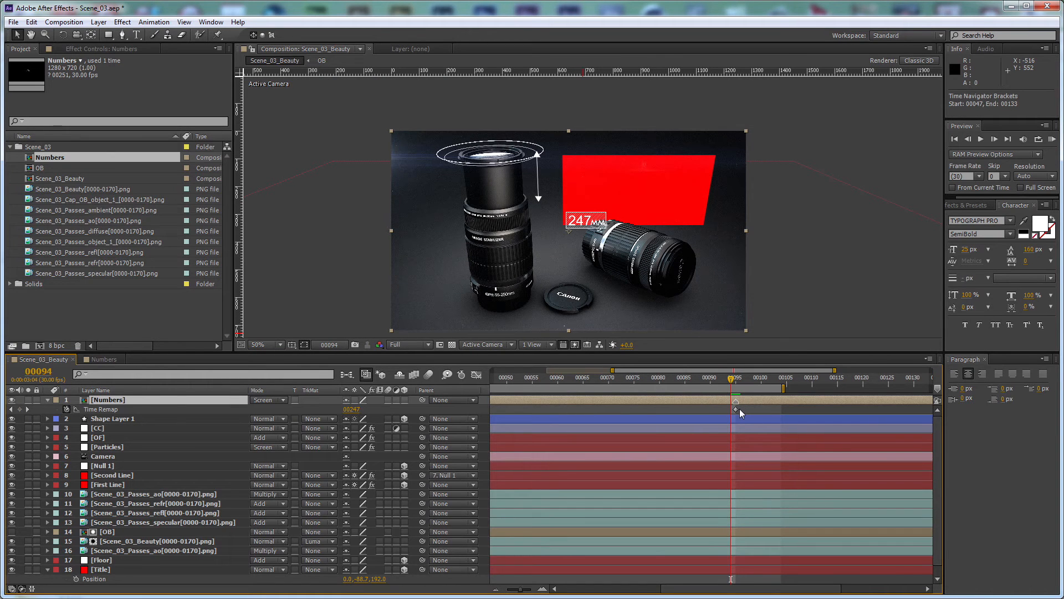
{"action": "left_click", "coordinate": [28, 409]}
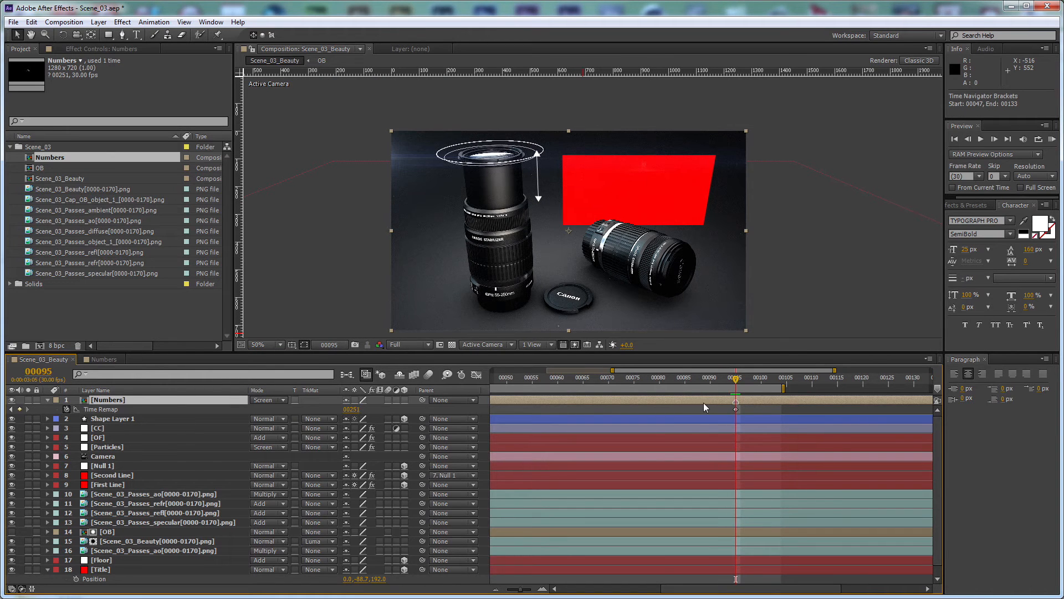
Step: Undo the recent shifts of the Numbers layer along with its latest marker and Time Remap keyframe edits
{"action": "key", "text": "ctrl+z"}
{"action": "left_click_drag", "start_coordinate": [789, 404], "coordinate": [664, 404]}
{"action": "left_click_drag", "start_coordinate": [733, 406], "coordinate": [930, 401]}
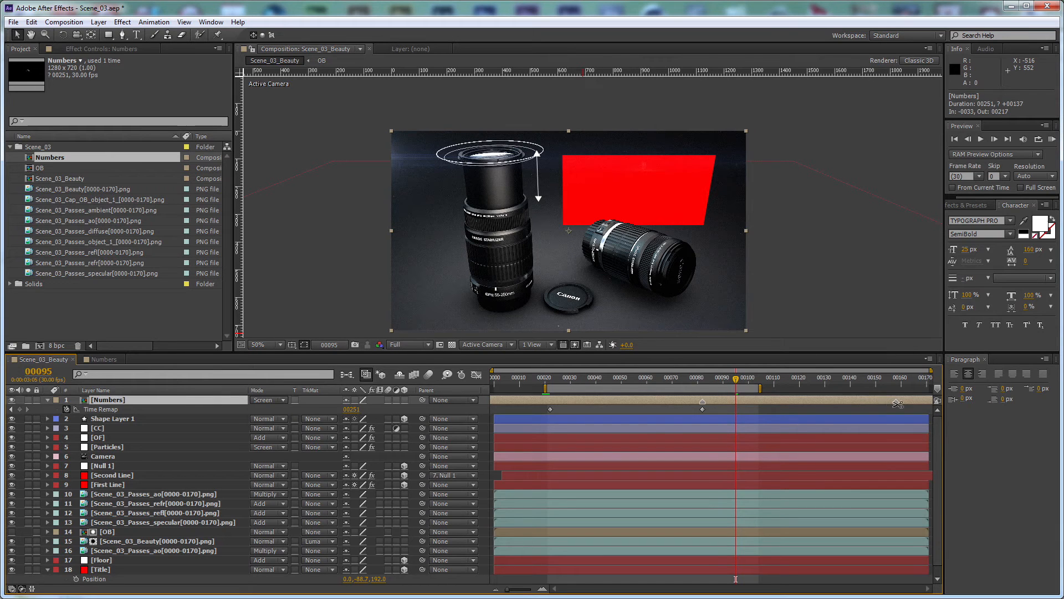
{"action": "key", "text": "ctrl+z"}
{"action": "key", "text": "ctrl+z"}
{"action": "key", "text": "ctrl+z"}
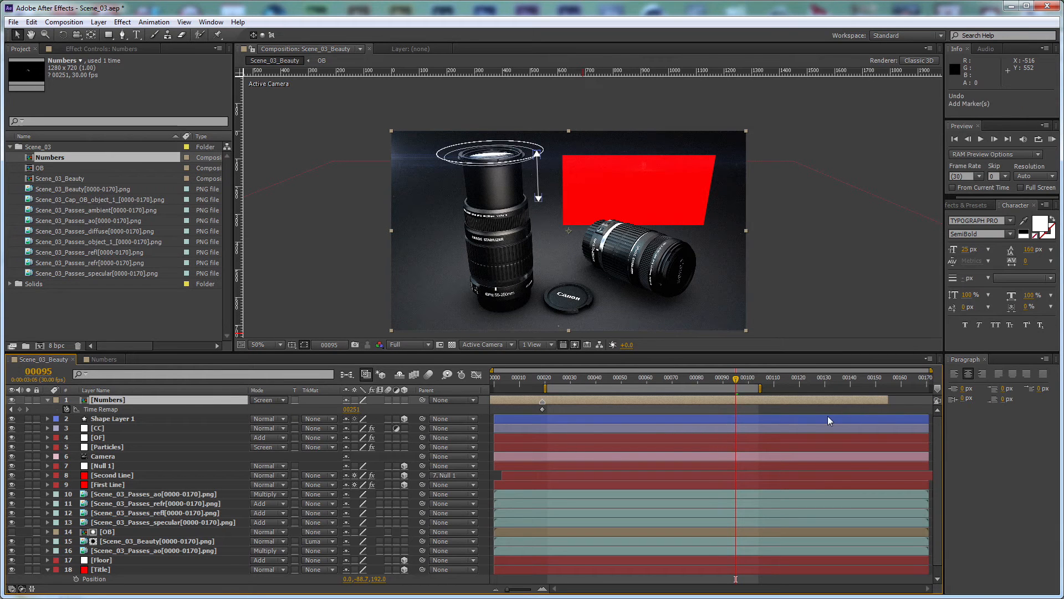
{"action": "key", "text": "ctrl+z"}
{"action": "key", "text": "minus"}
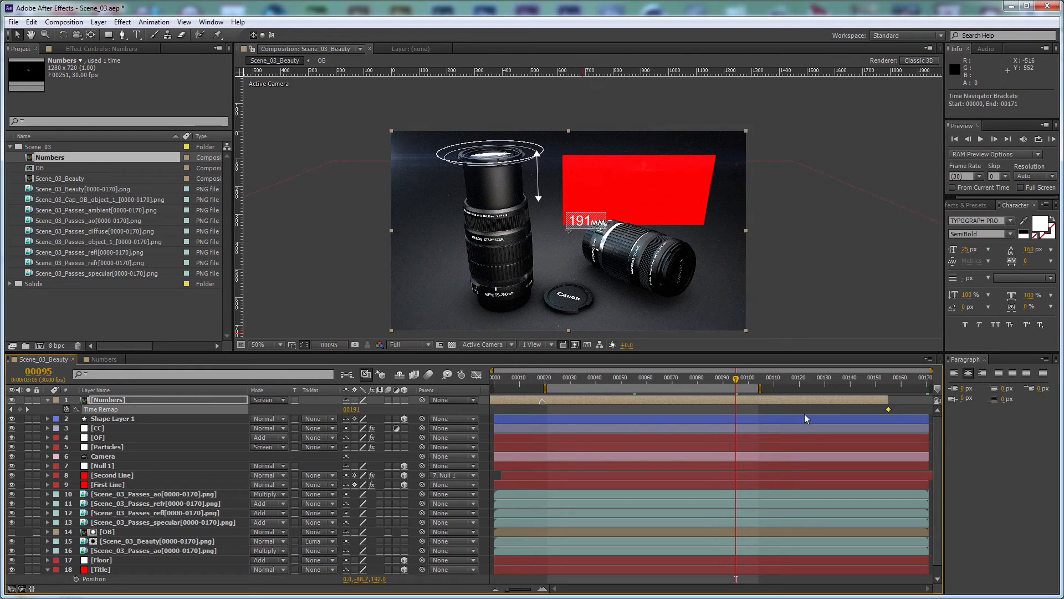
Step: Add a marker to the Numbers layer at frame 95 and a Time Remap keyframe at frame 154
{"action": "left_click", "coordinate": [746, 401]}
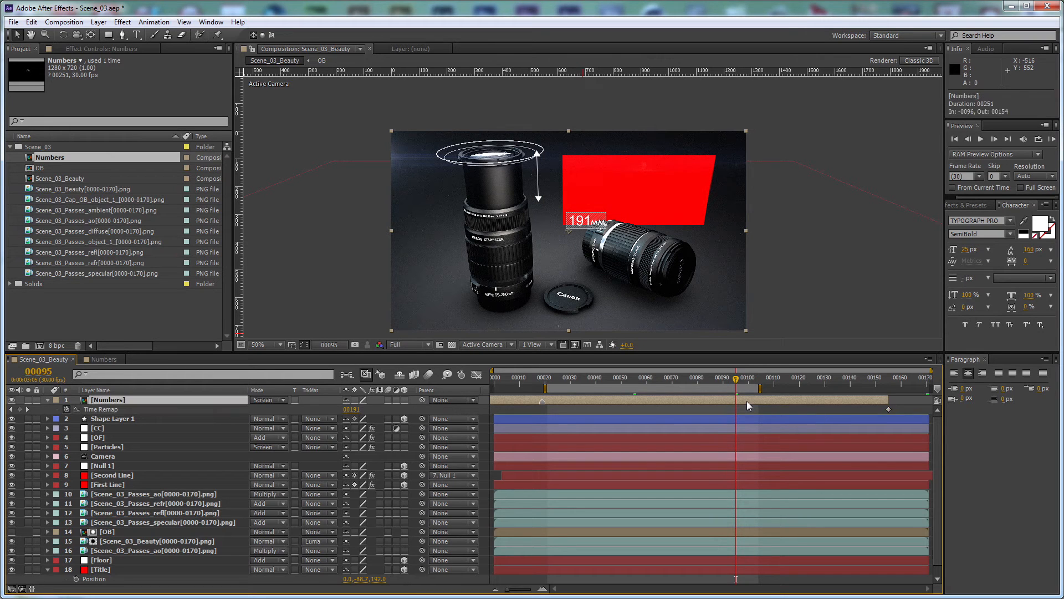
{"action": "left_click", "coordinate": [882, 385]}
{"action": "left_click", "coordinate": [888, 386]}
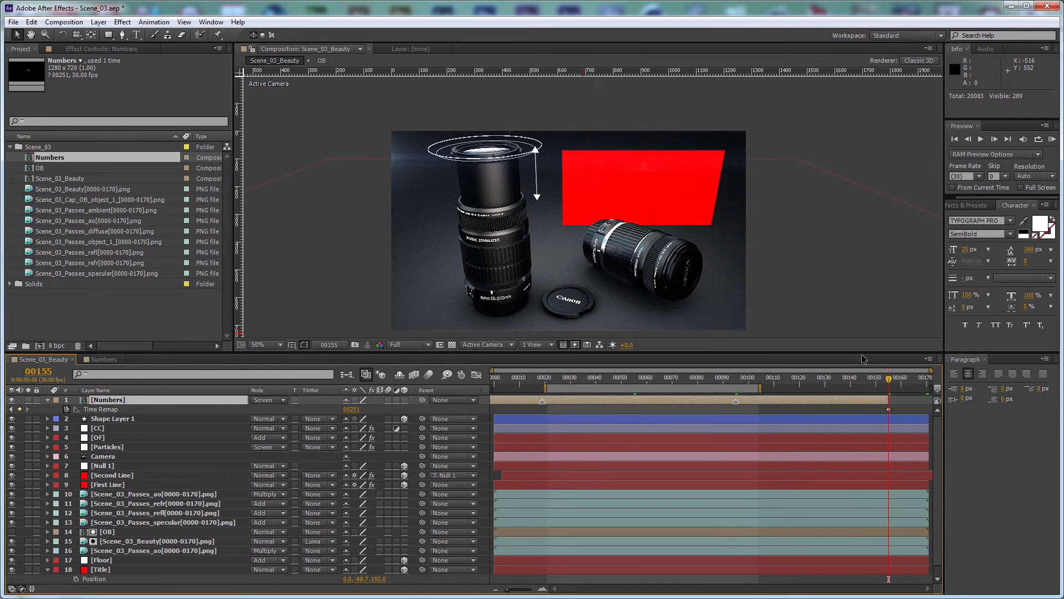
{"action": "key", "text": "Page_Up"}
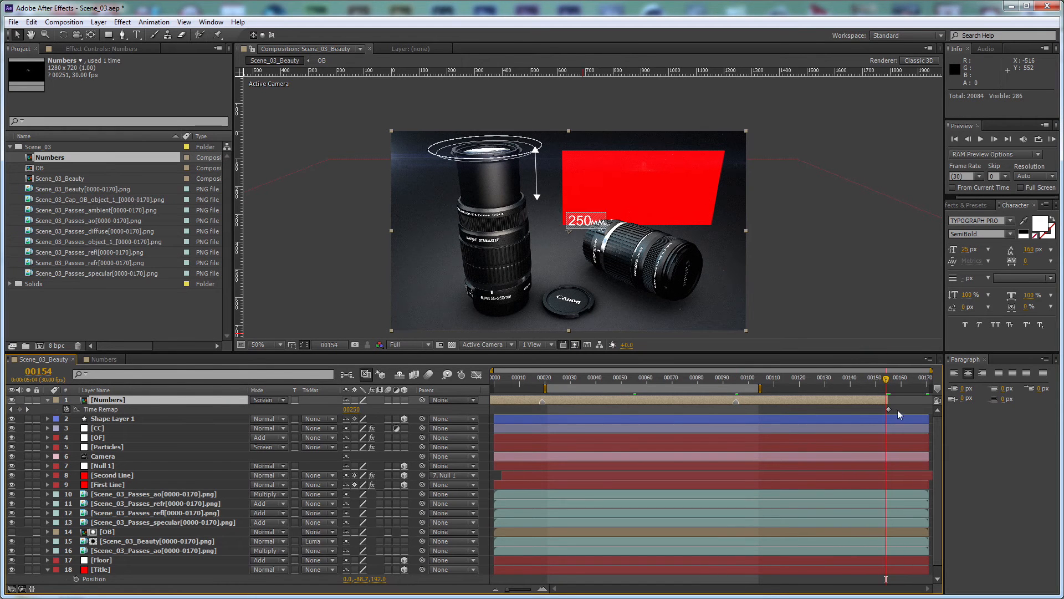
{"action": "left_click", "coordinate": [20, 409]}
Step: Remove the Numbers layer's frame 155 Time Remap keyframe, move the 250 mm keyframe to frame 95, and check the scene there
{"action": "left_click_drag", "start_coordinate": [889, 407], "coordinate": [884, 410]}
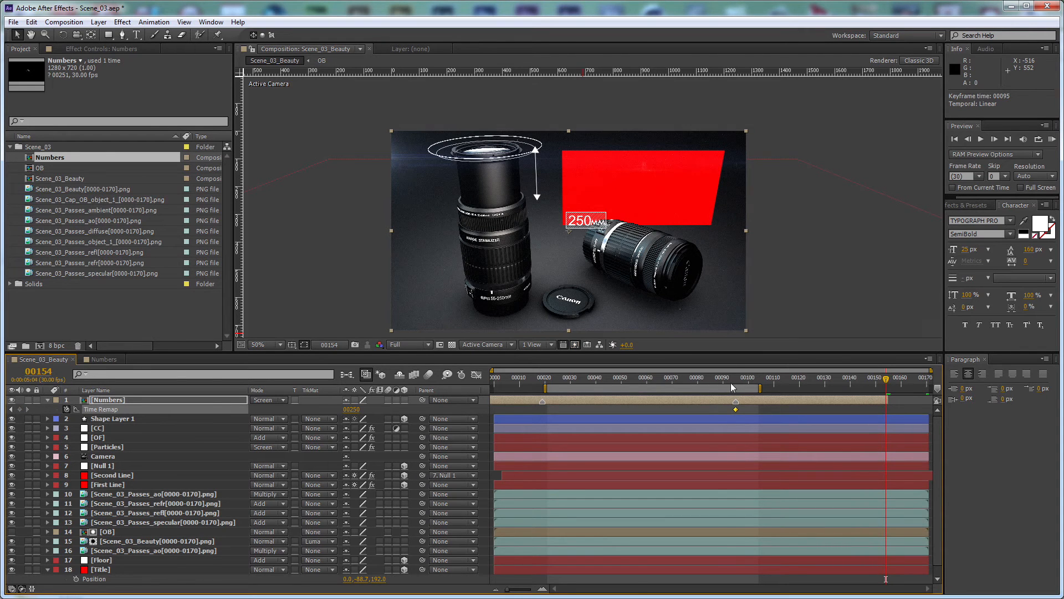
{"action": "key", "text": "j"}
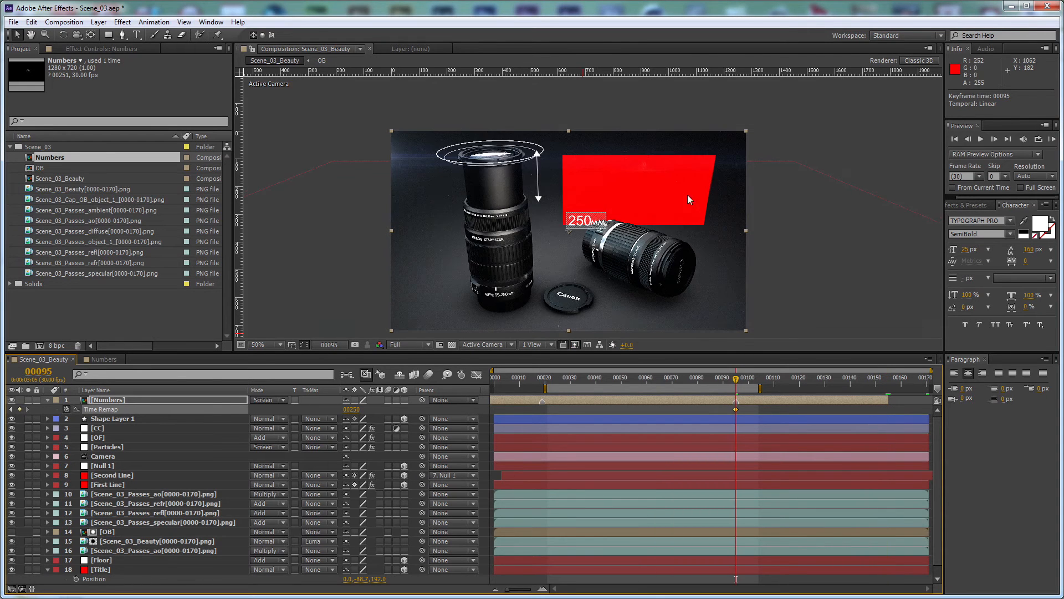
{"action": "scroll", "coordinate": [687, 199], "scroll_direction": "up", "scroll_amount": 2}
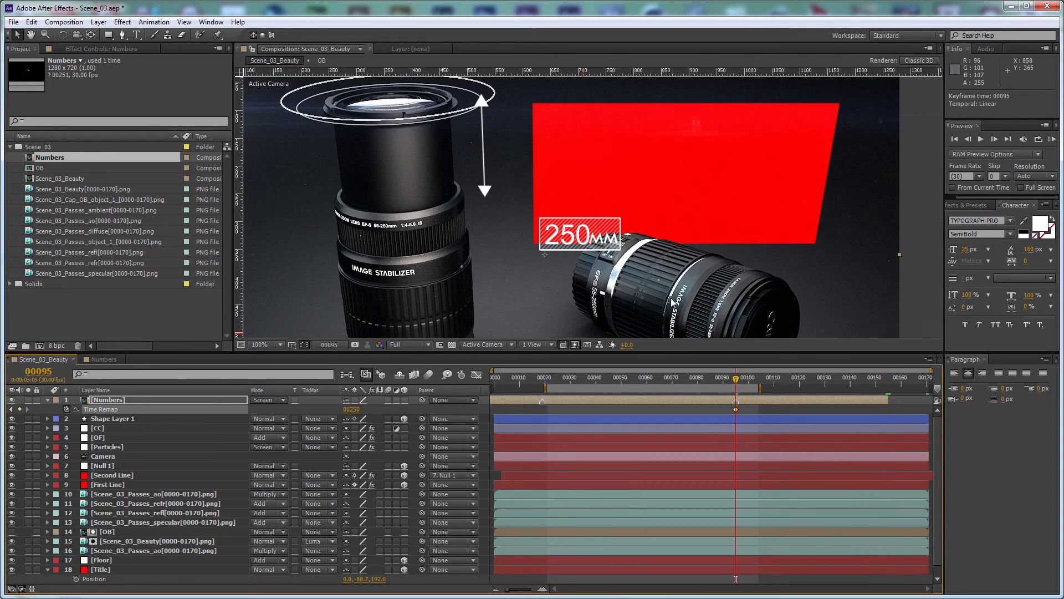
Step: Align the first Time Remap keyframe with its layer marker and slide the Numbers layer so the keyframes sit at frames 21 and 97
{"action": "mouse_move", "coordinate": [736, 378]}
{"action": "left_mouse_down"}
{"action": "mouse_move", "coordinate": [525, 381]}
{"action": "mouse_move", "coordinate": [535, 399]}
{"action": "mouse_move", "coordinate": [660, 401]}
{"action": "left_mouse_up"}
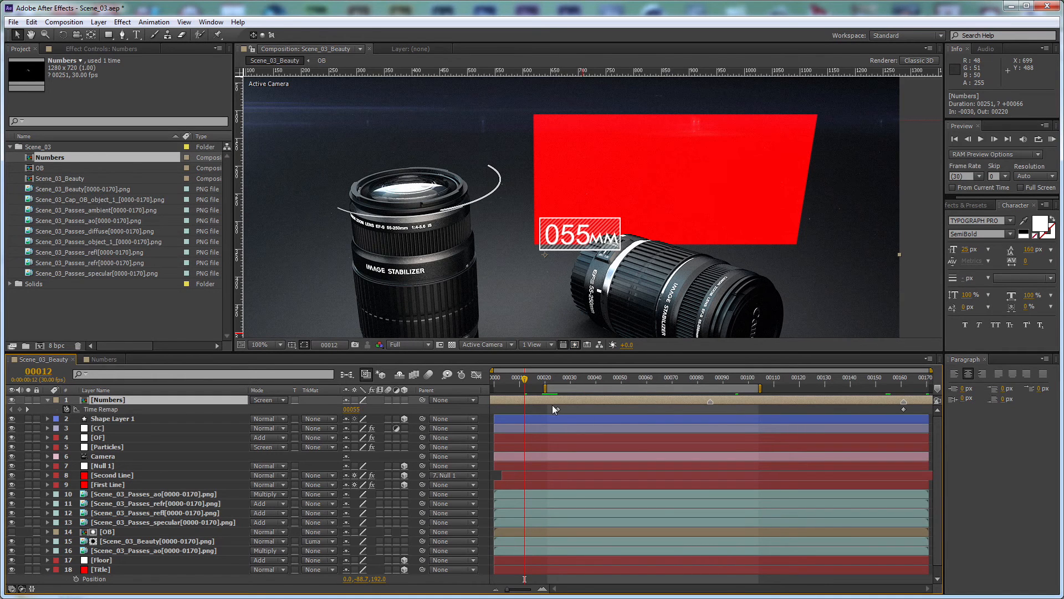
{"action": "left_click", "coordinate": [688, 410]}
{"action": "left_click_drag", "start_coordinate": [734, 401], "coordinate": [573, 401]}
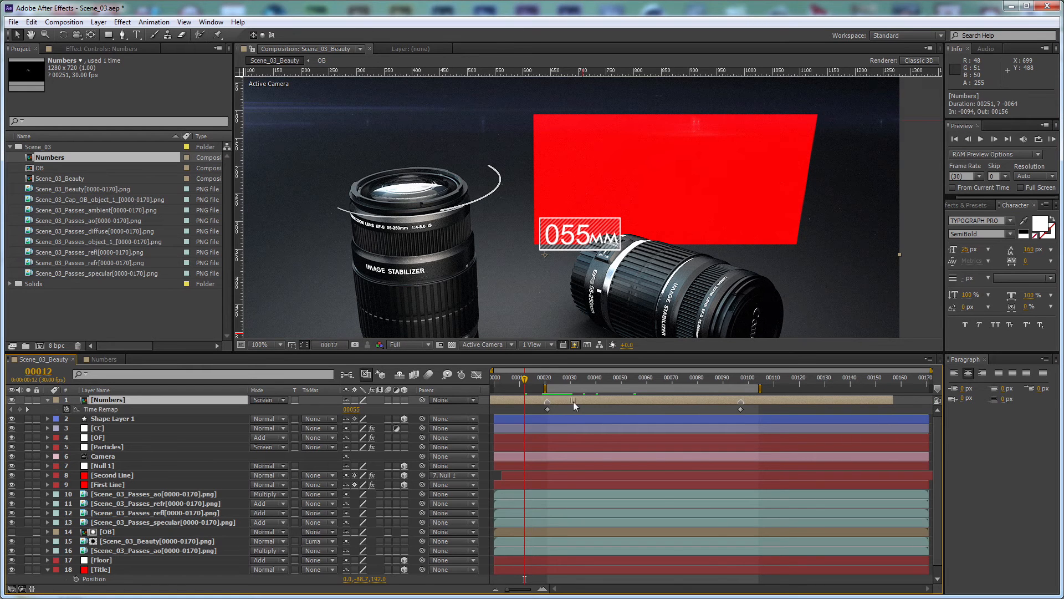
Step: Play the millimetre count against the lens extension from frame 21 and check it at frame 97
{"action": "left_click", "coordinate": [548, 381]}
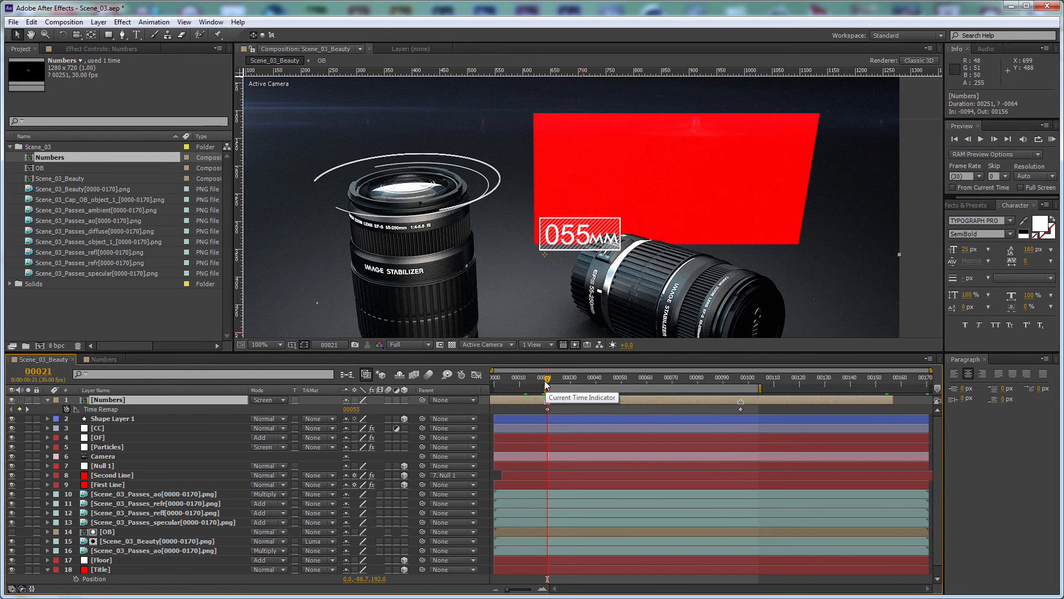
{"action": "left_click_drag", "start_coordinate": [548, 380], "coordinate": [556, 380]}
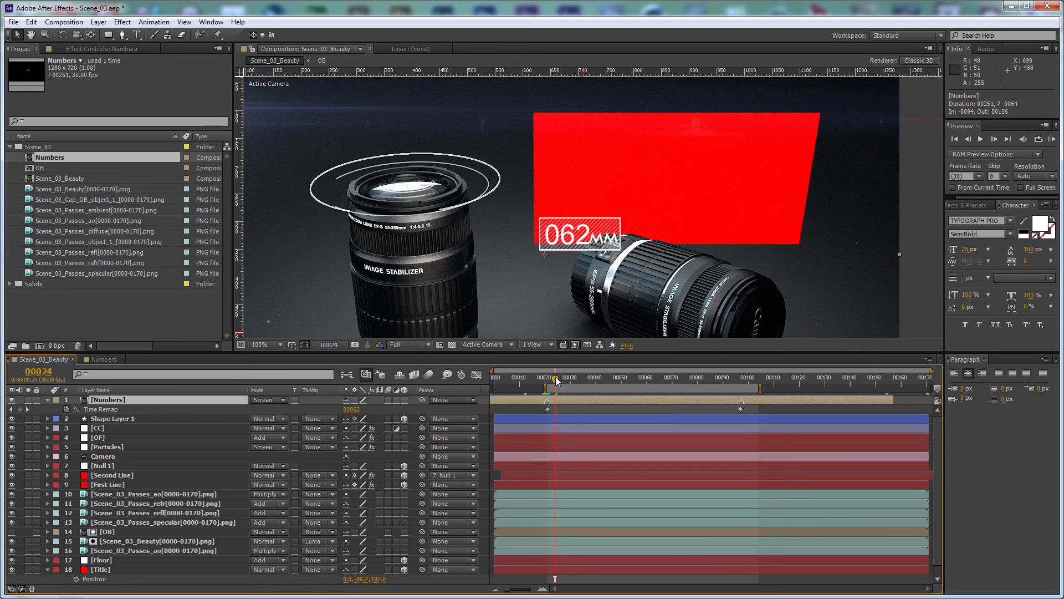
{"action": "key", "text": "space"}
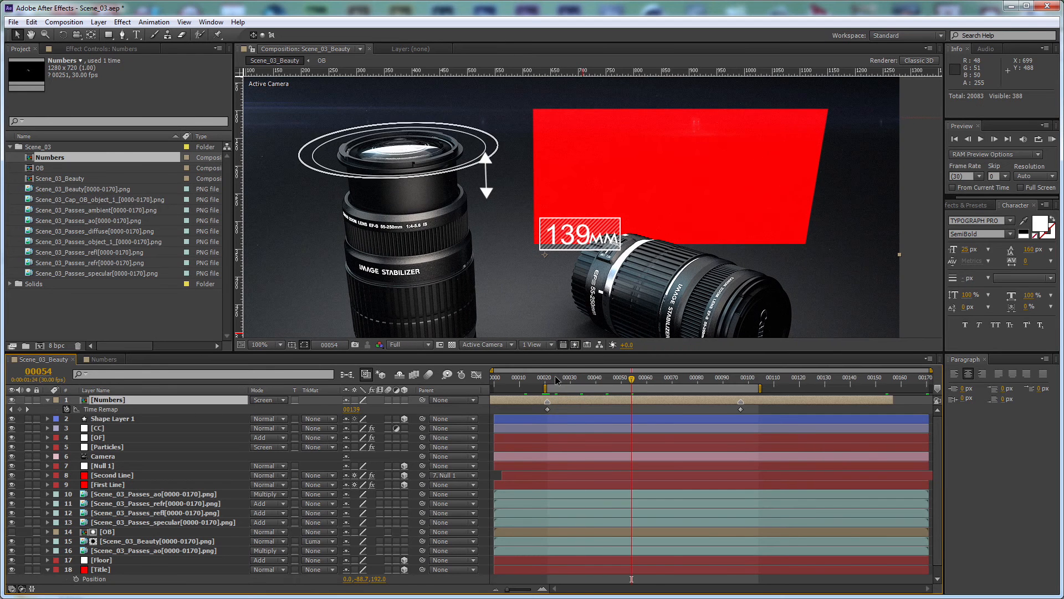
{"action": "left_click", "coordinate": [740, 379]}
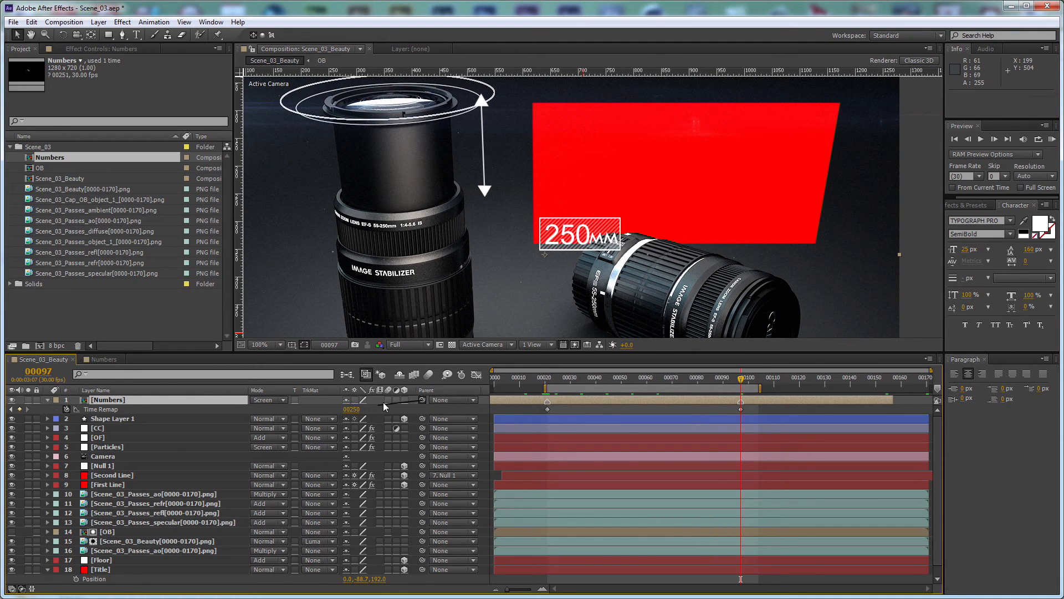
Step: Make the Numbers layer a 3D layer
{"action": "left_click", "coordinate": [404, 400]}
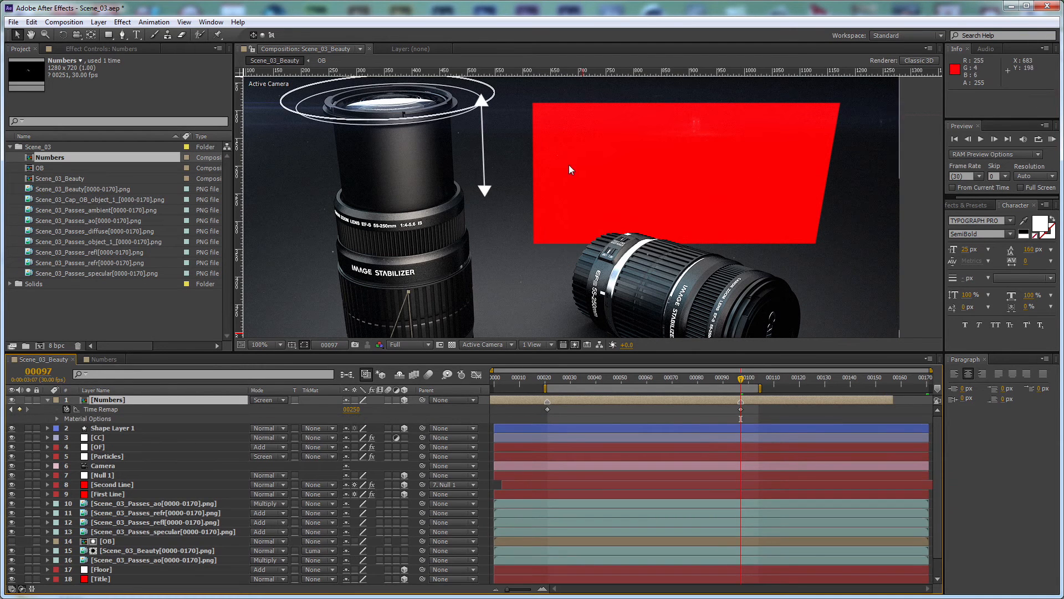
{"action": "scroll", "coordinate": [567, 168], "scroll_direction": "down", "scroll_amount": 4}
{"action": "scroll", "coordinate": [569, 165], "scroll_direction": "up", "scroll_amount": 2}
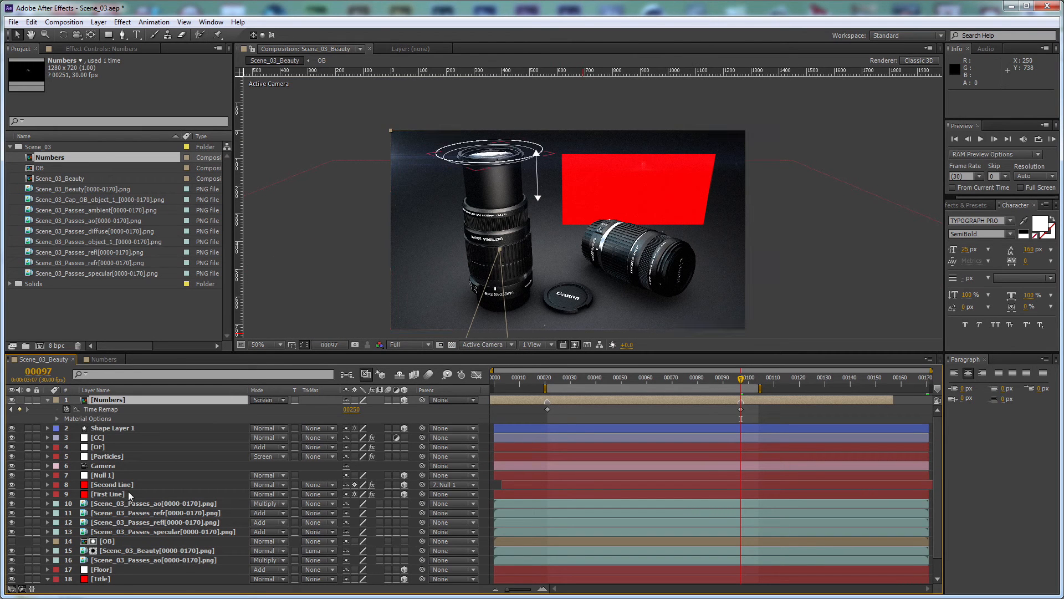
Step: Copy the Title layer's Position and paste it onto the Numbers layer's Position
{"action": "left_click", "coordinate": [114, 578]}
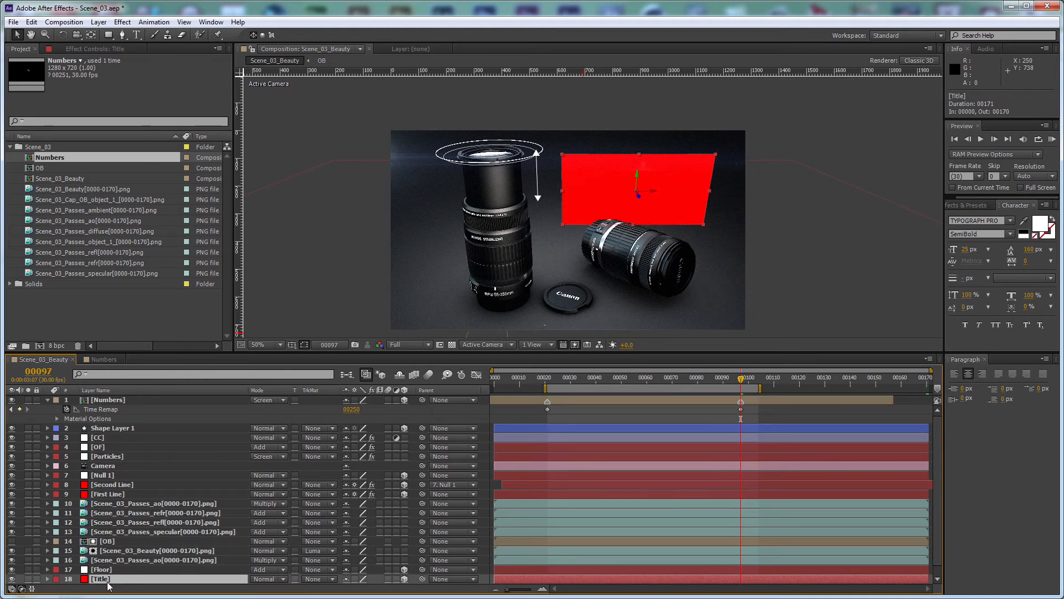
{"action": "key", "text": "p"}
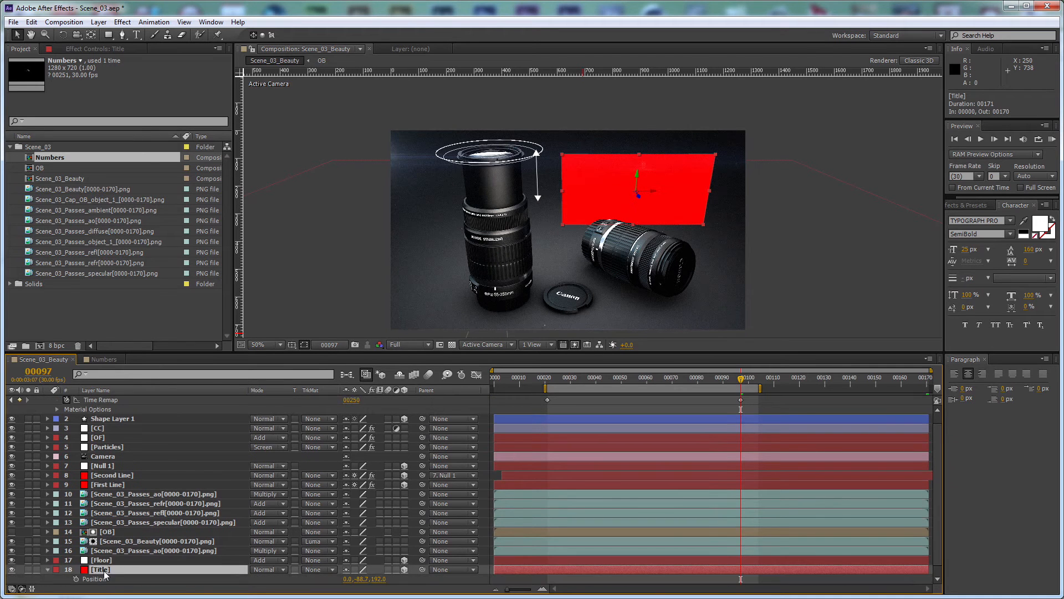
{"action": "scroll", "coordinate": [108, 416], "scroll_direction": "up", "scroll_amount": 1}
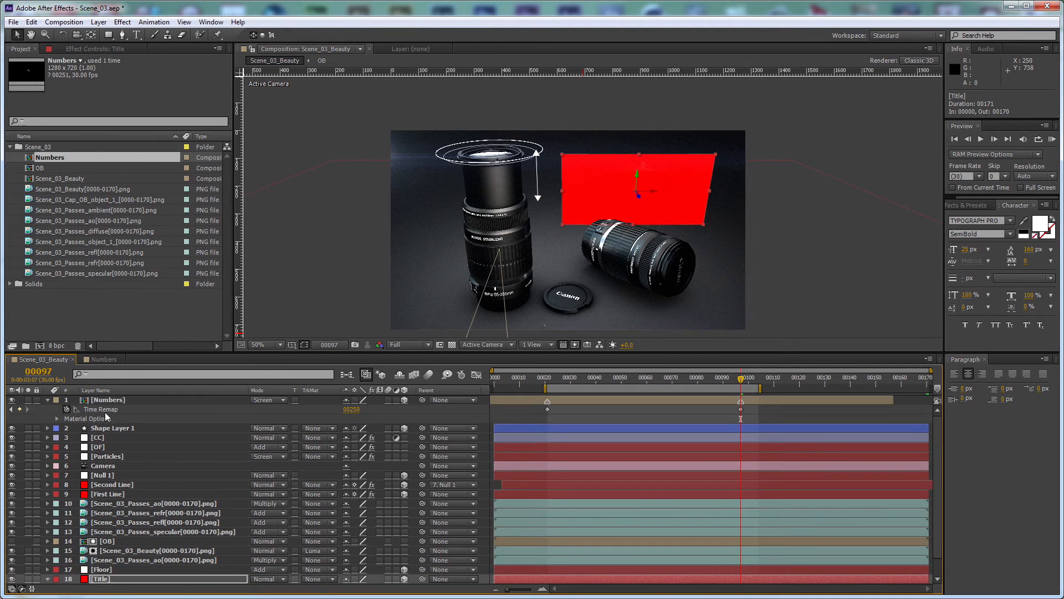
{"action": "left_click", "coordinate": [122, 399]}
{"action": "key", "text": "p"}
{"action": "left_click", "coordinate": [112, 408]}
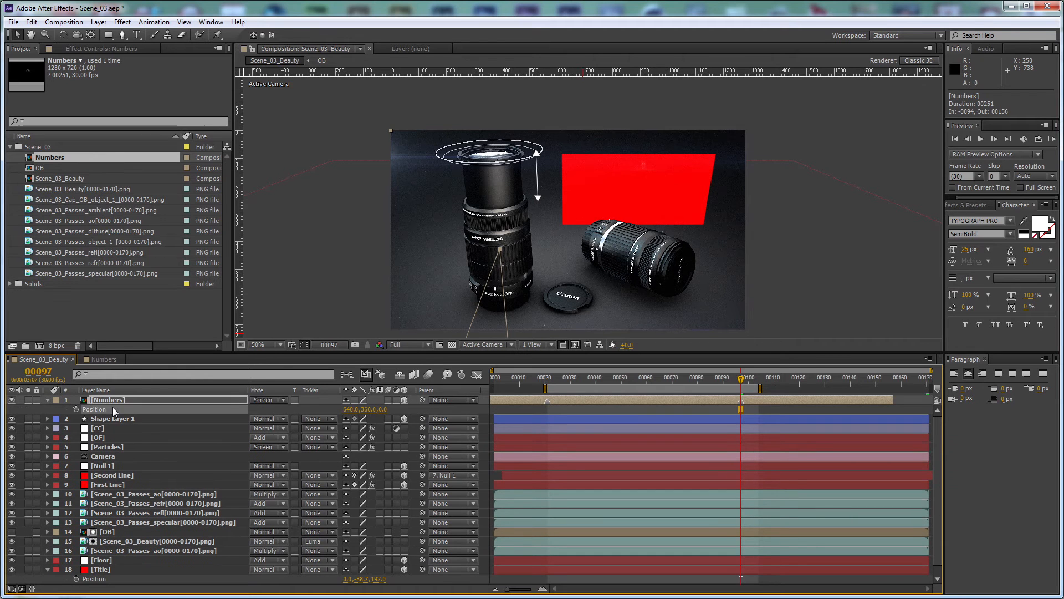
Step: Set the Numbers layer's Y Rotation to -90° so the box faces the camera
{"action": "key", "text": "r"}
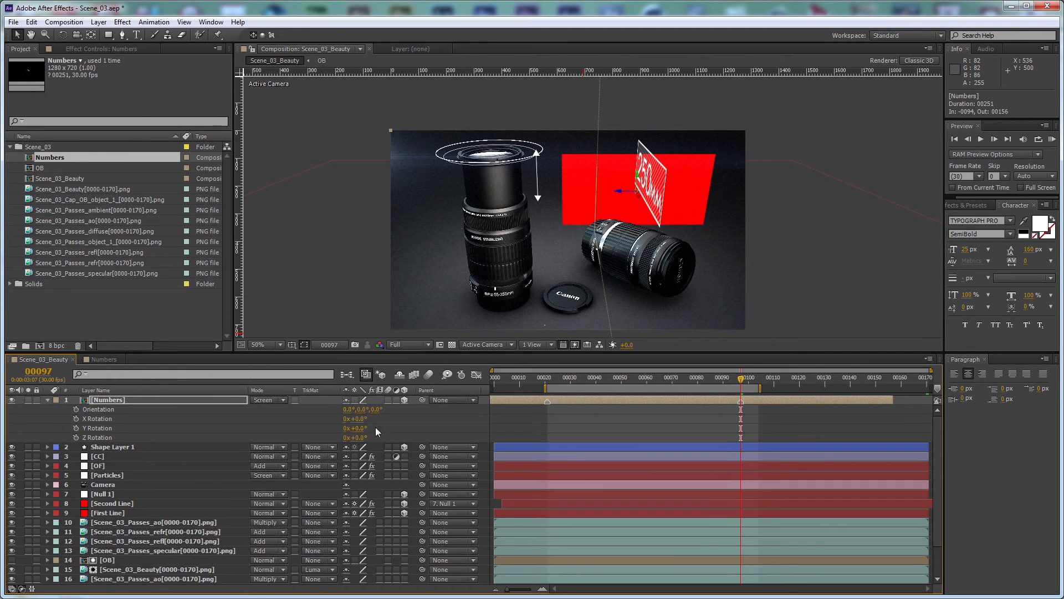
{"action": "left_click_drag", "start_coordinate": [364, 420], "coordinate": [383, 428]}
{"action": "key", "text": "ctrl+z"}
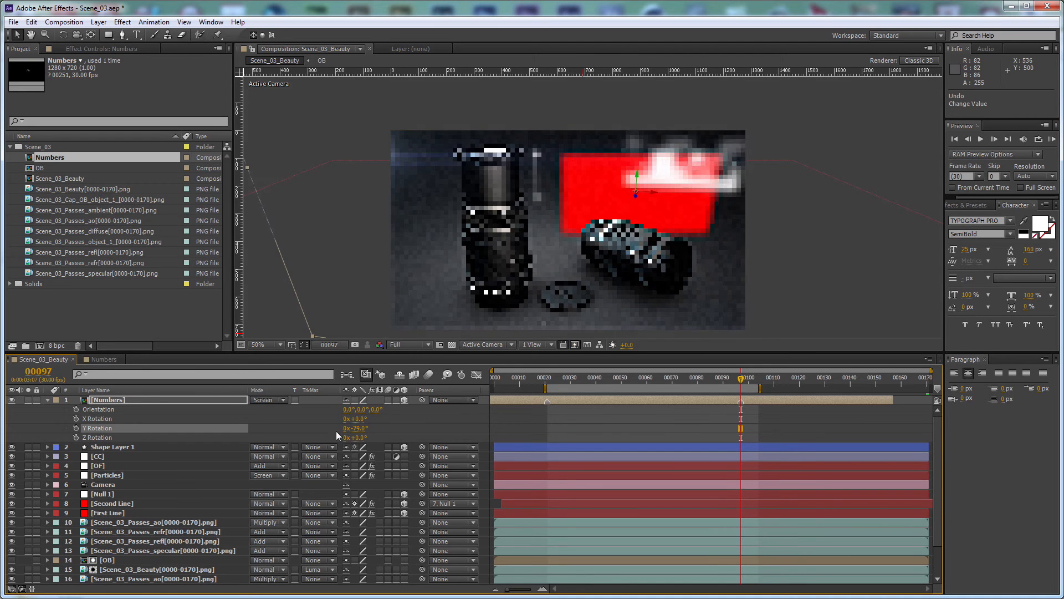
{"action": "left_click", "coordinate": [359, 428]}
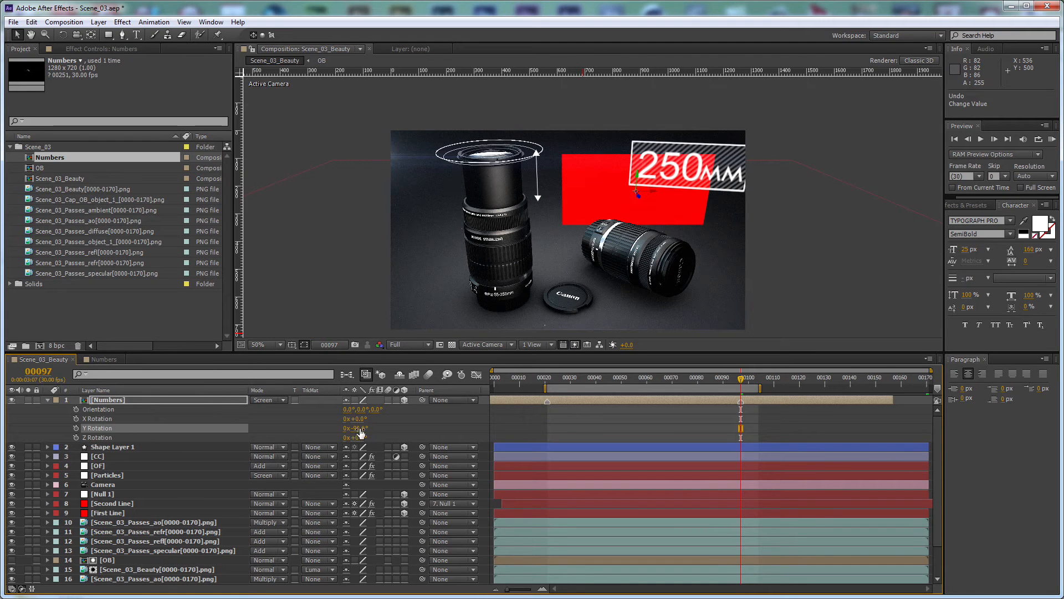
{"action": "key", "text": "Return"}
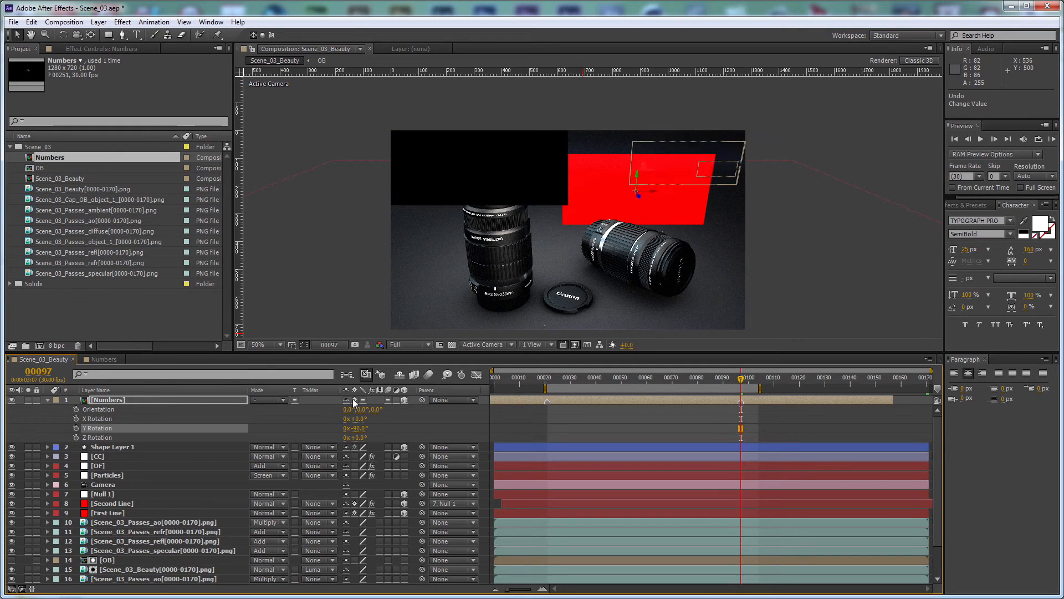
Step: Move the Numbers box to about Y -43.7, Z 105 beside the red Title plane and set its X Position to -600
{"action": "left_click", "coordinate": [207, 399]}
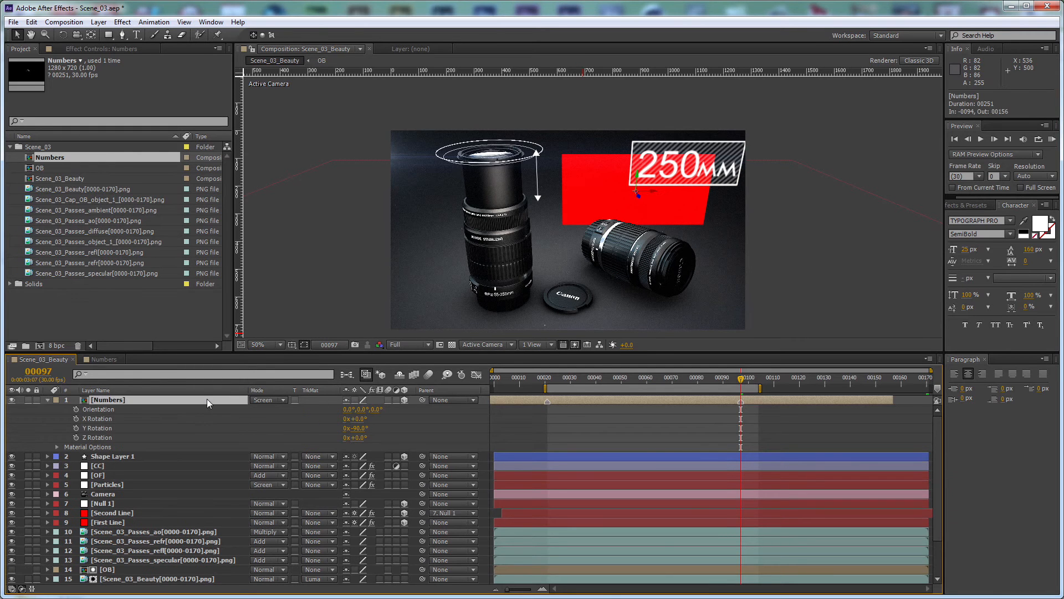
{"action": "key", "text": "p"}
{"action": "left_click_drag", "start_coordinate": [386, 413], "coordinate": [205, 415]}
{"action": "scroll", "coordinate": [657, 146], "scroll_direction": "up", "scroll_amount": 2}
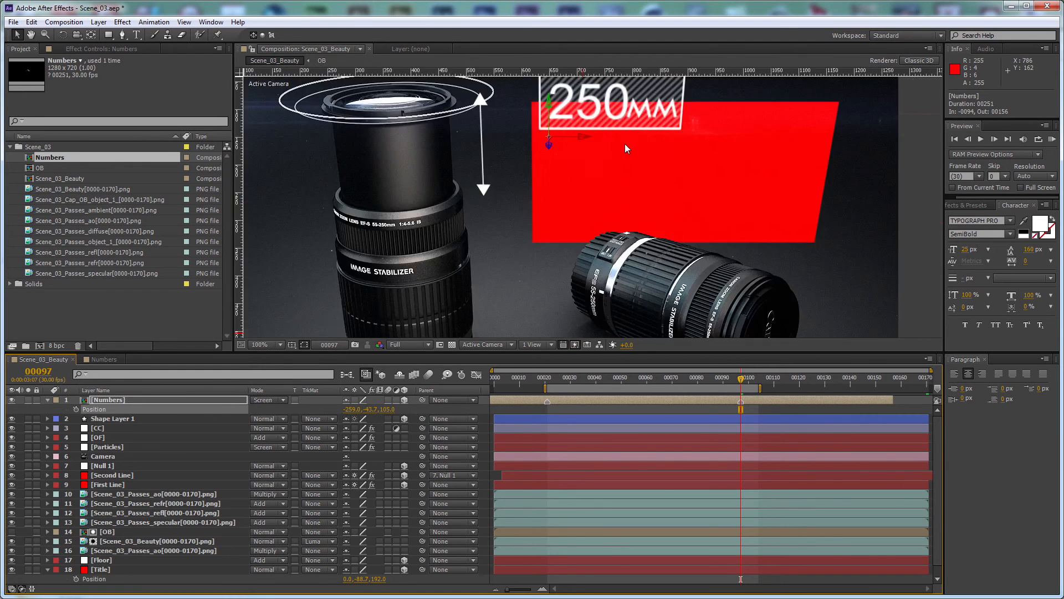
{"action": "left_click", "coordinate": [357, 410]}
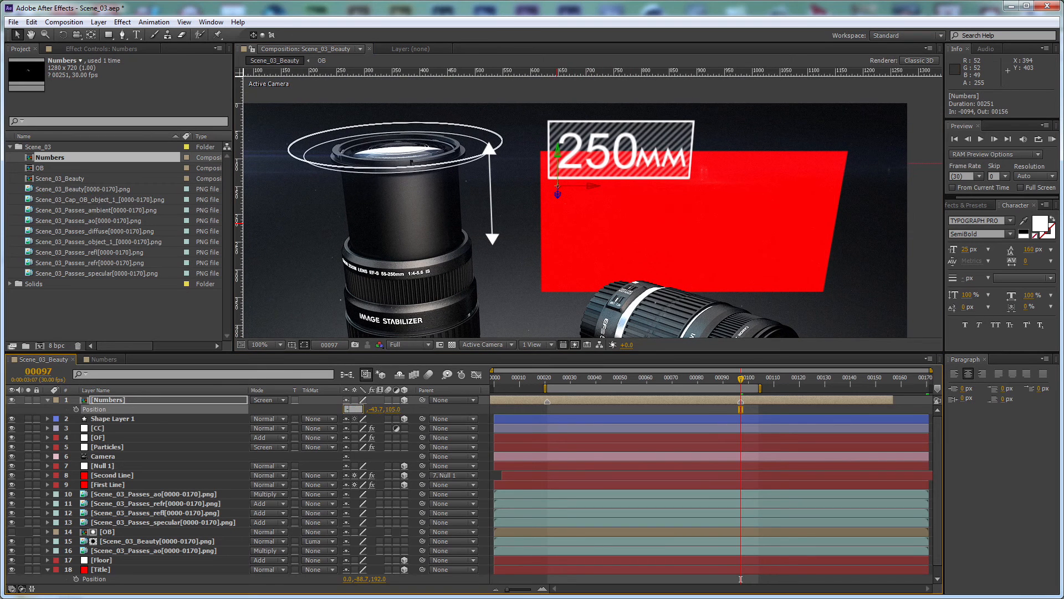
{"action": "key", "text": "Return"}
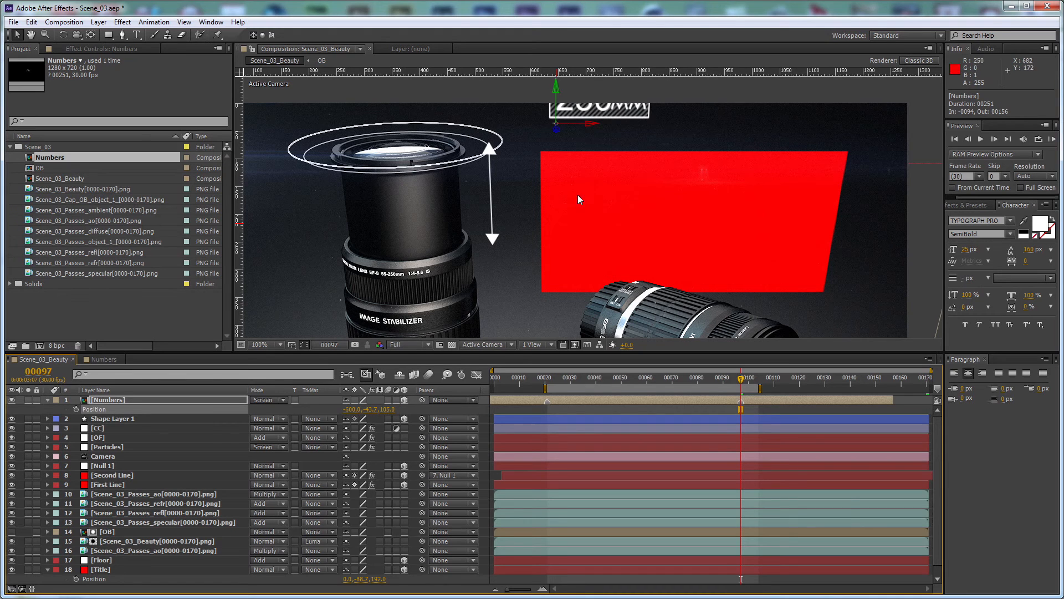
Step: Move the Numbers box to about Y 62.3, Z 89 over the Title plane's upper-left corner and set its X Position to -800
{"action": "left_click_drag", "start_coordinate": [556, 92], "coordinate": [580, 193]}
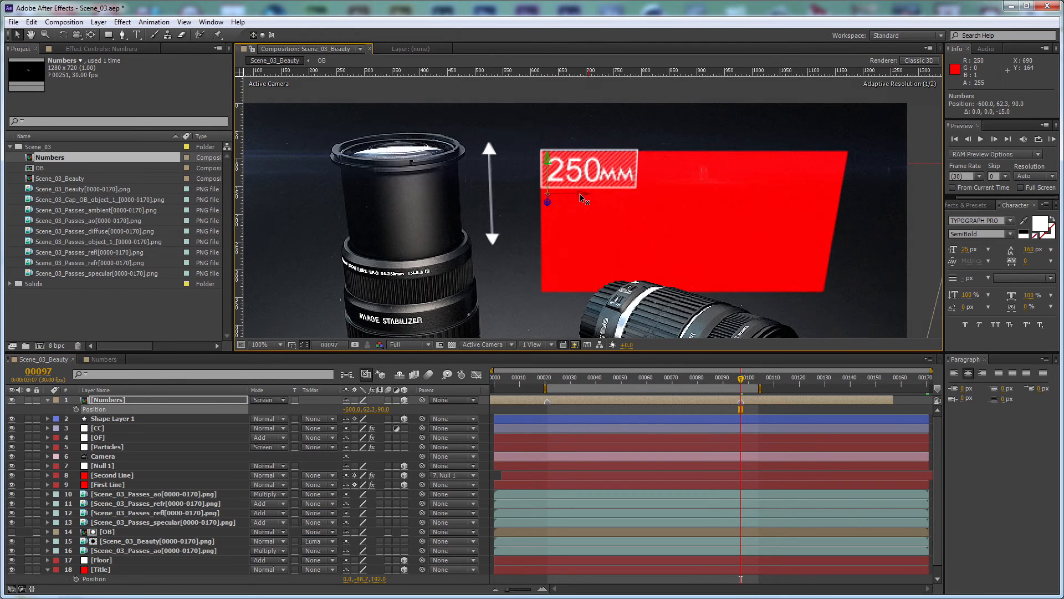
{"action": "left_click", "coordinate": [351, 409]}
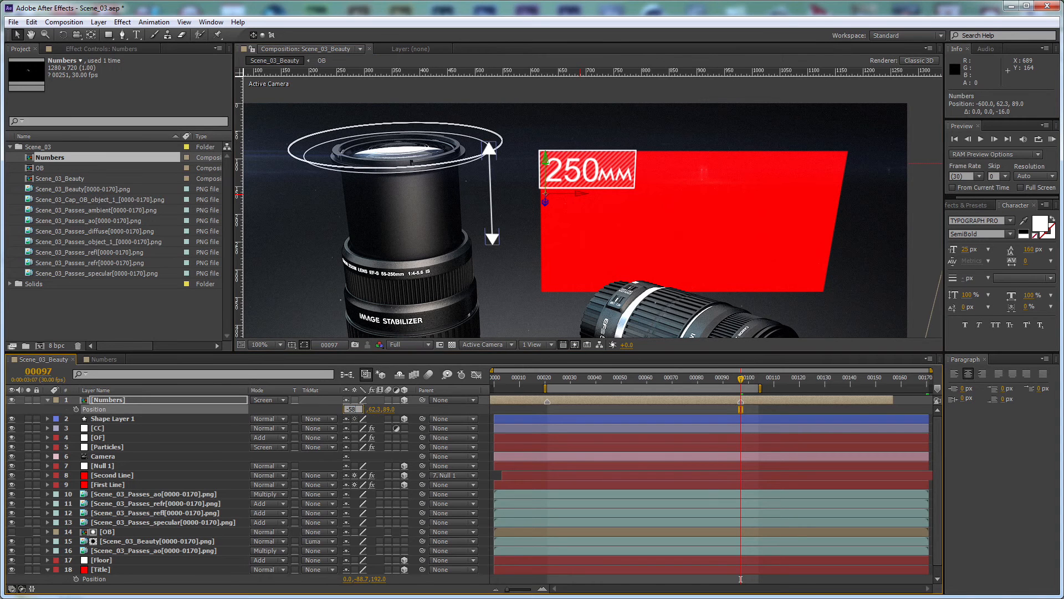
{"action": "type", "text": "-800"}
{"action": "key", "text": "Return"}
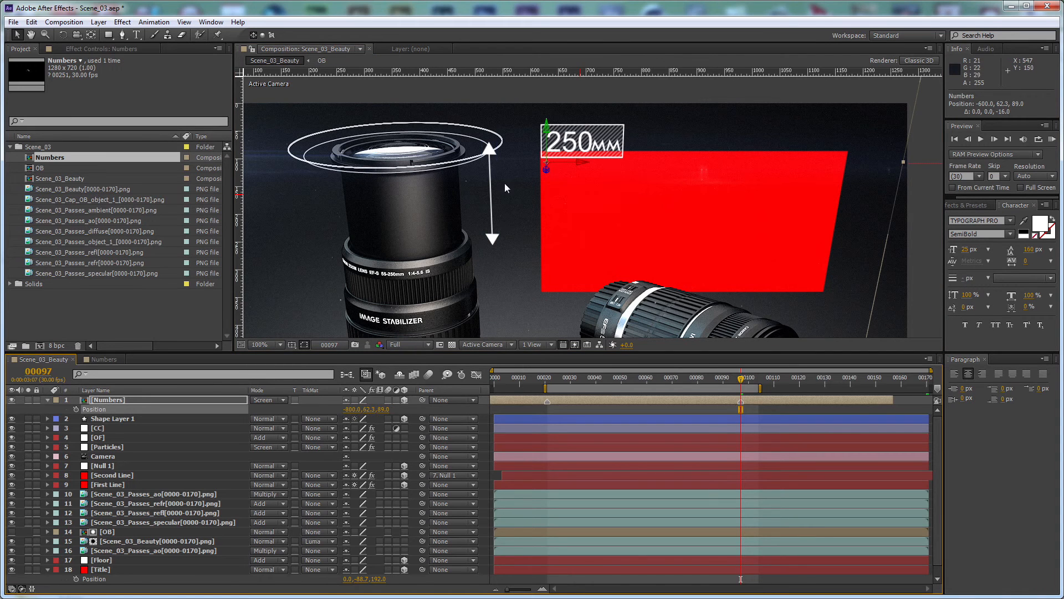
Step: Set the Numbers layer's X Position to -1000 and lower the box to about Y 141.3 at the Title plane's top edge
{"action": "key", "text": "BackSpace"}
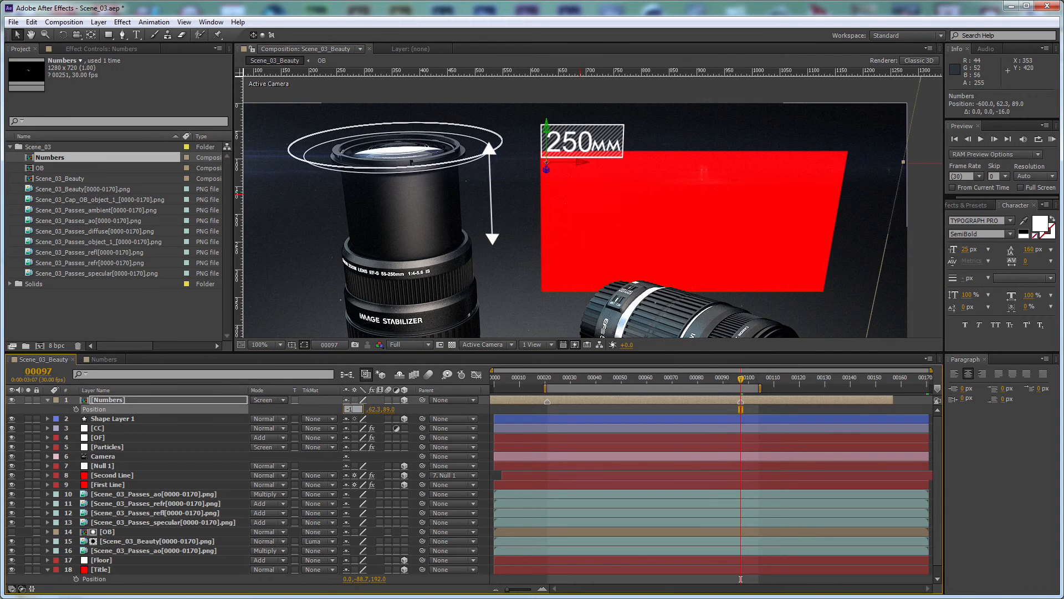
{"action": "type", "text": "-1000"}
{"action": "key", "text": "Return"}
{"action": "left_click_drag", "start_coordinate": [548, 112], "coordinate": [547, 155]}
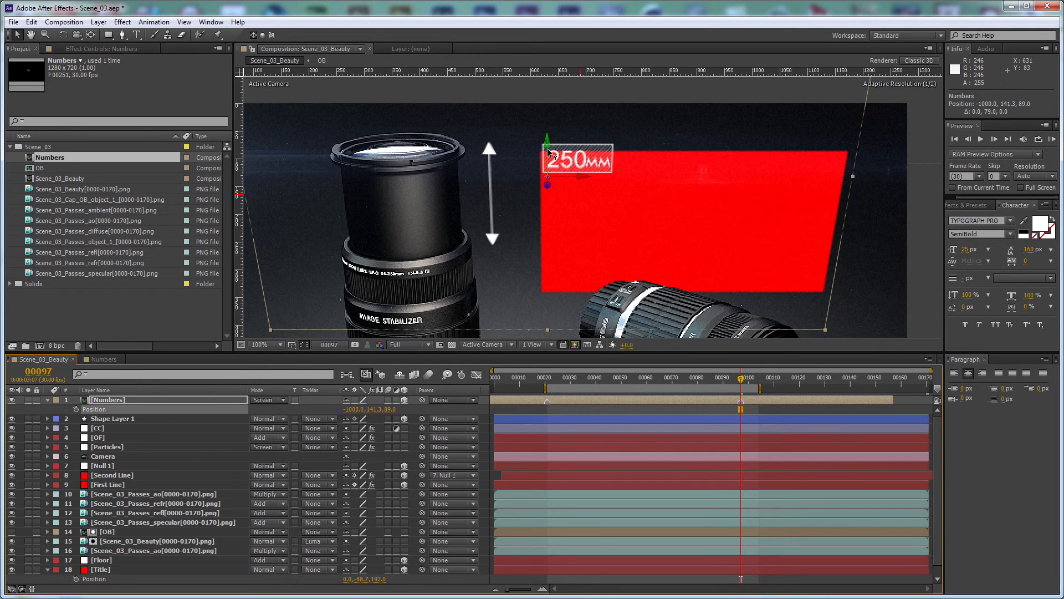
Step: Parent the Numbers layer to First Line and scrub back to frame 21 to check how the box follows the lens
{"action": "left_click_drag", "start_coordinate": [422, 400], "coordinate": [184, 484]}
{"action": "left_click", "coordinate": [739, 381]}
{"action": "left_click_drag", "start_coordinate": [716, 389], "coordinate": [482, 405]}
{"action": "key", "text": "space"}
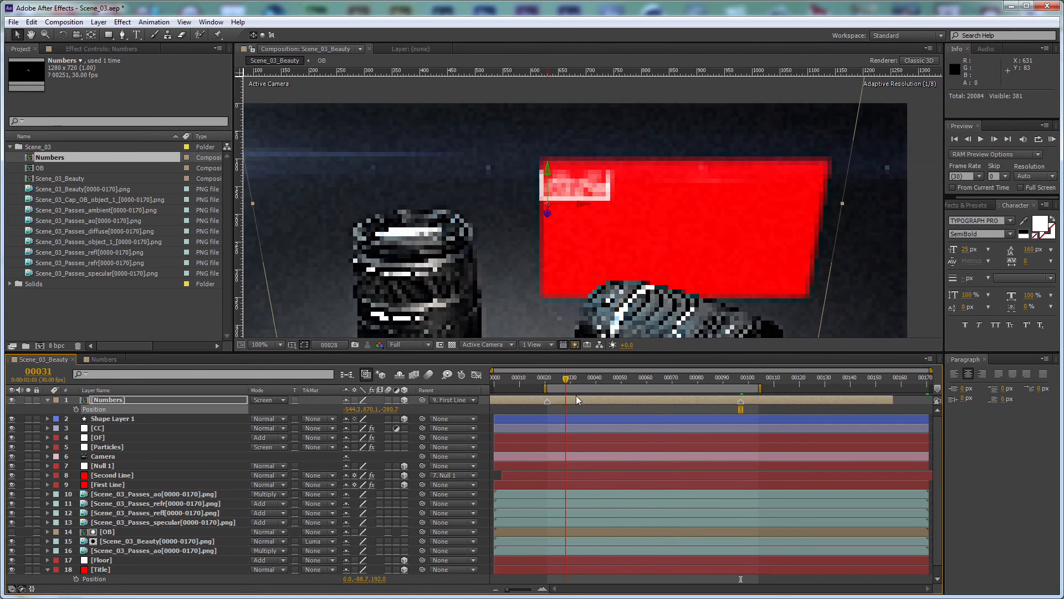
{"action": "left_click_drag", "start_coordinate": [603, 393], "coordinate": [548, 379]}
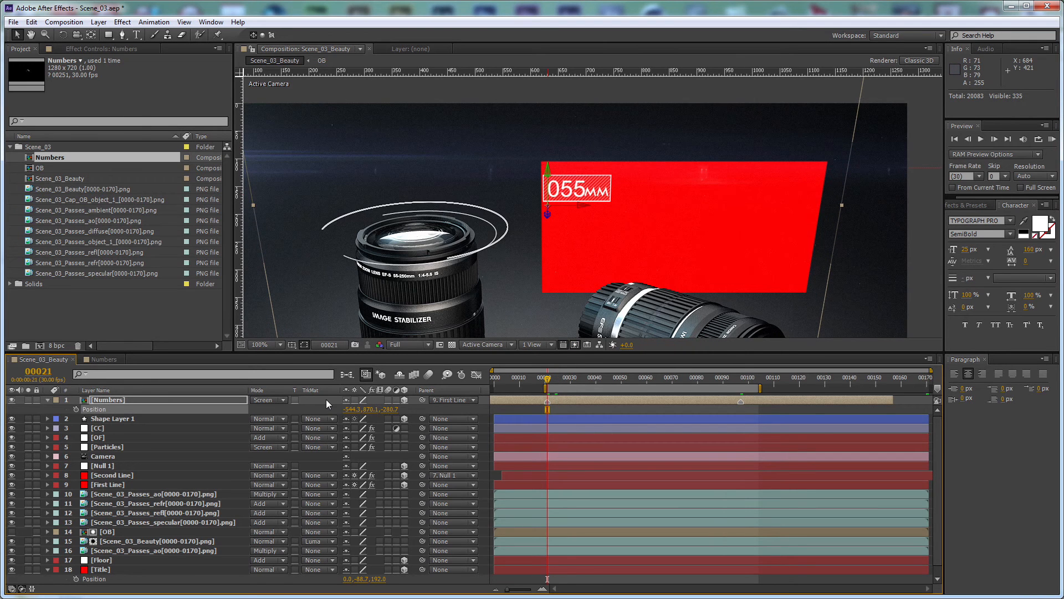
Step: Show First Line's keyframed properties and lower the Numbers box to roughly mid-height along the Title plane's left edge at frame 21
{"action": "left_click", "coordinate": [127, 485]}
{"action": "key", "text": "u"}
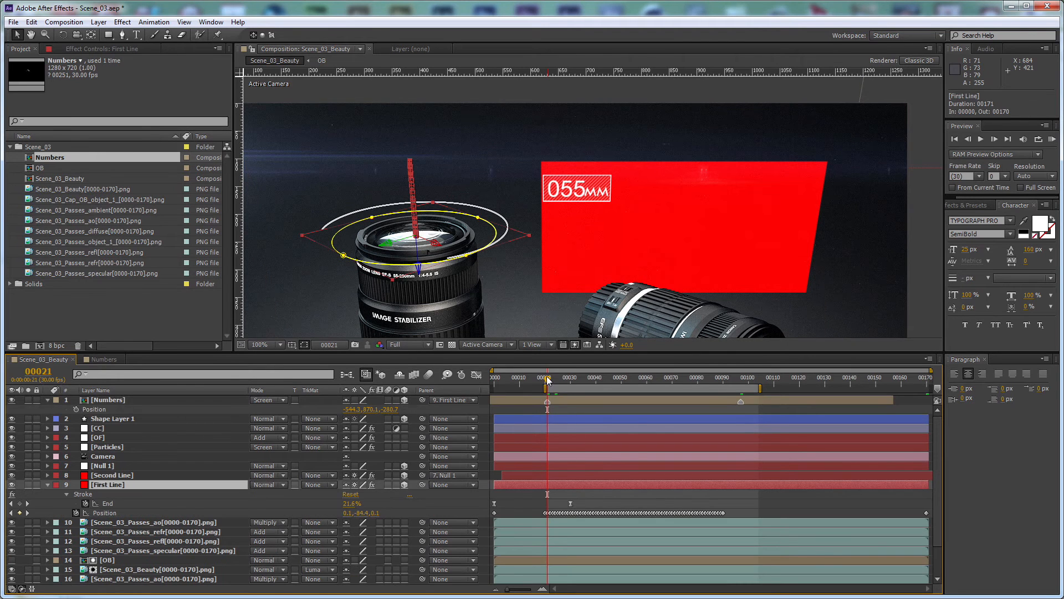
{"action": "left_click", "coordinate": [139, 399]}
{"action": "key", "text": "shift+Down"}
{"action": "key", "text": "shift+Down"}
{"action": "key", "text": "shift+Down"}
{"action": "key", "text": "shift+Down"}
{"action": "key", "text": "shift+Down"}
{"action": "key", "text": "shift+Down"}
{"action": "key", "text": "shift+Down"}
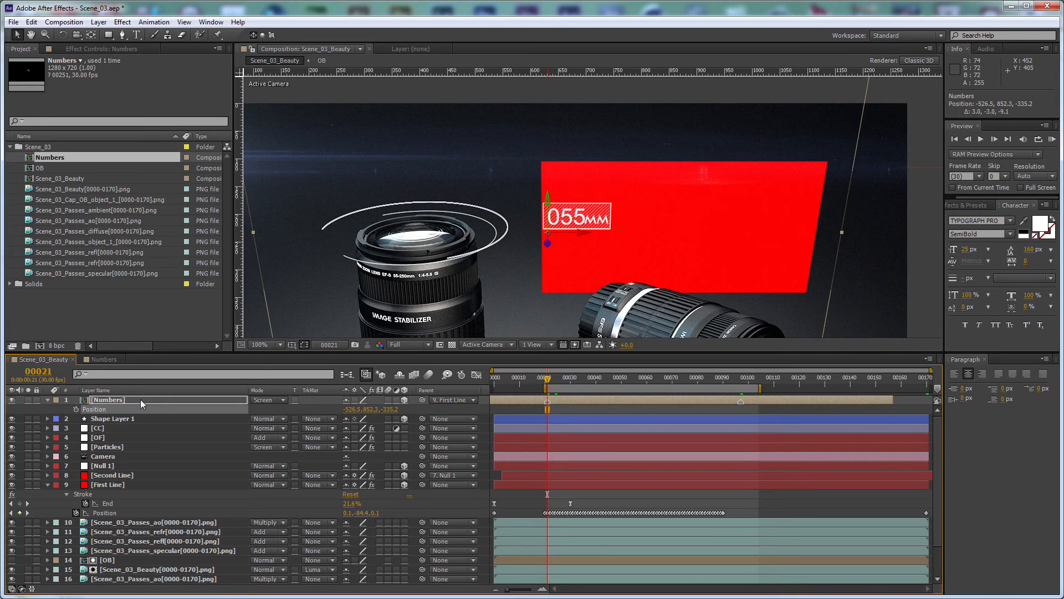
{"action": "key", "text": "shift+Down"}
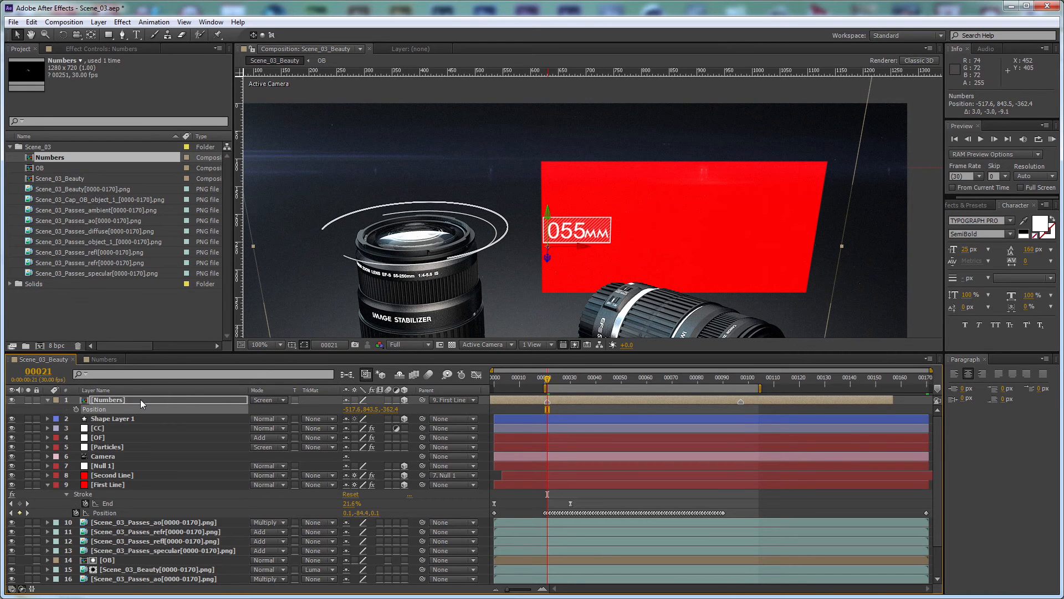
Step: Check the Numbers box's placement at frame 94 and set the Numbers layer's parent to None
{"action": "left_click_drag", "start_coordinate": [548, 380], "coordinate": [735, 387]}
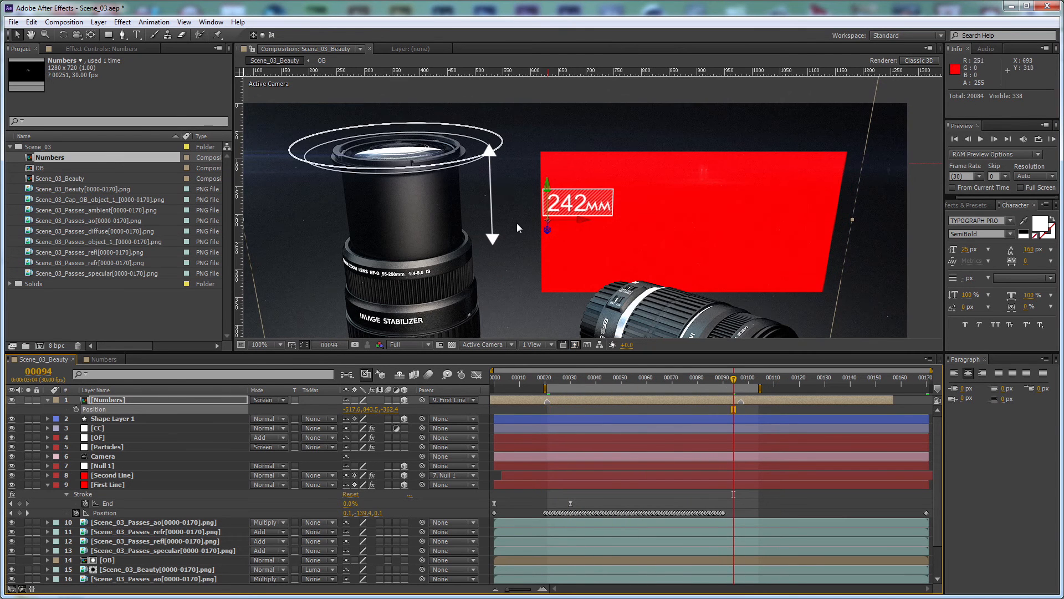
{"action": "scroll", "coordinate": [548, 196], "scroll_direction": "down", "scroll_amount": 2}
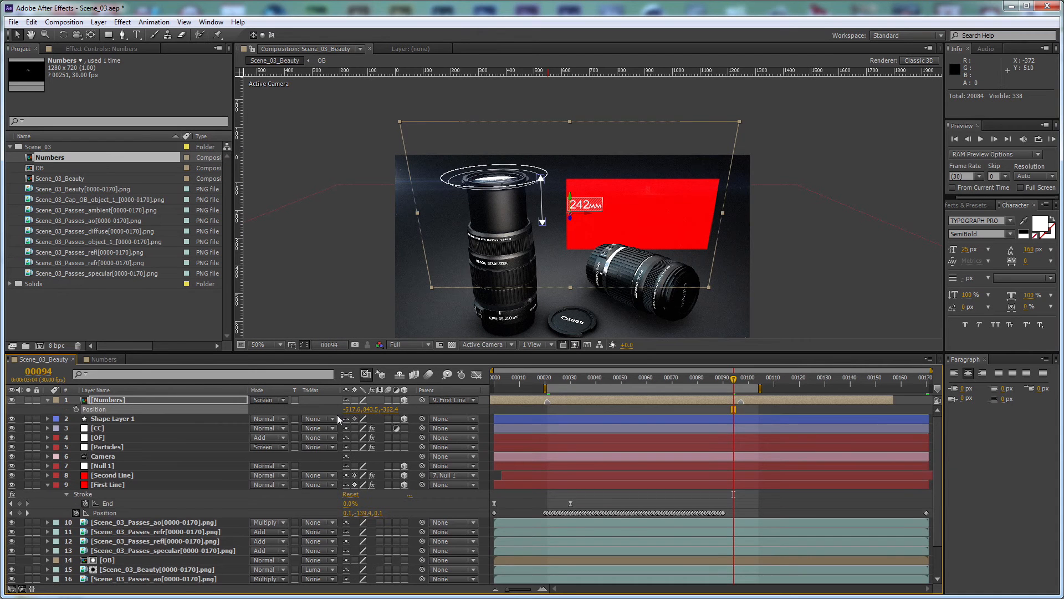
{"action": "scroll", "coordinate": [607, 155], "scroll_direction": "up", "scroll_amount": 2}
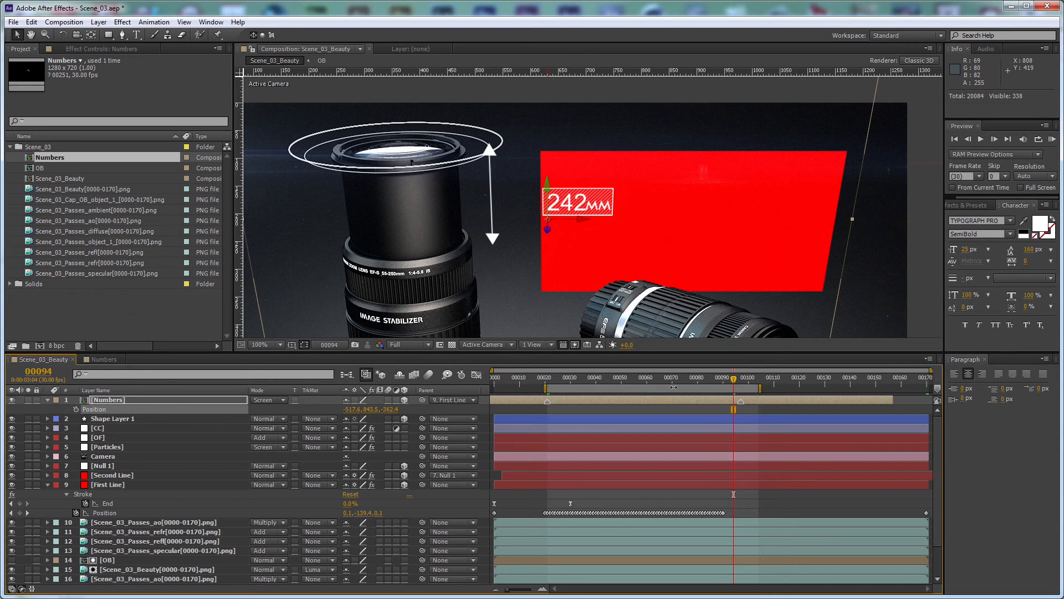
{"action": "left_click", "coordinate": [446, 398]}
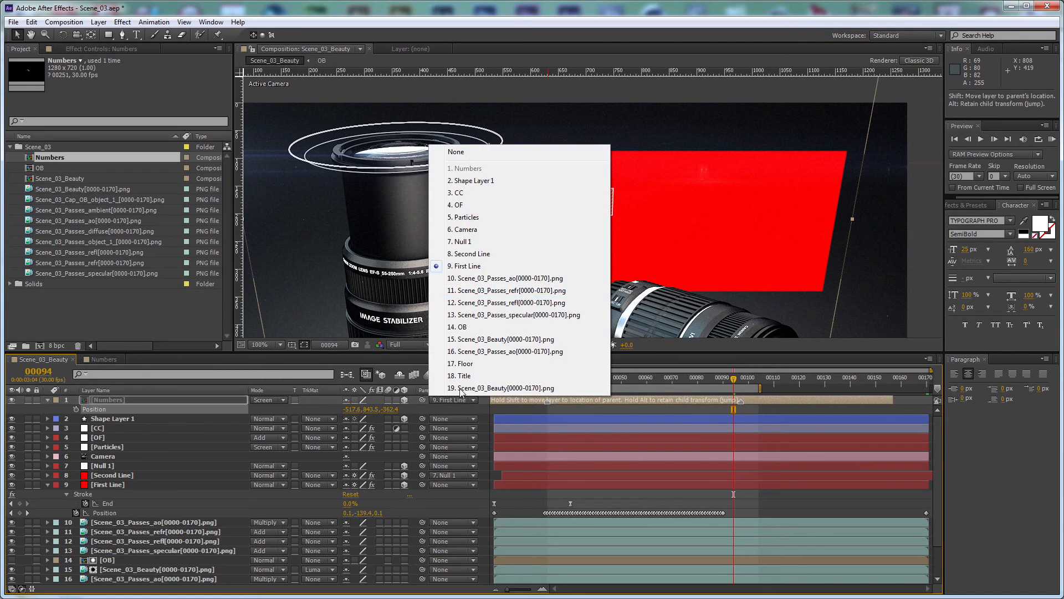
{"action": "left_click", "coordinate": [478, 155]}
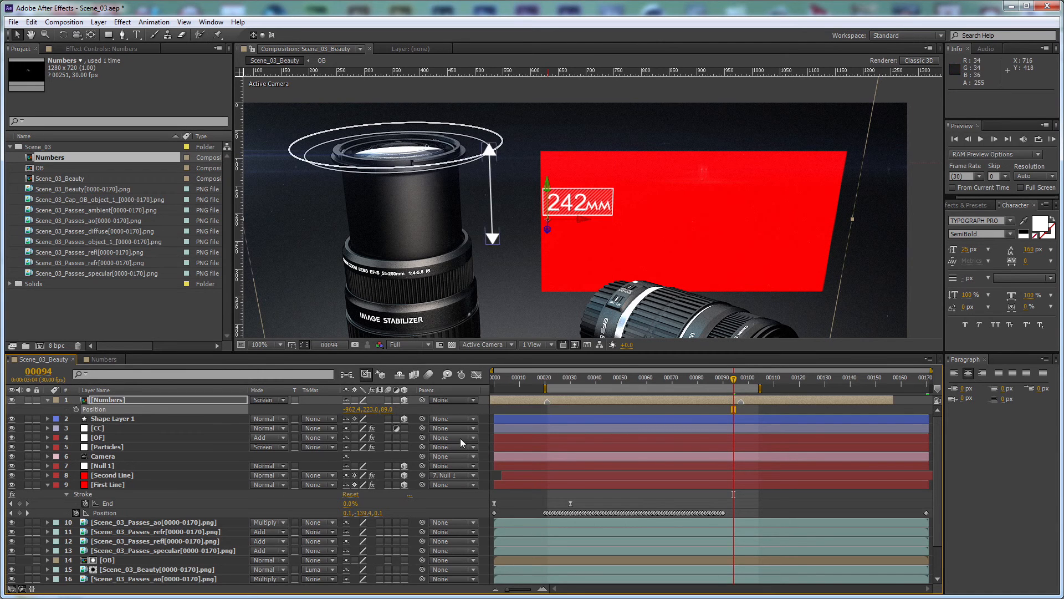
Step: Go to frame 21, where the lens extension starts, and select the Numbers layer
{"action": "left_click", "coordinate": [548, 384]}
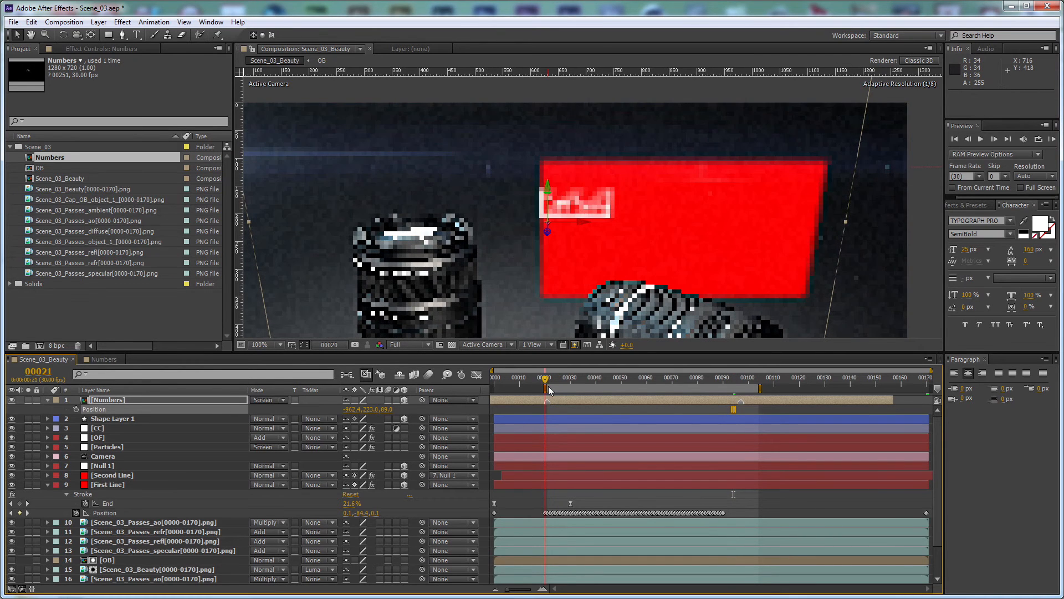
{"action": "left_click", "coordinate": [380, 410]}
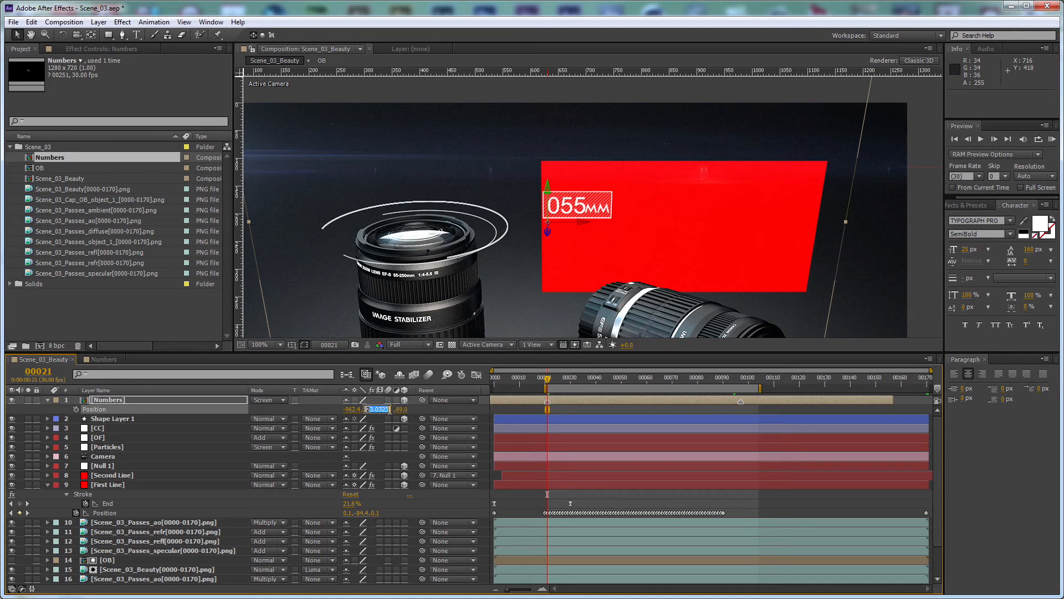
{"action": "left_click", "coordinate": [466, 406]}
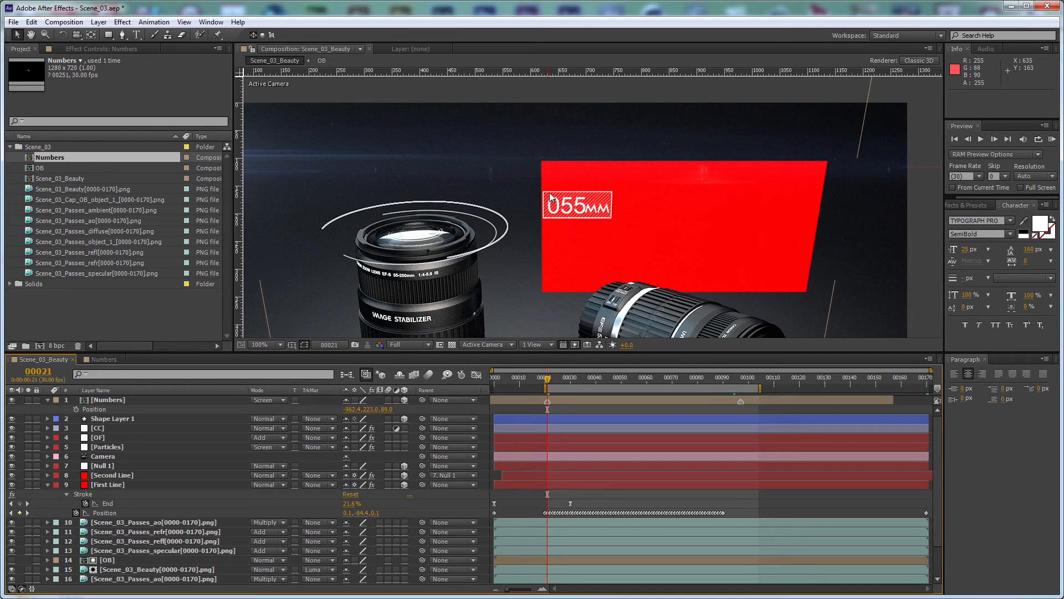
{"action": "left_click", "coordinate": [203, 399]}
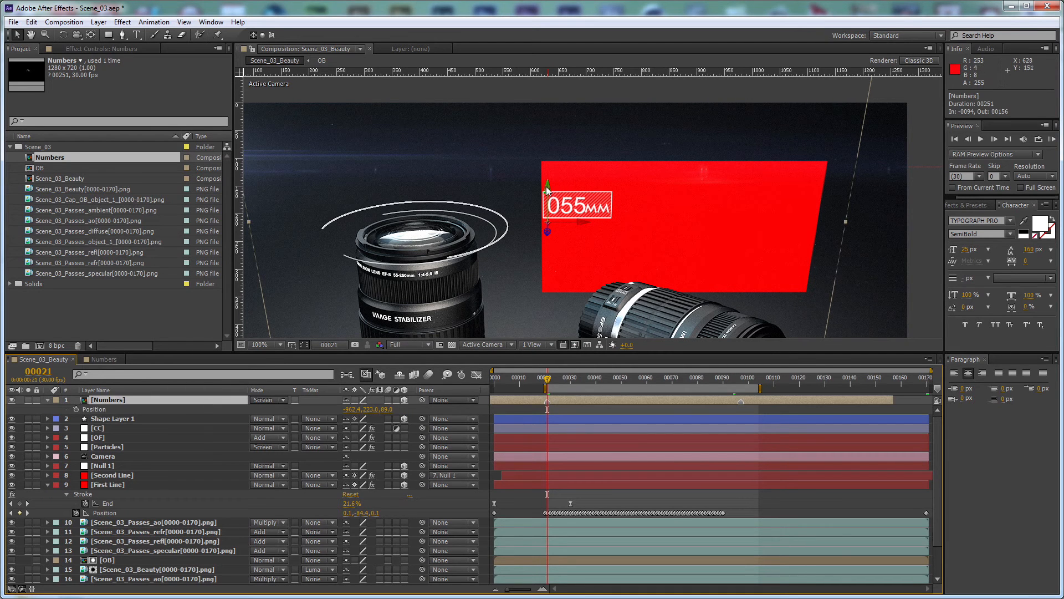
Step: Keyframe the Numbers layer's vertical position from 311 at frame 21 to 109.1 at frame 97
{"action": "left_click_drag", "start_coordinate": [547, 190], "coordinate": [546, 239]}
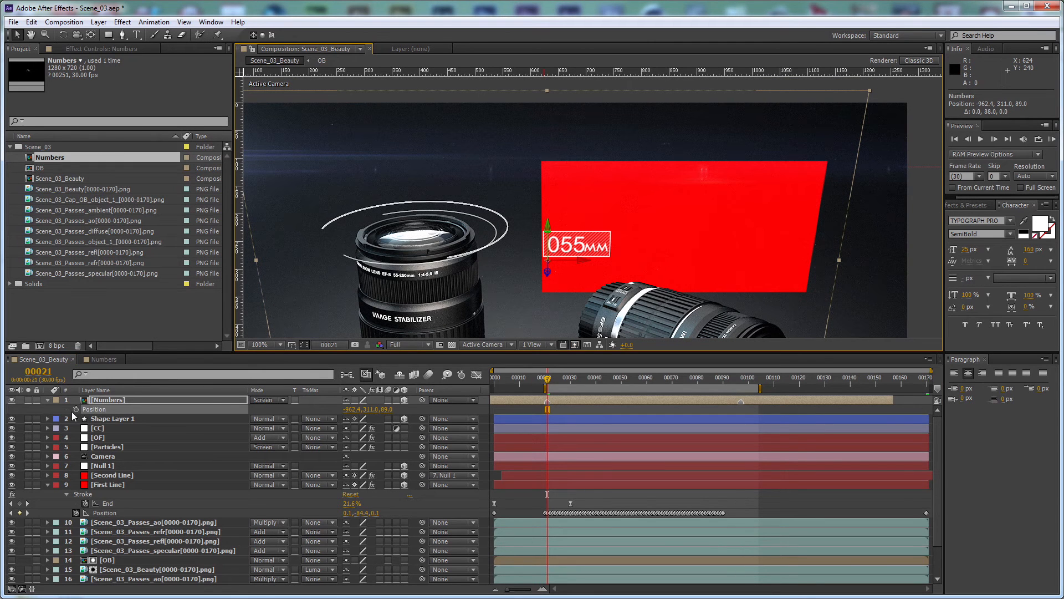
{"action": "left_click_drag", "start_coordinate": [732, 386], "coordinate": [741, 386]}
{"action": "left_click_drag", "start_coordinate": [374, 409], "coordinate": [261, 411]}
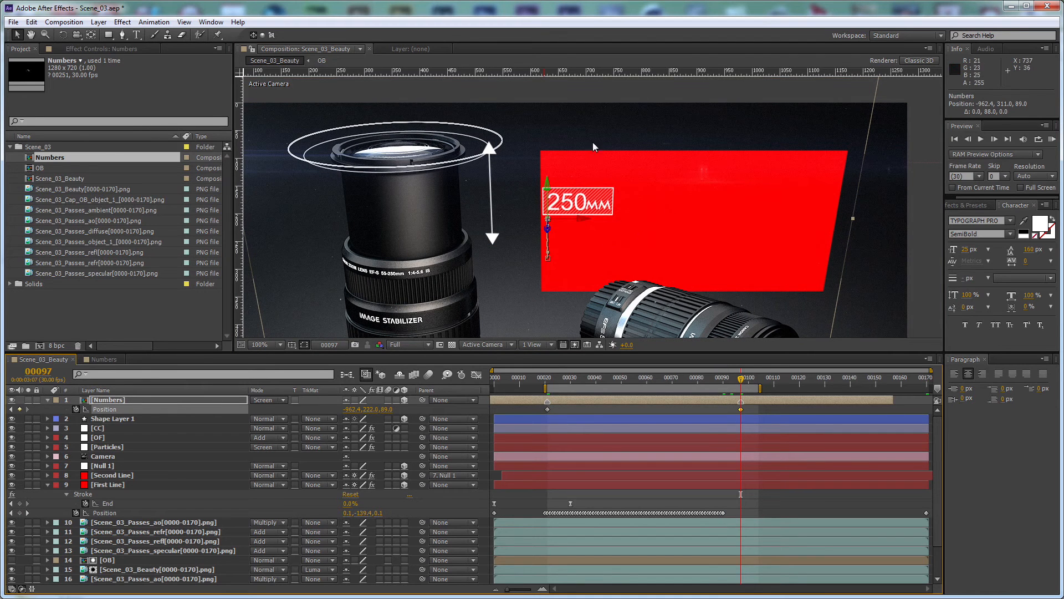
{"action": "left_click_drag", "start_coordinate": [547, 185], "coordinate": [547, 123]}
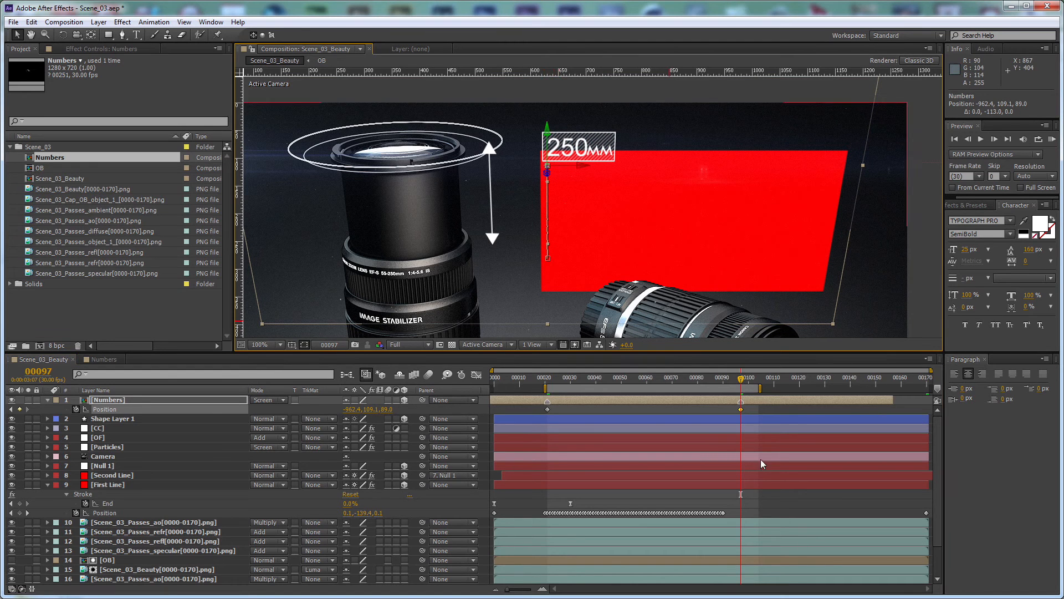
Step: Fade in the Numbers layer by keyframing its opacity from 0% at frame 21 to 100% at frame 31
{"action": "left_click_drag", "start_coordinate": [742, 379], "coordinate": [537, 392]}
{"action": "key", "text": "k"}
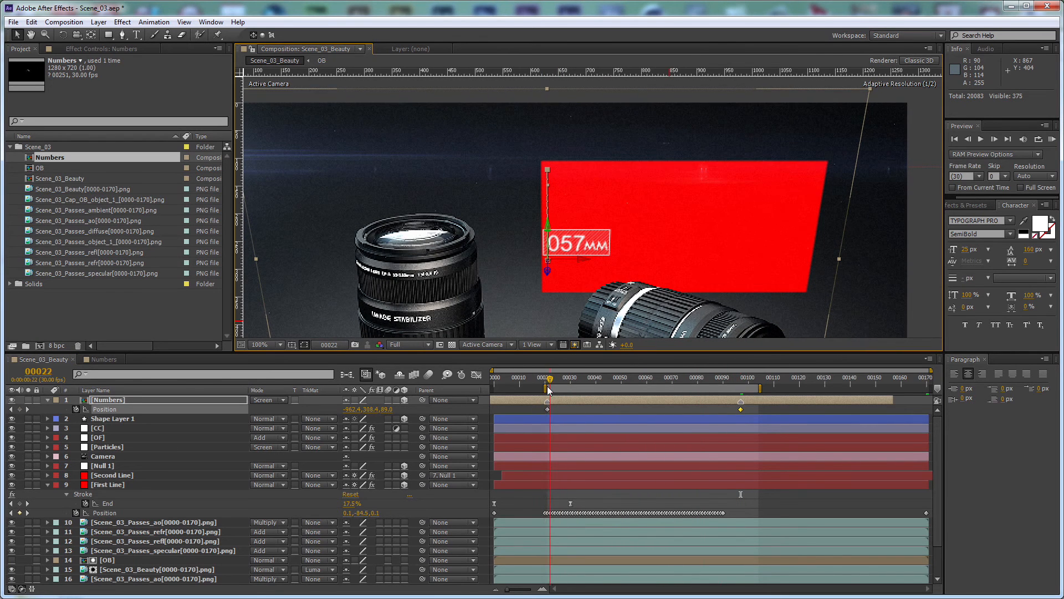
{"action": "left_click", "coordinate": [531, 400]}
{"action": "key", "text": "alt+shift+t"}
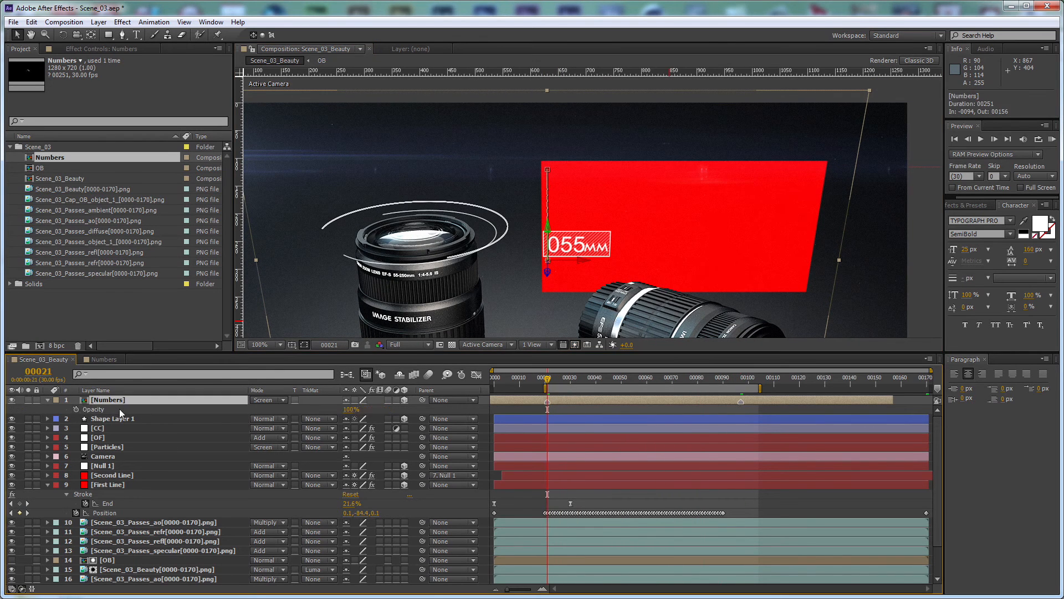
{"action": "left_click", "coordinate": [351, 409]}
{"action": "type", "text": "0"}
{"action": "key", "text": "Return"}
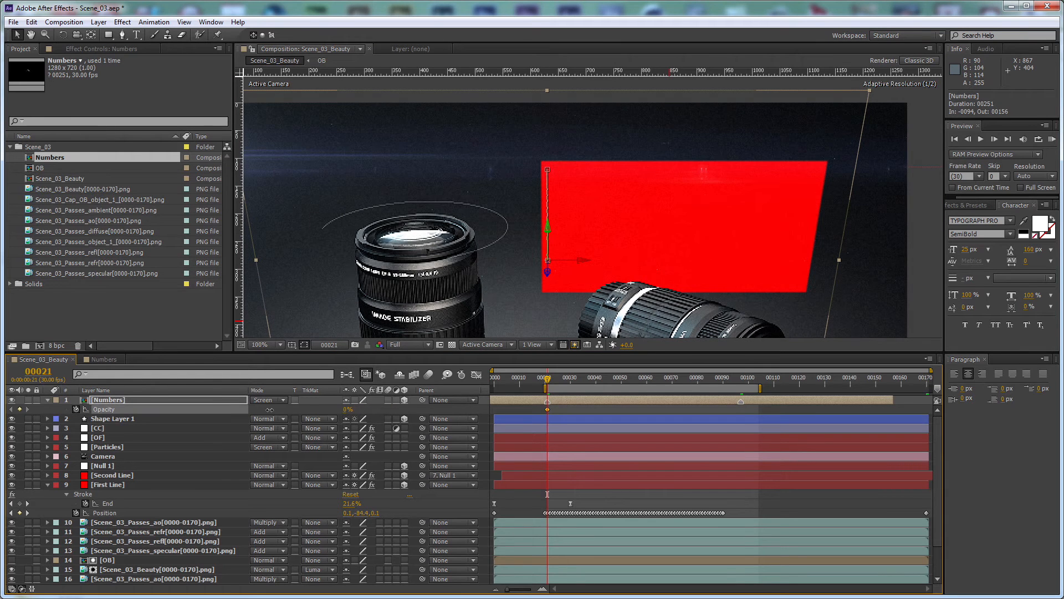
{"action": "key", "text": "k"}
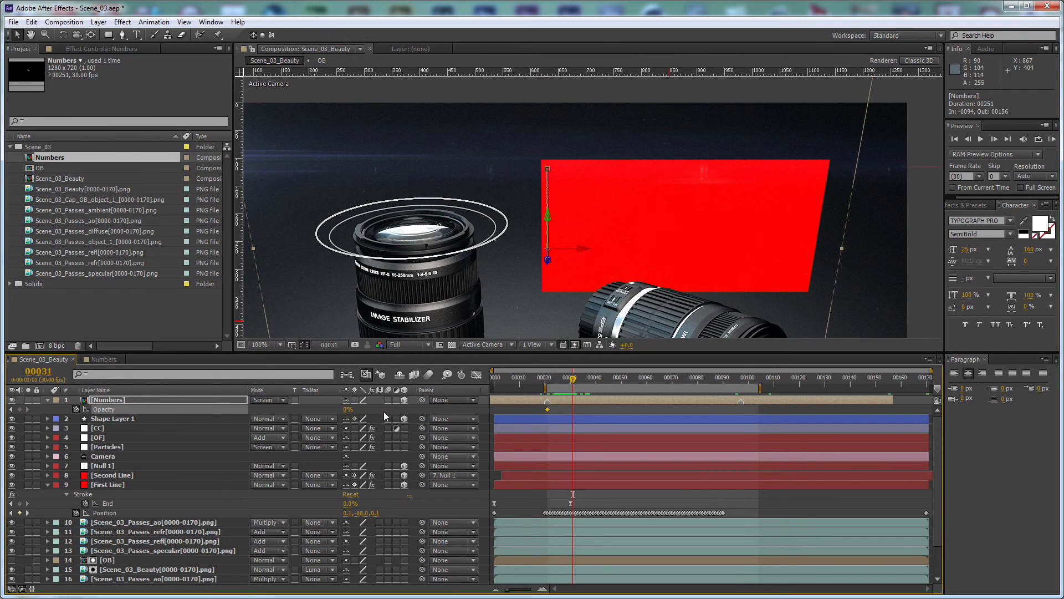
Step: Trim the Numbers layer to start at frame 21 and extend its end to the end of the composition
{"action": "left_click", "coordinate": [545, 379]}
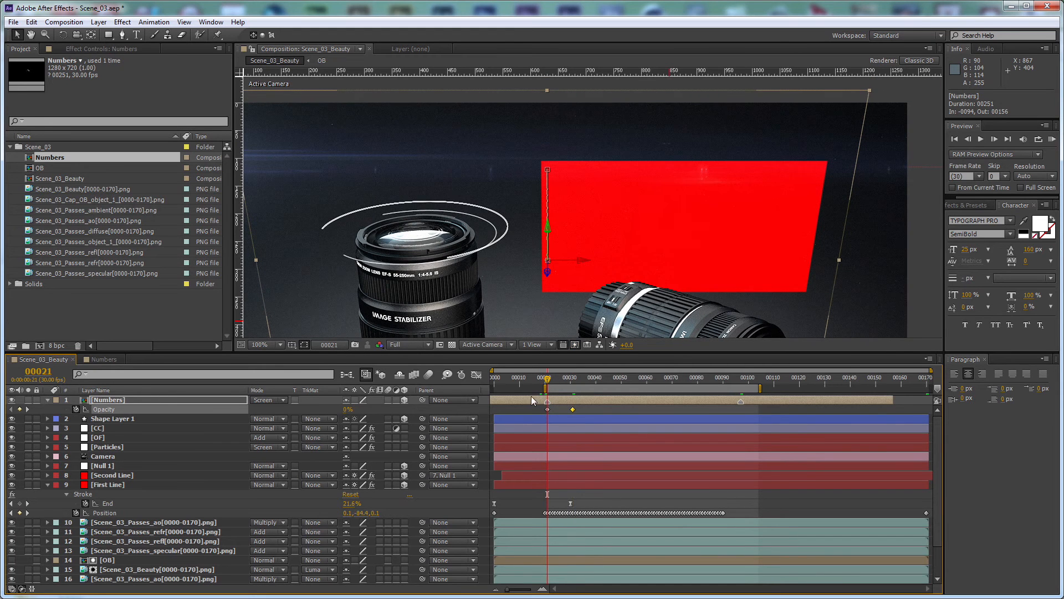
{"action": "key", "text": "k"}
{"action": "key", "text": "alt+bracketleft"}
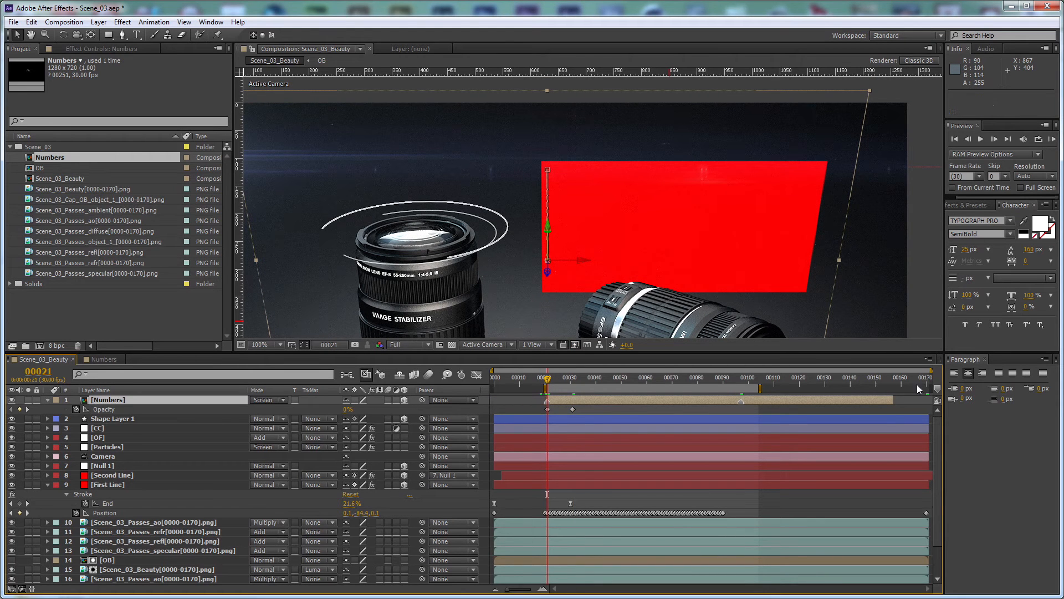
{"action": "left_click_drag", "start_coordinate": [922, 400], "coordinate": [1000, 399]}
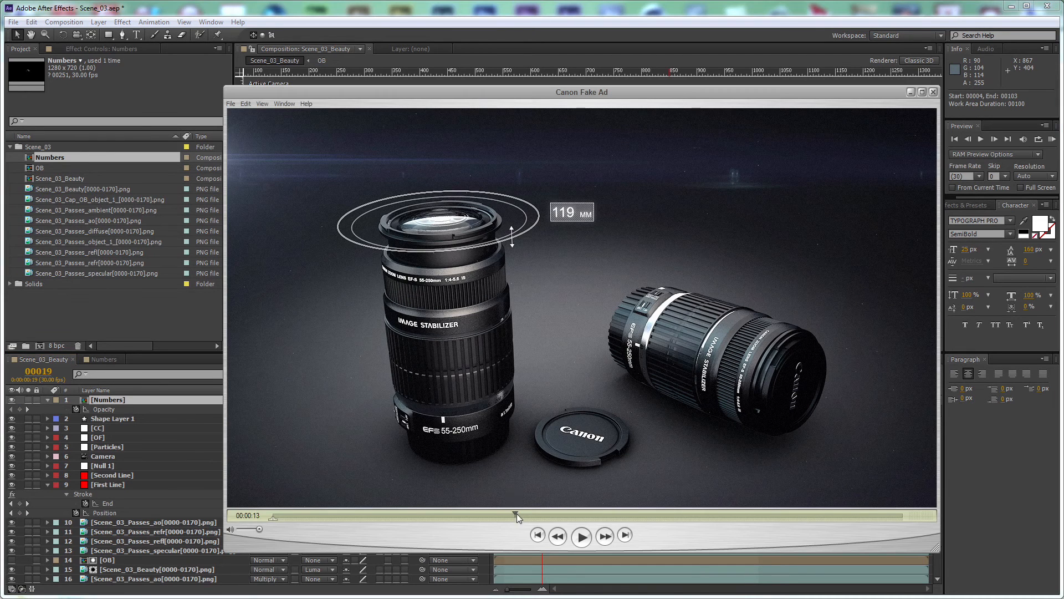
Step: Check the tagline in the Canon Fake Ad reference video and add a text layer reading "BRAND NEW ZOOM LENS" over the red area
{"action": "left_click_drag", "start_coordinate": [516, 513], "coordinate": [567, 513]}
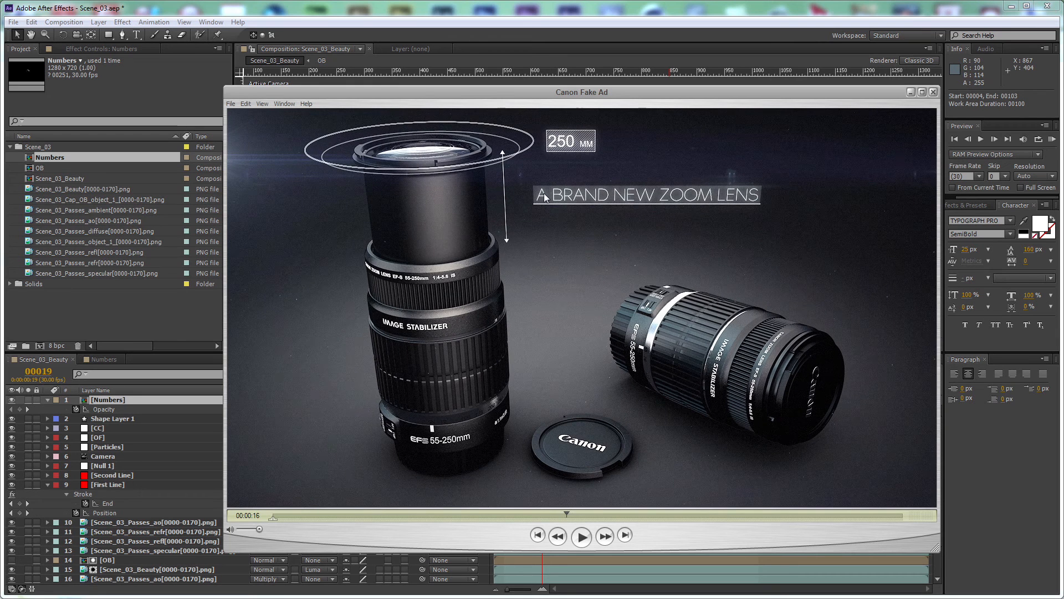
{"action": "left_click", "coordinate": [912, 93]}
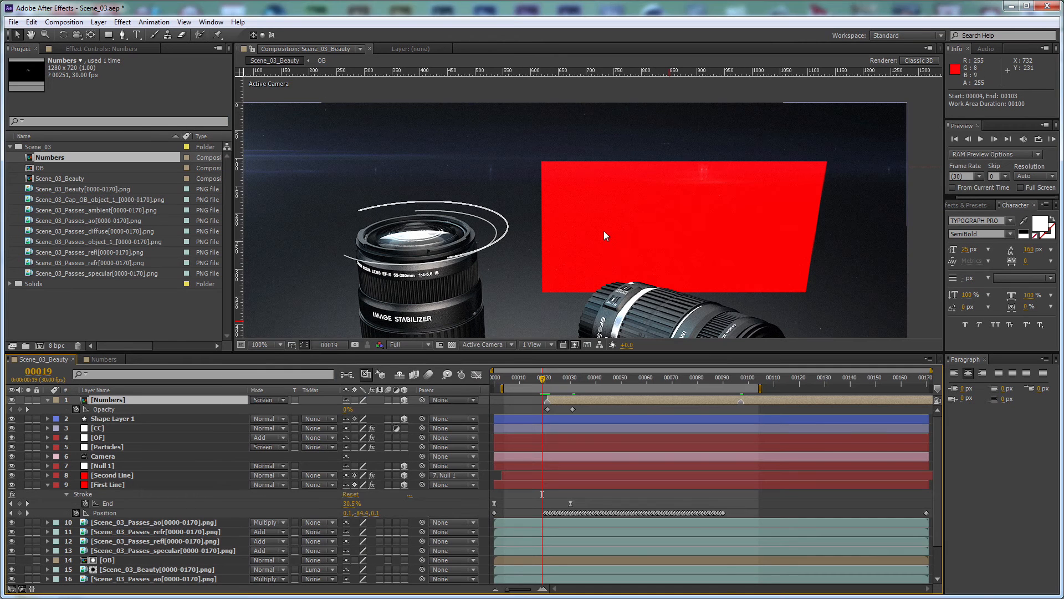
{"action": "key", "text": "ctrl+t"}
{"action": "left_click", "coordinate": [676, 212]}
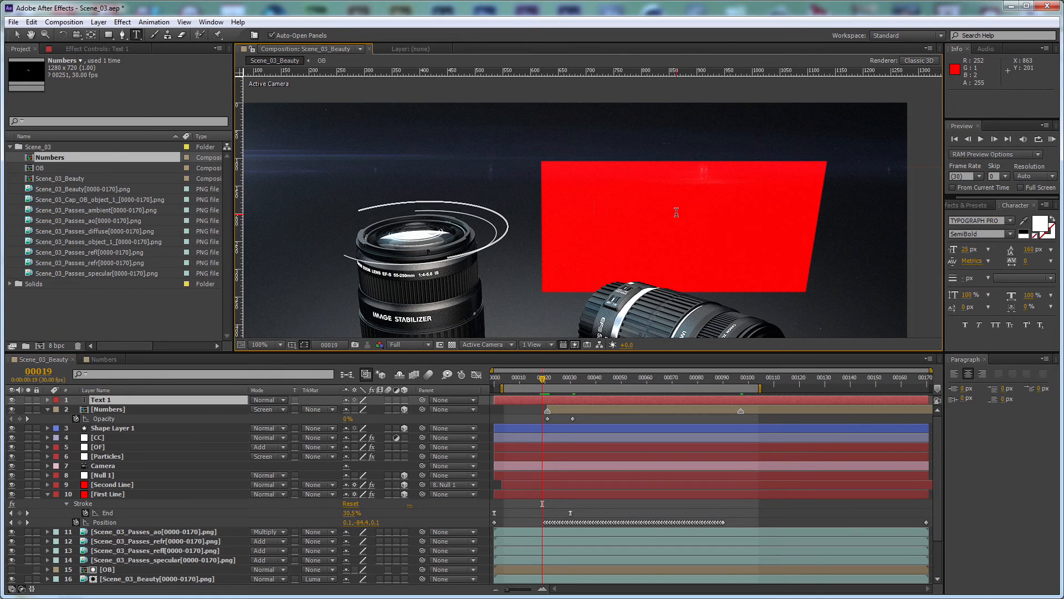
{"action": "type", "text": "BRAND NEW ZOOM LENS"}
Step: Set the tagline's font style to UltraLight and its size to 30 px
{"action": "key", "text": "ctrl+a"}
{"action": "left_click", "coordinate": [1008, 236]}
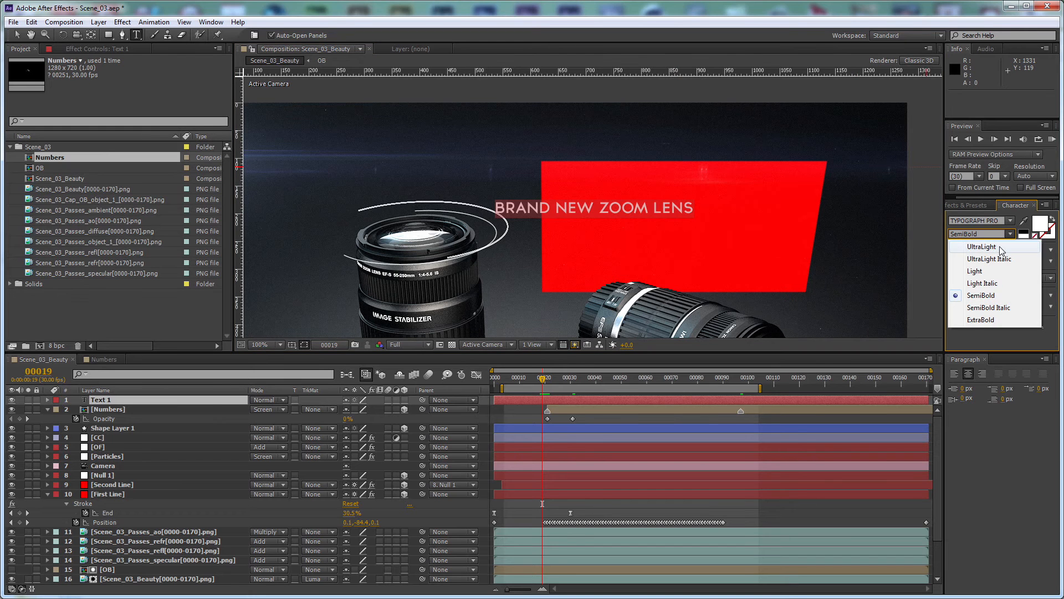
{"action": "left_click", "coordinate": [1001, 244]}
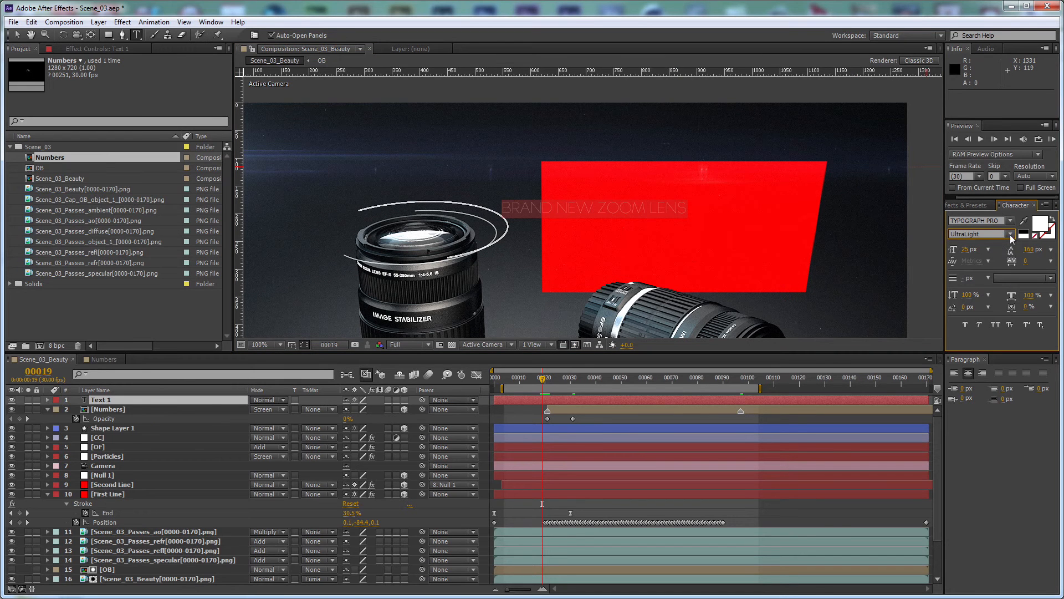
{"action": "left_click", "coordinate": [1011, 236]}
{"action": "left_click", "coordinate": [996, 246]}
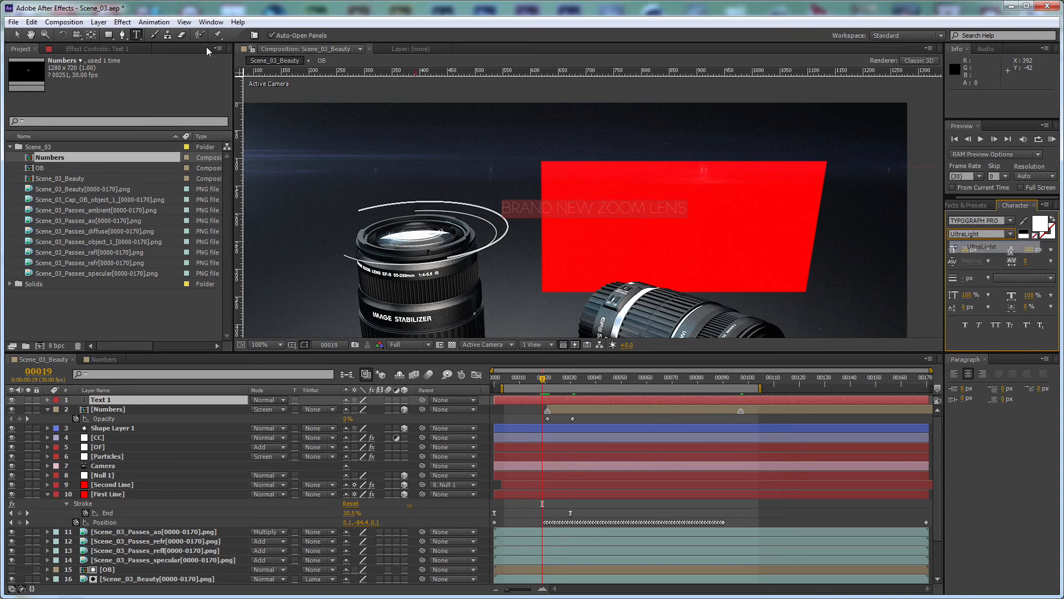
{"action": "left_click", "coordinate": [18, 34]}
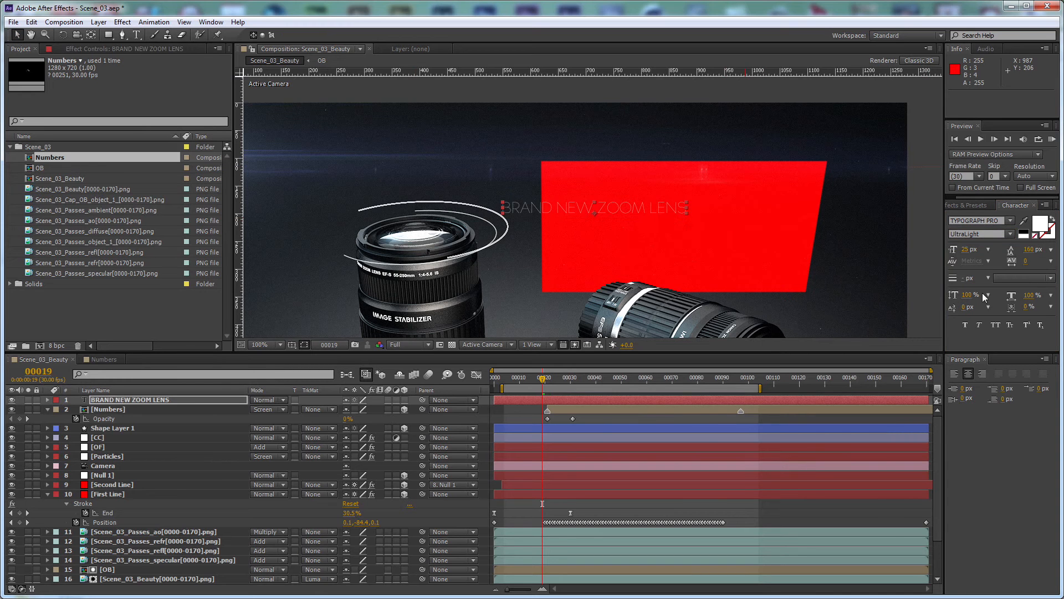
{"action": "left_click", "coordinate": [970, 254]}
{"action": "type", "text": "30"}
{"action": "key", "text": "Return"}
Step: Apply Faux Bold to the tagline and move it to about 871, 201, inside the red area
{"action": "left_click_drag", "start_coordinate": [674, 212], "coordinate": [726, 218]}
{"action": "key", "text": "alt+Tab"}
{"action": "key", "text": "alt+Tab"}
{"action": "left_click", "coordinate": [966, 325]}
{"action": "left_click_drag", "start_coordinate": [706, 219], "coordinate": [740, 211]}
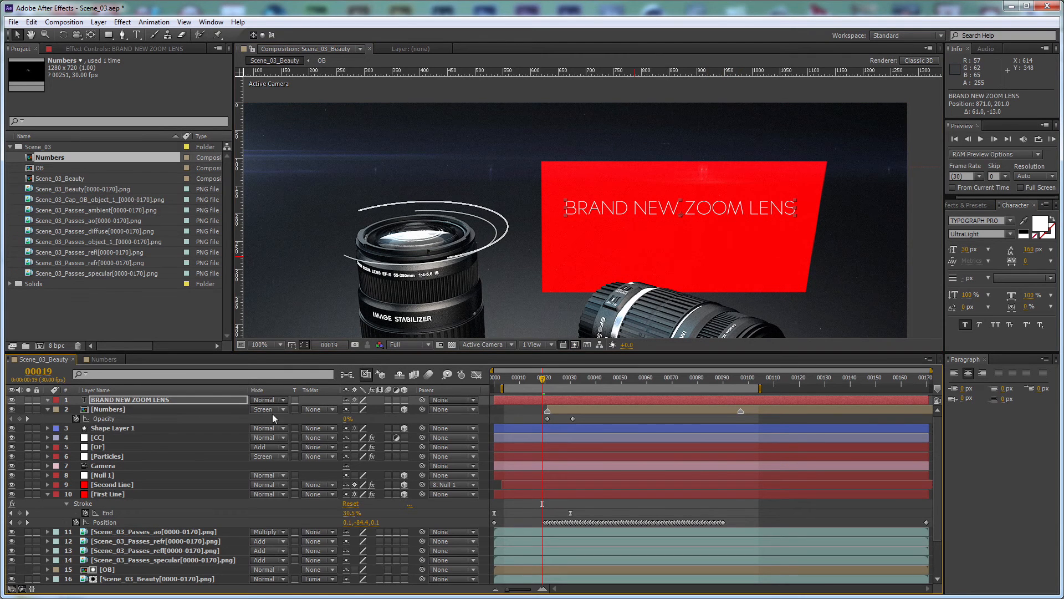
Step: Add an Opacity text animator to the BRAND NEW ZOOM LENS layer and set its opacity to 0%
{"action": "left_click", "coordinate": [47, 400]}
{"action": "left_click", "coordinate": [410, 409]}
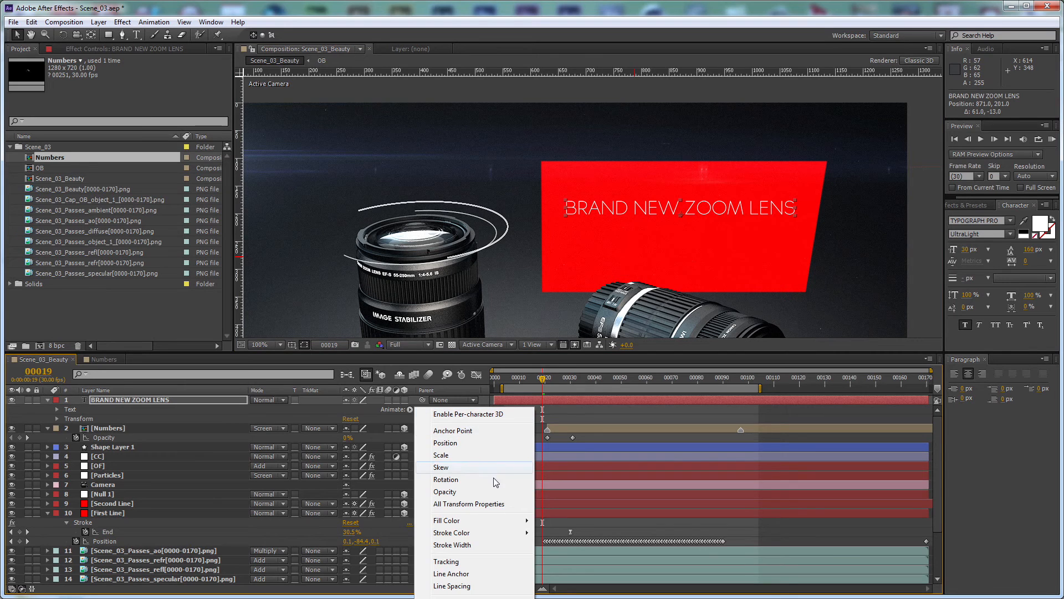
{"action": "left_click", "coordinate": [461, 491]}
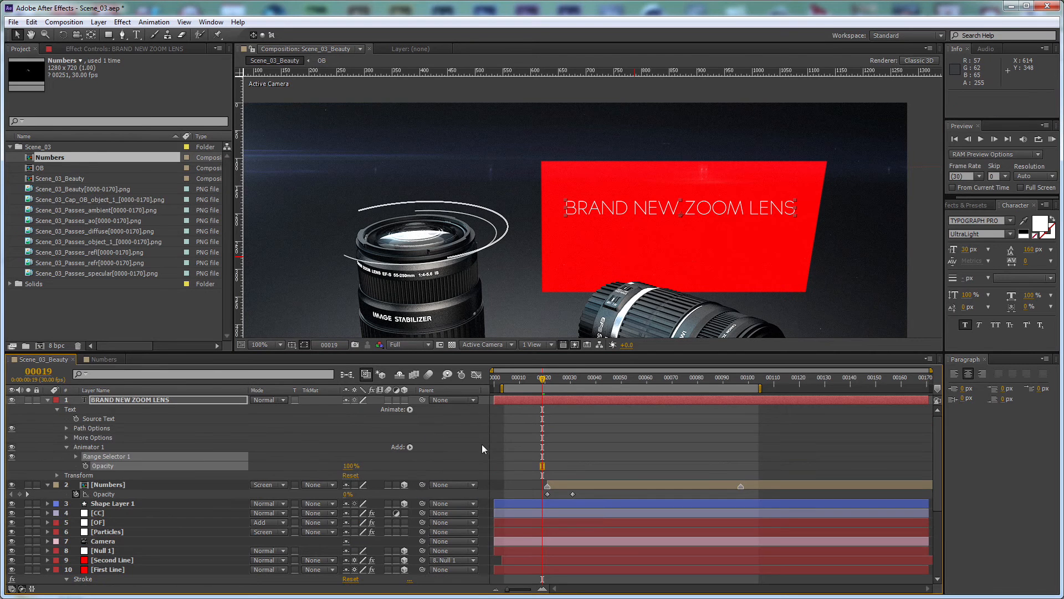
{"action": "left_click", "coordinate": [349, 465]}
{"action": "type", "text": "0"}
{"action": "key", "text": "Return"}
Step: Keyframe the text animator's Range Selector Start from 0% at frame 60 to 100% at frame 90
{"action": "left_click_drag", "start_coordinate": [568, 378], "coordinate": [647, 386]}
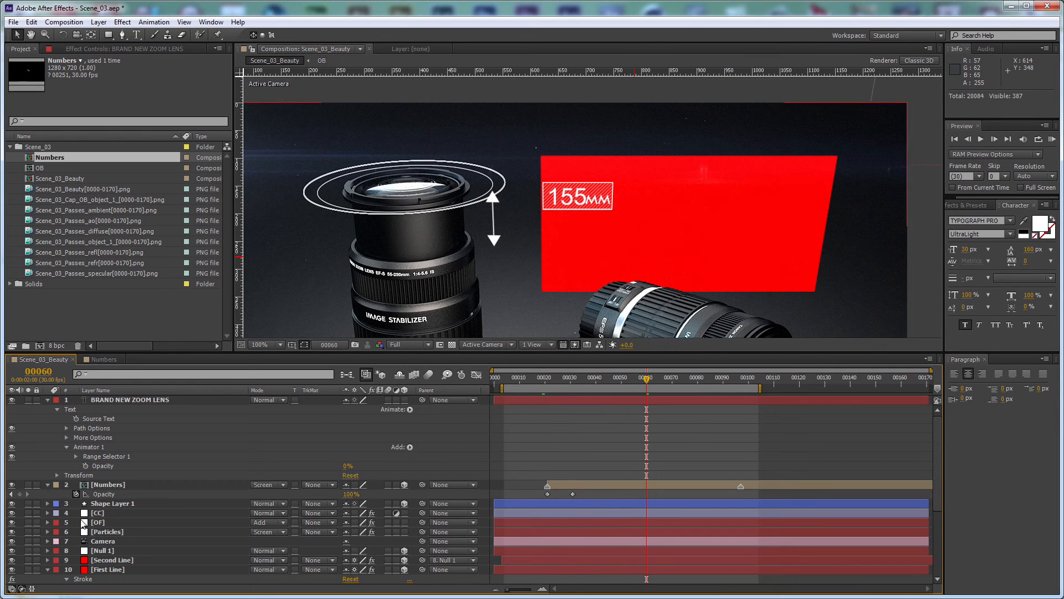
{"action": "left_click", "coordinate": [76, 456]}
{"action": "left_click_drag", "start_coordinate": [349, 480], "coordinate": [321, 466]}
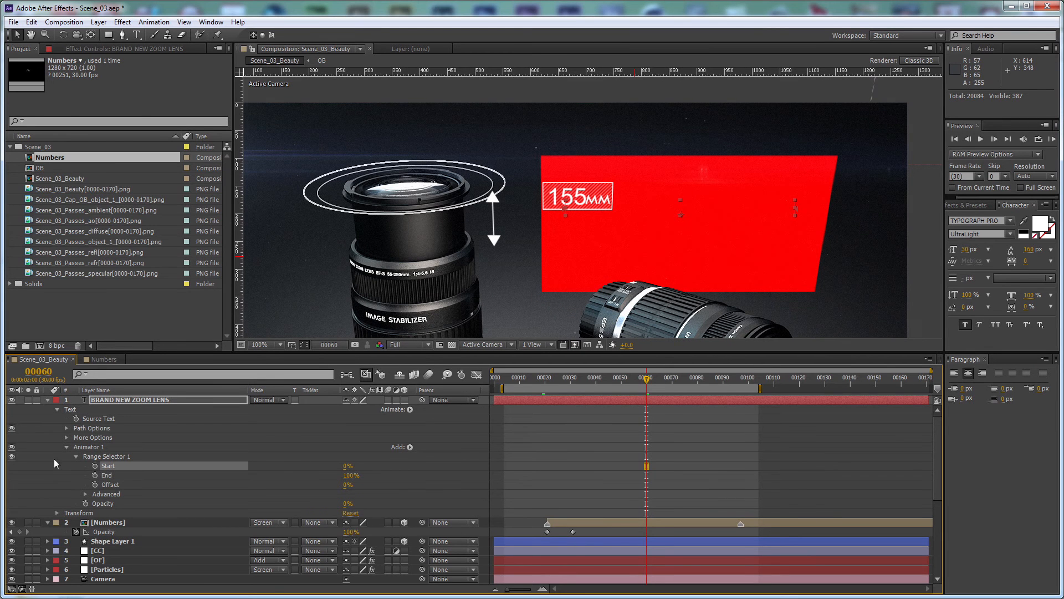
{"action": "left_click", "coordinate": [95, 466]}
{"action": "key", "text": "shift+Page_Down"}
{"action": "key", "text": "shift+Page_Down"}
{"action": "key", "text": "shift+Page_Down"}
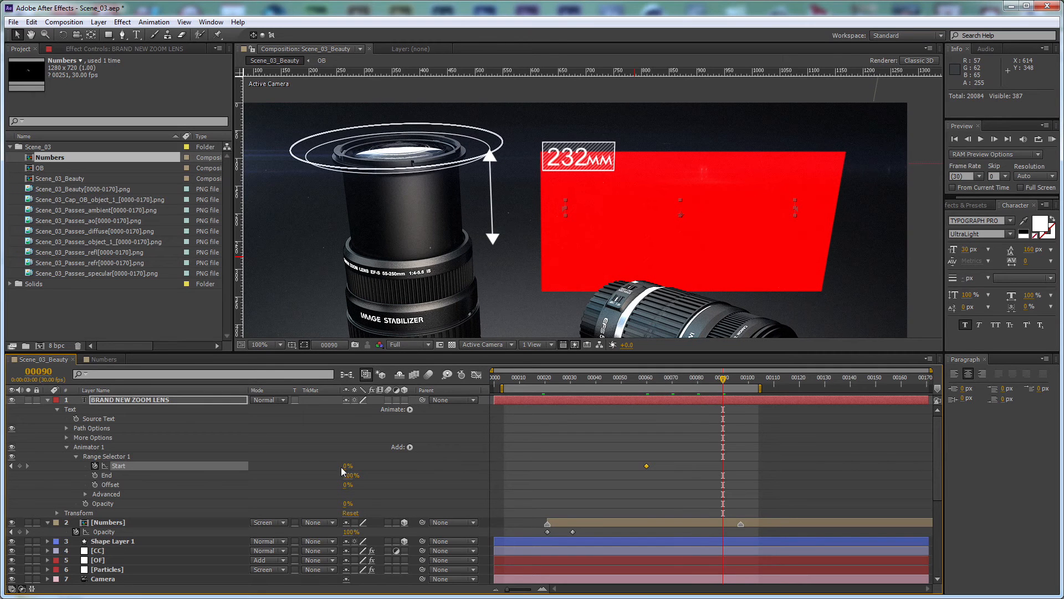
{"action": "left_click_drag", "start_coordinate": [422, 470], "coordinate": [655, 471]}
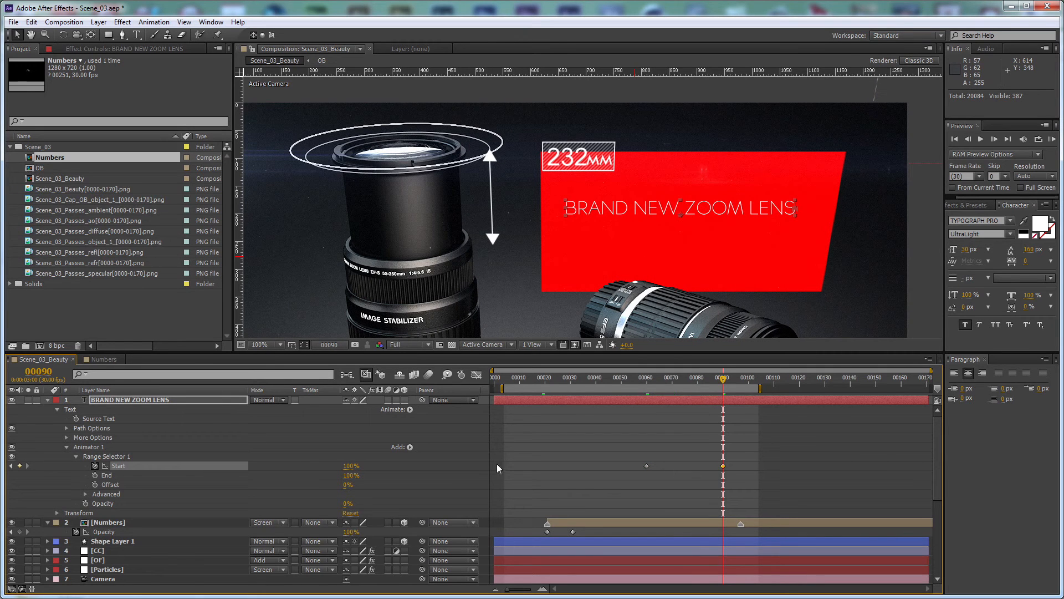
{"action": "left_click", "coordinate": [469, 461]}
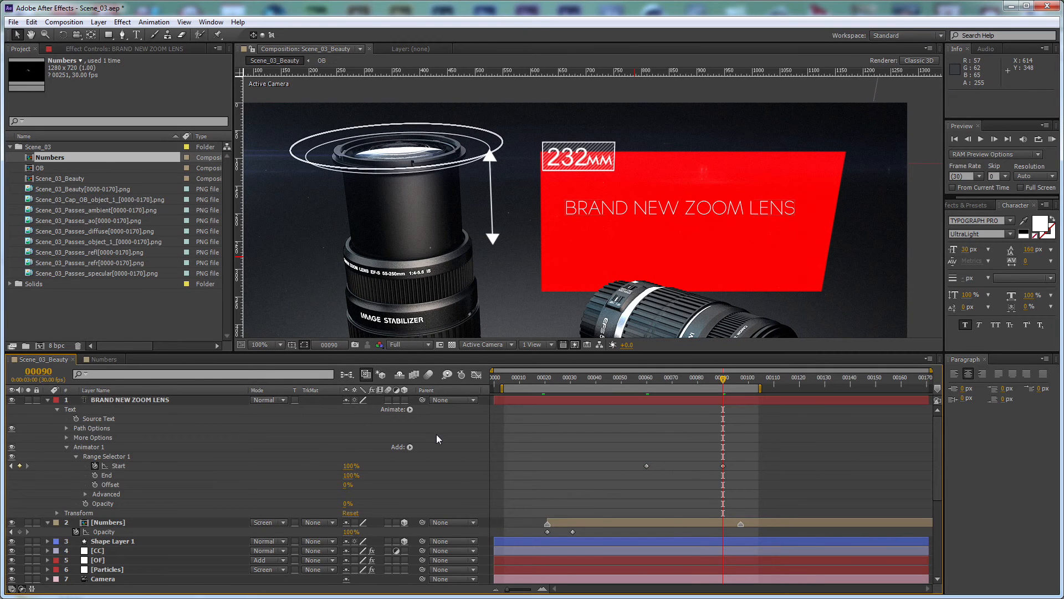
Step: Draw a straight horizontal Pen path just below the tagline, spanning its full width, on a new shape layer
{"action": "key", "text": "g"}
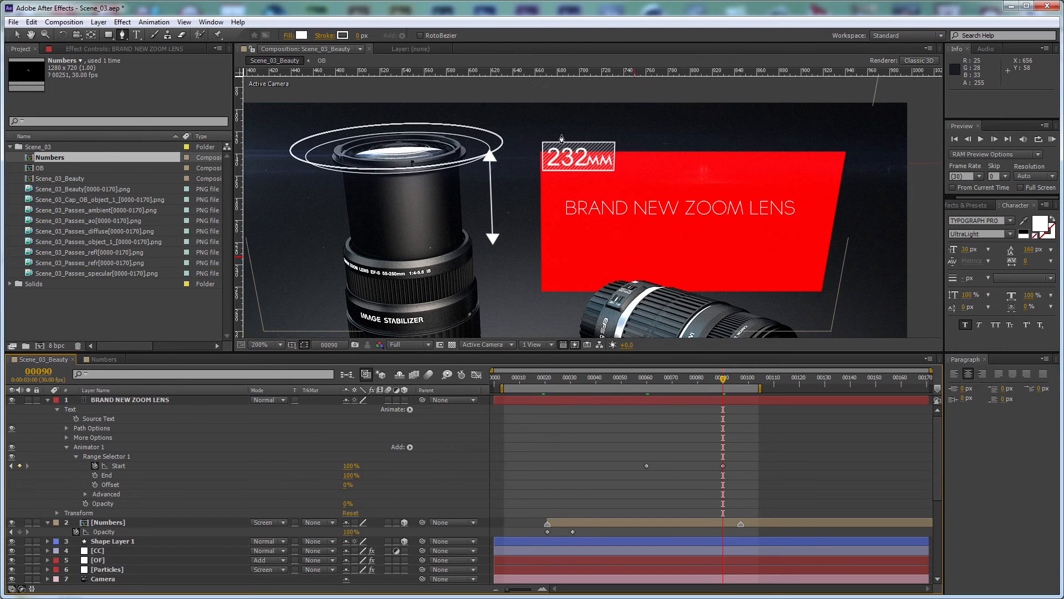
{"action": "key", "text": "period"}
{"action": "left_click", "coordinate": [53, 399]}
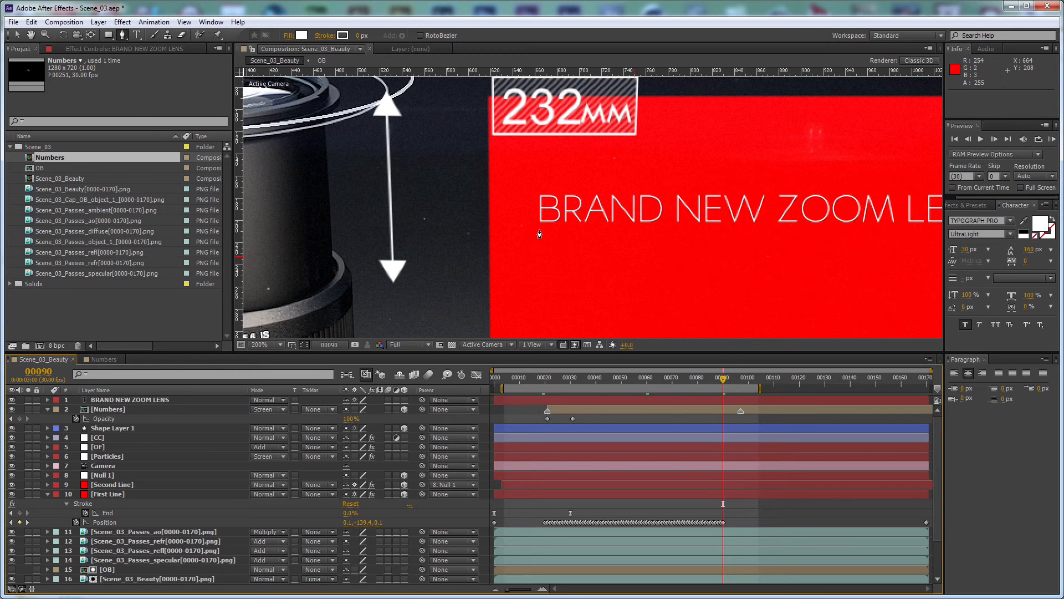
{"action": "left_click", "coordinate": [539, 234]}
{"action": "scroll", "coordinate": [576, 233], "scroll_direction": "right", "scroll_amount": 5}
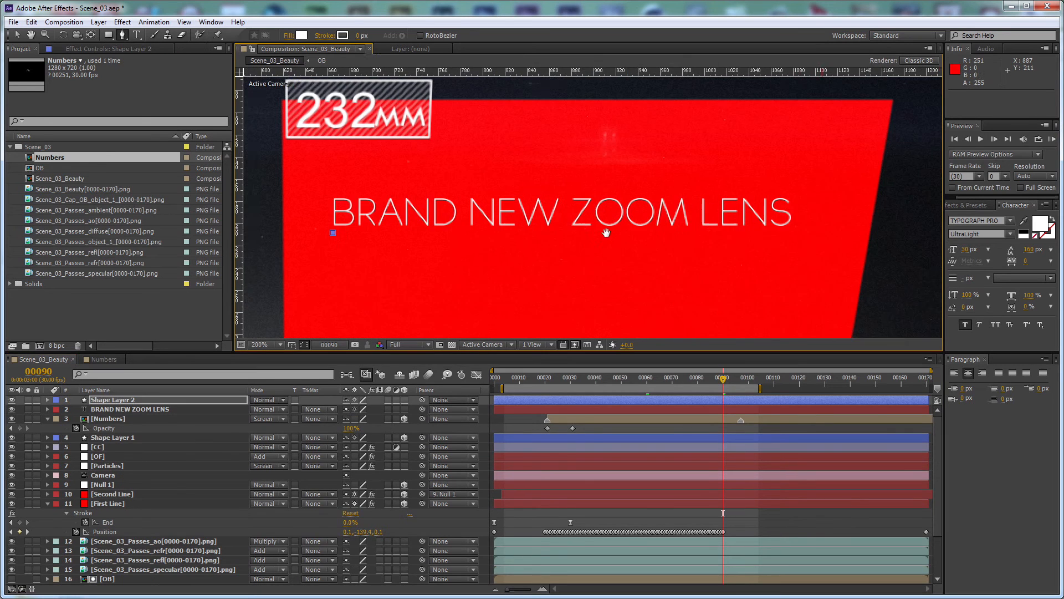
{"action": "left_click", "coordinate": [782, 233]}
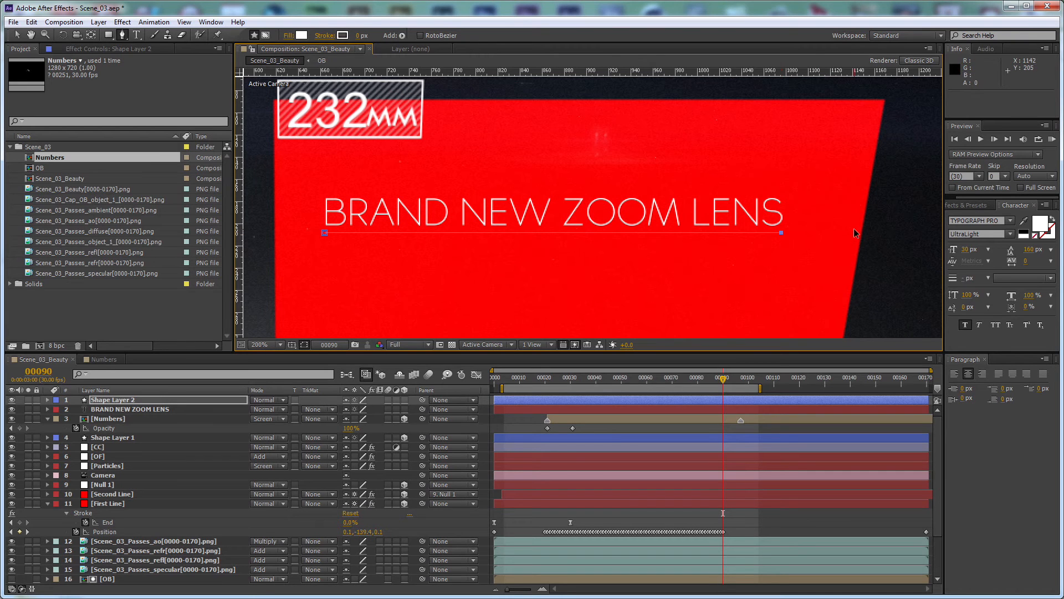
Step: Set the underline's stroke width to 2 px
{"action": "left_click", "coordinate": [233, 401]}
{"action": "left_click", "coordinate": [358, 37]}
{"action": "key", "text": "Up"}
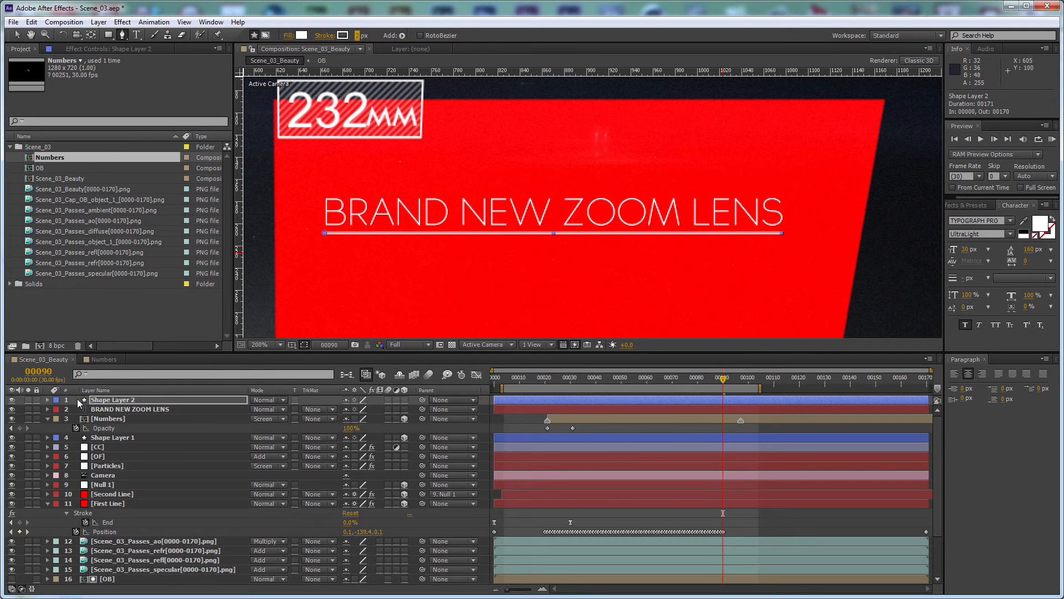
Step: Add Trim Paths to the underline shape and set its End to 0%
{"action": "left_click", "coordinate": [49, 401]}
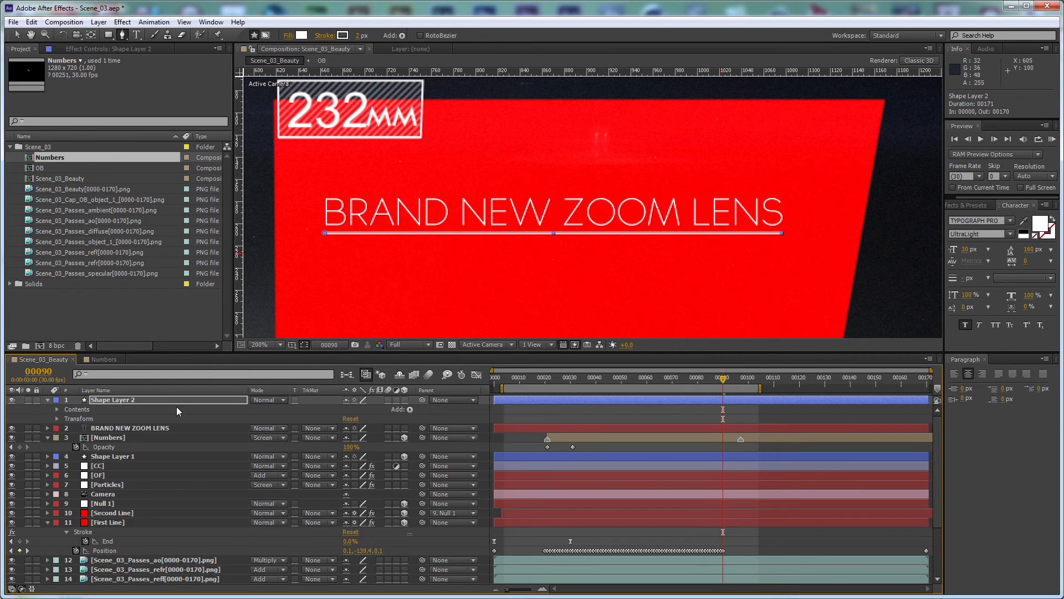
{"action": "left_click", "coordinate": [410, 409]}
{"action": "left_click", "coordinate": [442, 349]}
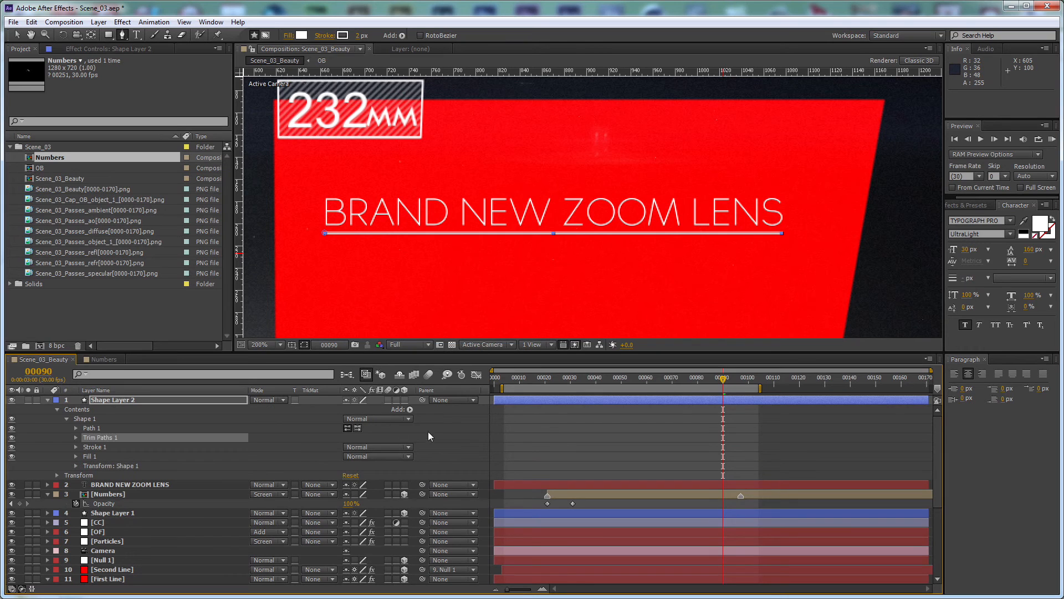
{"action": "left_click", "coordinate": [94, 440]}
{"action": "left_click", "coordinate": [76, 438]}
{"action": "left_click_drag", "start_coordinate": [354, 448], "coordinate": [285, 463]}
Step: Keyframe the underline's Trim Paths Start from 0% at frame 60 to 100% at frame 90, matching the tagline's reveal keyframes
{"action": "left_click", "coordinate": [144, 522]}
{"action": "key", "text": "u"}
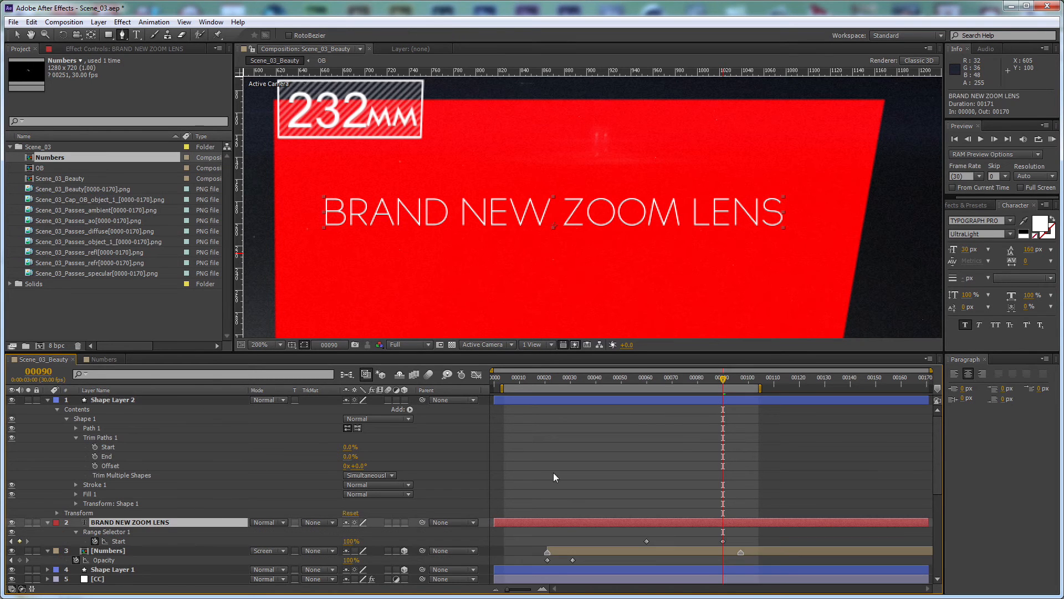
{"action": "left_click_drag", "start_coordinate": [654, 380], "coordinate": [647, 381]}
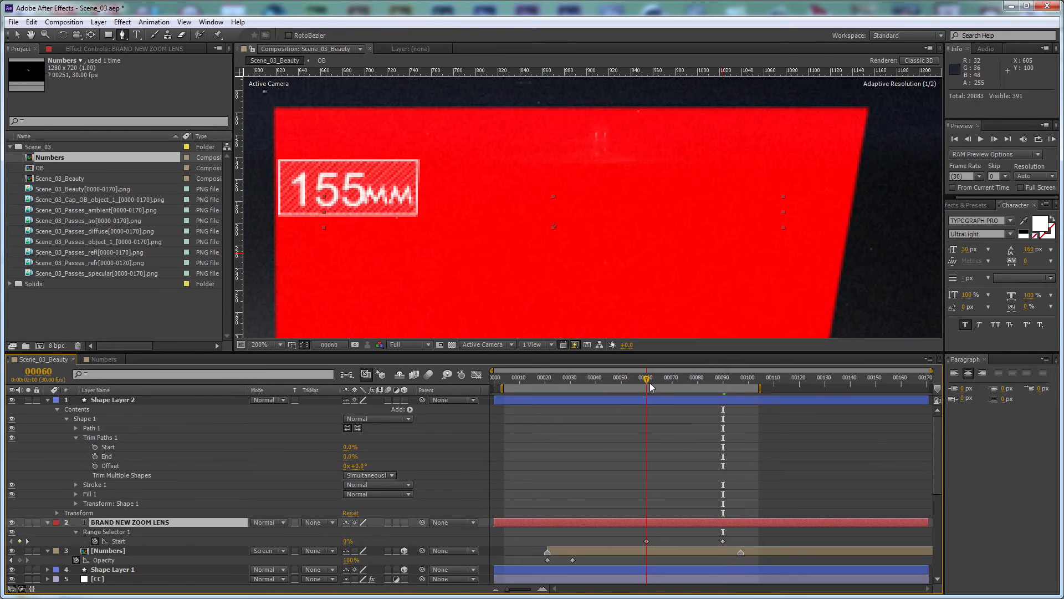
{"action": "left_click", "coordinate": [95, 446]}
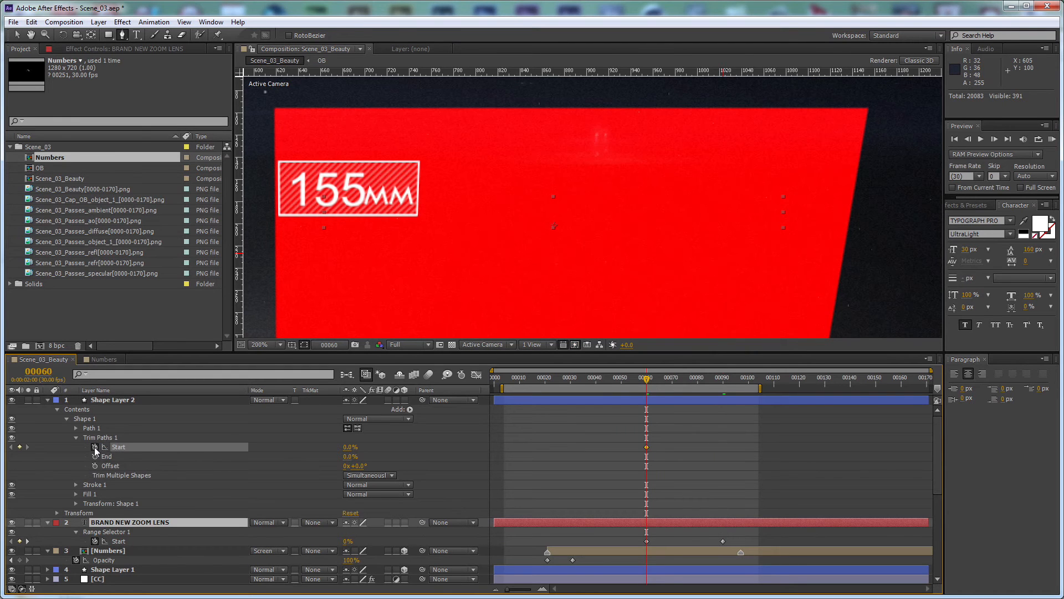
{"action": "key", "text": "Tab"}
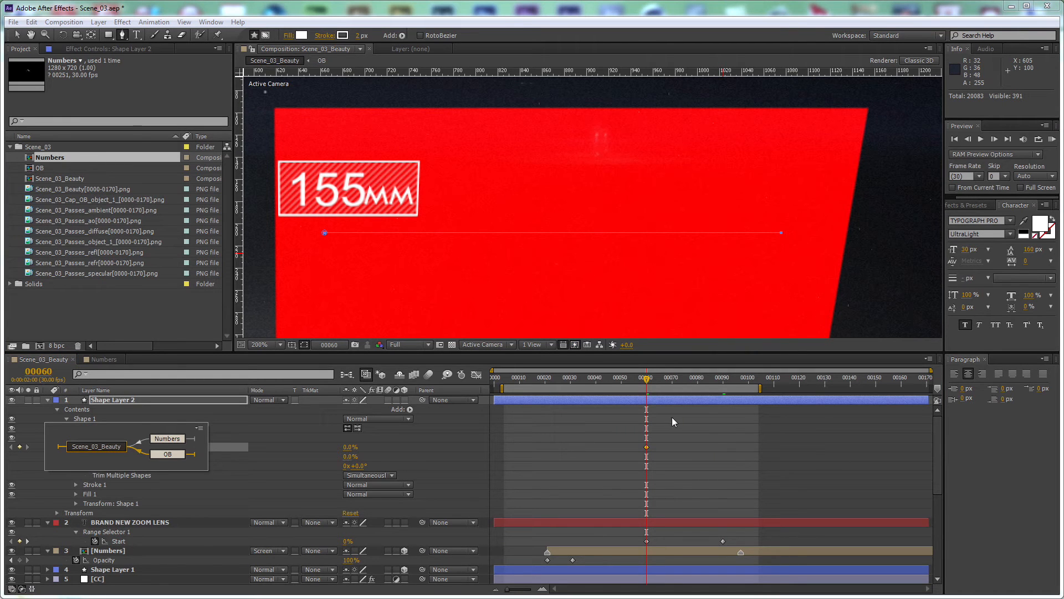
{"action": "left_click", "coordinate": [723, 385]}
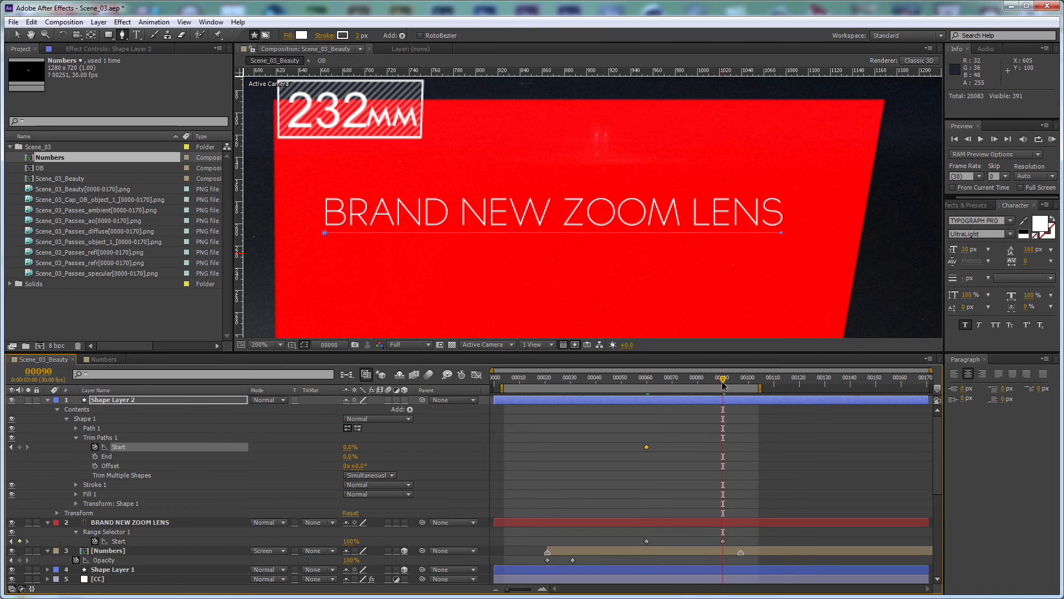
{"action": "key", "text": "k"}
{"action": "left_click", "coordinate": [724, 384]}
{"action": "left_click_drag", "start_coordinate": [351, 446], "coordinate": [449, 446]}
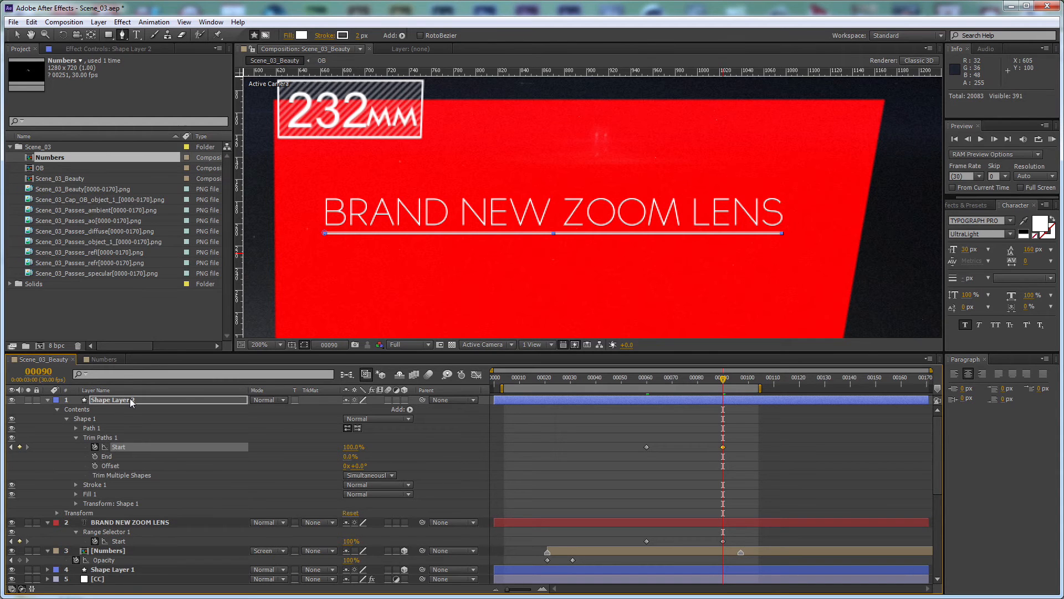
Step: Duplicate the underline shape layer and remove the Trim Paths Start keyframes from the copy, leaving Start at 100%
{"action": "key", "text": "ctrl+d"}
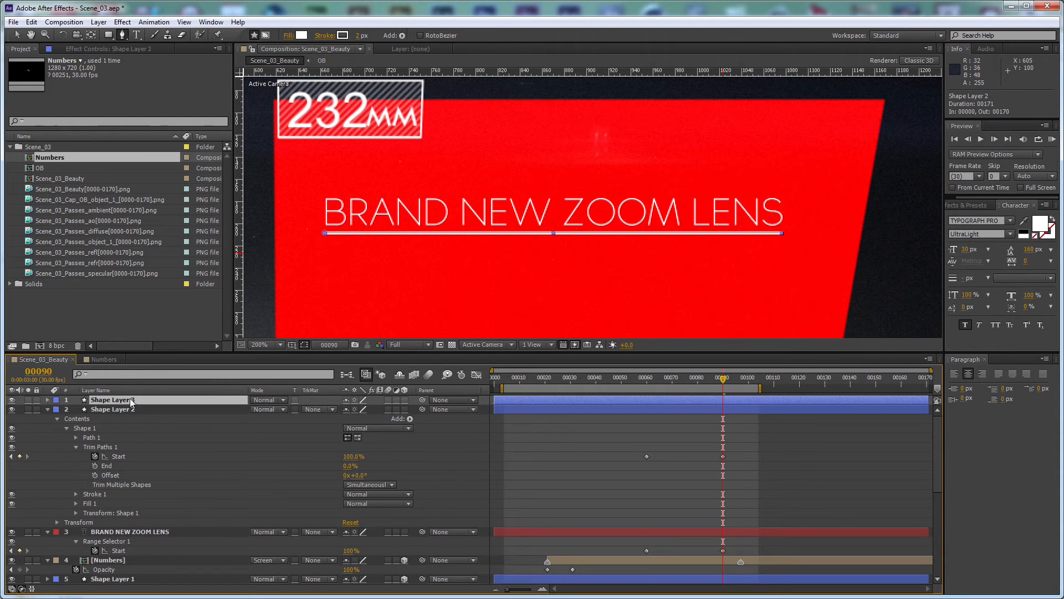
{"action": "key", "text": "u"}
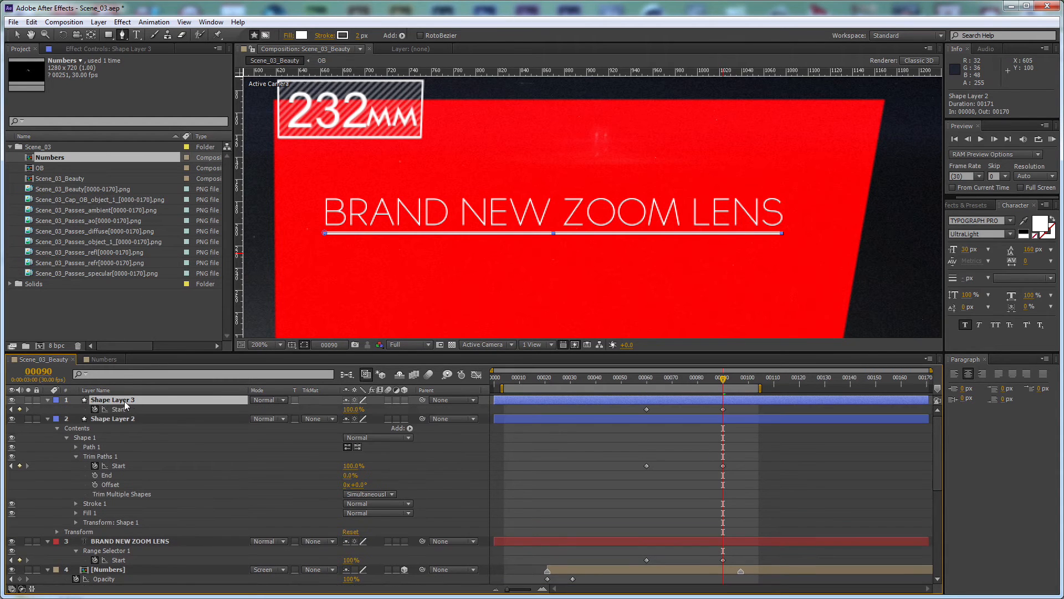
{"action": "left_click", "coordinate": [95, 410]}
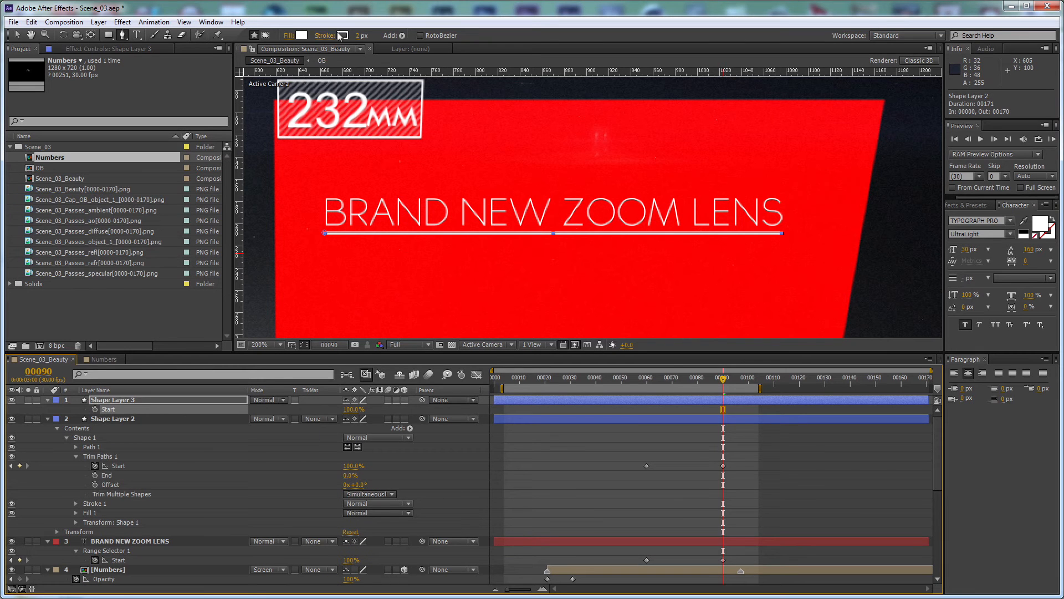
Step: Thicken the duplicated line's stroke to 30 px and move the layer up 15 px over the tagline
{"action": "left_click_drag", "start_coordinate": [359, 36], "coordinate": [438, 36]}
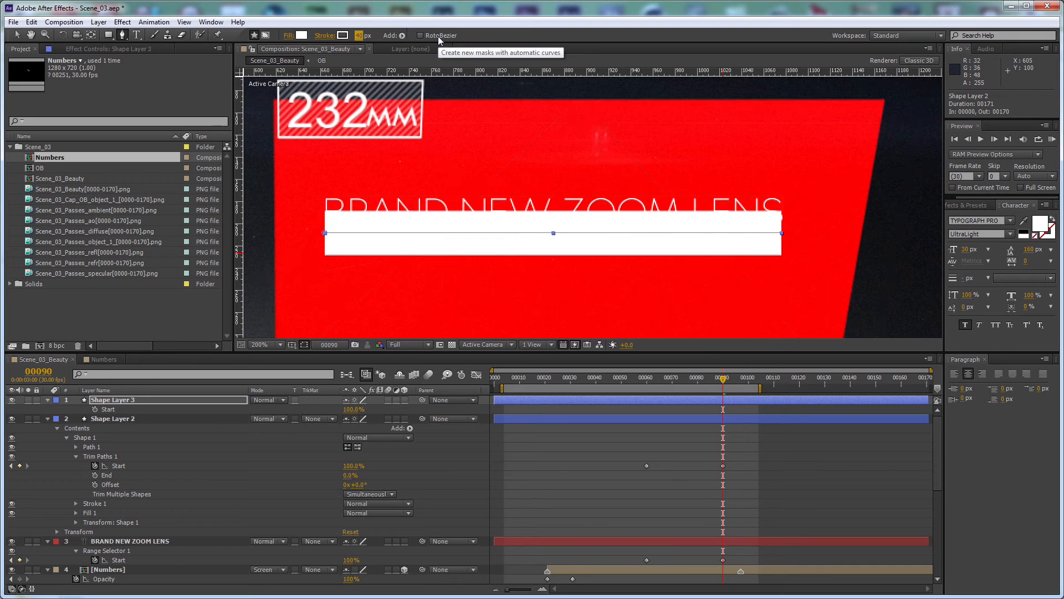
{"action": "key", "text": "shift+Down"}
{"action": "key", "text": "shift+Down"}
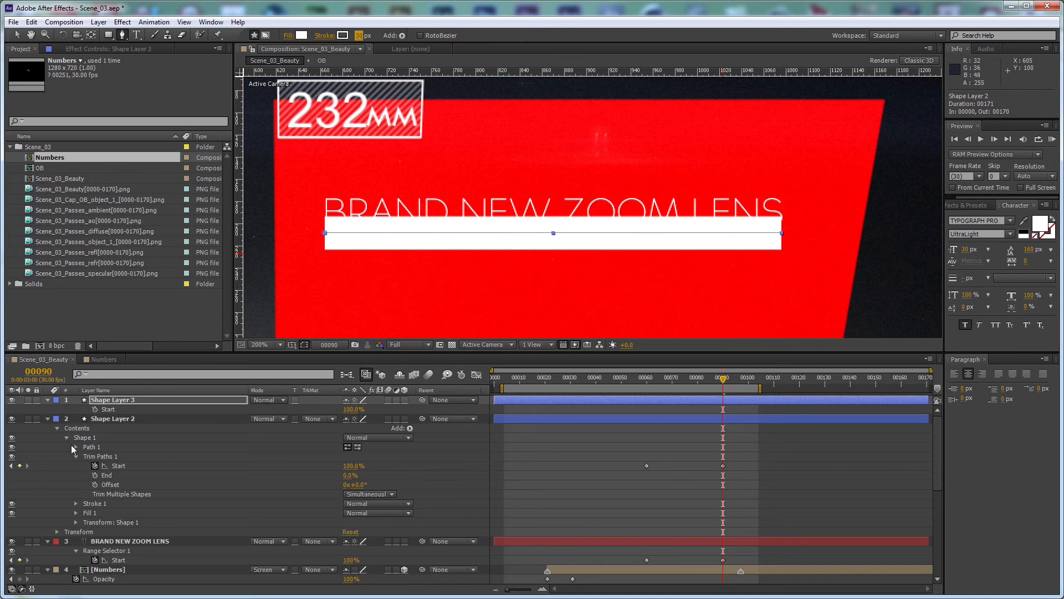
{"action": "left_click", "coordinate": [122, 400]}
{"action": "key", "text": "shift+Up"}
{"action": "key", "text": "shift+Up"}
{"action": "key", "text": "shift+Up"}
{"action": "key", "text": "shift+Up"}
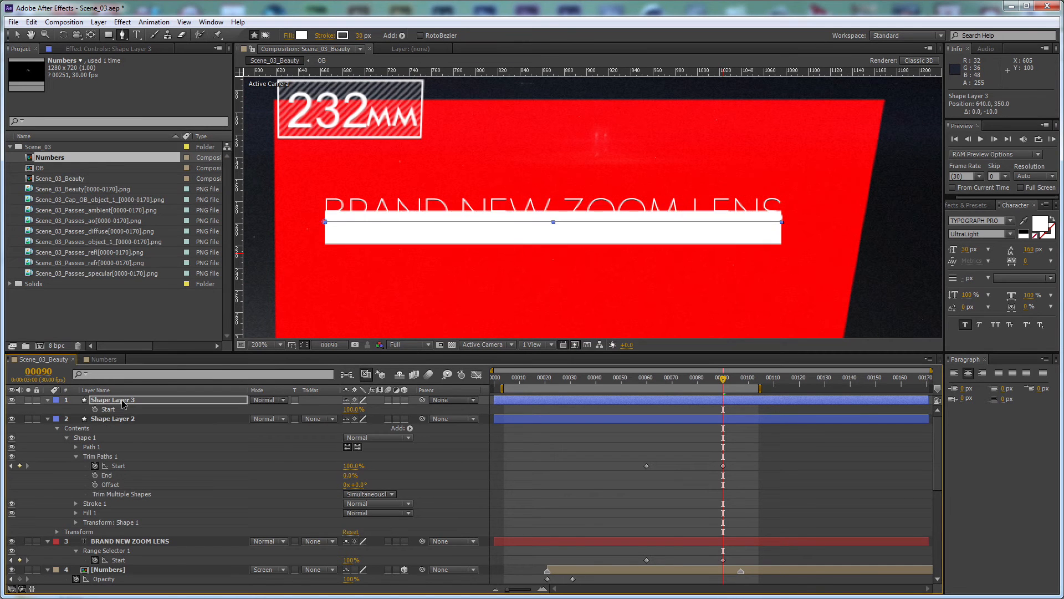
{"action": "key", "text": "Up"}
{"action": "key", "text": "Up"}
{"action": "key", "text": "Up"}
{"action": "key", "text": "Up"}
{"action": "key", "text": "Up"}
{"action": "key", "text": "Down"}
{"action": "key", "text": "Down"}
{"action": "key", "text": "Down"}
{"action": "key", "text": "Down"}
{"action": "key", "text": "Down"}
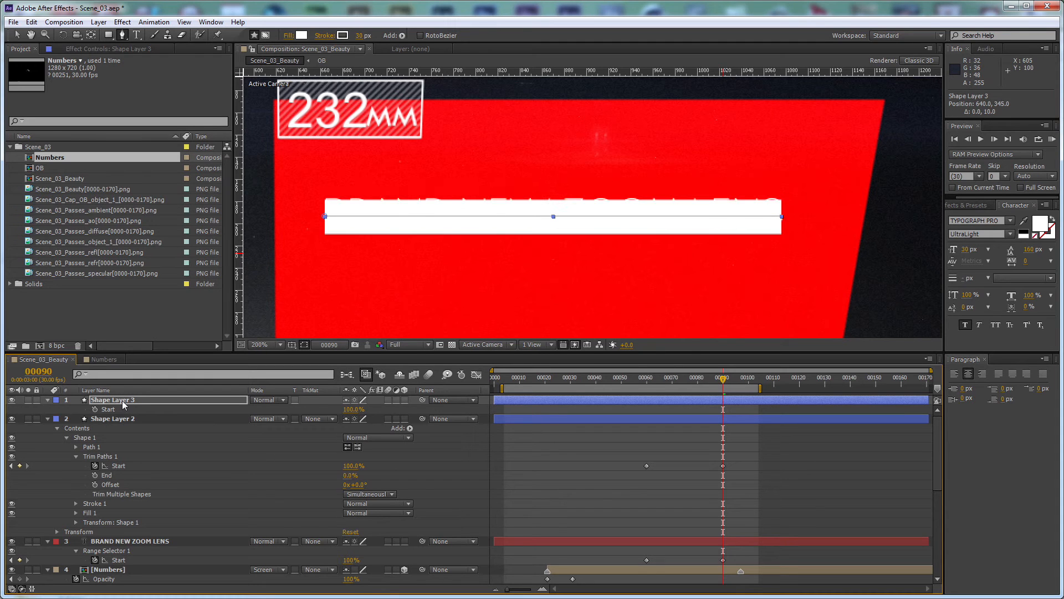
Step: Set the duplicated line's stroke width to 40 px and nudge it up 3 px so it sits behind the tagline above the underline
{"action": "left_click_drag", "start_coordinate": [360, 36], "coordinate": [366, 37]}
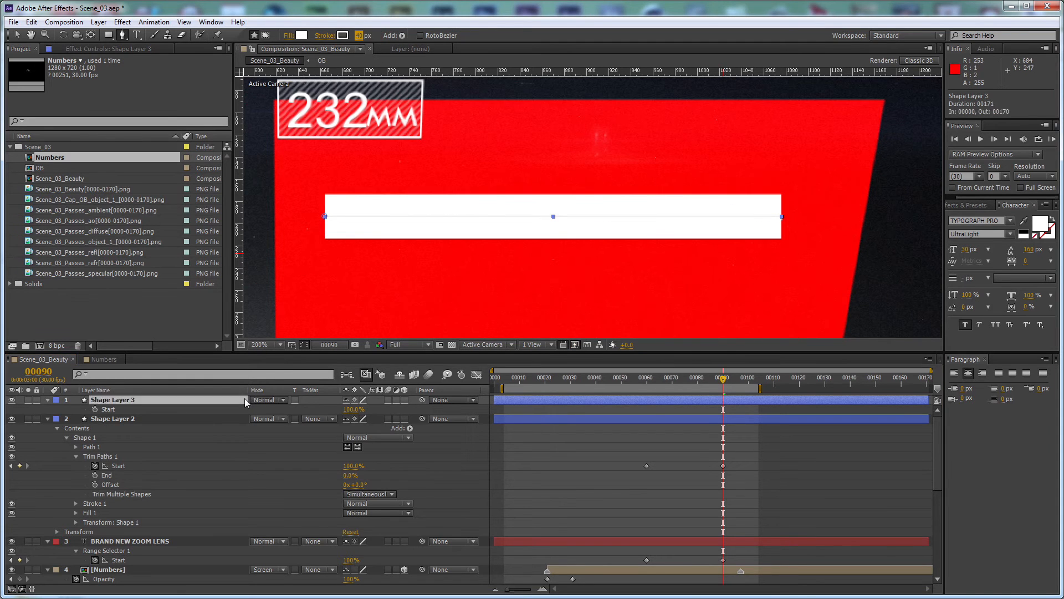
{"action": "key", "text": "Up"}
{"action": "key", "text": "Up"}
{"action": "key", "text": "Up"}
{"action": "key", "text": "Up"}
{"action": "key", "text": "Up"}
{"action": "key", "text": "Up"}
{"action": "key", "text": "Up"}
{"action": "key", "text": "Up"}
{"action": "key", "text": "Up"}
{"action": "key", "text": "Up"}
{"action": "key", "text": "Down"}
{"action": "key", "text": "Down"}
{"action": "key", "text": "Down"}
{"action": "key", "text": "Down"}
{"action": "key", "text": "Down"}
{"action": "key", "text": "Down"}
{"action": "key", "text": "Down"}
Step: Set the opacity of the thick bar's shape layer to 25%
{"action": "key", "text": "t"}
{"action": "left_click", "coordinate": [351, 410]}
{"action": "type", "text": "25"}
{"action": "key", "text": "Return"}
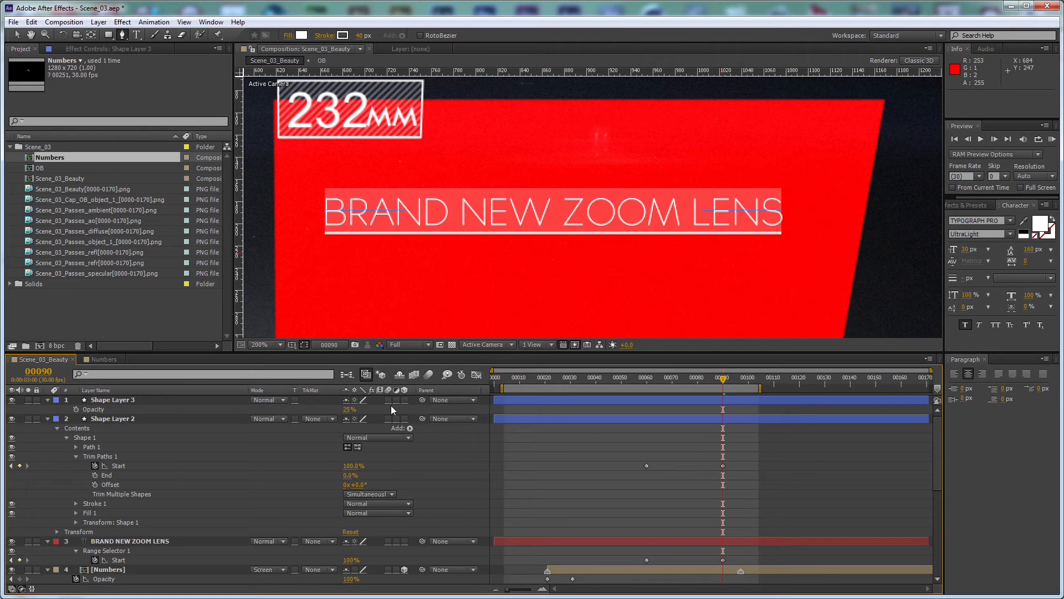
Step: Apply the Venetian Blinds effect to the translucent bar layer with Transition Completion at 50%
{"action": "left_click", "coordinate": [211, 401]}
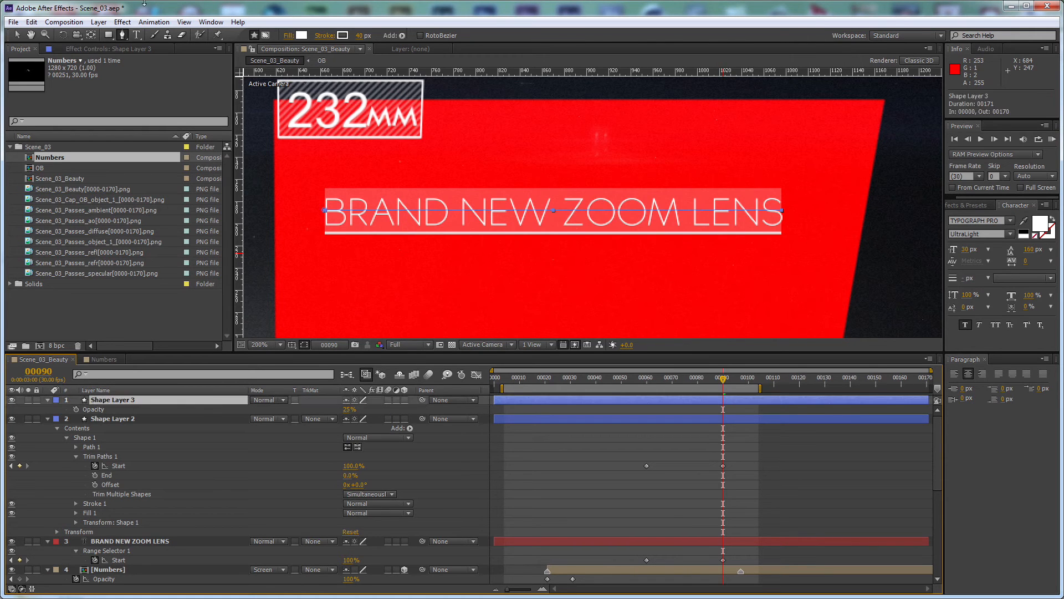
{"action": "left_click", "coordinate": [123, 21]}
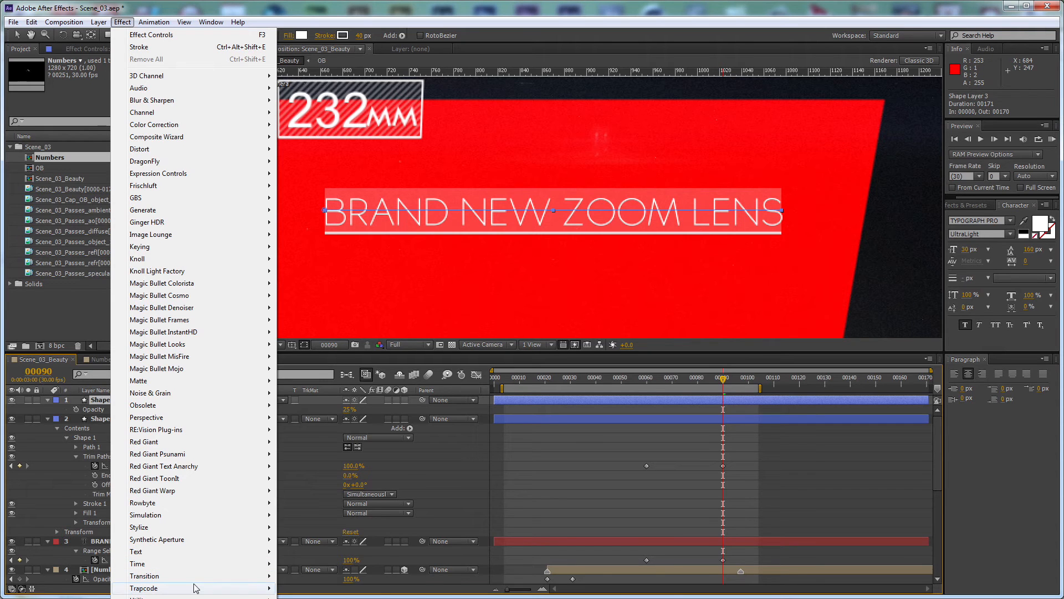
{"action": "mouse_move", "coordinate": [197, 580]}
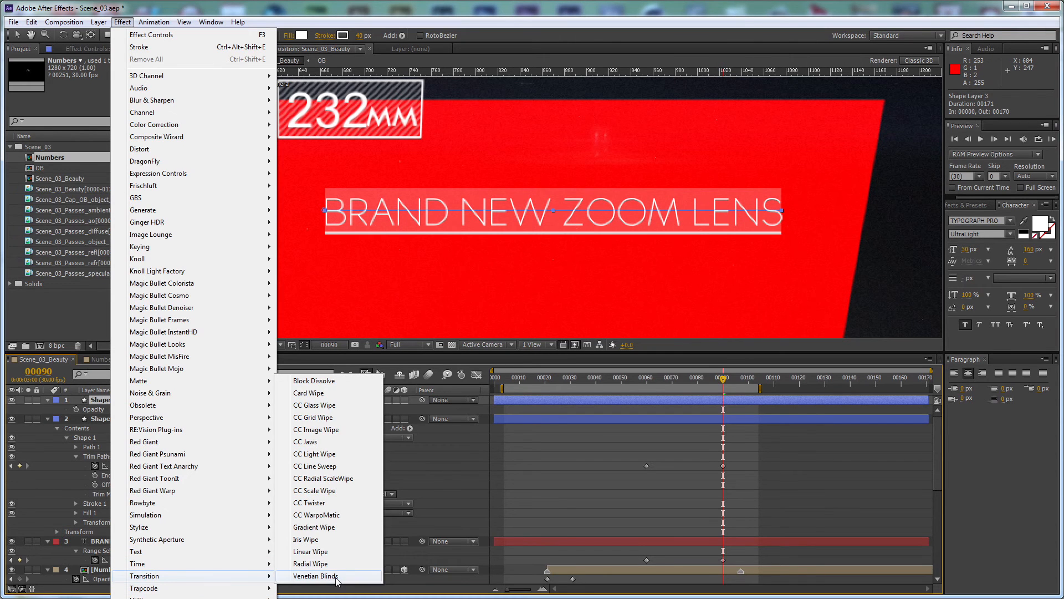
{"action": "left_click", "coordinate": [315, 577]}
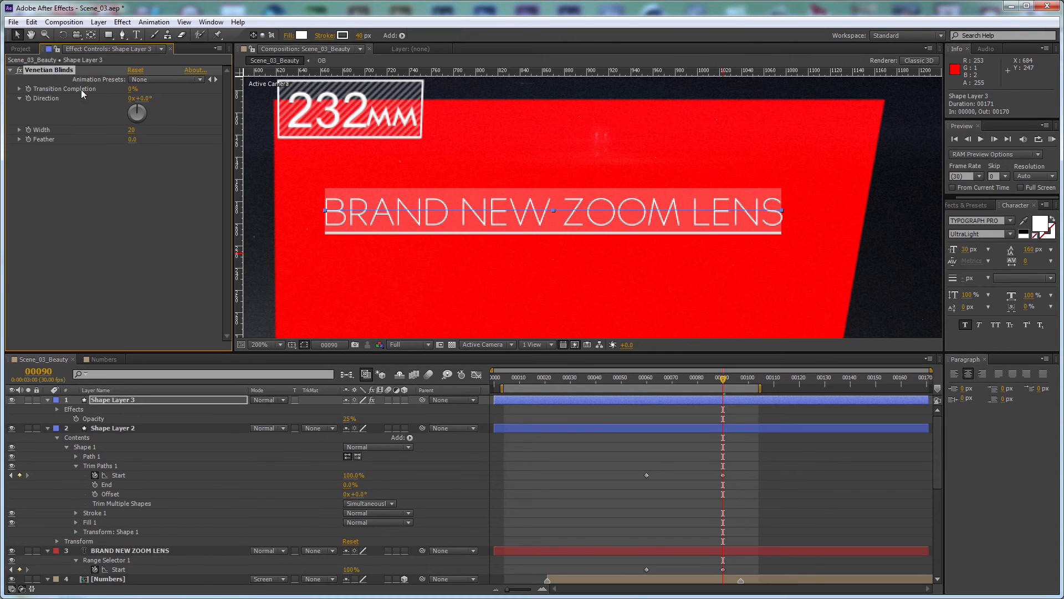
{"action": "left_click", "coordinate": [131, 89]}
{"action": "key", "text": "Tab"}
{"action": "key", "text": "Tab"}
{"action": "key", "text": "Tab"}
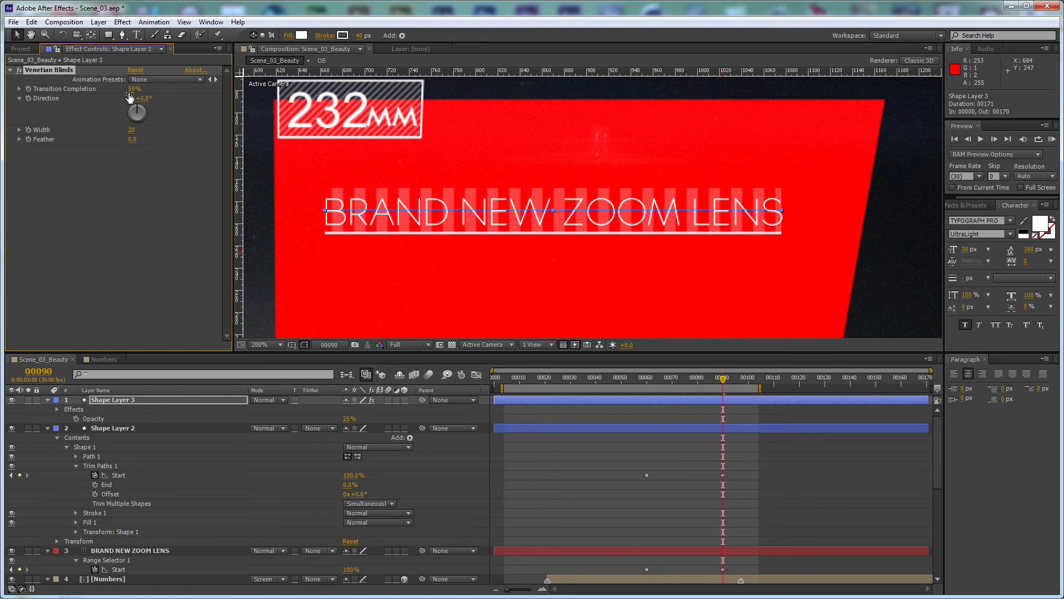
Step: Set the Venetian Blinds Direction to 45° and Width to 4 for fine diagonal stripes
{"action": "type", "text": "10"}
{"action": "key", "text": "Return"}
{"action": "left_click", "coordinate": [146, 100]}
{"action": "type", "text": "45"}
{"action": "left_click", "coordinate": [176, 213]}
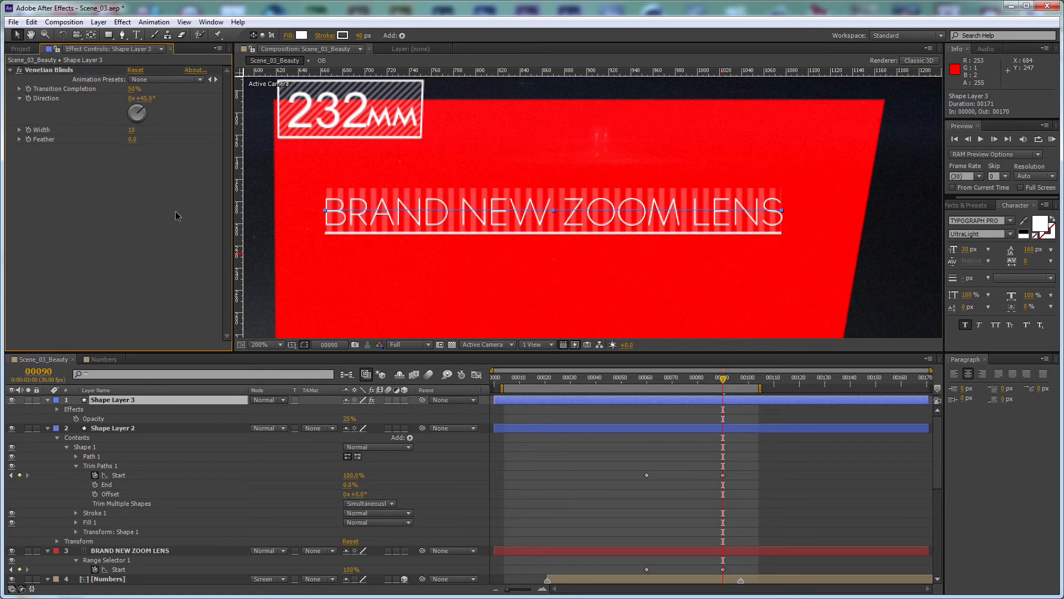
{"action": "left_click_drag", "start_coordinate": [133, 131], "coordinate": [133, 135]}
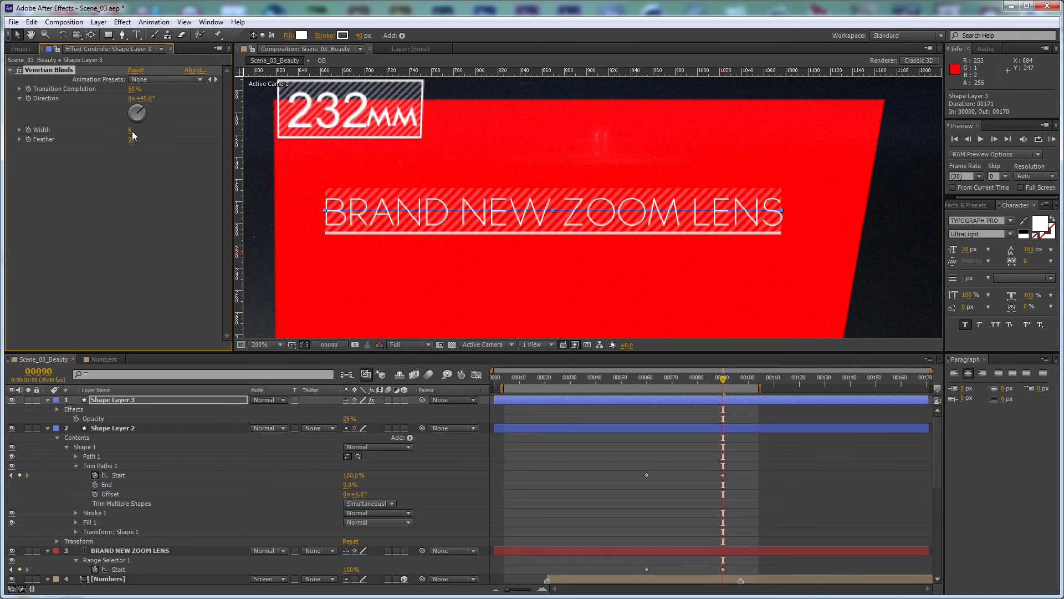
{"action": "left_click", "coordinate": [131, 130]}
{"action": "type", "text": "4"}
{"action": "key", "text": "Return"}
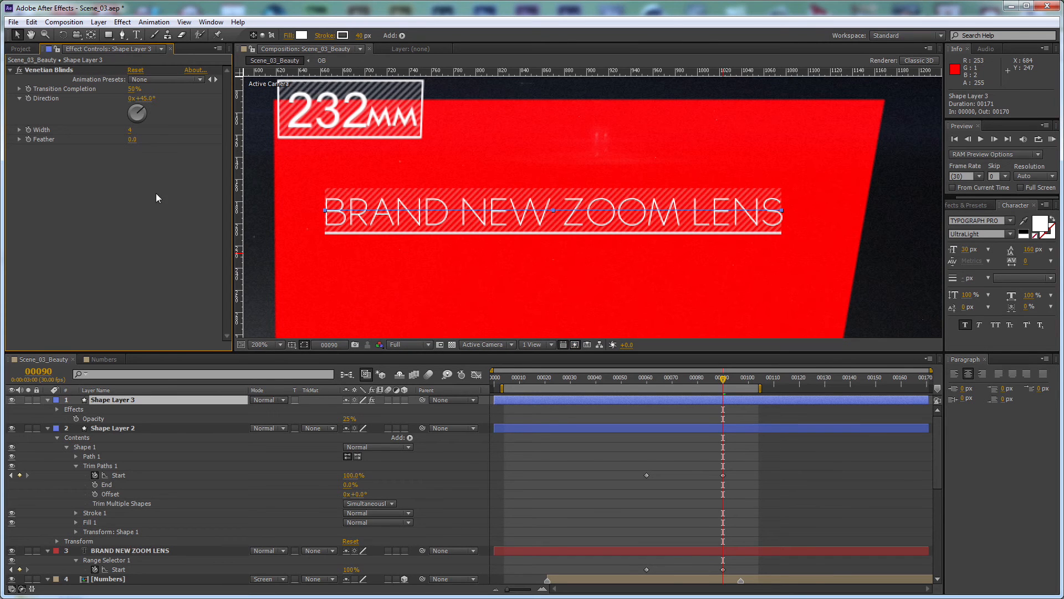
Step: Keyframe the bar's Venetian Blinds Transition Completion from 100% at frame 60 to 0% at frame 80
{"action": "left_click_drag", "start_coordinate": [133, 91], "coordinate": [131, 89]}
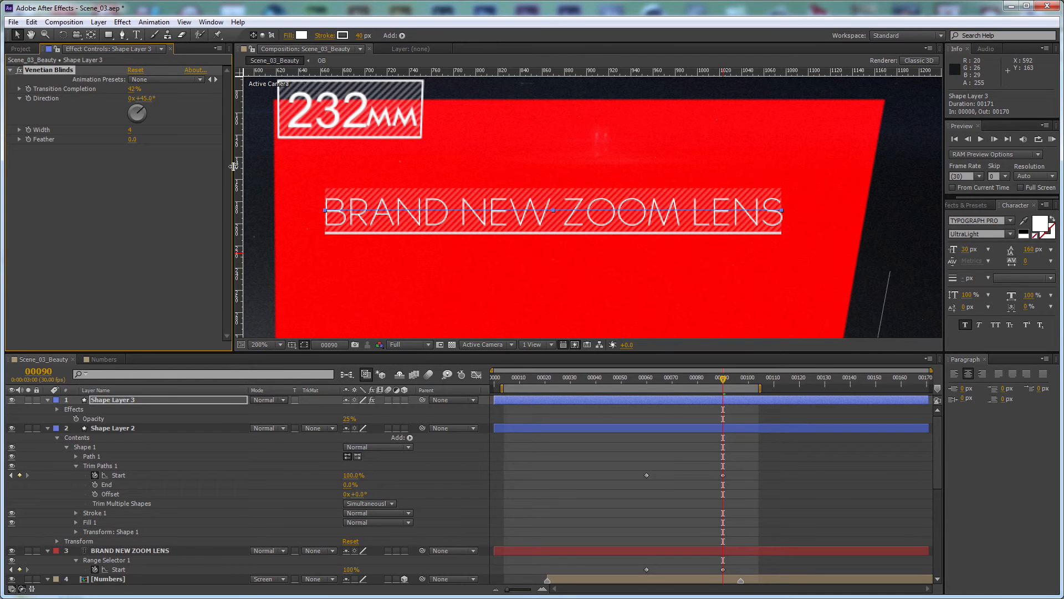
{"action": "left_click_drag", "start_coordinate": [130, 92], "coordinate": [189, 87]}
{"action": "left_click", "coordinate": [648, 379]}
{"action": "left_click_drag", "start_coordinate": [651, 383], "coordinate": [644, 380]}
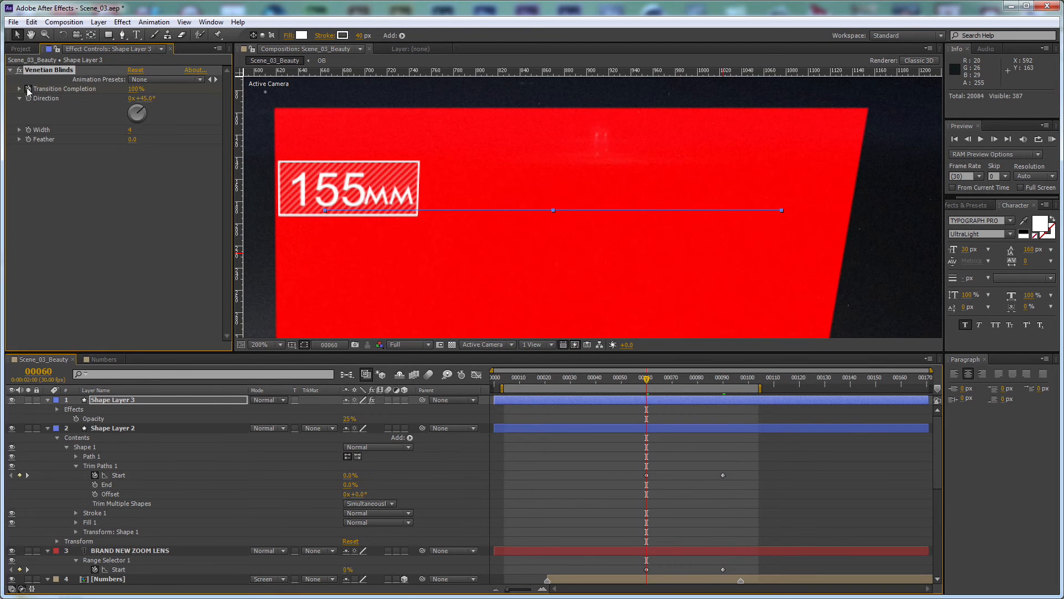
{"action": "key", "text": "space"}
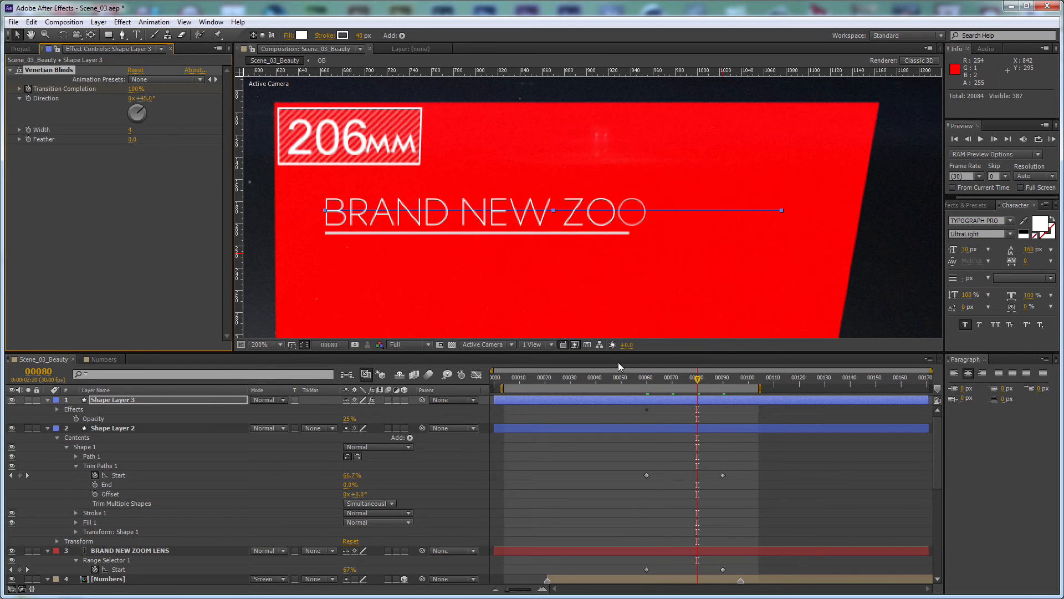
{"action": "left_click_drag", "start_coordinate": [126, 89], "coordinate": [72, 90]}
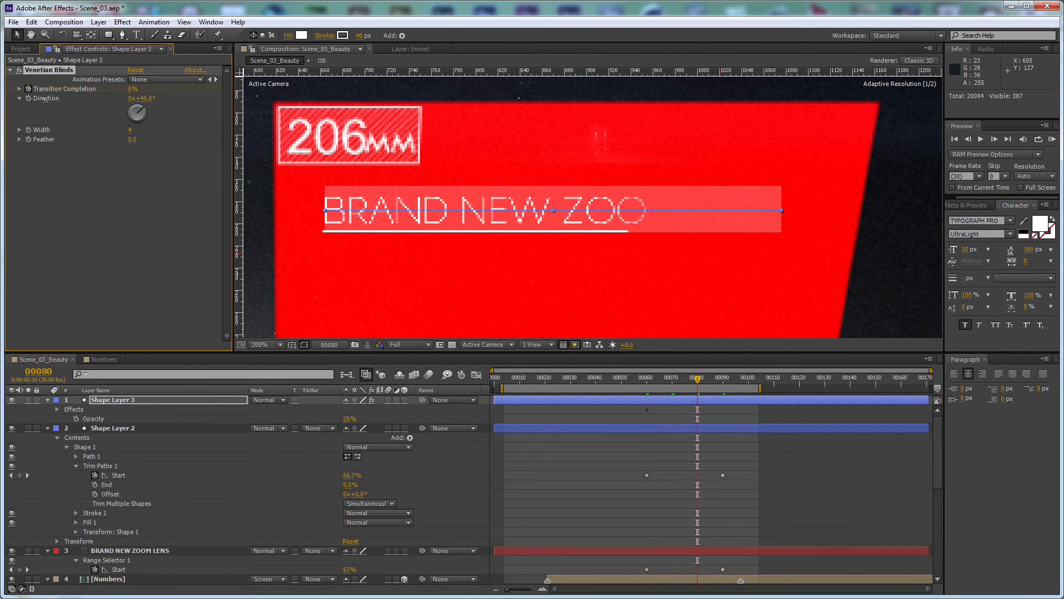
Step: Pre-compose the tagline text, underline and striped bar layers into a new composition named TITLE, moving all attributes
{"action": "key", "text": "comma"}
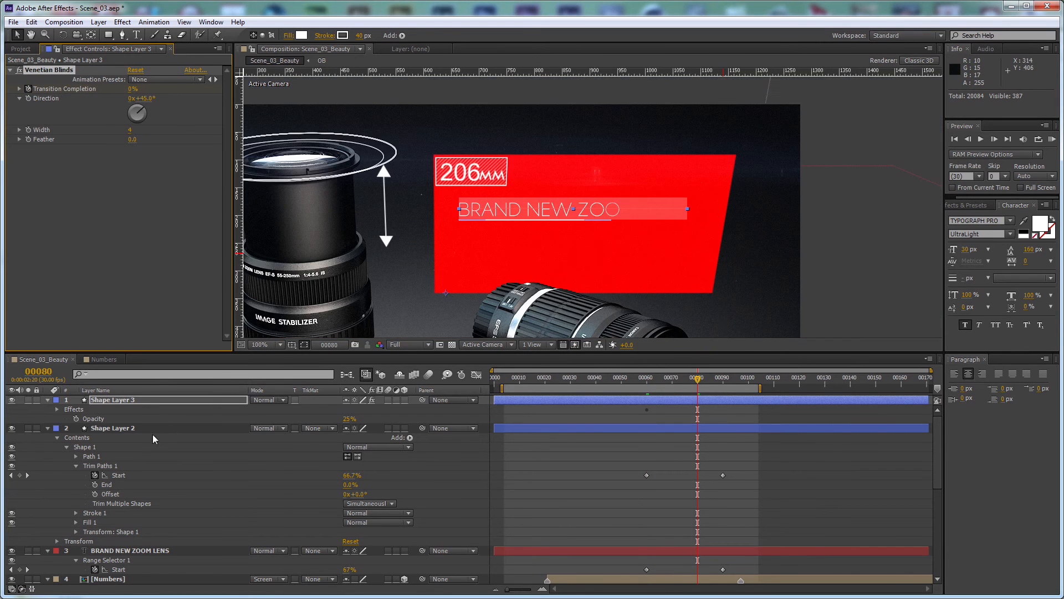
{"action": "left_click", "coordinate": [48, 401]}
{"action": "left_click", "coordinate": [48, 409]}
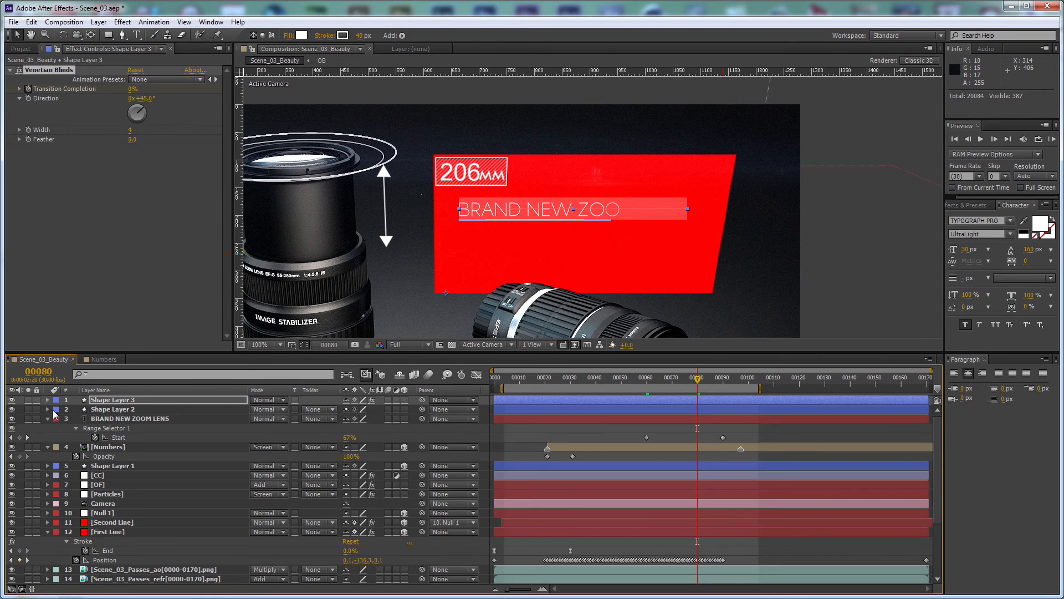
{"action": "left_click", "coordinate": [118, 418]}
{"action": "left_click", "coordinate": [136, 400], "text": "shift"}
{"action": "key", "text": "ctrl+shift+c"}
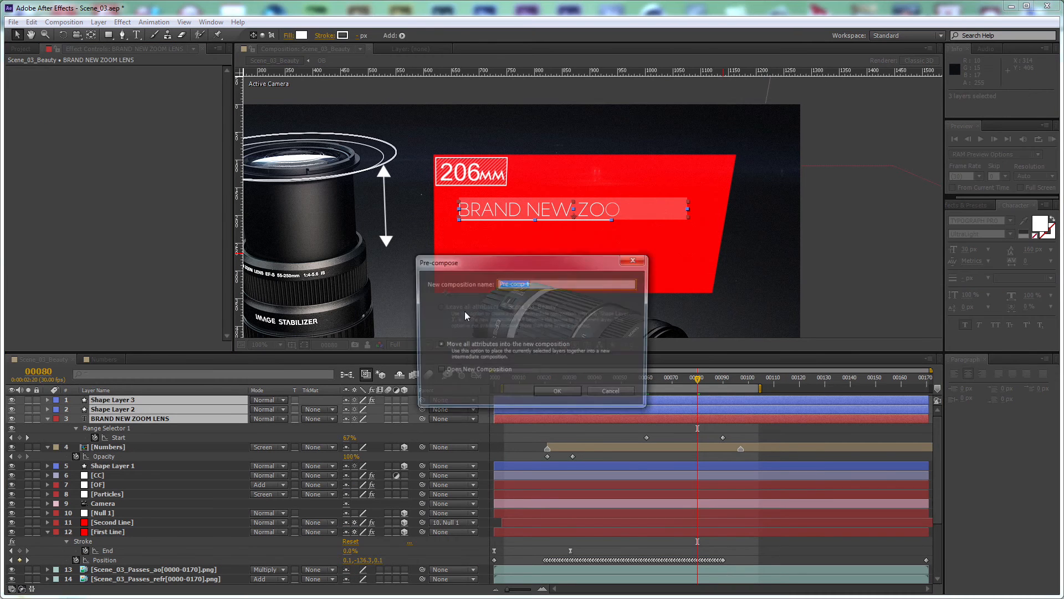
{"action": "type", "text": "TI"}
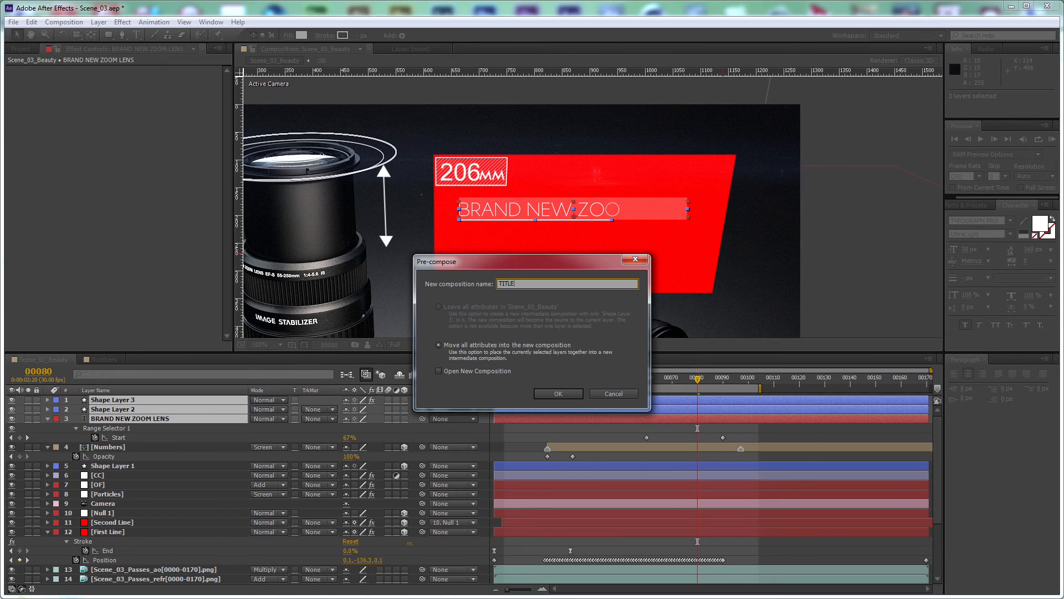
{"action": "type", "text": "TLE"}
{"action": "key", "text": "Return"}
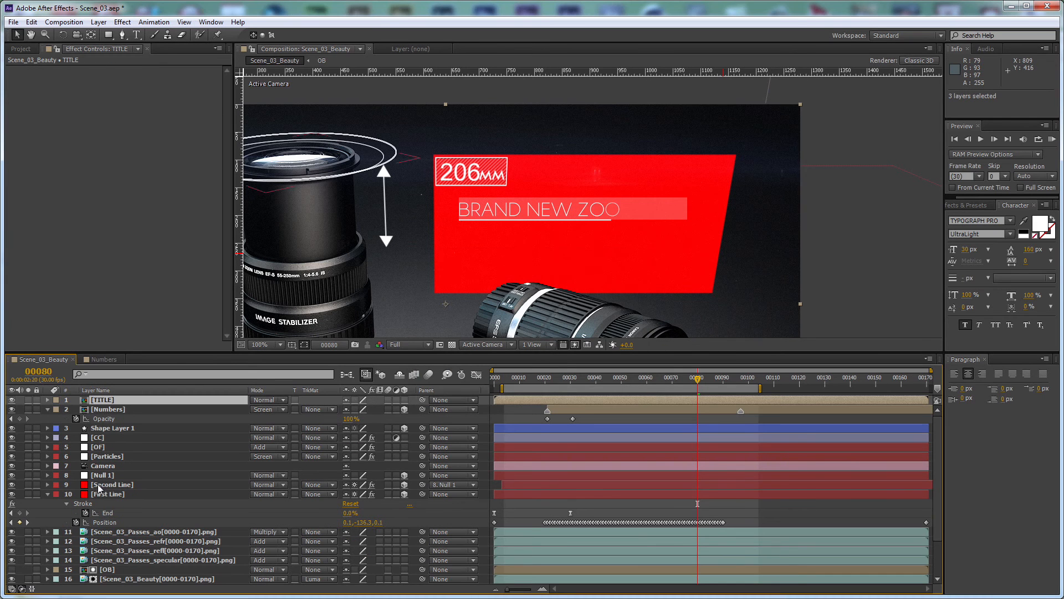
Step: Move the red Title solid directly below the TITLE composition layer and copy its position onto TITLE as a 3D layer
{"action": "scroll", "coordinate": [119, 573], "scroll_direction": "down", "scroll_amount": 3}
{"action": "left_click_drag", "start_coordinate": [116, 561], "coordinate": [204, 408]}
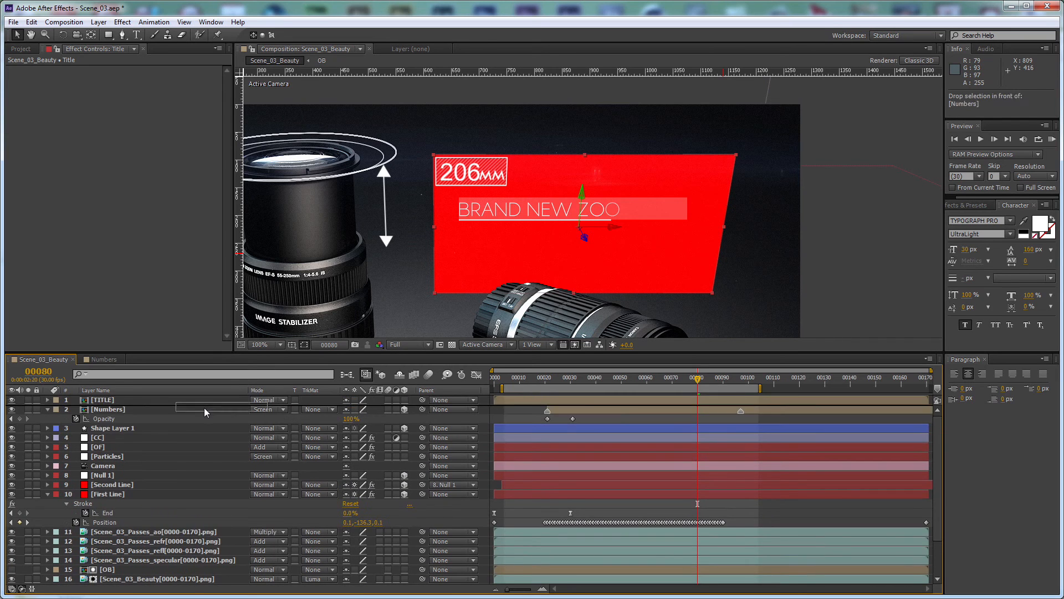
{"action": "left_click", "coordinate": [404, 409]}
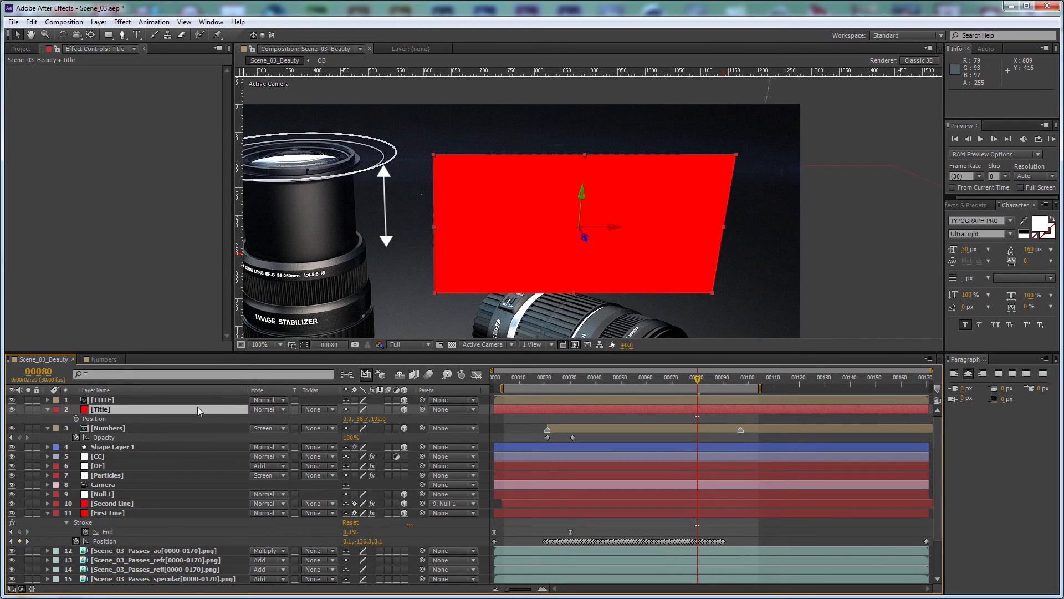
{"action": "left_click", "coordinate": [114, 399]}
{"action": "key", "text": "p"}
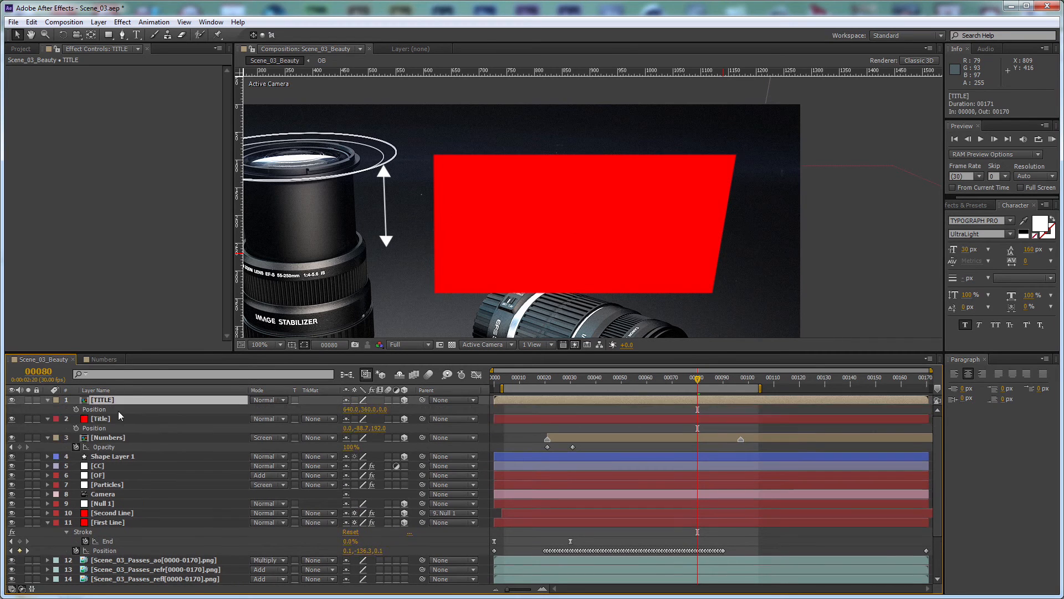
{"action": "key", "text": "ctrl+v"}
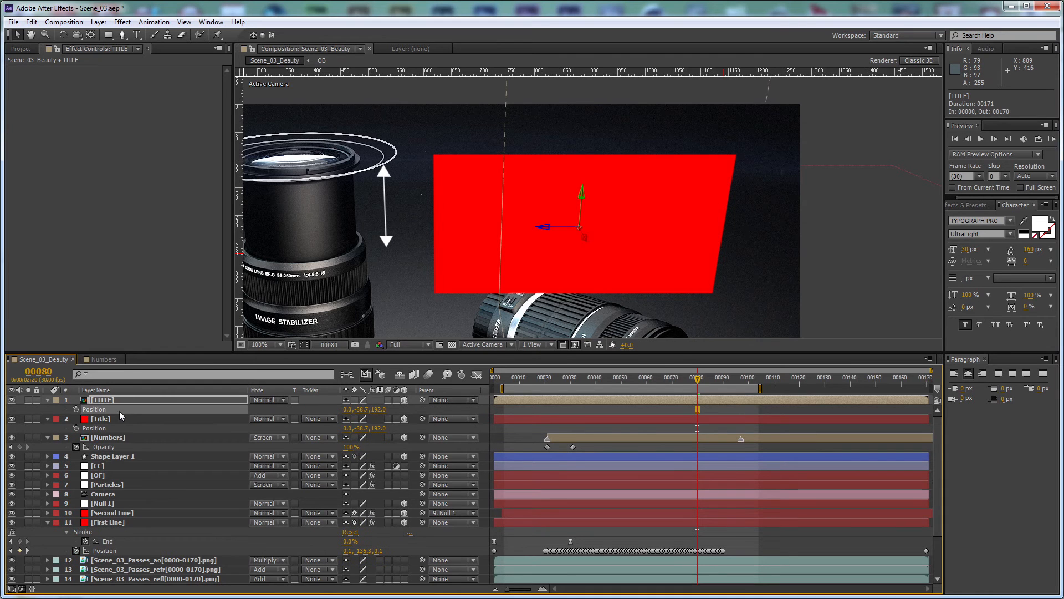
Step: Hide the red Title solid and set the TITLE layer's Y Rotation to -90° so the tagline faces the camera
{"action": "left_click", "coordinate": [12, 419]}
{"action": "key", "text": "r"}
{"action": "left_click_drag", "start_coordinate": [368, 428], "coordinate": [313, 428]}
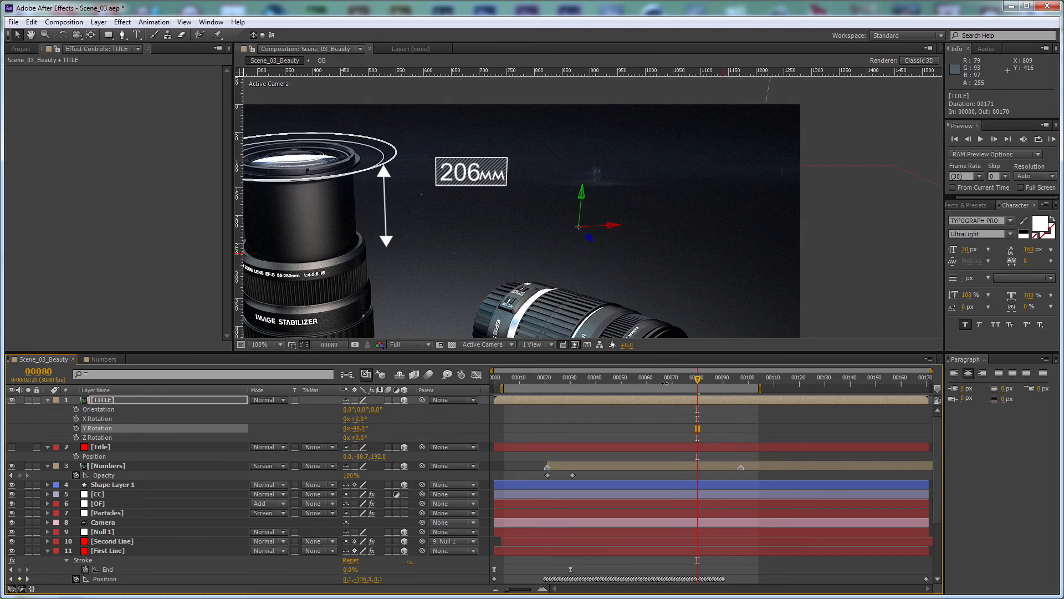
{"action": "scroll", "coordinate": [651, 199], "scroll_direction": "down", "scroll_amount": 1}
{"action": "left_click_drag", "start_coordinate": [591, 204], "coordinate": [592, 258]}
{"action": "left_click", "coordinate": [360, 428]}
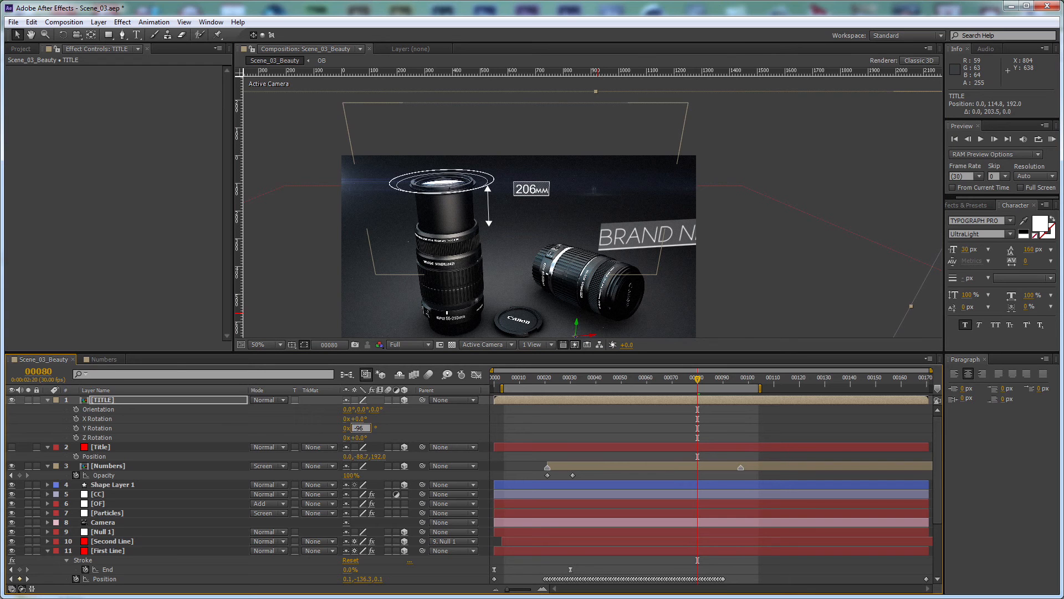
{"action": "key", "text": "Return"}
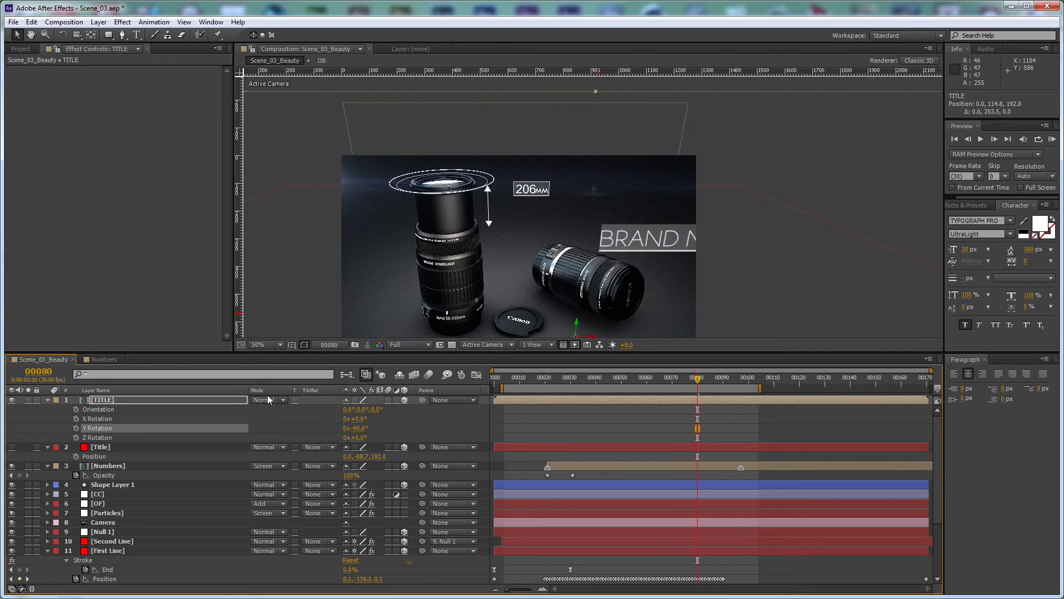
Step: Place the TITLE layer beneath the focal-length counter at a position of -600, about 279, 59
{"action": "key", "text": "p"}
{"action": "left_click_drag", "start_coordinate": [363, 410], "coordinate": [116, 418]}
{"action": "key", "text": "ctrl+z"}
{"action": "left_click", "coordinate": [363, 411]}
{"action": "type", "text": "-600"}
{"action": "key", "text": "Return"}
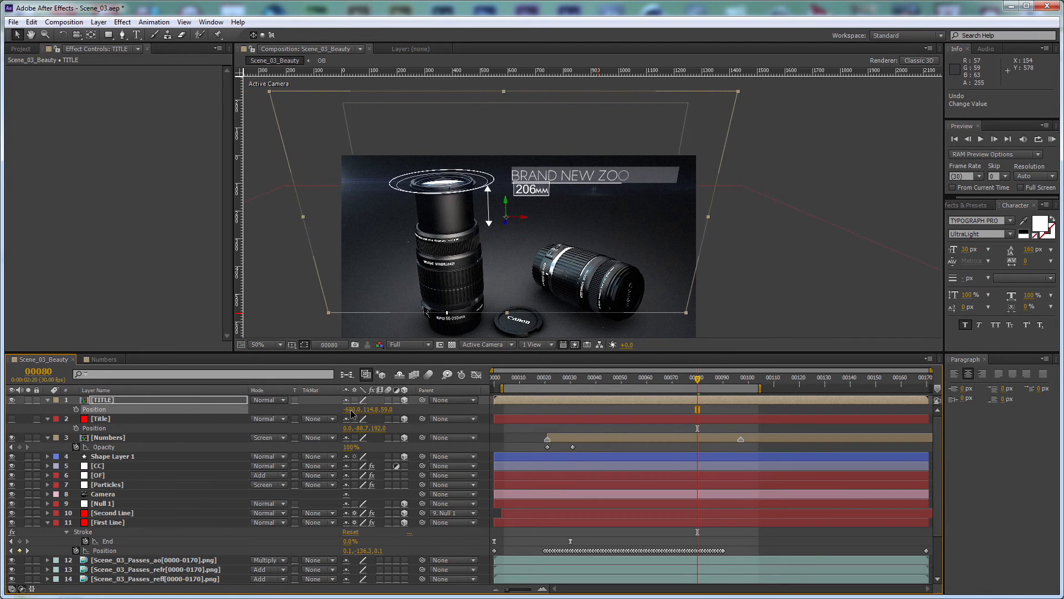
{"action": "left_click_drag", "start_coordinate": [505, 200], "coordinate": [514, 243]}
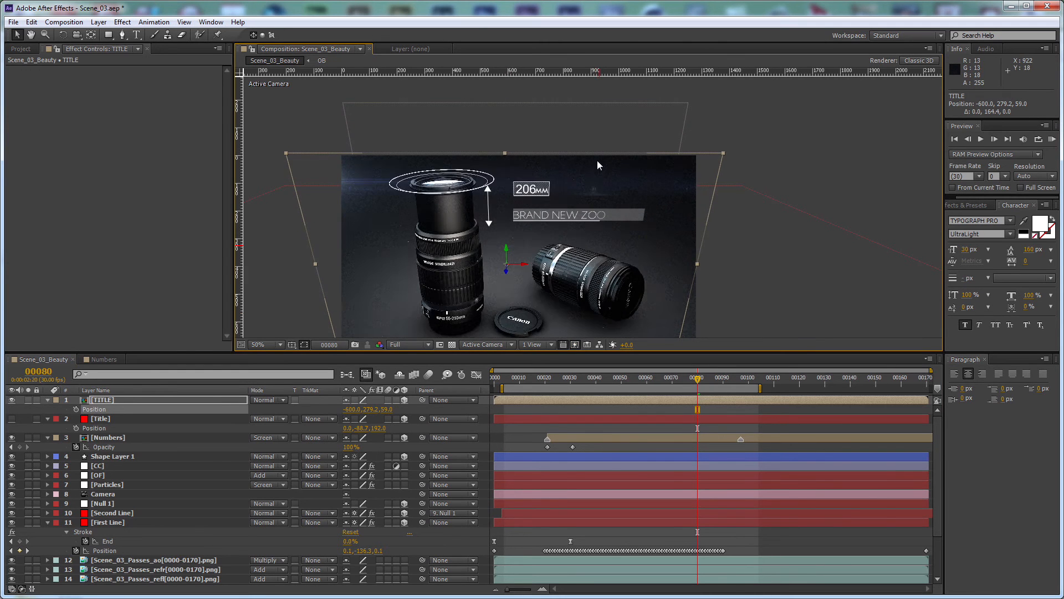
{"action": "scroll", "coordinate": [597, 161], "scroll_direction": "up", "scroll_amount": 1}
{"action": "left_click_drag", "start_coordinate": [622, 242], "coordinate": [623, 222]}
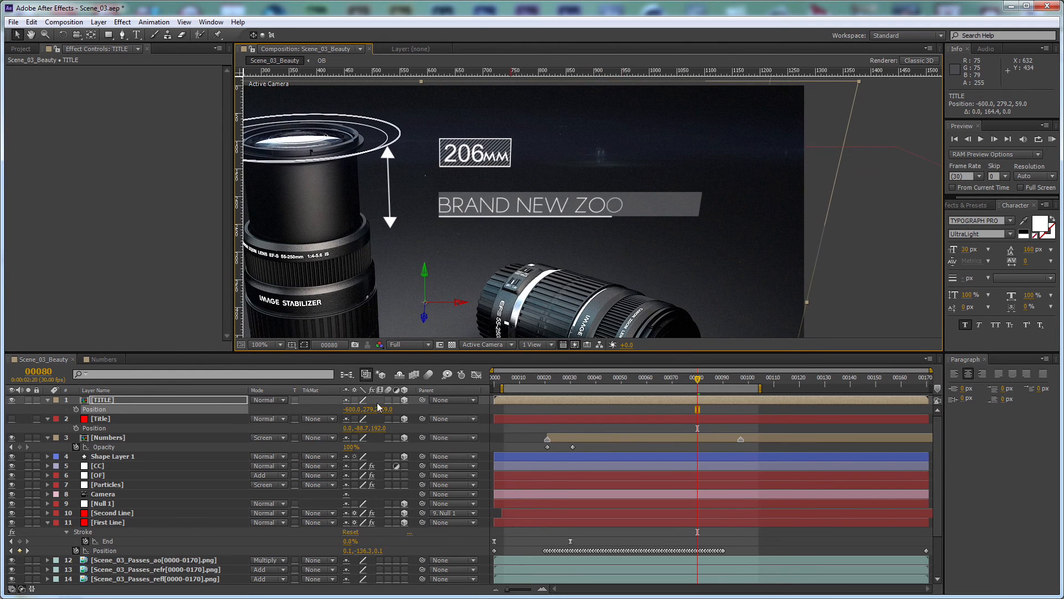
Step: Try Collapse Transformations on the TITLE layer and check the tagline at frame 95
{"action": "left_click", "coordinate": [356, 401]}
{"action": "left_click", "coordinate": [356, 401]}
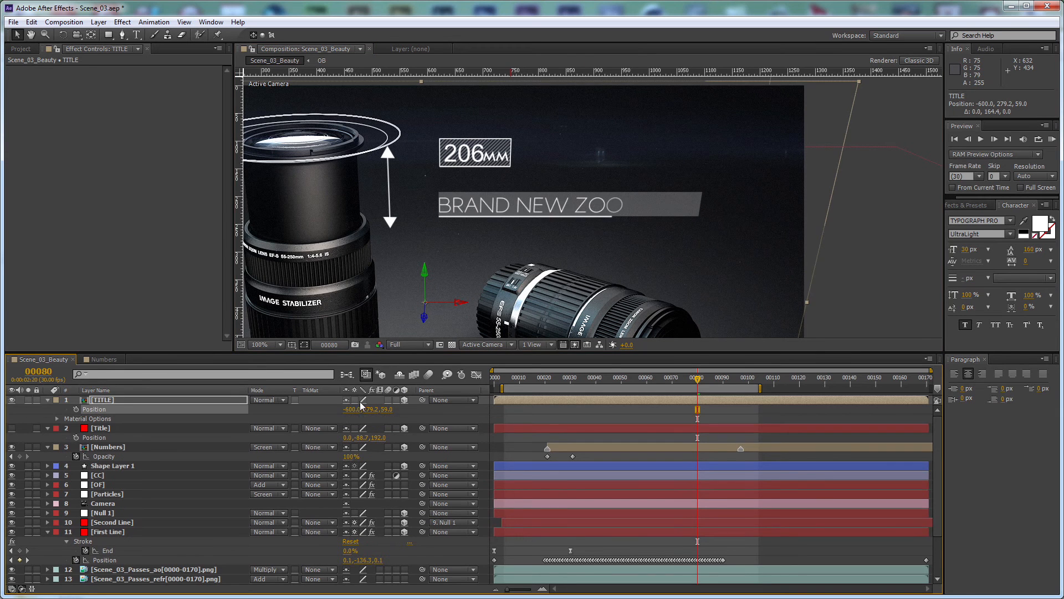
{"action": "left_click", "coordinate": [440, 417]}
{"action": "scroll", "coordinate": [663, 113], "scroll_direction": "down", "scroll_amount": 1}
{"action": "left_click_drag", "start_coordinate": [705, 378], "coordinate": [735, 384]}
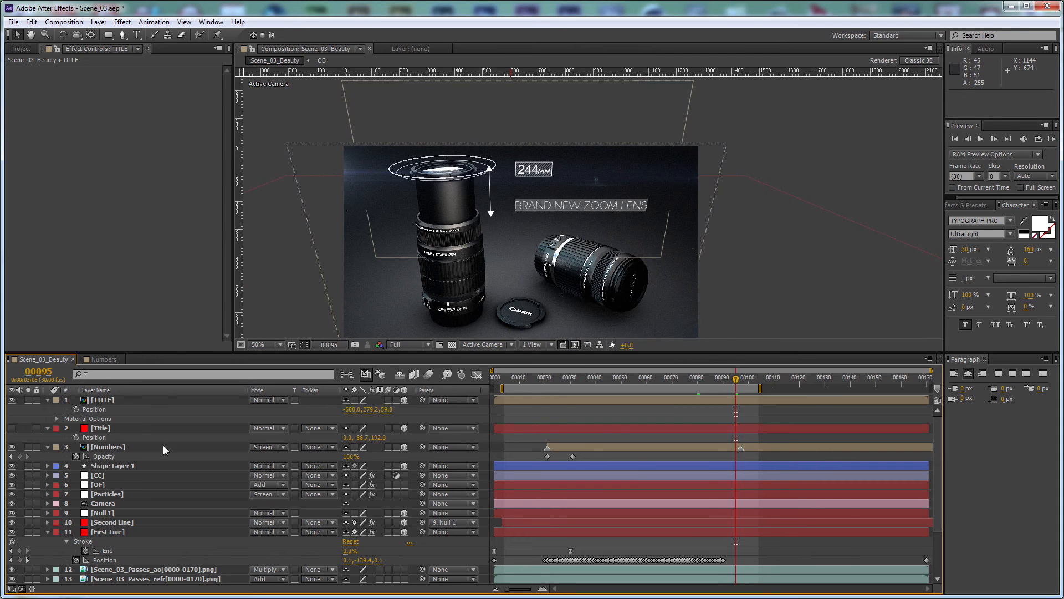
Step: Move the TITLE, Title, Numbers and Shape Layer 1 layers together below the Particles layer in the stack
{"action": "left_click", "coordinate": [106, 466]}
{"action": "left_click", "coordinate": [114, 401], "text": "shift"}
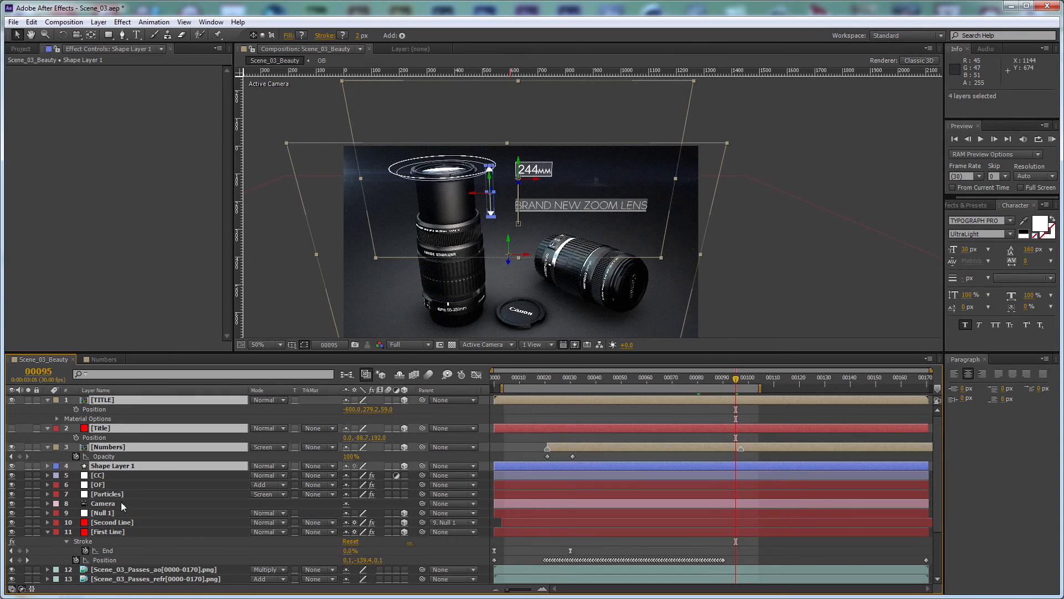
{"action": "left_click_drag", "start_coordinate": [133, 500], "coordinate": [133, 499]}
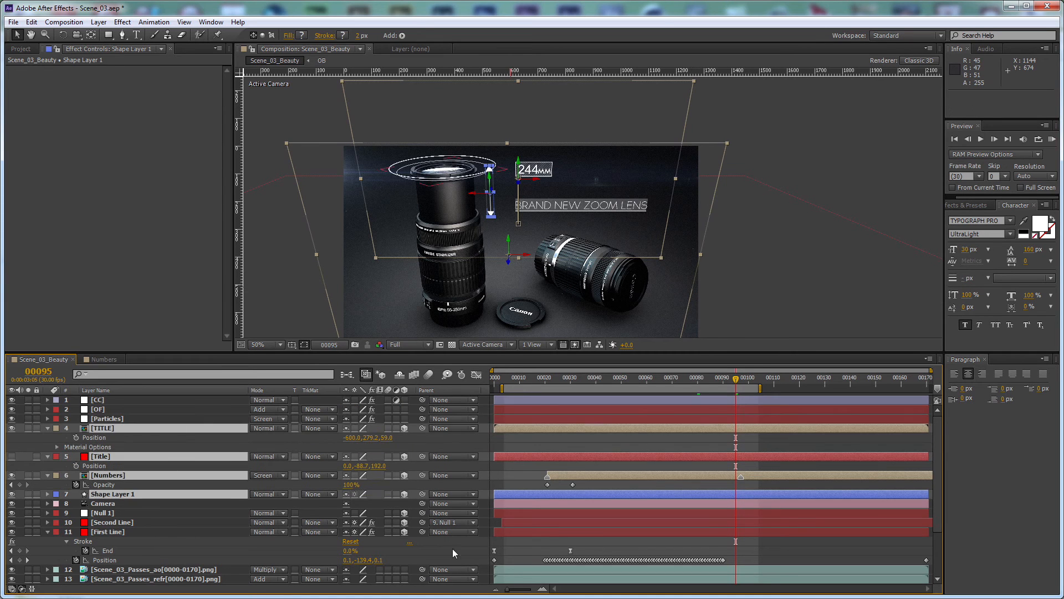
{"action": "left_click", "coordinate": [447, 545]}
{"action": "scroll", "coordinate": [547, 160], "scroll_direction": "up", "scroll_amount": 1}
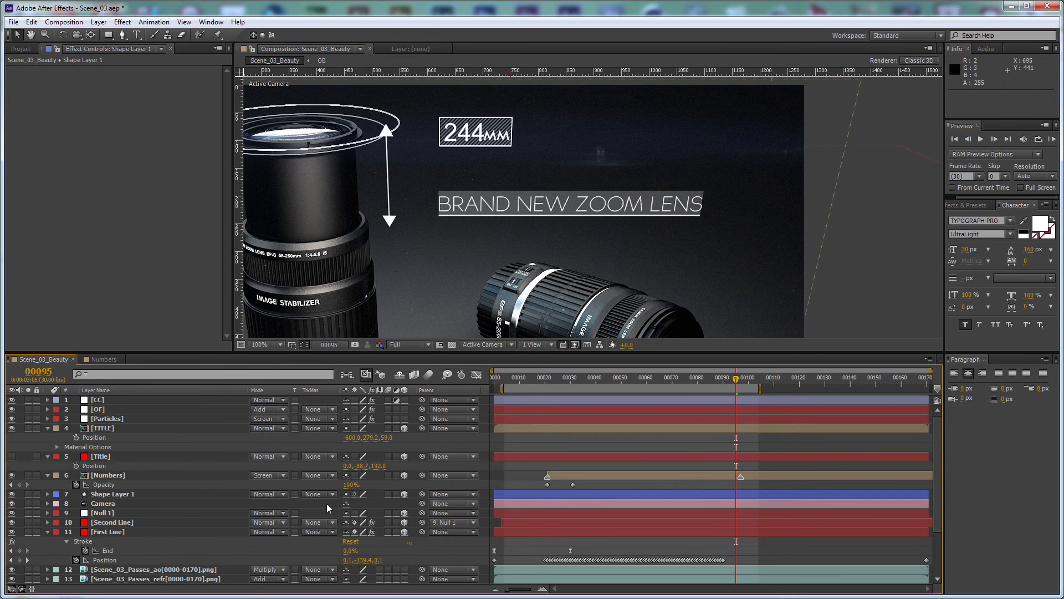
Step: Collapse the expanded properties of all layers, deselect everything and save the project
{"action": "left_click", "coordinate": [47, 429]}
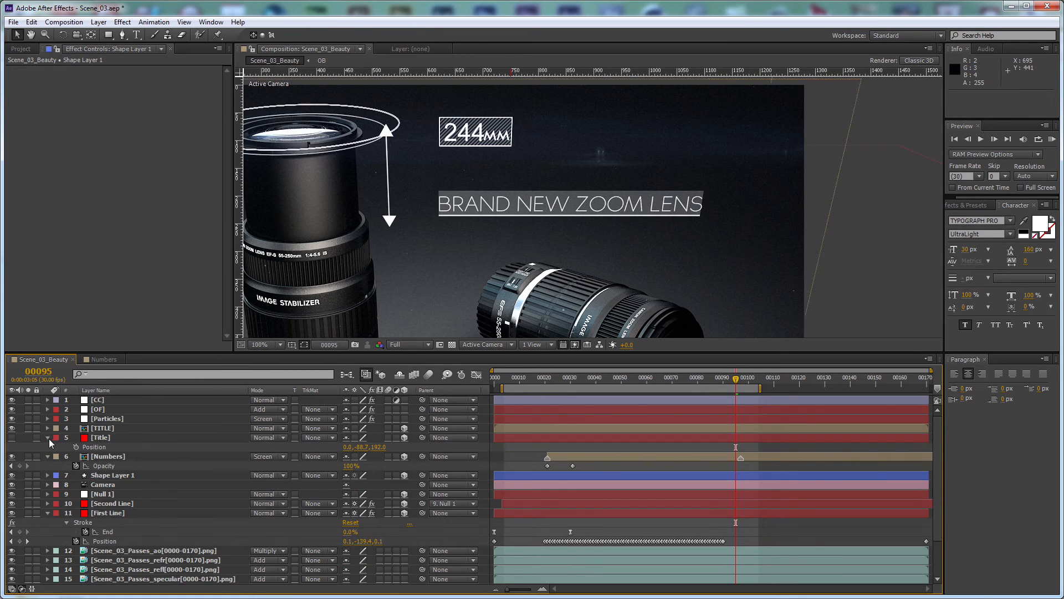
{"action": "key", "text": "ctrl+a"}
{"action": "key", "text": "u"}
{"action": "key", "text": "F2"}
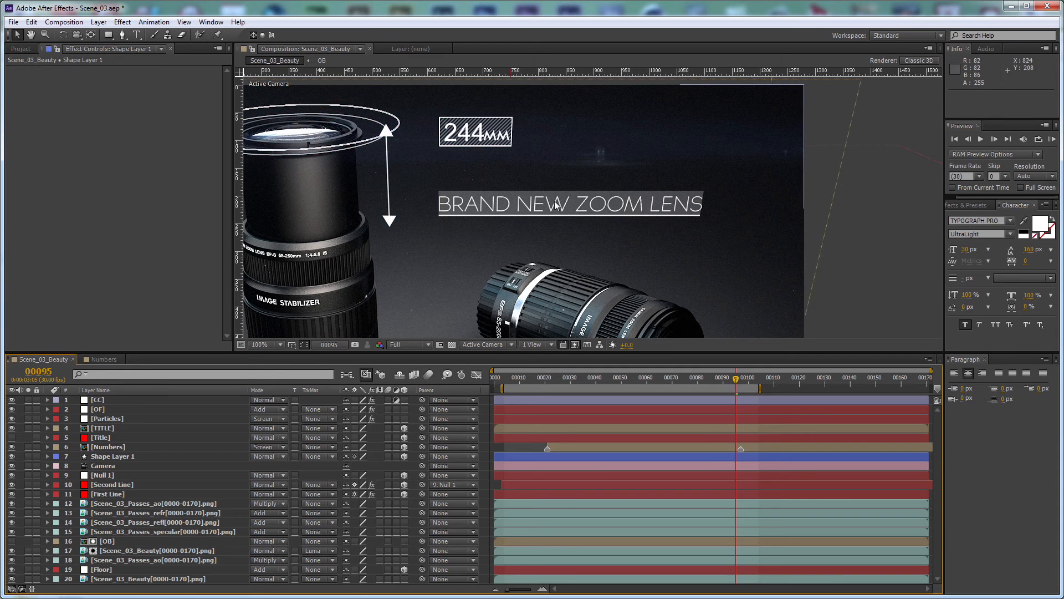
{"action": "scroll", "coordinate": [759, 179], "scroll_direction": "down", "scroll_amount": 2}
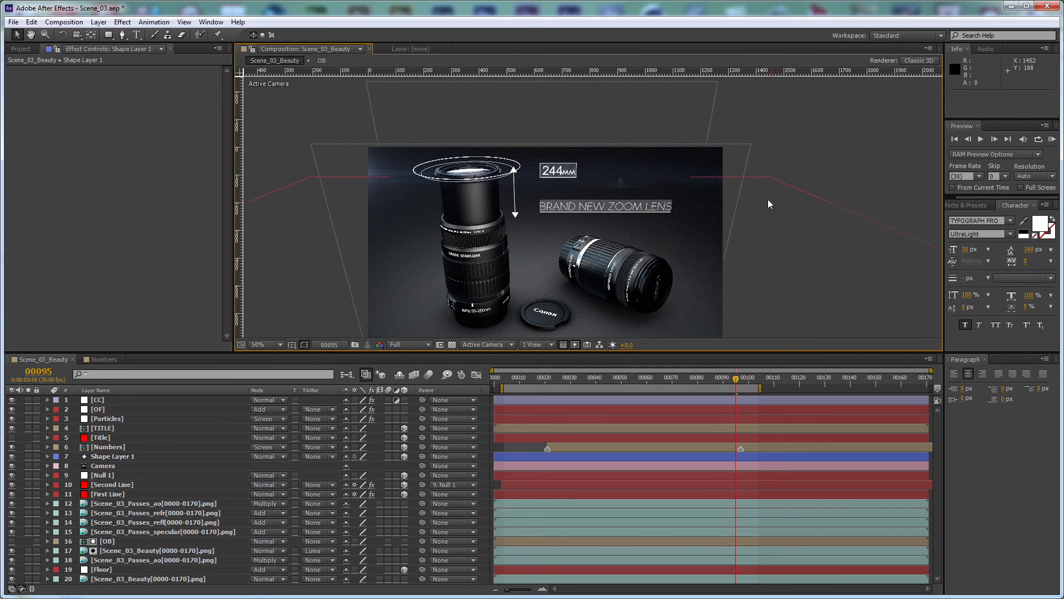
{"action": "key", "text": "ctrl+s"}
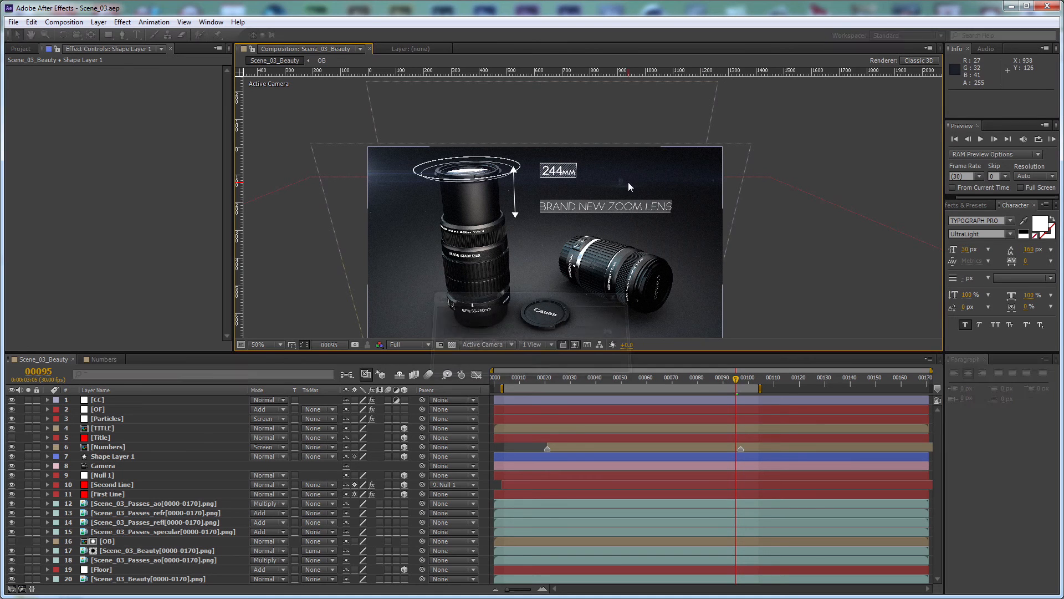
Step: Enlarge the composition viewer above the timeline and centre the whole frame in it
{"action": "key", "text": "space"}
{"action": "left_click_drag", "start_coordinate": [589, 250], "coordinate": [597, 227]}
{"action": "left_click_drag", "start_coordinate": [602, 354], "coordinate": [602, 404]}
{"action": "key", "text": "space"}
{"action": "mouse_move", "coordinate": [555, 216]}
{"action": "left_mouse_down"}
{"action": "mouse_move", "coordinate": [556, 200]}
{"action": "mouse_move", "coordinate": [563, 210]}
{"action": "left_mouse_up"}
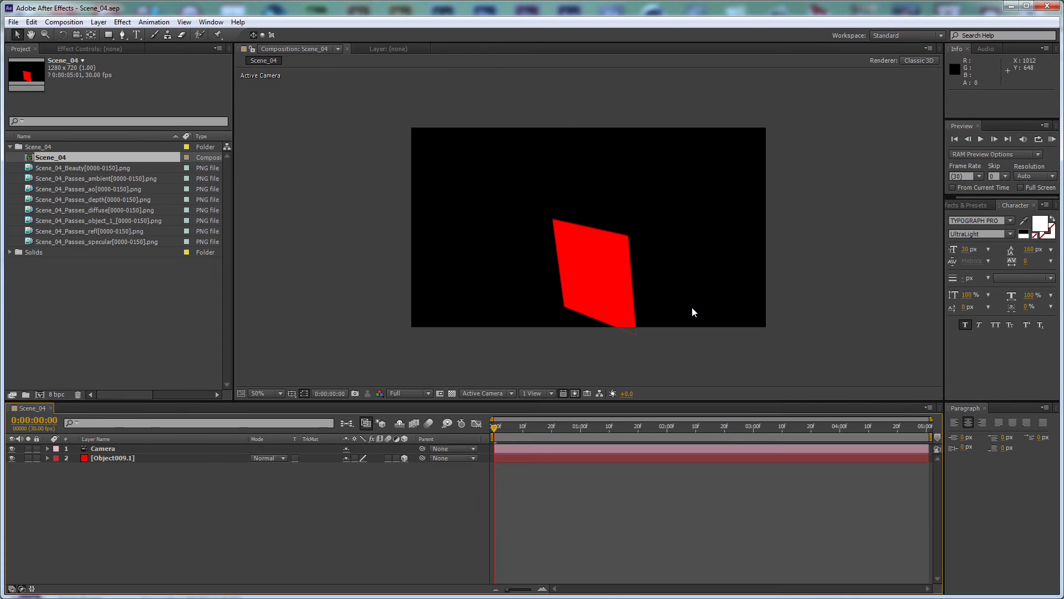
Step: Add the Scene_04 Beauty, ao and specular image sequences beneath the Object009.1 layer, stacked with specular above ao above Beauty
{"action": "left_click_drag", "start_coordinate": [530, 432], "coordinate": [313, 436]}
{"action": "left_click_drag", "start_coordinate": [69, 170], "coordinate": [154, 525]}
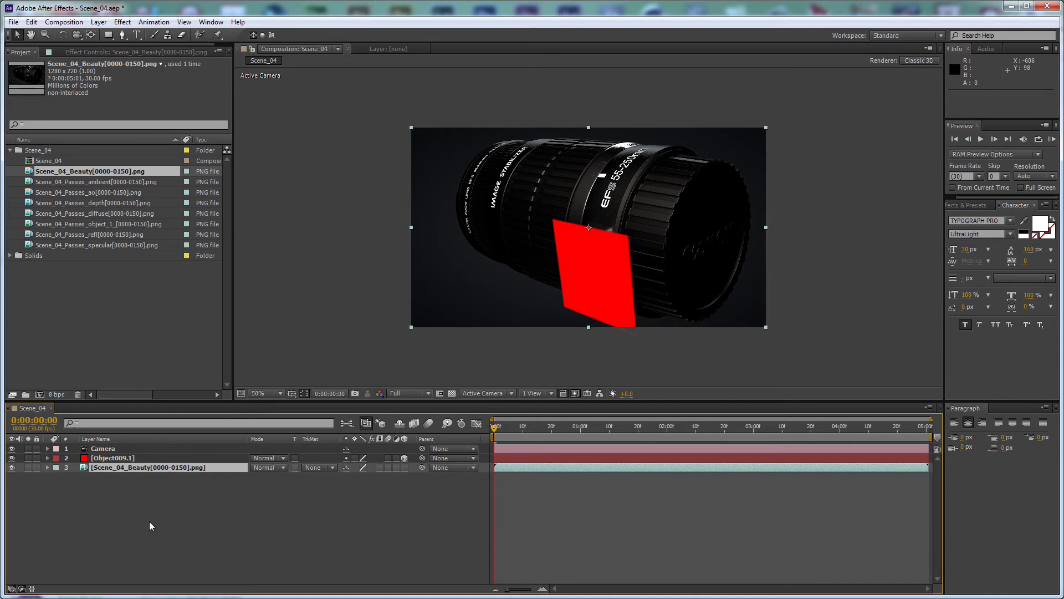
{"action": "left_click_drag", "start_coordinate": [111, 196], "coordinate": [243, 470]}
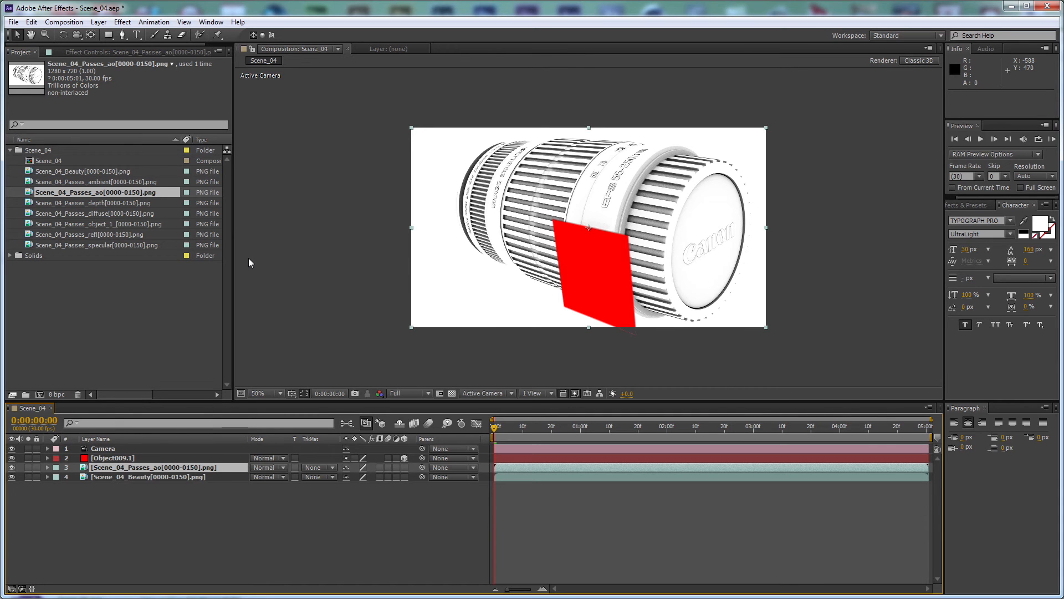
{"action": "left_click_drag", "start_coordinate": [102, 245], "coordinate": [182, 456]}
{"action": "left_click_drag", "start_coordinate": [189, 467], "coordinate": [190, 468]}
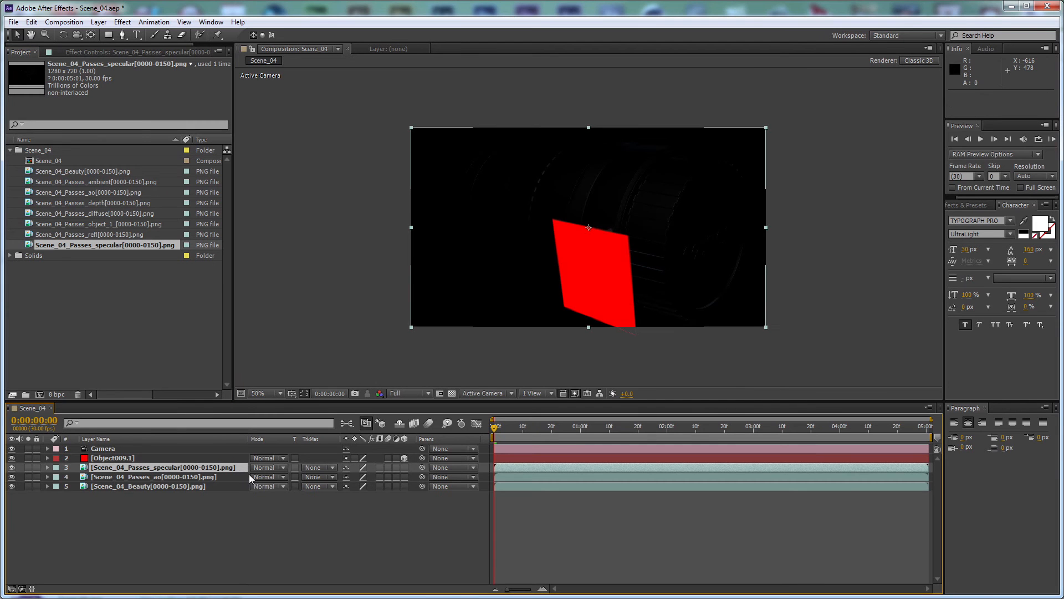
Step: Set the ao pass to Multiply blending at 50% opacity, with the specular pass hidden while judging the result
{"action": "left_click", "coordinate": [220, 478]}
{"action": "left_click", "coordinate": [275, 478]}
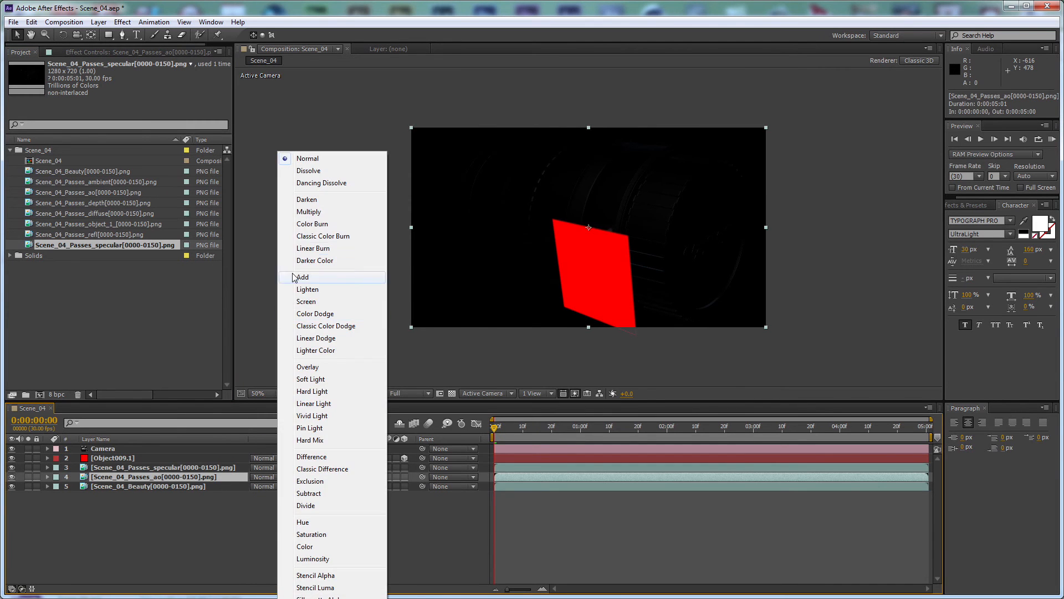
{"action": "left_click", "coordinate": [308, 211]}
{"action": "left_click", "coordinate": [12, 468]}
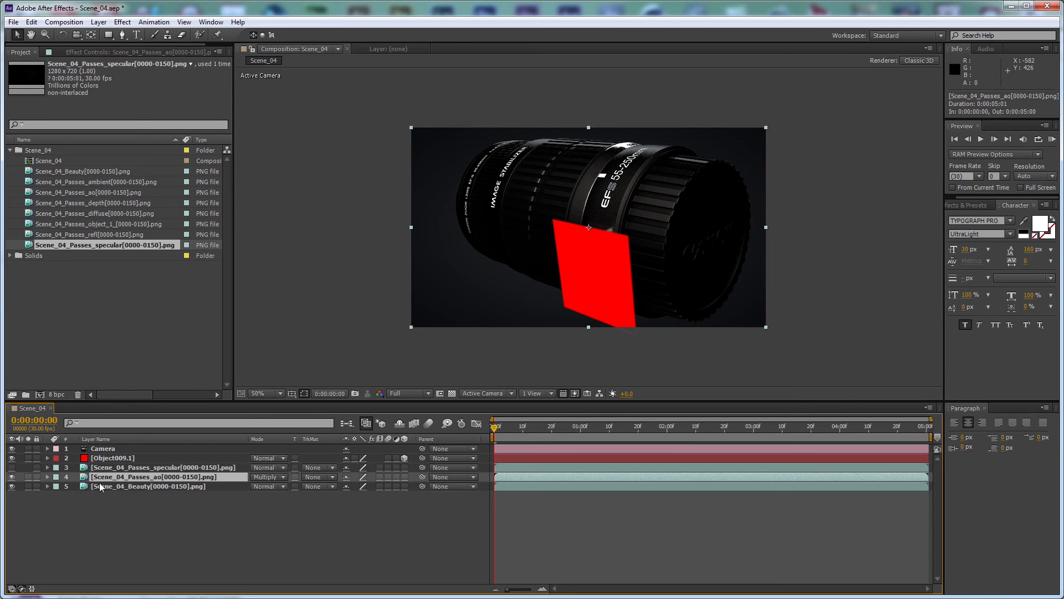
{"action": "key", "text": "t"}
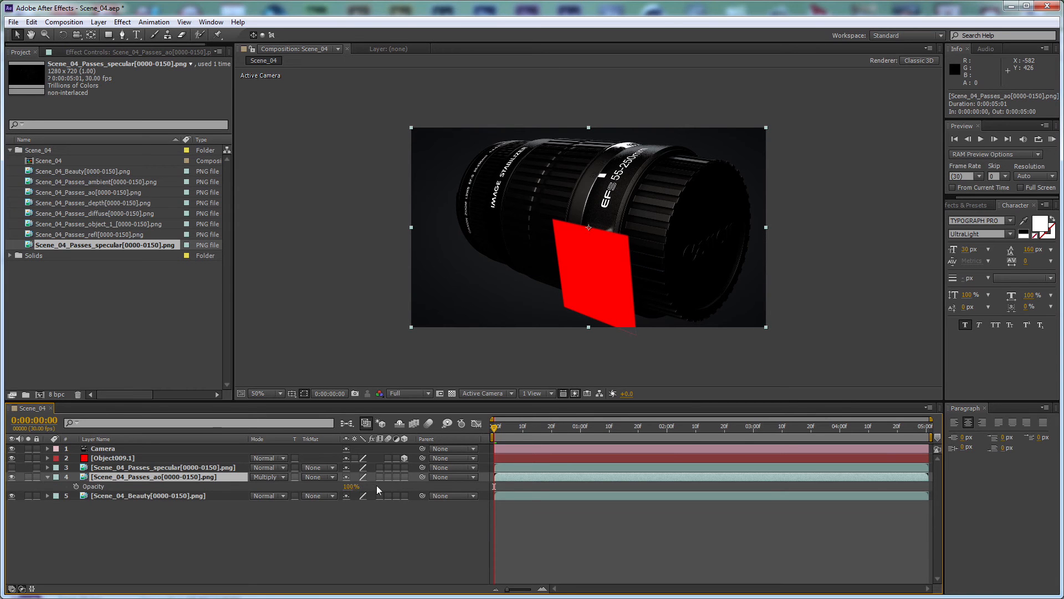
{"action": "left_click_drag", "start_coordinate": [358, 486], "coordinate": [351, 487]}
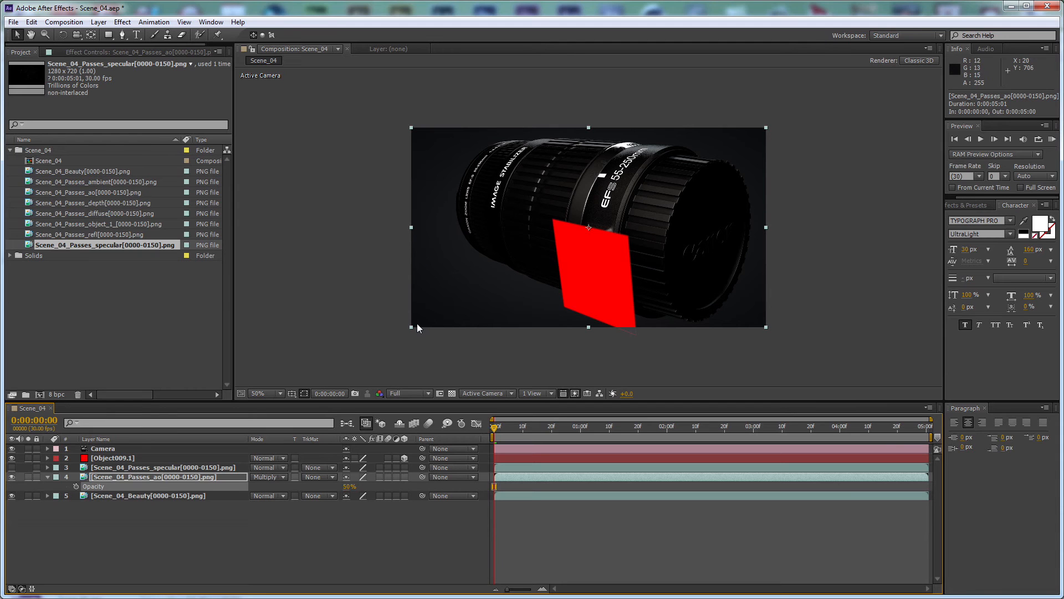
Step: Show the specular pass again and set its blending mode to Add
{"action": "left_click", "coordinate": [12, 468]}
{"action": "left_click", "coordinate": [261, 467]}
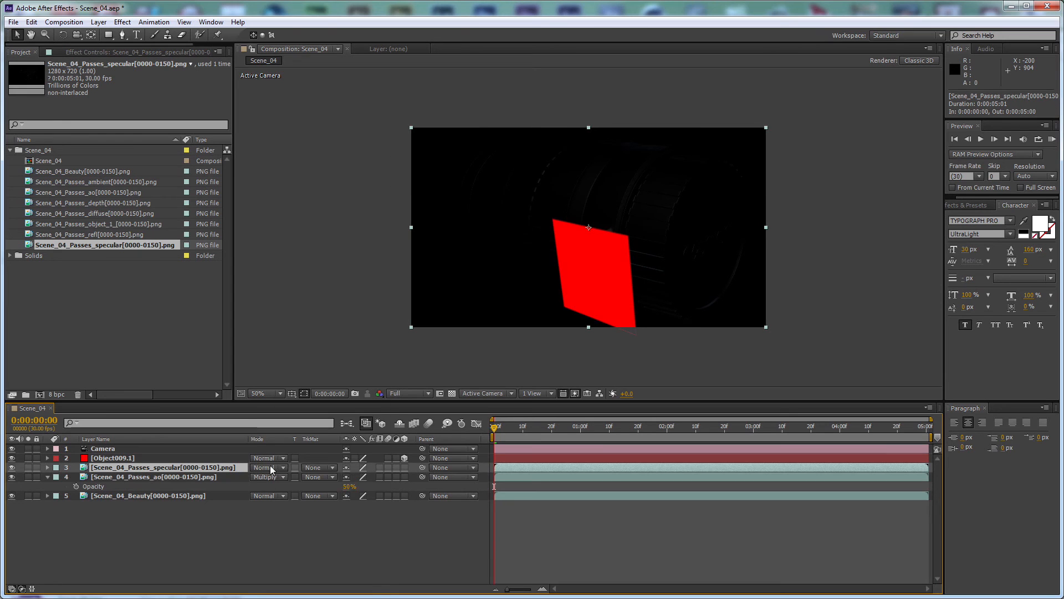
{"action": "left_click", "coordinate": [351, 275]}
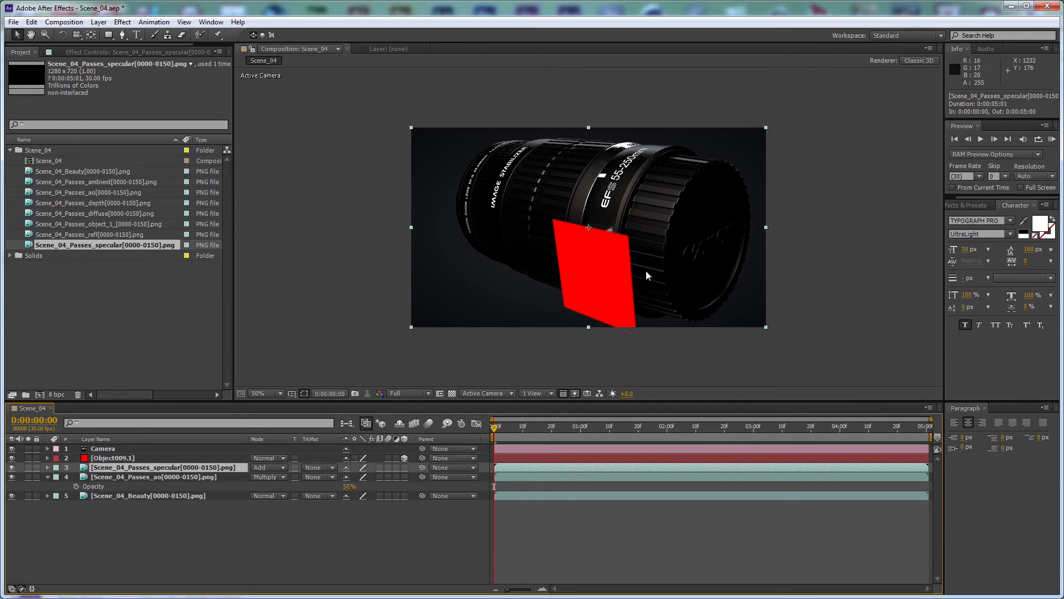
Step: Create a white 1280 x 720 solid named Particles and apply the Trapcode Particular effect to it
{"action": "key", "text": "ctrl+y"}
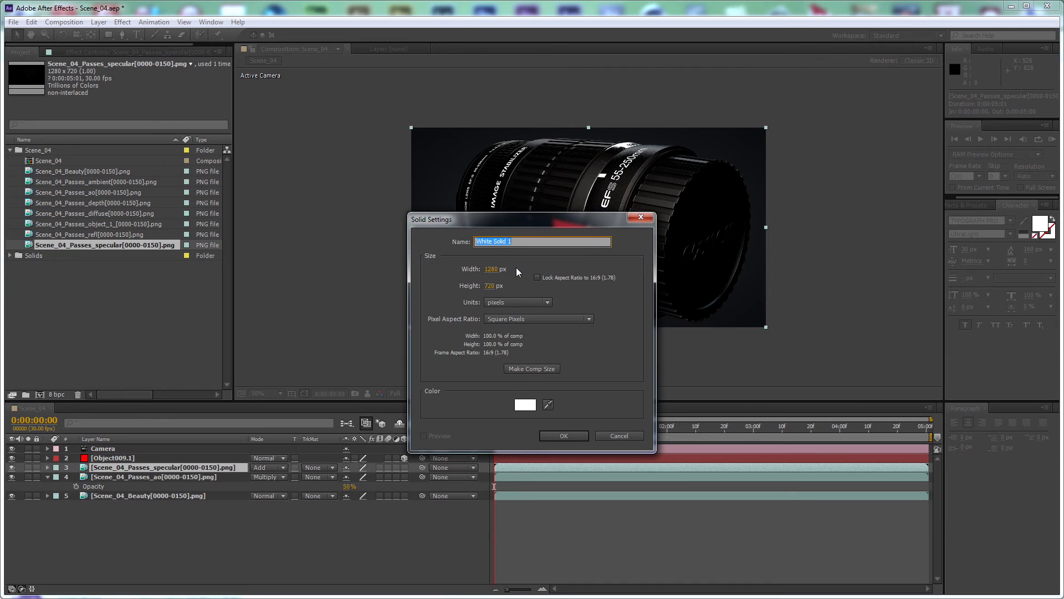
{"action": "type", "text": "Particles"}
{"action": "key", "text": "Return"}
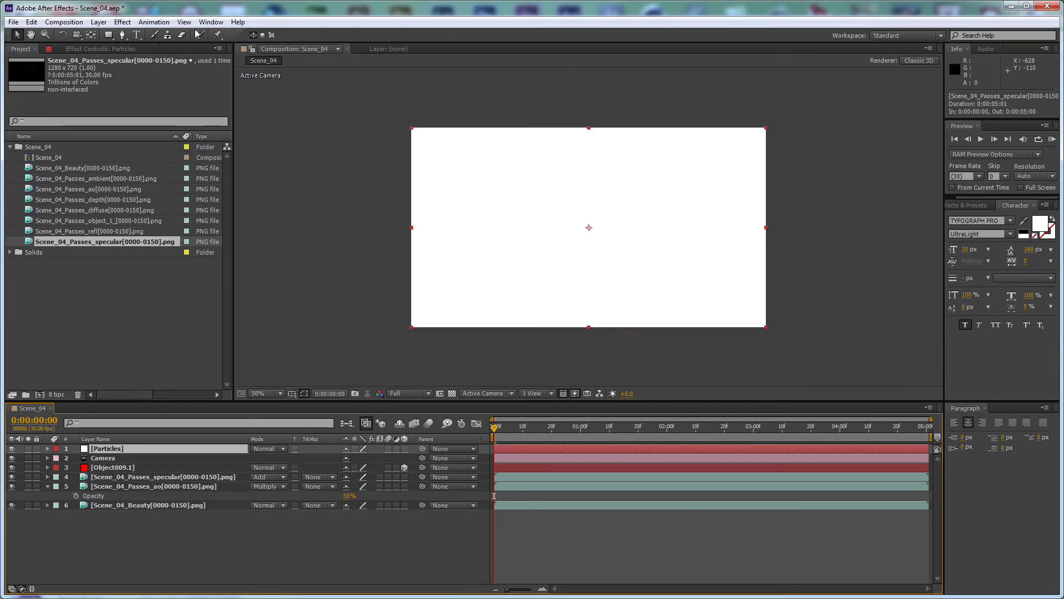
{"action": "left_click", "coordinate": [132, 22]}
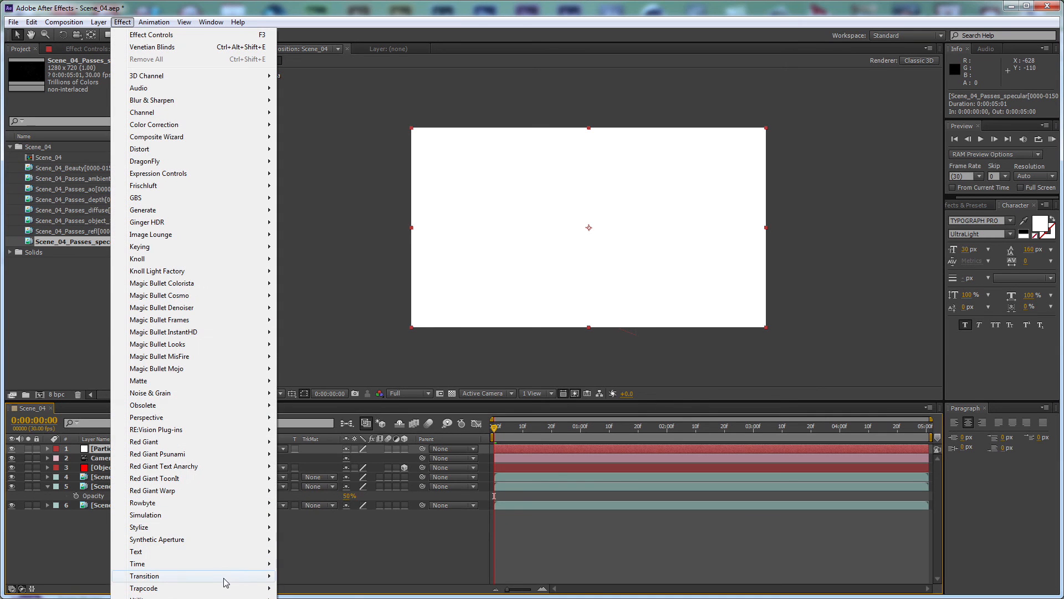
{"action": "mouse_move", "coordinate": [229, 588]}
{"action": "left_click", "coordinate": [313, 547]}
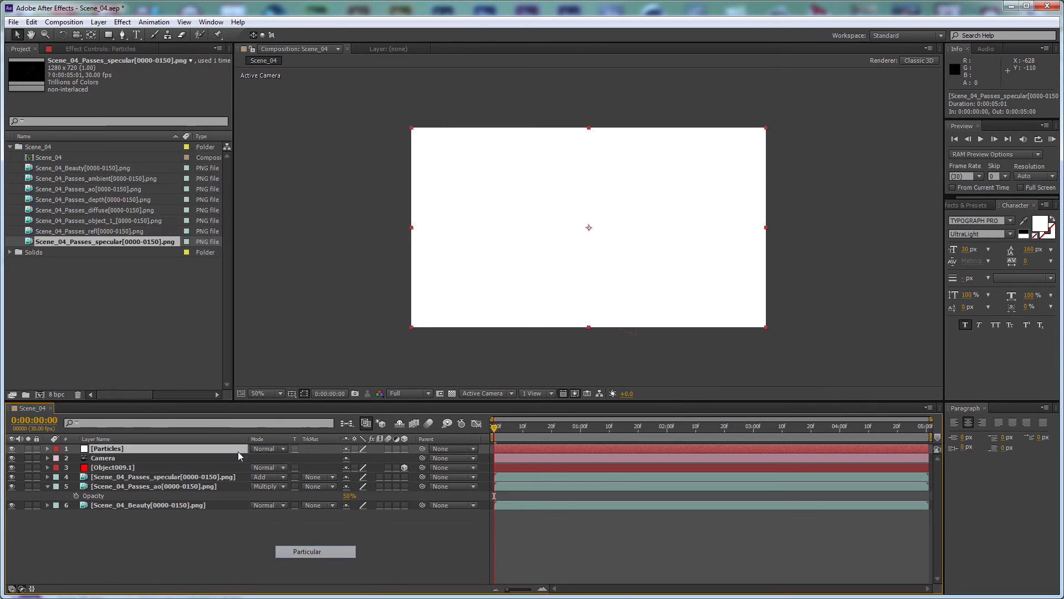
Step: Set Particular's emitter to 1250 particles per second with the Box emitter type
{"action": "left_click", "coordinate": [20, 98]}
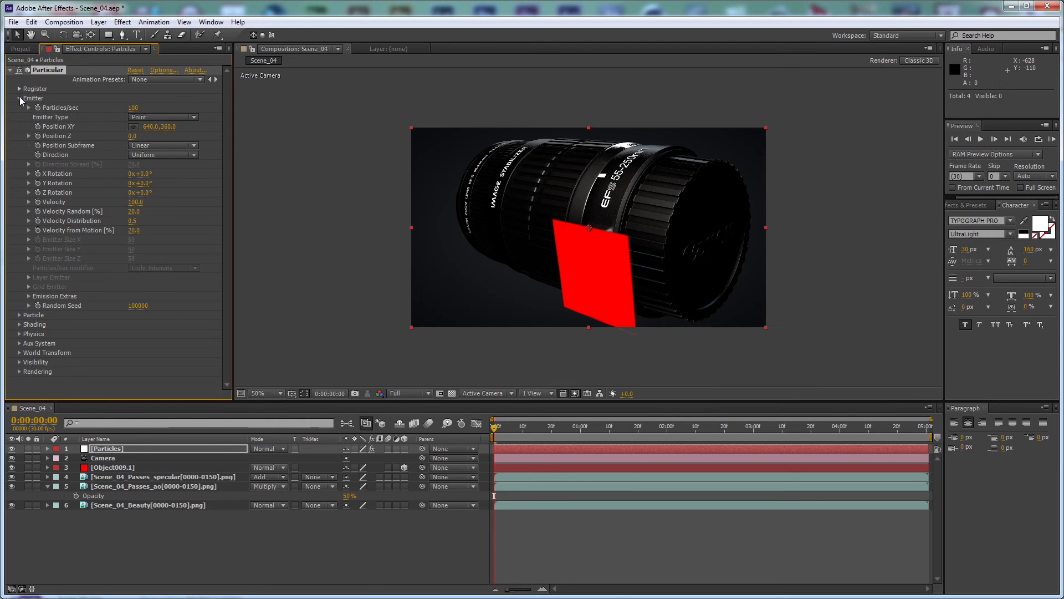
{"action": "left_click", "coordinate": [135, 109]}
{"action": "type", "text": "1250"}
{"action": "key", "text": "Return"}
{"action": "left_click", "coordinate": [145, 119]}
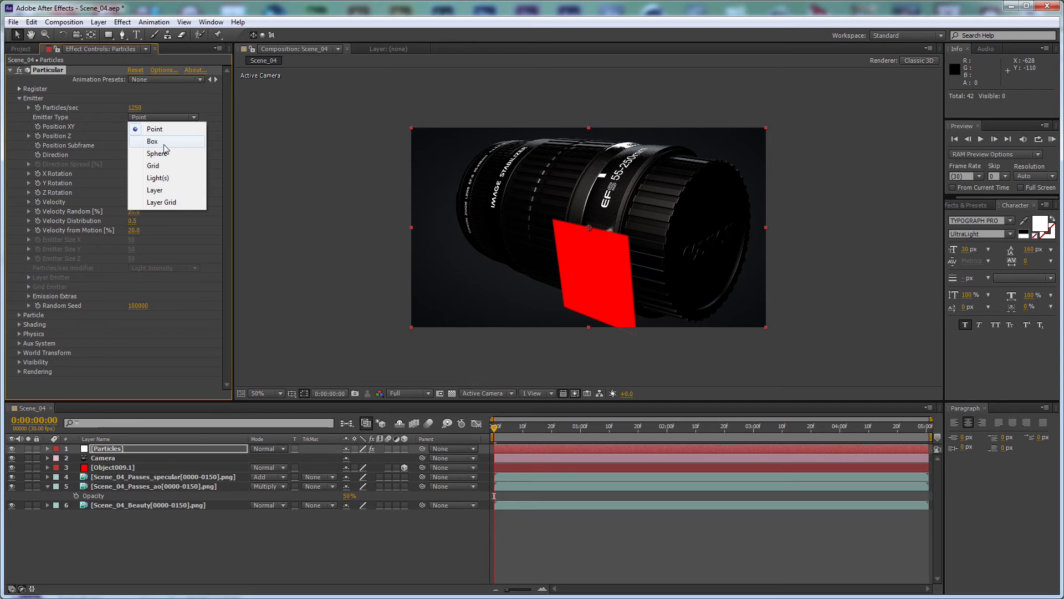
{"action": "left_click", "coordinate": [155, 142]}
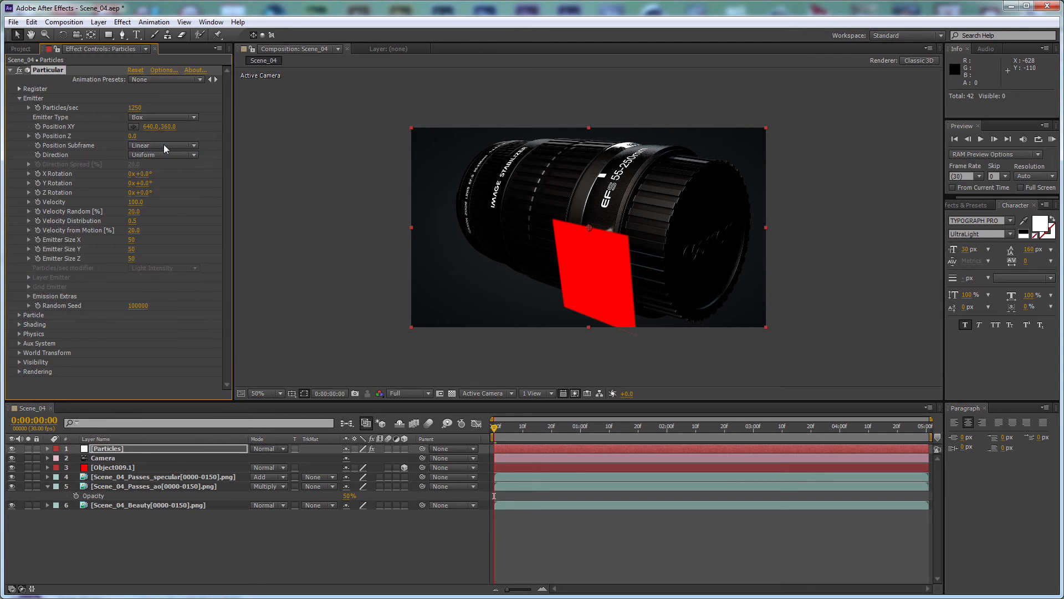
Step: Set the emitter's Velocity to 3 and Velocity Random to 10%
{"action": "left_click", "coordinate": [135, 202]}
{"action": "type", "text": "3"}
{"action": "key", "text": "Return"}
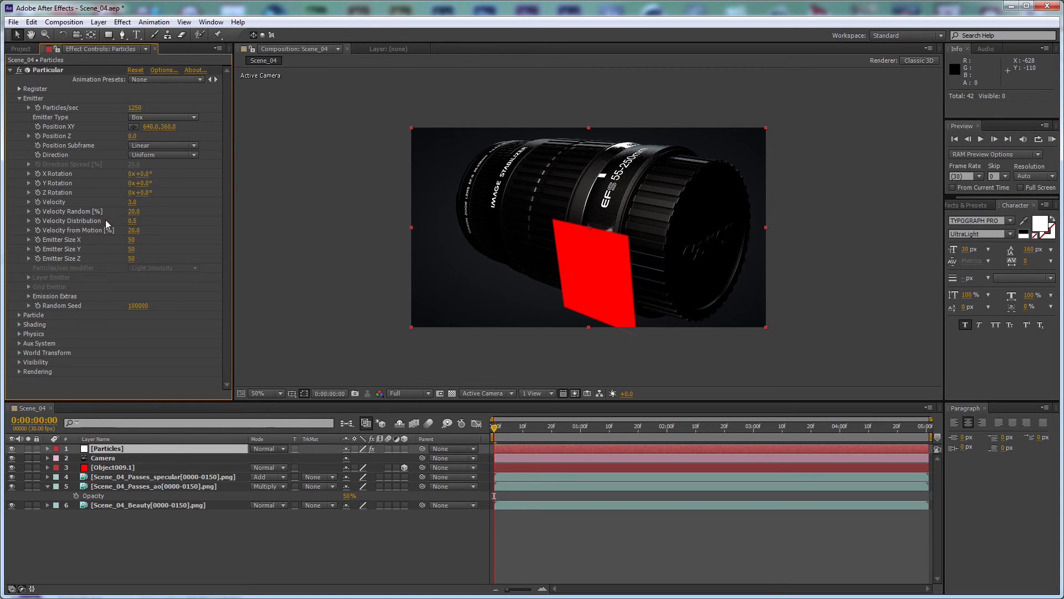
{"action": "left_click", "coordinate": [133, 211]}
{"action": "type", "text": "10"}
{"action": "key", "text": "Return"}
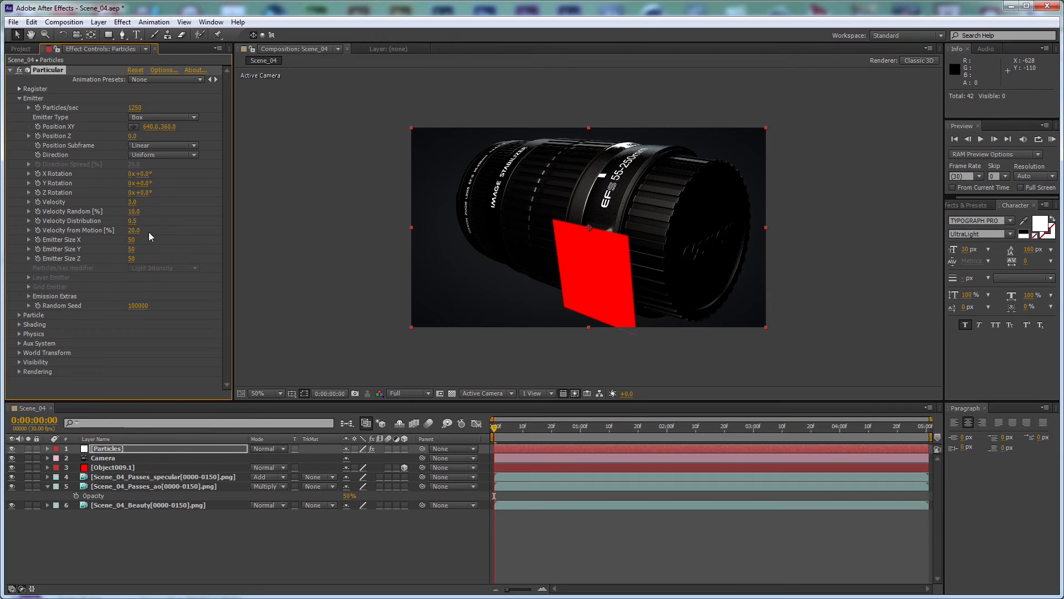
Step: Set the emitter size to 0 in X, 2500 in Y and 2500 in Z
{"action": "left_click", "coordinate": [131, 240]}
{"action": "type", "text": "0"}
{"action": "key", "text": "Tab"}
{"action": "type", "text": "2500"}
{"action": "key", "text": "Tab"}
{"action": "type", "text": "2500"}
{"action": "key", "text": "Return"}
Step: Set Pre Run to 100 in the emitter's Emission Extras
{"action": "left_click", "coordinate": [28, 295]}
{"action": "left_click", "coordinate": [130, 305]}
{"action": "type", "text": "100"}
{"action": "key", "text": "Return"}
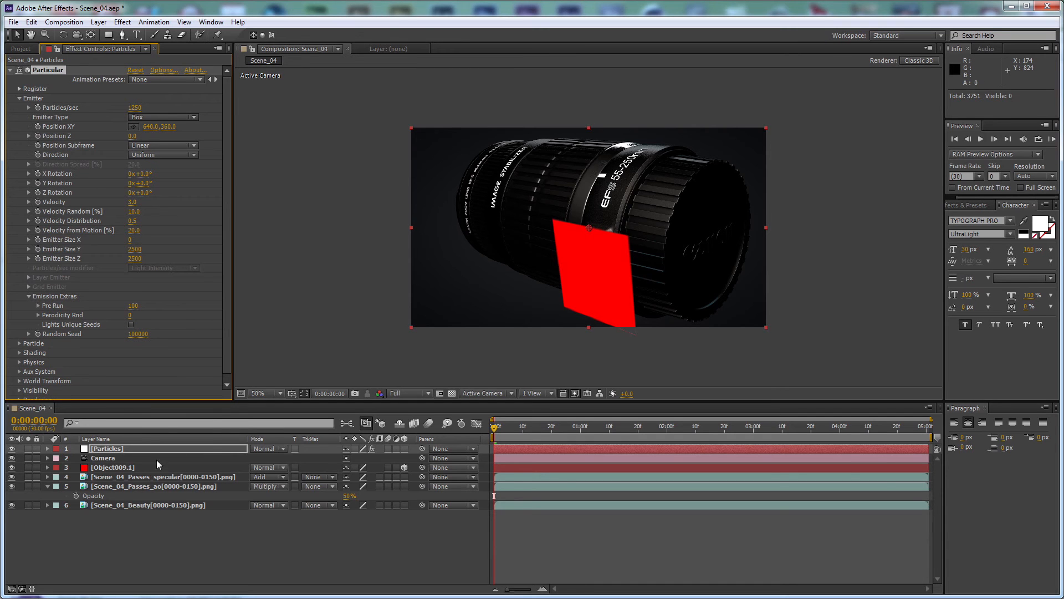
Step: Solo the Particles layer, set the emitter's Position XY to 0, 0, and move the time to about 0:00:01:28
{"action": "left_click", "coordinate": [28, 448]}
{"action": "left_click_drag", "start_coordinate": [527, 437], "coordinate": [514, 433]}
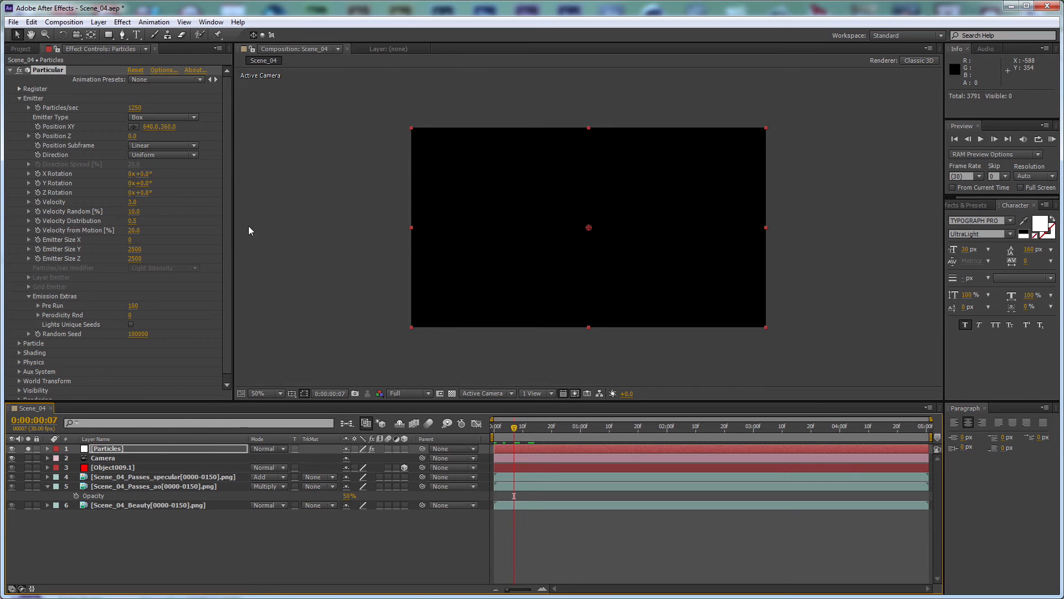
{"action": "left_click", "coordinate": [151, 127]}
{"action": "type", "text": "0"}
{"action": "key", "text": "Tab"}
{"action": "type", "text": "0"}
{"action": "key", "text": "Return"}
{"action": "left_click_drag", "start_coordinate": [522, 433], "coordinate": [660, 443]}
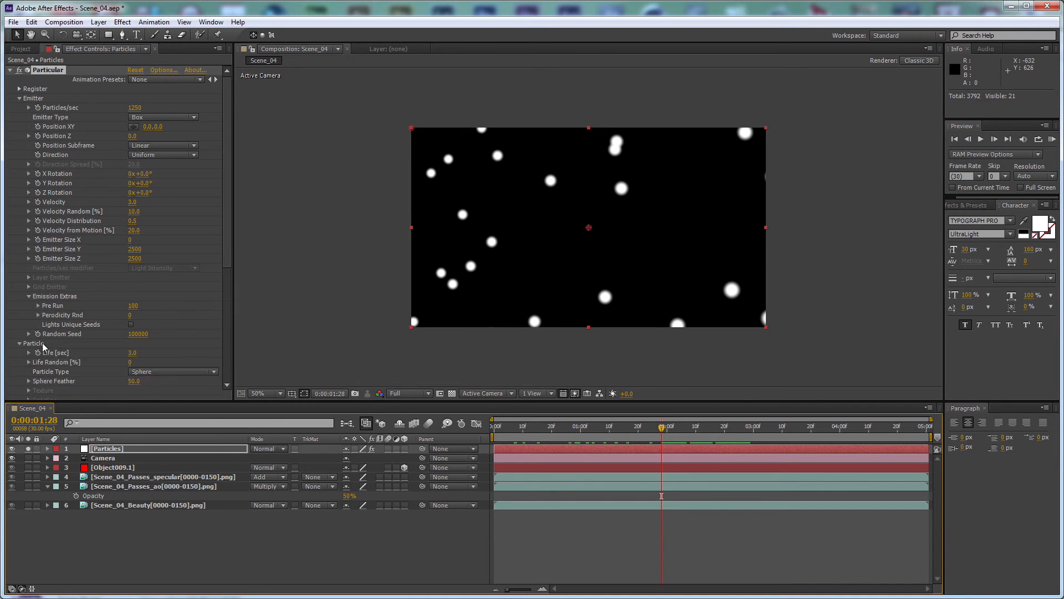
Step: Set the particles' Life to 8 seconds and their Size to 0.5
{"action": "left_click", "coordinate": [20, 343]}
{"action": "left_click", "coordinate": [132, 215]}
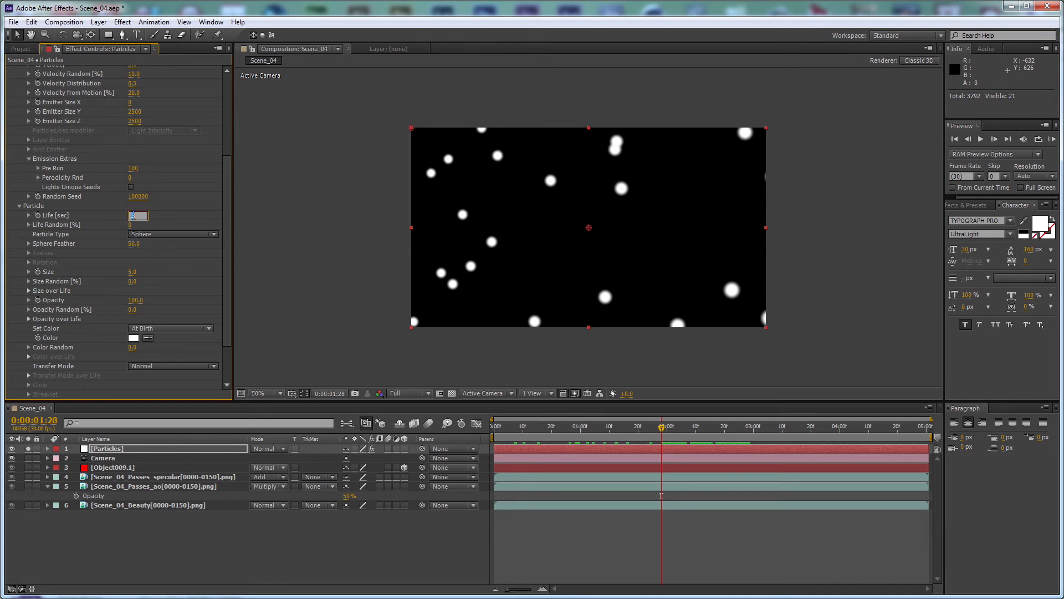
{"action": "key", "text": "Return"}
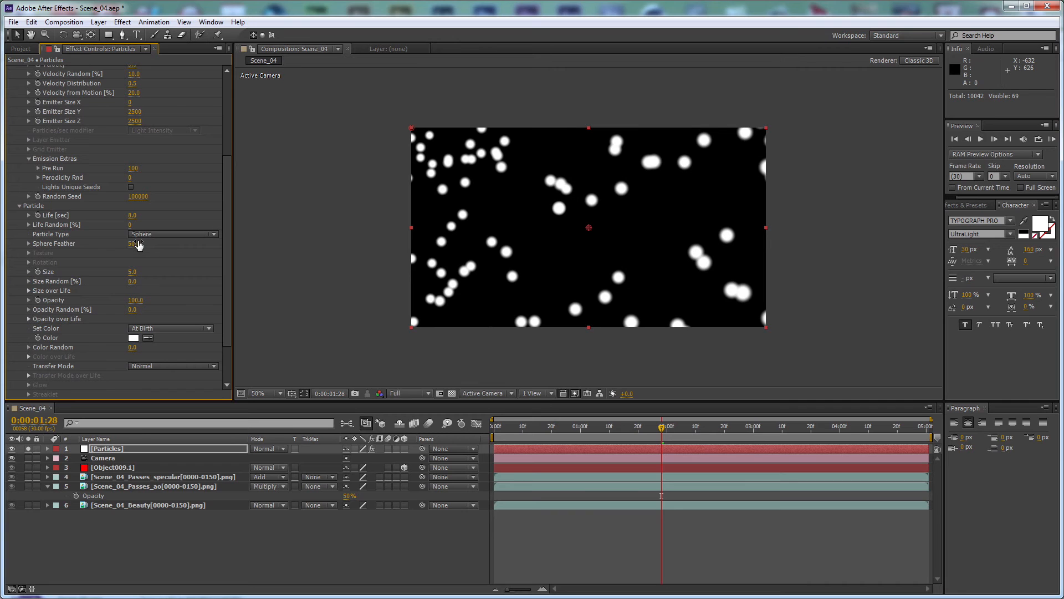
{"action": "left_click", "coordinate": [133, 272]}
{"action": "key", "text": "Return"}
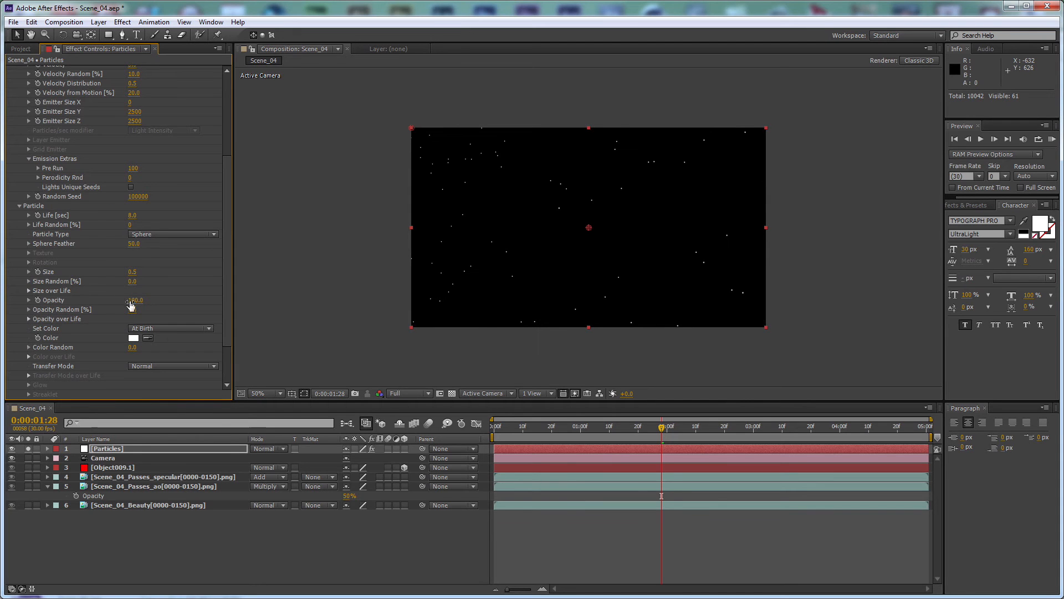
Step: Set Size Random to 50% and apply the trapezoid Size over Life curve that ramps up at birth and down at death
{"action": "left_click", "coordinate": [133, 282]}
{"action": "type", "text": "50"}
{"action": "key", "text": "Return"}
{"action": "left_click", "coordinate": [31, 290]}
{"action": "left_click", "coordinate": [181, 323]}
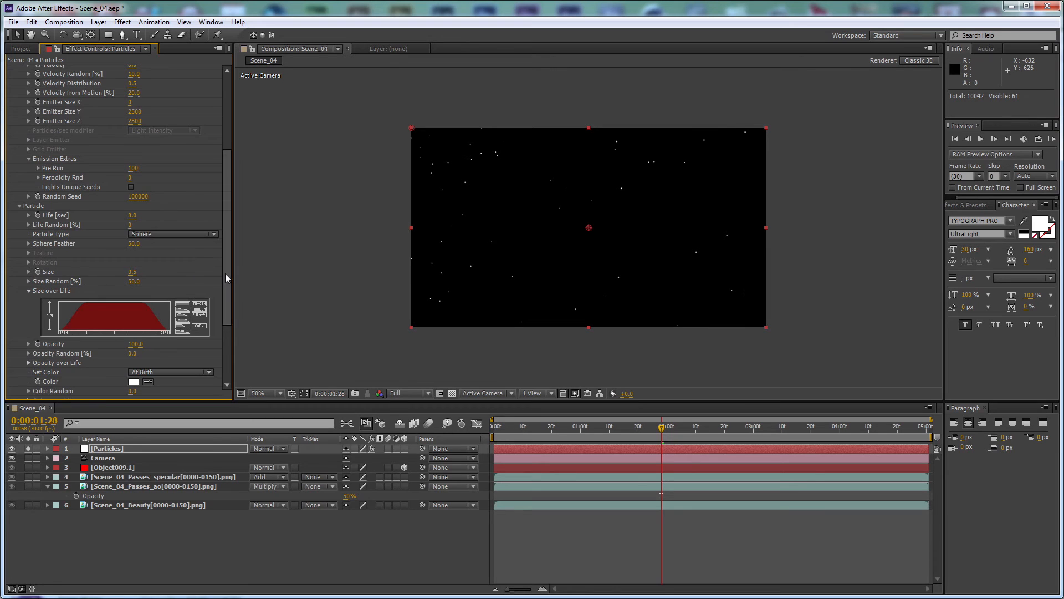
Step: Set the particles' Gravity to -1 in the Physics settings using the Air model
{"action": "scroll", "coordinate": [225, 310], "scroll_direction": "down", "scroll_amount": 3}
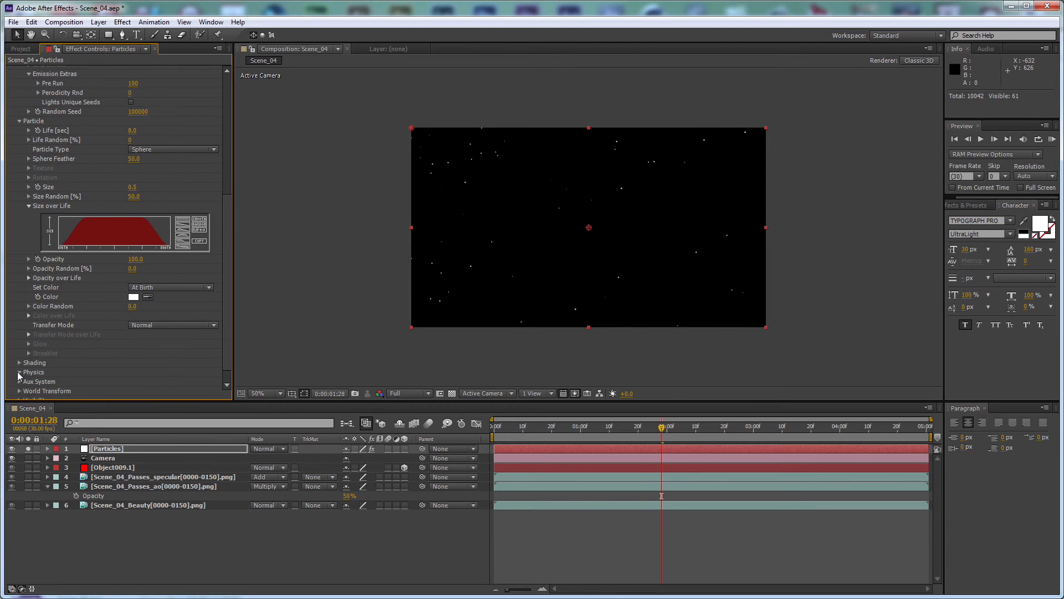
{"action": "left_click", "coordinate": [18, 372]}
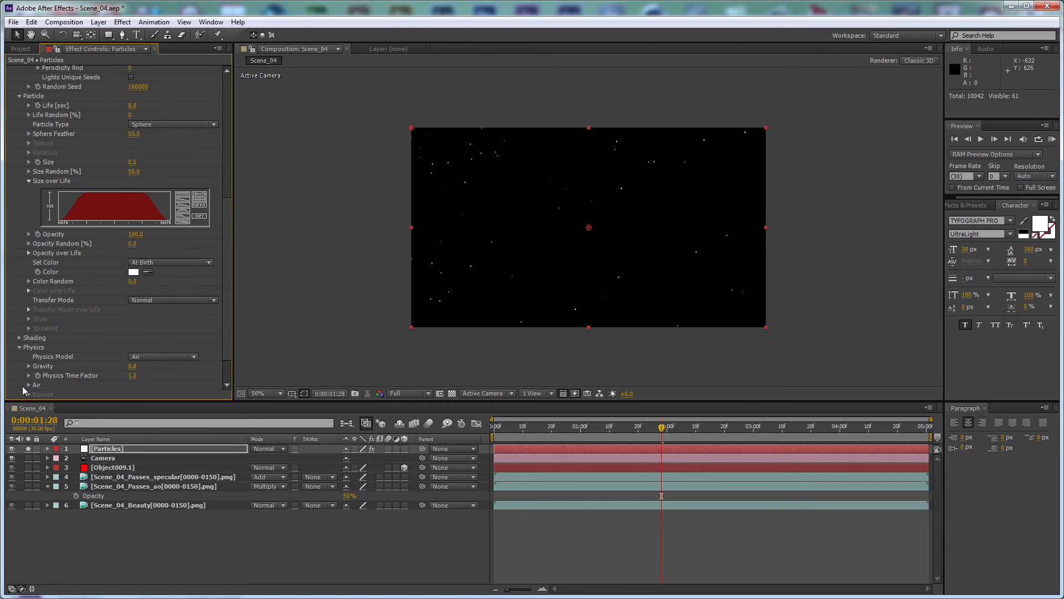
{"action": "left_click", "coordinate": [28, 384]}
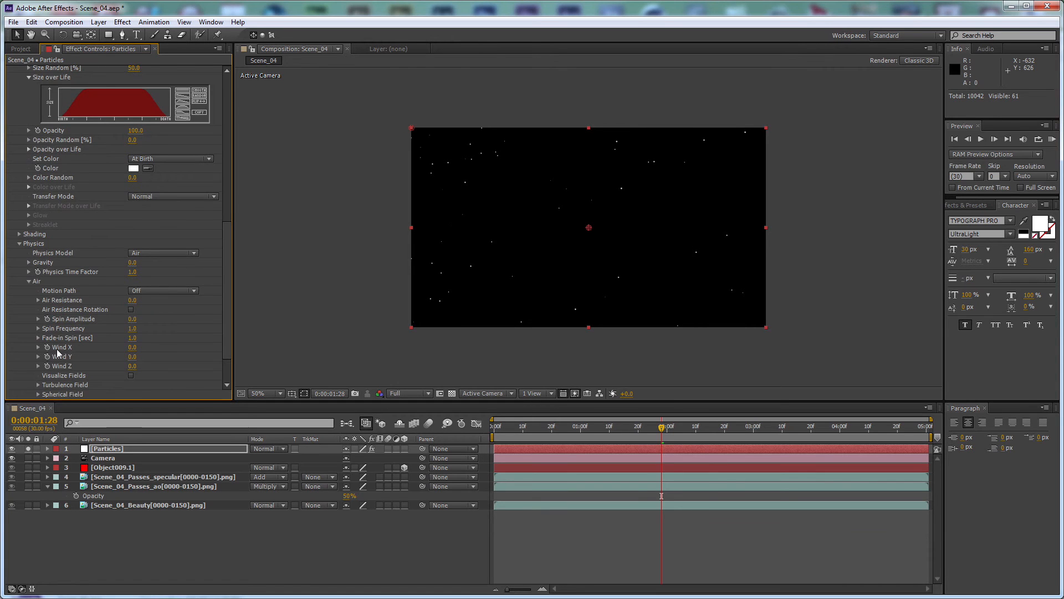
{"action": "scroll", "coordinate": [58, 350], "scroll_direction": "down", "scroll_amount": 2}
{"action": "left_click", "coordinate": [132, 216]}
{"action": "type", "text": "-1"}
{"action": "key", "text": "Return"}
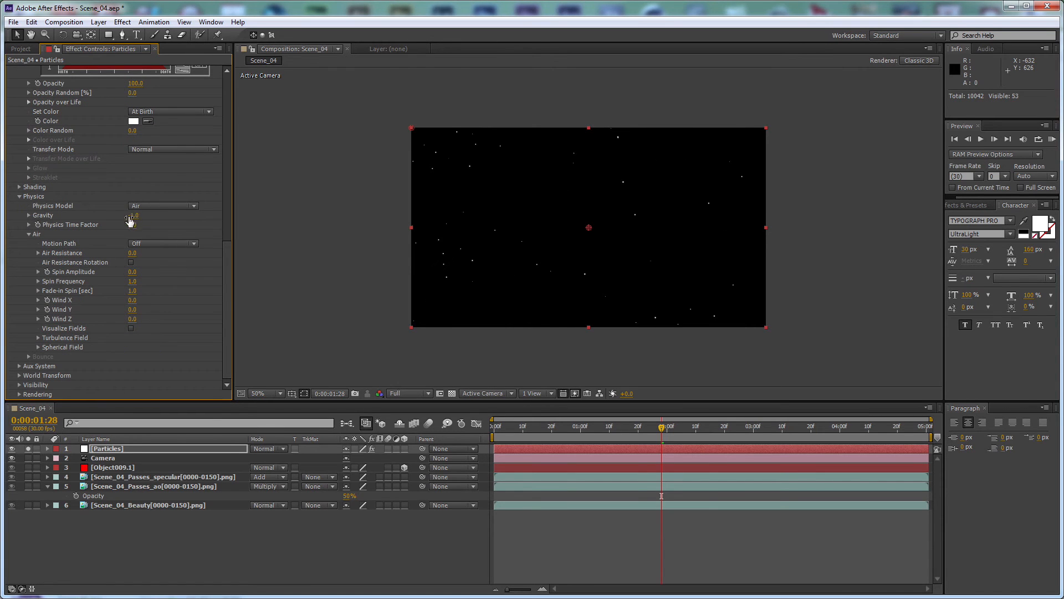
Step: Set the Turbulence Field's Affect Position to 200, Scale to 2 and Evolution Speed to 10, and unsolo the Particles layer
{"action": "left_click", "coordinate": [38, 337]}
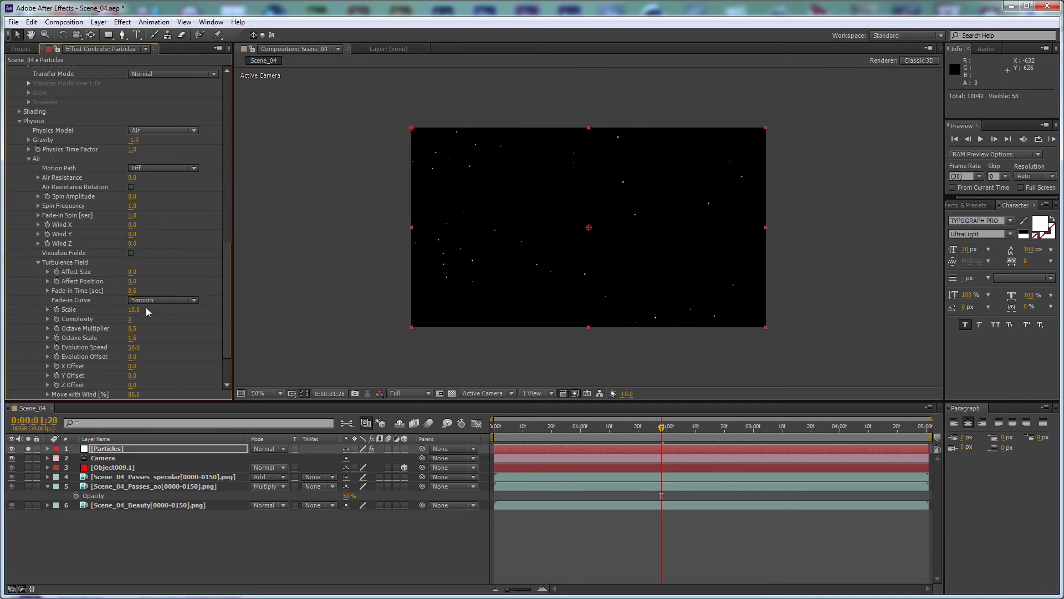
{"action": "left_click", "coordinate": [137, 282]}
{"action": "type", "text": "200"}
{"action": "key", "text": "Return"}
{"action": "left_click", "coordinate": [133, 310]}
{"action": "type", "text": "2"}
{"action": "key", "text": "Return"}
{"action": "left_click", "coordinate": [134, 347]}
{"action": "type", "text": "10"}
{"action": "key", "text": "Return"}
{"action": "left_click", "coordinate": [28, 449]}
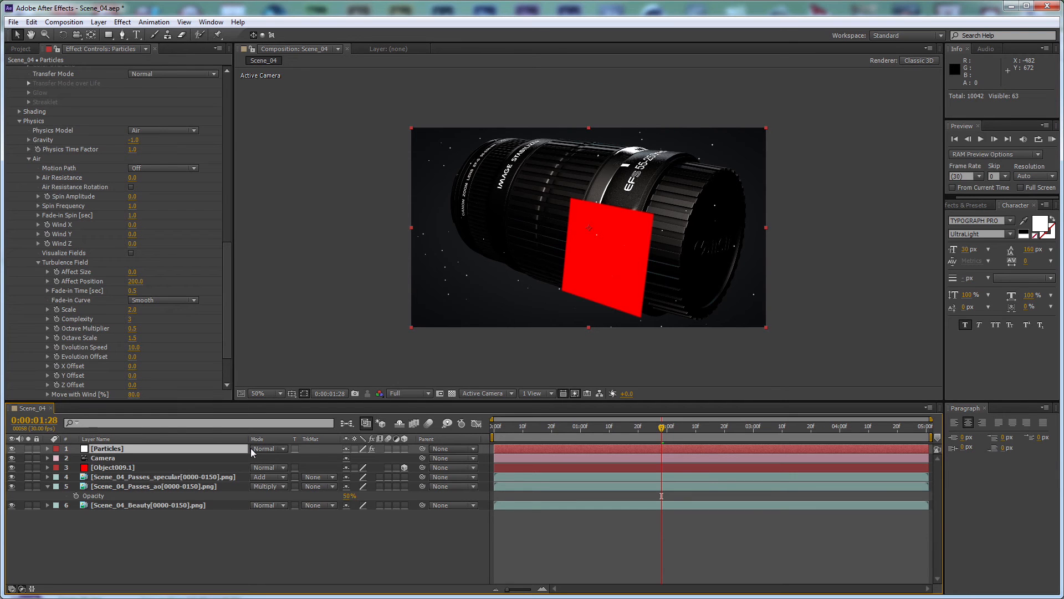
Step: Duplicate the Particles layer and change the copy's Random Seed to 101110
{"action": "left_click", "coordinate": [168, 446]}
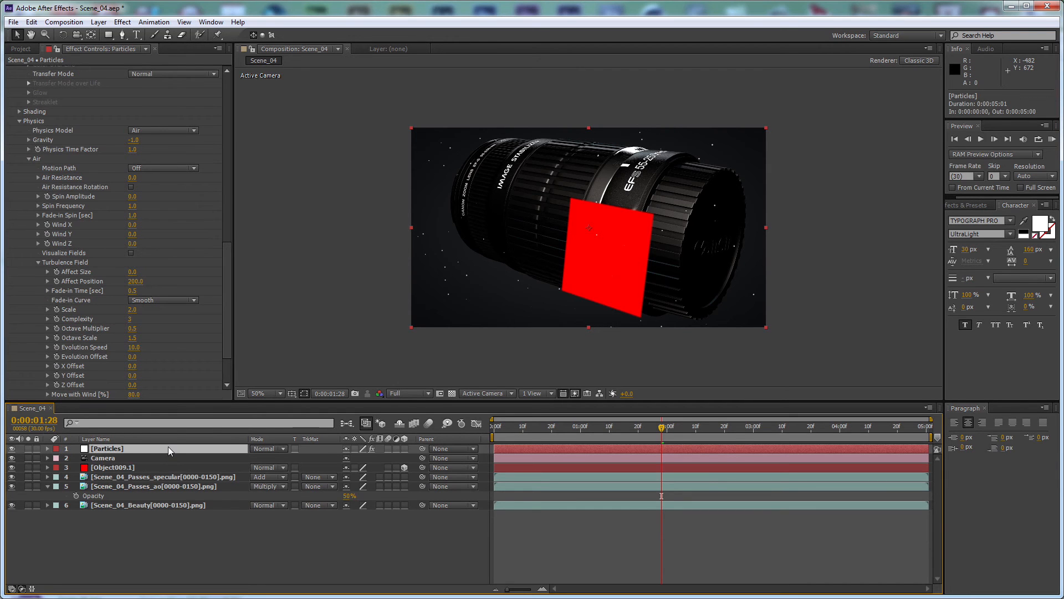
{"action": "key", "text": "ctrl+d"}
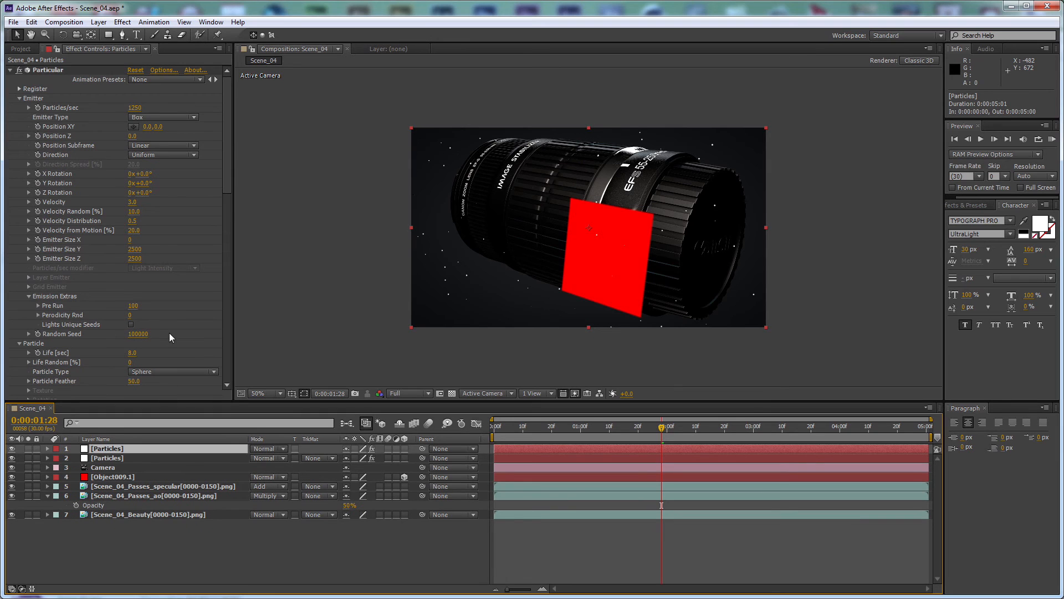
{"action": "left_click_drag", "start_coordinate": [131, 335], "coordinate": [198, 334]}
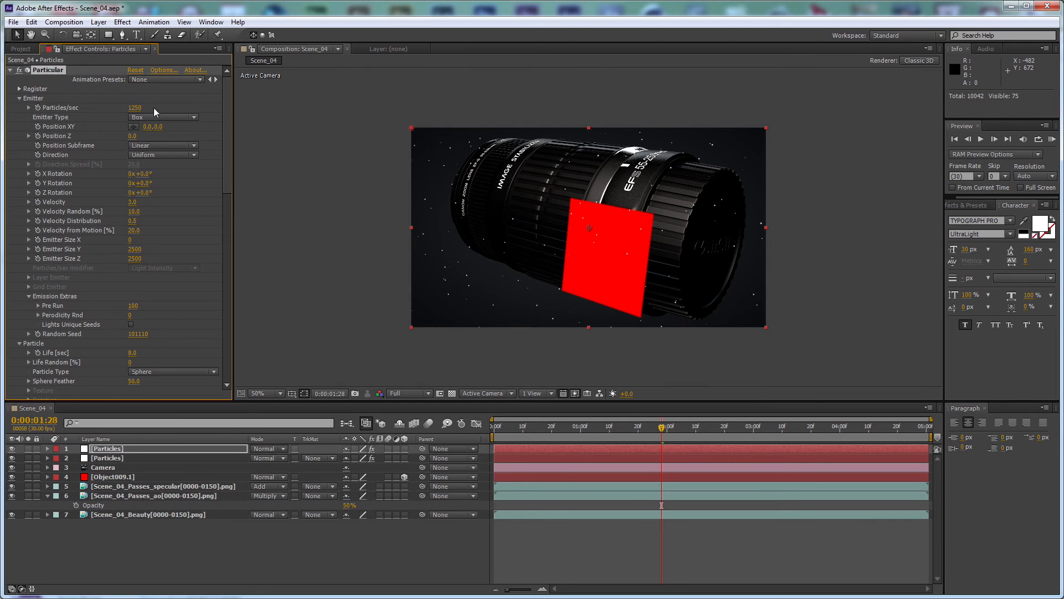
Step: Set the particle Size on the duplicated Particles layer to 0.1
{"action": "scroll", "coordinate": [146, 164], "scroll_direction": "down", "scroll_amount": 3}
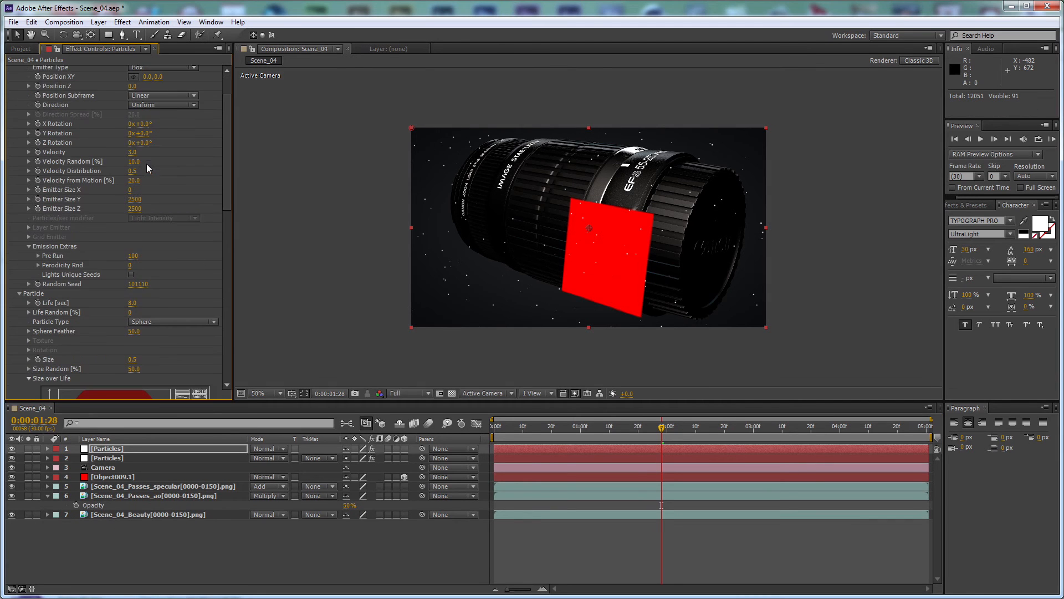
{"action": "left_click", "coordinate": [133, 360]}
{"action": "type", "text": "0.1"}
{"action": "key", "text": "Return"}
Step: Solo the duplicated Particles layer, examine its particles at several times near the start, and turn the solo off
{"action": "scroll", "coordinate": [543, 240], "scroll_direction": "up", "scroll_amount": 1}
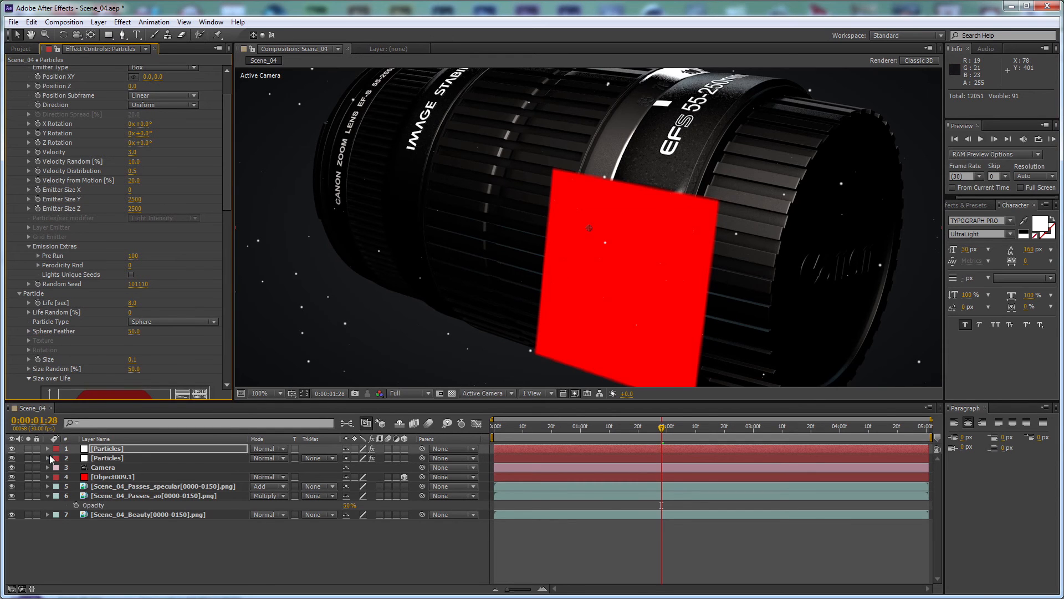
{"action": "left_click", "coordinate": [28, 448]}
{"action": "left_click", "coordinate": [28, 448]}
{"action": "left_click", "coordinate": [27, 448]}
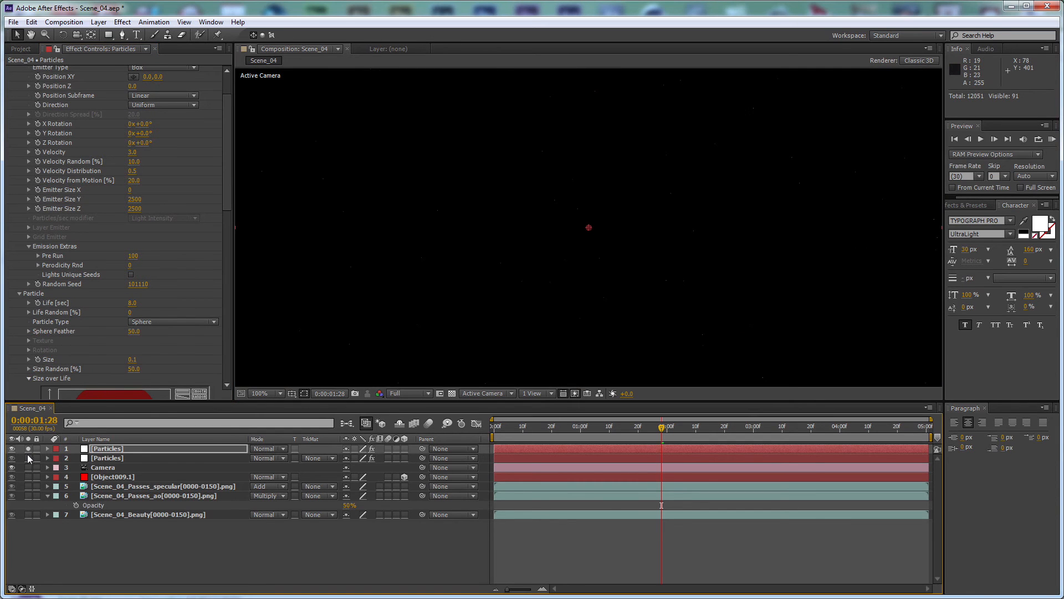
{"action": "mouse_move", "coordinate": [607, 429]}
{"action": "left_mouse_down"}
{"action": "mouse_move", "coordinate": [553, 430]}
{"action": "mouse_move", "coordinate": [850, 431]}
{"action": "mouse_move", "coordinate": [619, 430]}
{"action": "left_mouse_up"}
{"action": "left_click_drag", "start_coordinate": [541, 431], "coordinate": [512, 431]}
{"action": "left_click", "coordinate": [29, 448]}
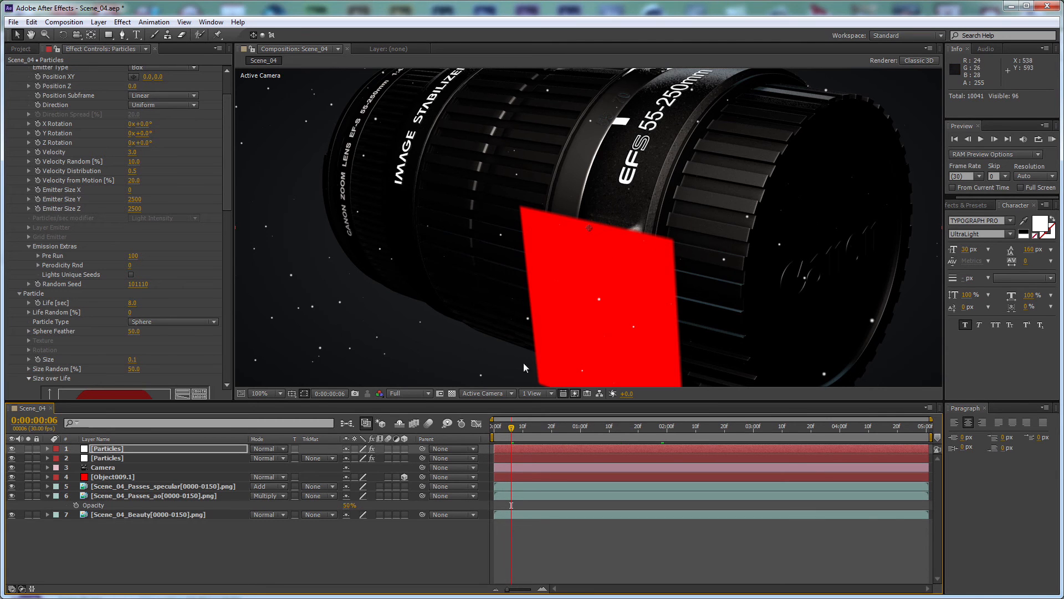
Step: Duplicate the Camera and Object009.1 layers and move the copies to the top of the layer stack
{"action": "left_click_drag", "start_coordinate": [252, 569], "coordinate": [71, 390]}
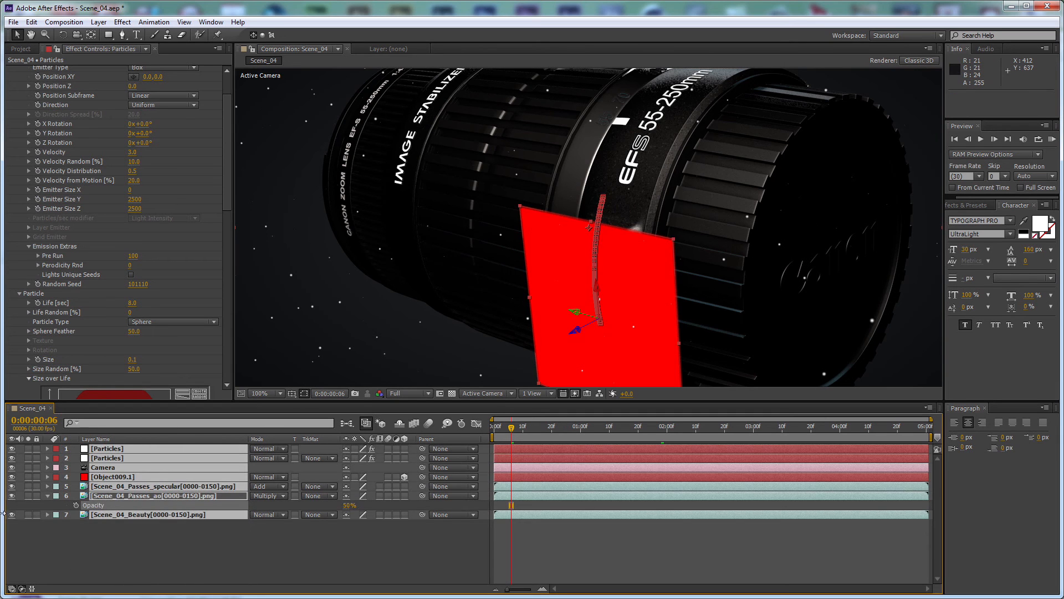
{"action": "left_click", "coordinate": [117, 559]}
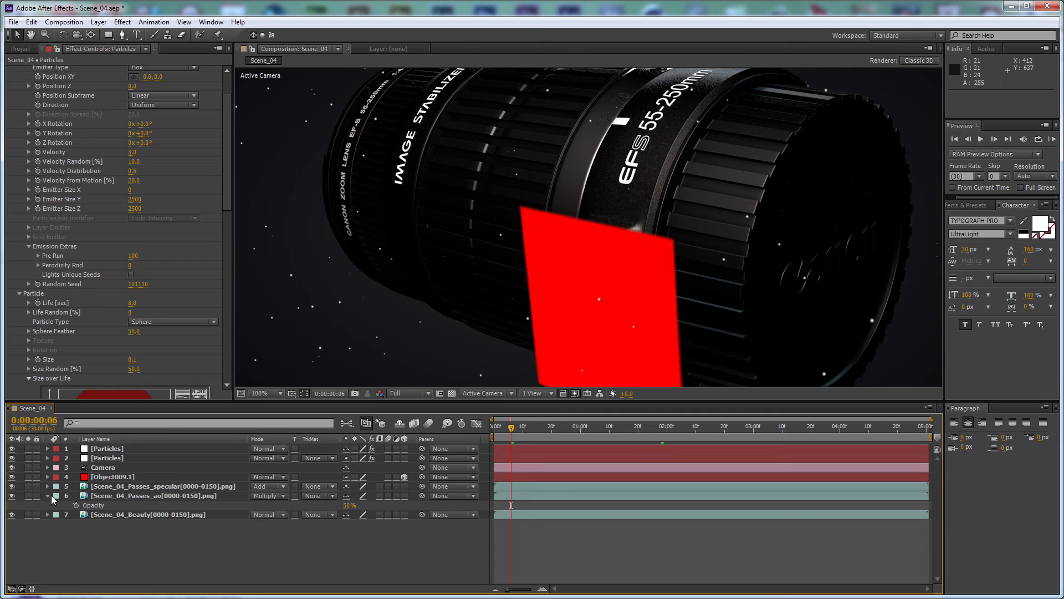
{"action": "left_click", "coordinate": [128, 477]}
{"action": "left_click", "coordinate": [110, 466], "text": "ctrl"}
{"action": "key", "text": "ctrl+d"}
{"action": "left_click_drag", "start_coordinate": [124, 468], "coordinate": [159, 448]}
Step: Hide the original Object009.1 layer beneath the original Camera
{"action": "left_click", "coordinate": [137, 564]}
{"action": "left_click", "coordinate": [114, 495]}
{"action": "left_click", "coordinate": [11, 496]}
Step: Pre-compose the Particles layers, original Camera and Object009.1, and the render passes into a composition named Scene_04_Composite
{"action": "left_click_drag", "start_coordinate": [204, 565], "coordinate": [141, 467]}
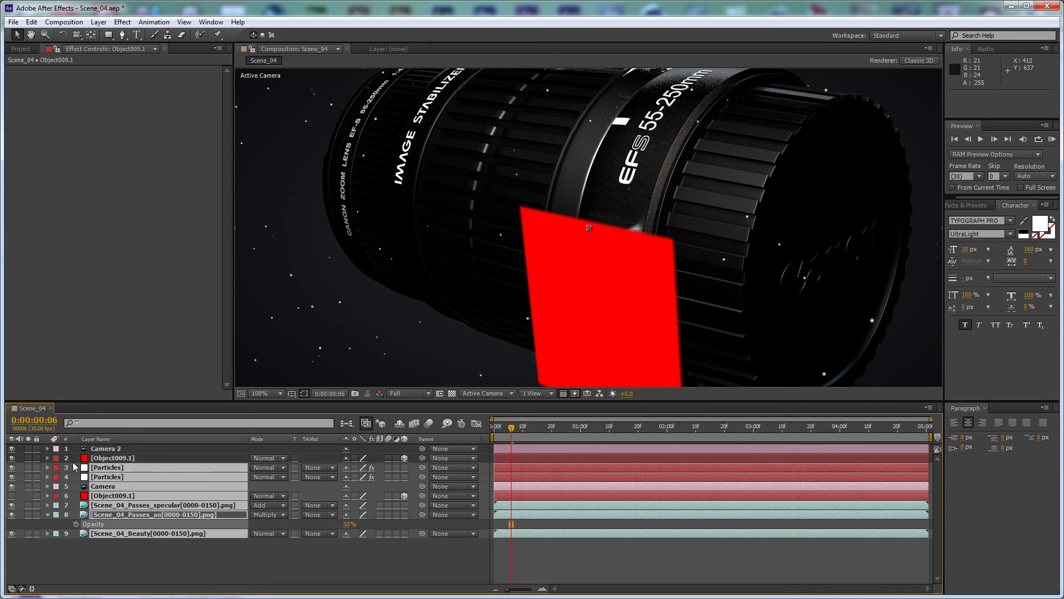
{"action": "key", "text": "ctrl+shift+c"}
{"action": "type", "text": "Scene"}
{"action": "type", "text": "_04_COmp"}
{"action": "type", "text": "posite"}
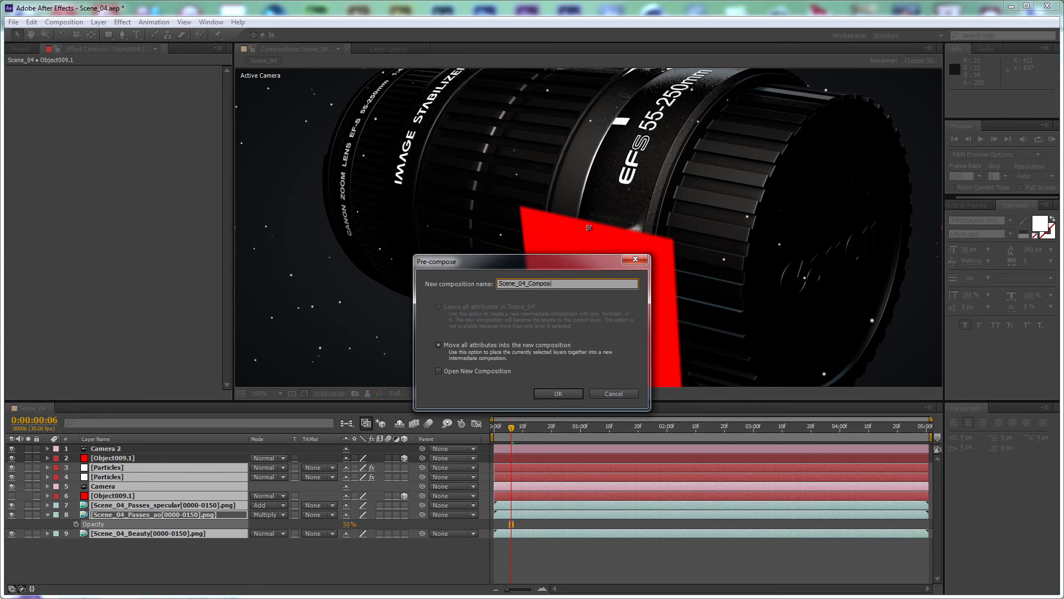
{"action": "key", "text": "Return"}
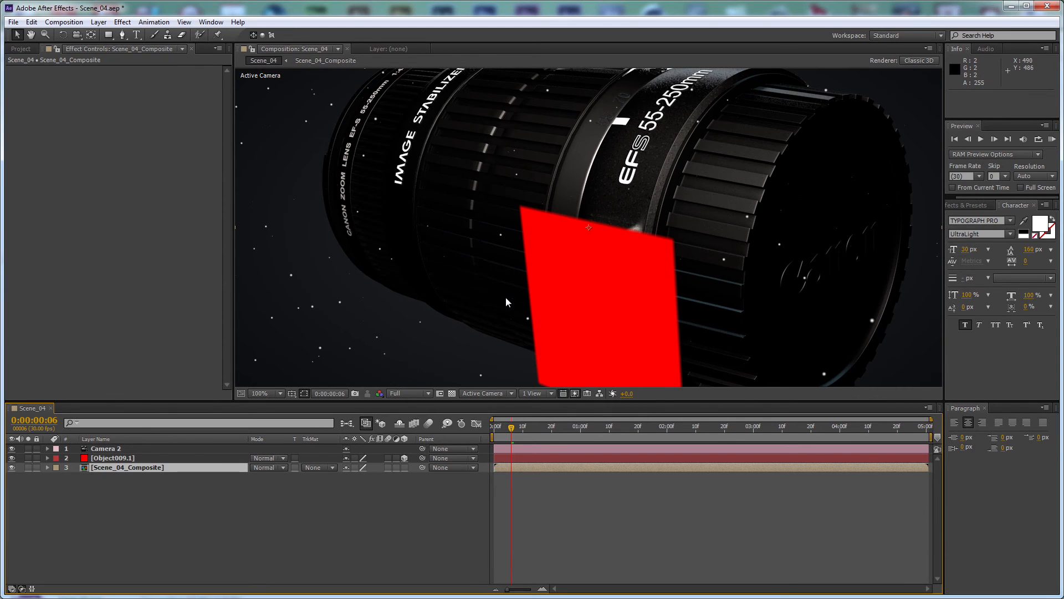
Step: Add the Scene_04 depth pass image sequence beneath the Scene_04_Composite layer
{"action": "left_click", "coordinate": [20, 49]}
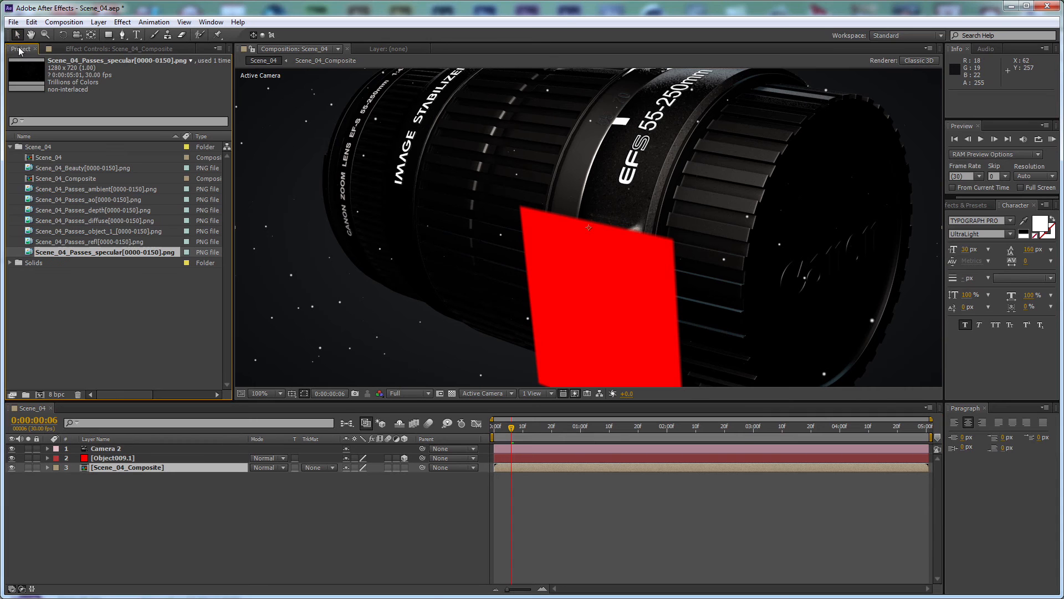
{"action": "left_click", "coordinate": [102, 210]}
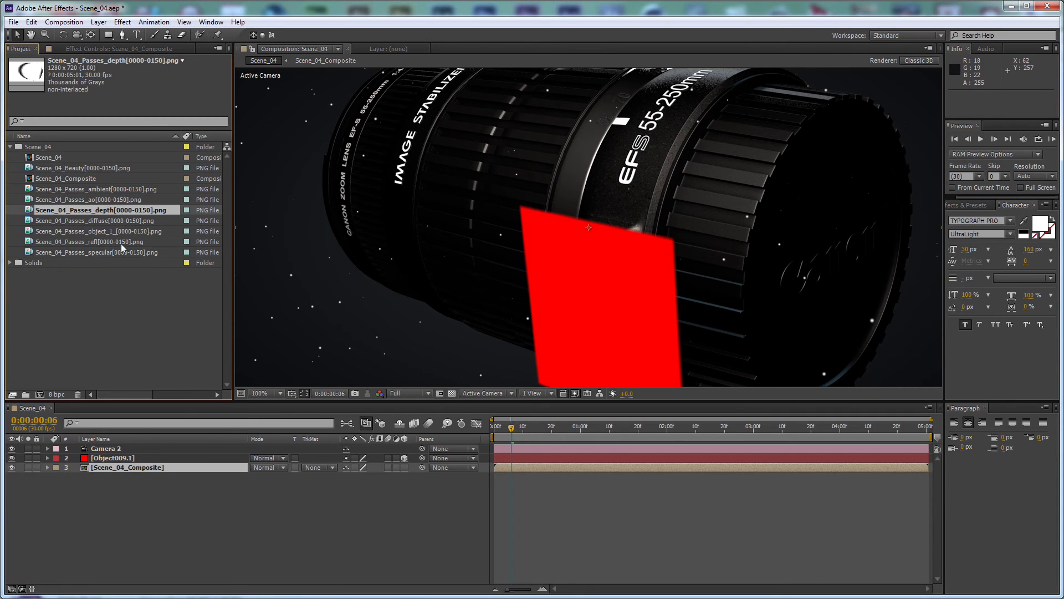
{"action": "left_click_drag", "start_coordinate": [115, 216], "coordinate": [205, 507]}
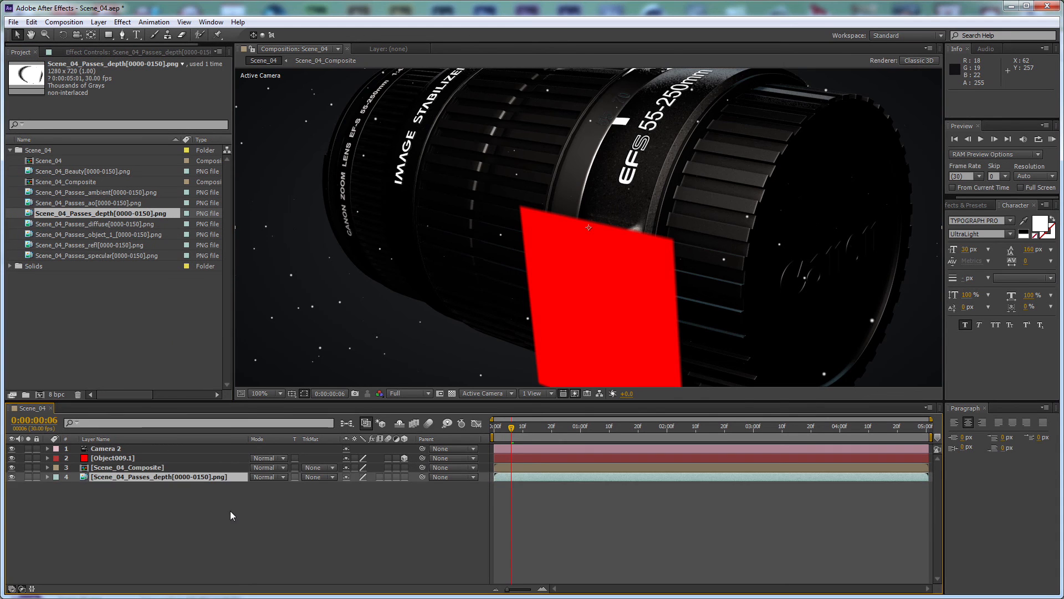
{"action": "key", "text": "comma"}
{"action": "key", "text": "comma"}
Step: Apply FL Depth Of Field to the Scene_04_Composite layer, using Scene_04_Passes_depth as its depth layer
{"action": "left_click", "coordinate": [123, 468]}
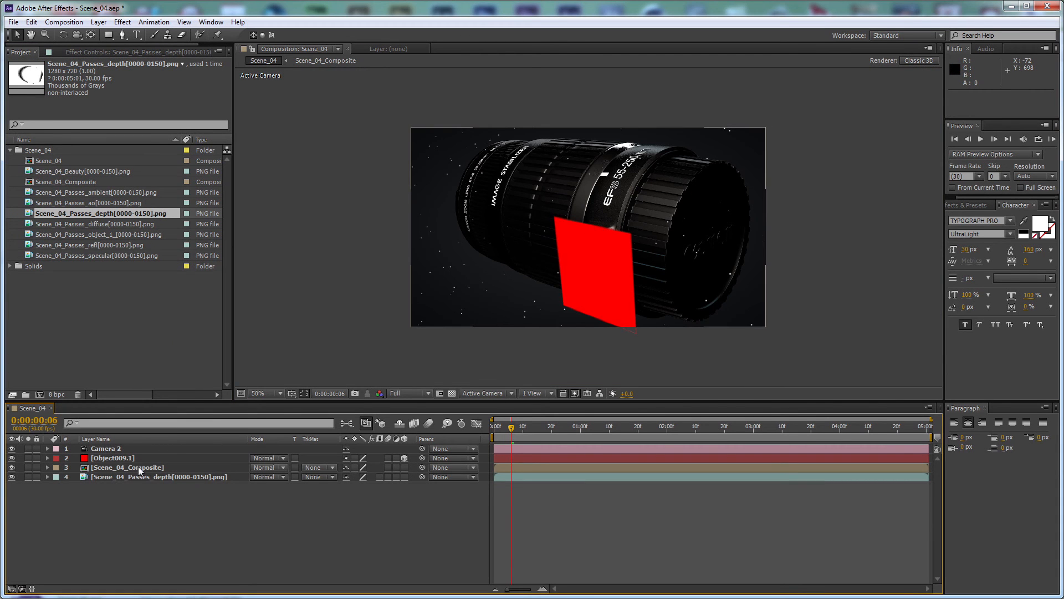
{"action": "left_click", "coordinate": [138, 467]}
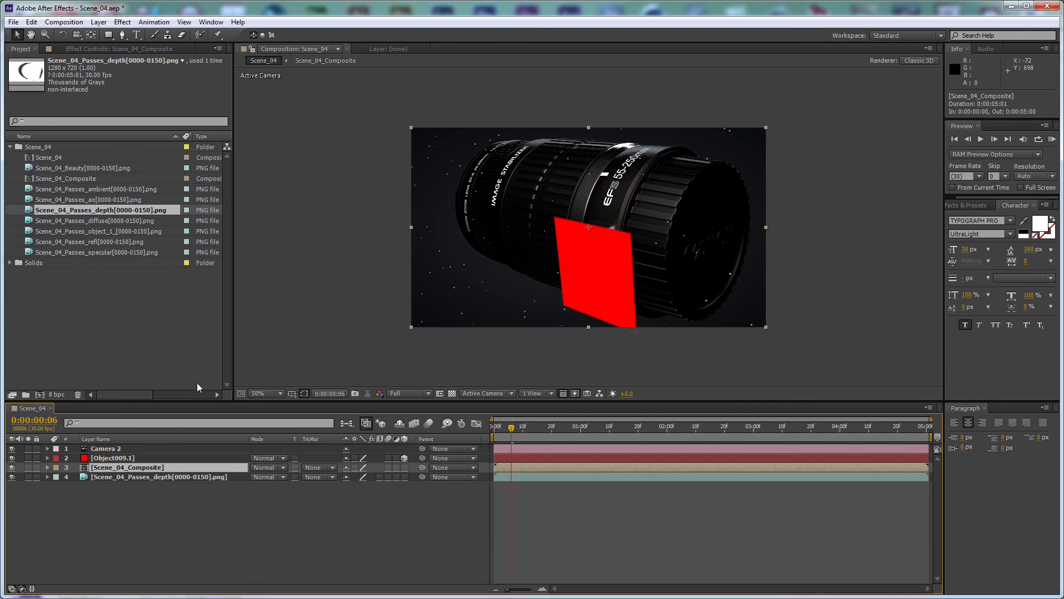
{"action": "left_click", "coordinate": [122, 21]}
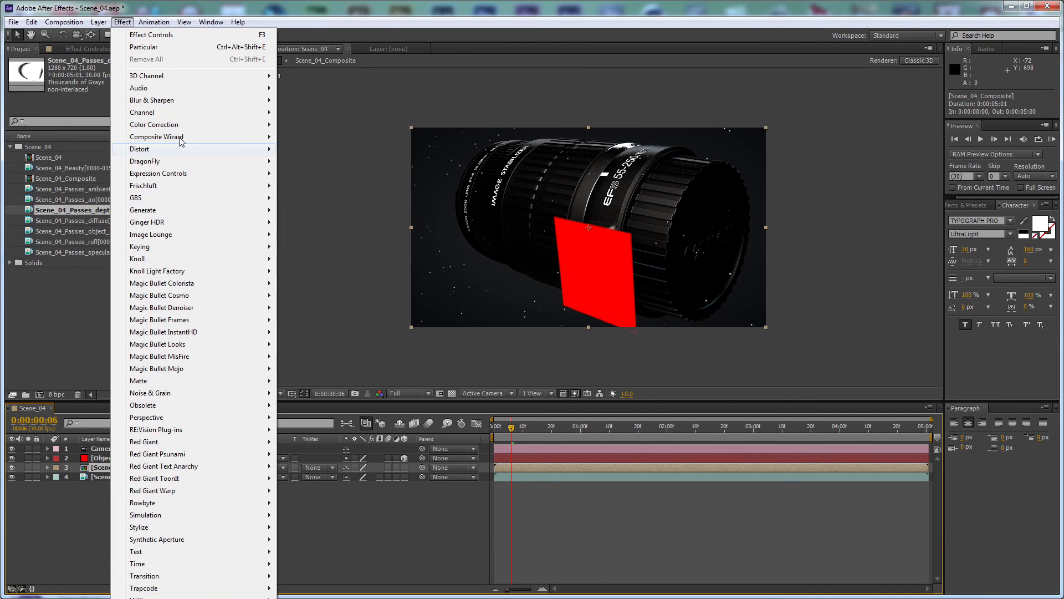
{"action": "mouse_move", "coordinate": [175, 188]}
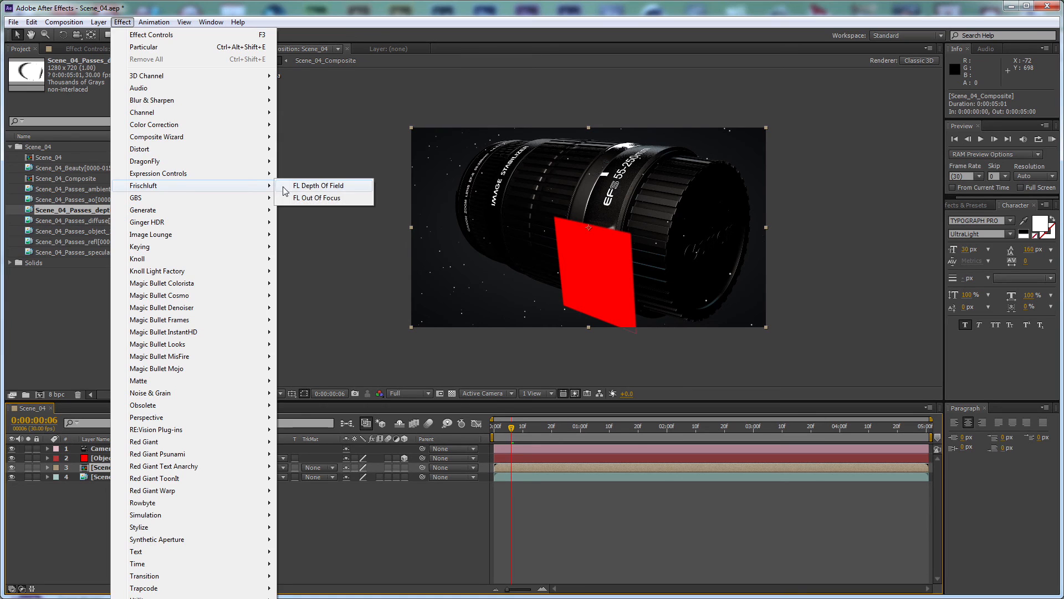
{"action": "left_click", "coordinate": [311, 186]}
{"action": "left_click", "coordinate": [154, 99]}
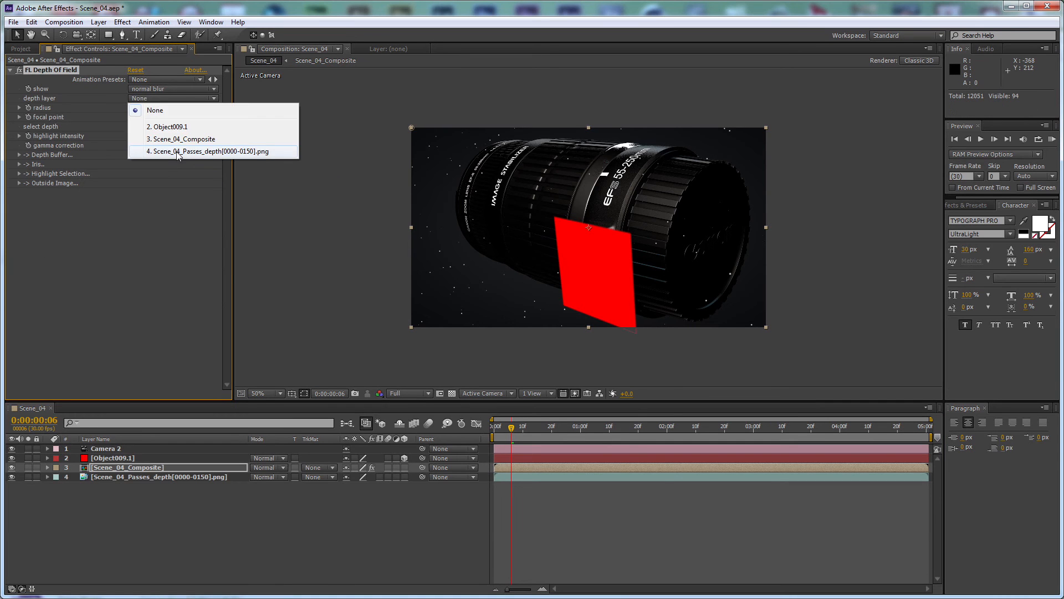
{"action": "left_click", "coordinate": [178, 151]}
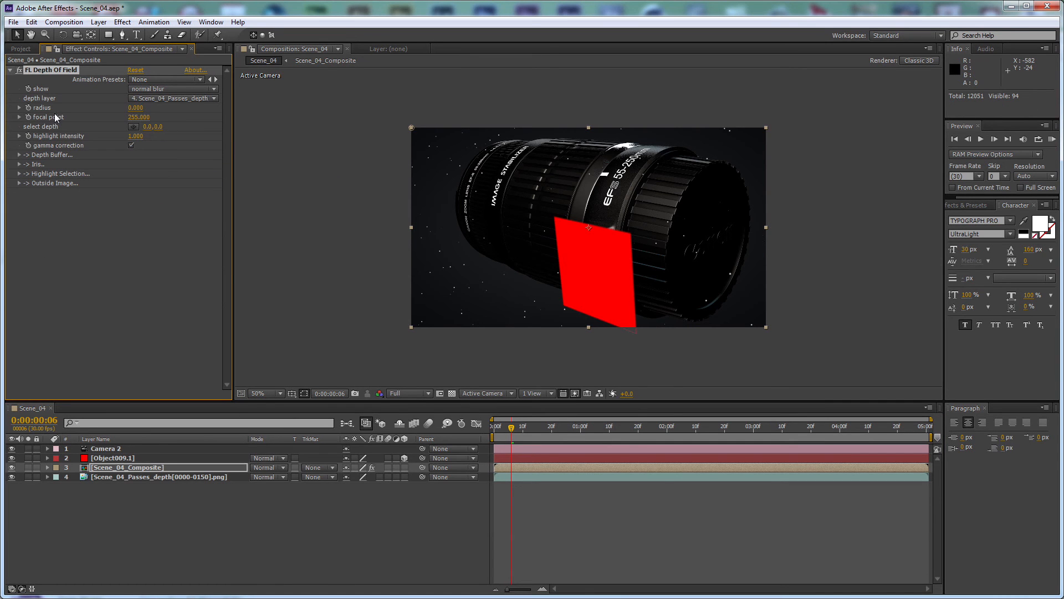
Step: Set the depth-of-field blur radius to 4 and inspect the lens up close
{"action": "left_click", "coordinate": [135, 107]}
{"action": "left_click", "coordinate": [180, 113]}
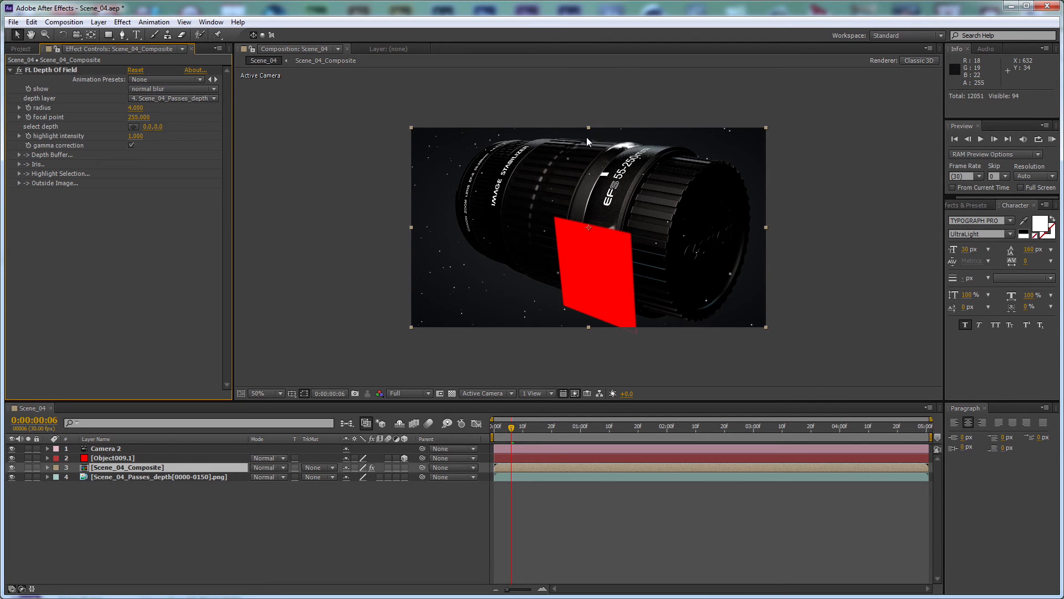
{"action": "scroll", "coordinate": [586, 138], "scroll_direction": "up", "scroll_amount": 1}
{"action": "left_click_drag", "start_coordinate": [685, 118], "coordinate": [623, 194]}
Step: Try inverting the effect's depth buffer, compare the blur across the lens, and turn the inversion off
{"action": "left_click", "coordinate": [19, 155]}
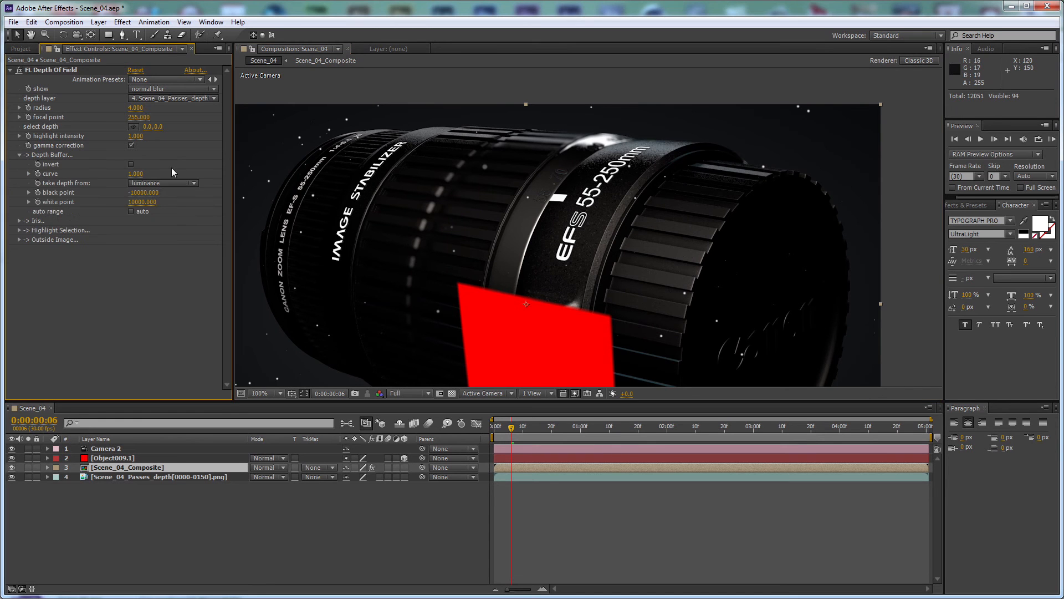
{"action": "left_click", "coordinate": [130, 164]}
{"action": "left_click", "coordinate": [19, 156]}
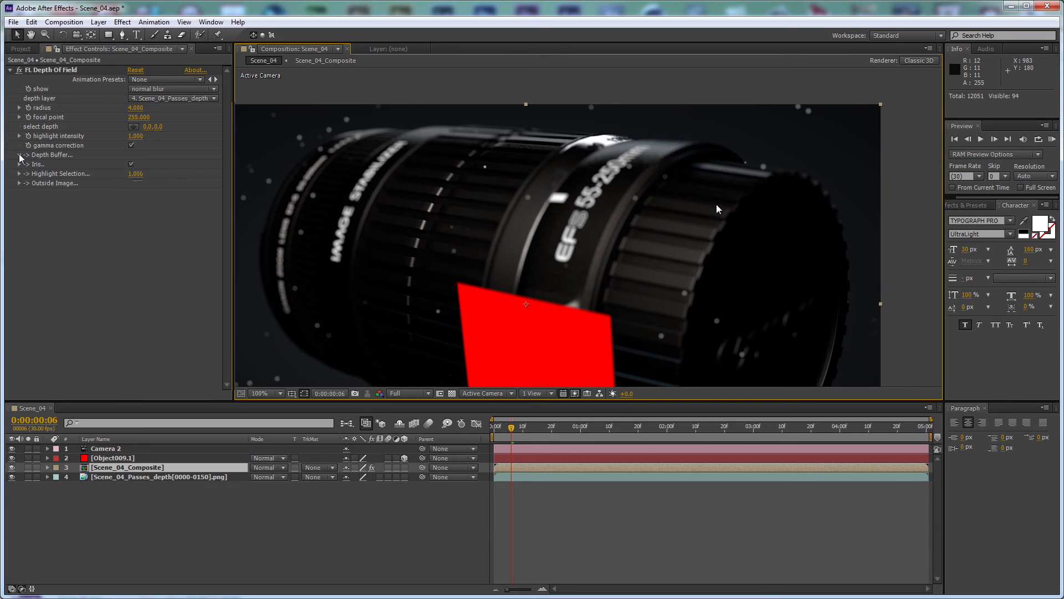
{"action": "left_click", "coordinate": [20, 156]}
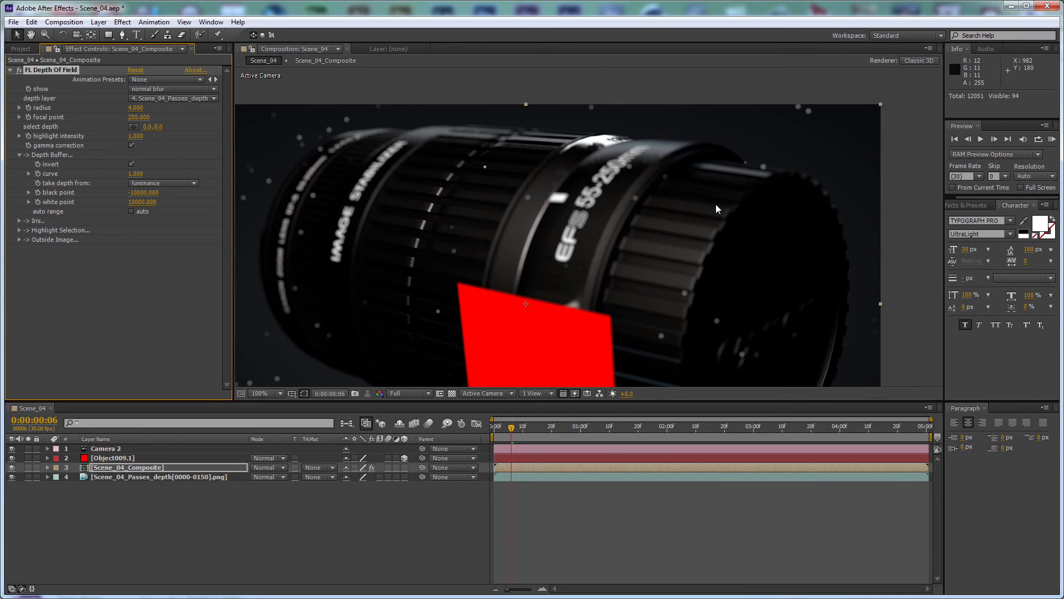
{"action": "scroll", "coordinate": [720, 200], "scroll_direction": "down", "scroll_amount": 1}
{"action": "key", "text": "space"}
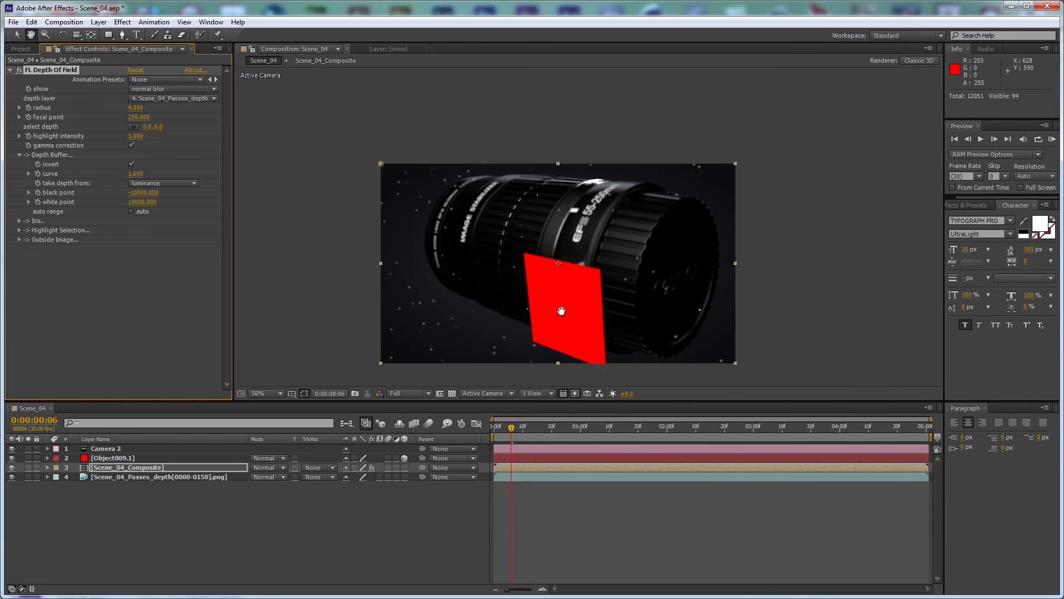
{"action": "left_click_drag", "start_coordinate": [560, 319], "coordinate": [568, 294]}
{"action": "scroll", "coordinate": [576, 277], "scroll_direction": "up", "scroll_amount": 1}
{"action": "left_click_drag", "start_coordinate": [573, 196], "coordinate": [577, 227]}
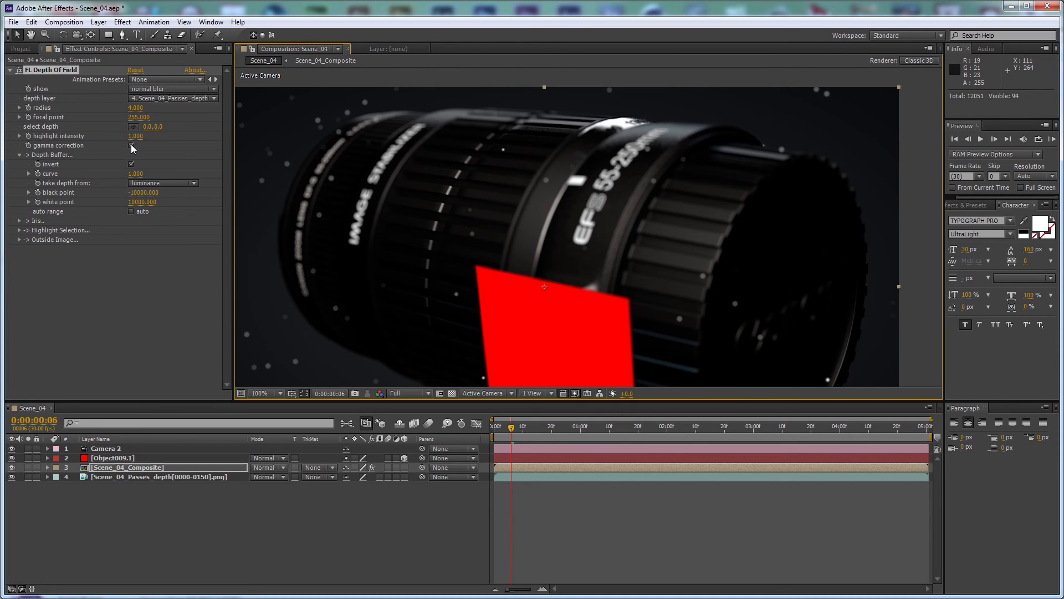
{"action": "left_click", "coordinate": [132, 164]}
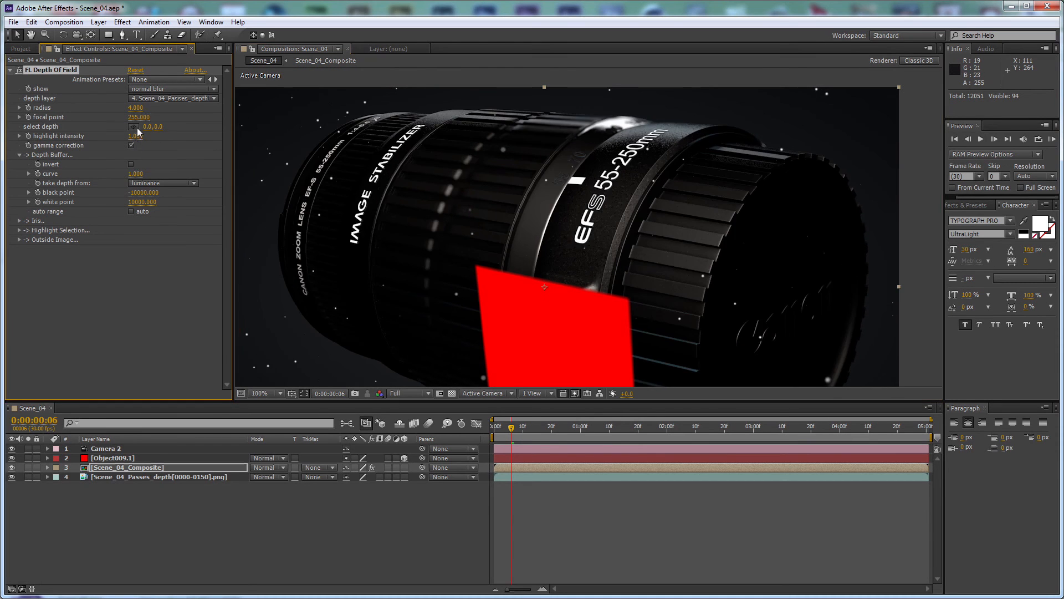
Step: Try a blur radius of 15 on the depth-of-field effect and undo it
{"action": "left_click", "coordinate": [137, 109]}
{"action": "type", "text": "15"}
{"action": "left_click", "coordinate": [172, 114]}
{"action": "key", "text": "ctrl+z"}
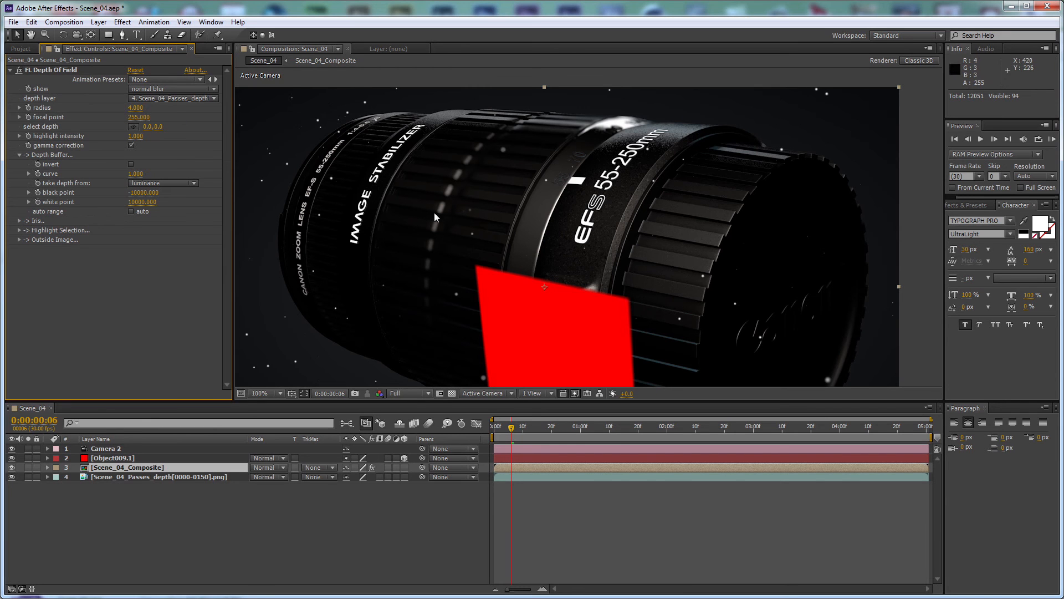
Step: Check the depth blur at several frames through the shot, ending at 0:00:04:18
{"action": "scroll", "coordinate": [608, 212], "scroll_direction": "down", "scroll_amount": 2}
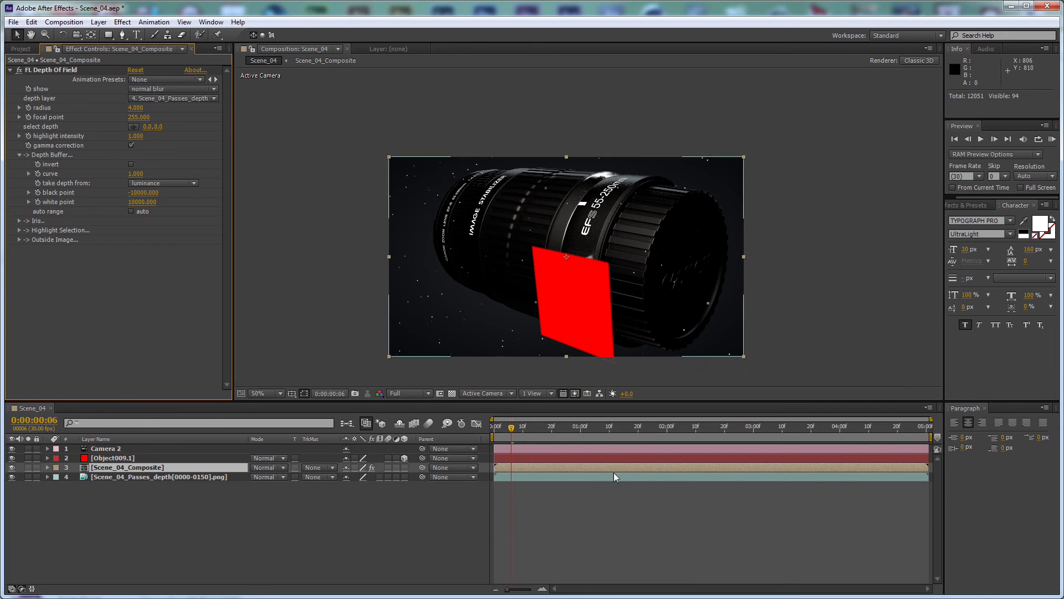
{"action": "left_click", "coordinate": [636, 427]}
{"action": "left_click", "coordinate": [704, 428]}
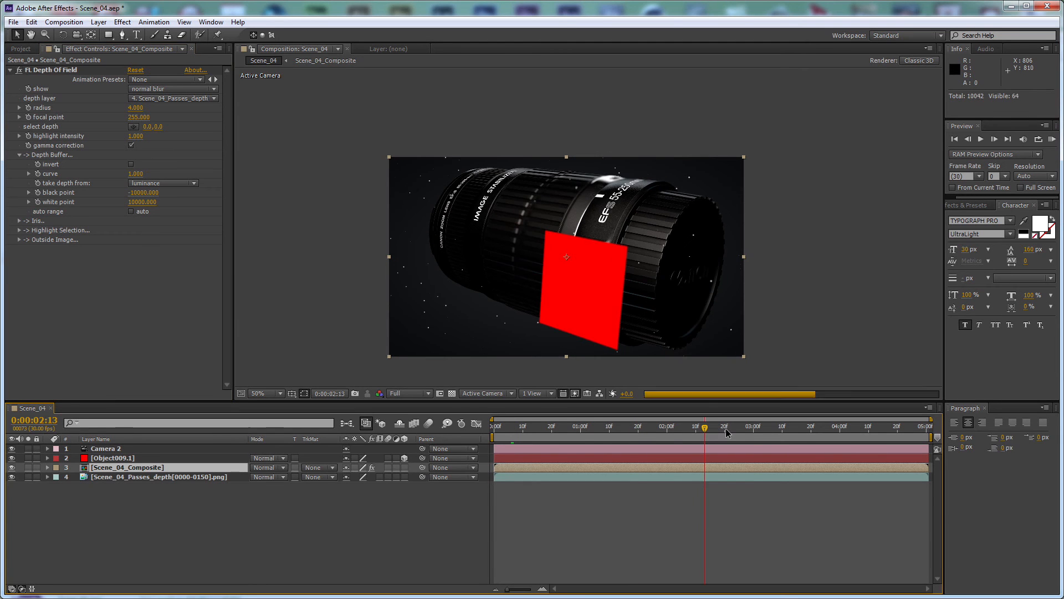
{"action": "left_click", "coordinate": [754, 429]}
{"action": "left_click", "coordinate": [821, 435]}
{"action": "left_click", "coordinate": [868, 434]}
{"action": "left_click", "coordinate": [890, 434]}
{"action": "scroll", "coordinate": [644, 179], "scroll_direction": "up", "scroll_amount": 2}
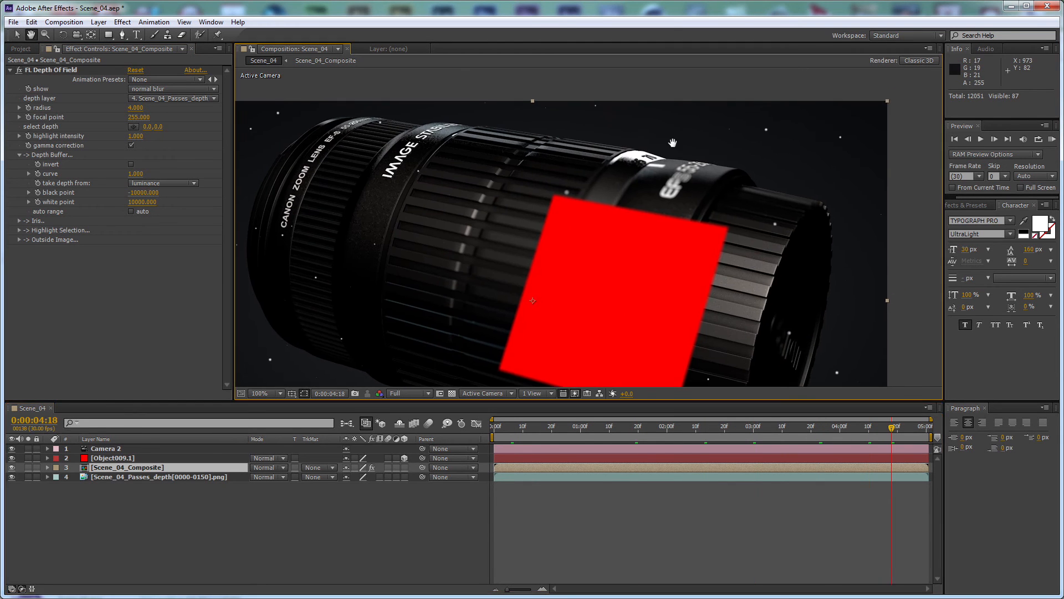
Step: Try other focal points for the depth blur, including 0 and 25
{"action": "left_click_drag", "start_coordinate": [144, 117], "coordinate": [84, 120]}
{"action": "left_click_drag", "start_coordinate": [2, 123], "coordinate": [111, 123]}
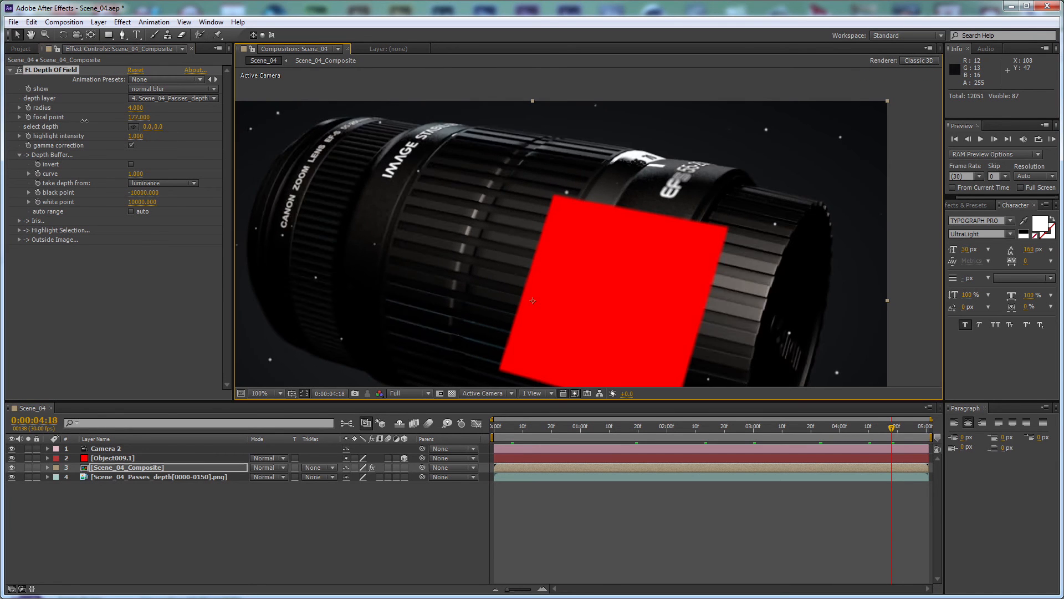
{"action": "left_click", "coordinate": [138, 118]}
{"action": "type", "text": "0"}
{"action": "key", "text": "Return"}
{"action": "left_click", "coordinate": [145, 117]}
{"action": "left_click", "coordinate": [140, 118]}
{"action": "left_click", "coordinate": [191, 116]}
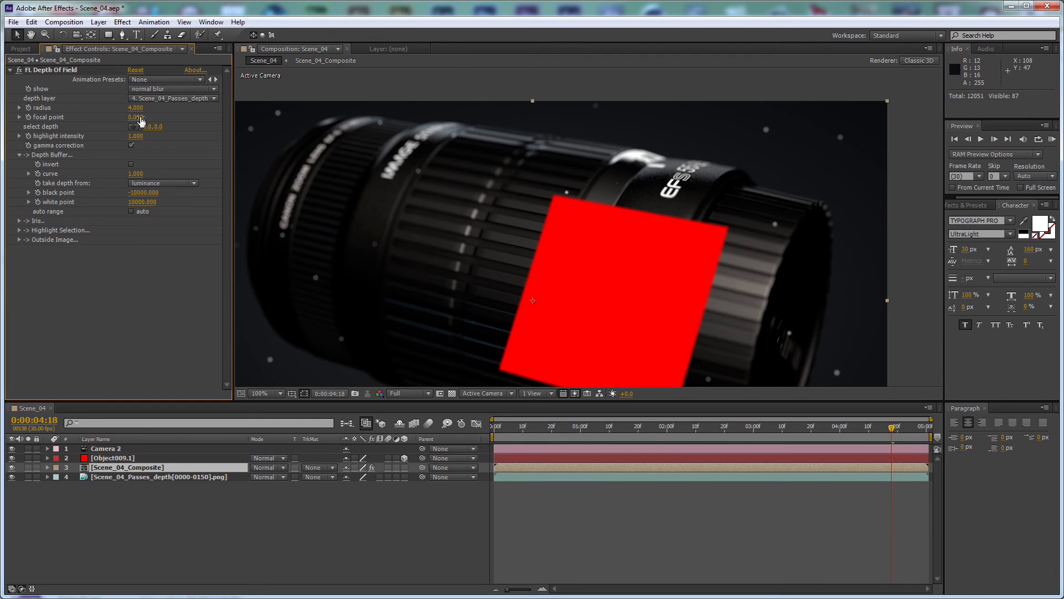
Step: Return to the first frame and set the depth-of-field focal point back to 255
{"action": "left_click", "coordinate": [531, 438]}
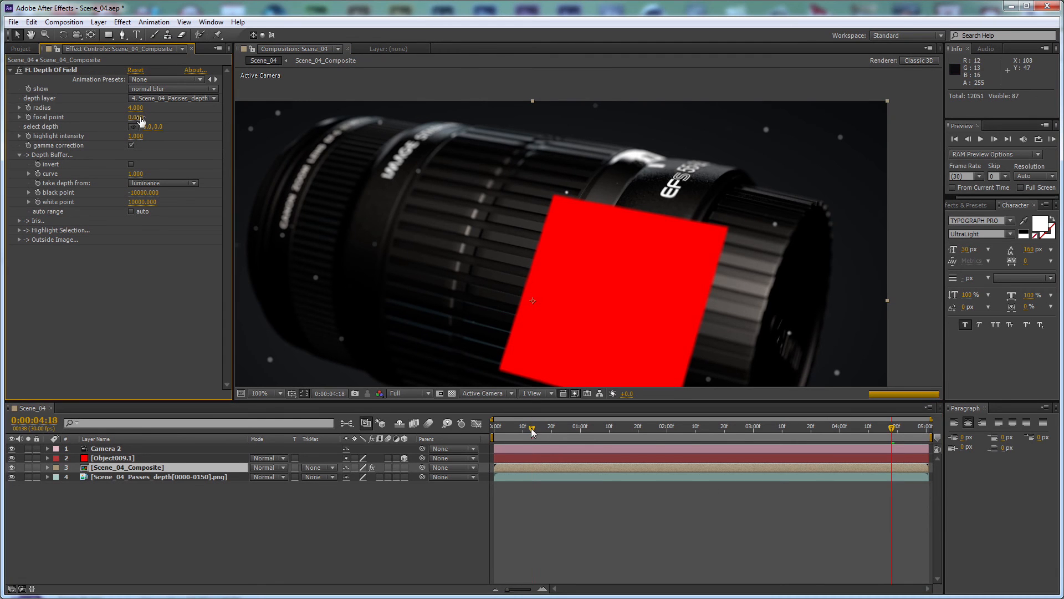
{"action": "left_click", "coordinate": [592, 430]}
{"action": "left_click_drag", "start_coordinate": [527, 429], "coordinate": [459, 430]}
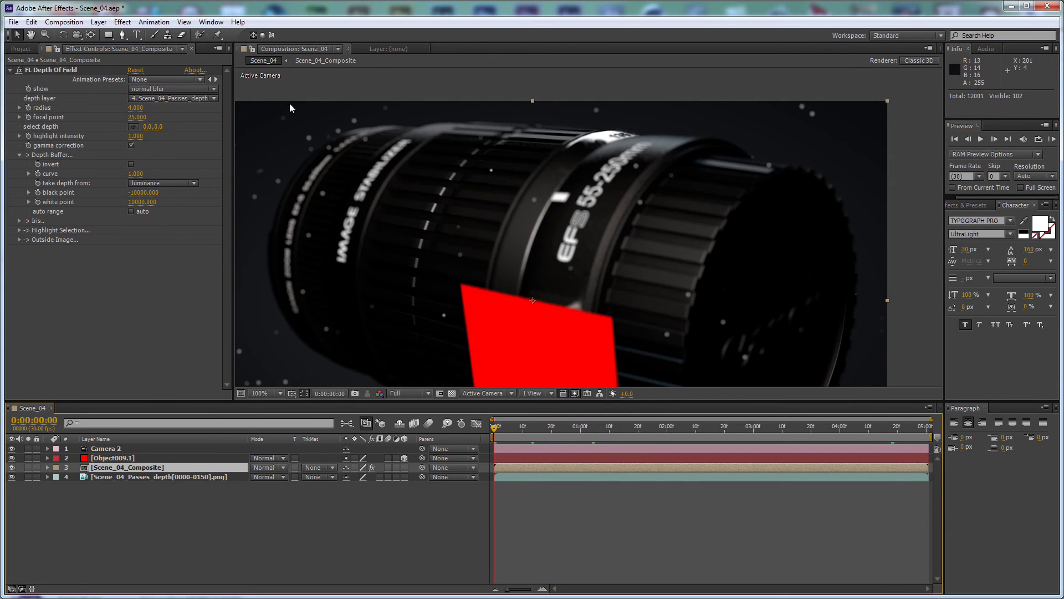
{"action": "left_click", "coordinate": [134, 117]}
{"action": "type", "text": "255"}
{"action": "key", "text": "Return"}
{"action": "scroll", "coordinate": [508, 194], "scroll_direction": "down", "scroll_amount": 1}
{"action": "scroll", "coordinate": [653, 202], "scroll_direction": "up", "scroll_amount": 1}
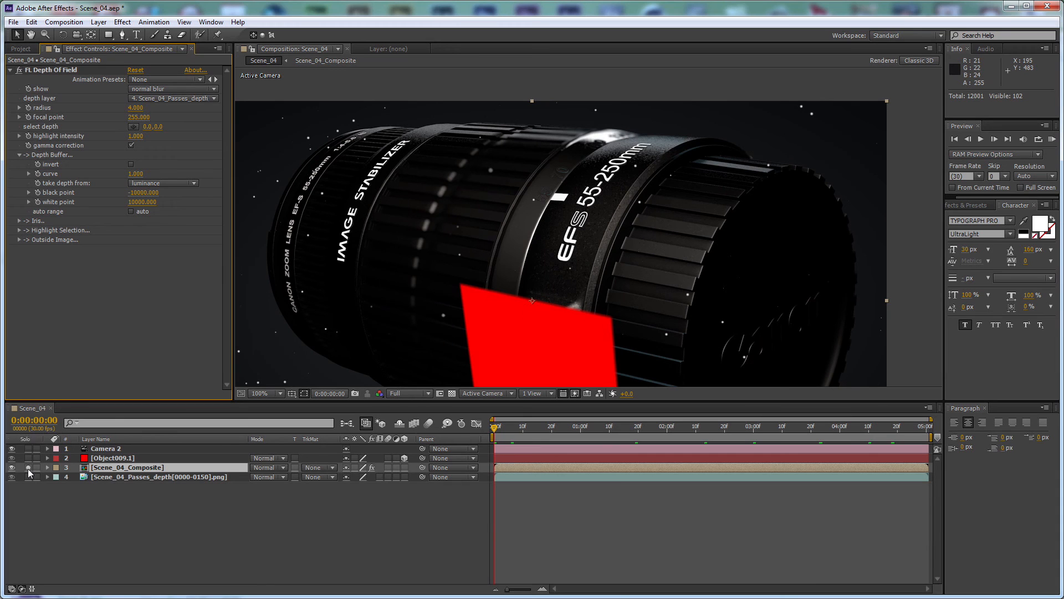
Step: Solo the Scene_04_Composite layer and add a 1280 x 720 white solid above all layers
{"action": "left_click", "coordinate": [29, 468]}
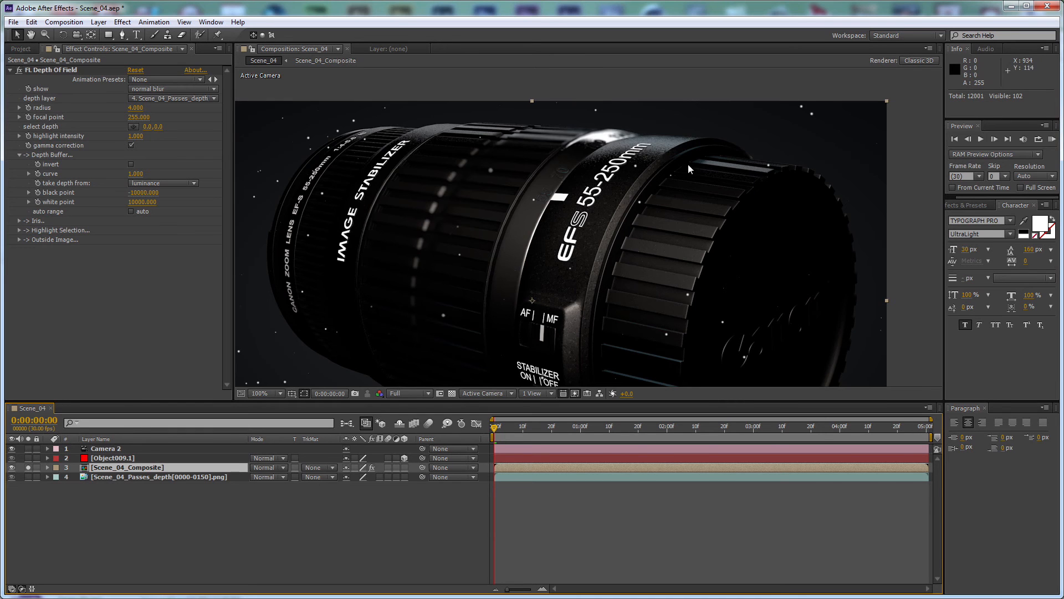
{"action": "key", "text": "comma"}
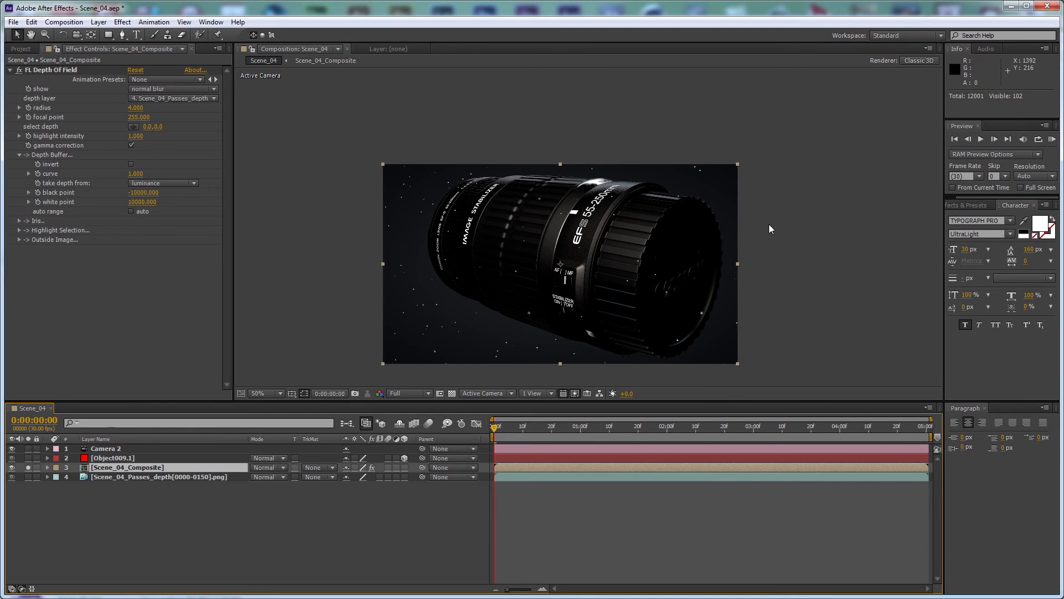
{"action": "left_click", "coordinate": [346, 513]}
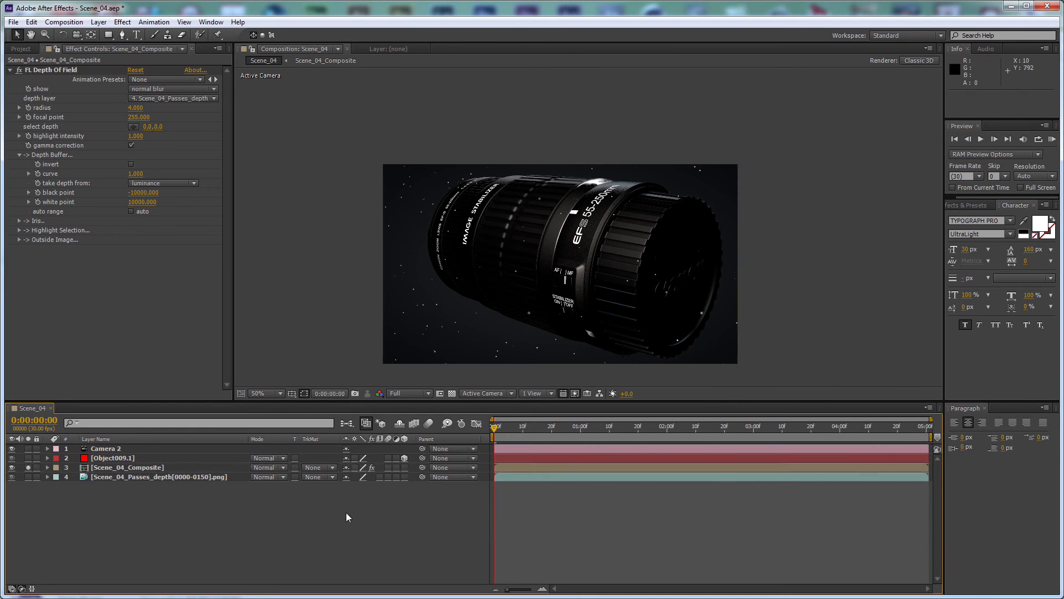
{"action": "key", "text": "ctrl+y"}
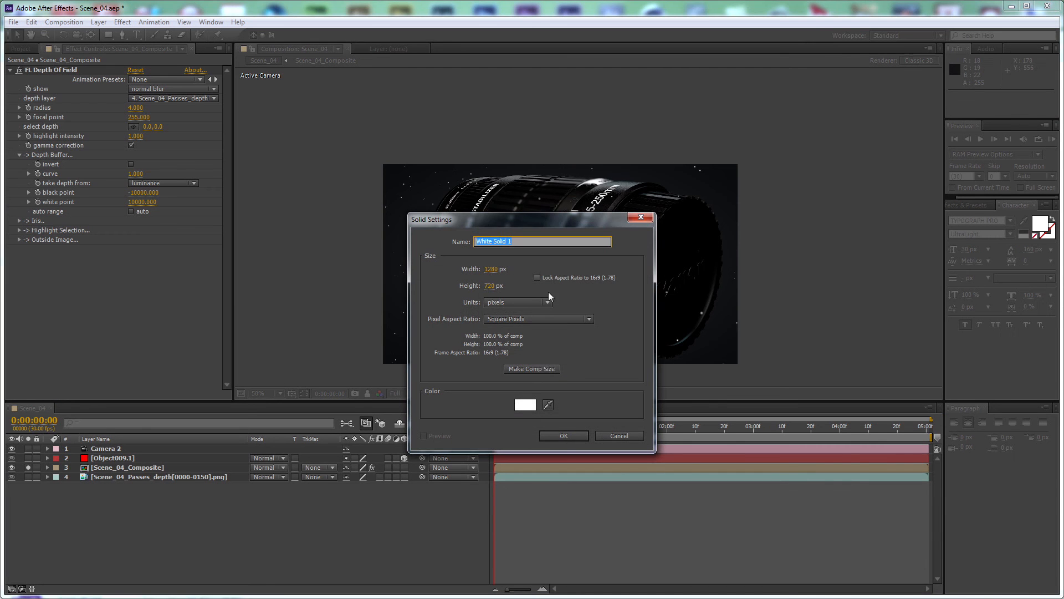
{"action": "left_click", "coordinate": [564, 435]}
Step: Add a black solid above the white solid
{"action": "key", "text": "ctrl+y"}
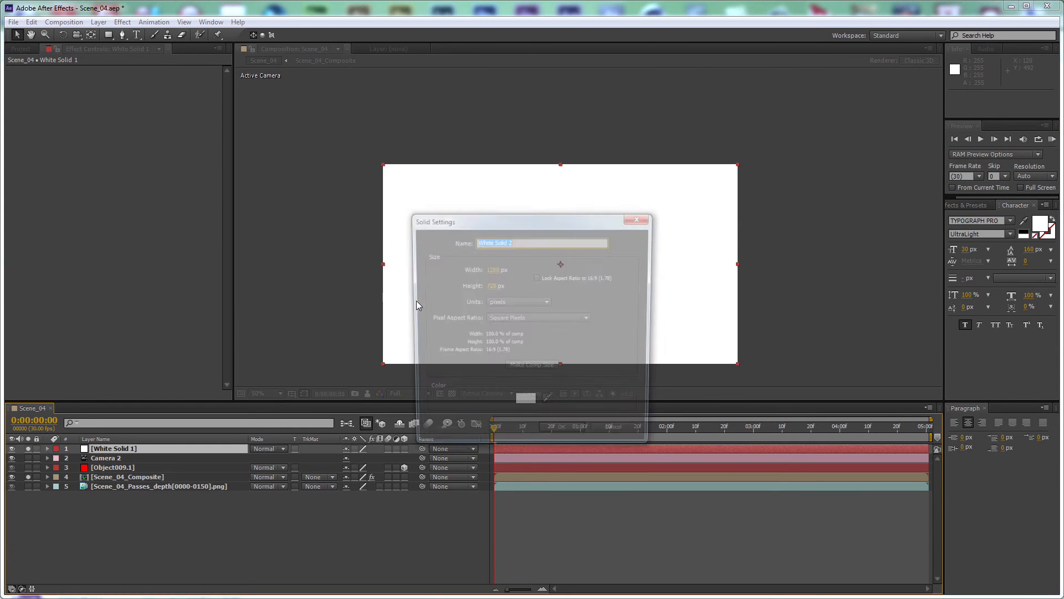
{"action": "left_click", "coordinate": [530, 407]}
{"action": "left_click_drag", "start_coordinate": [508, 369], "coordinate": [318, 444]}
{"action": "key", "text": "Return"}
{"action": "key", "text": "Return"}
Step: Draw a four-point mask on the black solid, forming a slanted band that follows the lens across the frame
{"action": "key", "text": "q"}
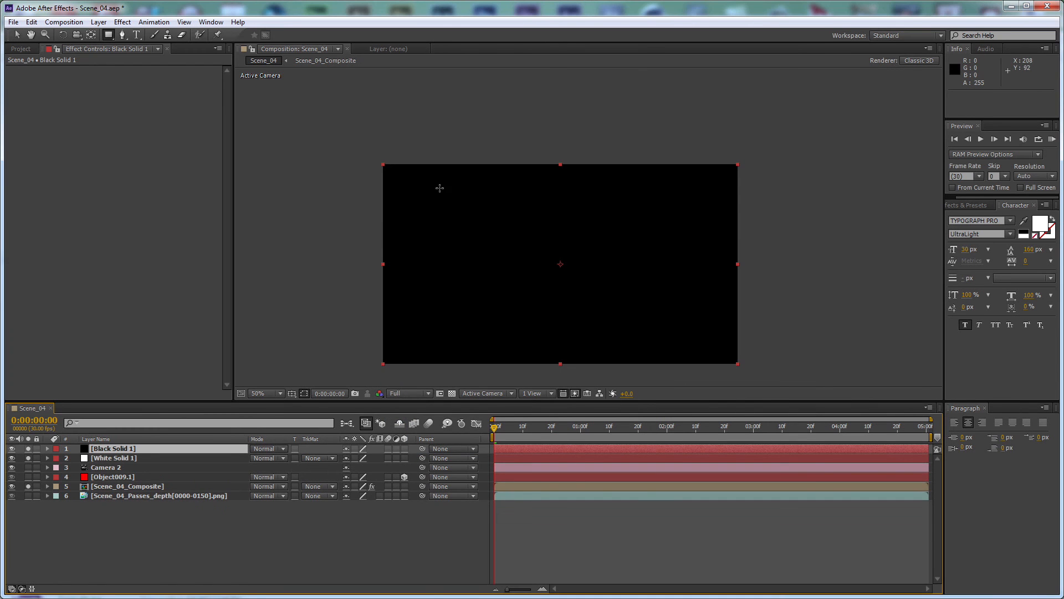
{"action": "key", "text": "g"}
{"action": "left_click", "coordinate": [411, 130]}
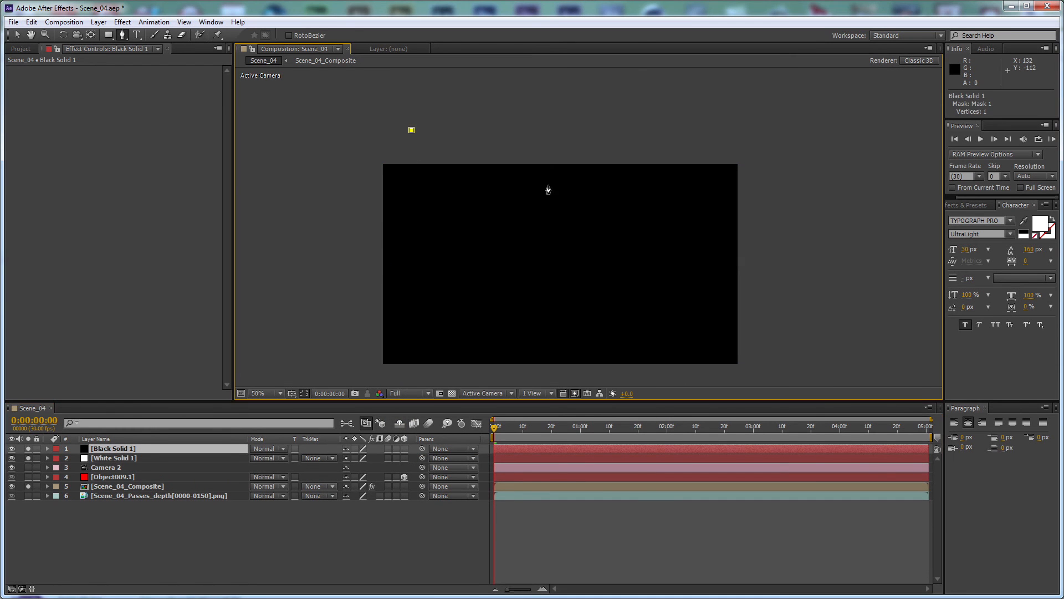
{"action": "left_click", "coordinate": [777, 229]}
{"action": "left_click", "coordinate": [751, 349]}
{"action": "left_click", "coordinate": [322, 265]}
{"action": "left_click", "coordinate": [411, 130]}
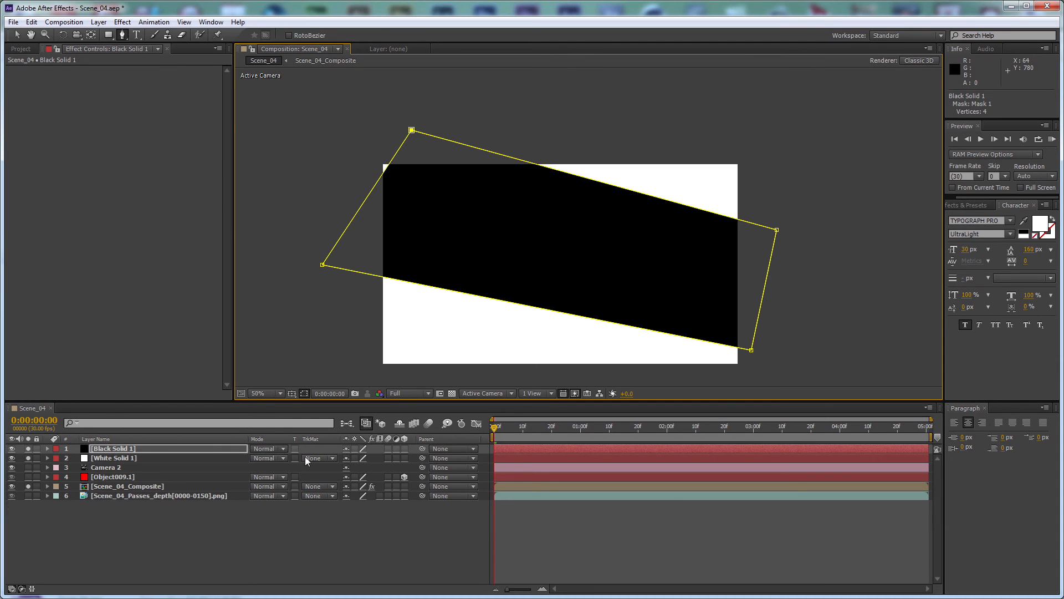
Step: Feather the black solid's mask by 150 pixels and move its upper-left point farther outside the frame
{"action": "key", "text": "f"}
{"action": "left_click", "coordinate": [369, 468]}
{"action": "type", "text": "5"}
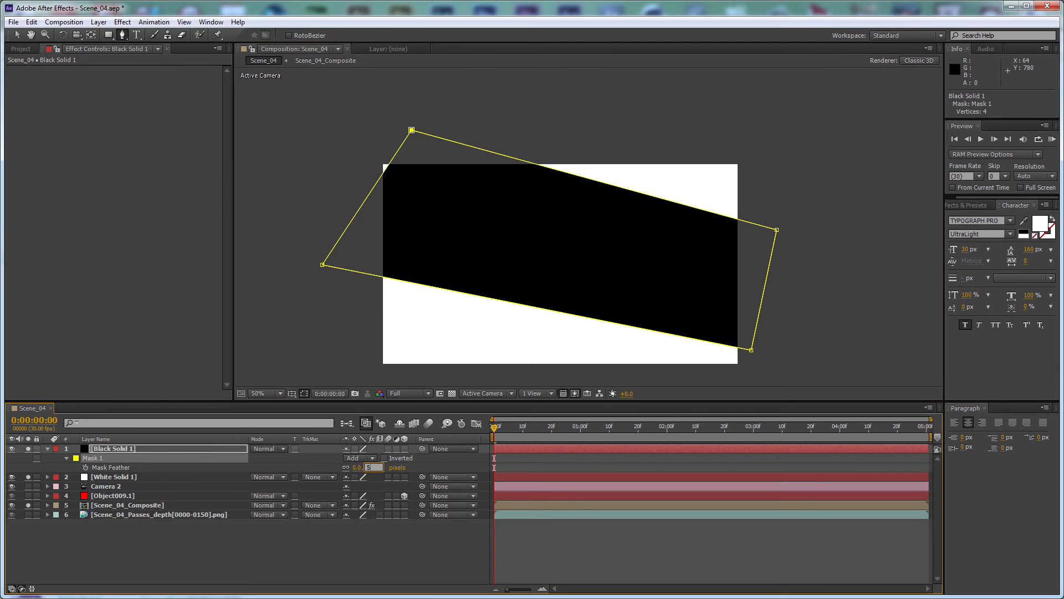
{"action": "type", "text": "0"}
{"action": "key", "text": "Return"}
{"action": "left_click", "coordinate": [370, 471]}
{"action": "type", "text": "150"}
{"action": "key", "text": "Return"}
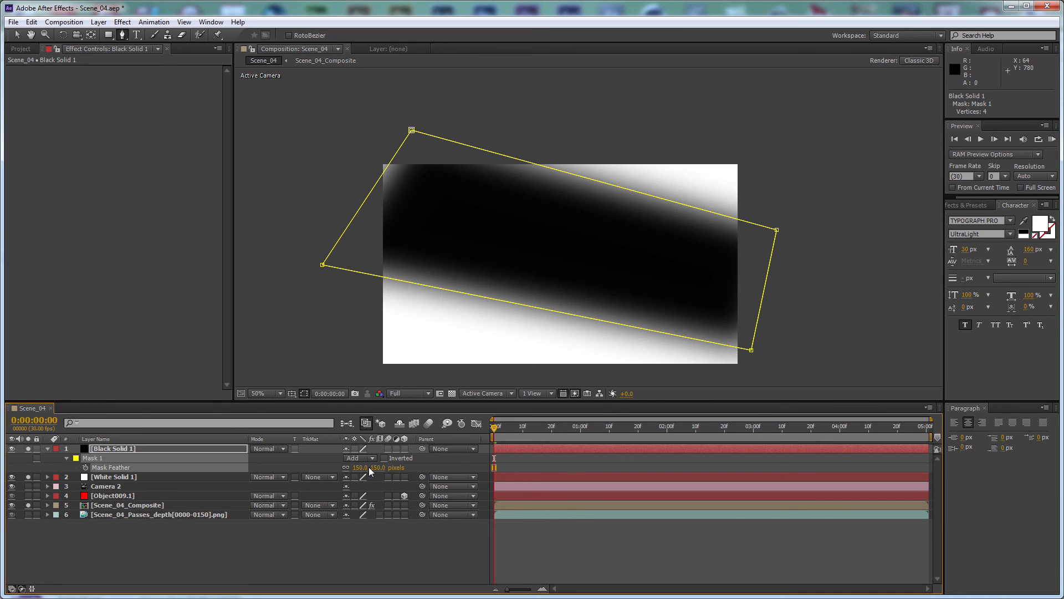
{"action": "key", "text": "v"}
{"action": "left_click_drag", "start_coordinate": [412, 130], "coordinate": [355, 98]}
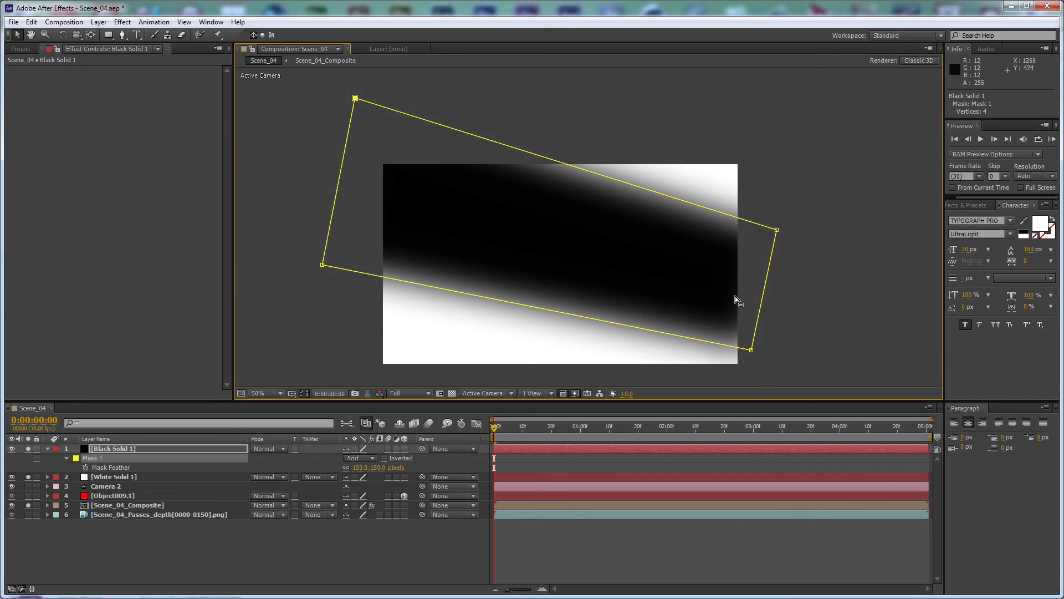
Step: Pre-compose the black and white solids into a composition named DM
{"action": "left_click", "coordinate": [119, 478]}
{"action": "left_click", "coordinate": [124, 450], "text": "ctrl"}
{"action": "key", "text": "ctrl+shift+c"}
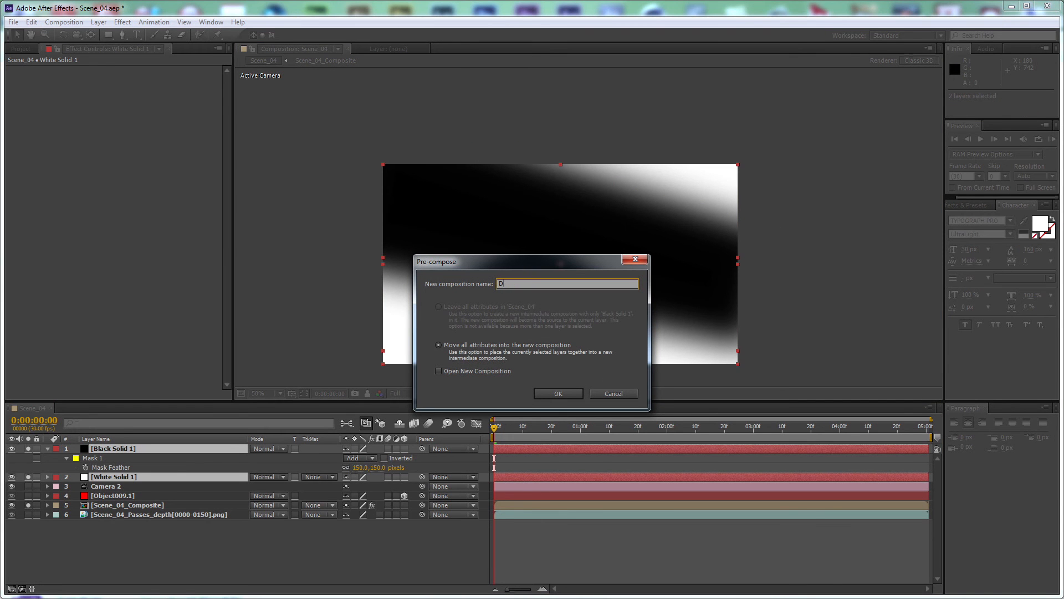
{"action": "key", "text": "Return"}
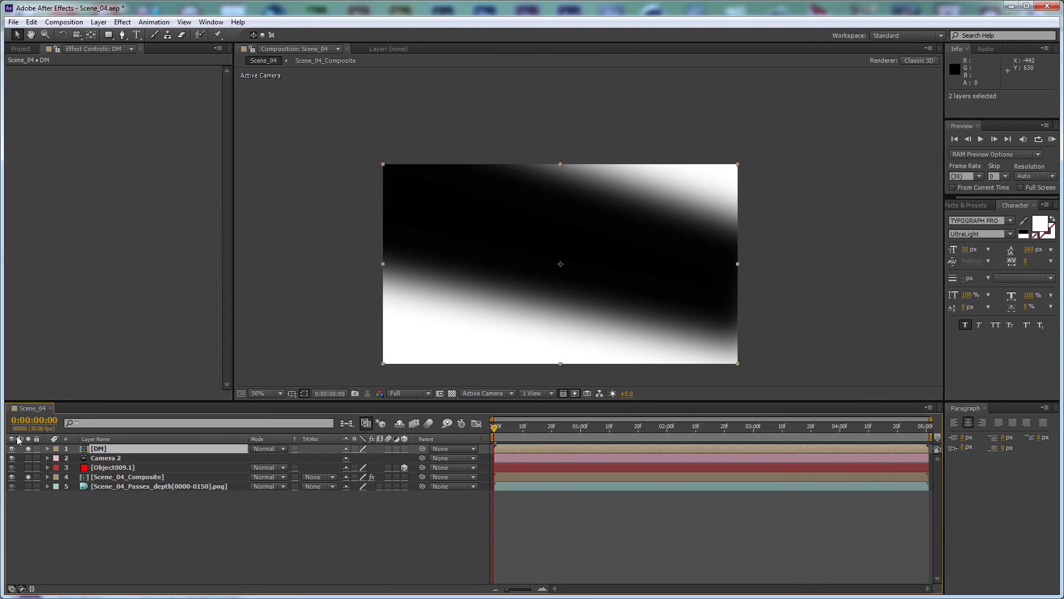
Step: Move the DM layer to the bottom of the stack without solo and set it as the depth layer of Scene_04_Composite's FL Depth Of Field
{"action": "left_click_drag", "start_coordinate": [93, 453], "coordinate": [31, 490]}
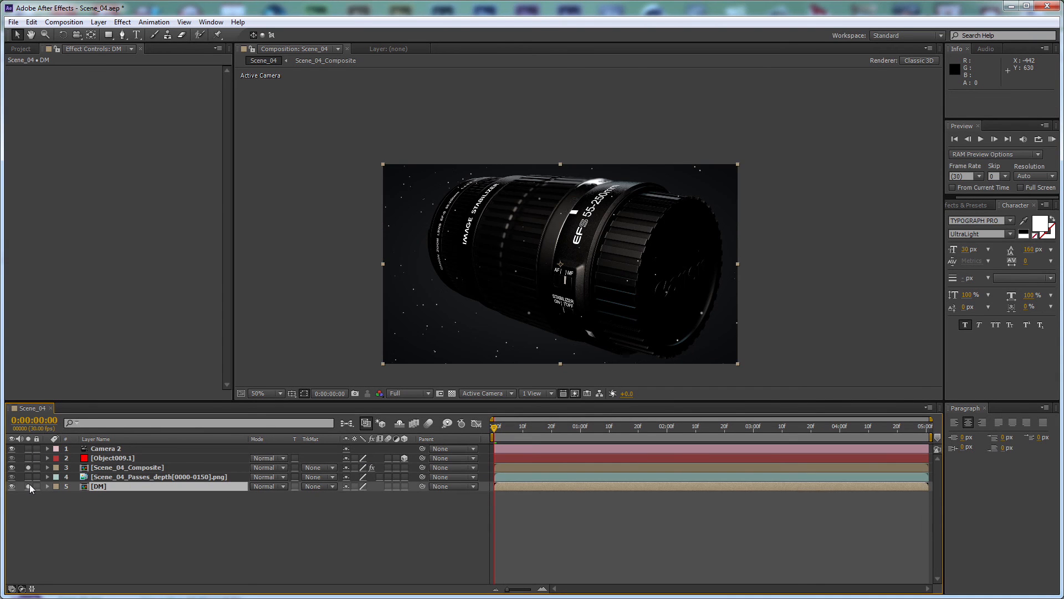
{"action": "left_click", "coordinate": [97, 467]}
{"action": "left_click", "coordinate": [164, 99]}
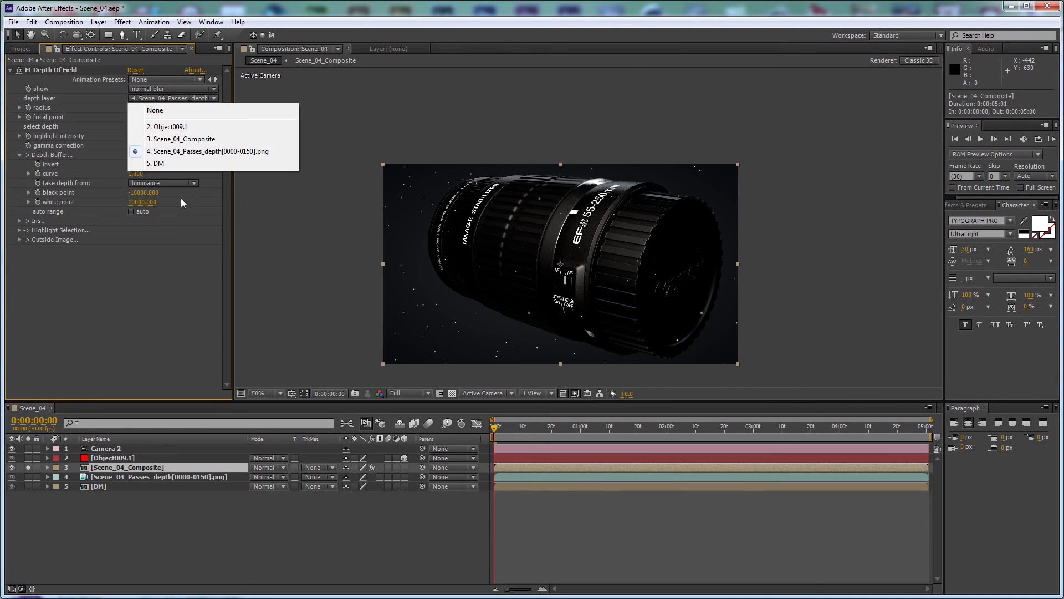
{"action": "left_click", "coordinate": [186, 164]}
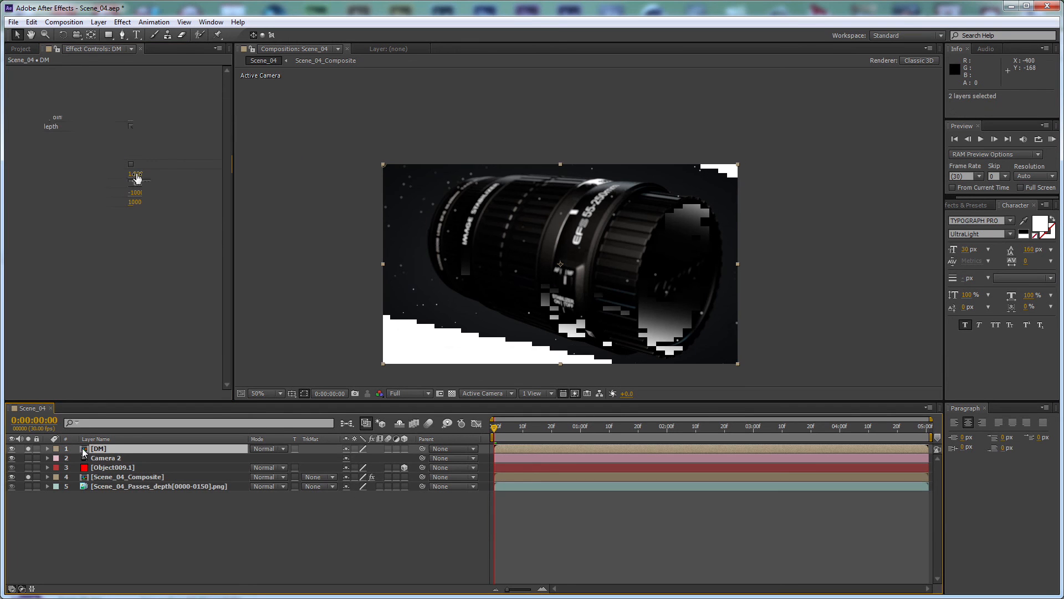
Step: Try a radius of 15 for FL Depth Of Field on the Scene_04_Composite layer
{"action": "key", "text": "ctrl+z"}
{"action": "scroll", "coordinate": [589, 227], "scroll_direction": "up", "scroll_amount": 1}
{"action": "left_click", "coordinate": [136, 107]}
{"action": "type", "text": "15"}
{"action": "key", "text": "Return"}
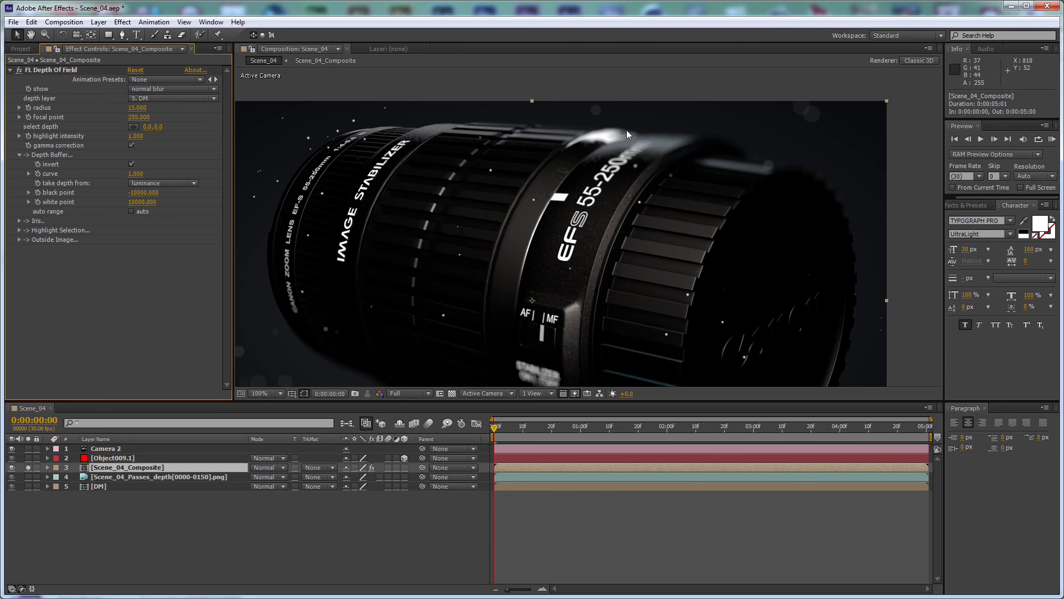
{"action": "scroll", "coordinate": [536, 236], "scroll_direction": "down", "scroll_amount": 1}
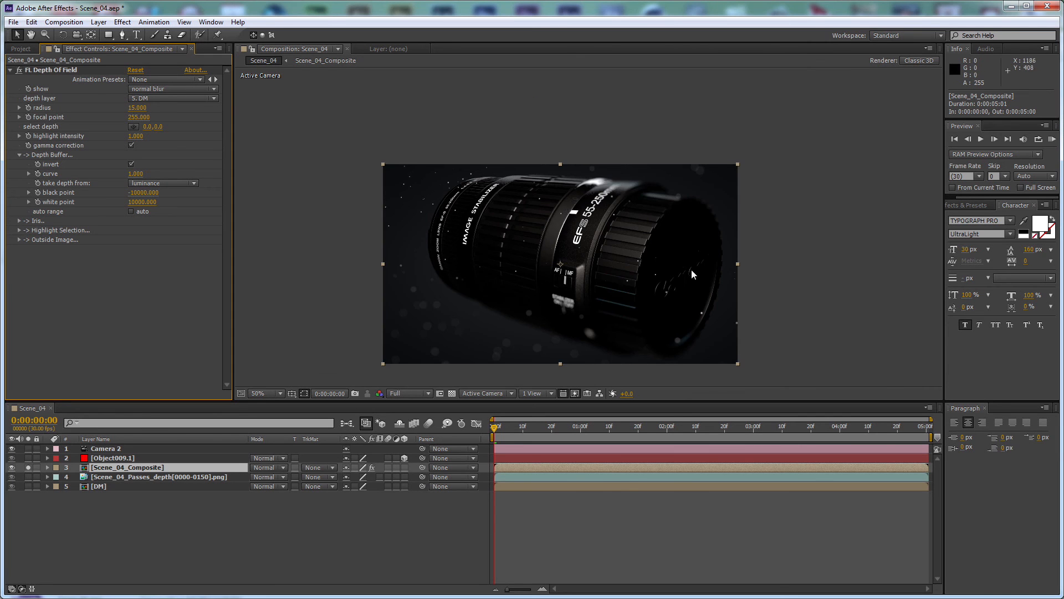
Step: Set the FL Depth Of Field radius to 5 on the Scene_04_Composite layer
{"action": "scroll", "coordinate": [599, 247], "scroll_direction": "up", "scroll_amount": 1}
{"action": "left_click", "coordinate": [136, 107]}
{"action": "key", "text": "Return"}
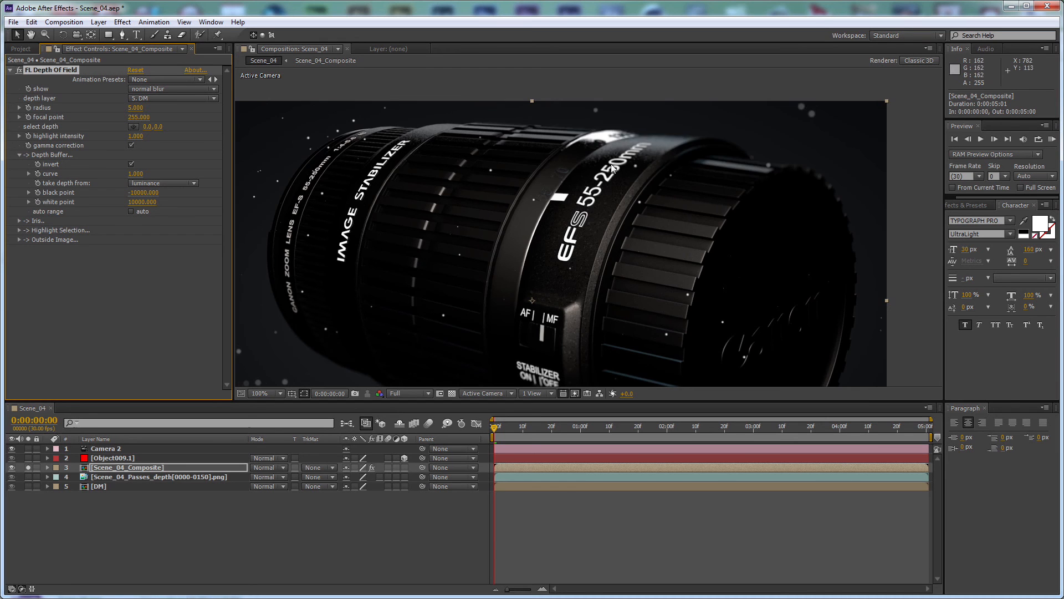
{"action": "scroll", "coordinate": [613, 167], "scroll_direction": "down", "scroll_amount": 1}
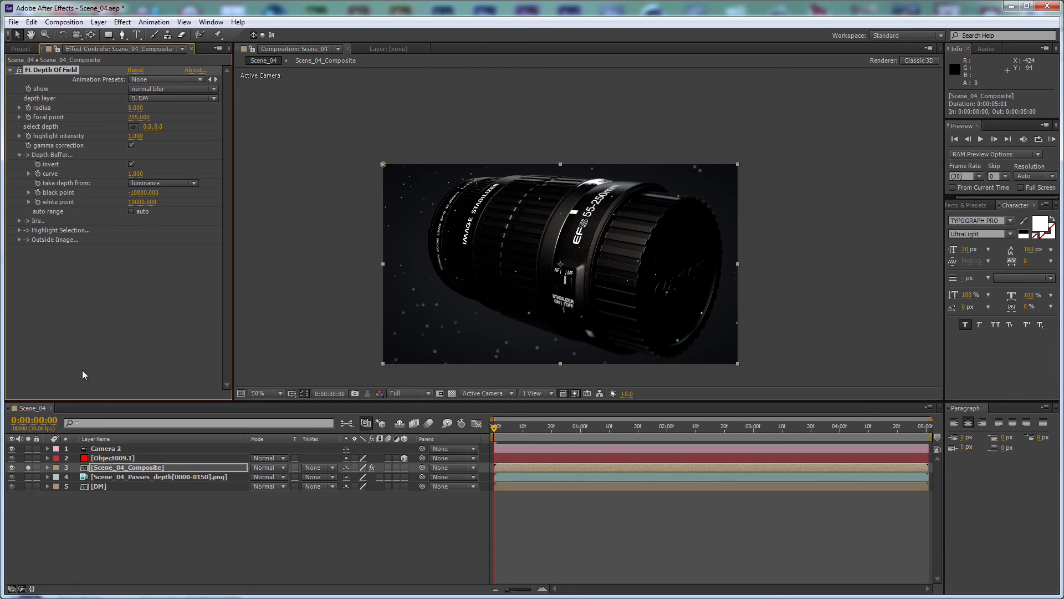
Step: Turn off solo for the Scene_04_Composite layer and check the blur along the lens body
{"action": "left_click", "coordinate": [28, 468]}
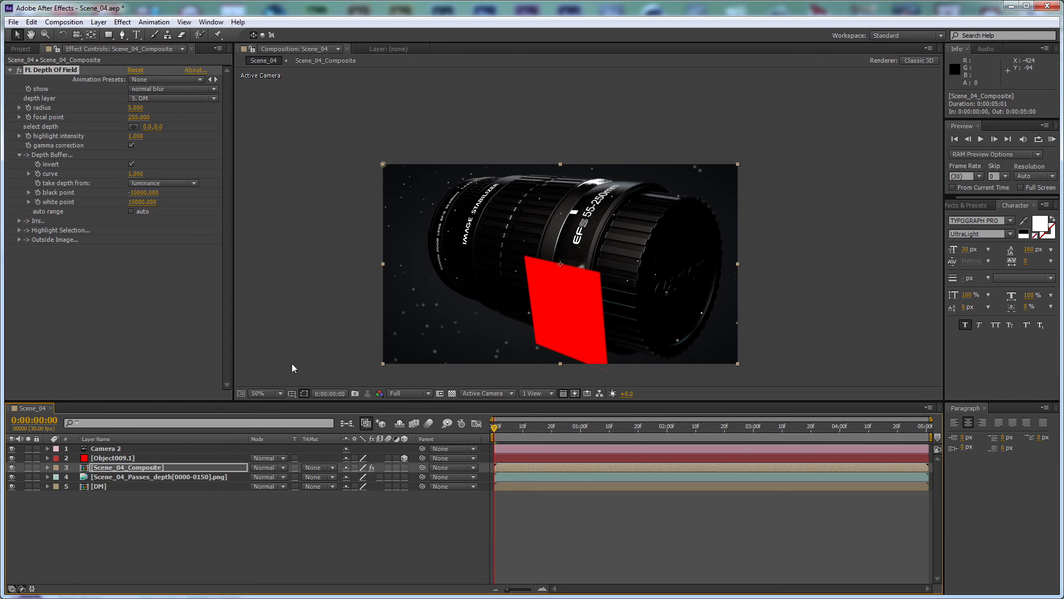
{"action": "left_click", "coordinate": [111, 469]}
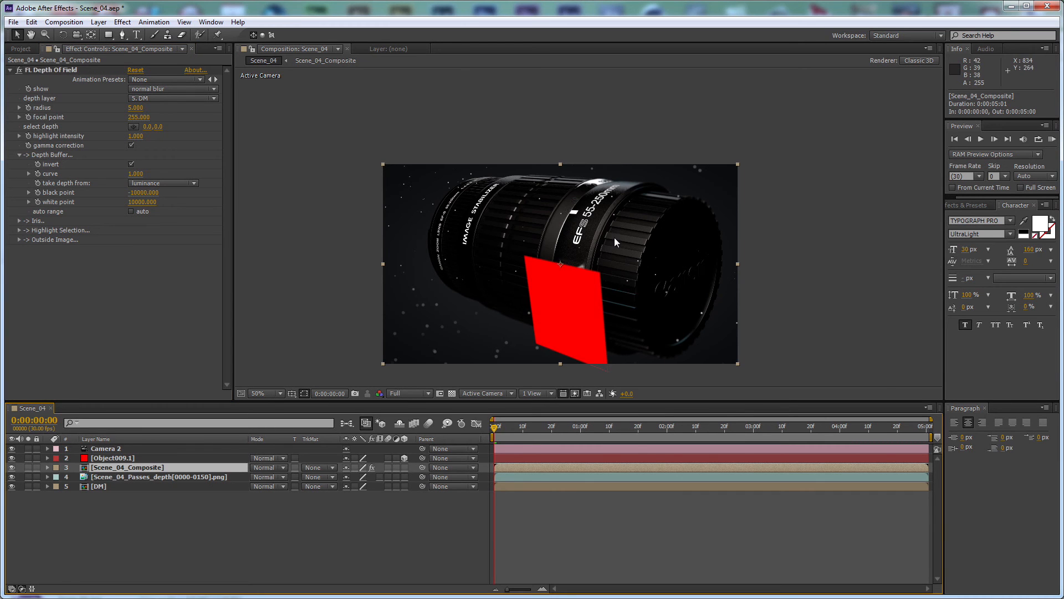
{"action": "scroll", "coordinate": [615, 238], "scroll_direction": "up", "scroll_amount": 2}
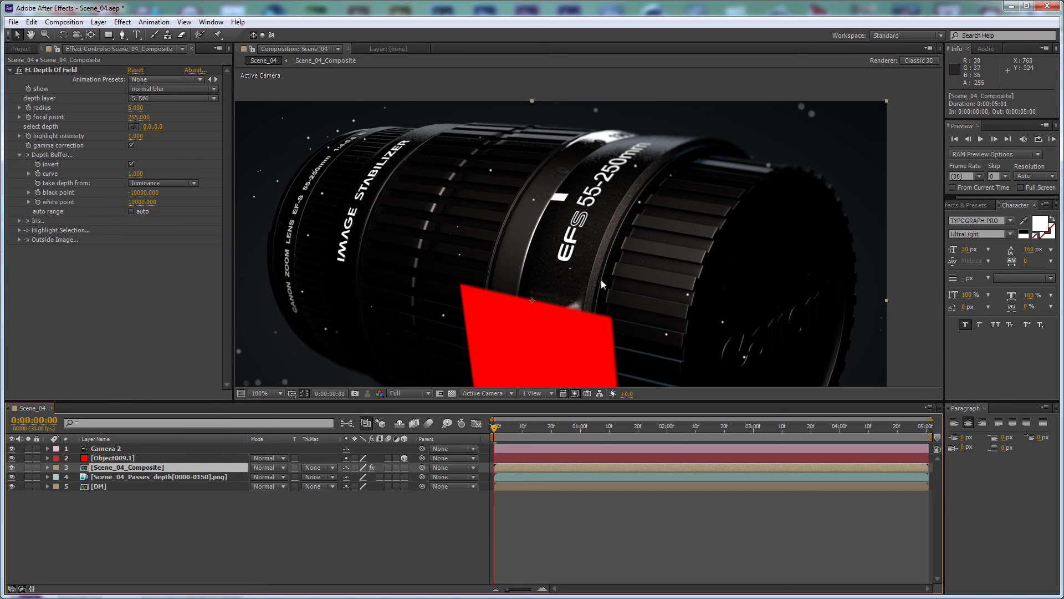
{"action": "scroll", "coordinate": [605, 271], "scroll_direction": "down", "scroll_amount": 2}
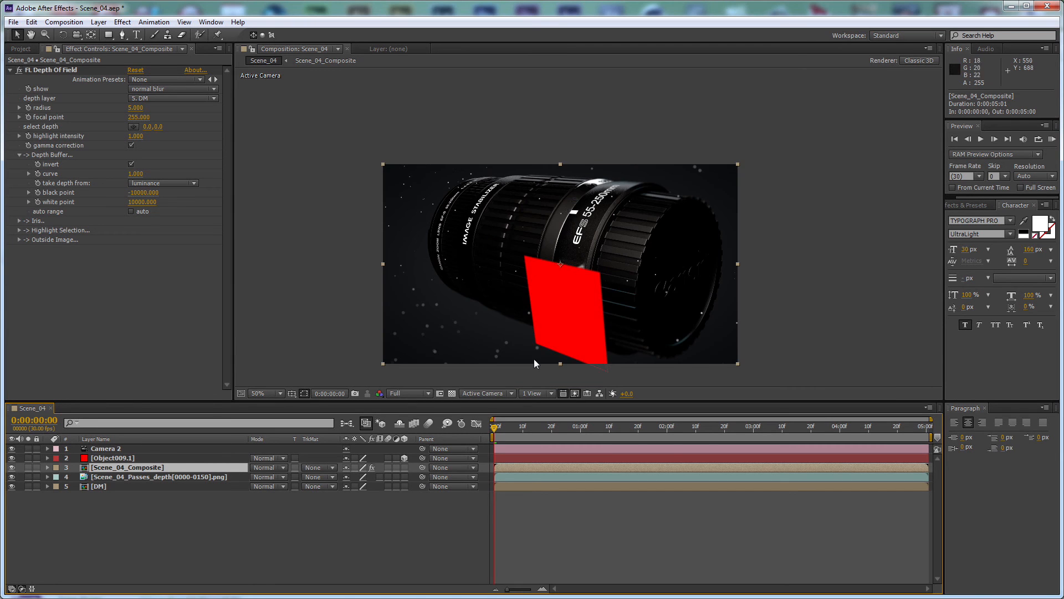
Step: Add a comp-size black solid named OF on top of the layer stack
{"action": "left_click", "coordinate": [444, 505]}
{"action": "key", "text": "ctrl+y"}
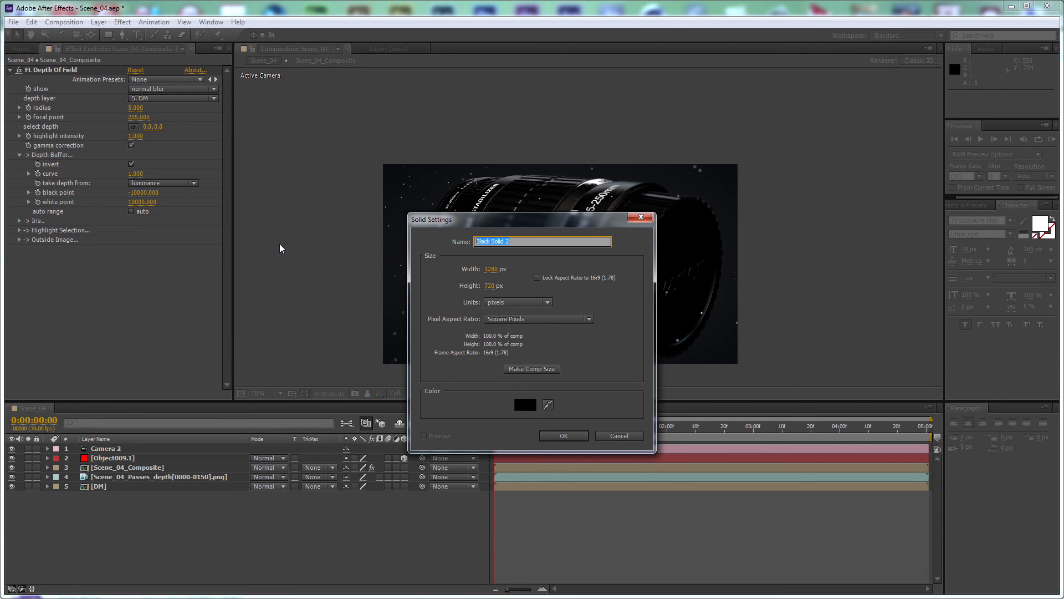
{"action": "type", "text": "OF"}
{"action": "key", "text": "Return"}
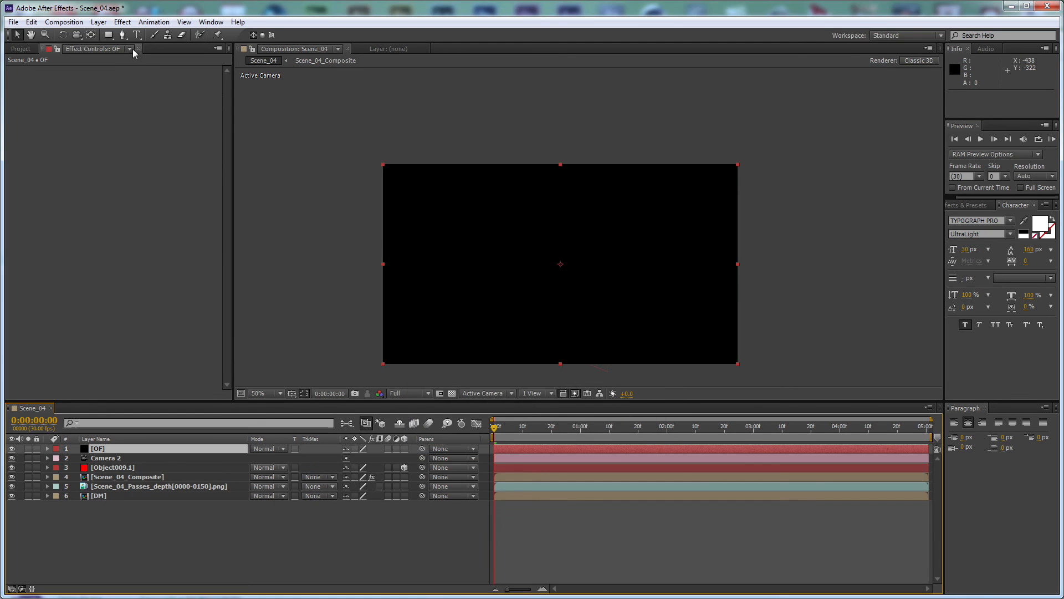
Step: Apply Optical Flares to the OF solid and load the FDA preset from the Conspiracy collection
{"action": "left_click", "coordinate": [122, 22]}
{"action": "mouse_move", "coordinate": [244, 587]}
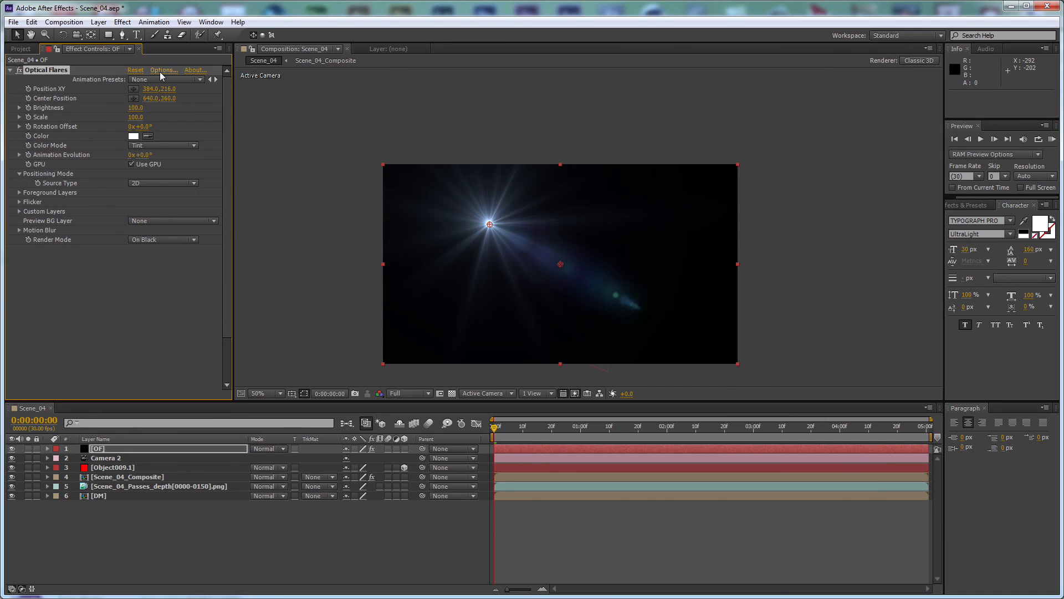
{"action": "left_click", "coordinate": [160, 71]}
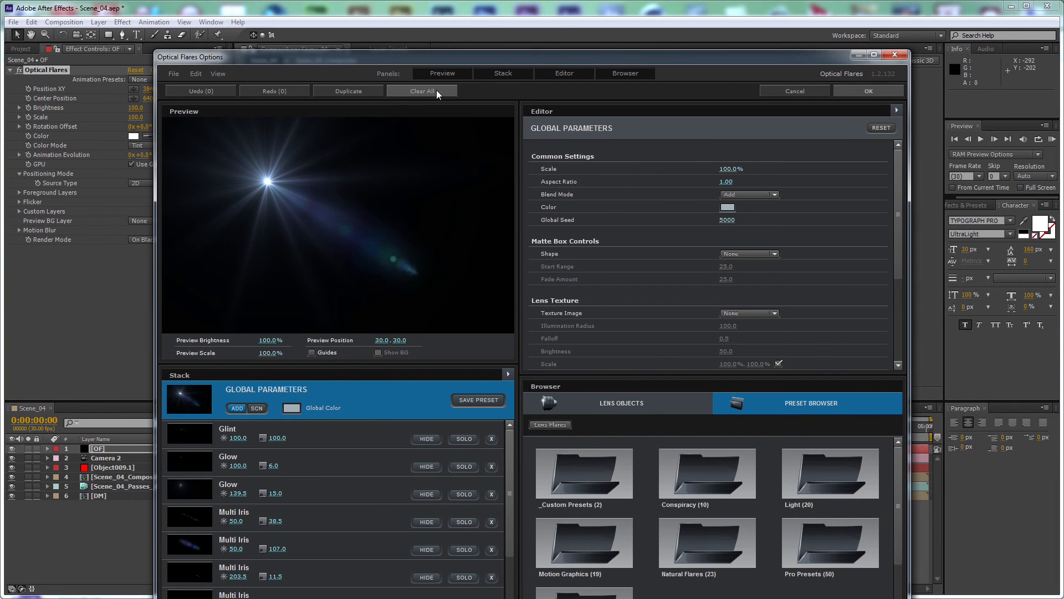
{"action": "double_click", "coordinate": [727, 477]}
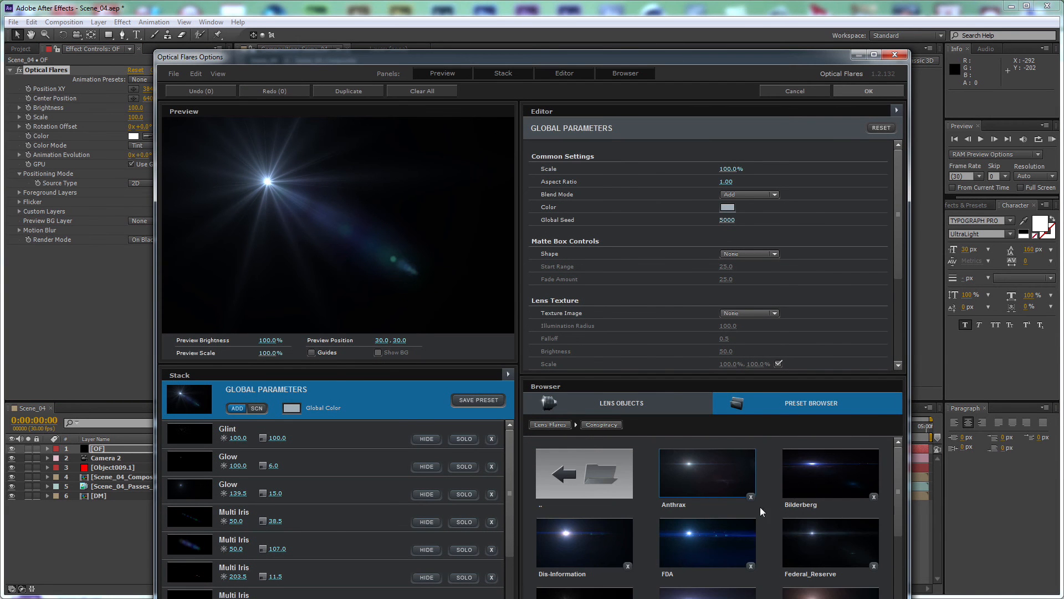
{"action": "left_click", "coordinate": [691, 533]}
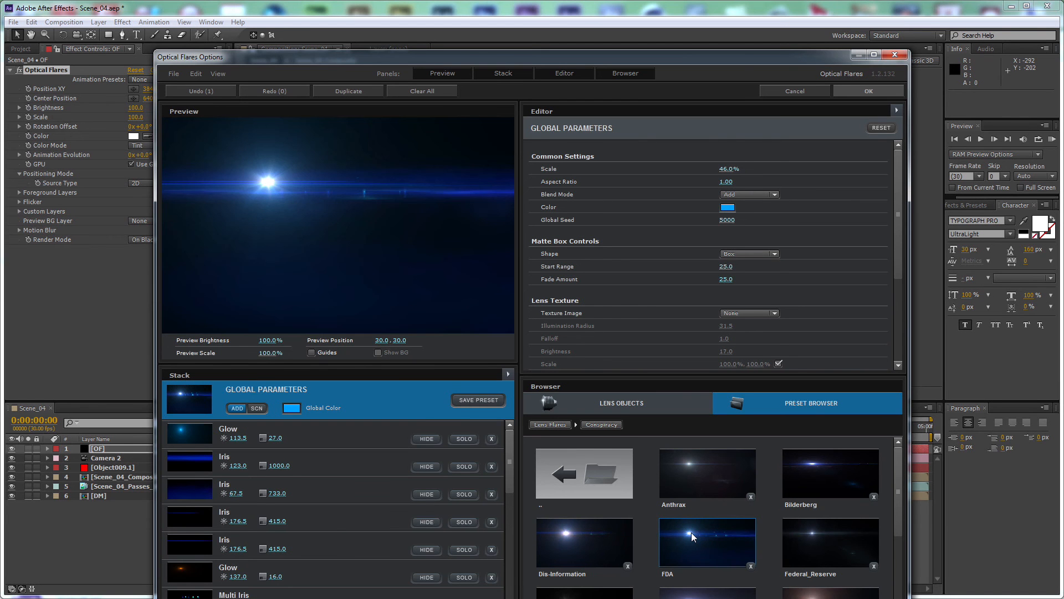
{"action": "left_click", "coordinate": [854, 91]}
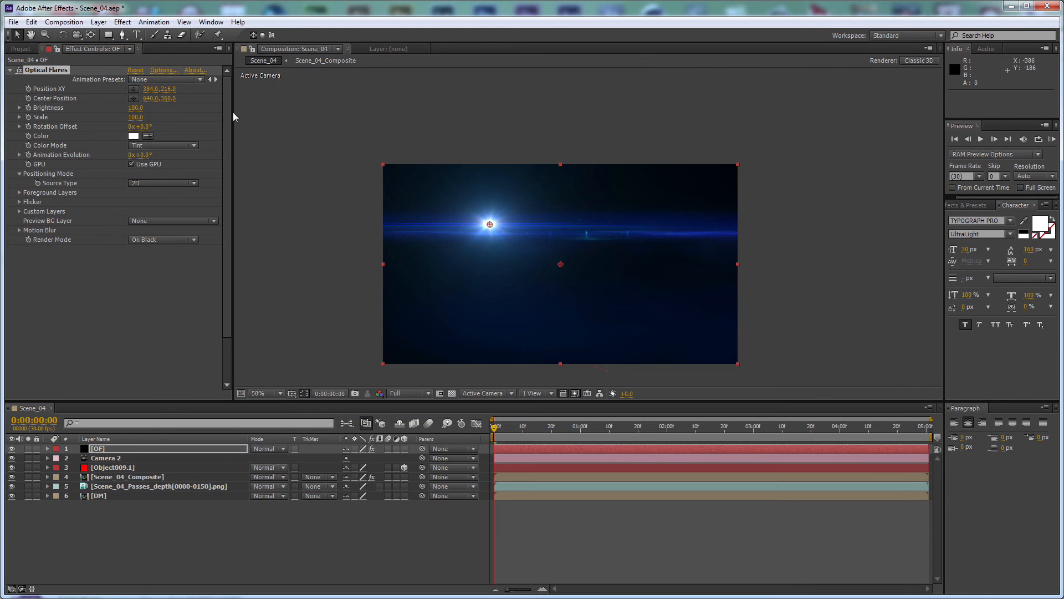
Step: Add a Tint effect to the OF layer and set Amount to Tint to 75%
{"action": "left_click", "coordinate": [123, 23]}
{"action": "mouse_move", "coordinate": [189, 125]}
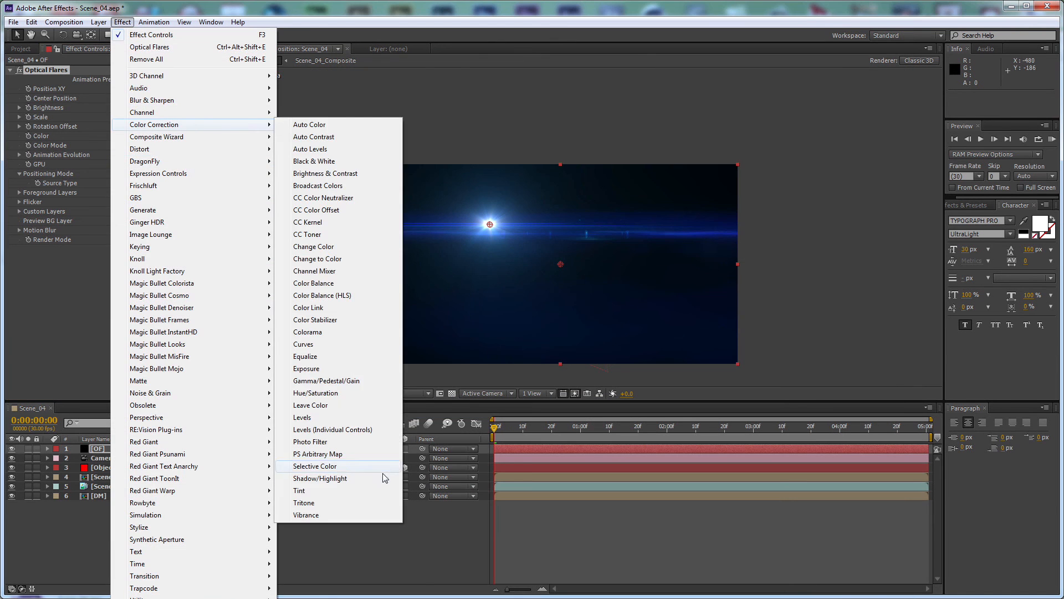
{"action": "left_click", "coordinate": [299, 491]}
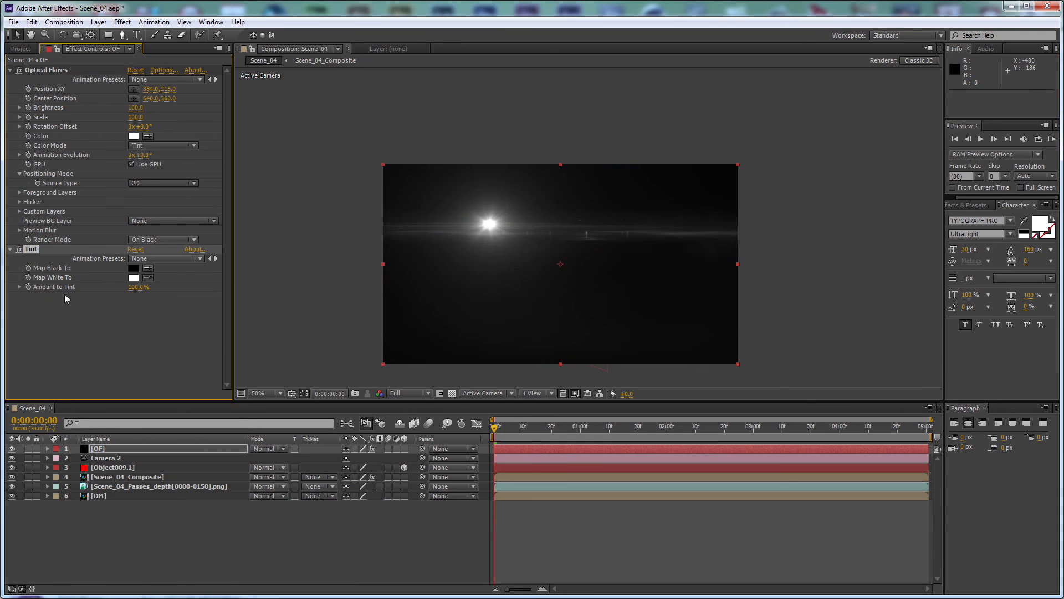
{"action": "left_click", "coordinate": [133, 287]}
{"action": "type", "text": "75"}
{"action": "key", "text": "Return"}
Step: Place the flare source just above the frame's top centre at about 642, -60 and set the OF layer's blending mode to Add
{"action": "left_click", "coordinate": [133, 89]}
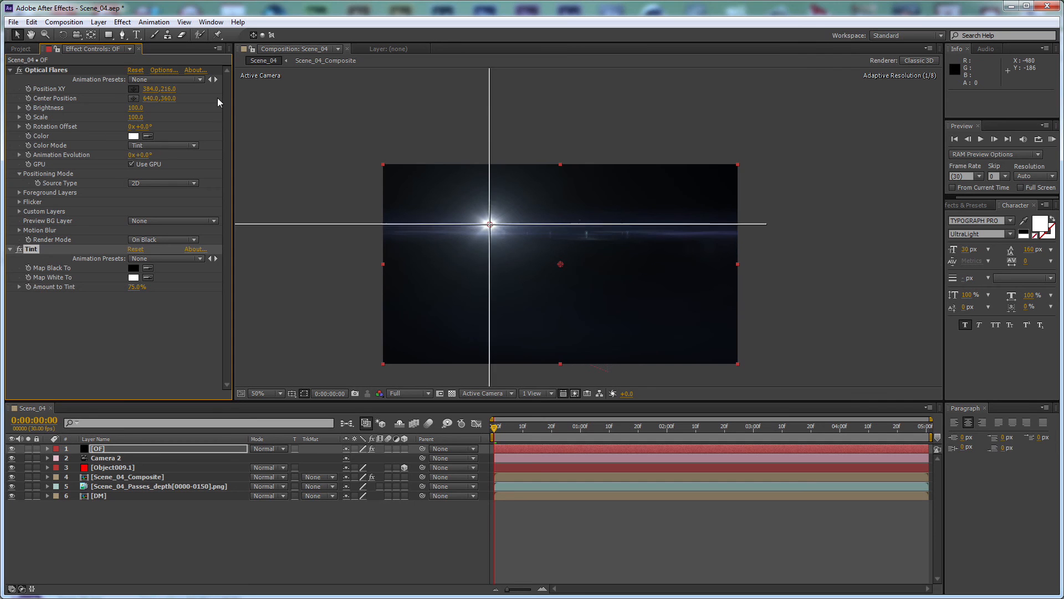
{"action": "left_click", "coordinate": [561, 157]}
{"action": "left_click_drag", "start_coordinate": [561, 156], "coordinate": [562, 150]}
{"action": "left_click", "coordinate": [268, 449]}
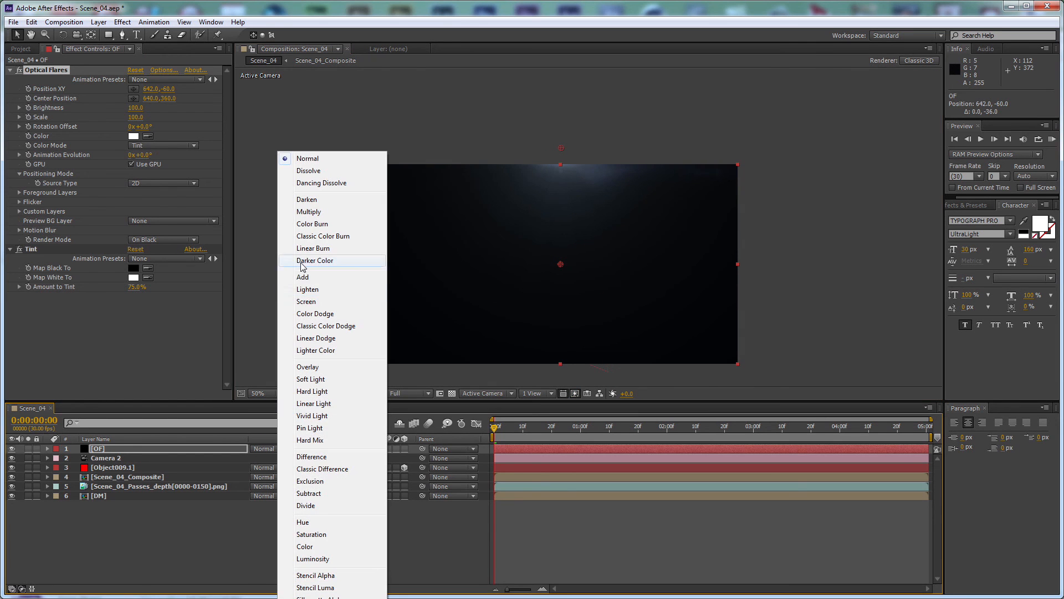
{"action": "left_click", "coordinate": [322, 277]}
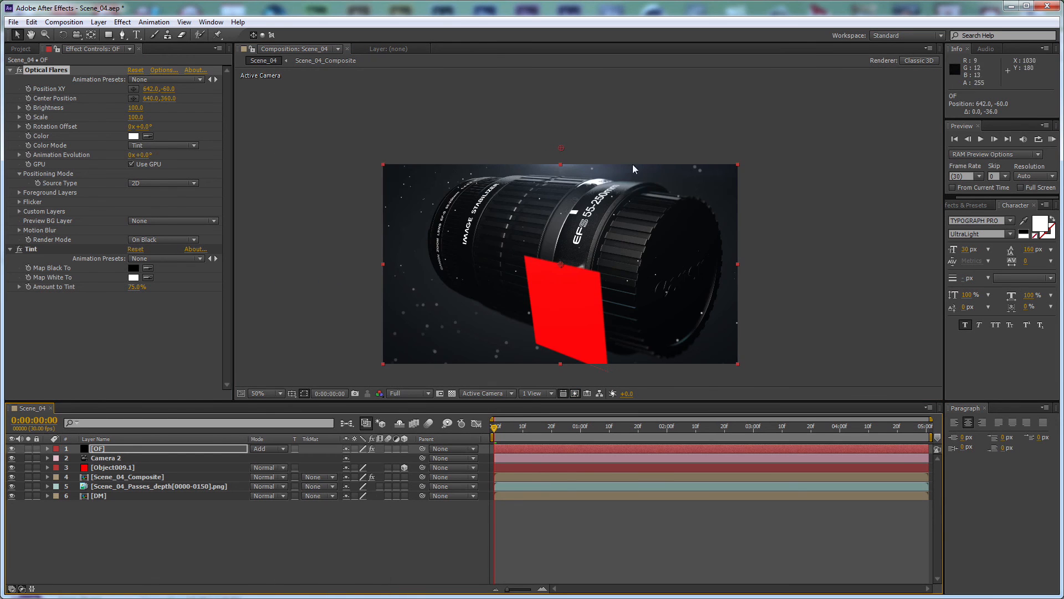
{"action": "key", "text": "slash"}
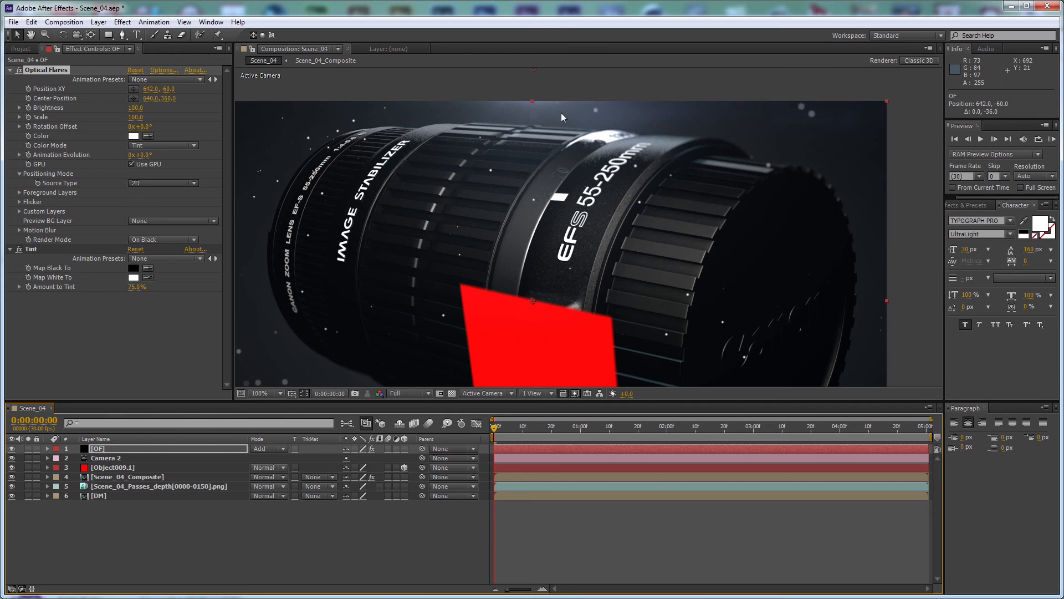
Step: Create an adjustment layer named CC and place it directly below the OF layer
{"action": "left_click", "coordinate": [397, 544]}
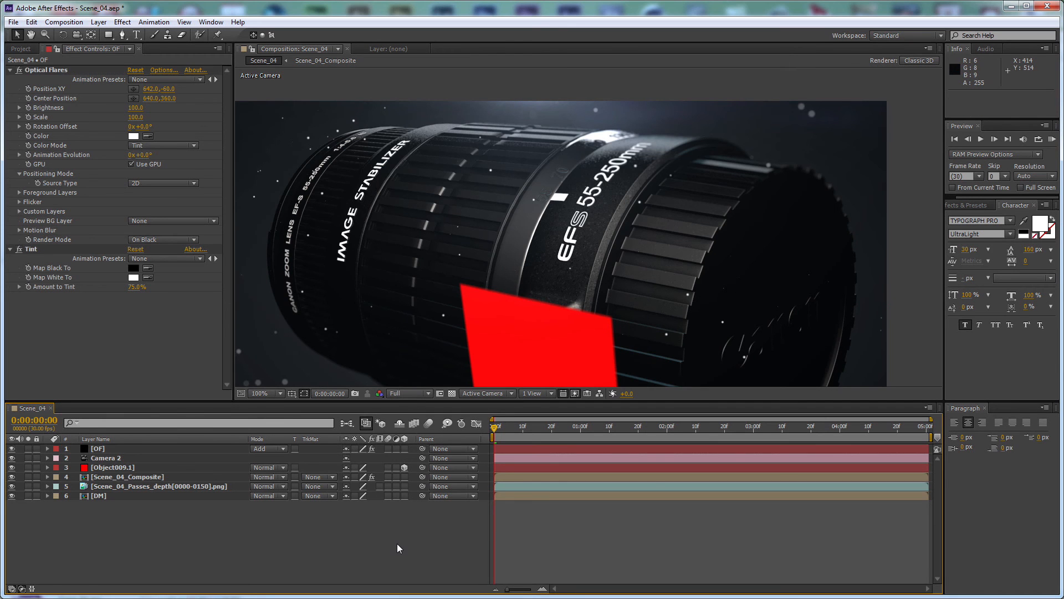
{"action": "key", "text": "ctrl+alt+y"}
{"action": "key", "text": "ctrl+shift+y"}
{"action": "type", "text": "CC"}
{"action": "left_click", "coordinate": [557, 448]}
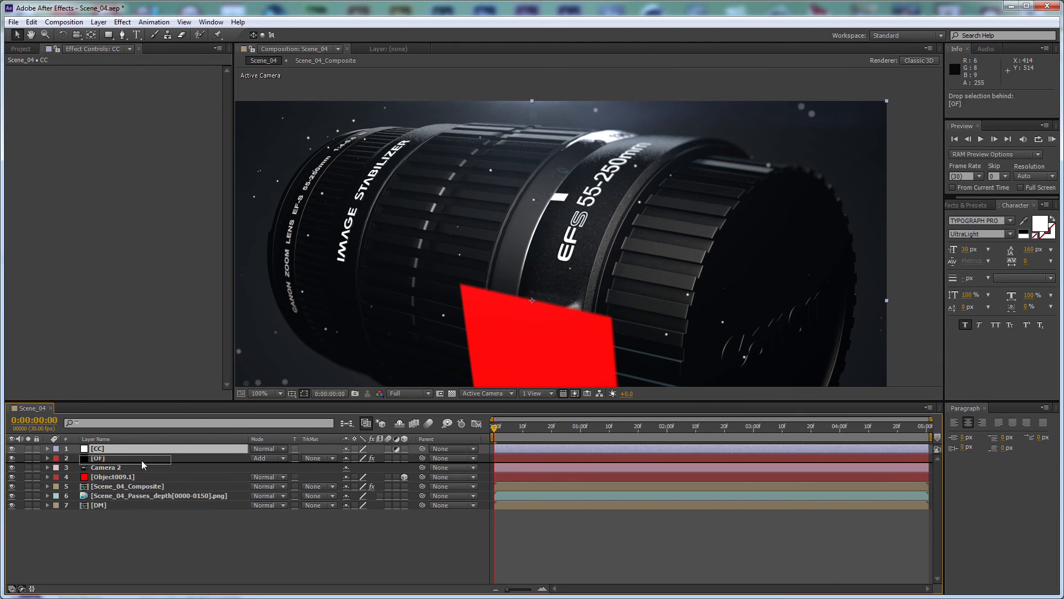
{"action": "key", "text": "ctrl+bracketleft"}
Step: Apply Curves to the CC layer and shape a gentle RGB S-curve with raised highlights and slightly lowered shadows
{"action": "left_click", "coordinate": [122, 22]}
{"action": "mouse_move", "coordinate": [209, 127]}
{"action": "left_click", "coordinate": [303, 345]}
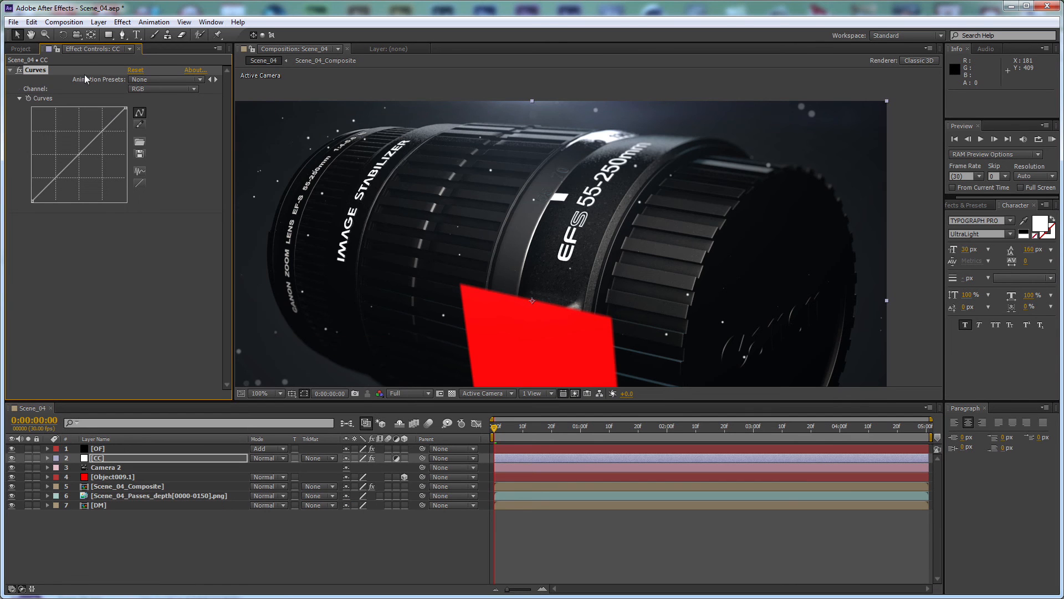
{"action": "left_click_drag", "start_coordinate": [104, 131], "coordinate": [101, 129]}
{"action": "left_click_drag", "start_coordinate": [61, 177], "coordinate": [57, 179]}
Step: Add a shadow point and a highlight point to the Blue channel curve on the CC layer
{"action": "left_click", "coordinate": [161, 88]}
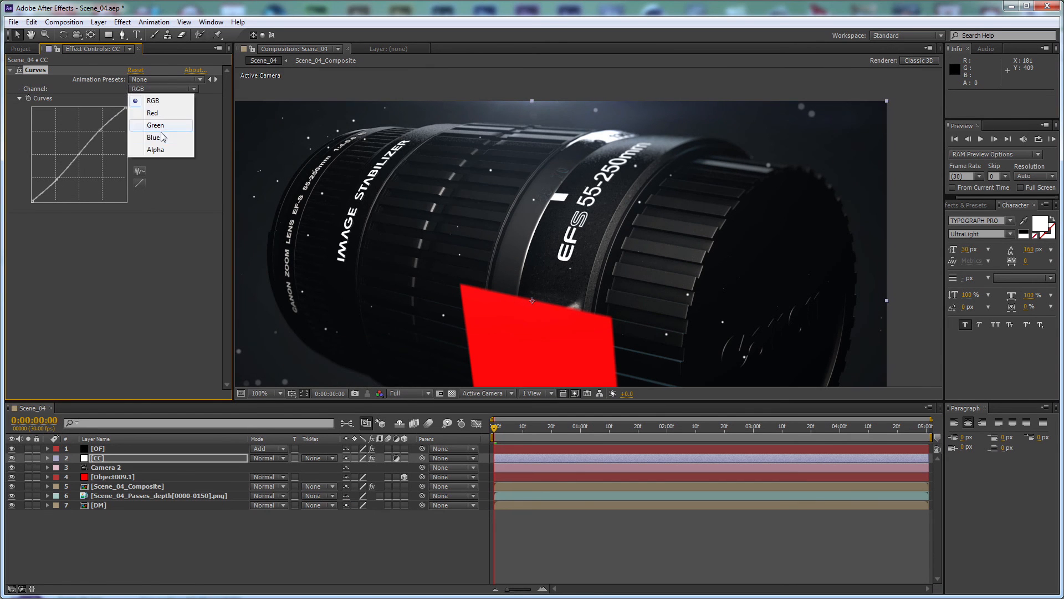
{"action": "left_click", "coordinate": [149, 138]}
{"action": "left_click", "coordinate": [55, 176]}
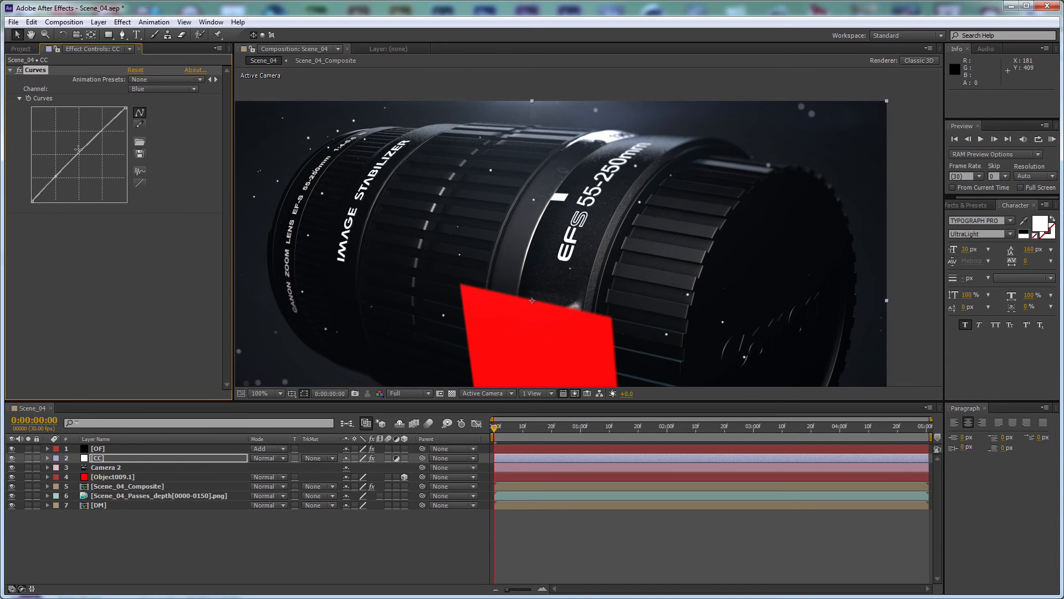
{"action": "left_click", "coordinate": [102, 130]}
Step: Add a Sharpen effect to the CC layer with a Sharpen Amount of 10
{"action": "left_click", "coordinate": [120, 23]}
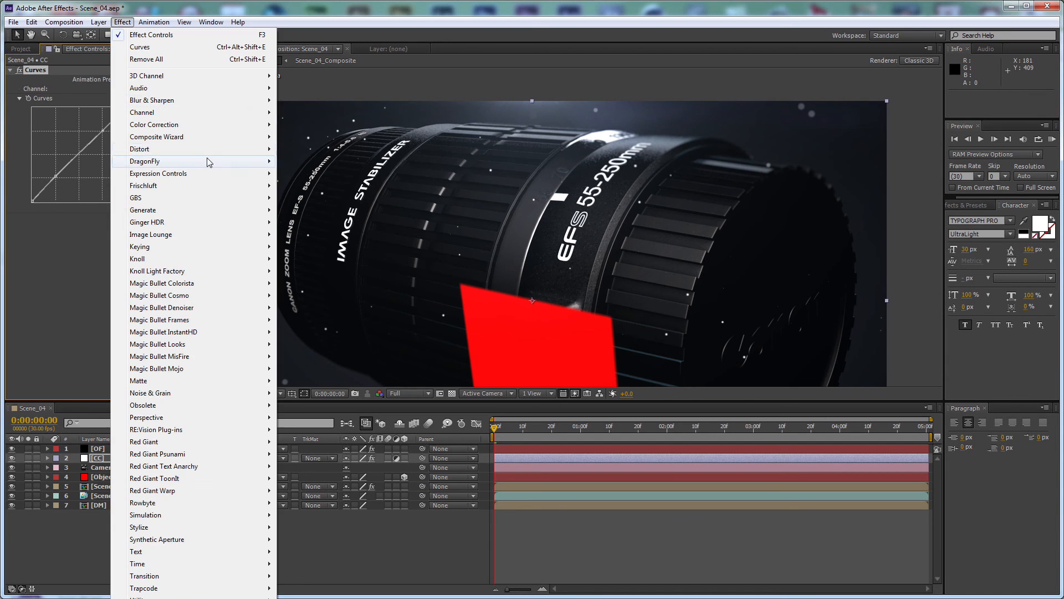
{"action": "mouse_move", "coordinate": [207, 101]}
{"action": "left_click", "coordinate": [308, 271]}
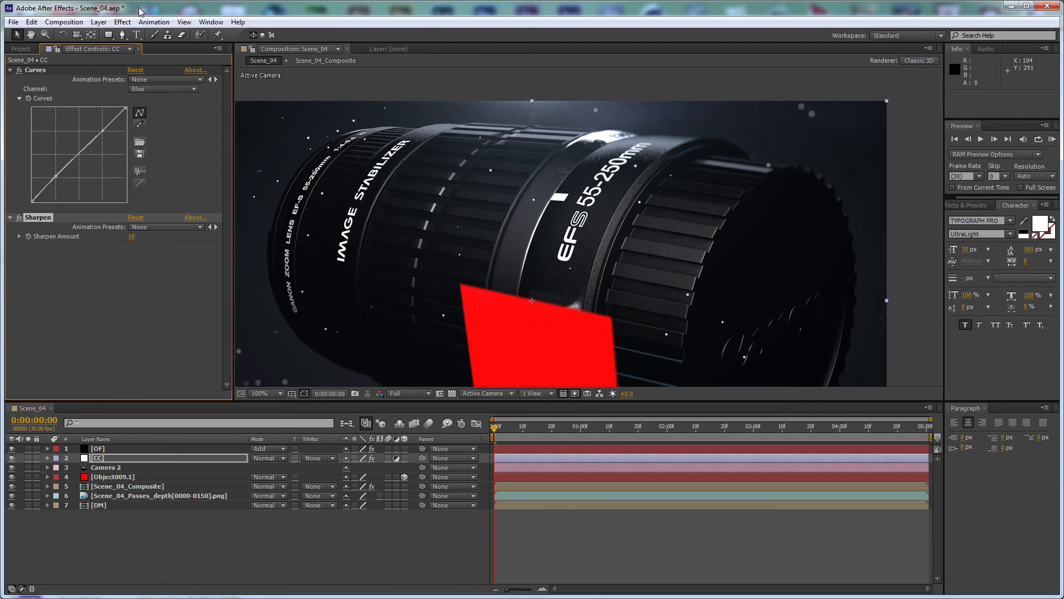
Step: Add a Noise effect to the CC layer with color noise off and the Amount of Noise set to 4%
{"action": "left_click", "coordinate": [122, 22]}
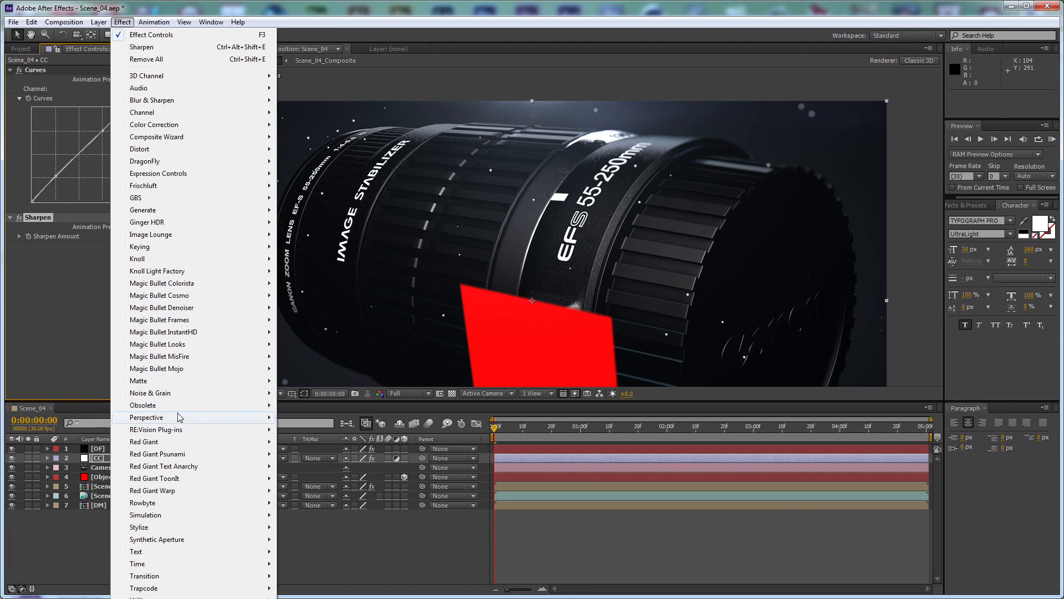
{"action": "mouse_move", "coordinate": [179, 394]}
{"action": "left_click", "coordinate": [301, 454]}
{"action": "left_click", "coordinate": [133, 274]}
{"action": "left_click", "coordinate": [135, 265]}
{"action": "type", "text": "4"}
{"action": "left_click", "coordinate": [157, 340]}
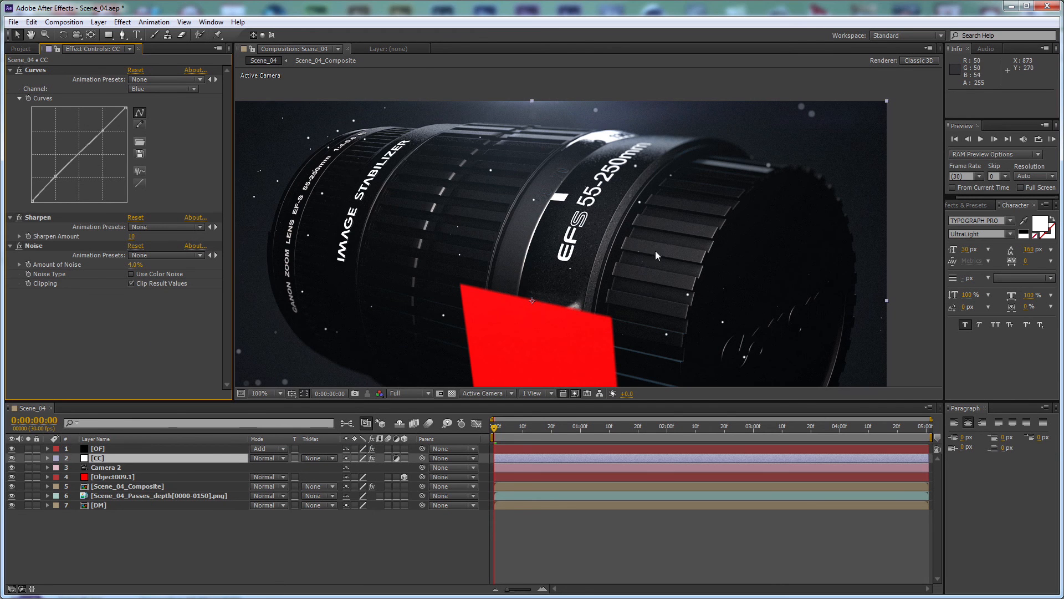
Step: Scrub the timeline to 0:00:02:00 to review the graded shot
{"action": "scroll", "coordinate": [686, 255], "scroll_direction": "down", "scroll_amount": 2}
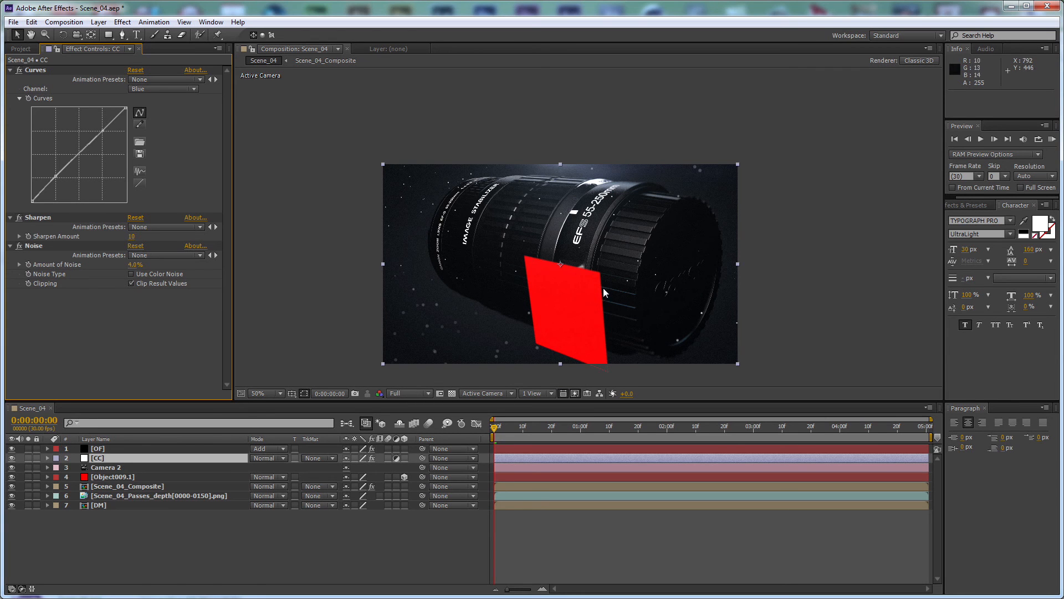
{"action": "left_click_drag", "start_coordinate": [617, 428], "coordinate": [668, 436]}
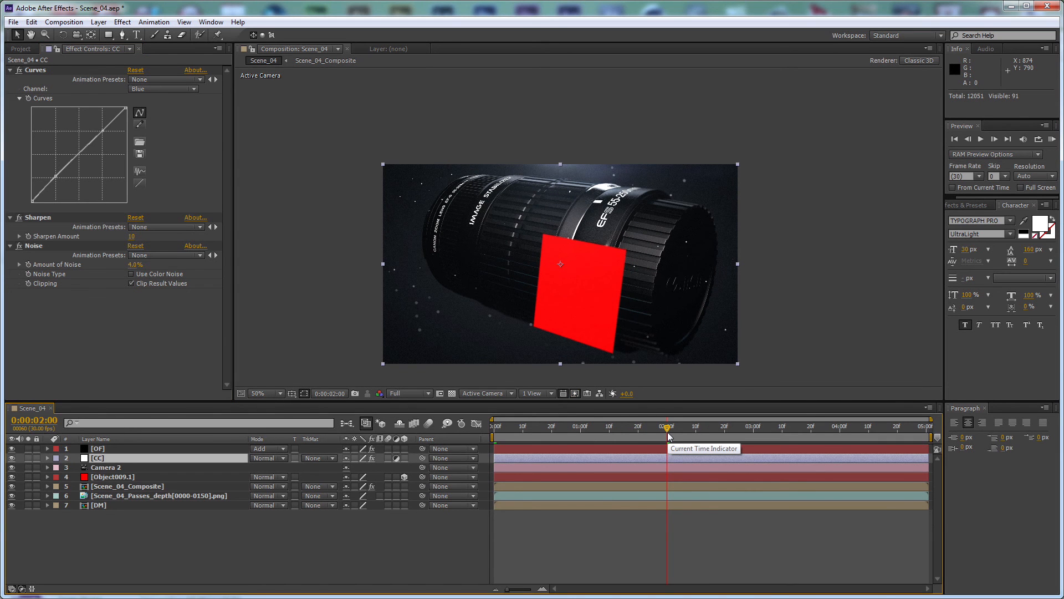
Step: Duplicate the Object009.1 solid, recolor the copy white and rename it Base
{"action": "left_click", "coordinate": [134, 478]}
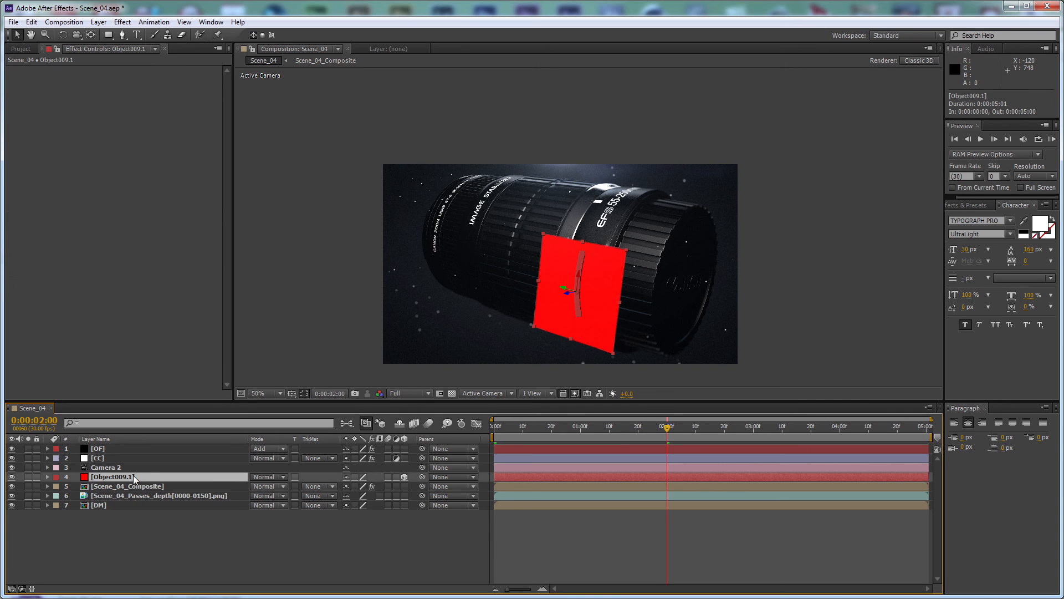
{"action": "key", "text": "ctrl+d"}
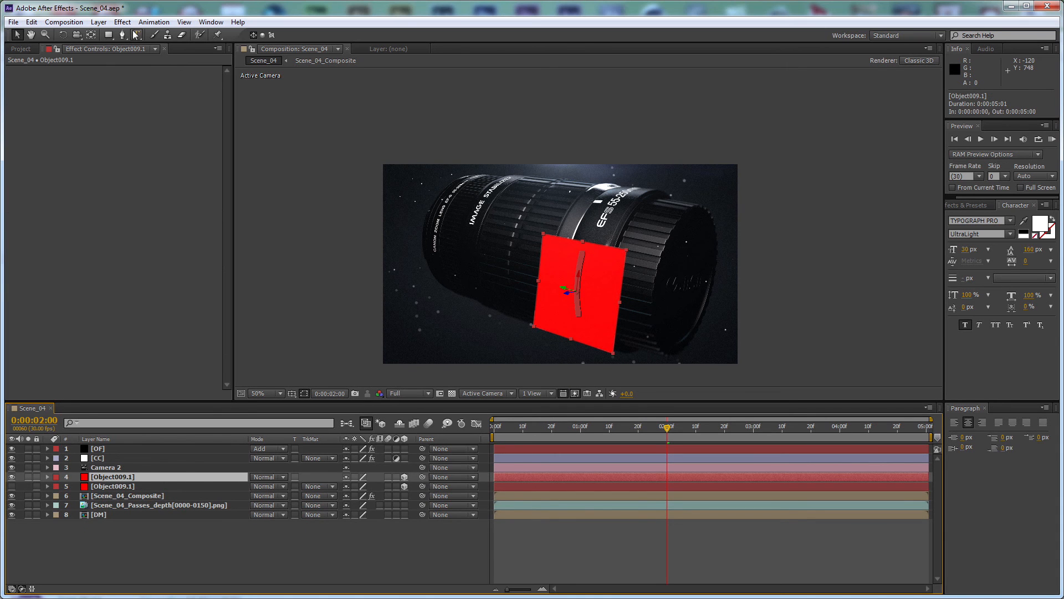
{"action": "key", "text": "ctrl+shift+y"}
{"action": "left_click", "coordinate": [524, 392]}
{"action": "left_click_drag", "start_coordinate": [475, 366], "coordinate": [400, 269]}
{"action": "left_click", "coordinate": [632, 270]}
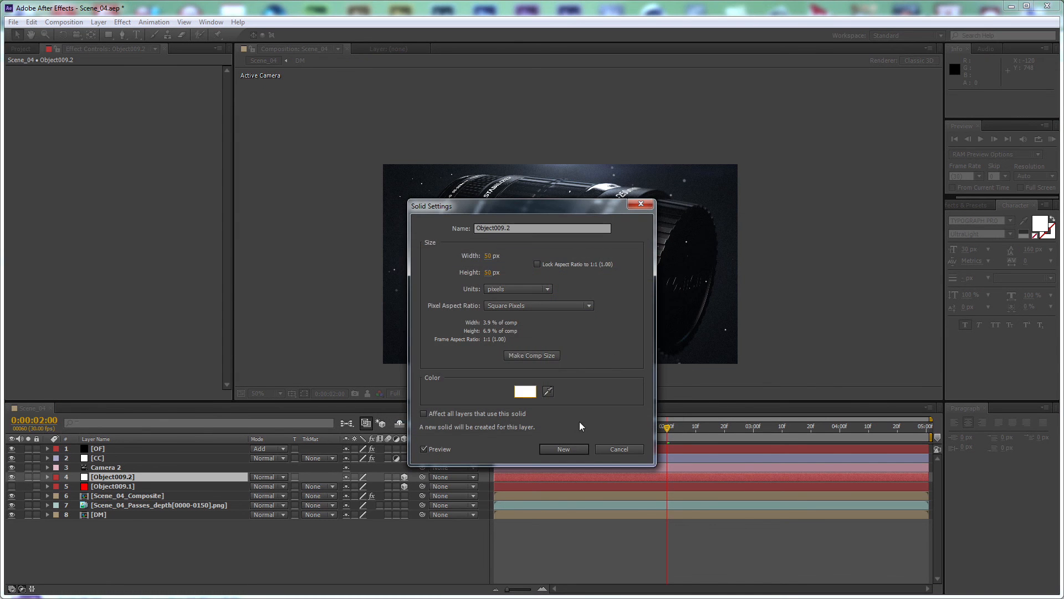
{"action": "left_click", "coordinate": [564, 449]}
{"action": "key", "text": "ctrl+shift+y"}
{"action": "type", "text": "Base"}
{"action": "left_click", "coordinate": [572, 446]}
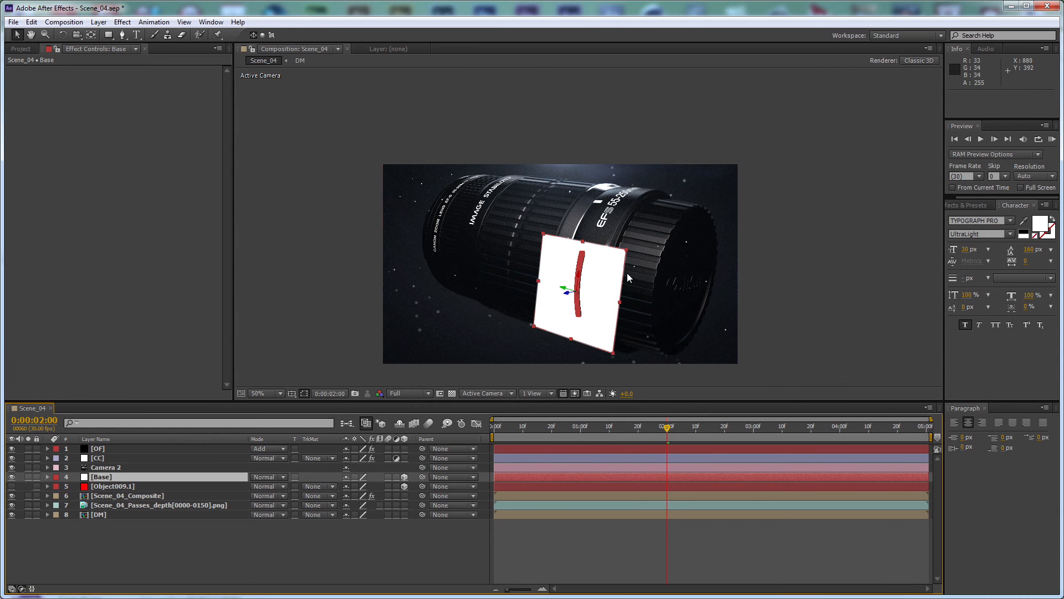
Step: Set the Base layer's scale to 50%
{"action": "key", "text": "s"}
{"action": "mouse_move", "coordinate": [393, 488]}
{"action": "left_mouse_down"}
{"action": "mouse_move", "coordinate": [349, 487]}
{"action": "mouse_move", "coordinate": [401, 488]}
{"action": "left_mouse_up"}
{"action": "type", "text": "50"}
{"action": "key", "text": "Return"}
Step: Add a Venetian Blinds effect to the Base layer with Transition Completion at 50%
{"action": "key", "text": "period"}
{"action": "left_click_drag", "start_coordinate": [605, 260], "coordinate": [600, 155]}
{"action": "left_click", "coordinate": [106, 37]}
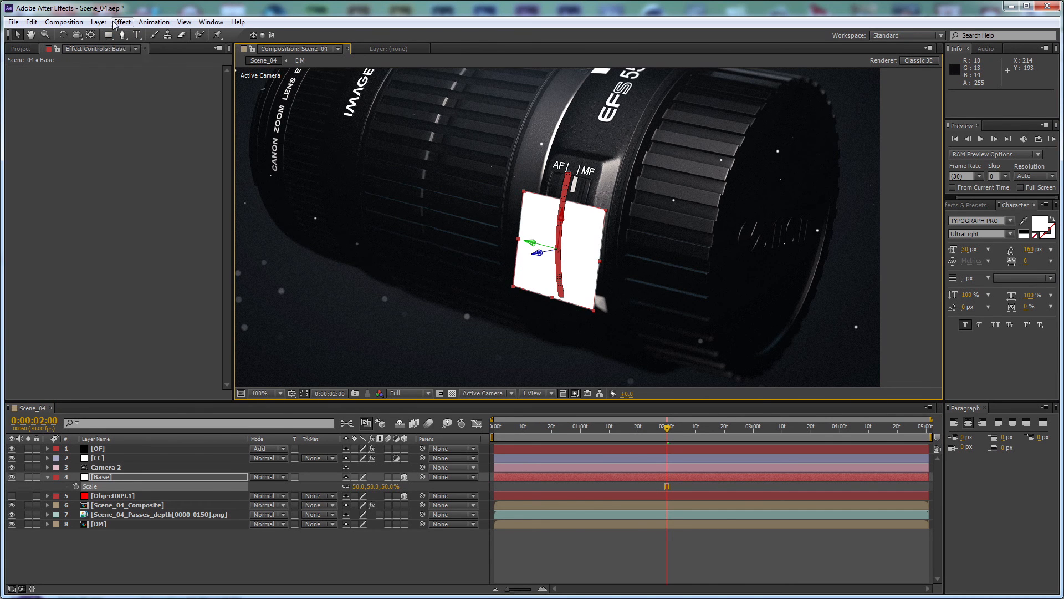
{"action": "left_click", "coordinate": [122, 23]}
{"action": "mouse_move", "coordinate": [199, 583]}
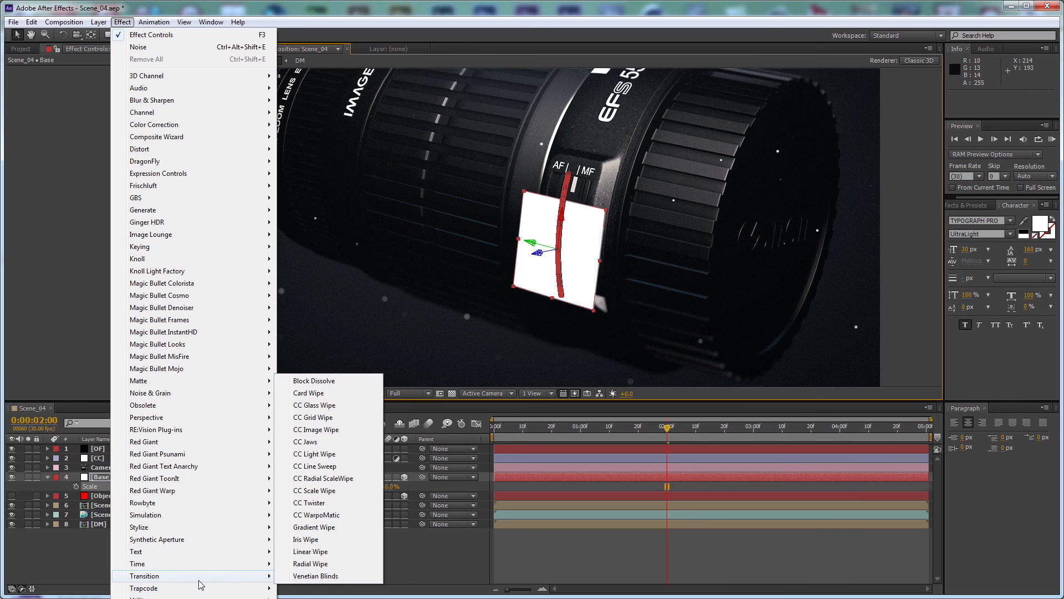
{"action": "left_click", "coordinate": [316, 576]}
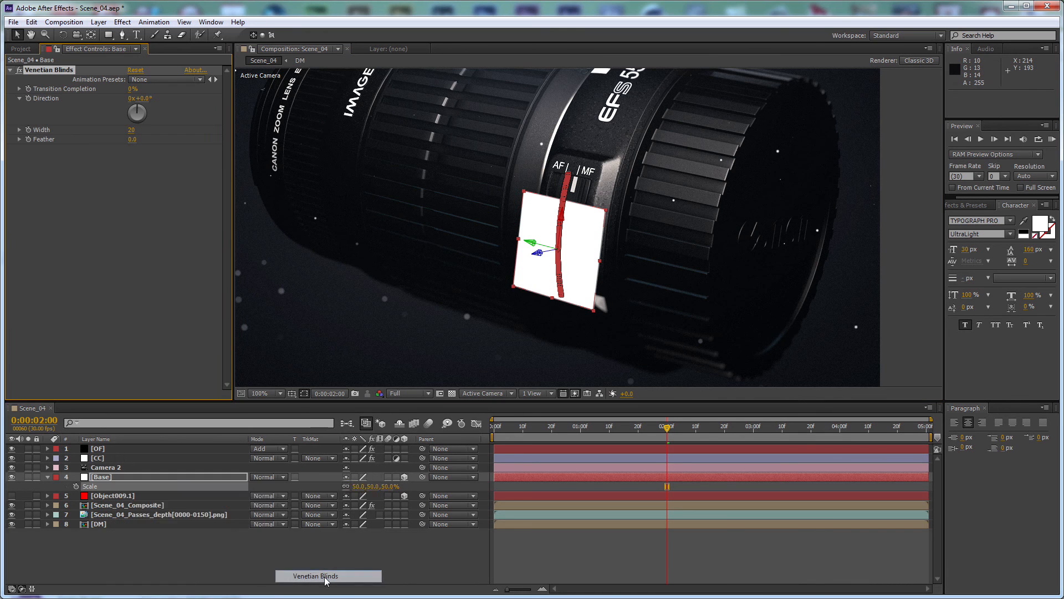
{"action": "left_click", "coordinate": [131, 90]}
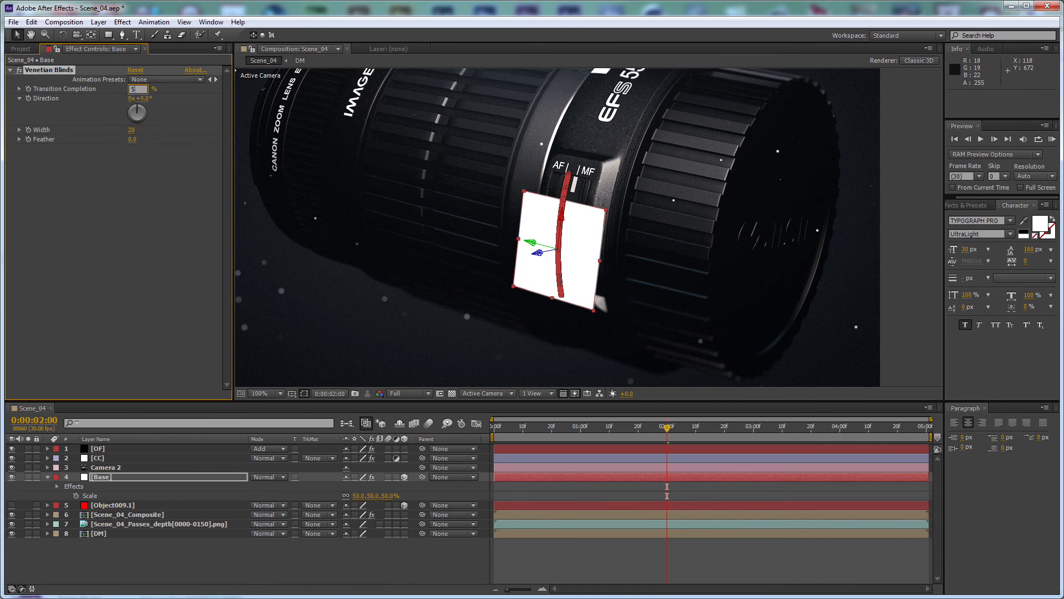
{"action": "type", "text": "50"}
{"action": "key", "text": "Return"}
Step: Set the Venetian Blinds width to 5 and its direction to 45° on the Base layer
{"action": "left_click", "coordinate": [132, 131]}
{"action": "type", "text": "1"}
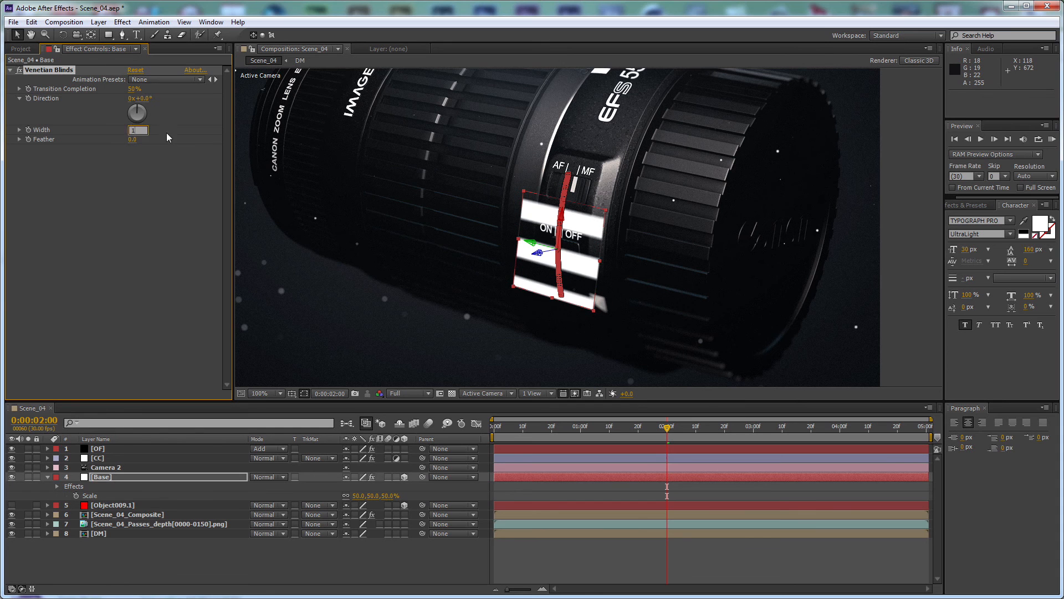
{"action": "key", "text": "BackSpace"}
{"action": "type", "text": "5"}
{"action": "left_click", "coordinate": [159, 131]}
{"action": "left_click", "coordinate": [142, 98]}
{"action": "type", "text": "45"}
{"action": "left_click", "coordinate": [181, 103]}
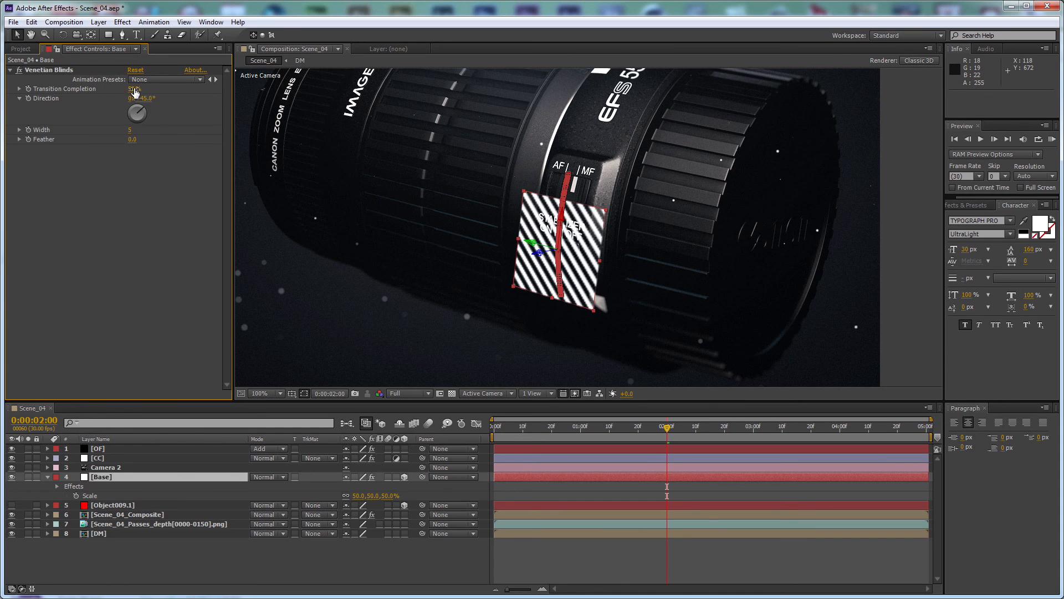
Step: Turn on continuous rasterization for the Base layer and set its Venetian Blinds width to 10
{"action": "left_click", "coordinate": [355, 476]}
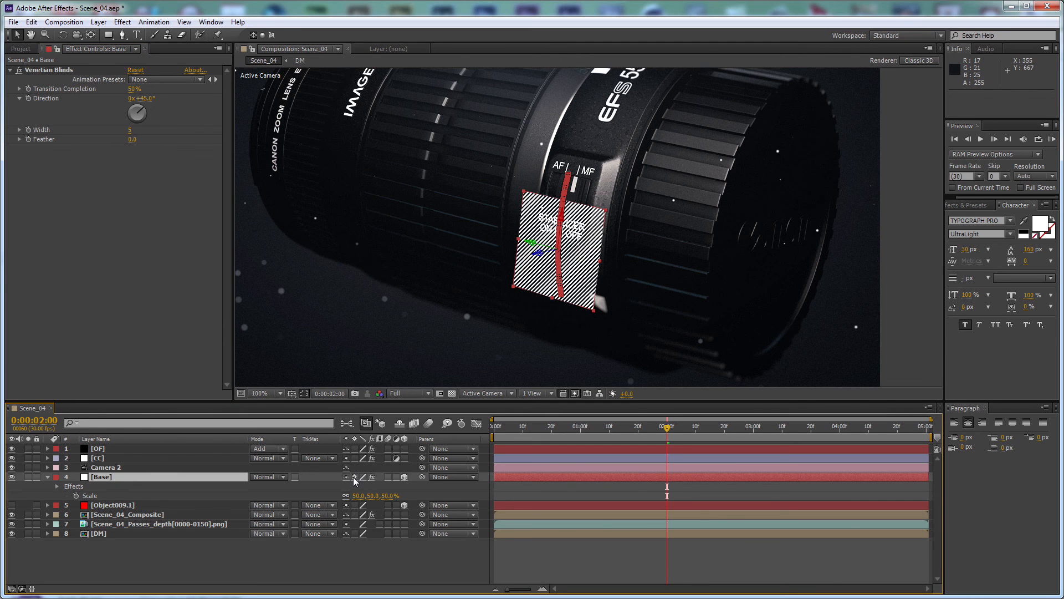
{"action": "scroll", "coordinate": [585, 226], "scroll_direction": "up", "scroll_amount": 2}
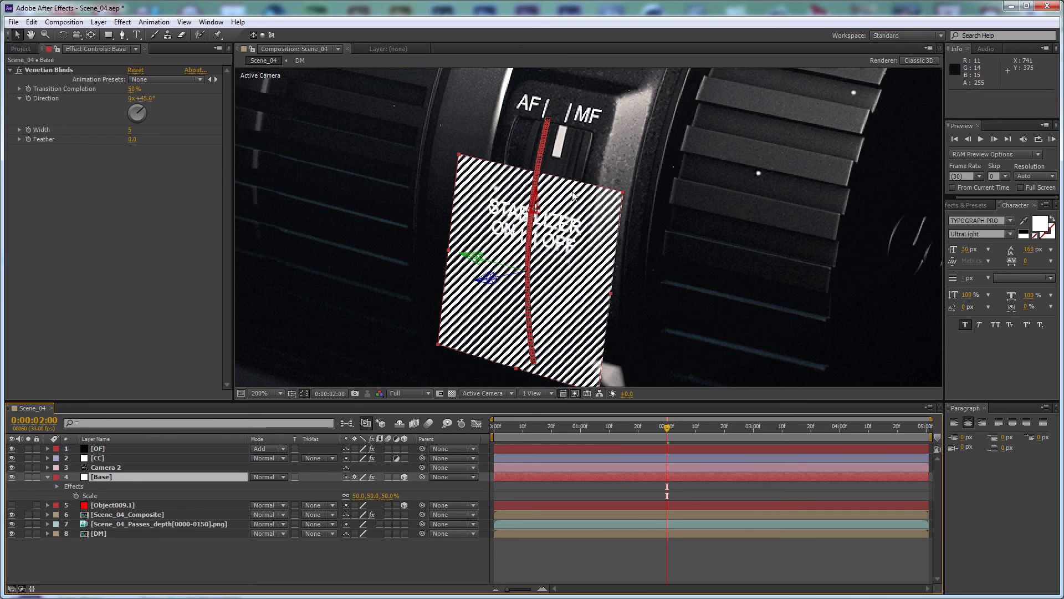
{"action": "left_click_drag", "start_coordinate": [576, 185], "coordinate": [579, 135]}
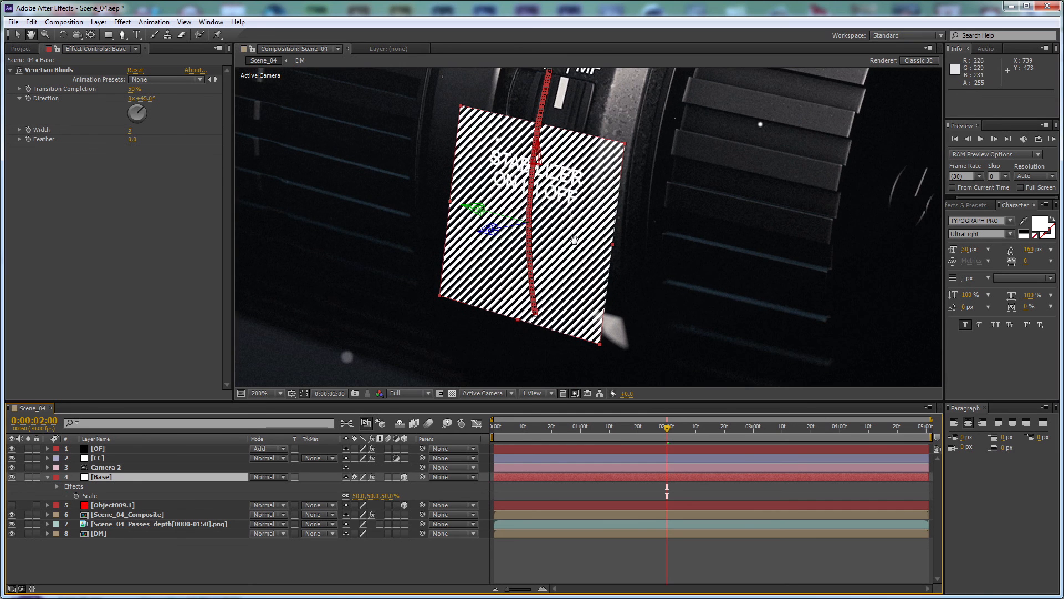
{"action": "left_click", "coordinate": [132, 131]}
{"action": "type", "text": "10"}
{"action": "key", "text": "Return"}
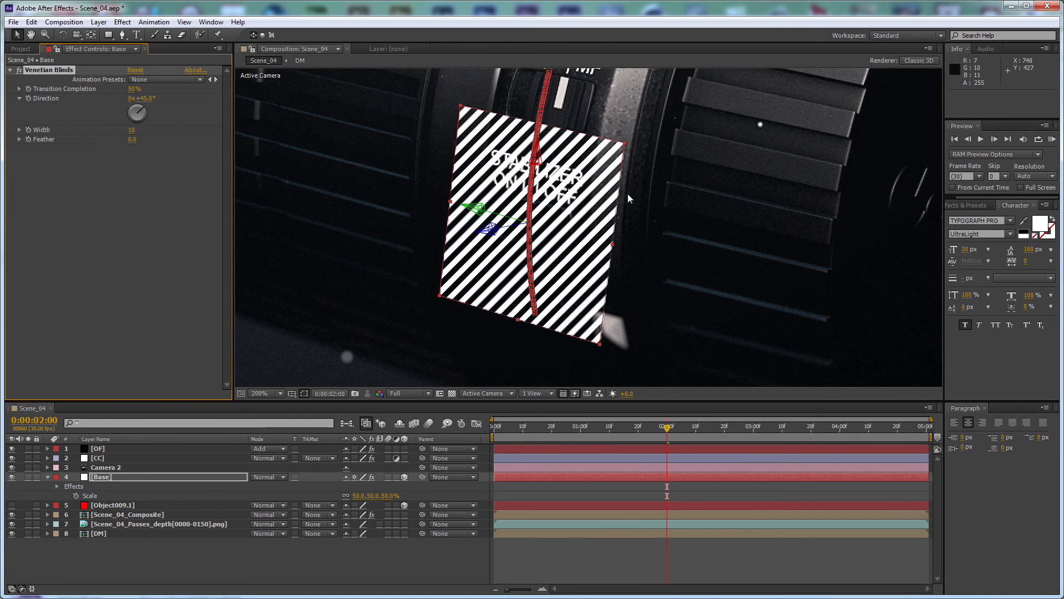
{"action": "scroll", "coordinate": [552, 204], "scroll_direction": "down", "scroll_amount": 2}
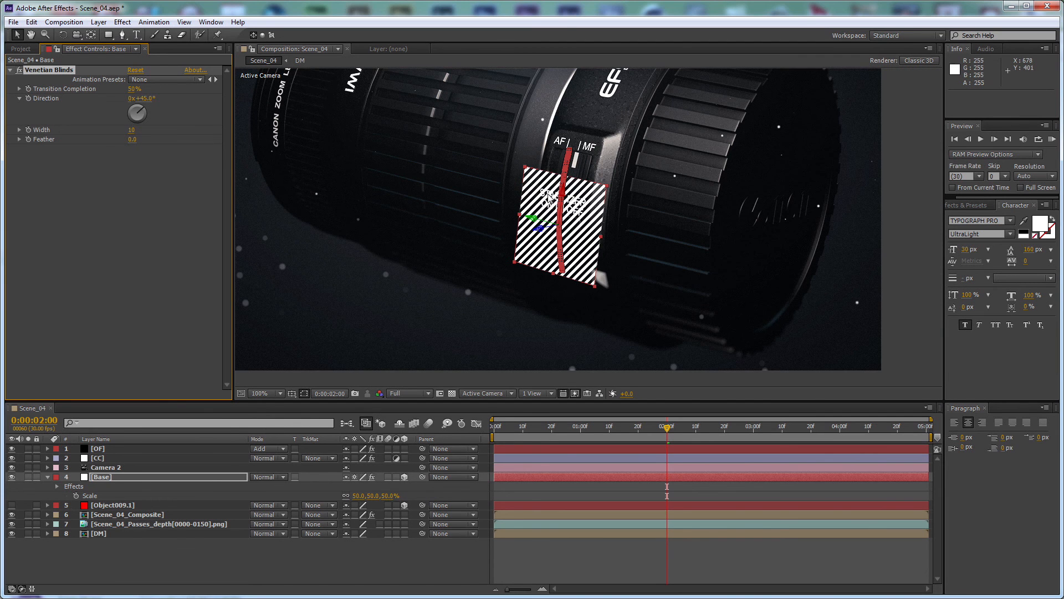
{"action": "left_click", "coordinate": [355, 477]}
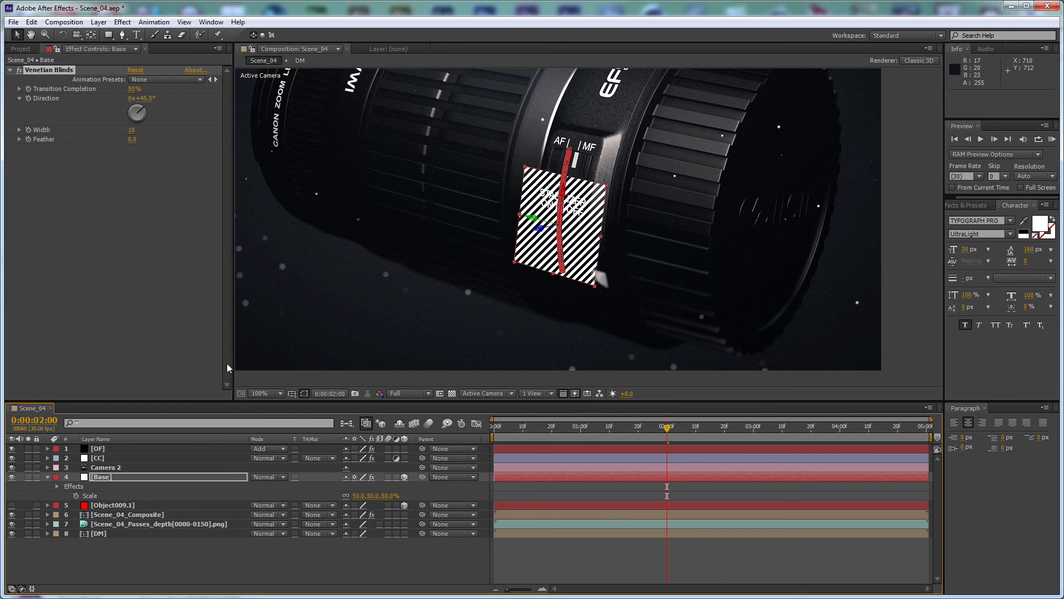
Step: Set the Base layer's opacity to 25%
{"action": "key", "text": "t"}
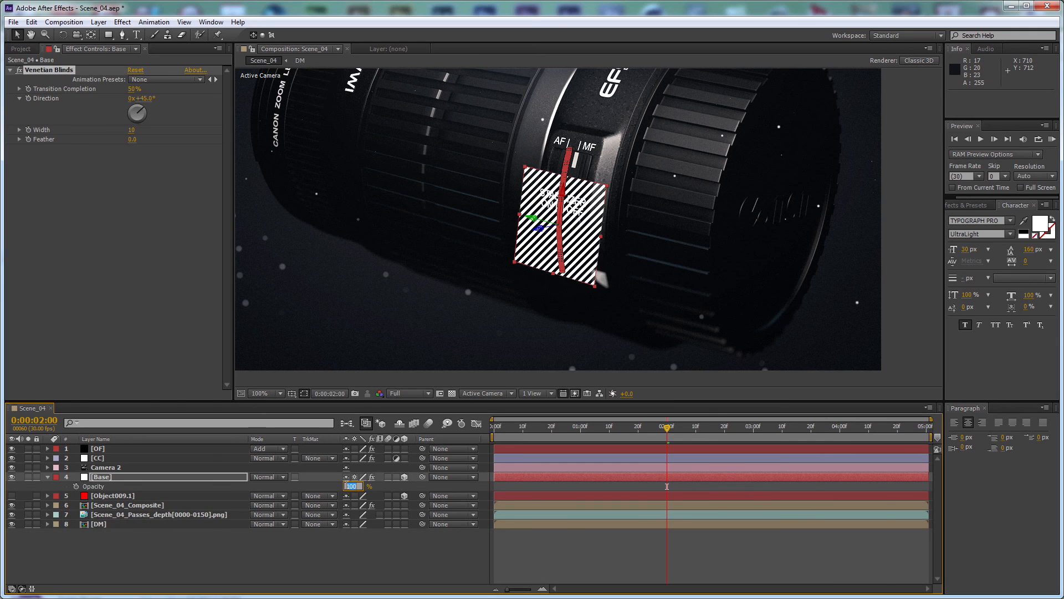
{"action": "left_click", "coordinate": [350, 486]}
{"action": "type", "text": "50"}
{"action": "key", "text": "Return"}
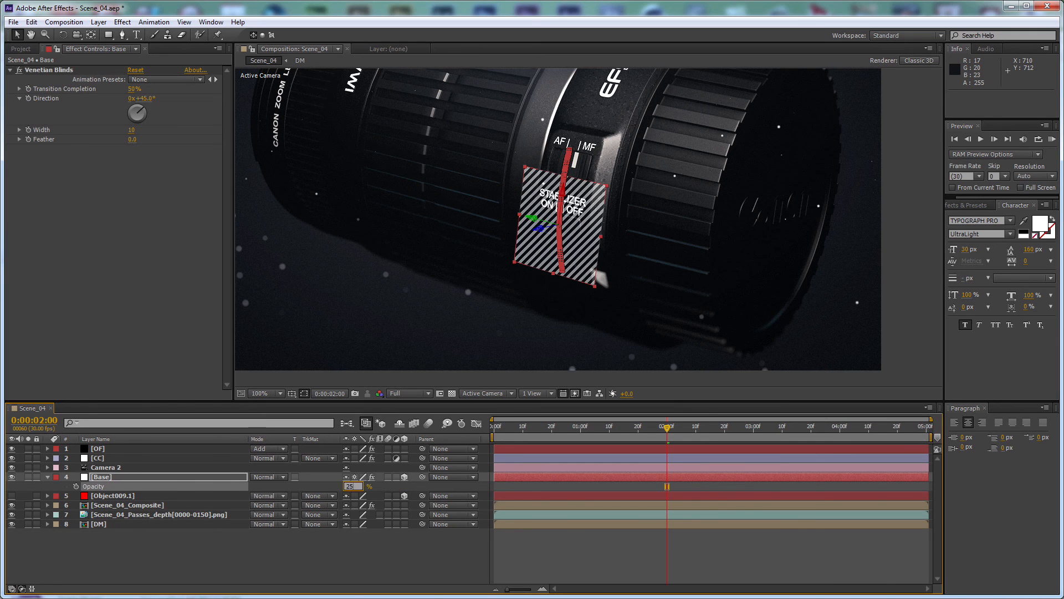
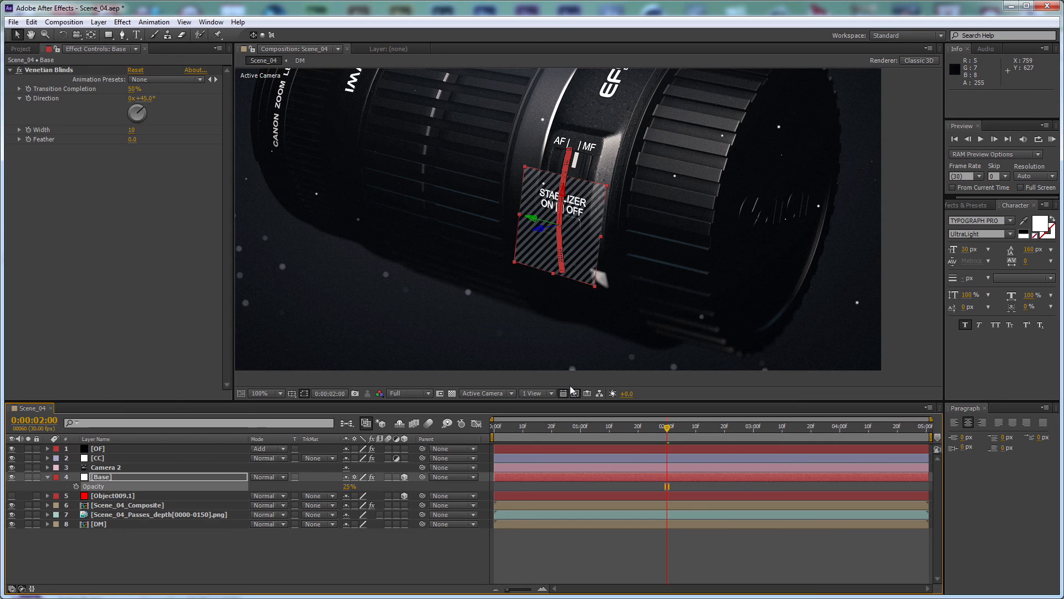
Step: Keyframe the Base layer's Venetian Blinds Transition Completion from 0% at 0:00:01:20 to 50% at 0:00:02:10
{"action": "key", "text": "shift+Page_Up"}
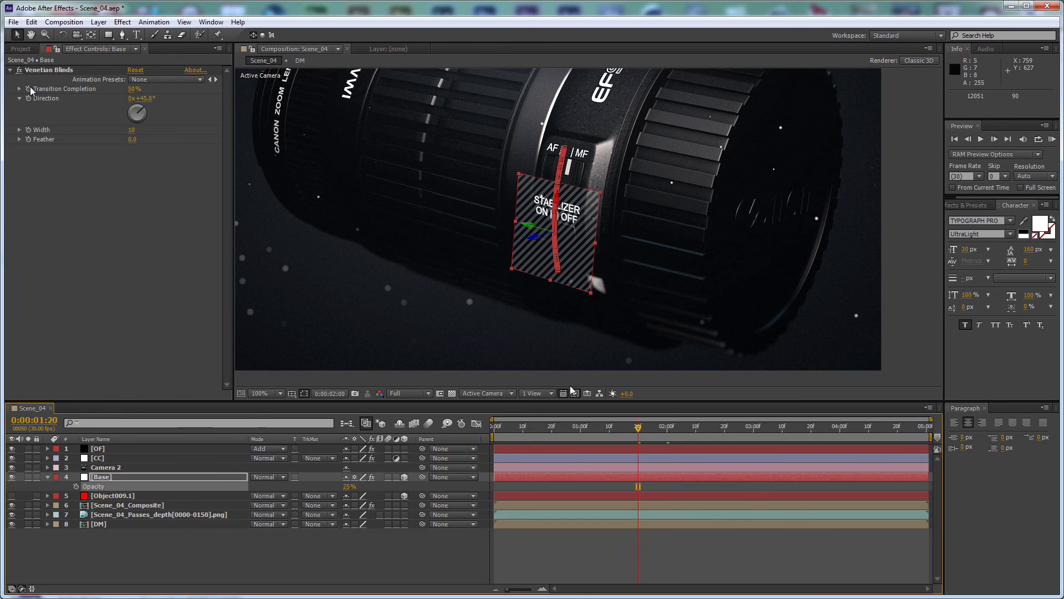
{"action": "left_click", "coordinate": [28, 89]}
{"action": "left_click_drag", "start_coordinate": [135, 90], "coordinate": [129, 92]}
{"action": "key", "text": "shift+Page_Down"}
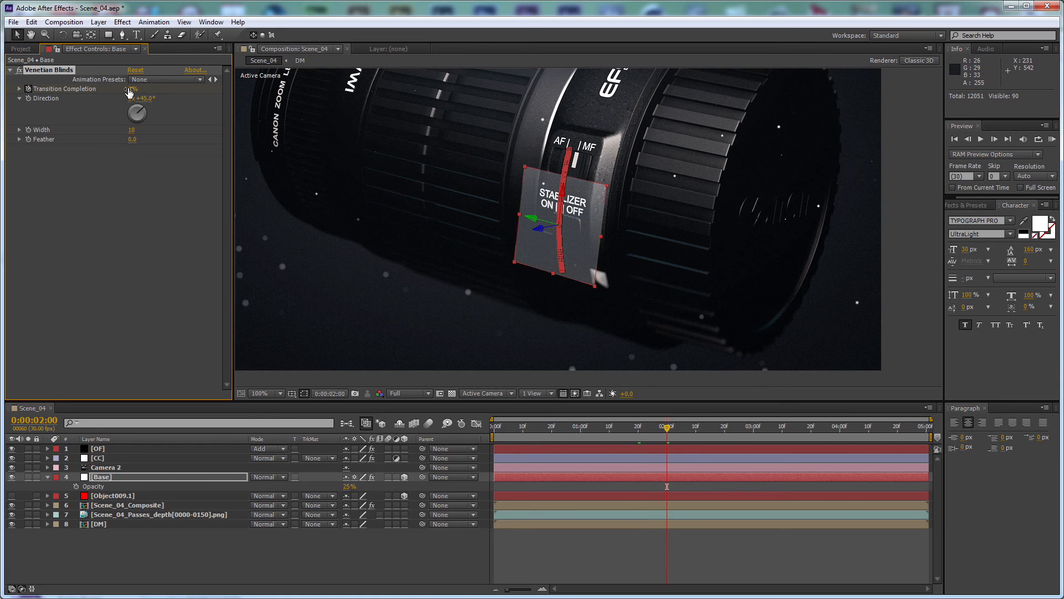
{"action": "key", "text": "shift+Page_Down"}
{"action": "left_click", "coordinate": [131, 89]}
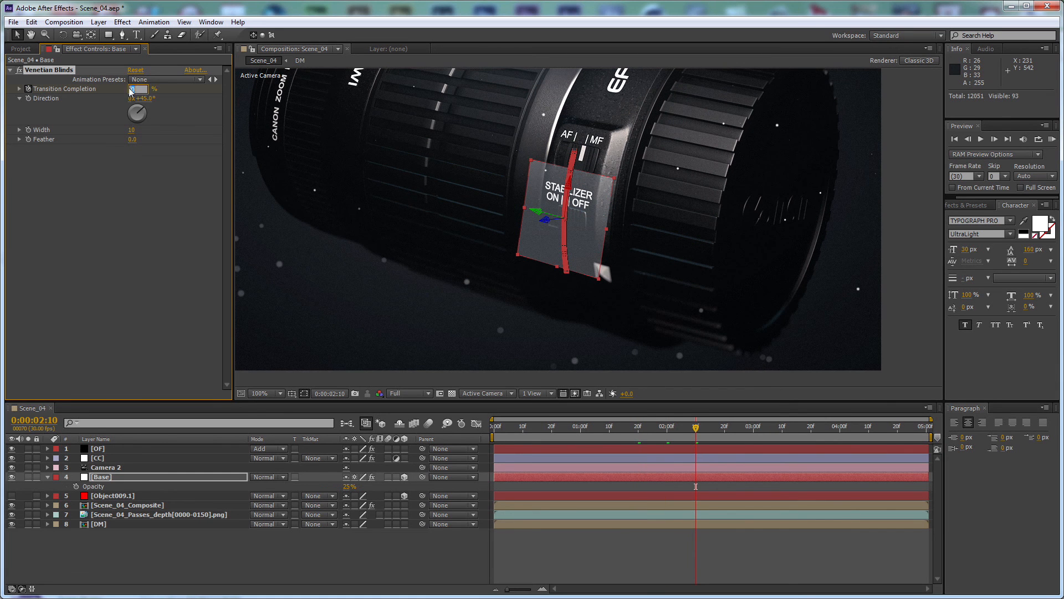
{"action": "type", "text": "50"}
{"action": "key", "text": "Return"}
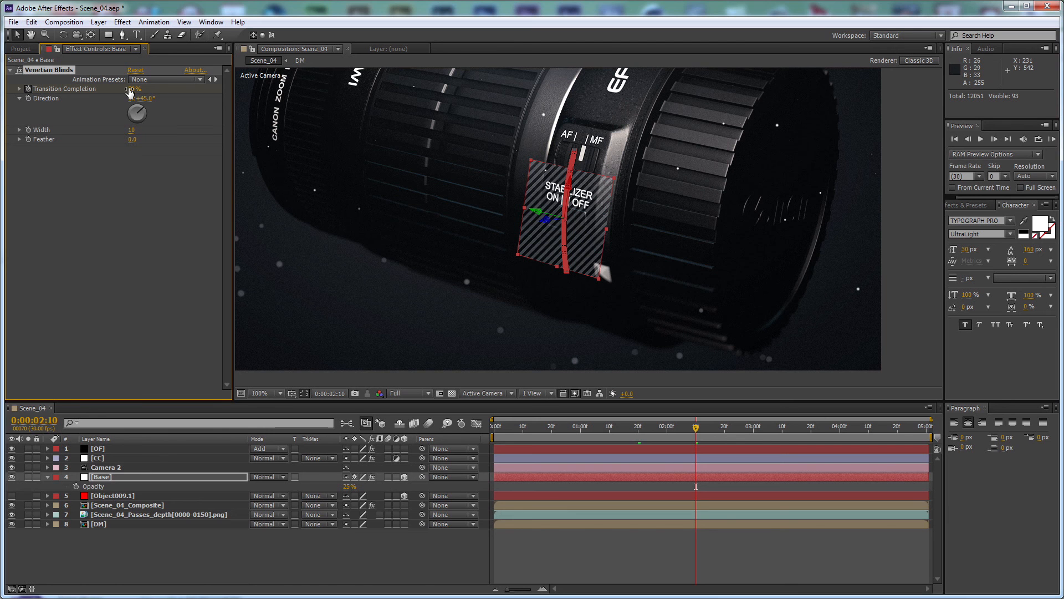
Step: Change the Transition Completion keyframe at 0:00:01:20 to 100% and scrub forward to check the reveal
{"action": "key", "text": "u"}
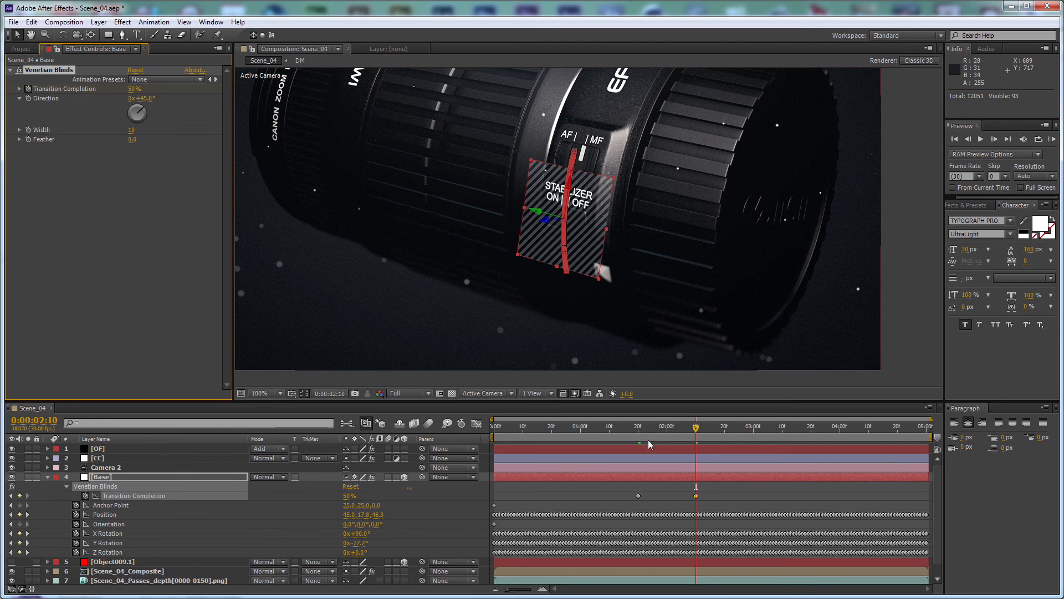
{"action": "left_click", "coordinate": [639, 431]}
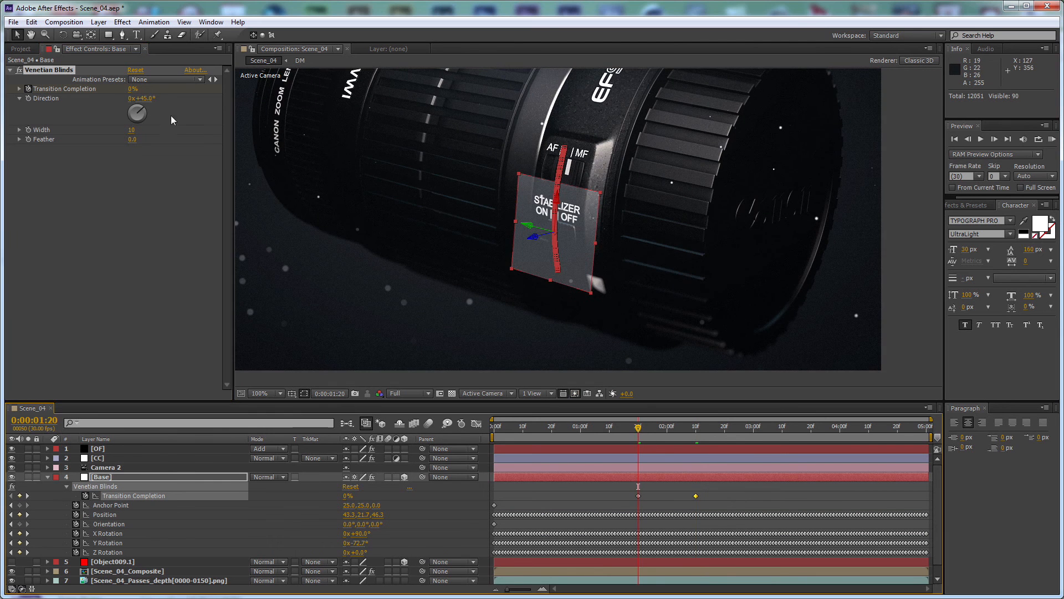
{"action": "left_click_drag", "start_coordinate": [133, 88], "coordinate": [229, 92]}
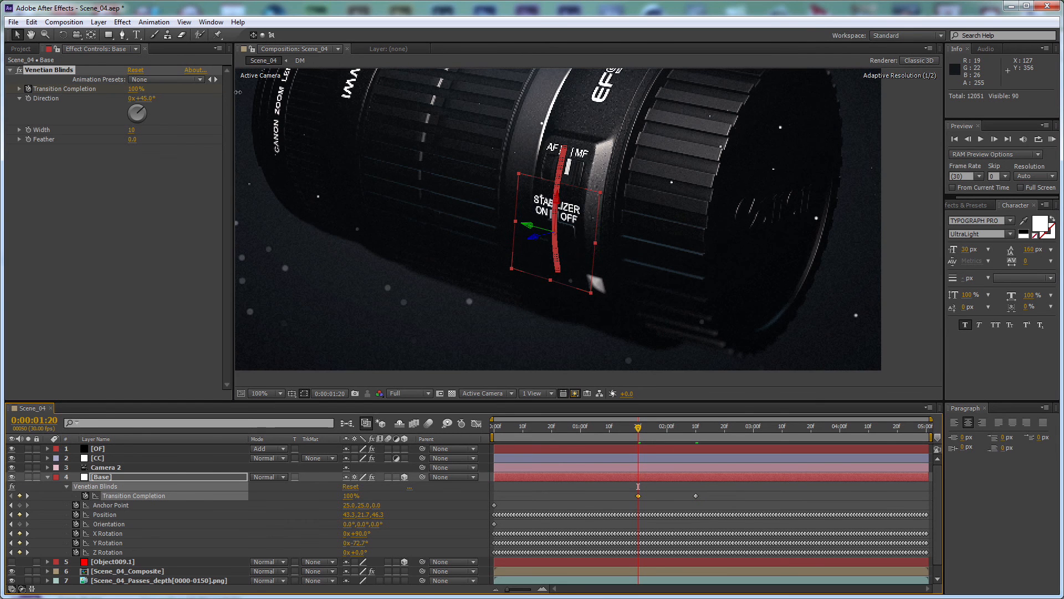
{"action": "left_click", "coordinate": [697, 431]}
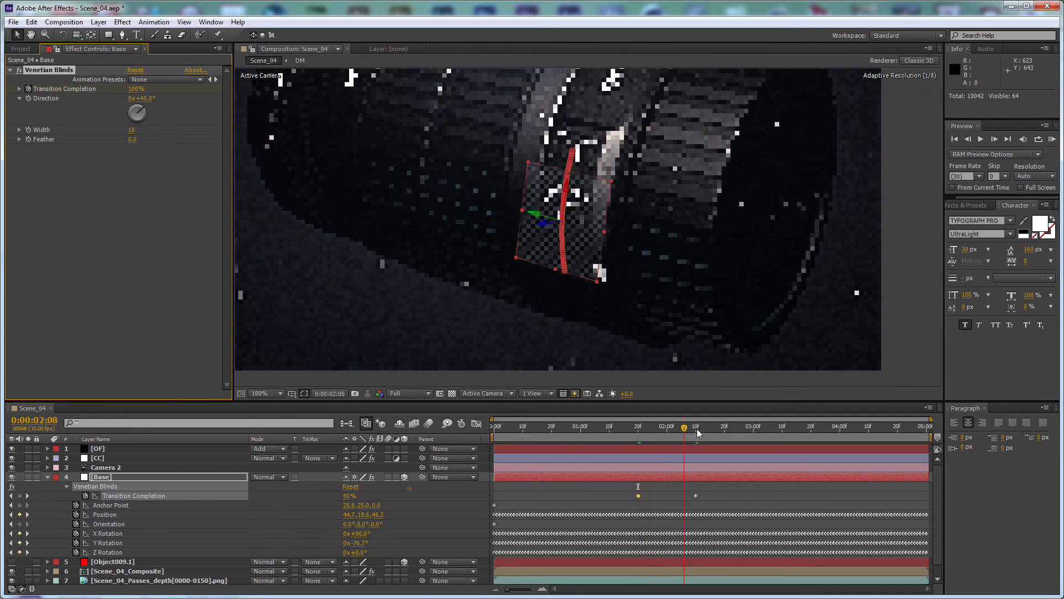
Step: Duplicate the Base layer, remove Venetian Blinds from the copy and add a rectangular mask covering the whole layer
{"action": "left_click", "coordinate": [48, 476]}
{"action": "left_click", "coordinate": [118, 478]}
{"action": "key", "text": "ctrl+d"}
{"action": "left_click", "coordinate": [61, 70]}
{"action": "key", "text": "Delete"}
{"action": "left_click", "coordinate": [106, 35]}
{"action": "double_click", "coordinate": [107, 35]}
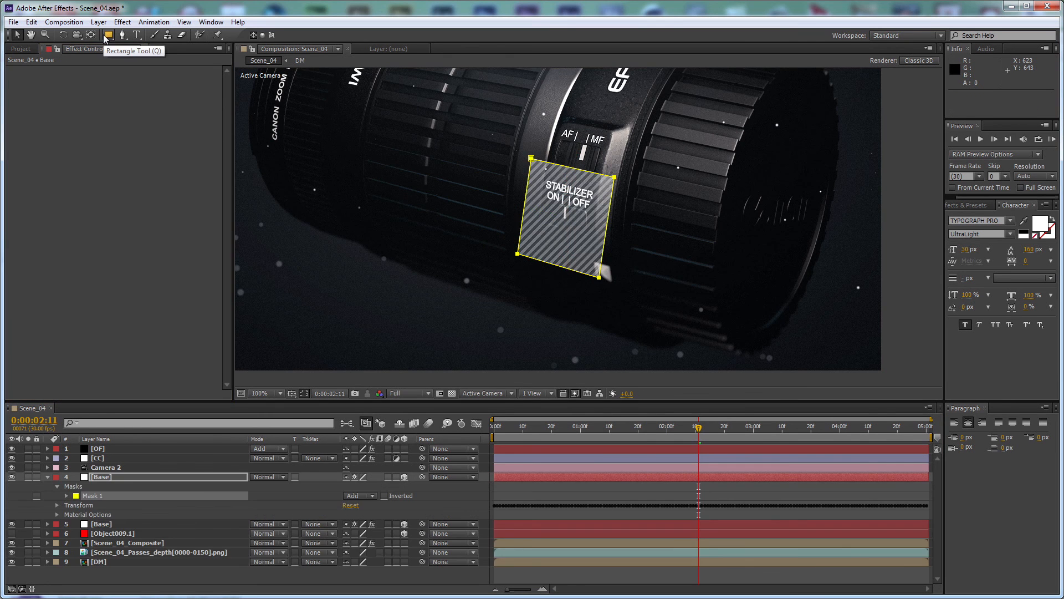
Step: Add a Stroke effect on Mask 1 of the upper Base layer with the paint style On Transparent
{"action": "left_click", "coordinate": [122, 21]}
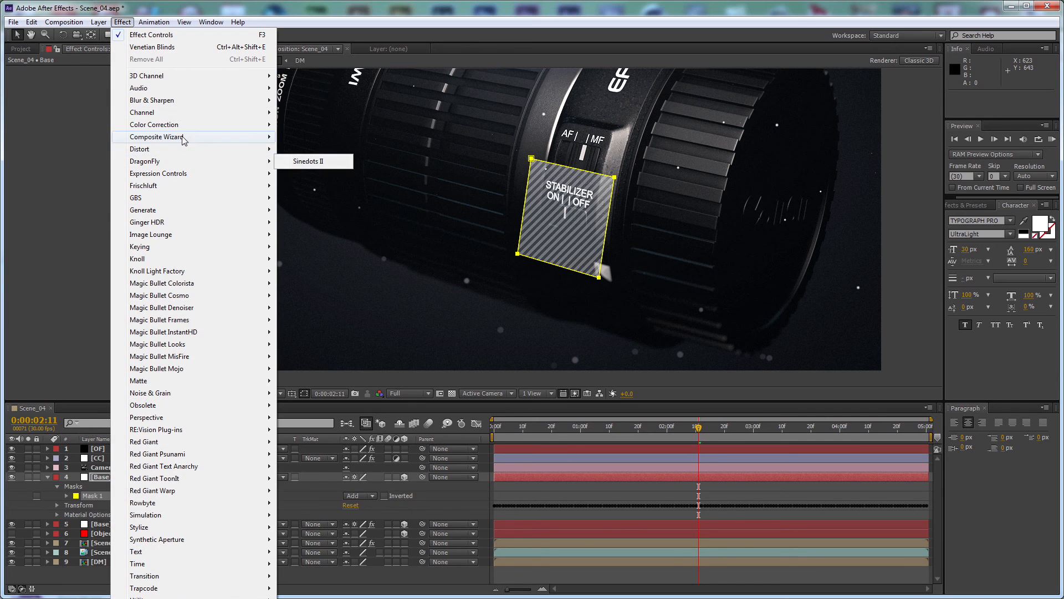
{"action": "mouse_move", "coordinate": [178, 212]}
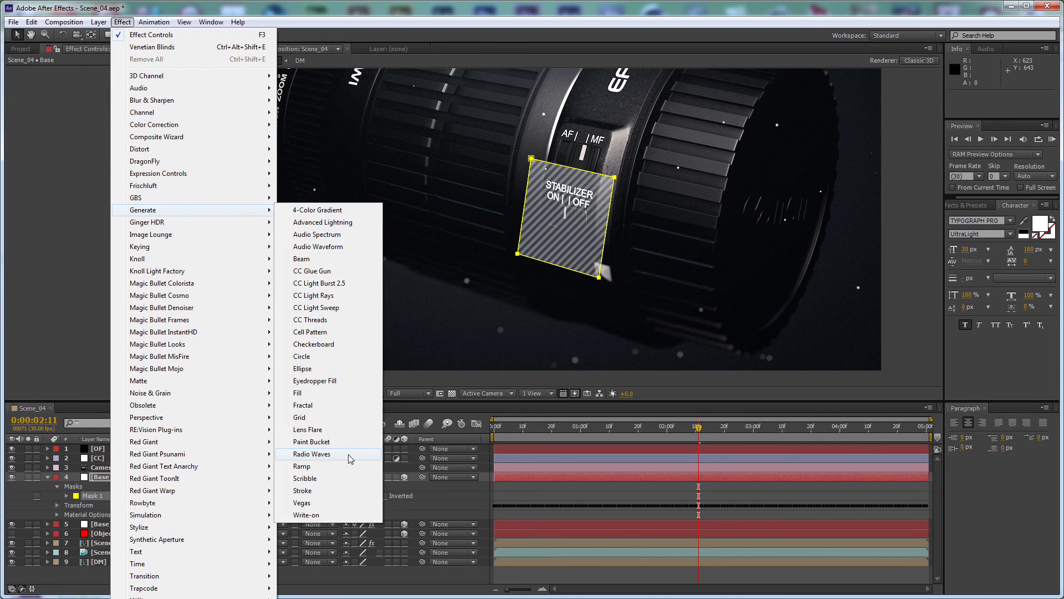
{"action": "left_click", "coordinate": [310, 490]}
{"action": "left_click", "coordinate": [155, 184]}
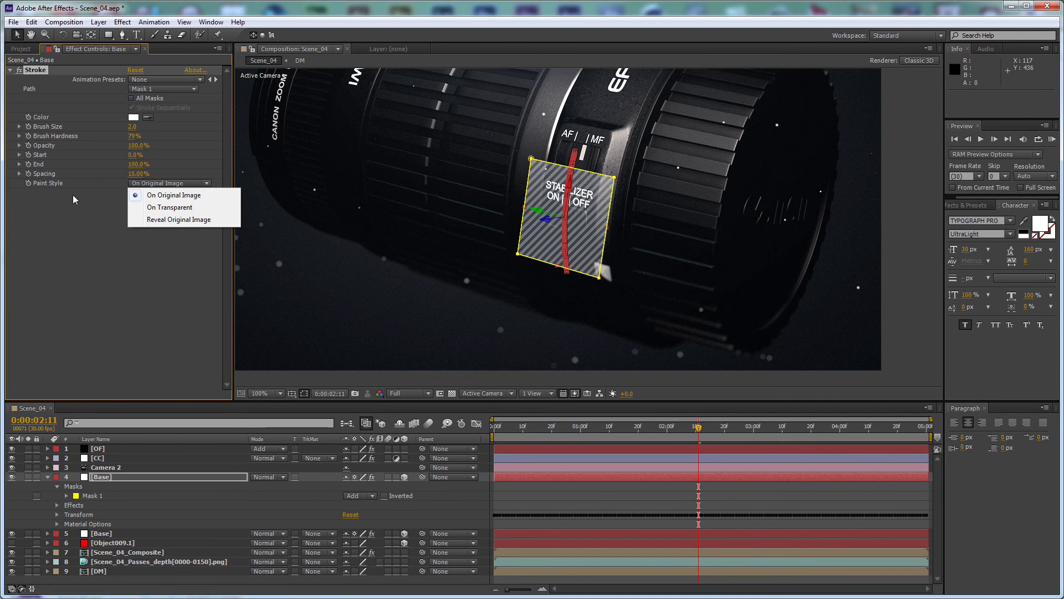
{"action": "left_click", "coordinate": [166, 208]}
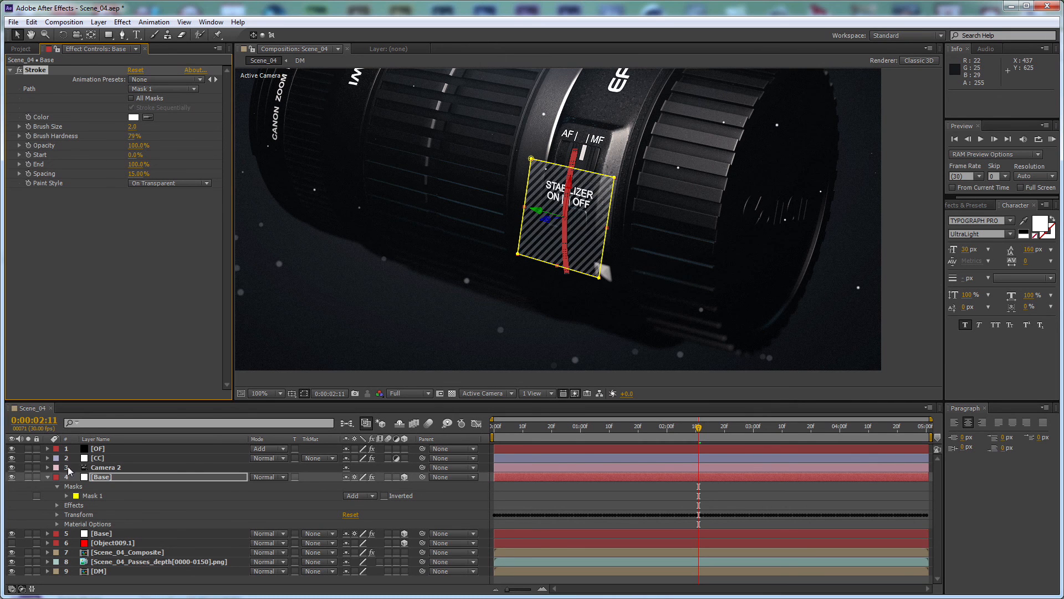
{"action": "left_click", "coordinate": [443, 498]}
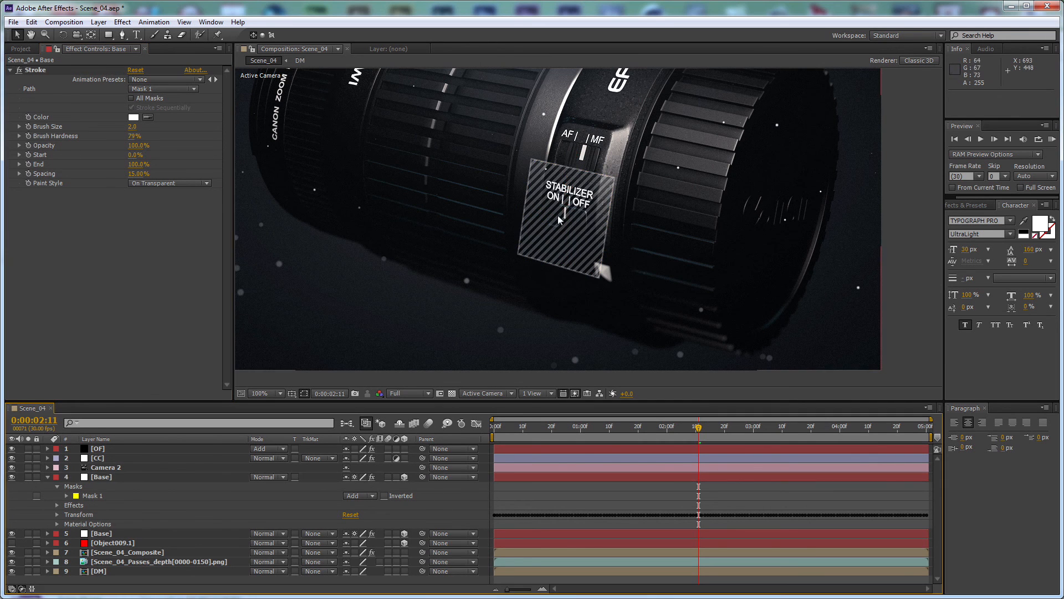
Step: Set the Stroke effect's Brush Hardness to 100% and Spacing to 0% on the upper Base layer
{"action": "mouse_move", "coordinate": [133, 142]}
{"action": "left_mouse_down"}
{"action": "mouse_move", "coordinate": [101, 164]}
{"action": "mouse_move", "coordinate": [164, 388]}
{"action": "left_mouse_up"}
{"action": "left_click", "coordinate": [439, 511]}
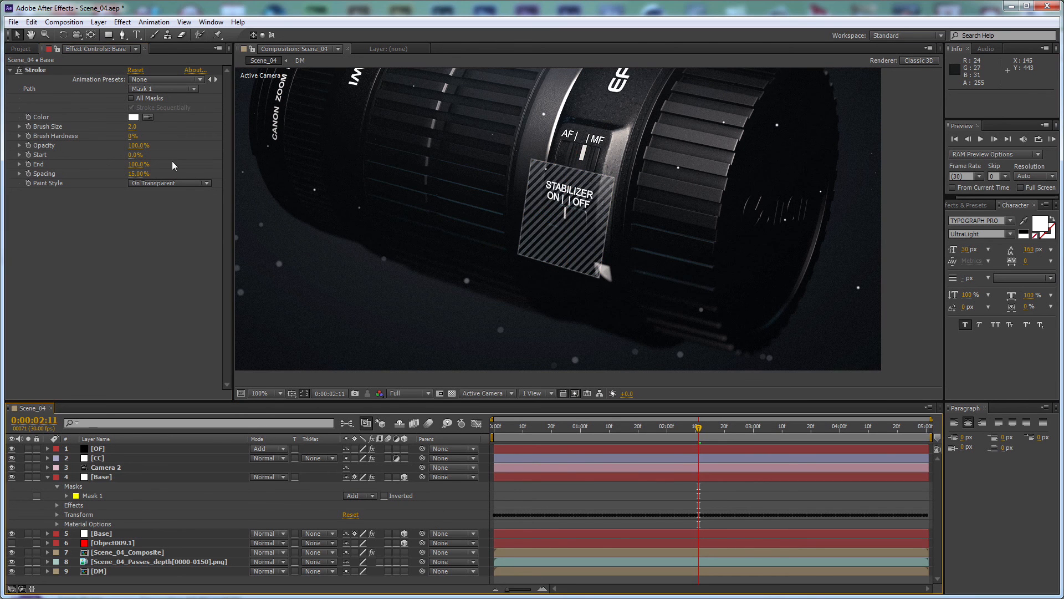
{"action": "left_click", "coordinate": [132, 137]}
{"action": "type", "text": "100"}
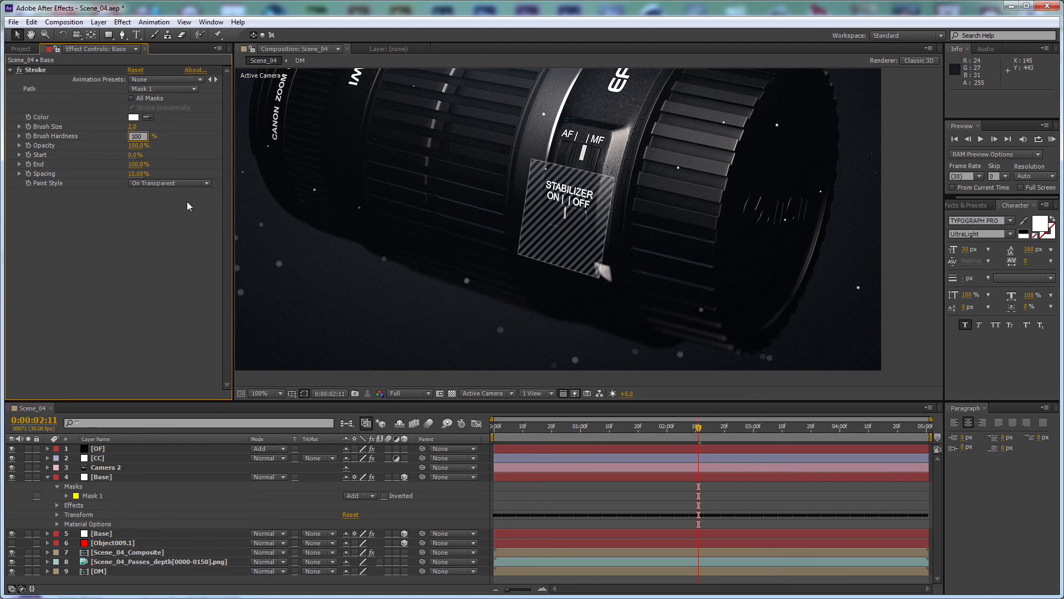
{"action": "key", "text": "Return"}
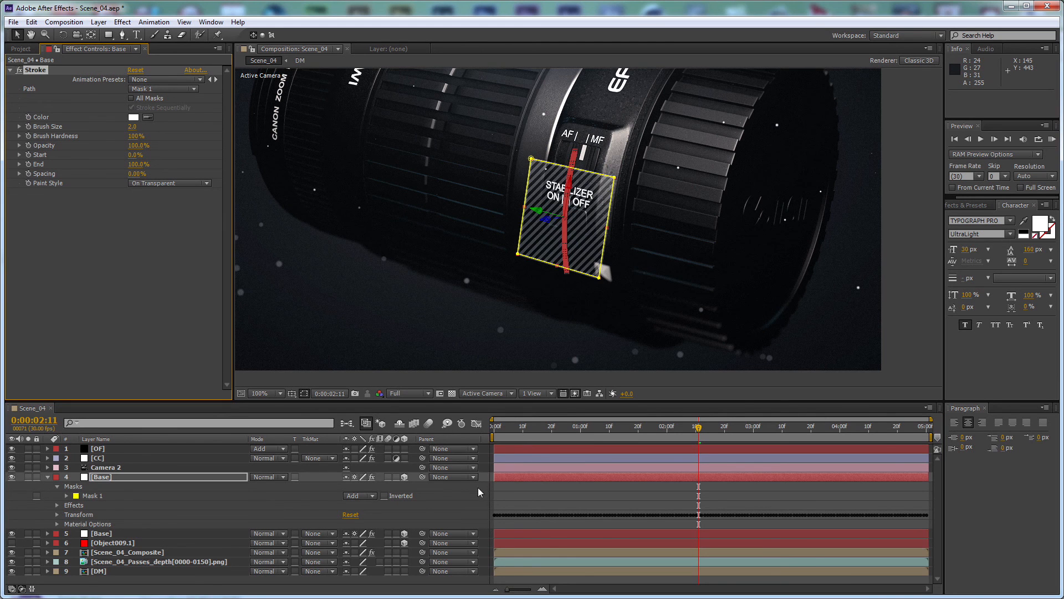
Step: Show the upper Base layer's opacity property and set its Stroke Brush Size to 1
{"action": "left_click", "coordinate": [477, 484]}
{"action": "left_click", "coordinate": [157, 478]}
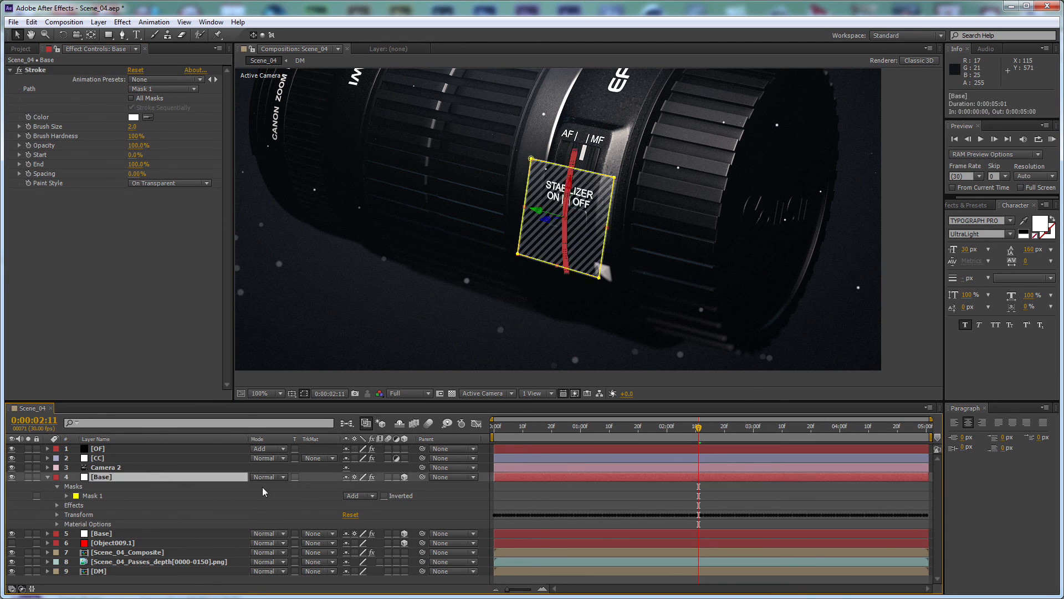
{"action": "key", "text": "t"}
{"action": "left_click_drag", "start_coordinate": [349, 489], "coordinate": [391, 488]}
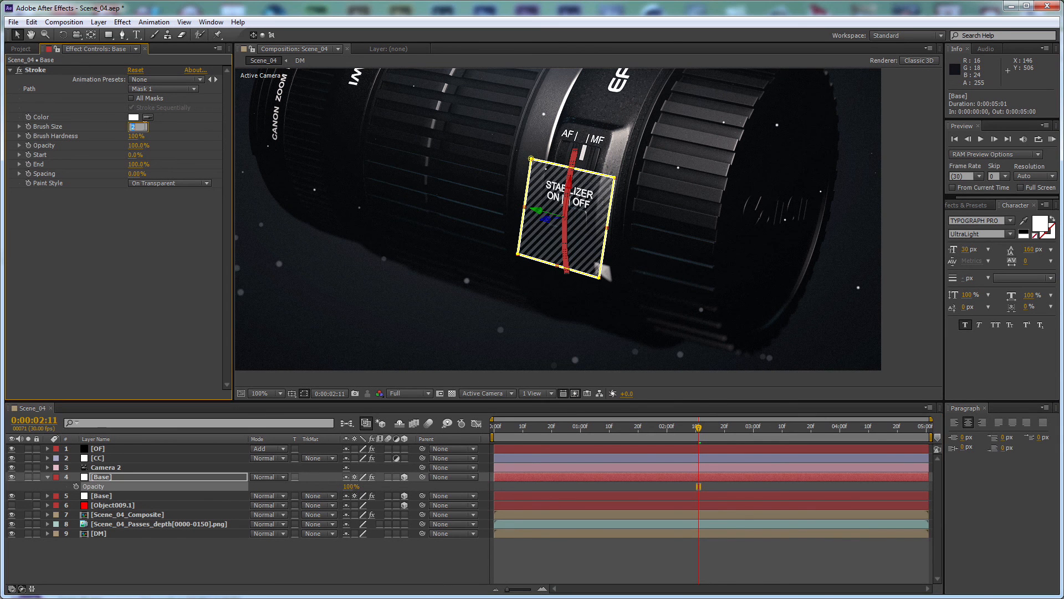
{"action": "left_click", "coordinate": [132, 127]}
{"action": "type", "text": "1"}
{"action": "left_click", "coordinate": [190, 128]}
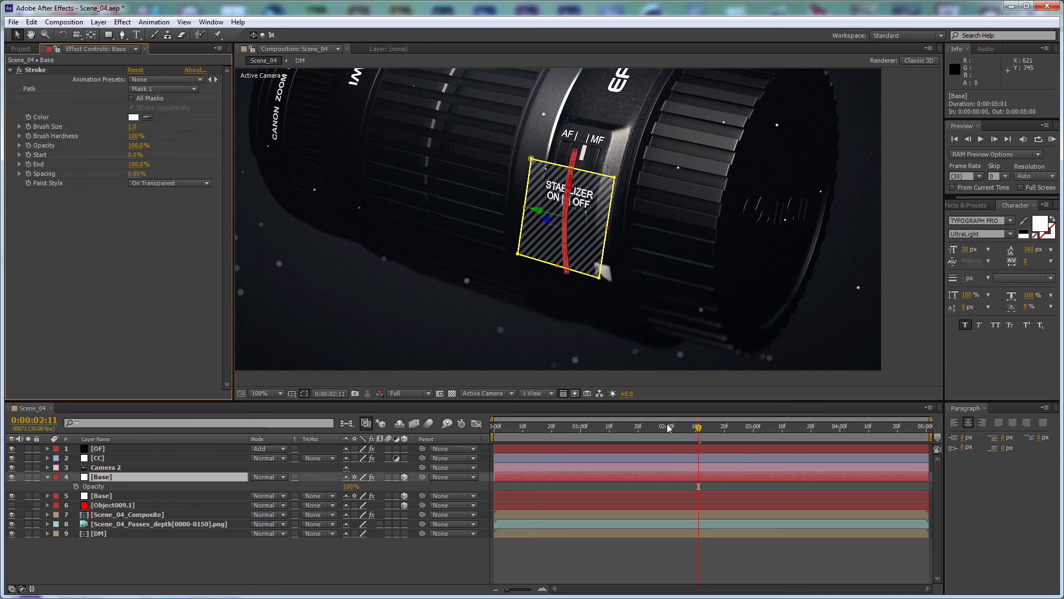
Step: At the lower Base layer's first Transition Completion keyframe, 0:00:01:20, keyframe the upper Base layer's Stroke End at 0%
{"action": "key", "text": "u"}
{"action": "key", "text": "u"}
{"action": "left_click", "coordinate": [127, 487]}
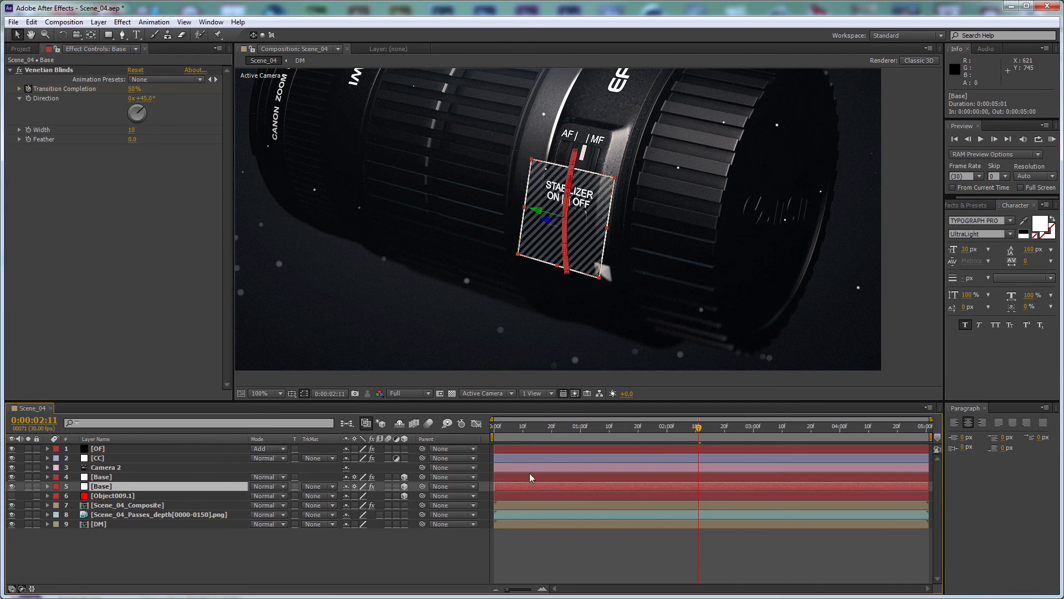
{"action": "key", "text": "u"}
{"action": "key", "text": "Page_Up"}
{"action": "key", "text": "shift+Page_Up"}
{"action": "key", "text": "shift+Page_Up"}
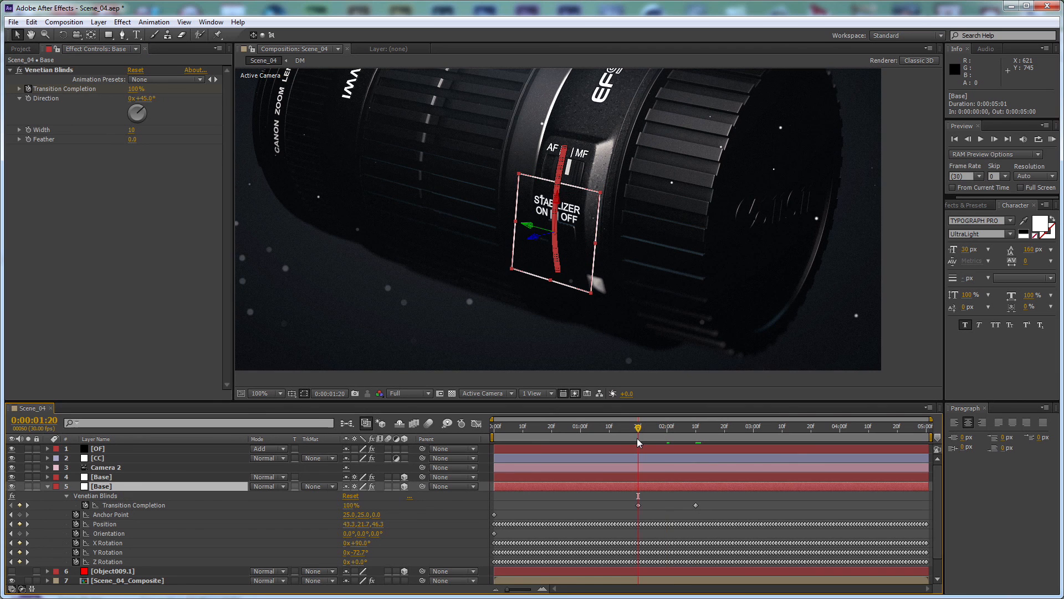
{"action": "left_click", "coordinate": [131, 477]}
{"action": "left_click_drag", "start_coordinate": [136, 165], "coordinate": [114, 168]}
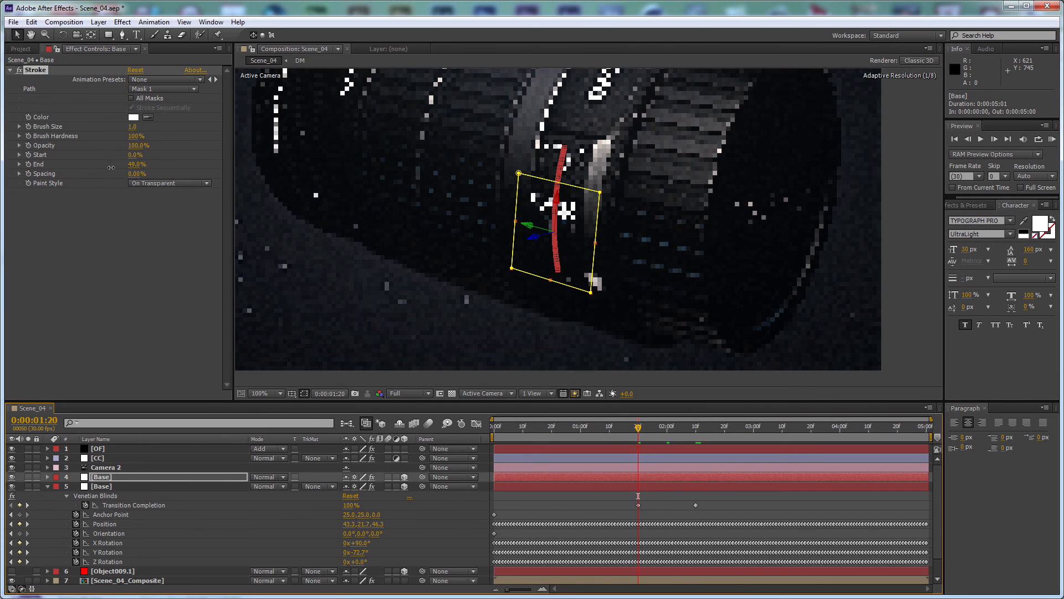
{"action": "left_click_drag", "start_coordinate": [12, 168], "coordinate": [12, 168]}
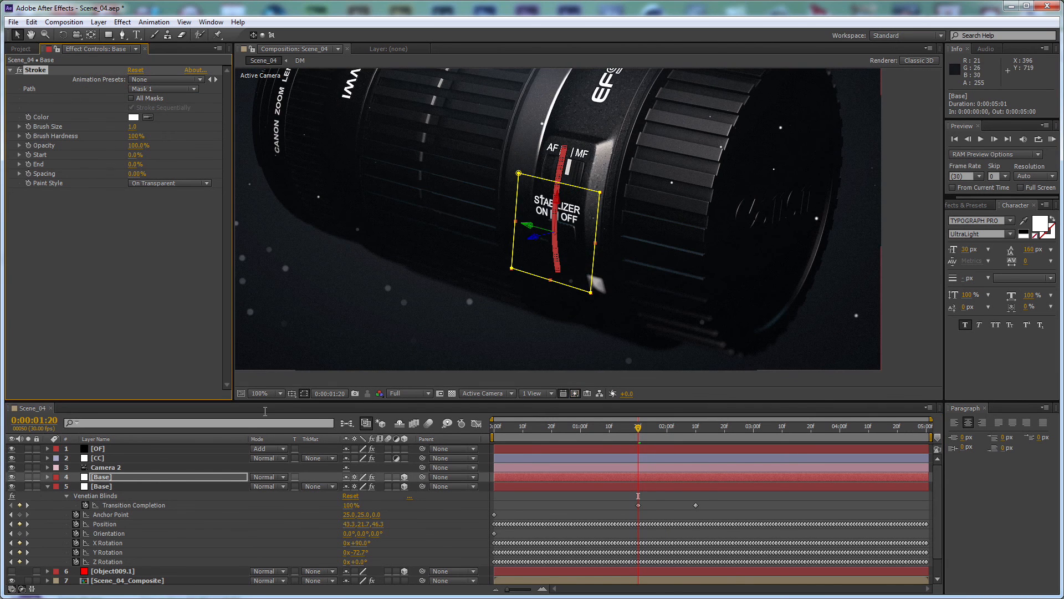
{"action": "left_click", "coordinate": [303, 394]}
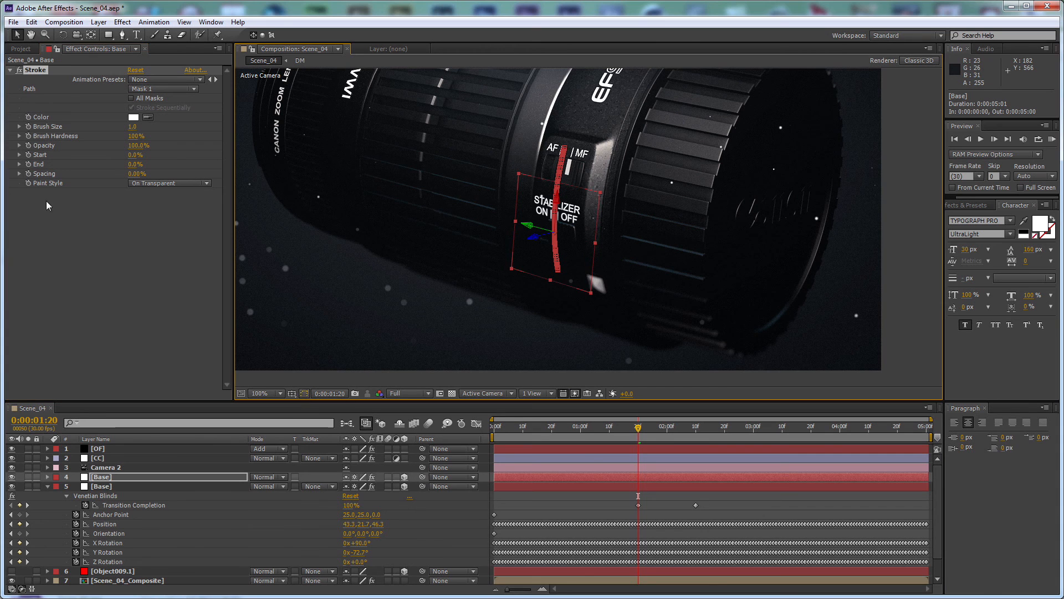
{"action": "left_click", "coordinate": [31, 162]}
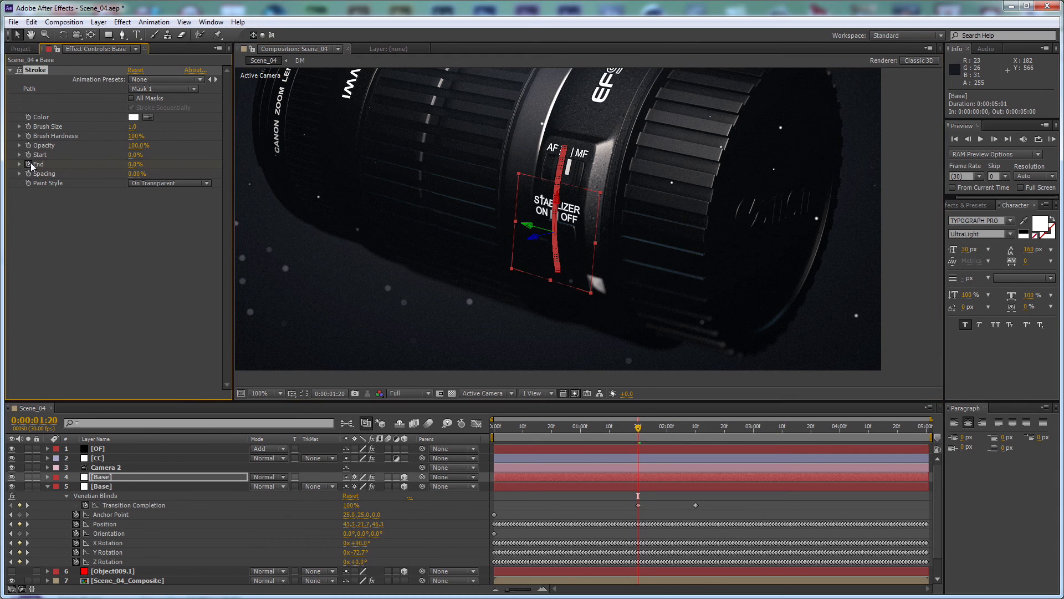
Step: Keyframe the upper Base layer's Stroke End at 100% on the 0:00:02:10 frame
{"action": "key", "text": "k"}
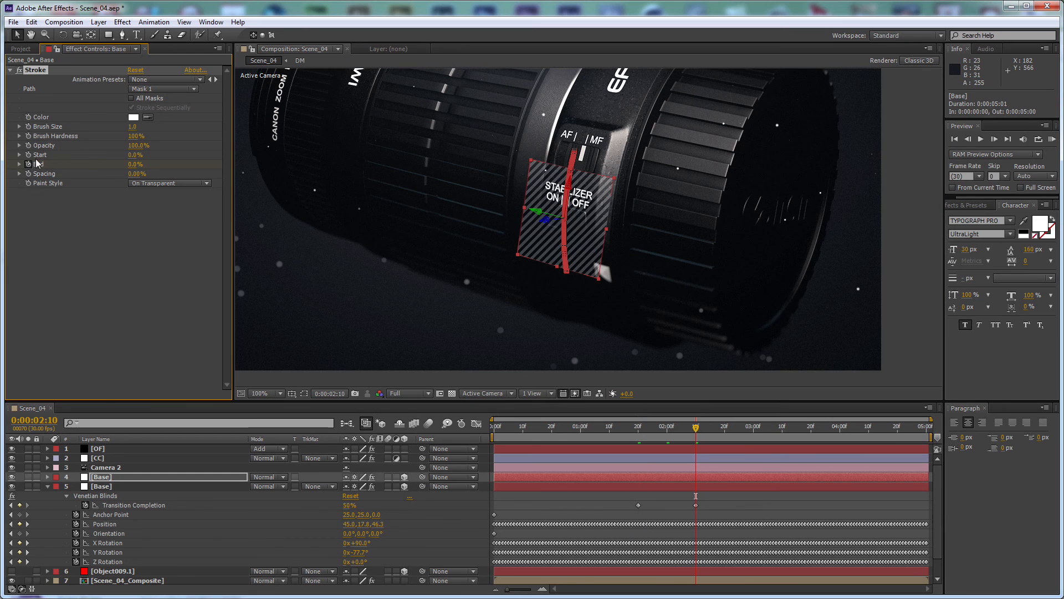
{"action": "left_click", "coordinate": [134, 164]}
{"action": "type", "text": "100"}
{"action": "key", "text": "Return"}
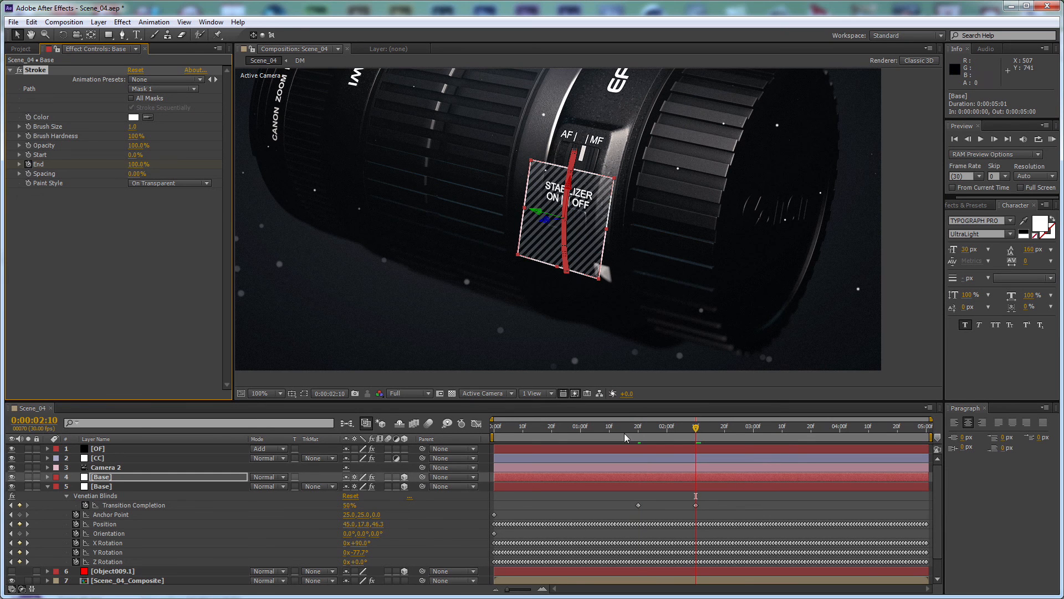
Step: Apply easing to both Transition Completion keyframes of the lower Base layer
{"action": "left_click_drag", "start_coordinate": [724, 502], "coordinate": [622, 509]}
{"action": "right_click", "coordinate": [637, 505]}
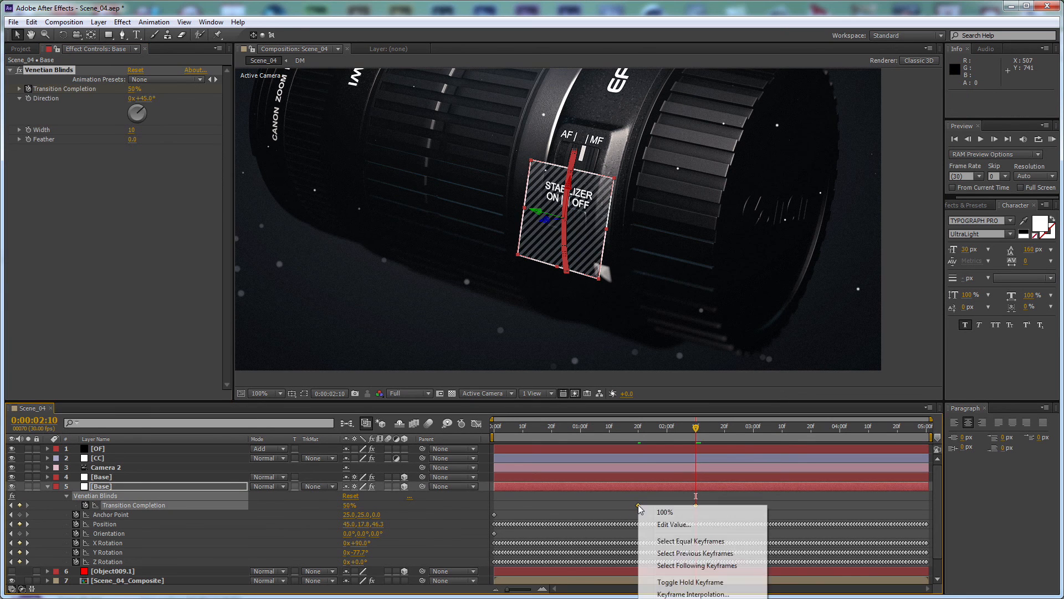
{"action": "left_click", "coordinate": [792, 559]}
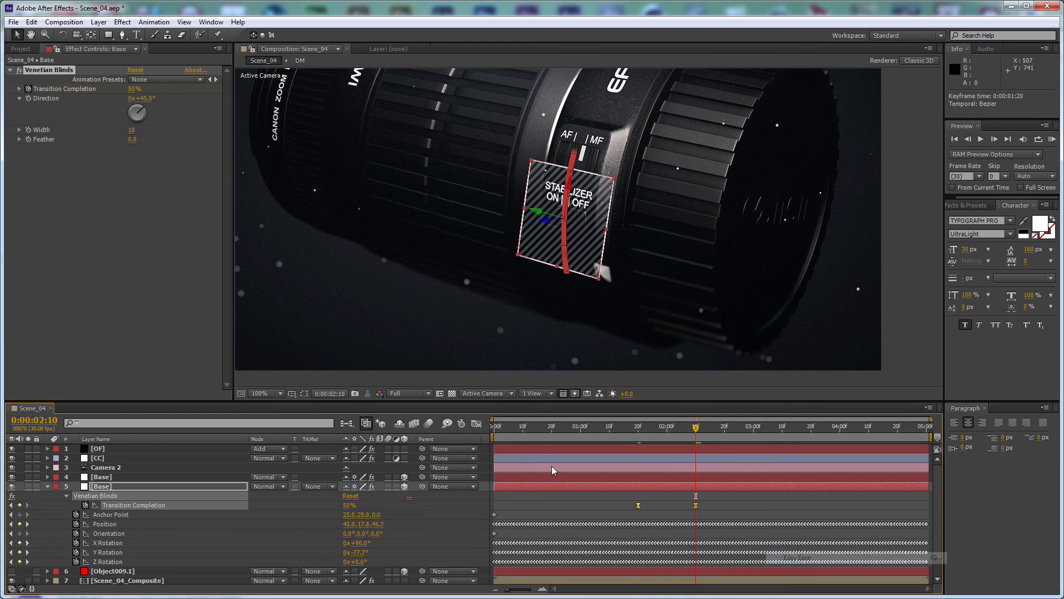
Step: Steepen the middle of the Transition Completion curve by lengthening both keyframes' easing handles in the Graph Editor, and collapse the layer's properties
{"action": "left_click", "coordinate": [477, 424]}
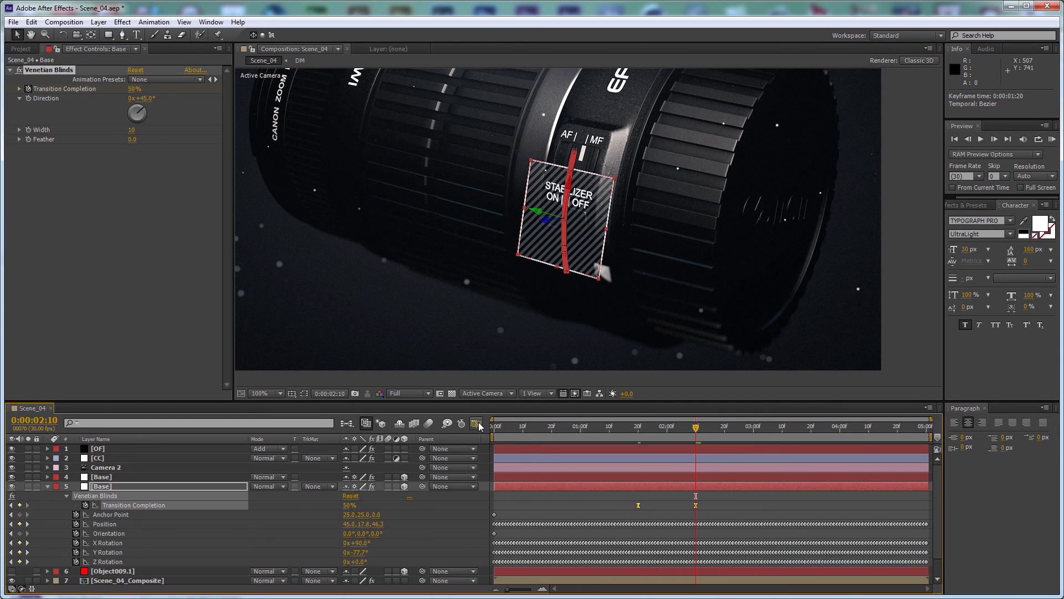
{"action": "left_click_drag", "start_coordinate": [650, 400], "coordinate": [649, 126]}
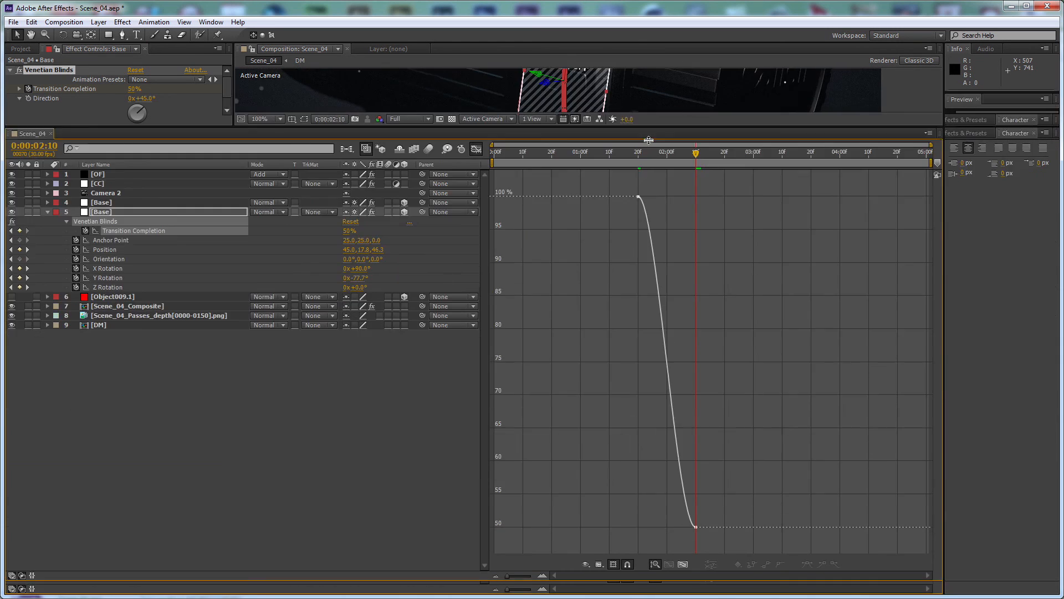
{"action": "left_click_drag", "start_coordinate": [657, 199], "coordinate": [695, 197]}
{"action": "left_click_drag", "start_coordinate": [676, 542], "coordinate": [585, 543]}
{"action": "left_click", "coordinate": [470, 148]}
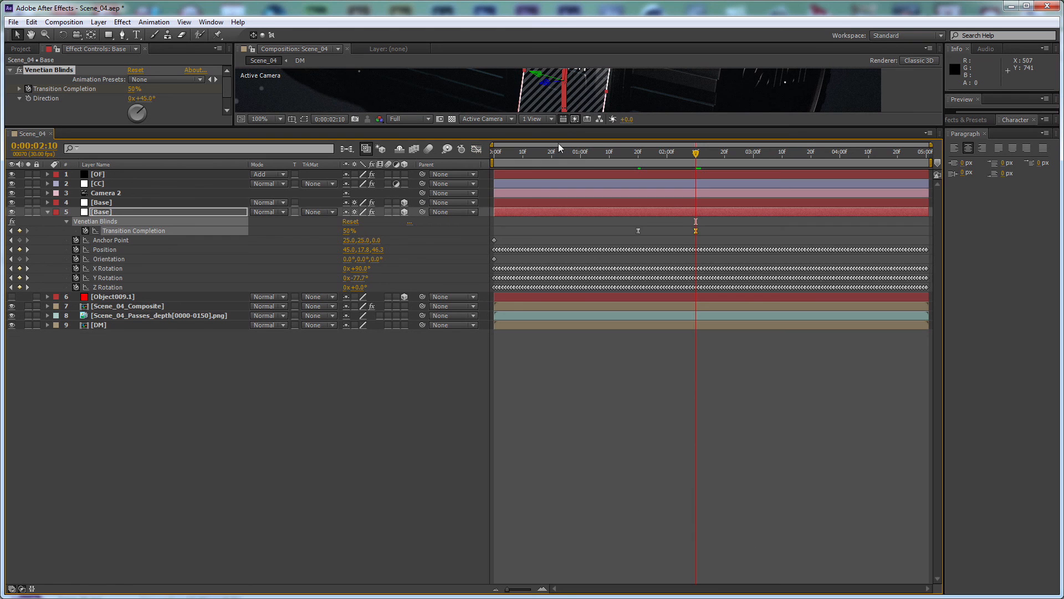
{"action": "left_click_drag", "start_coordinate": [562, 125], "coordinate": [574, 366]}
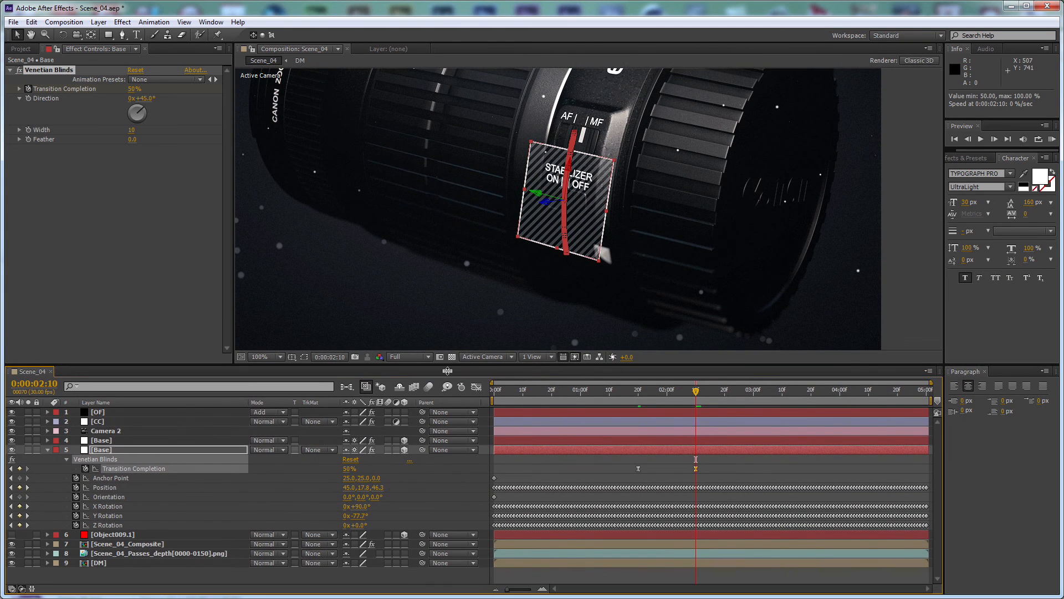
{"action": "left_click", "coordinate": [48, 450]}
{"action": "left_click", "coordinate": [376, 539]}
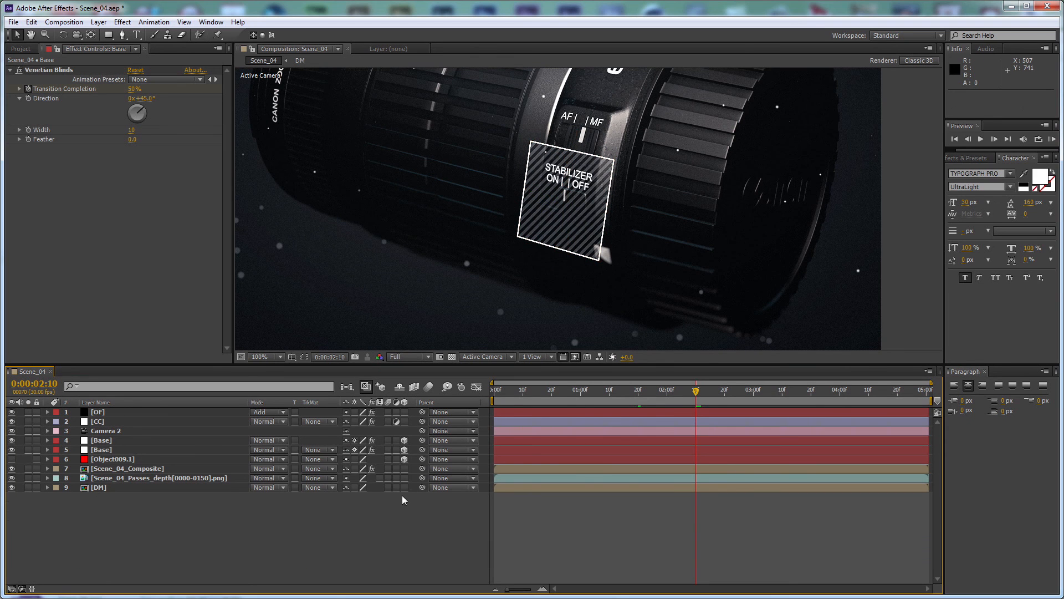
Step: Create a comp-size 1280 × 720 px white solid named Lines and hide it
{"action": "key", "text": "ctrl+y"}
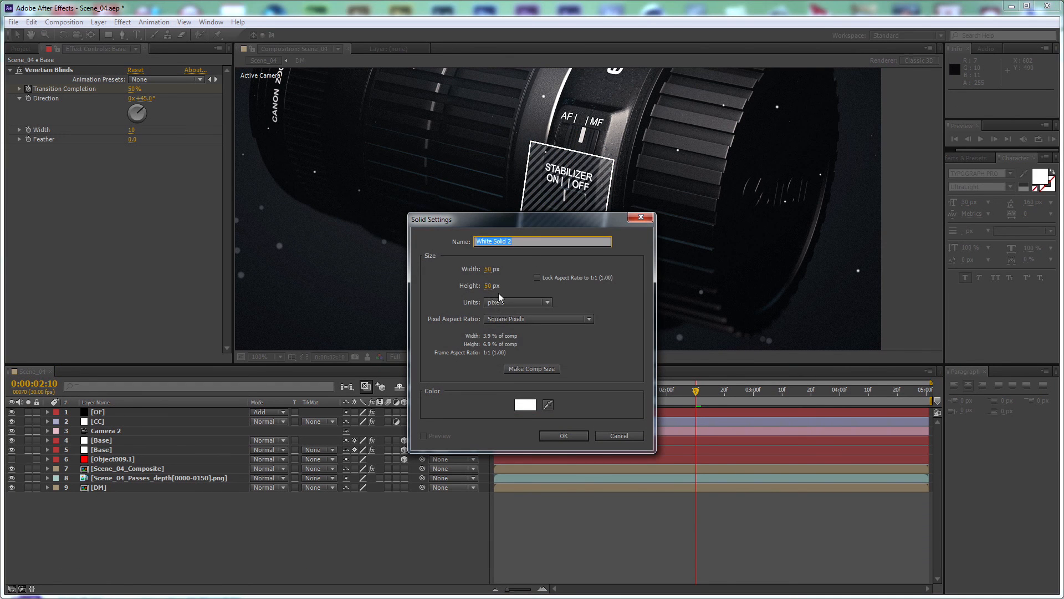
{"action": "left_click", "coordinate": [533, 368]}
{"action": "left_click_drag", "start_coordinate": [526, 242], "coordinate": [83, 241]}
{"action": "type", "text": "Lines"}
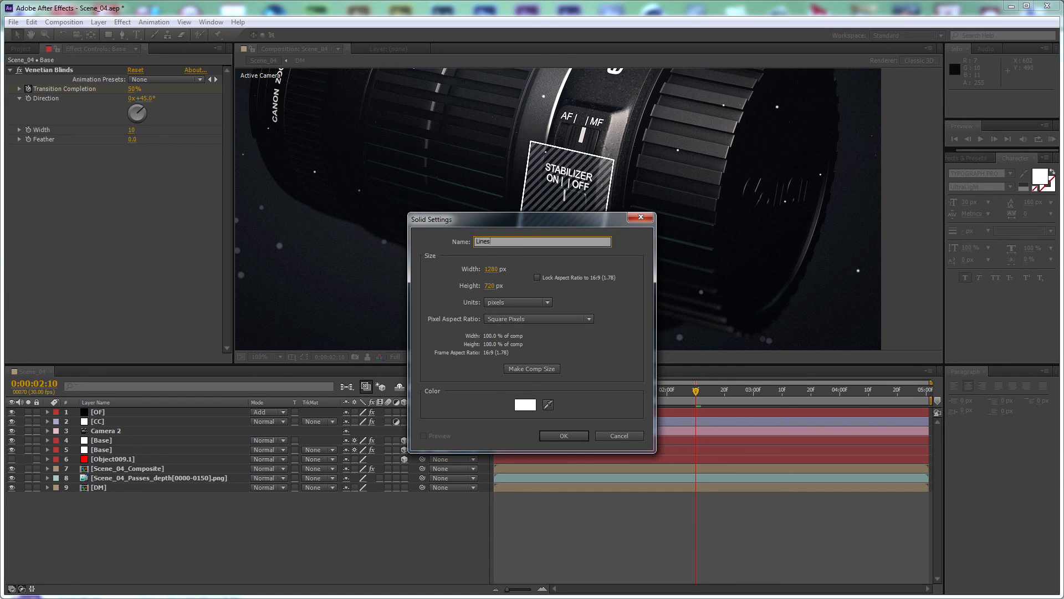
{"action": "key", "text": "Return"}
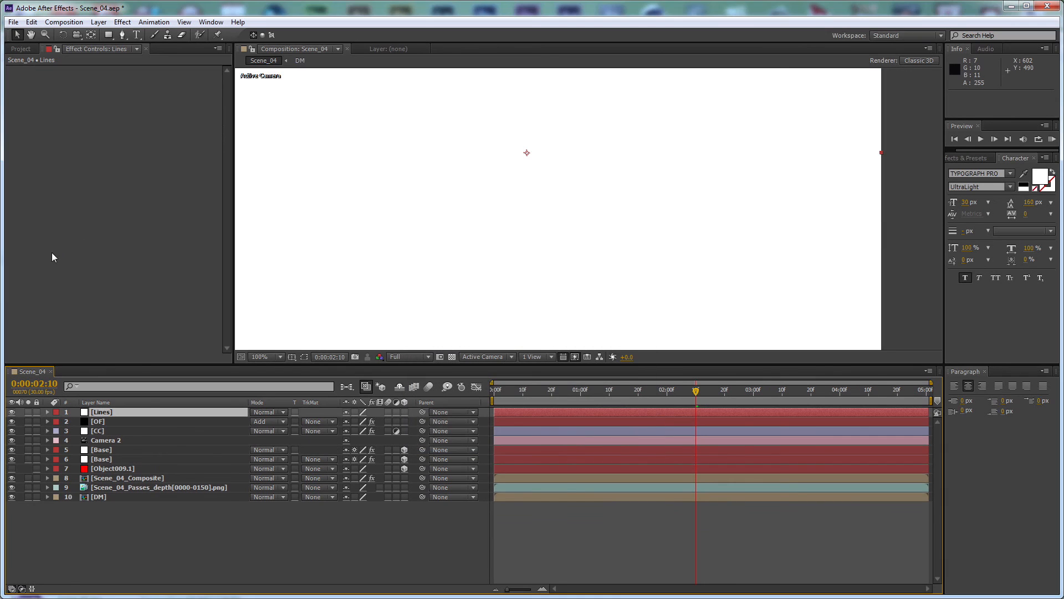
{"action": "left_click", "coordinate": [12, 412]}
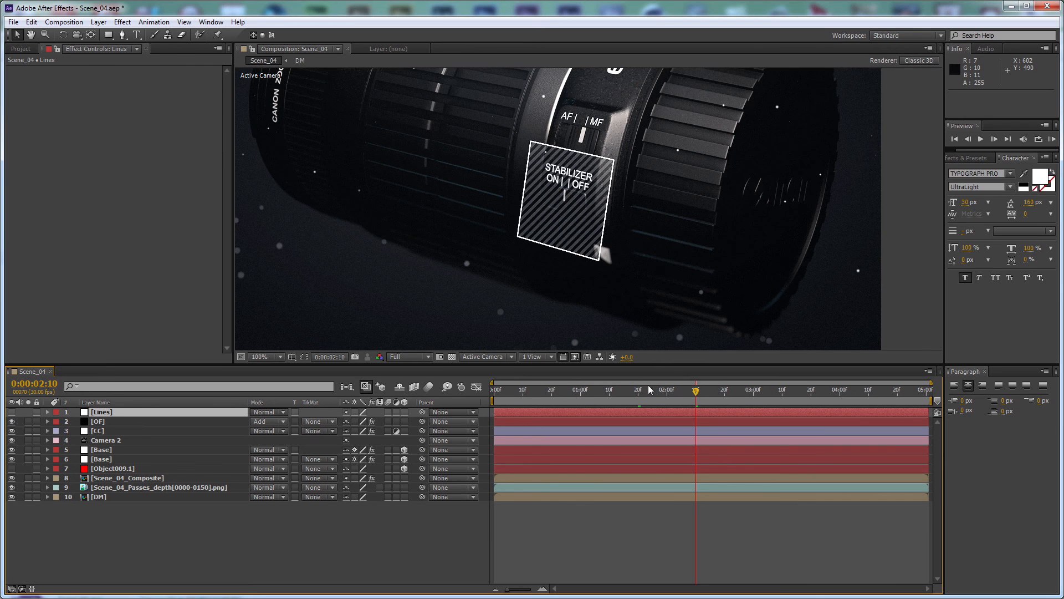
Step: Draw an open three-point mask path on the upper Base layer, from the callout's lower-left corner diagonally down and horizontally out to the left
{"action": "left_click_drag", "start_coordinate": [674, 397], "coordinate": [697, 397]}
{"action": "key", "text": "g"}
{"action": "key", "text": "period"}
{"action": "left_click_drag", "start_coordinate": [513, 237], "coordinate": [727, 220]}
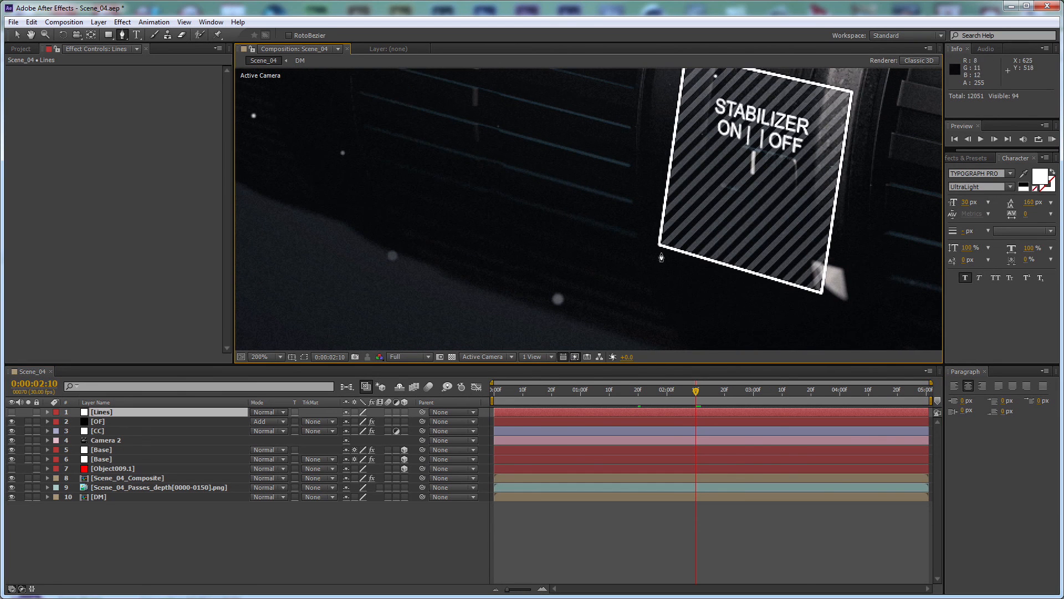
{"action": "left_click", "coordinate": [101, 450]}
{"action": "key", "text": "u"}
{"action": "key", "text": "u"}
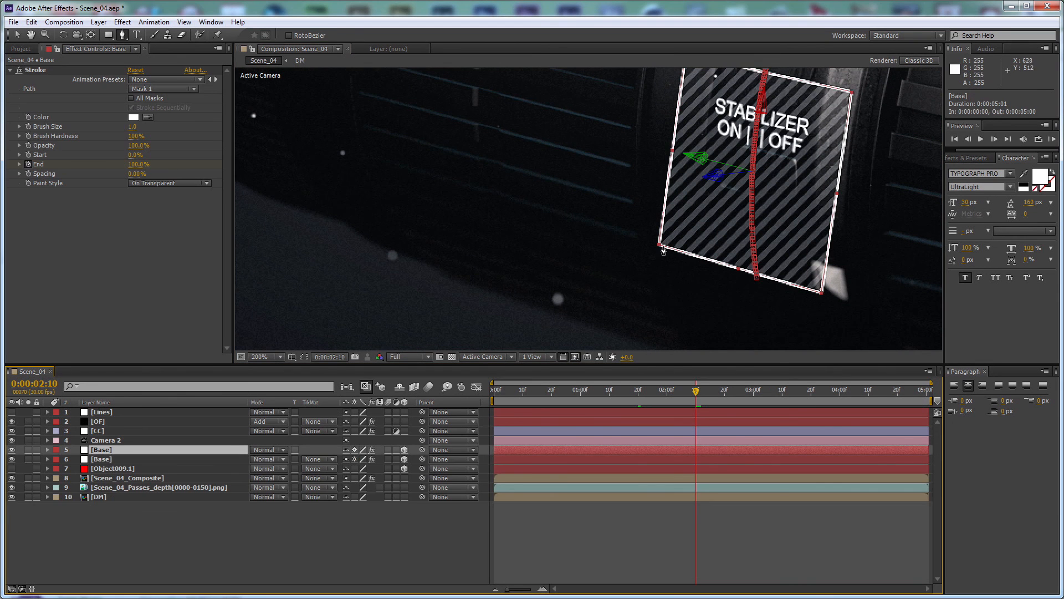
{"action": "key", "text": "period"}
{"action": "left_click", "coordinate": [730, 283]}
{"action": "key", "text": "comma"}
{"action": "key", "text": "comma"}
{"action": "key", "text": "comma"}
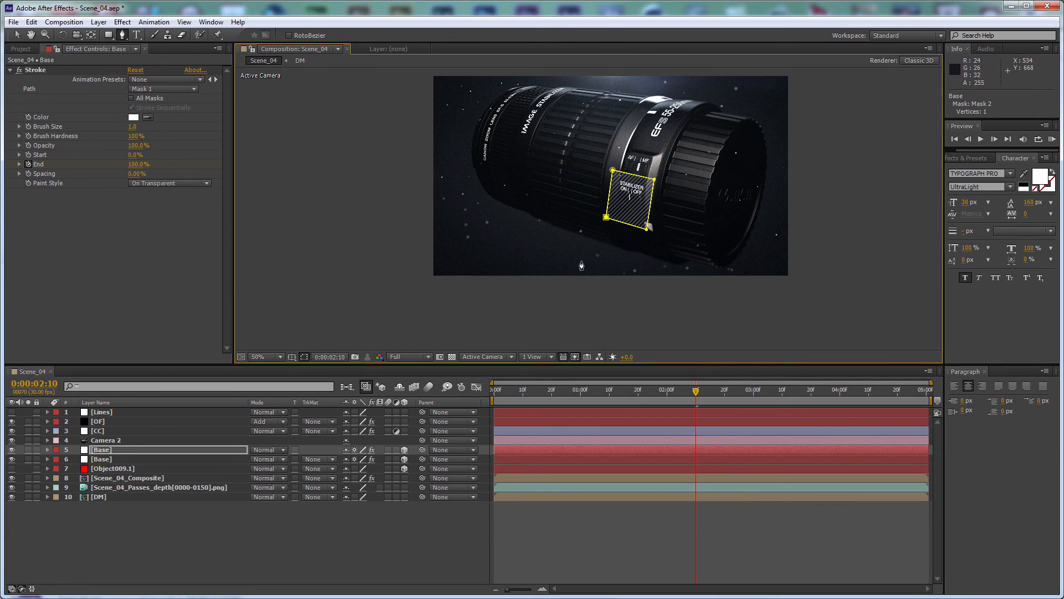
{"action": "left_click", "coordinate": [581, 262]}
{"action": "left_click", "coordinate": [450, 261]}
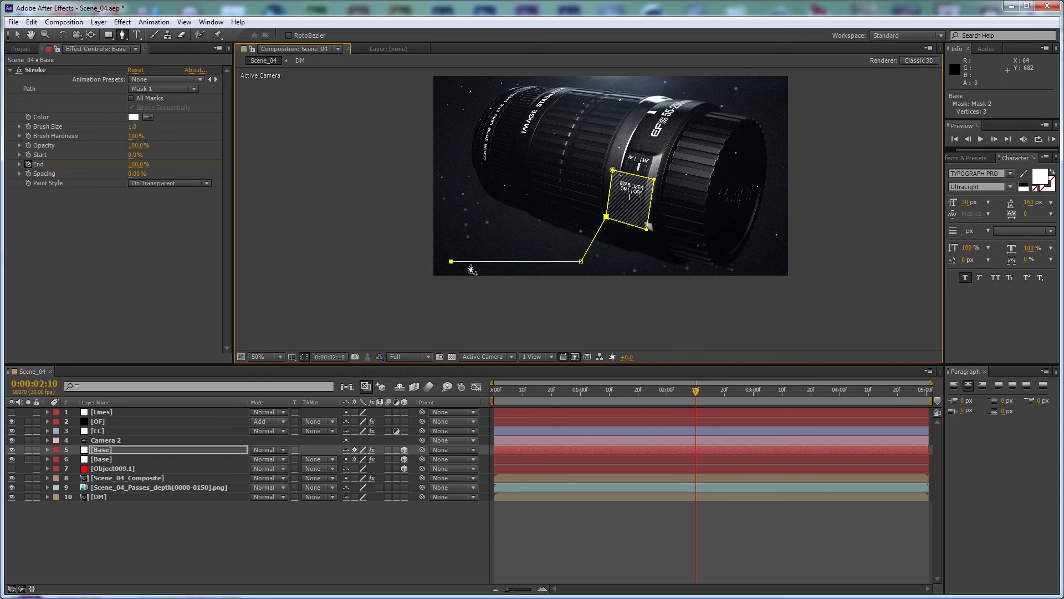
Step: Switch to the Canon Fake Ad reference video, scrub forward to examine the callout design, and return to the composition
{"action": "key", "text": "alt+Tab"}
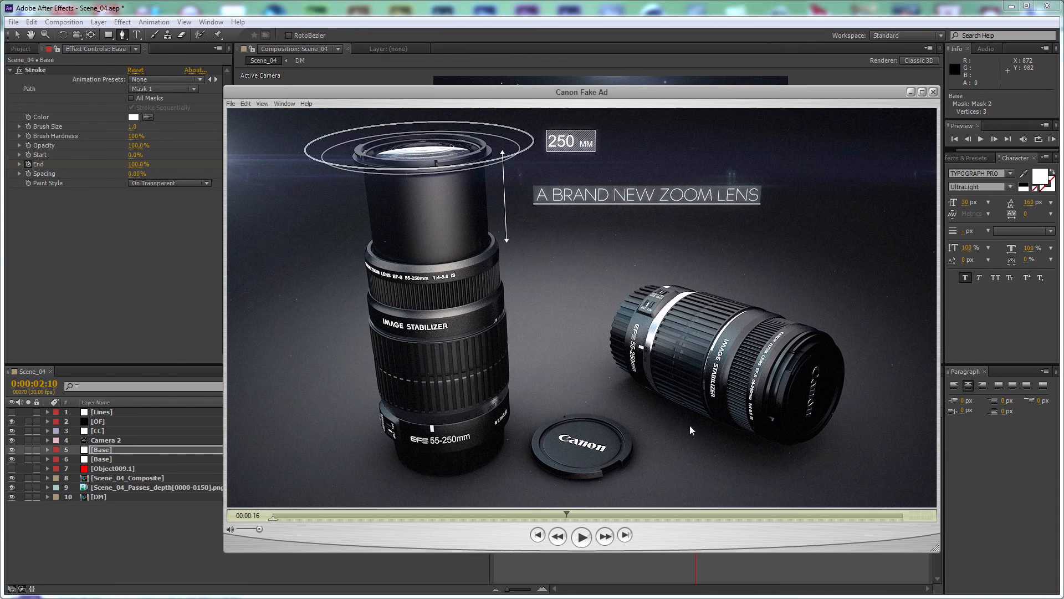
{"action": "left_click_drag", "start_coordinate": [567, 516], "coordinate": [644, 513]}
{"action": "left_click", "coordinate": [911, 93]}
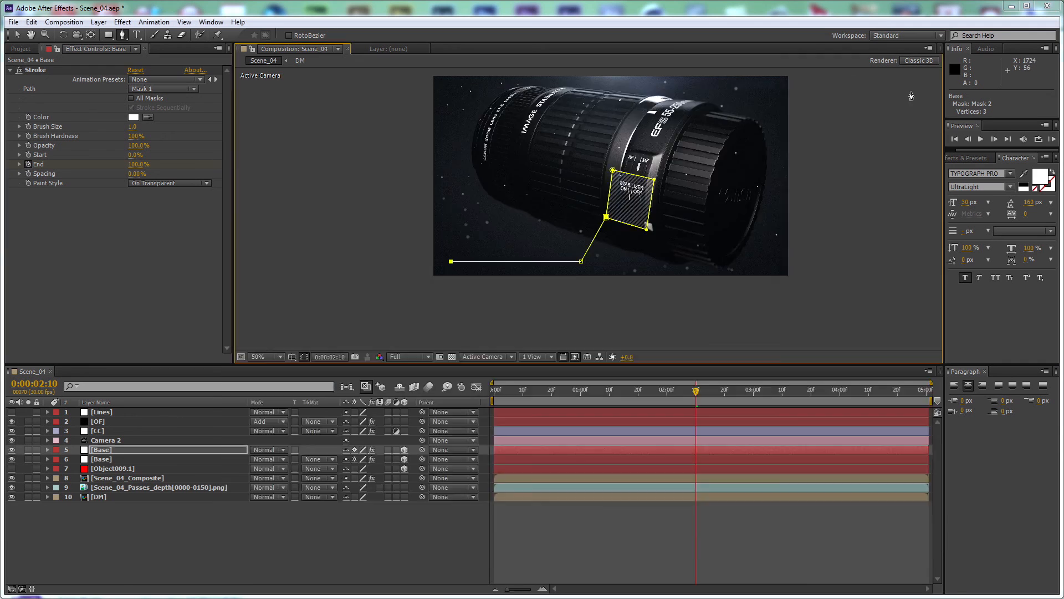
Step: Delete Mask 2, the open line path, from the upper Base layer and select the Lines layer instead
{"action": "scroll", "coordinate": [656, 149], "scroll_direction": "up", "scroll_amount": 1}
{"action": "key", "text": "space"}
{"action": "left_click_drag", "start_coordinate": [584, 272], "coordinate": [741, 103]}
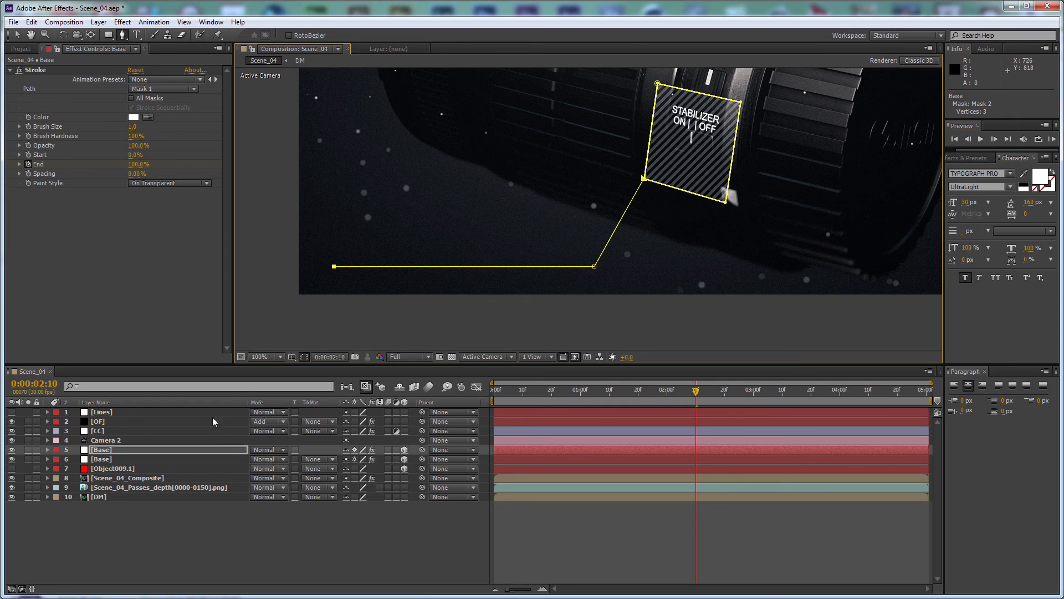
{"action": "left_click", "coordinate": [224, 450]}
{"action": "key", "text": "m"}
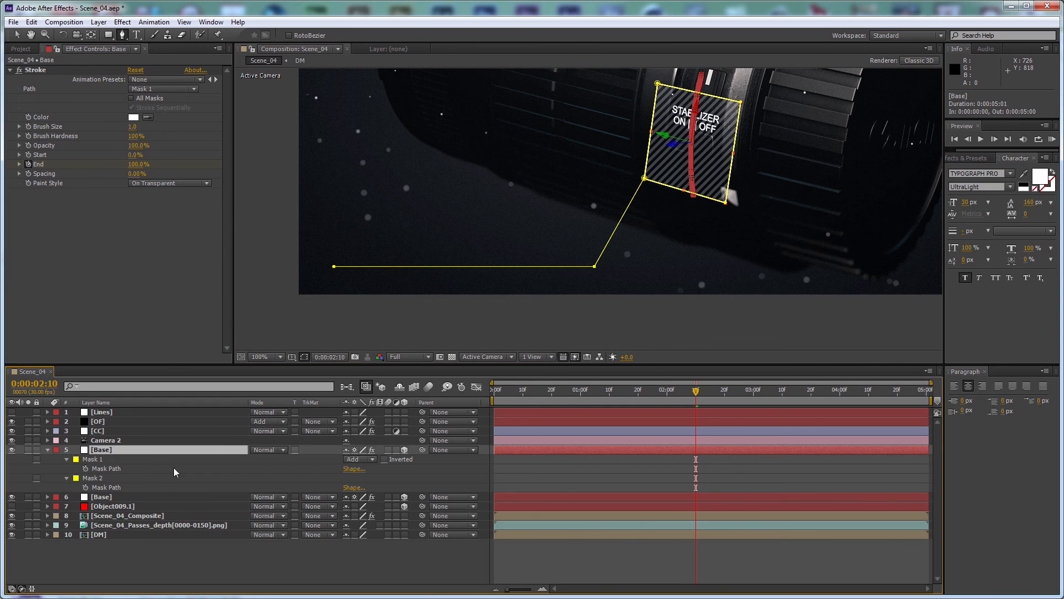
{"action": "left_click", "coordinate": [422, 466]}
{"action": "left_click", "coordinate": [190, 453]}
{"action": "left_click", "coordinate": [127, 479]}
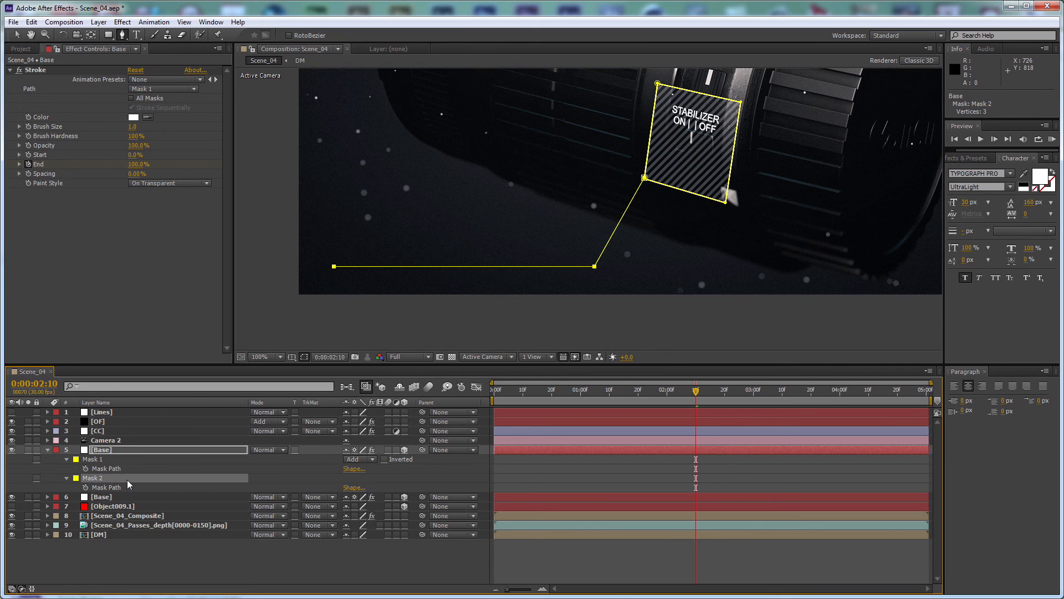
{"action": "key", "text": "Delete"}
{"action": "left_click", "coordinate": [121, 412]}
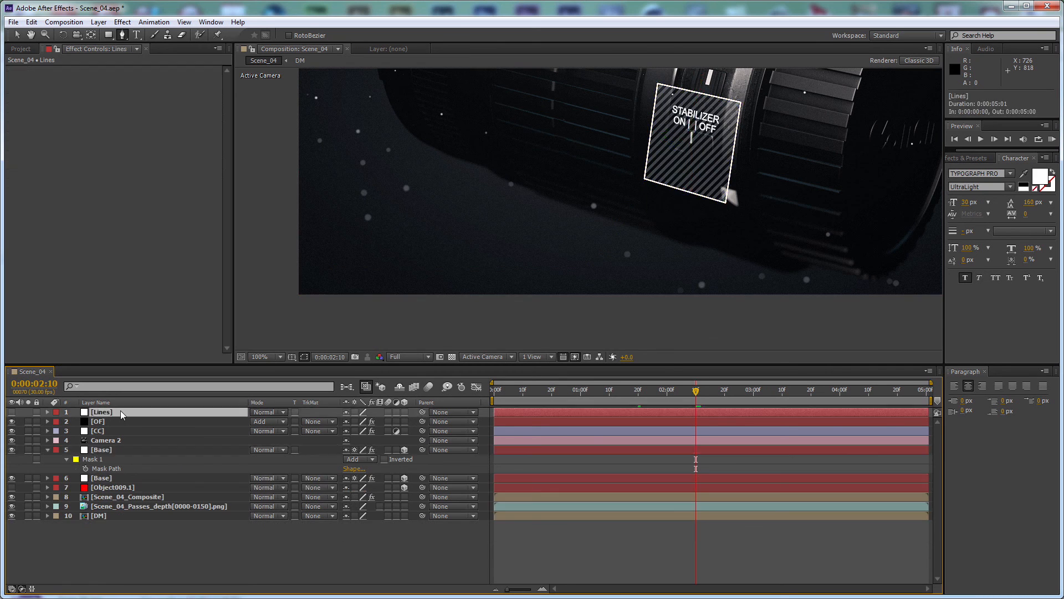
{"action": "left_click", "coordinate": [11, 412]}
{"action": "key", "text": "comma"}
{"action": "key", "text": "comma"}
{"action": "left_click", "coordinate": [235, 412]}
{"action": "key", "text": "m"}
{"action": "left_click", "coordinate": [114, 423]}
{"action": "key", "text": "Delete"}
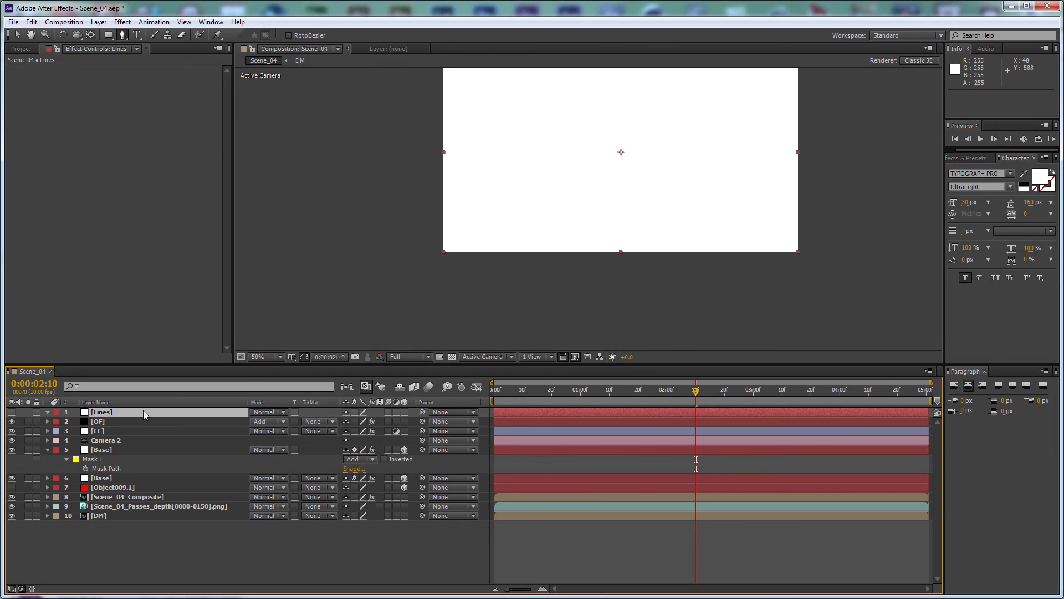
Step: Draw an open three-point mask path on the Lines layer, from the callout's lower-left corner diagonally down and horizontally out to the left
{"action": "scroll", "coordinate": [594, 167], "scroll_direction": "up", "scroll_amount": 2}
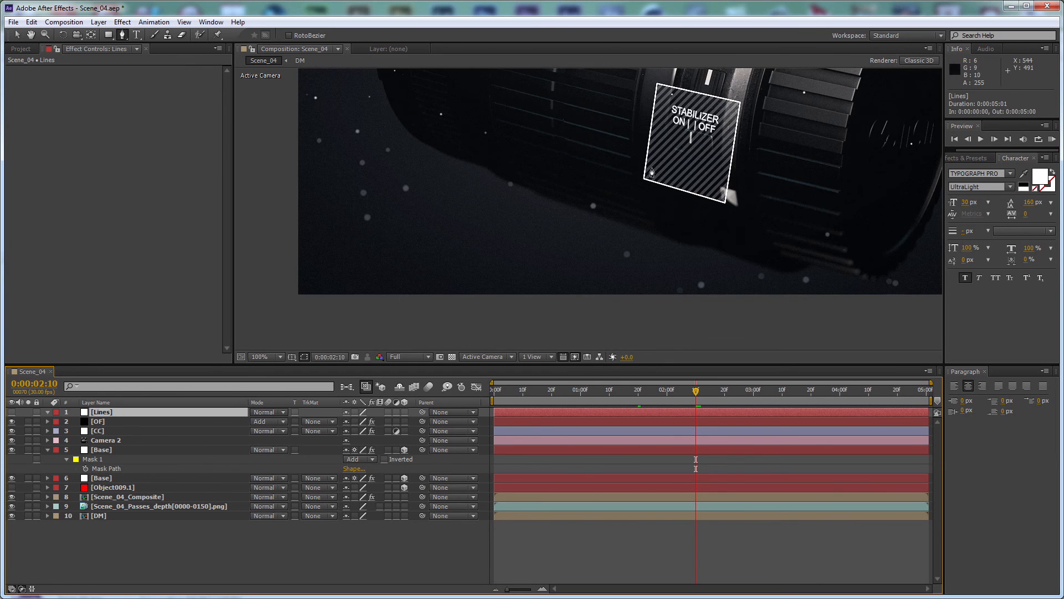
{"action": "scroll", "coordinate": [650, 177], "scroll_direction": "up", "scroll_amount": 2}
{"action": "left_click", "coordinate": [699, 156]}
{"action": "scroll", "coordinate": [600, 264], "scroll_direction": "down", "scroll_amount": 2}
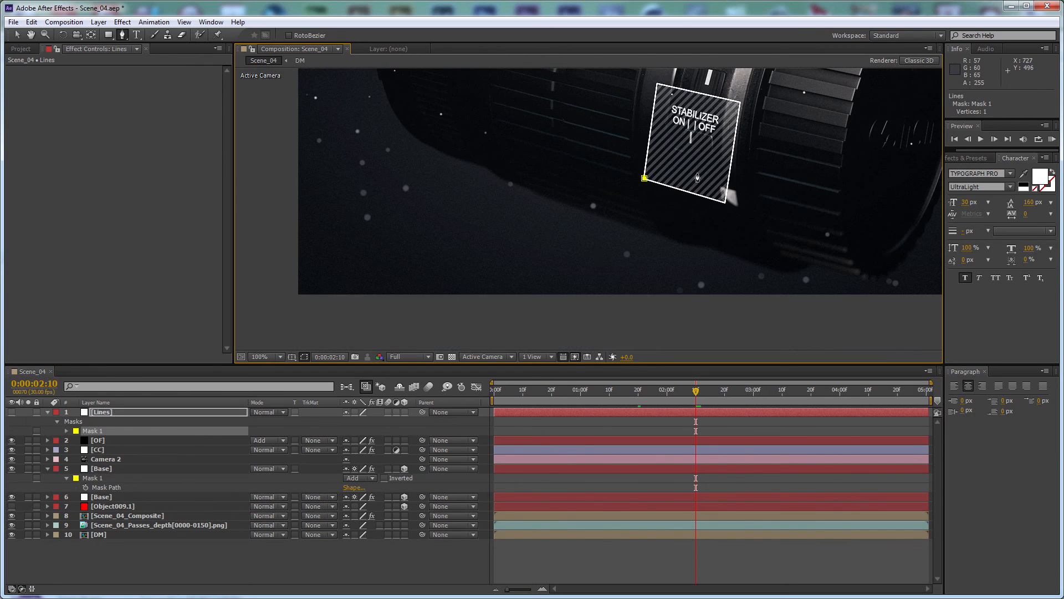
{"action": "left_click", "coordinate": [586, 236]}
{"action": "key", "text": "ctrl+z"}
{"action": "left_click", "coordinate": [580, 279]}
{"action": "left_click", "coordinate": [317, 279]}
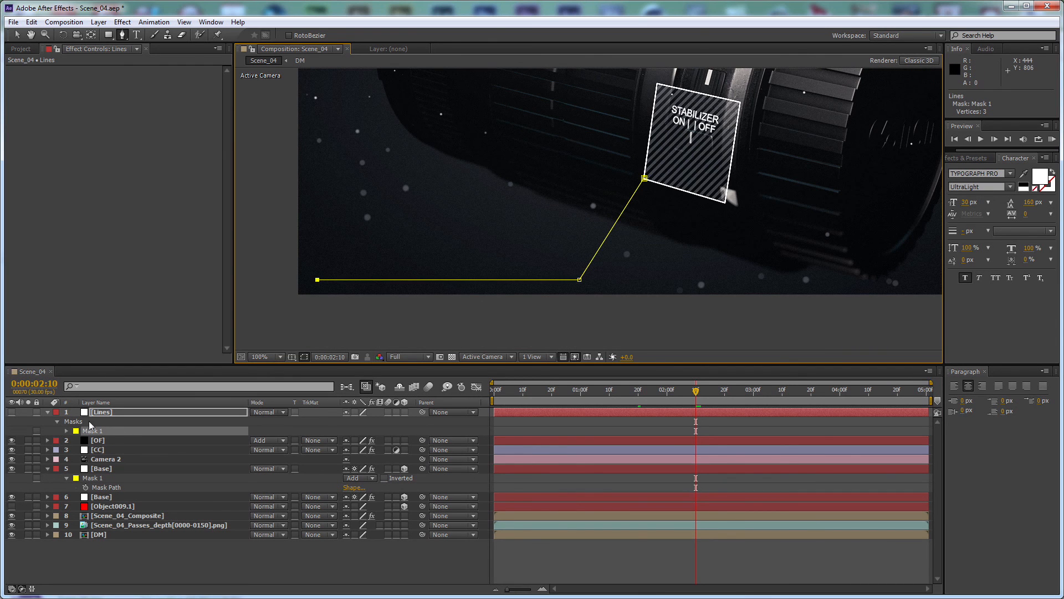
Step: Reveal the Lines layer's mask properties and set a first Mask Path keyframe at 0:00:02:10
{"action": "key", "text": "m"}
{"action": "key", "text": "m"}
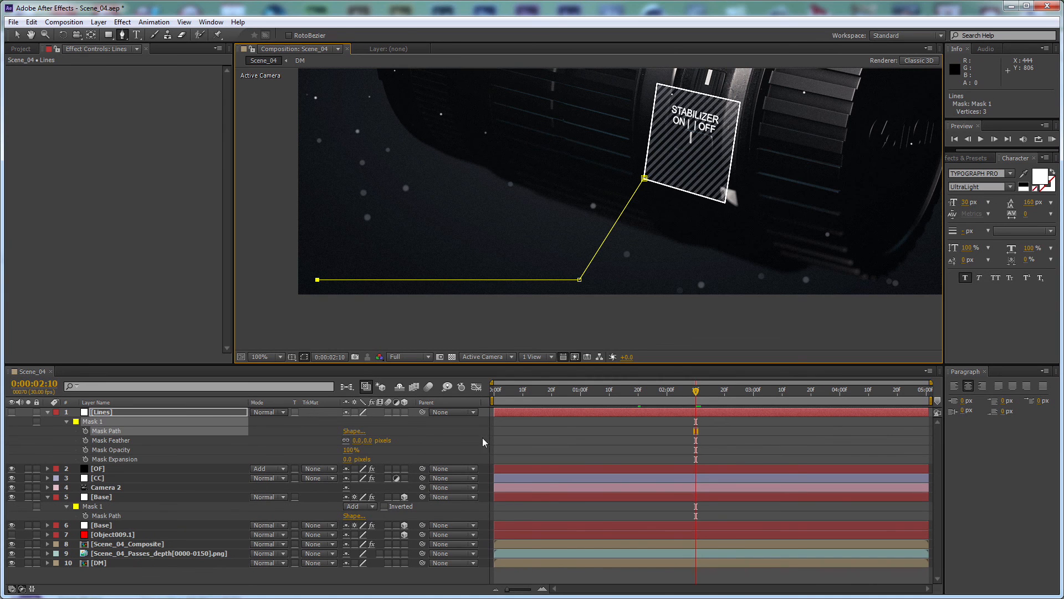
{"action": "left_click", "coordinate": [437, 436]}
{"action": "left_click", "coordinate": [85, 431]}
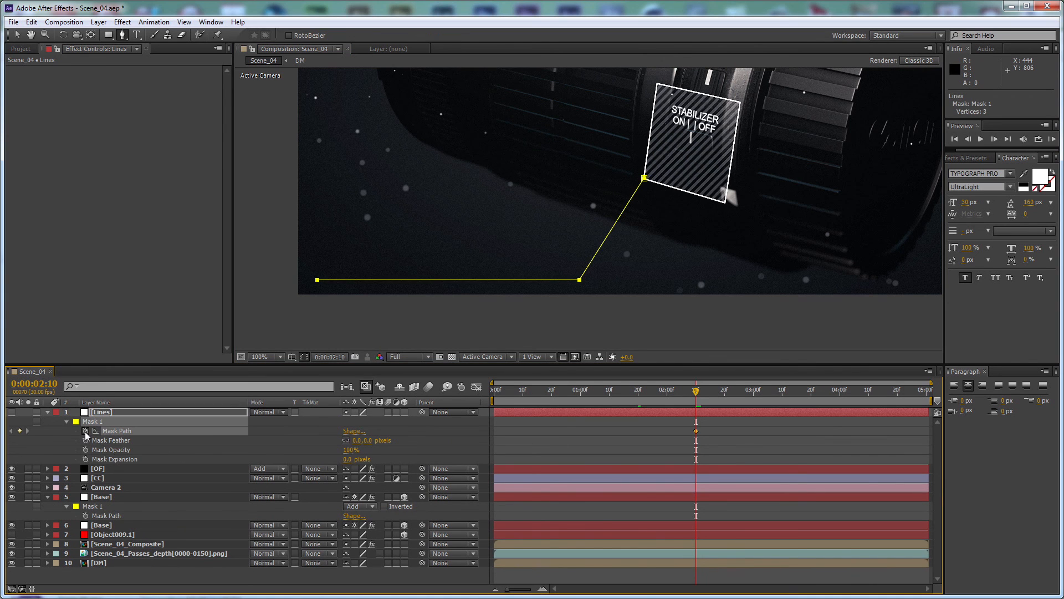
Step: Keyframe the line's upper vertex onto the callout's lower-left corner at 0:00:02:20, 0:00:03:00 and 0:00:03:10
{"action": "key", "text": "shift+Page_Down"}
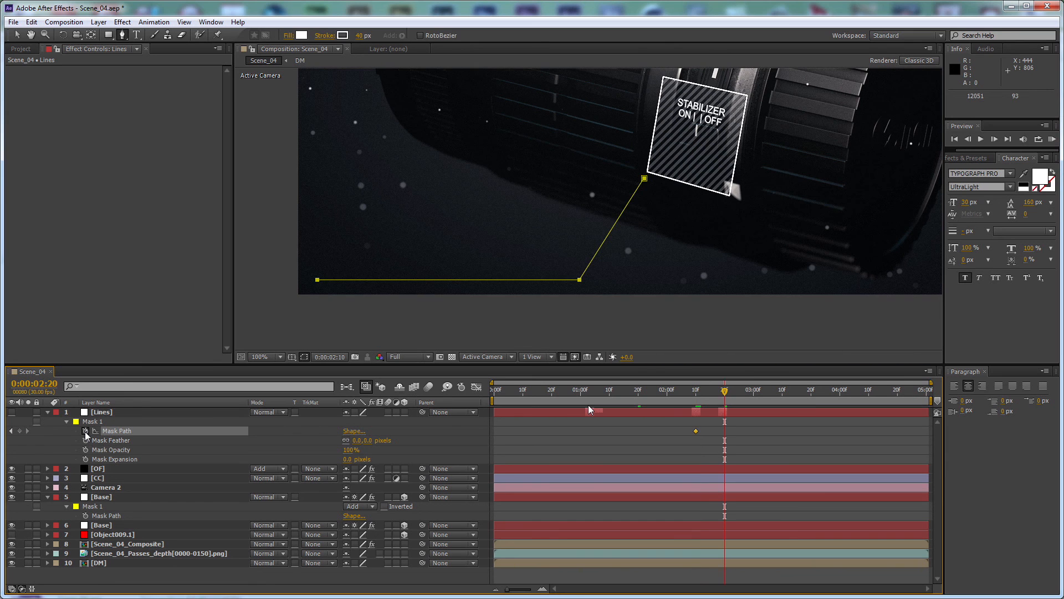
{"action": "left_click", "coordinate": [233, 412]}
{"action": "scroll", "coordinate": [821, 138], "scroll_direction": "up", "scroll_amount": 1}
{"action": "left_click_drag", "start_coordinate": [777, 136], "coordinate": [704, 222]}
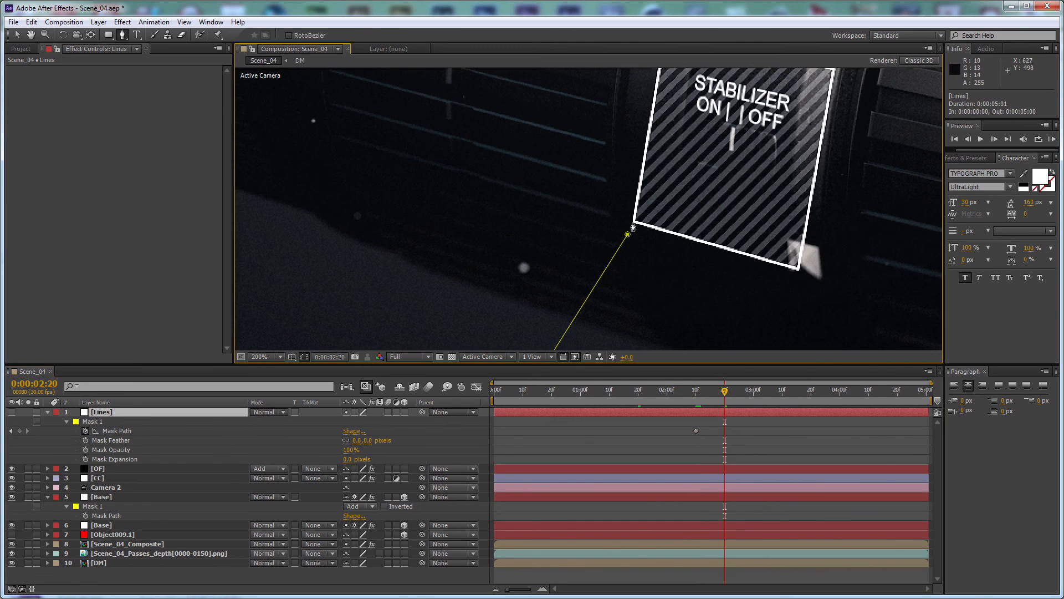
{"action": "key", "text": "v"}
{"action": "left_click_drag", "start_coordinate": [627, 235], "coordinate": [630, 126]}
{"action": "scroll", "coordinate": [648, 223], "scroll_direction": "up", "scroll_amount": 1}
{"action": "key", "text": "shift+Page_Down"}
{"action": "key", "text": "shift+Page_Down"}
{"action": "key", "text": "shift+Page_Down"}
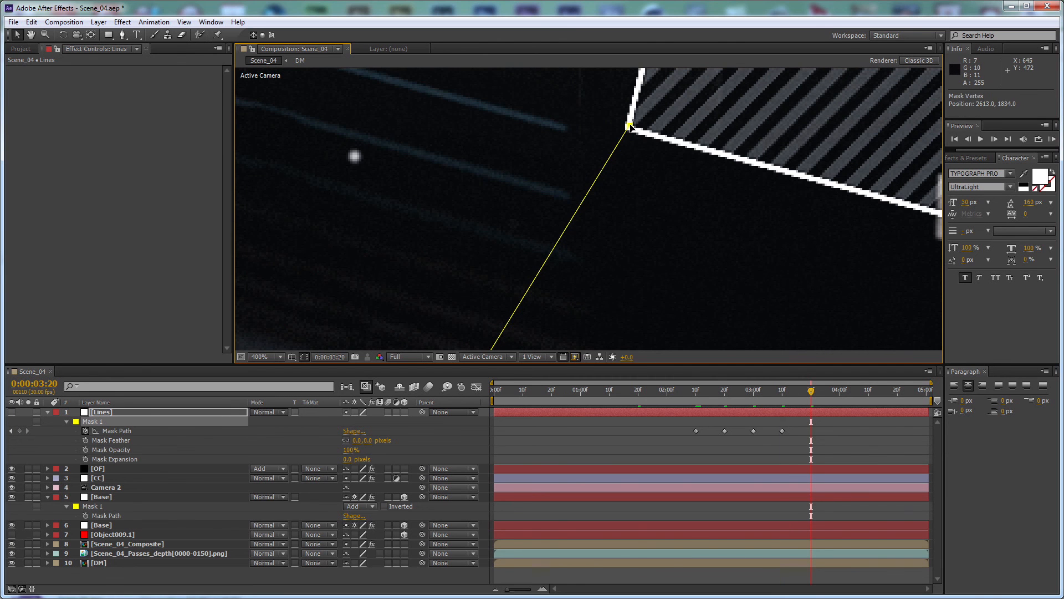
Step: Continue keyframing the line's upper vertex onto the callout's corner every ten frames from 0:00:03:20 to 0:00:05:00
{"action": "left_click_drag", "start_coordinate": [712, 134], "coordinate": [634, 262]}
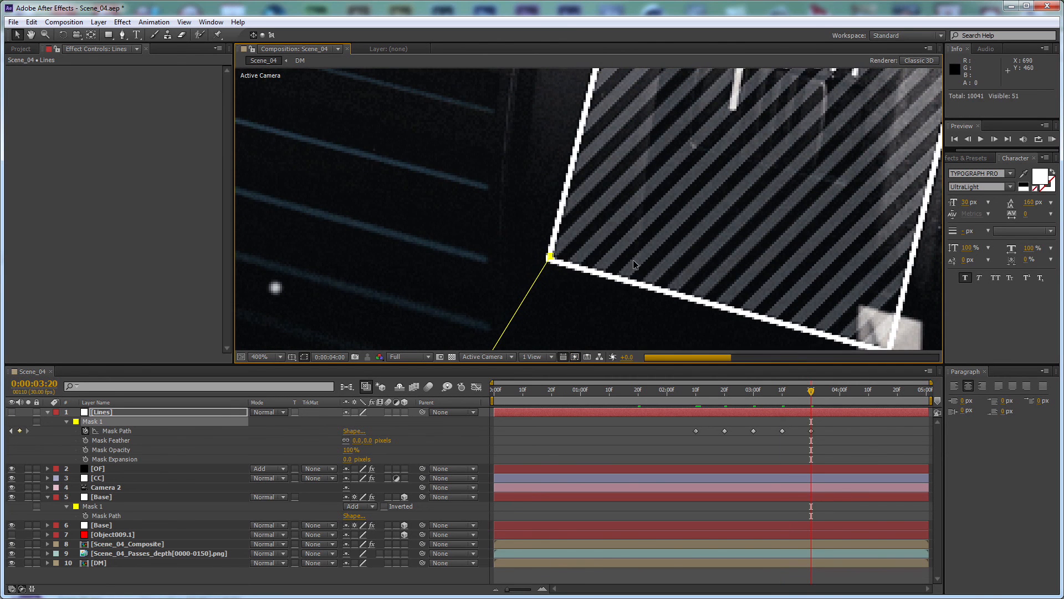
{"action": "key", "text": "shift+Page_Down"}
{"action": "left_click_drag", "start_coordinate": [559, 254], "coordinate": [611, 171]}
{"action": "key", "text": "shift+Page_Down"}
{"action": "key", "text": "shift+Page_Down"}
{"action": "key", "text": "shift+Page_Down"}
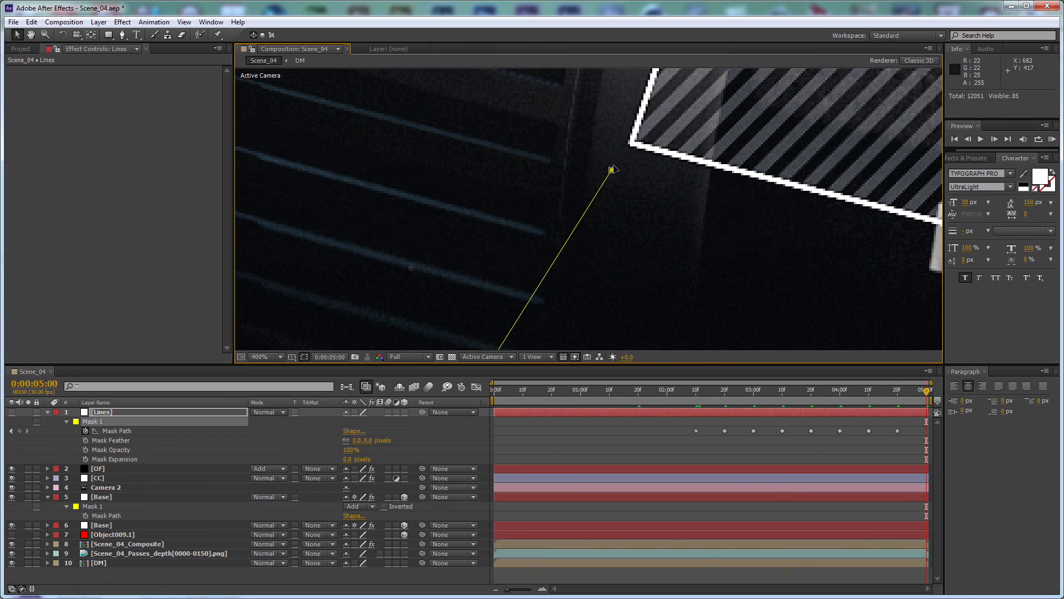
{"action": "left_click_drag", "start_coordinate": [612, 172], "coordinate": [632, 143]}
Step: Trim the start of the Lines layer to its first Mask Path keyframe at 0:00:02:10
{"action": "scroll", "coordinate": [632, 239], "scroll_direction": "down", "scroll_amount": 6}
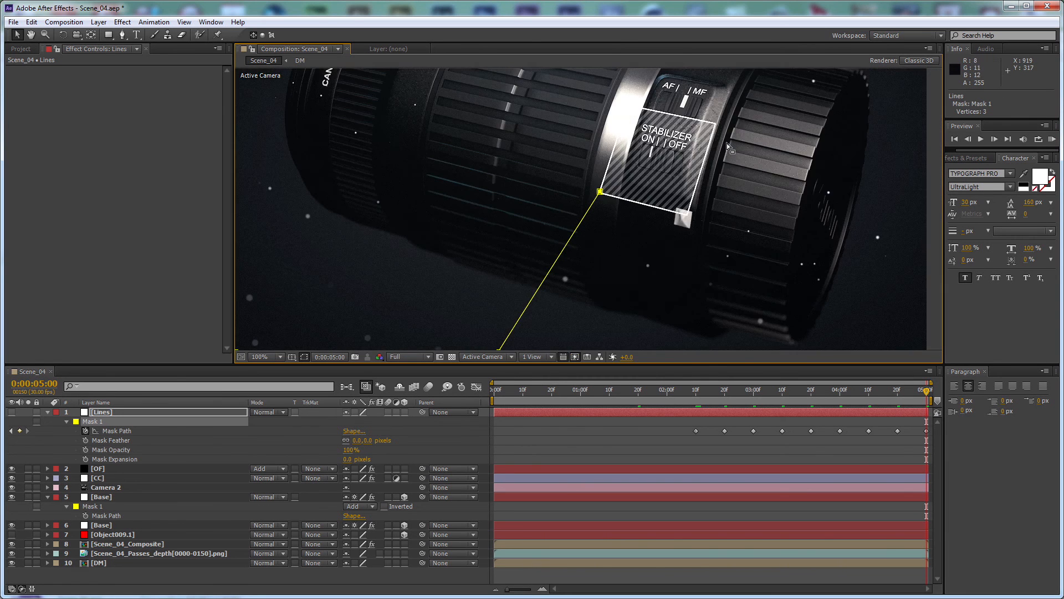
{"action": "left_click_drag", "start_coordinate": [633, 240], "coordinate": [683, 239]}
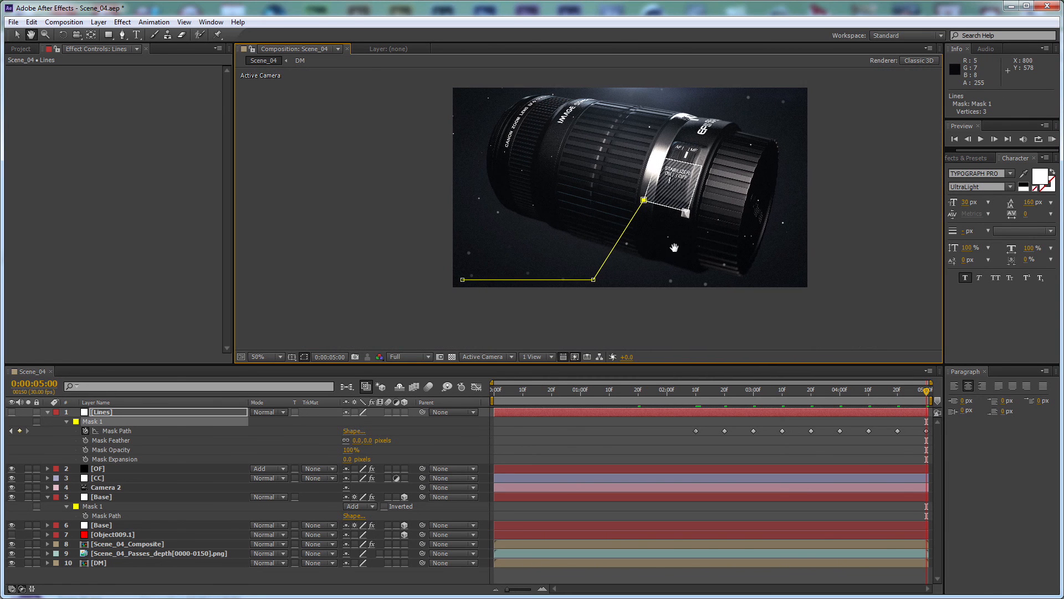
{"action": "left_click", "coordinate": [695, 398]}
{"action": "key", "text": "alt+bracketleft"}
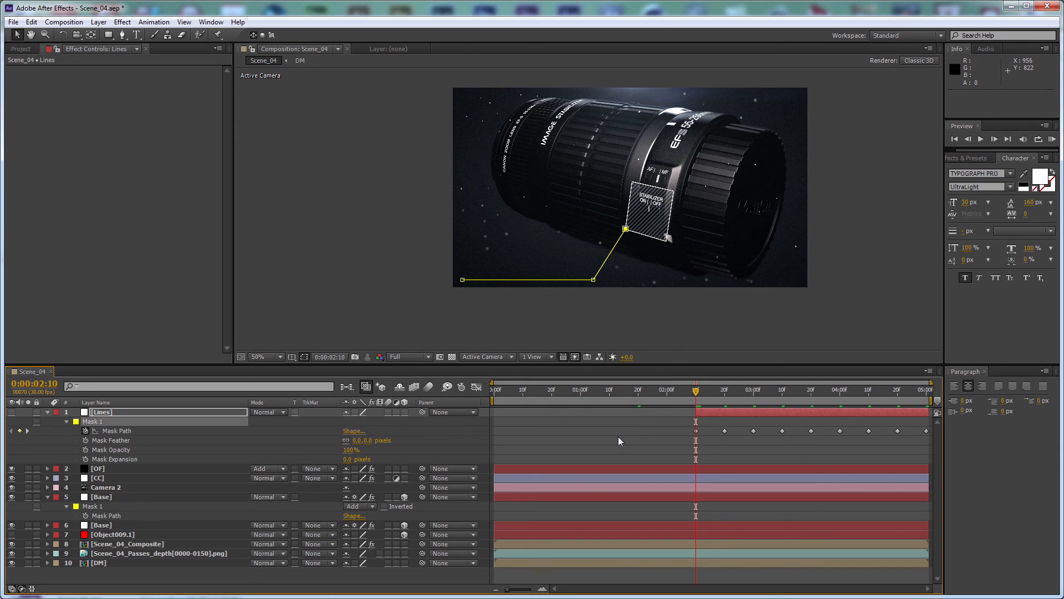
Step: Show the Lines layer and apply the Stroke effect to it with the paint style On Transparent
{"action": "left_click", "coordinate": [11, 412]}
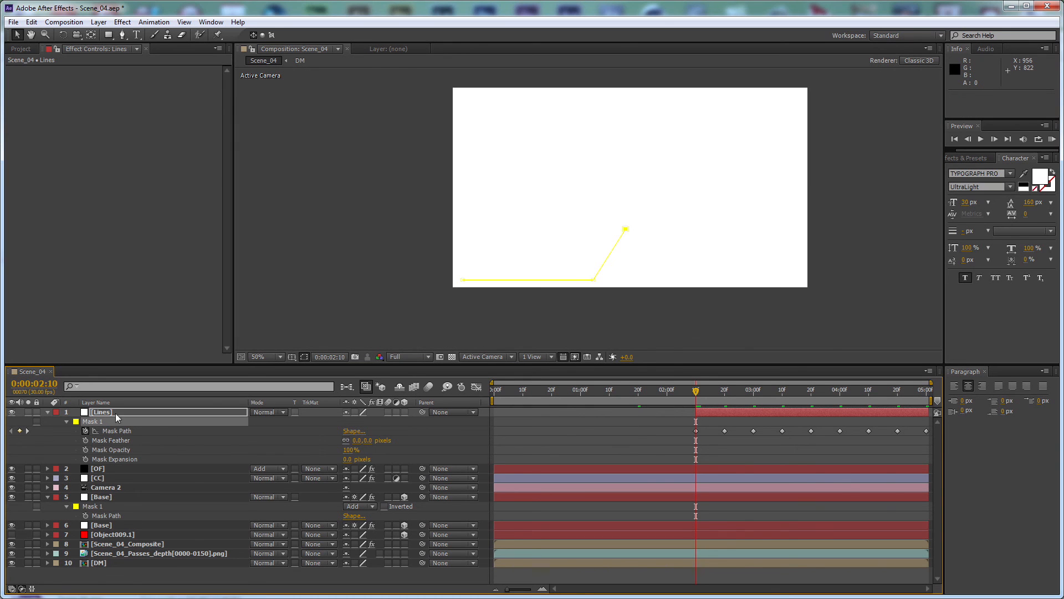
{"action": "left_click", "coordinate": [122, 21]}
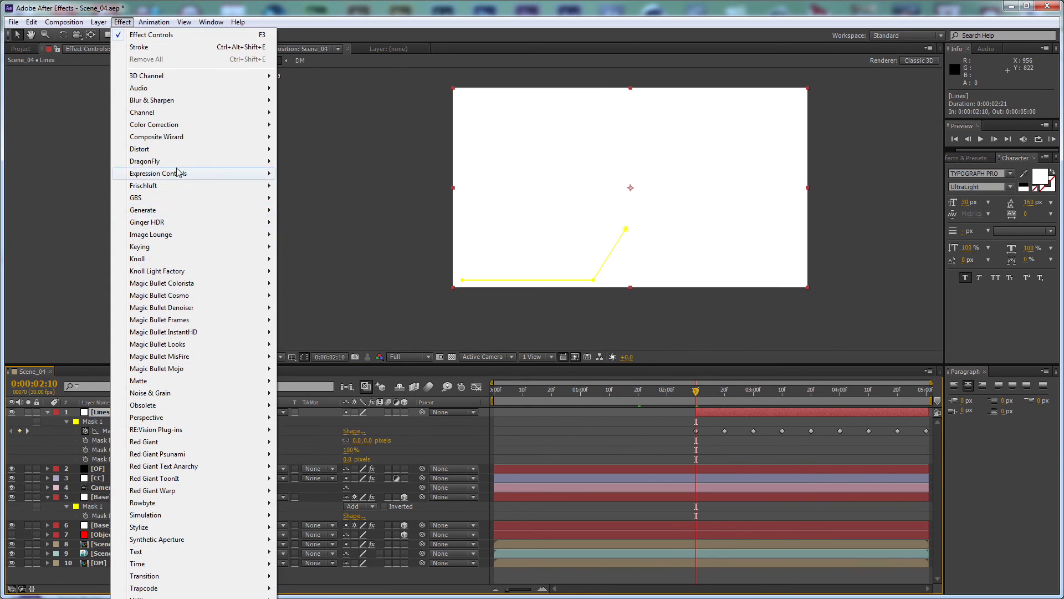
{"action": "mouse_move", "coordinate": [173, 213]}
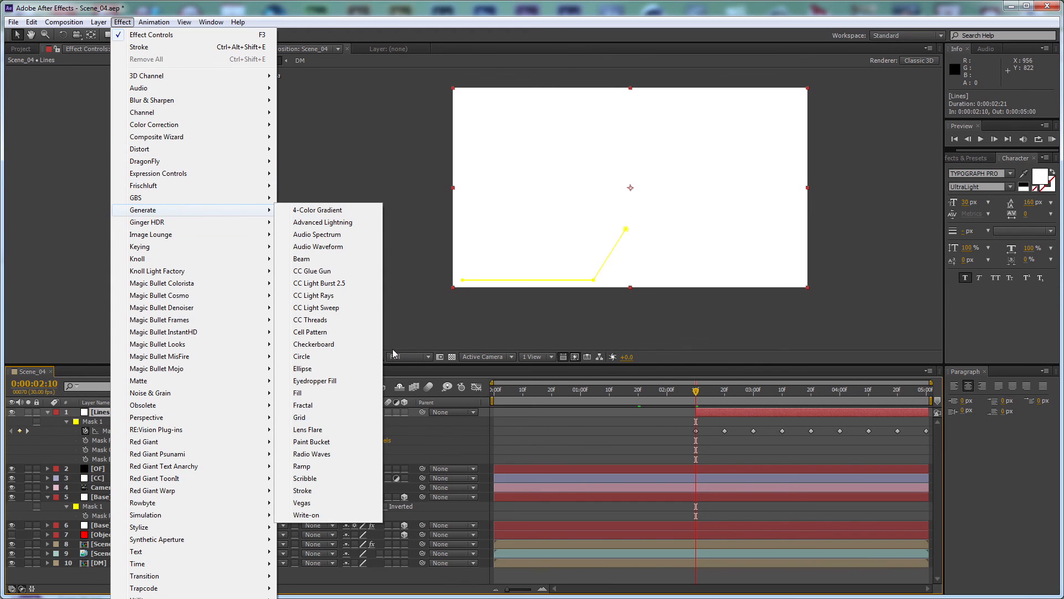
{"action": "left_click", "coordinate": [316, 490]}
{"action": "left_click", "coordinate": [169, 183]}
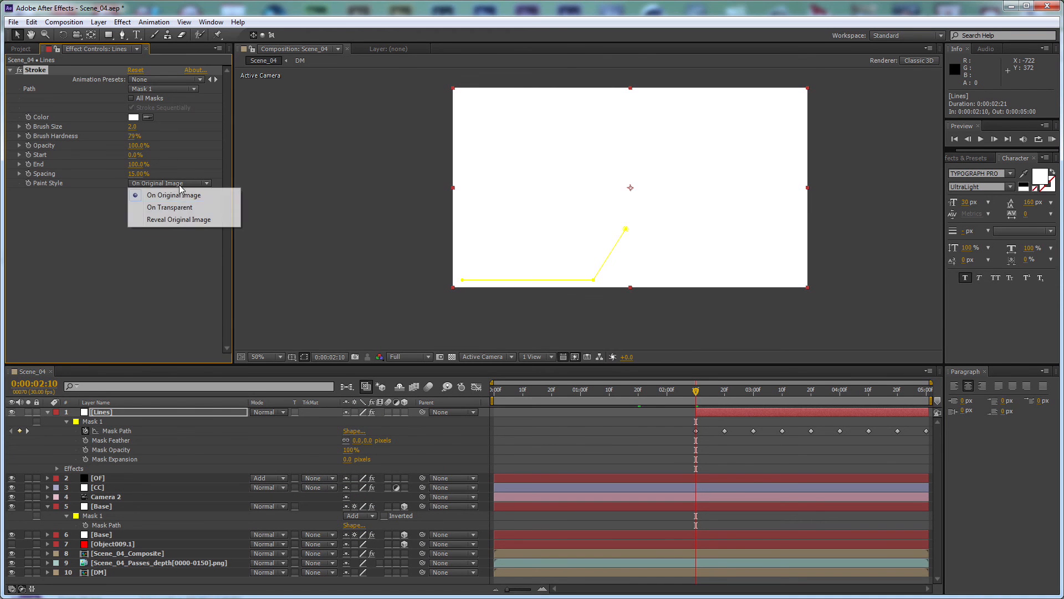
{"action": "left_click", "coordinate": [166, 205]}
Step: Set the stroke's spacing to 0%, its brush hardness to 100% and its brush size to 1
{"action": "left_click_drag", "start_coordinate": [136, 173], "coordinate": [70, 174]}
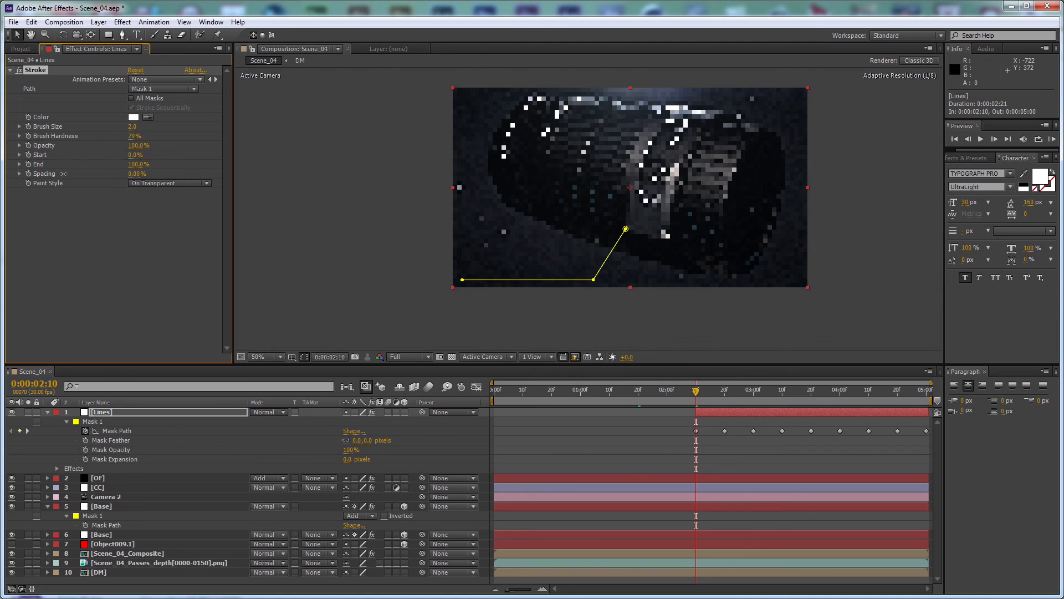
{"action": "left_click_drag", "start_coordinate": [134, 136], "coordinate": [195, 135]}
{"action": "left_click_drag", "start_coordinate": [310, 132], "coordinate": [147, 129]}
{"action": "left_click", "coordinate": [134, 127]}
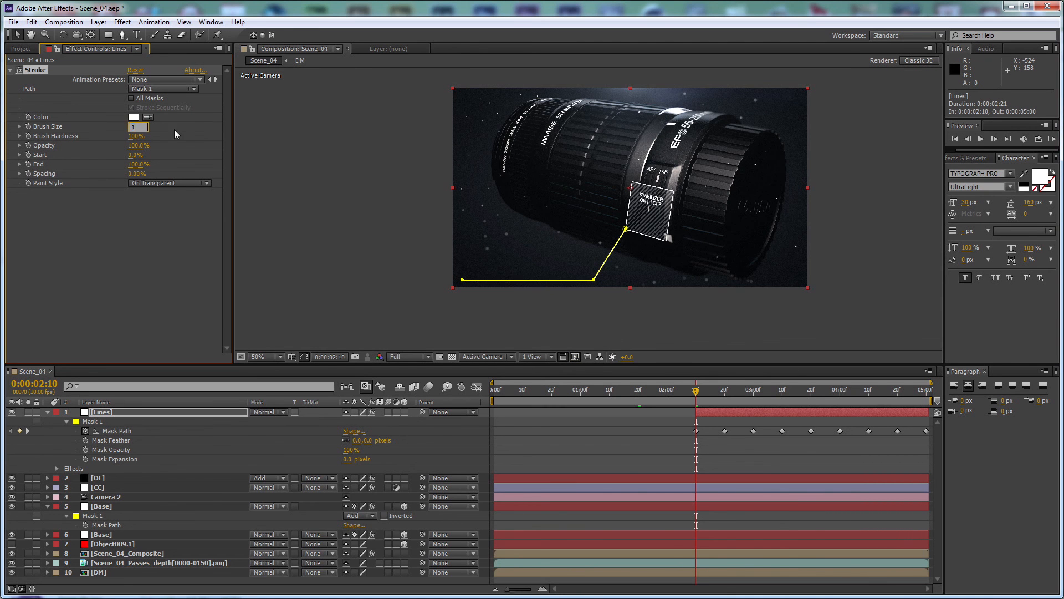
{"action": "key", "text": "Return"}
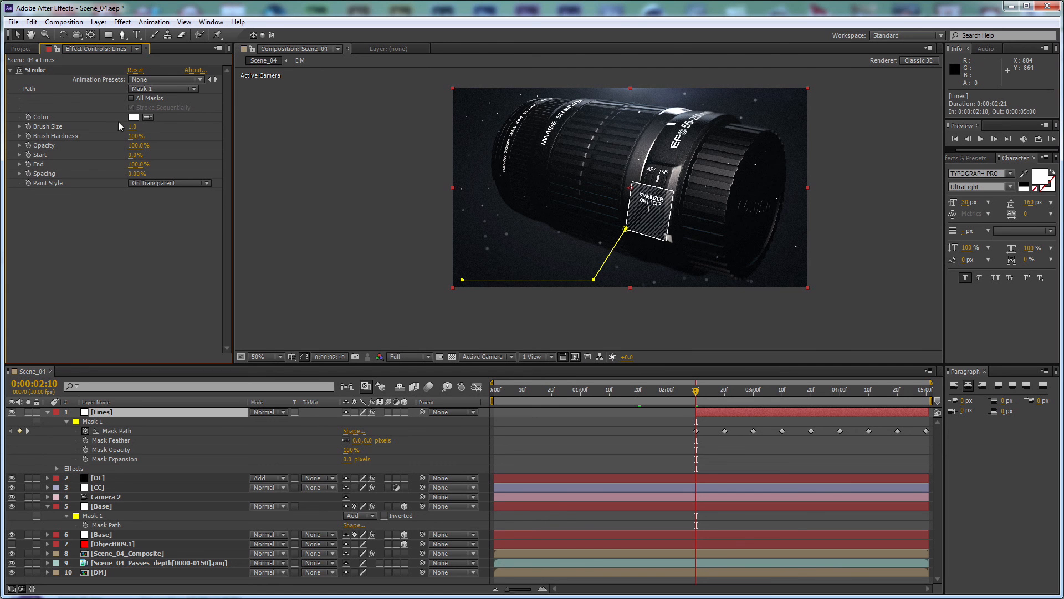
Step: Solo the Lines layer, hide the mask outlines, and keyframe the stroke's End from 0% at 0:00:02:10 to 100% at 0:00:03:00
{"action": "left_click_drag", "start_coordinate": [135, 165], "coordinate": [128, 165]}
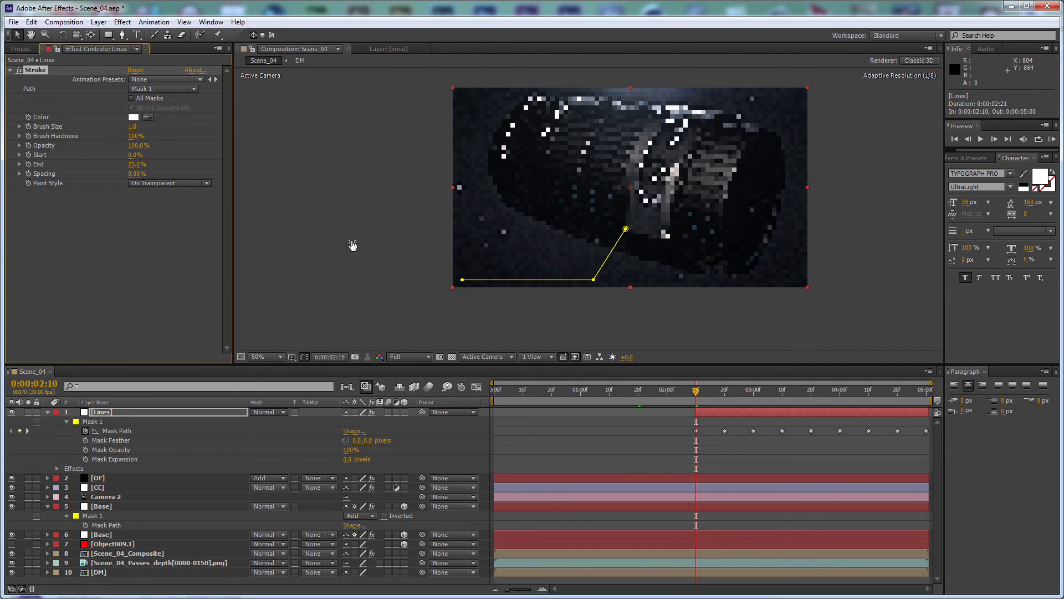
{"action": "key", "text": "period"}
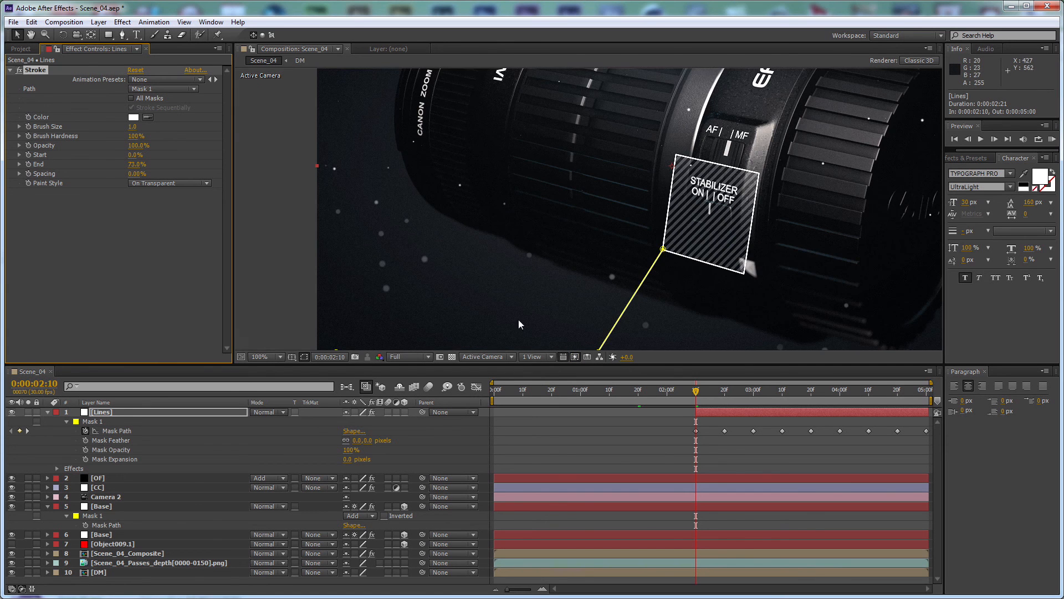
{"action": "left_click", "coordinate": [28, 412]}
{"action": "left_click", "coordinate": [303, 357]}
{"action": "left_click_drag", "start_coordinate": [137, 164], "coordinate": [32, 174]}
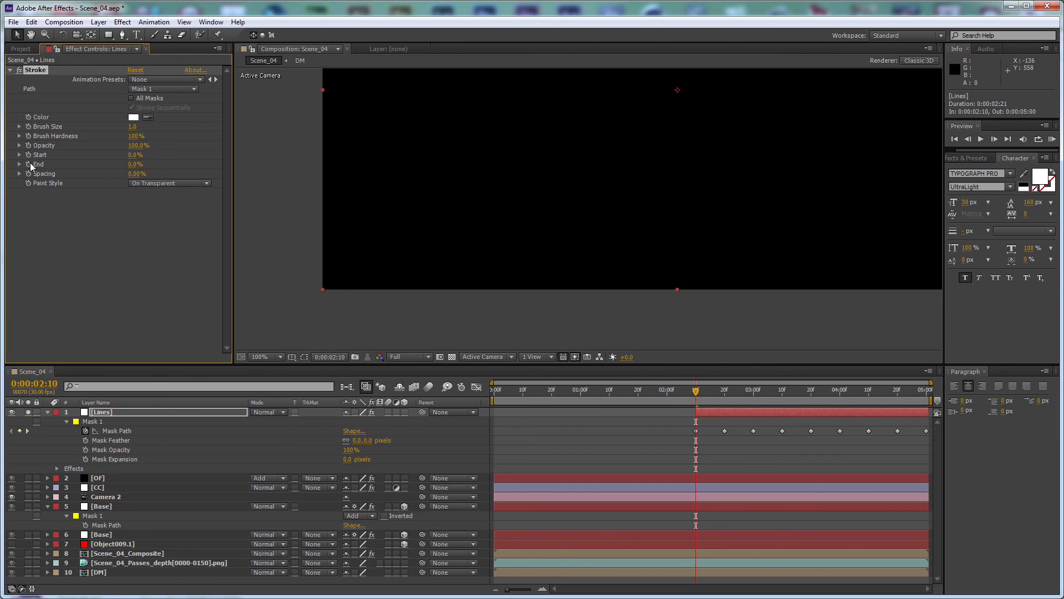
{"action": "key", "text": "k"}
{"action": "key", "text": "k"}
{"action": "left_click_drag", "start_coordinate": [136, 164], "coordinate": [461, 163]}
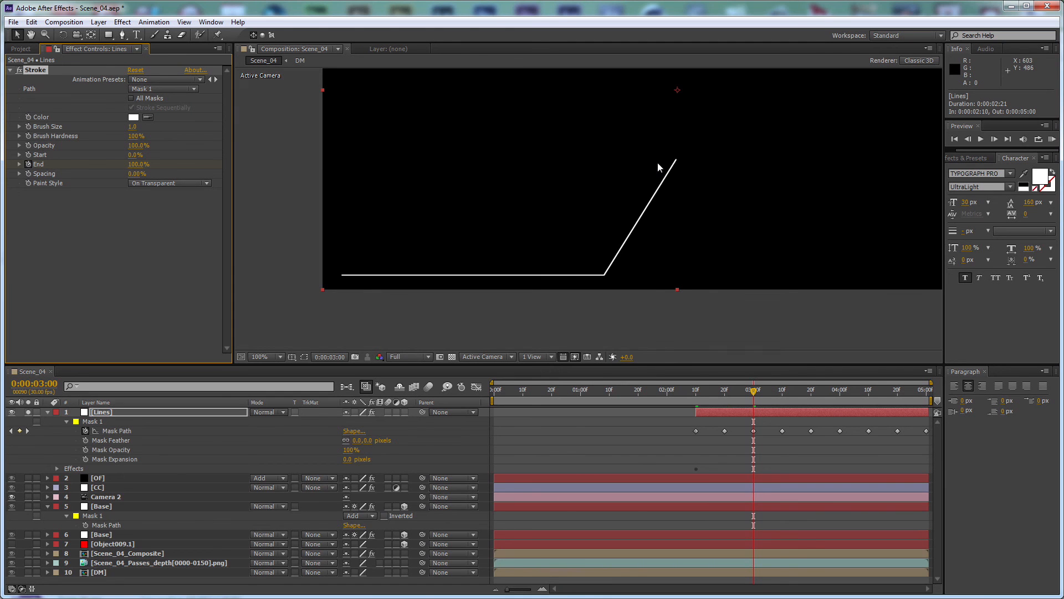
Step: Reveal the Lines layer's keyframes and apply Easy Ease to the stroke's End keyframes
{"action": "key", "text": "u"}
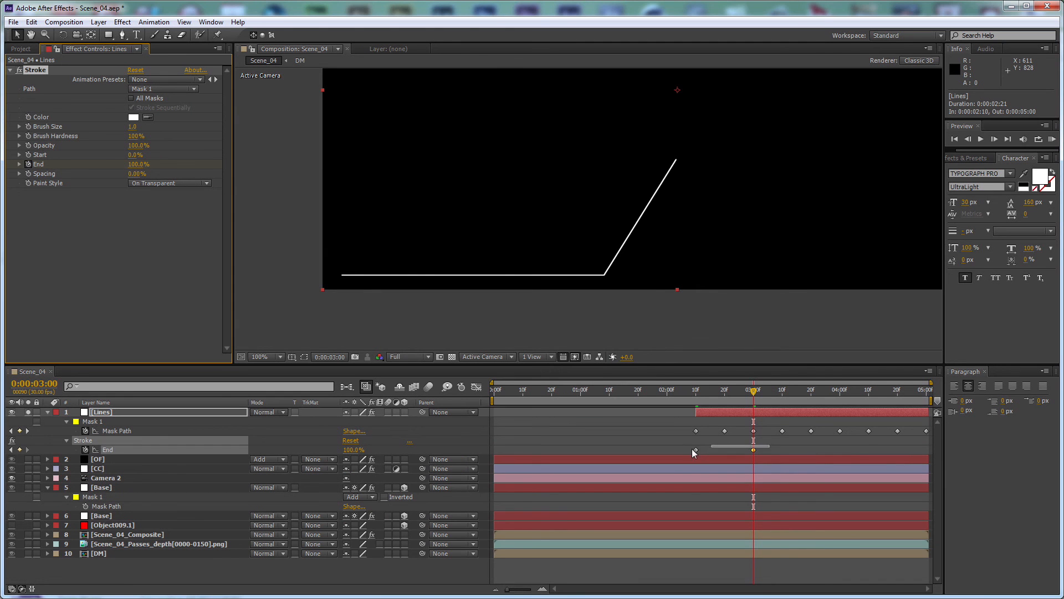
{"action": "left_click", "coordinate": [696, 450]}
{"action": "right_click", "coordinate": [695, 449]}
{"action": "mouse_move", "coordinate": [781, 575]}
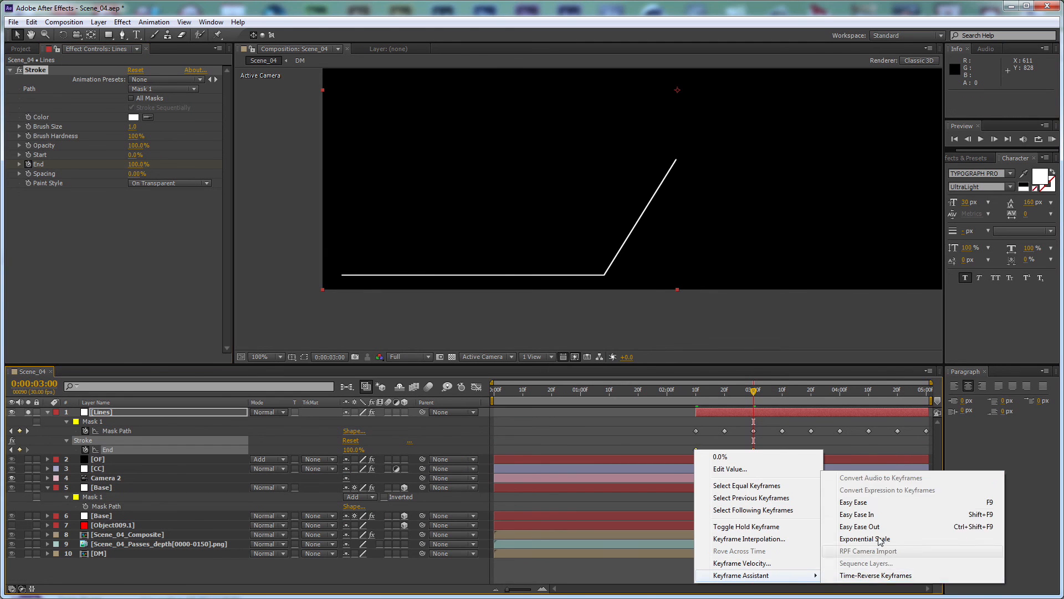
{"action": "left_click", "coordinate": [879, 501]}
Step: Extend both ease handles of the End value curve to their full length for a steep S-curve, and unsolo the Lines layer
{"action": "left_click", "coordinate": [476, 387]}
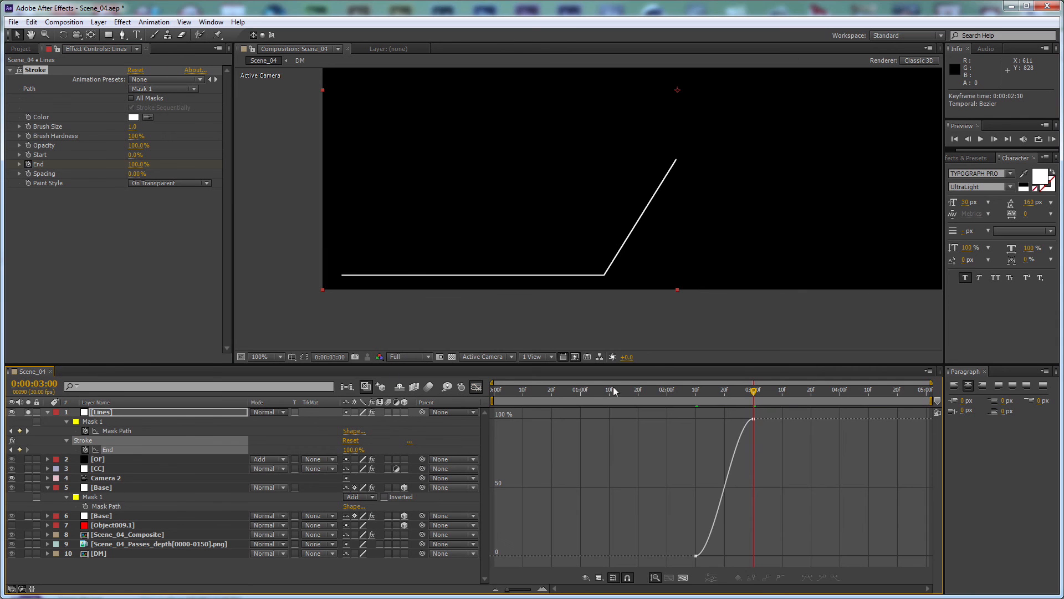
{"action": "left_click", "coordinate": [696, 555]}
{"action": "left_click_drag", "start_coordinate": [716, 556], "coordinate": [790, 557]}
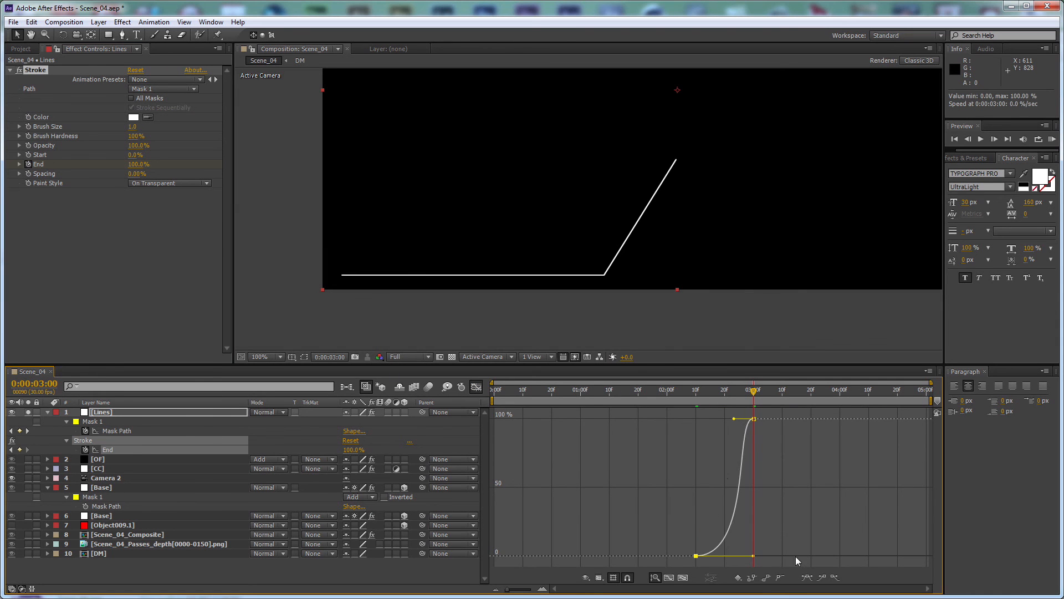
{"action": "left_click_drag", "start_coordinate": [734, 420], "coordinate": [668, 418]}
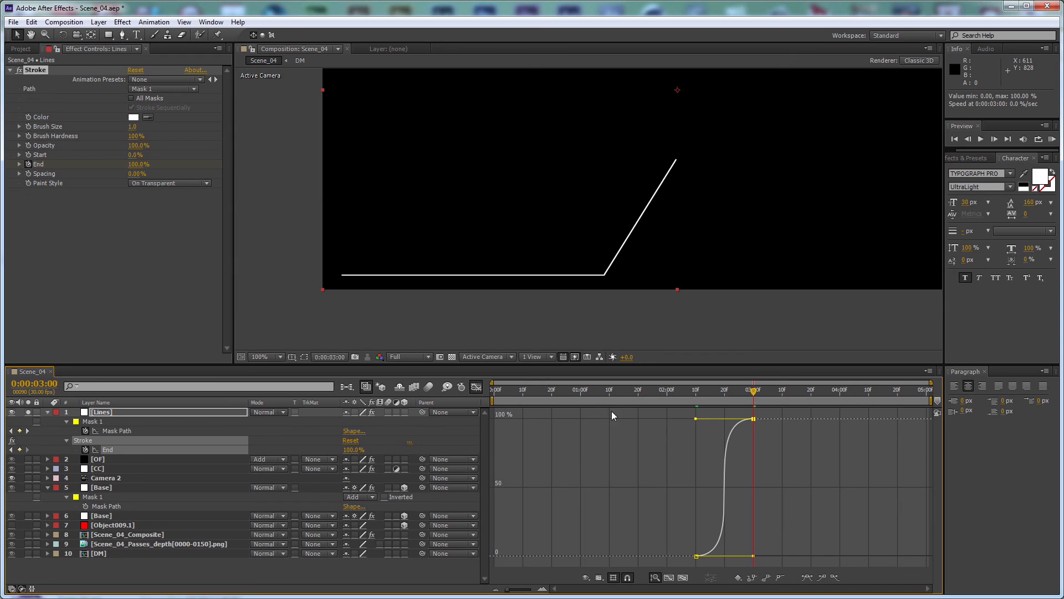
{"action": "left_click", "coordinate": [476, 387]}
{"action": "left_click", "coordinate": [29, 412]}
Step: Add a text layer reading BUILD IN IMAGE STABILIZER above the horizontal part of the leader line
{"action": "left_click", "coordinate": [452, 427]}
{"action": "key", "text": "ctrl+t"}
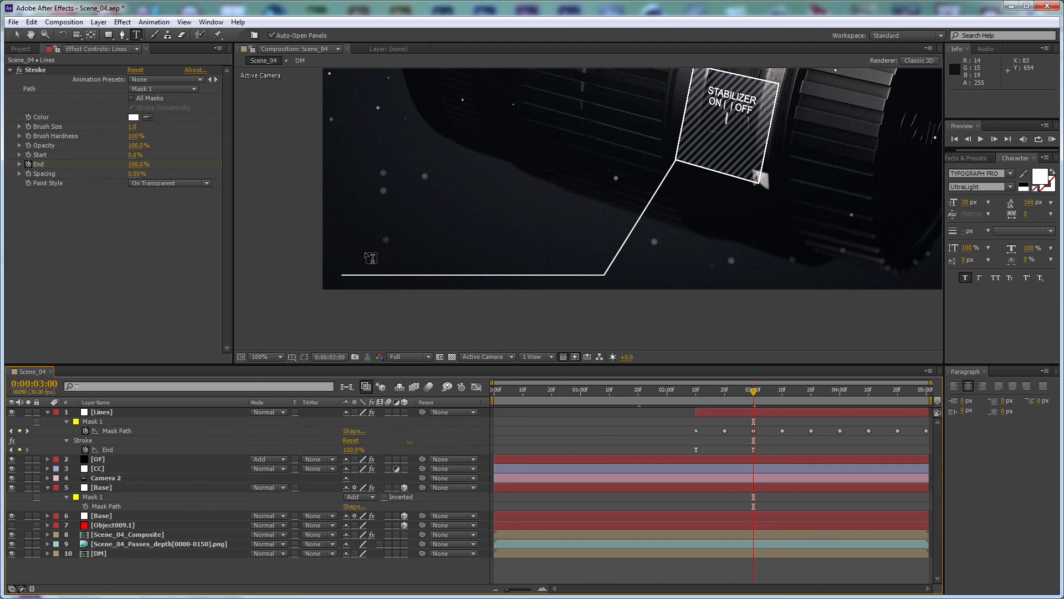
{"action": "left_click", "coordinate": [361, 253]}
{"action": "type", "text": "B"}
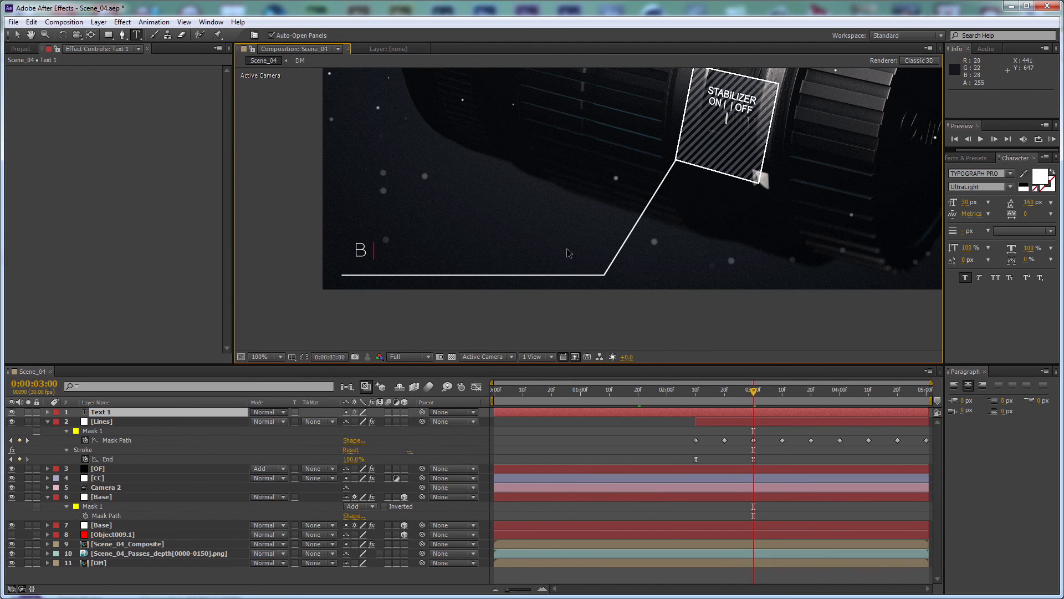
{"action": "type", "text": "UL"}
{"action": "key", "text": "BackSpace"}
{"action": "type", "text": "ILD IN I MAGE STA"}
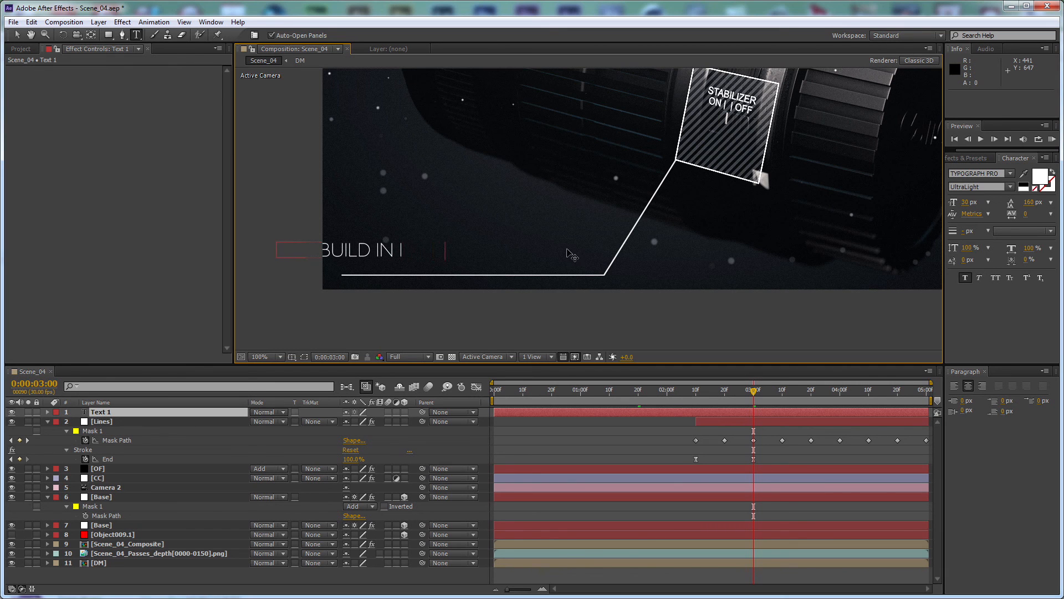
{"action": "type", "text": "BILIZER"}
Step: Move the text to position 253, 680 so it sits just above the leader line, starting at the line's left end
{"action": "left_click", "coordinate": [17, 34]}
{"action": "left_click_drag", "start_coordinate": [464, 254], "coordinate": [566, 265]}
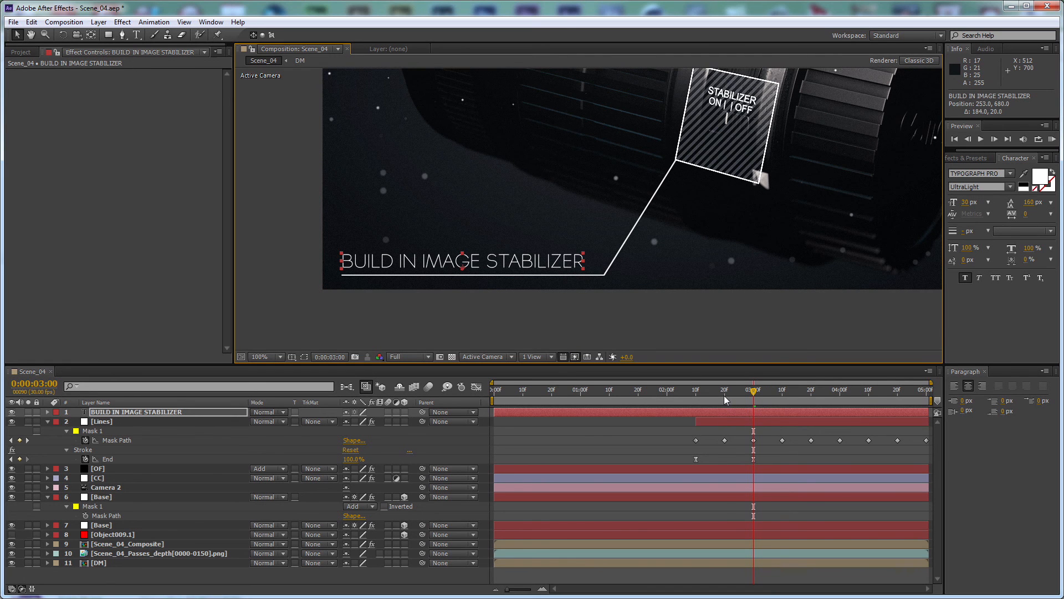
{"action": "left_click", "coordinate": [725, 400]}
{"action": "left_click", "coordinate": [753, 401]}
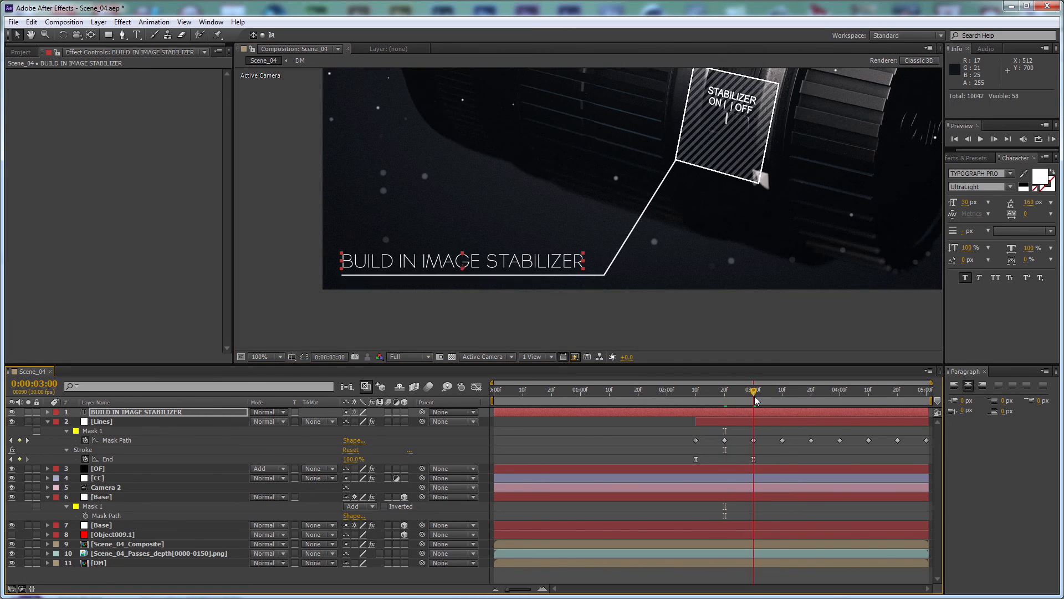
Step: Lower the text slightly to position 253, 682 and trim the start of its layer to 0:00:02:26
{"action": "key", "text": "Page_Up"}
{"action": "key", "text": "Page_Up"}
{"action": "key", "text": "Page_Up"}
{"action": "key", "text": "Page_Up"}
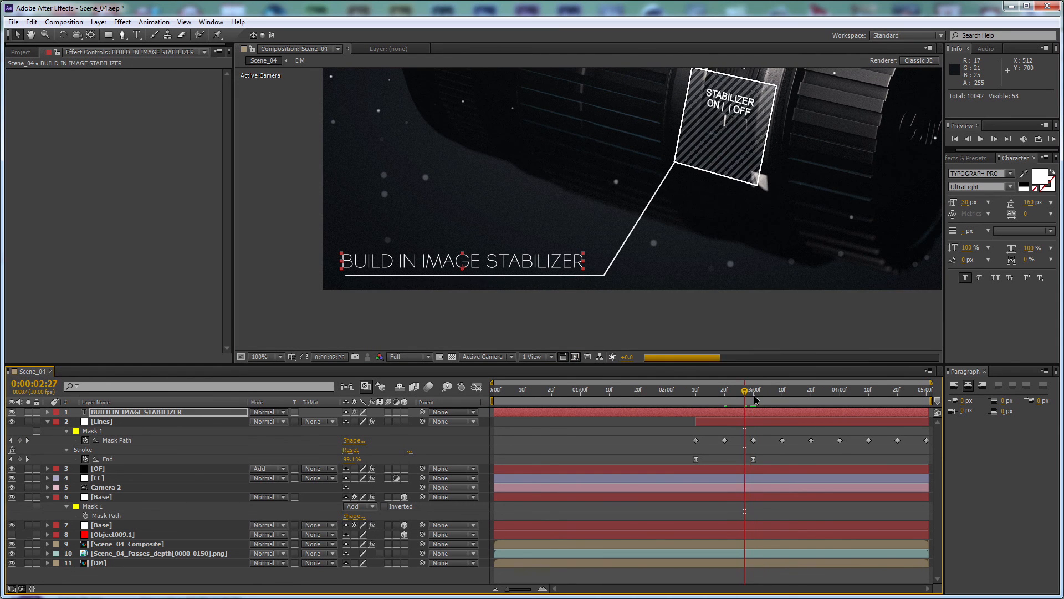
{"action": "key", "text": "Down"}
{"action": "key", "text": "Down"}
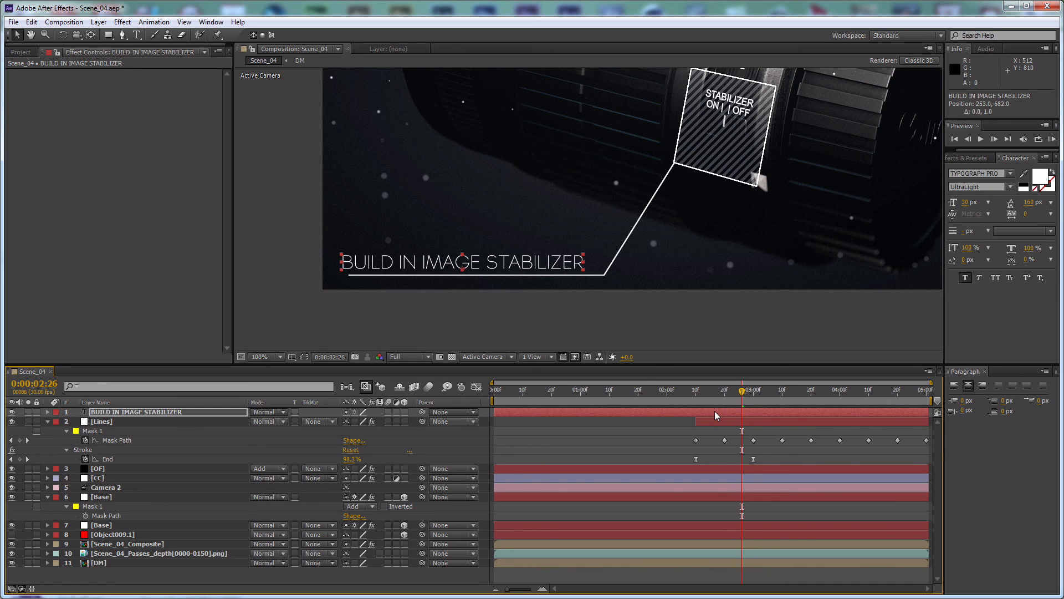
{"action": "left_click", "coordinate": [714, 411]}
{"action": "key", "text": "alt+bracketleft"}
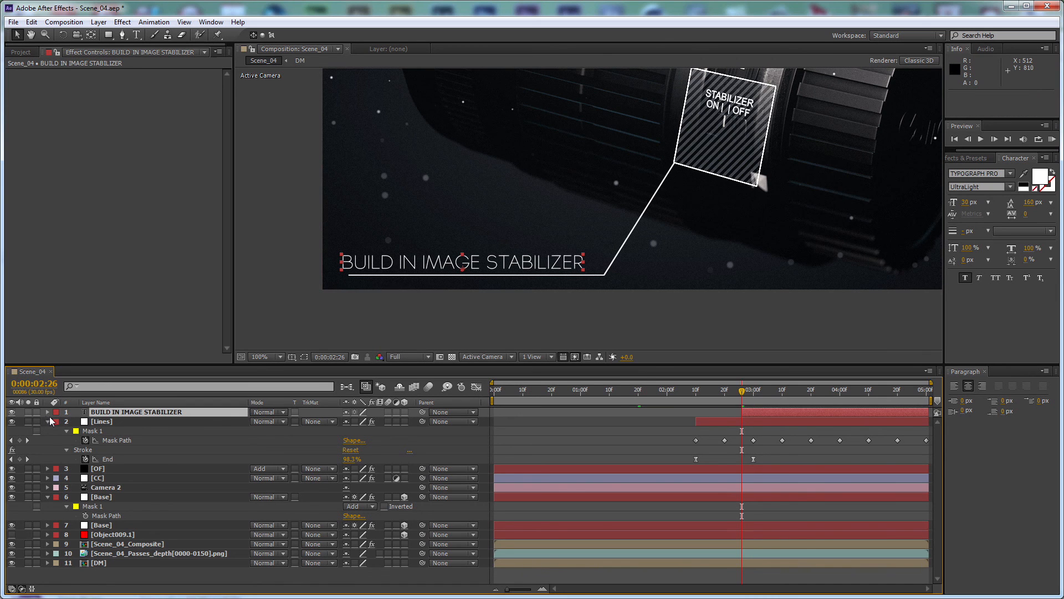
Step: Add an Opacity text animator set to 0% to the BUILD IN IMAGE STABILIZER layer and reveal its Range Selector properties
{"action": "left_click", "coordinate": [48, 412]}
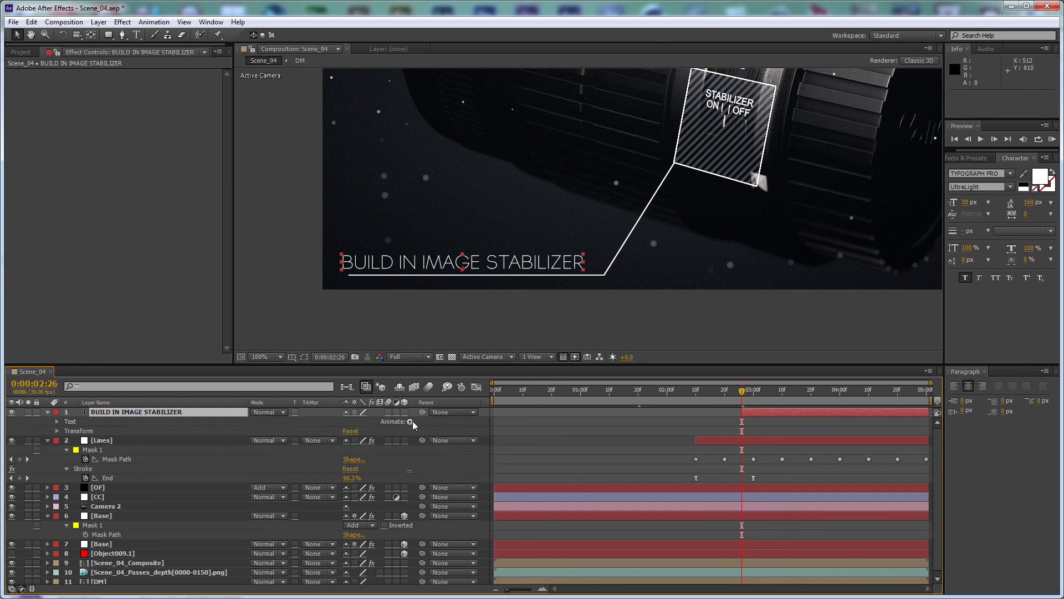
{"action": "left_click", "coordinate": [410, 421]}
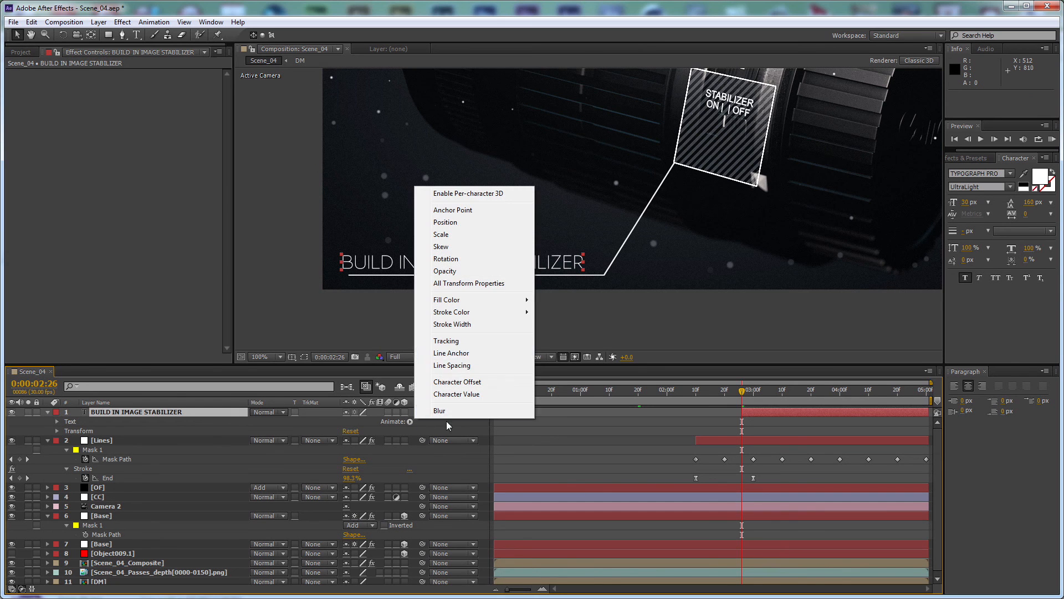
{"action": "left_click", "coordinate": [454, 270]}
{"action": "left_click_drag", "start_coordinate": [345, 480], "coordinate": [28, 490]}
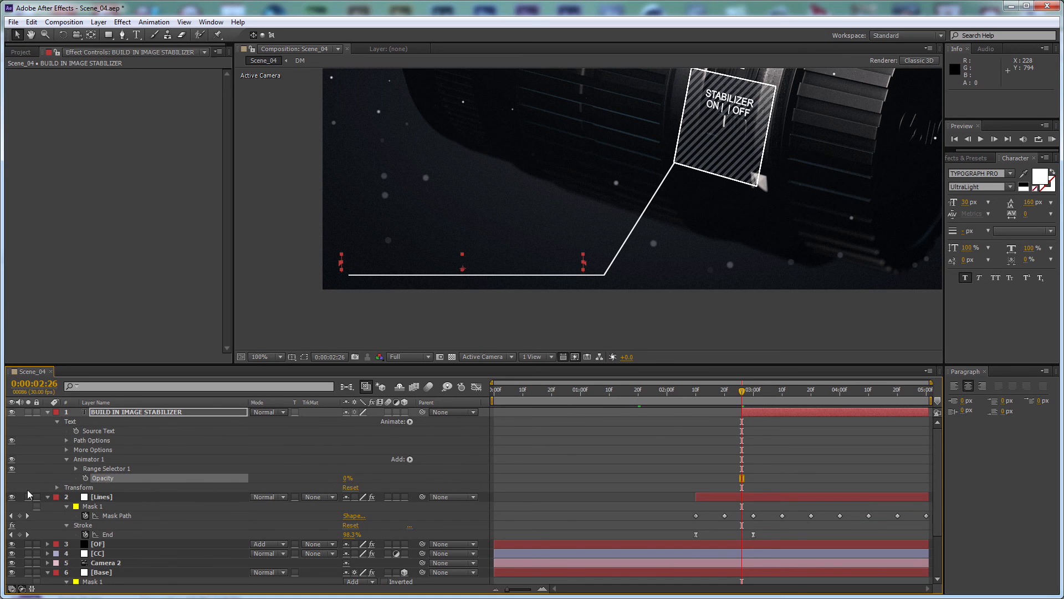
{"action": "left_click", "coordinate": [76, 468]}
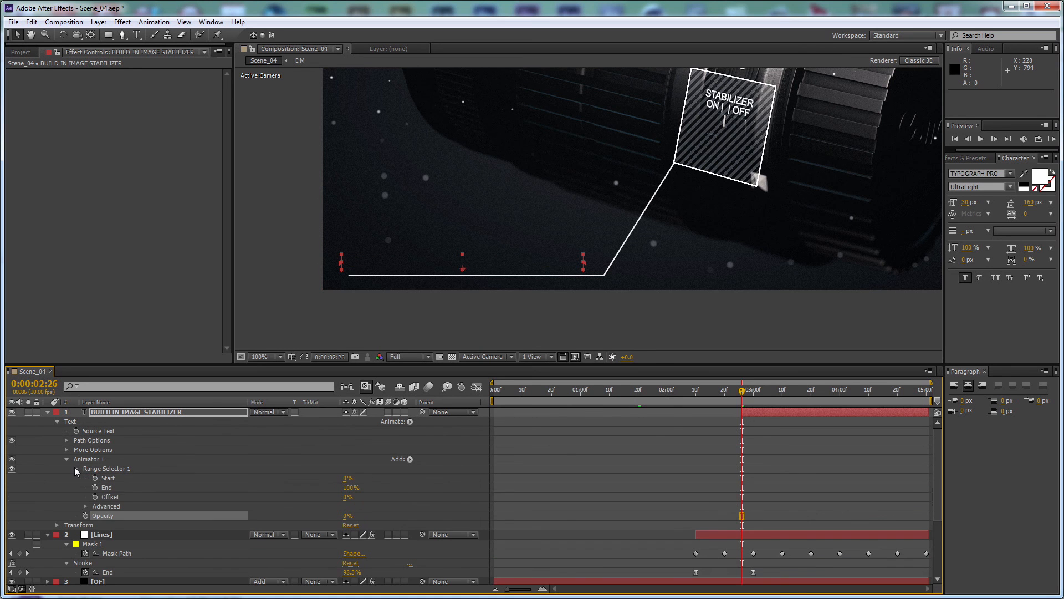
Step: Keyframe the Range Selector's Offset at 0% at 0:00:02:26 and at 100% at 0:00:03:16
{"action": "left_click", "coordinate": [95, 497]}
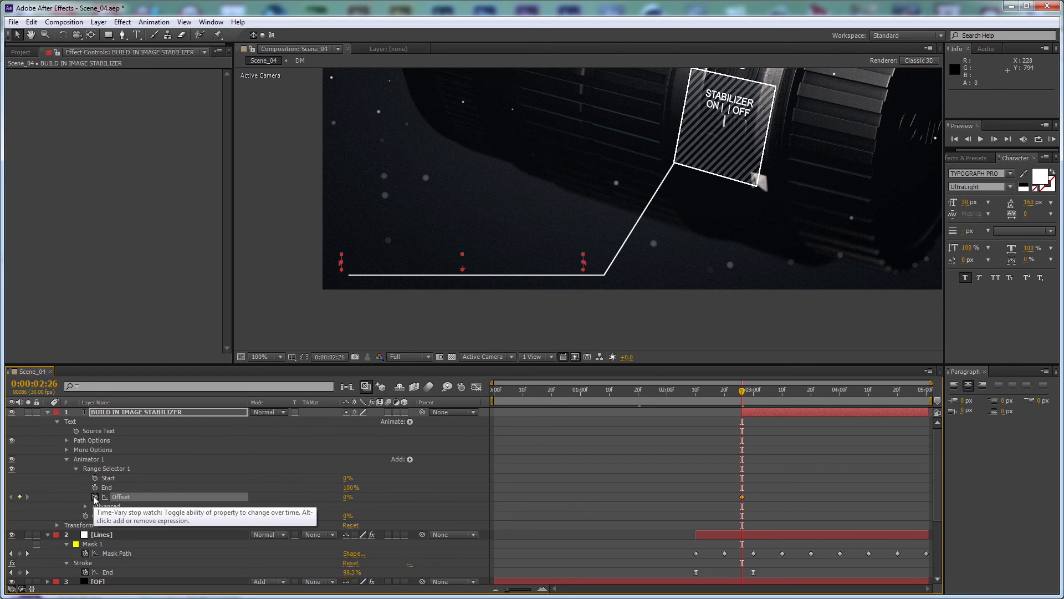
{"action": "key", "text": "shift+Page_Down"}
{"action": "key", "text": "shift+Page_Down"}
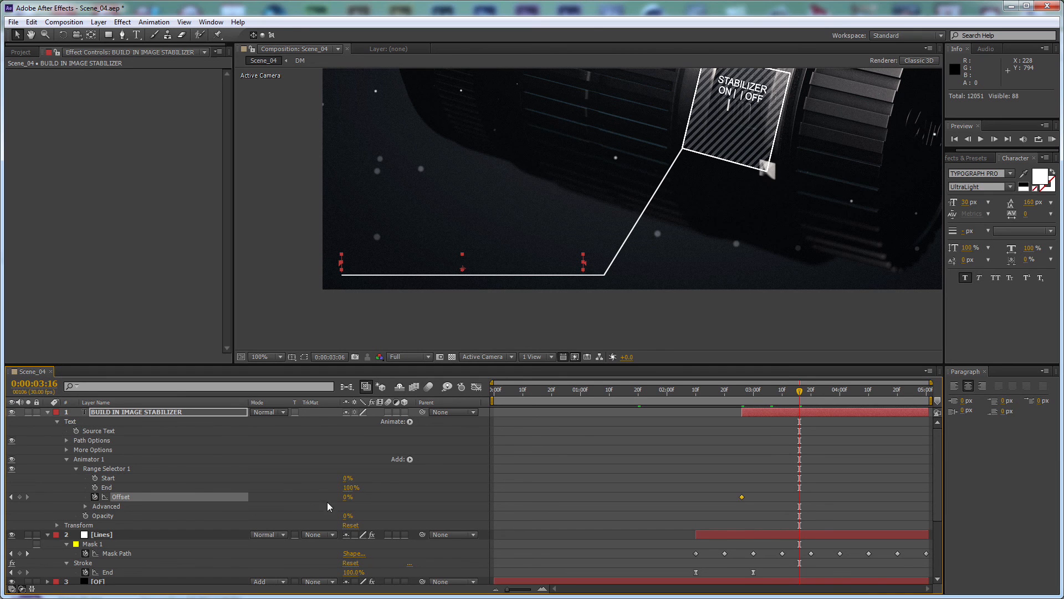
{"action": "left_click", "coordinate": [344, 497]}
{"action": "type", "text": "100"}
{"action": "key", "text": "Return"}
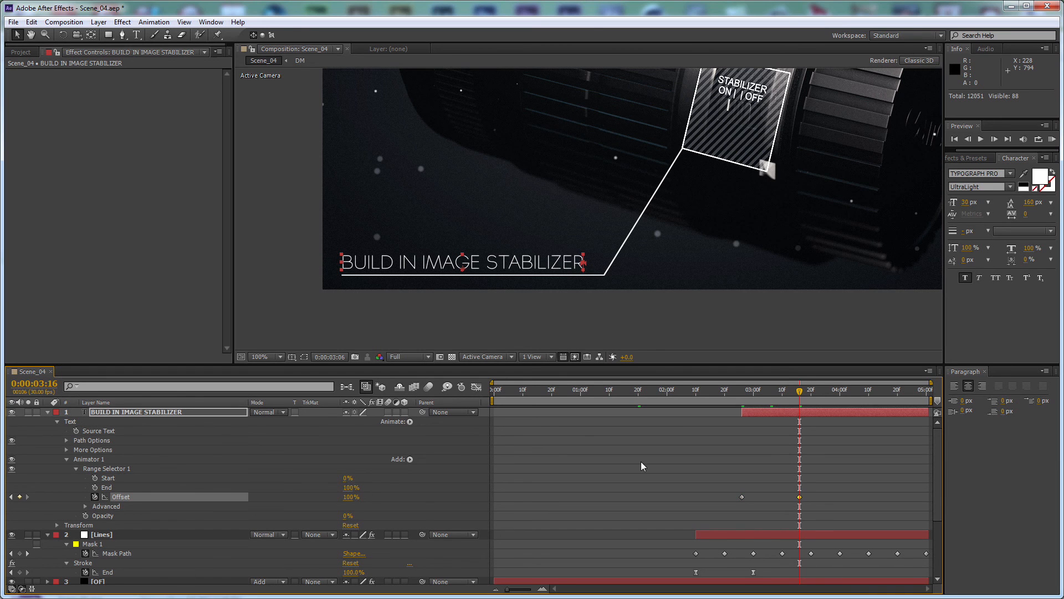
Step: Apply Easy Ease to both Offset keyframes of the text's Range Selector
{"action": "left_click_drag", "start_coordinate": [843, 482], "coordinate": [741, 497]}
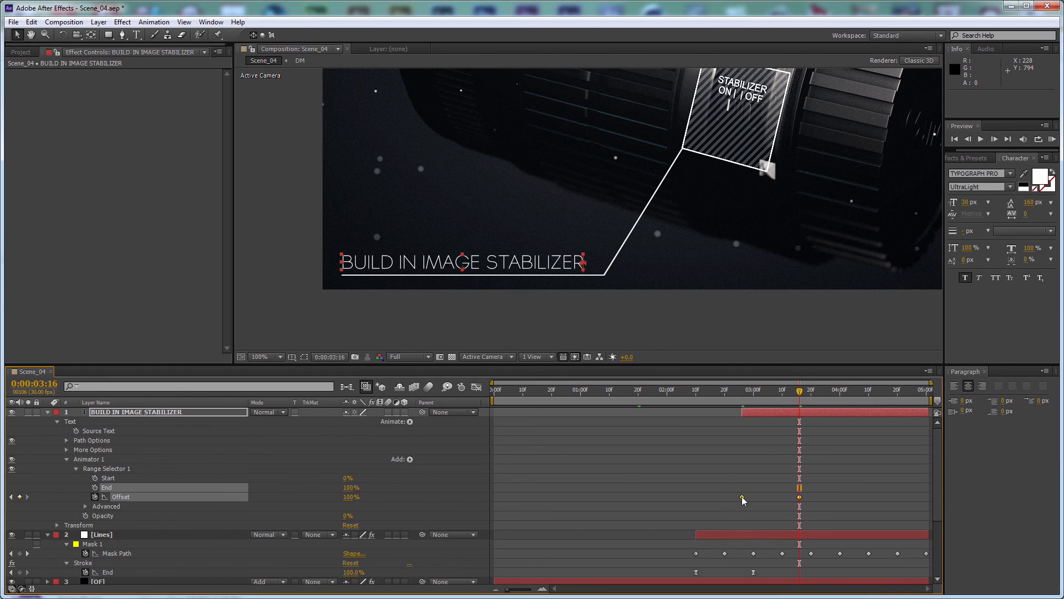
{"action": "right_click", "coordinate": [740, 497]}
{"action": "left_click", "coordinate": [900, 549]}
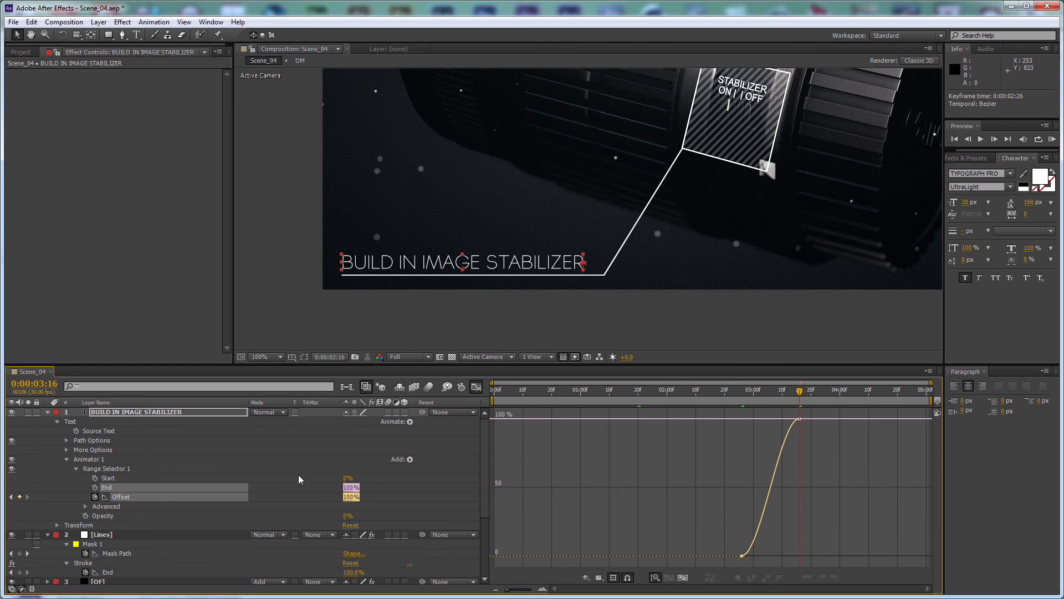
Step: Extend both ease handles of the Offset value curve to nearly their full length for a steep S-curve, and return to the layer bars
{"action": "left_click", "coordinate": [252, 478]}
{"action": "left_click", "coordinate": [121, 497]}
{"action": "left_click", "coordinate": [743, 556]}
{"action": "left_click_drag", "start_coordinate": [761, 556], "coordinate": [805, 556]}
{"action": "left_click_drag", "start_coordinate": [781, 420], "coordinate": [742, 420]}
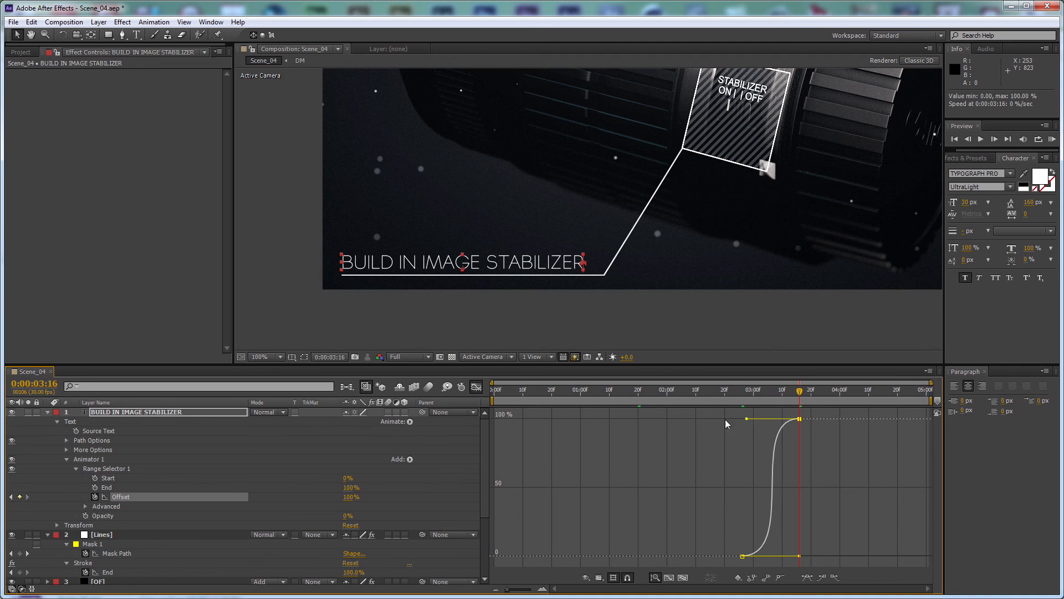
{"action": "left_click", "coordinate": [476, 387]}
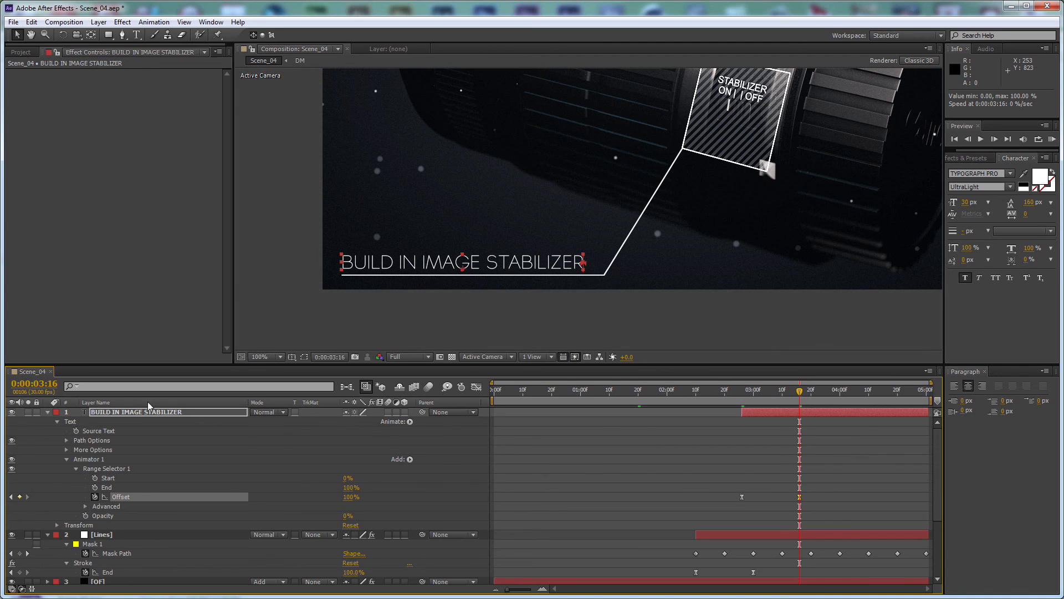
Step: Collapse all layers' properties and move the OF and CC layers to the top of the stack, above the text layer
{"action": "key", "text": "ctrl+a"}
{"action": "left_click", "coordinate": [47, 412]}
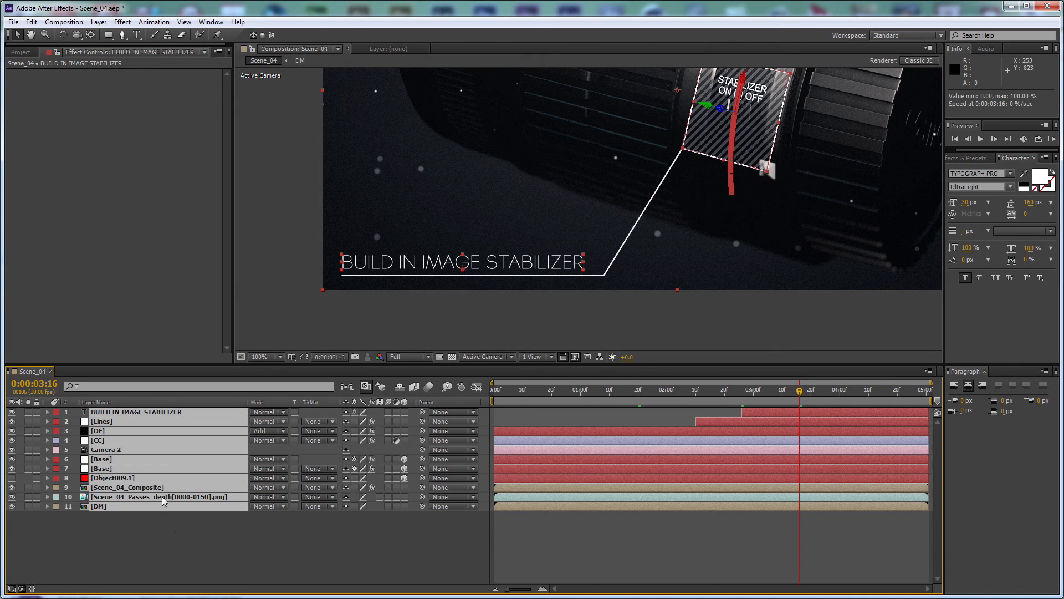
{"action": "left_click", "coordinate": [179, 538]}
{"action": "left_click", "coordinate": [100, 440]}
{"action": "left_click", "coordinate": [100, 431], "text": "ctrl"}
{"action": "left_click_drag", "start_coordinate": [99, 430], "coordinate": [147, 412]}
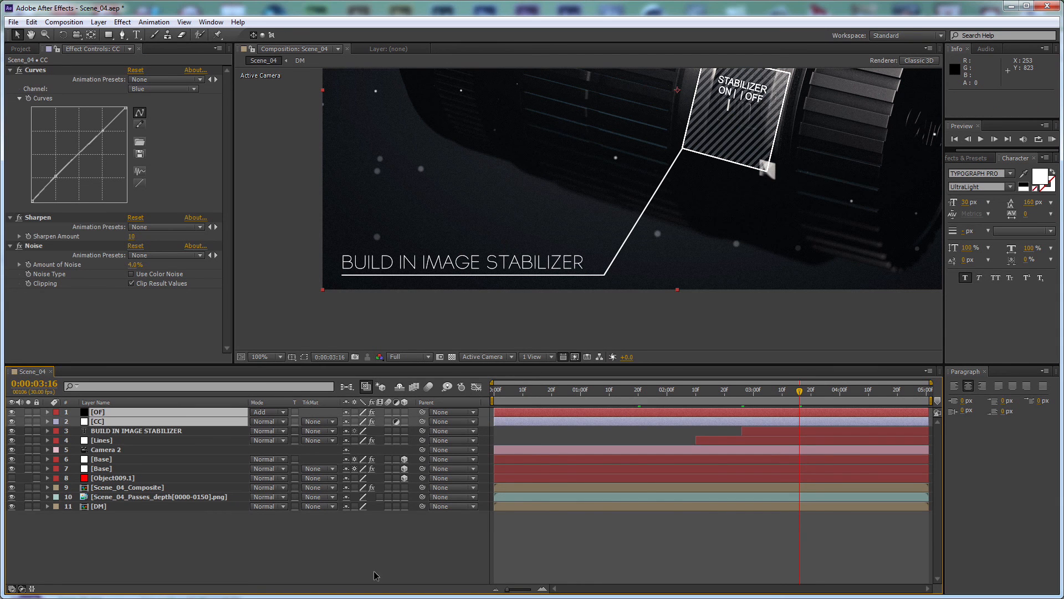
{"action": "left_click", "coordinate": [343, 559]}
{"action": "scroll", "coordinate": [674, 265], "scroll_direction": "down", "scroll_amount": 2}
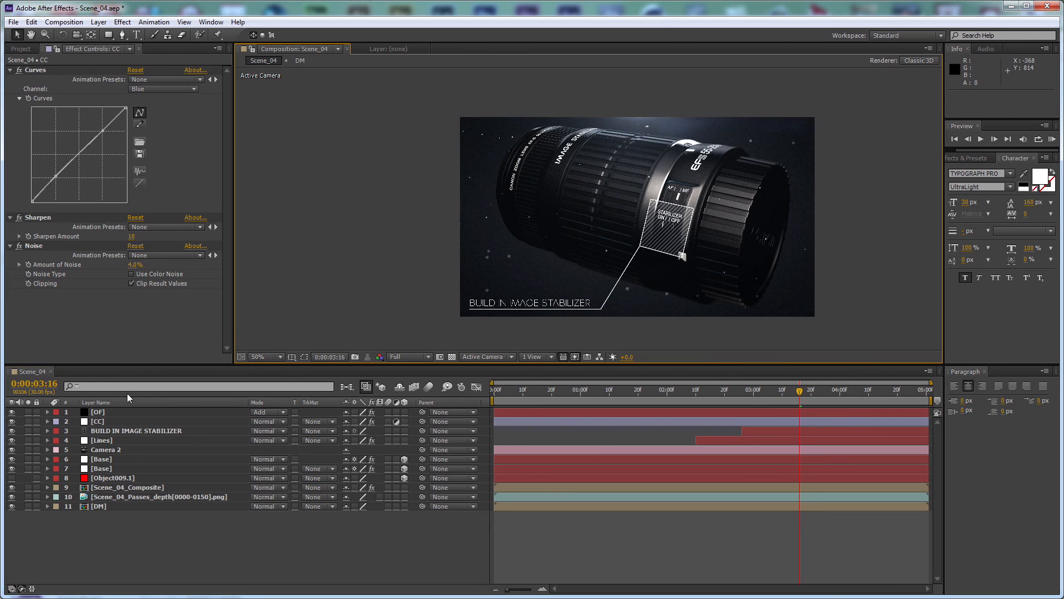
{"action": "left_click", "coordinate": [103, 441]}
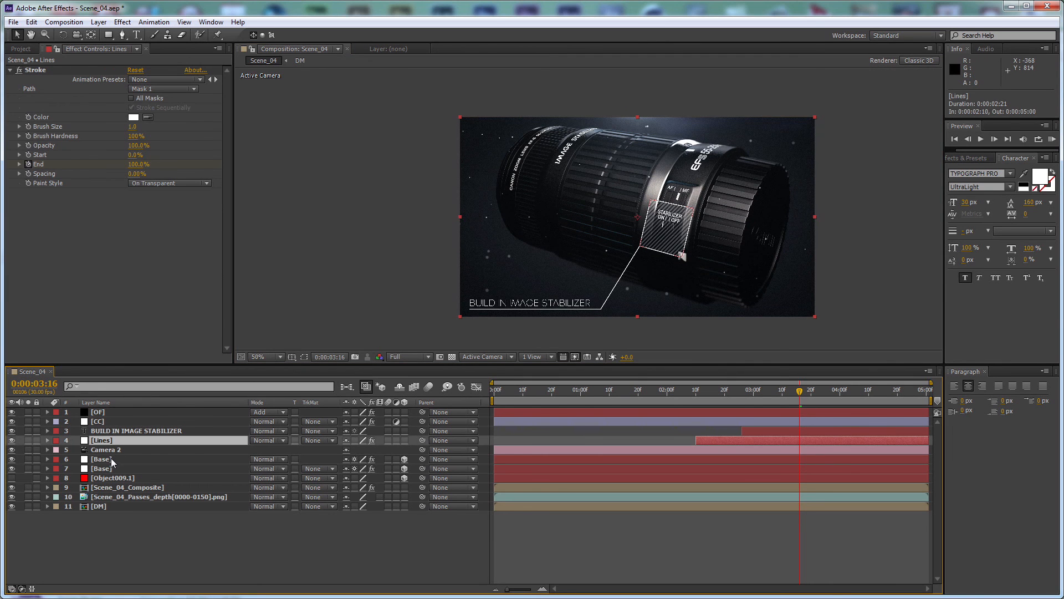
{"action": "left_click", "coordinate": [111, 459], "text": "ctrl"}
{"action": "left_click", "coordinate": [112, 469], "text": "ctrl"}
{"action": "left_click", "coordinate": [165, 533]}
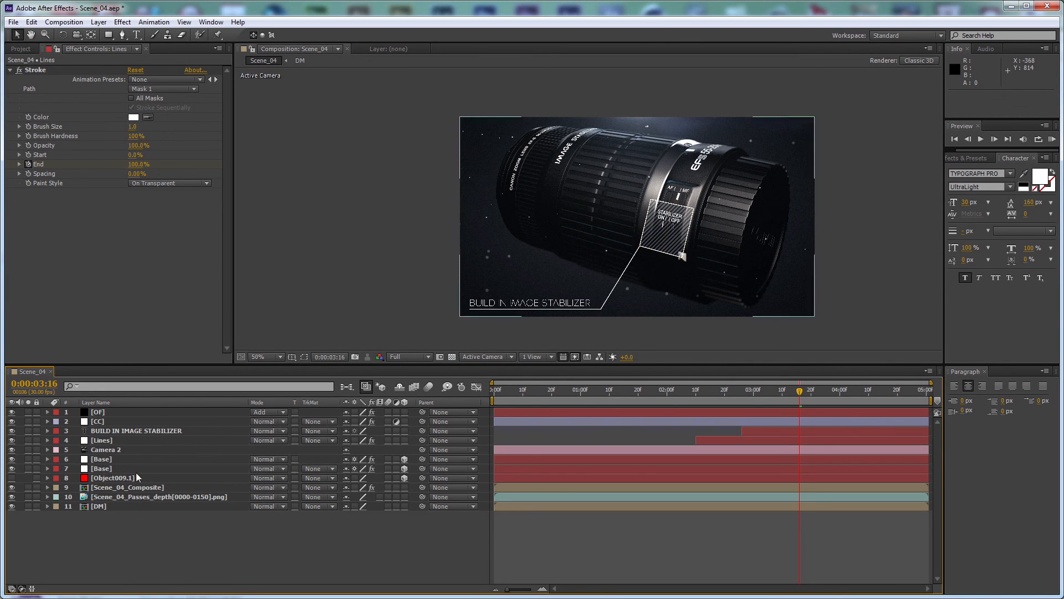
Step: Set the opacity of the text layer, the Lines layer and the upper Base layer to 75%
{"action": "left_click", "coordinate": [115, 442]}
{"action": "left_click", "coordinate": [108, 431], "text": "ctrl"}
{"action": "left_click", "coordinate": [244, 459], "text": "ctrl"}
{"action": "key", "text": "t"}
{"action": "left_click", "coordinate": [352, 459]}
{"action": "key", "text": "Return"}
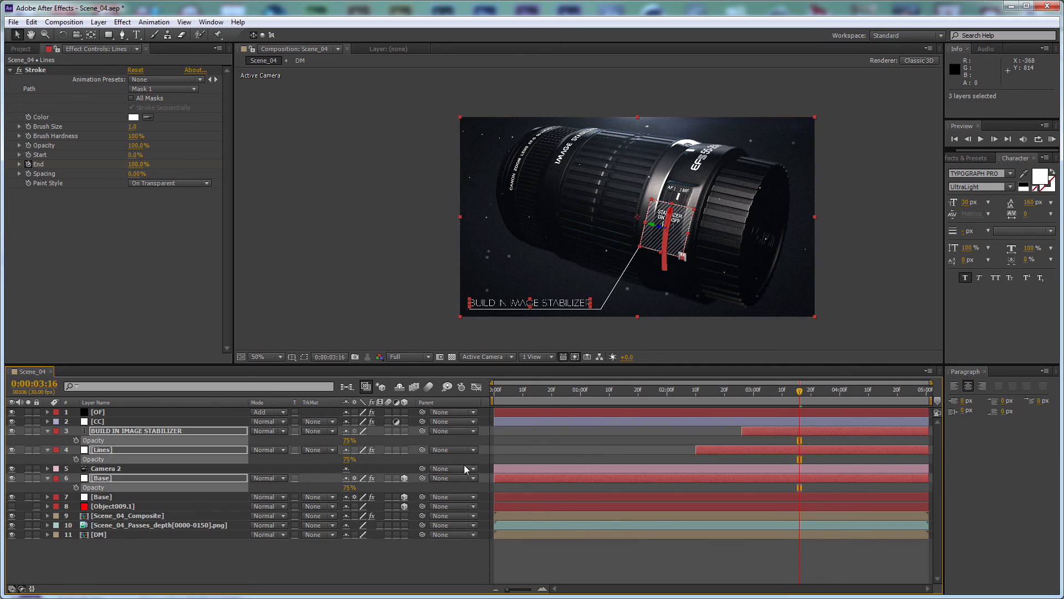
{"action": "left_click", "coordinate": [430, 562]}
Step: Check the callout up close, collapse all layers' properties, and enlarge the composition viewer's height against the timeline
{"action": "scroll", "coordinate": [520, 266], "scroll_direction": "up", "scroll_amount": 1}
{"action": "key", "text": "space"}
{"action": "left_click_drag", "start_coordinate": [657, 261], "coordinate": [657, 184]}
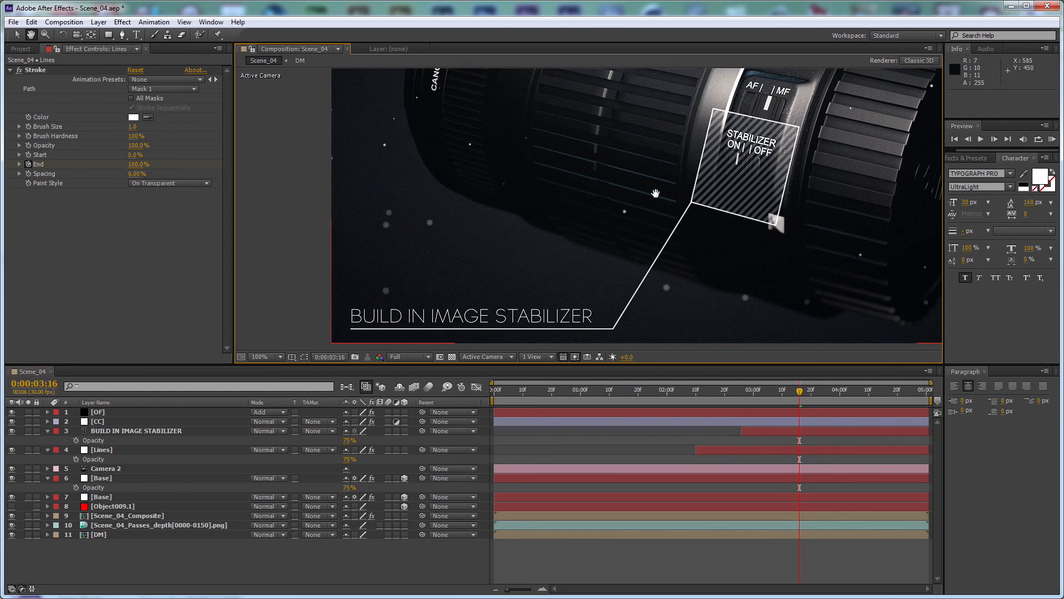
{"action": "scroll", "coordinate": [655, 184], "scroll_direction": "down", "scroll_amount": 1}
{"action": "left_click_drag", "start_coordinate": [705, 312], "coordinate": [705, 283]}
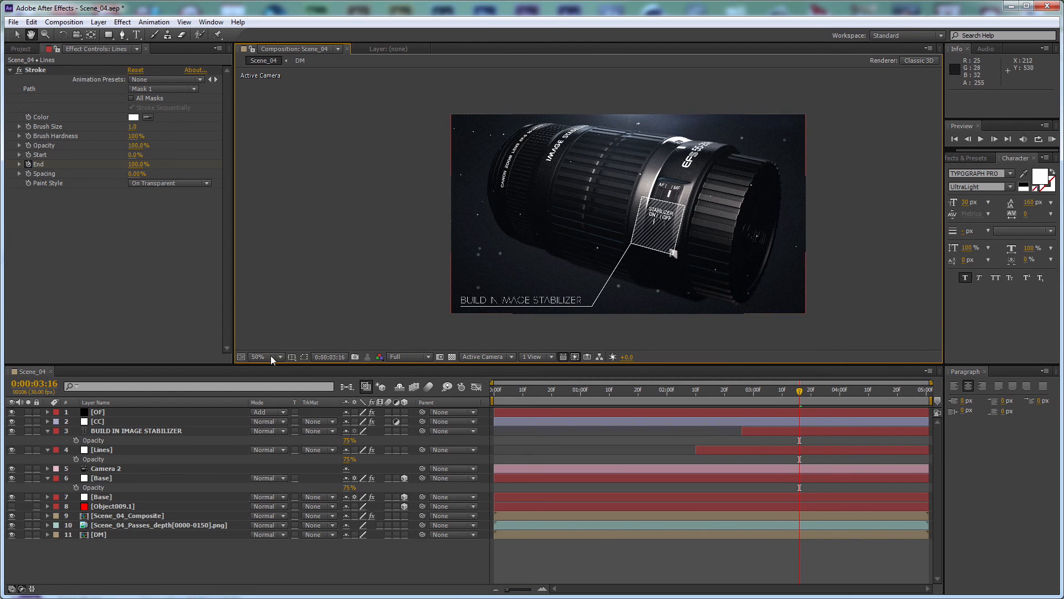
{"action": "key", "text": "ctrl+a"}
{"action": "left_click", "coordinate": [48, 431]}
{"action": "left_click", "coordinate": [345, 574]}
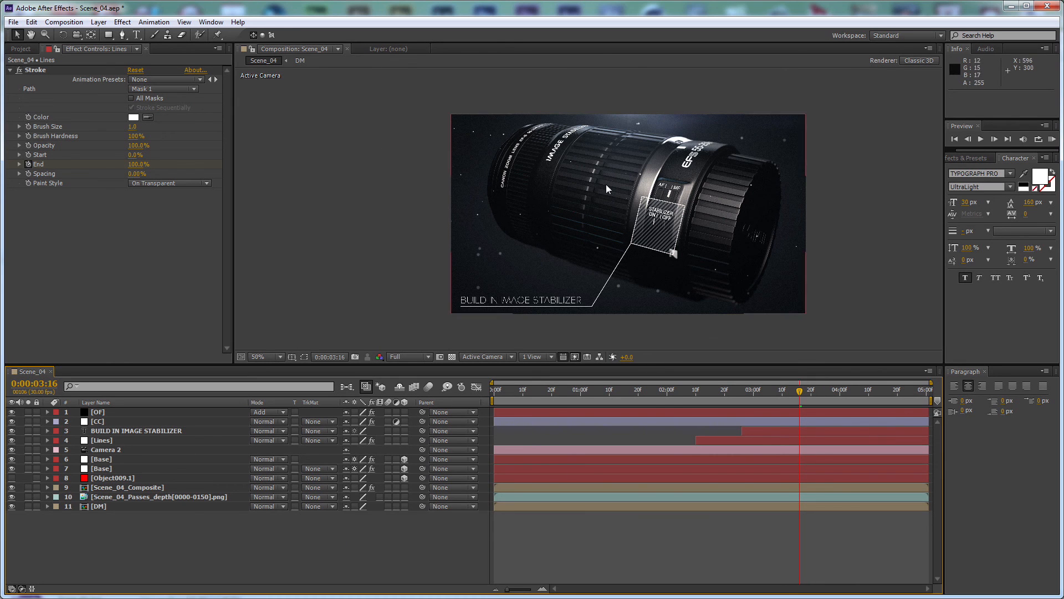
{"action": "left_click_drag", "start_coordinate": [282, 366], "coordinate": [287, 407]}
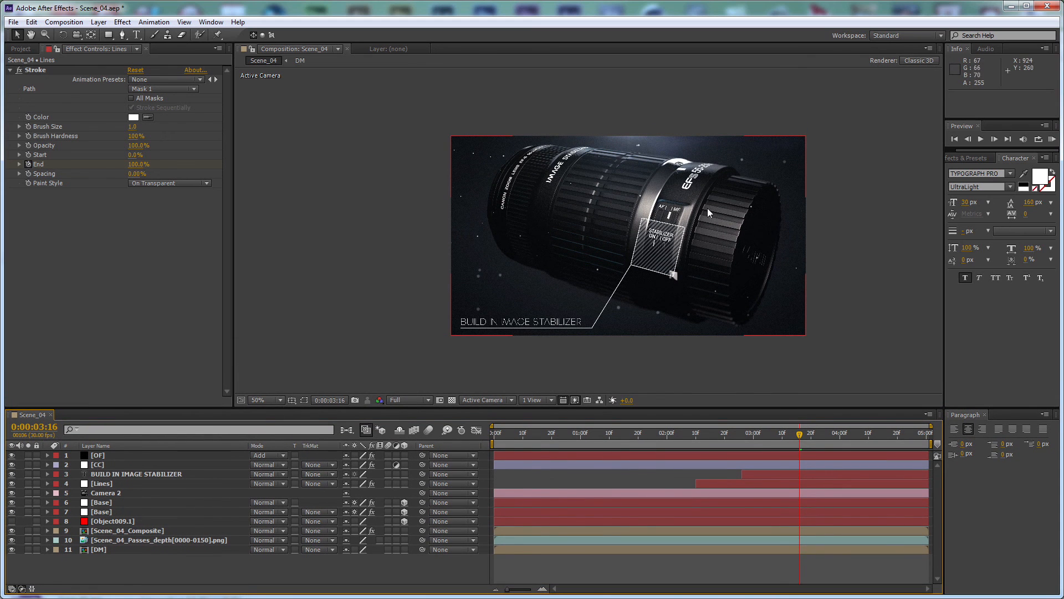